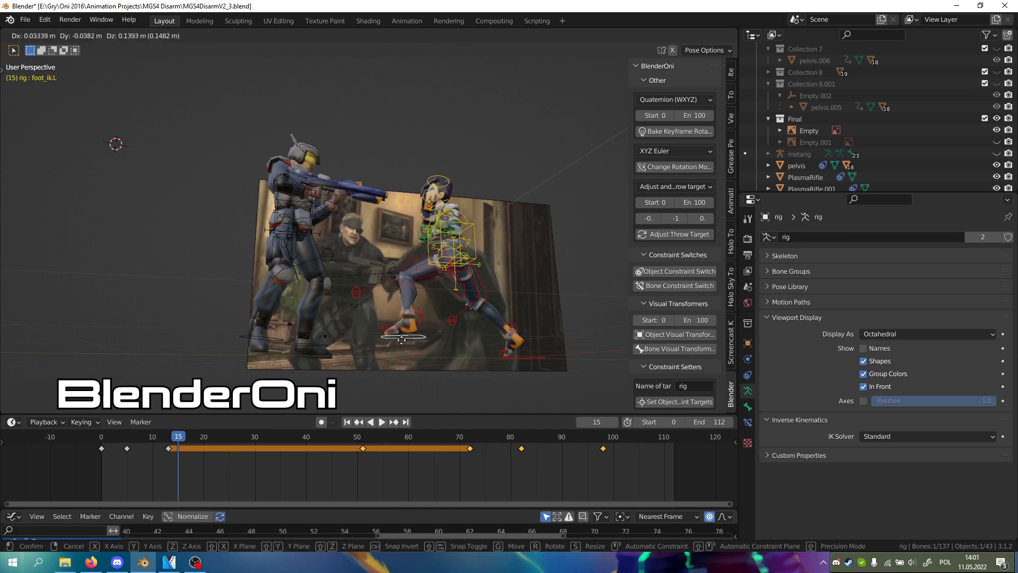
- Reposition the left foot IK control (foot_ik.L) of the rig at frame 15
left_click(403, 324)
middle_click_drag(402, 325, 451, 380)
scroll(394, 244, "up", 3)
middle_click_drag(395, 240, 370, 169, "shift")
key("g")
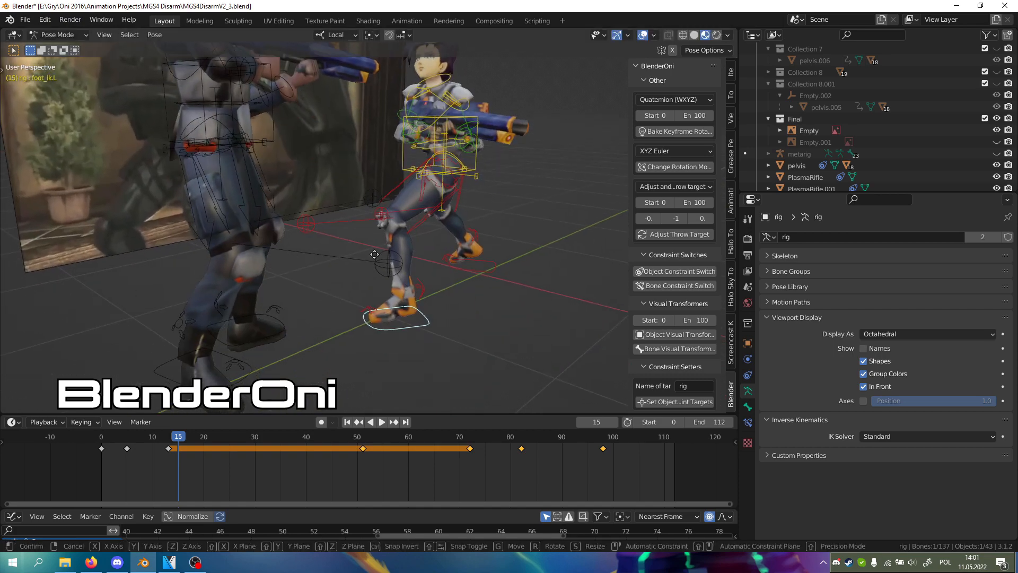
right_click(348, 164)
left_click(306, 224)
middle_click_drag(367, 247, 395, 276)
key("g")
right_click(480, 271)
middle_click_drag(488, 273, 409, 281)
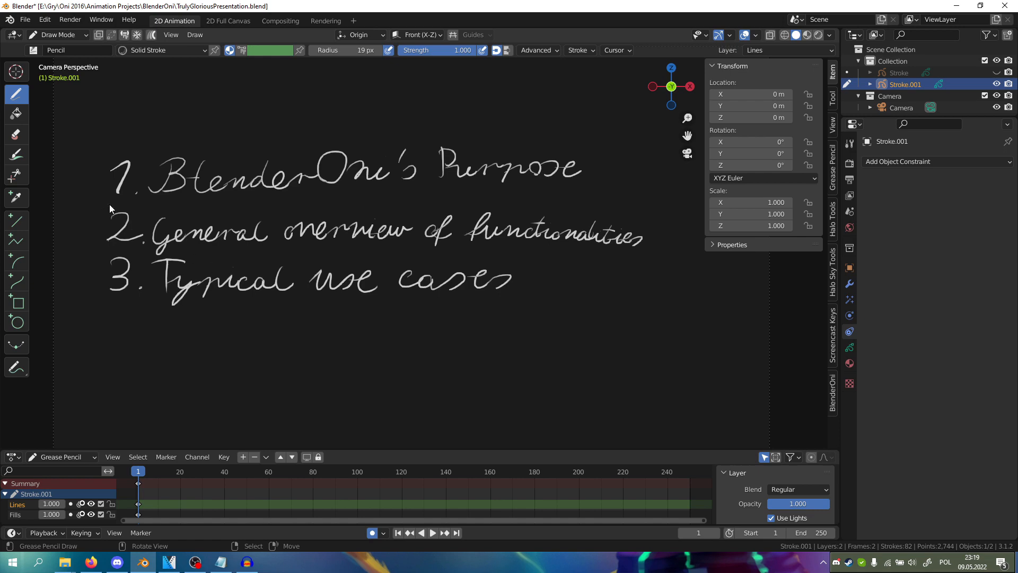
- Underline the first handwritten item, "BlenderOni's Purpose"
left_click_drag(110, 204, 585, 194)
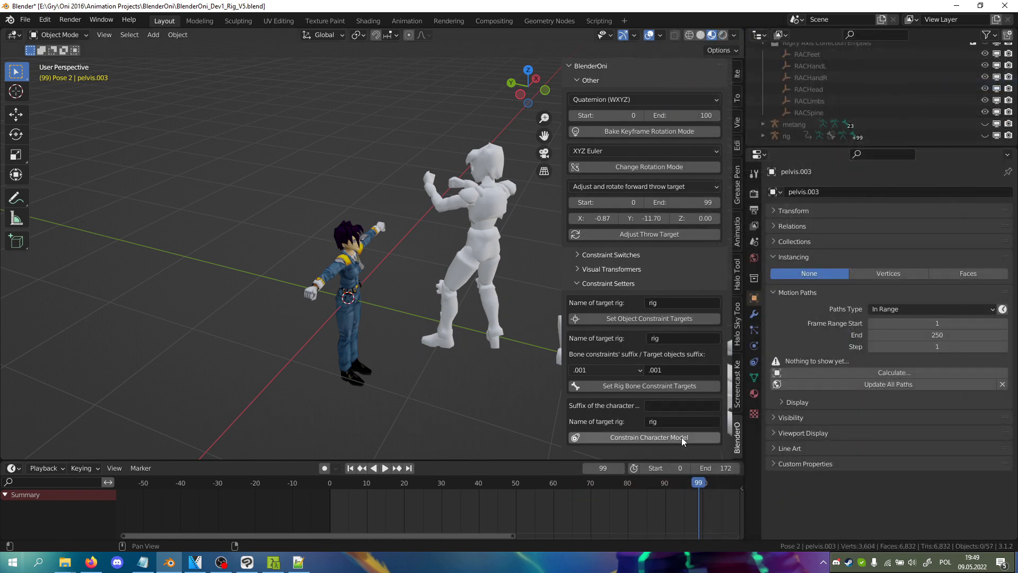
- Constrain the character model to the target rig named rig and open the object constraints of its pelvis
left_click(682, 437)
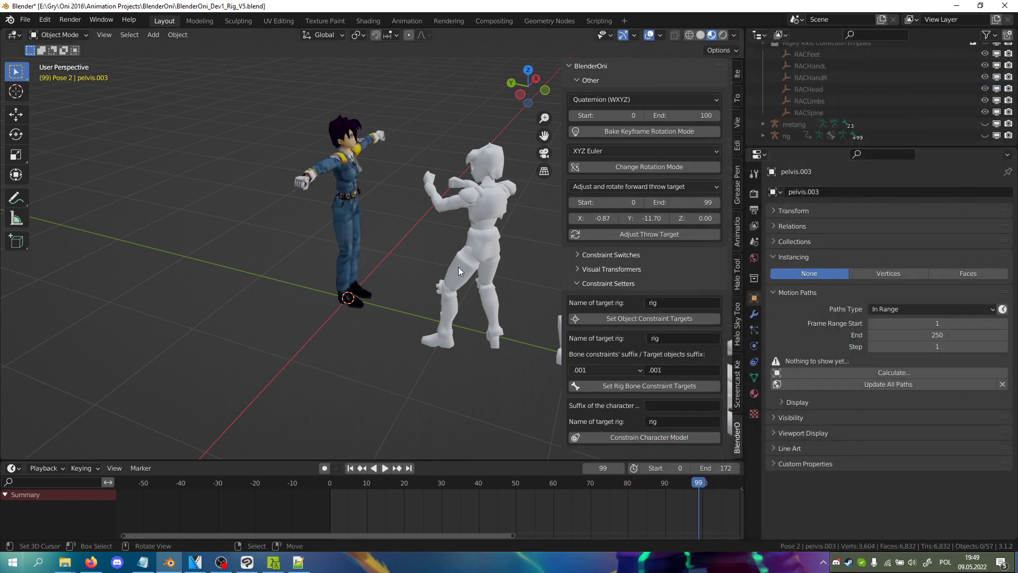
left_click(357, 208)
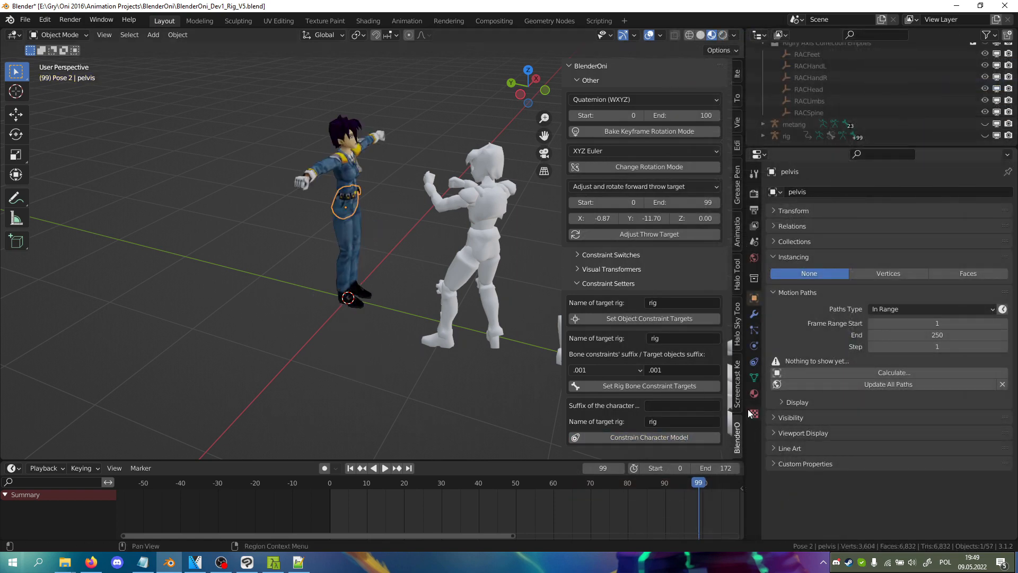
left_click(754, 362)
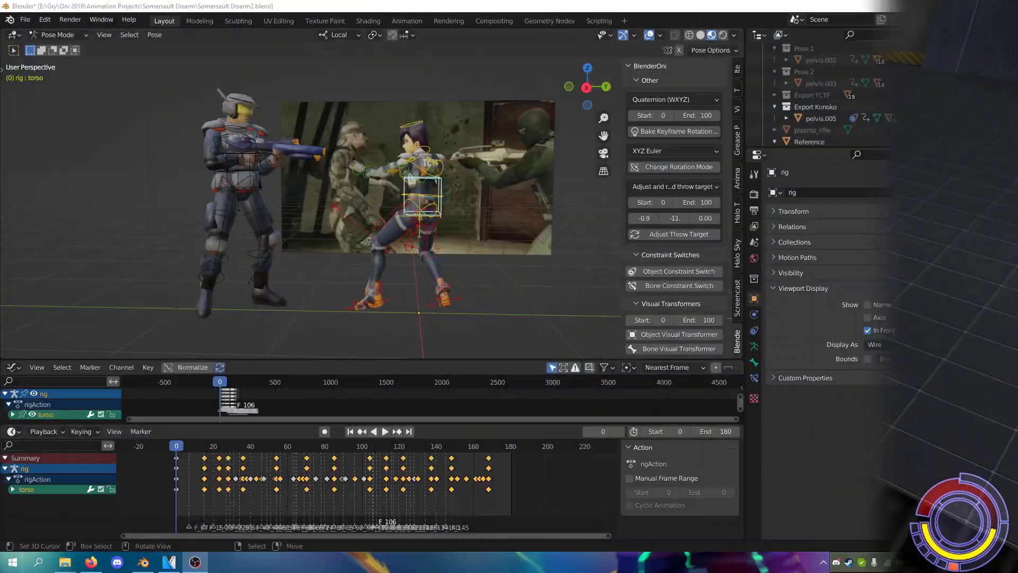
- Play the disarm animation, stop at frame 148 and try moving the right foot IK control (foot_ik.R)
key("space")
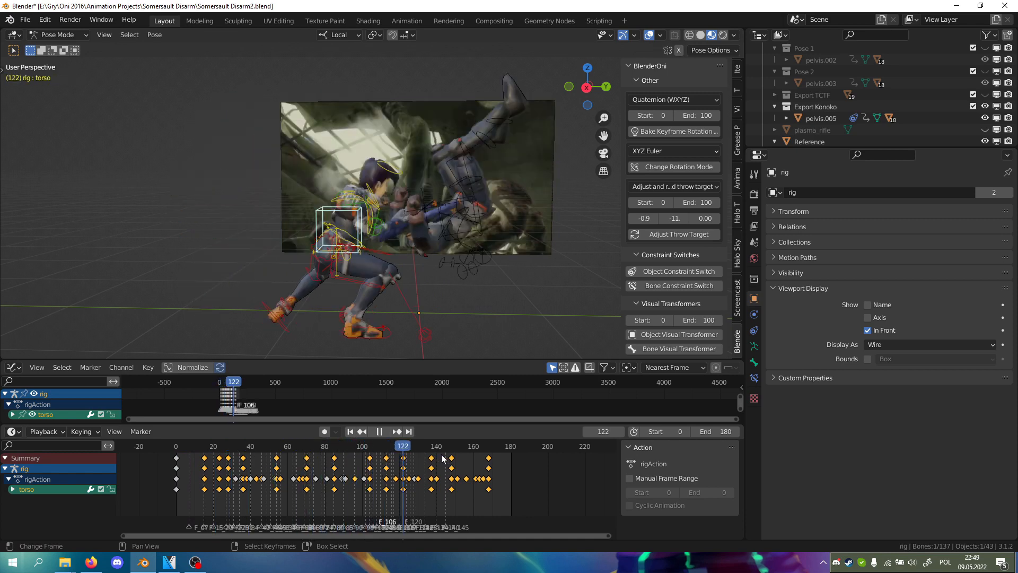
key("space")
left_click(394, 338)
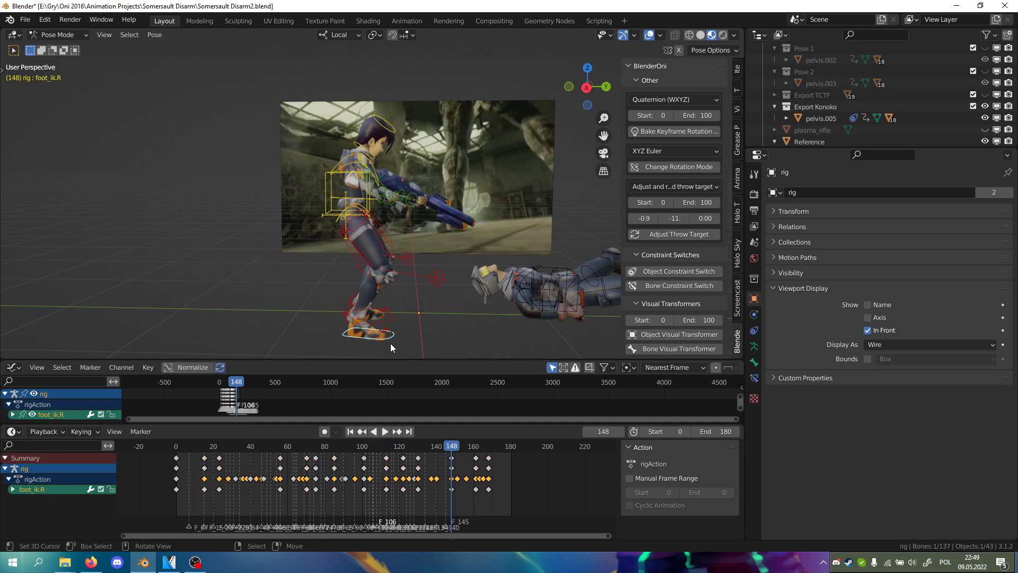
key("g")
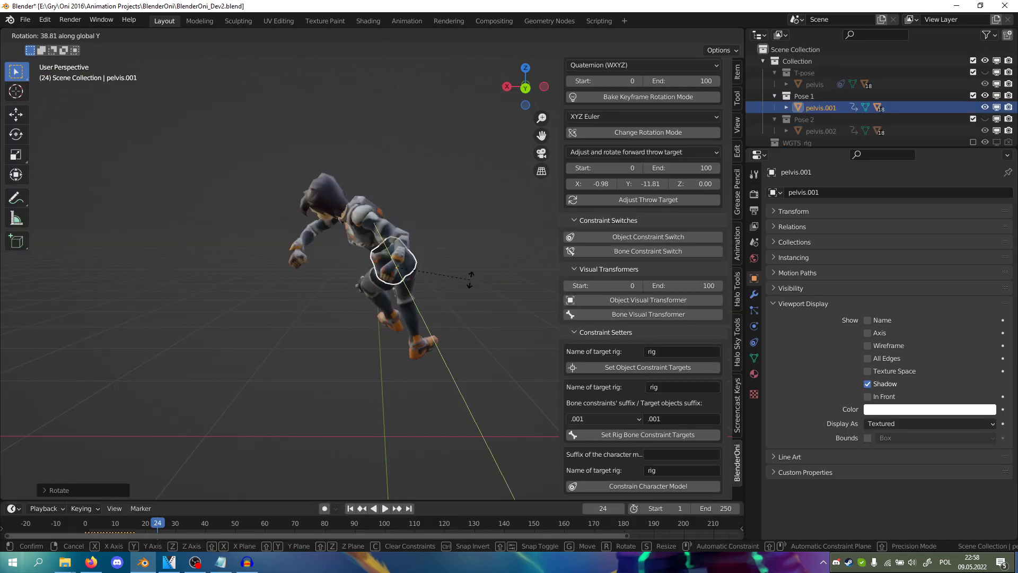
- Rotate pelvis.001 about 40° around global Y and left_thigh.001 about 60° around global X
left_click(469, 281)
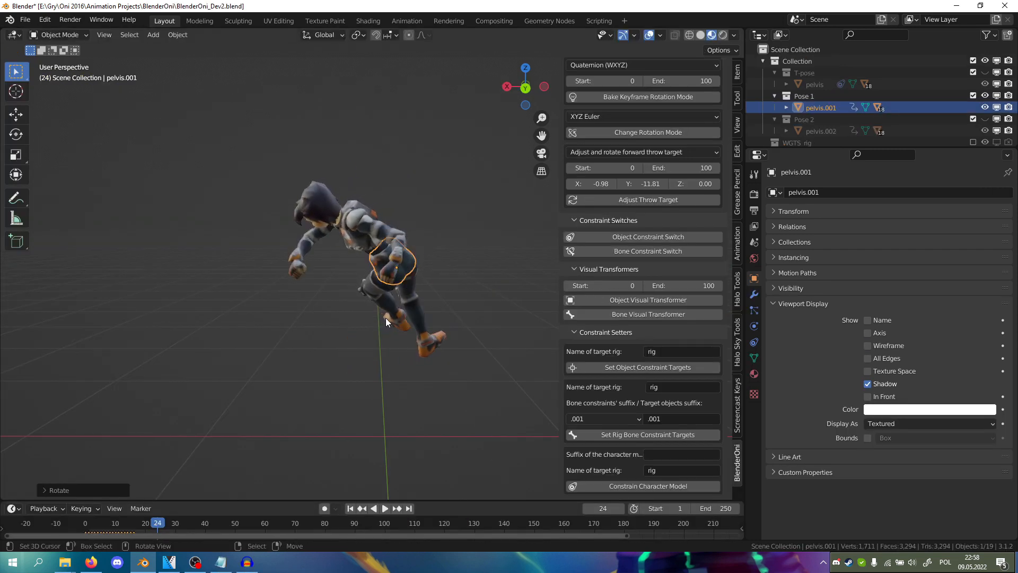
middle_click_drag(312, 305, 382, 285)
left_click(382, 285)
middle_click_drag(416, 332, 452, 341)
key("r")
key("x")
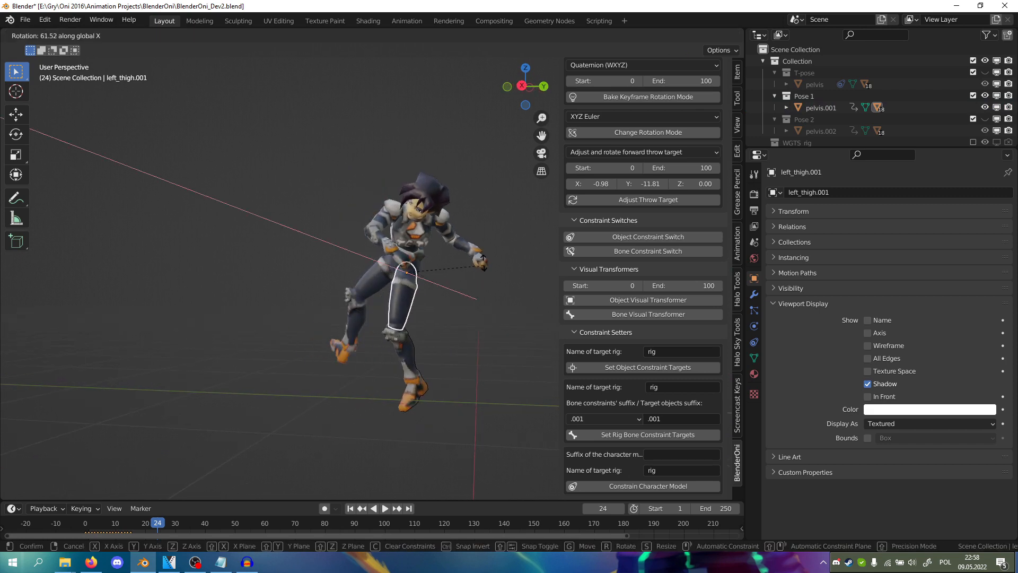
left_click(483, 252)
- Try rotating left_calf.001 about -40° around global Y, and undo the rotation
middle_click_drag(459, 292, 443, 297)
right_click(411, 359)
key("r")
key("y")
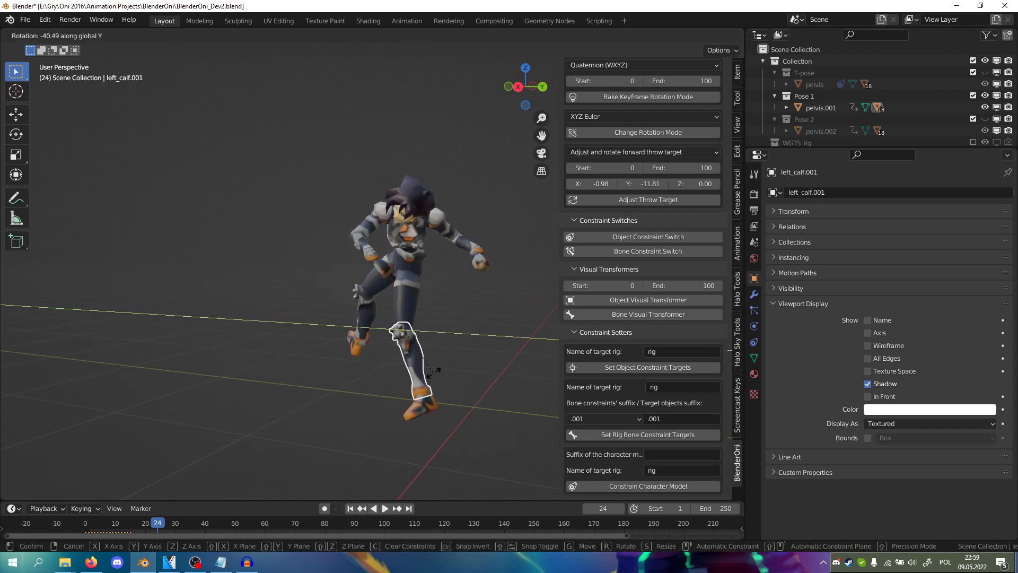
left_click(438, 349)
middle_click_drag(439, 349, 488, 339)
key("ctrl+z")
key("ctrl+z")
- Switch the transform orientation to Local and rotate left_calf.001 around its local Z axis
left_click(324, 35)
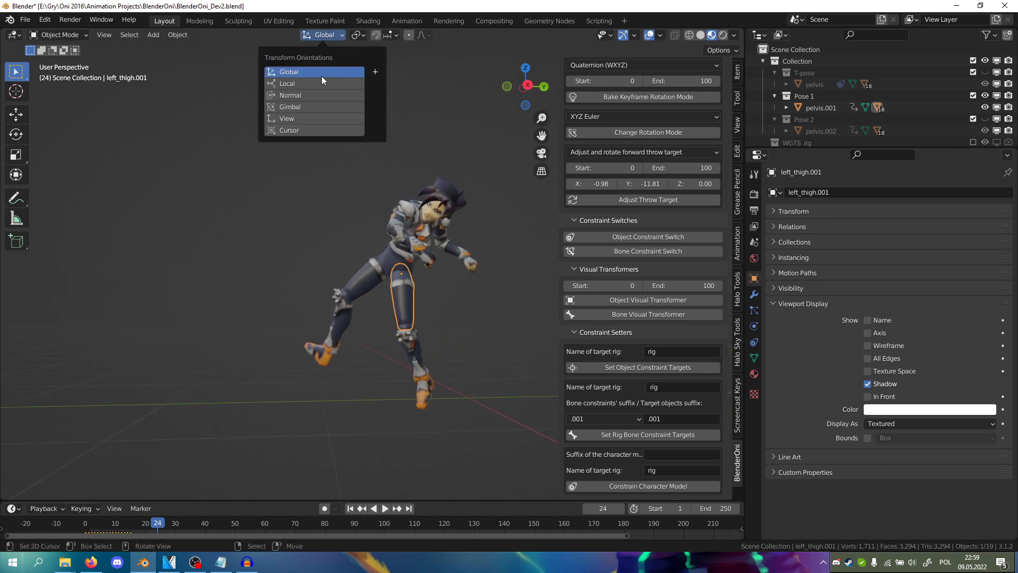
left_click(317, 81)
left_click(409, 330)
key("r")
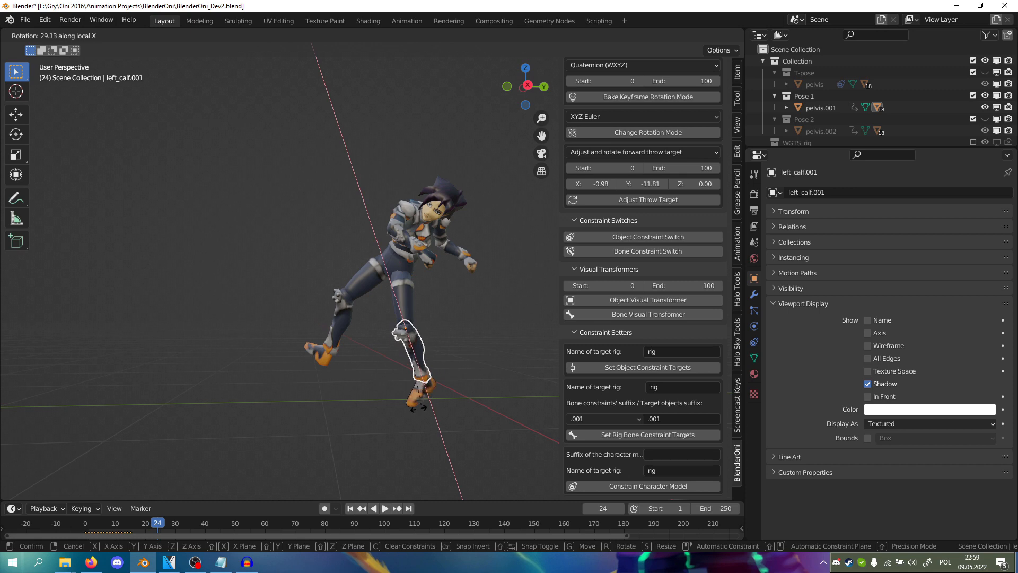
key("z")
key("z")
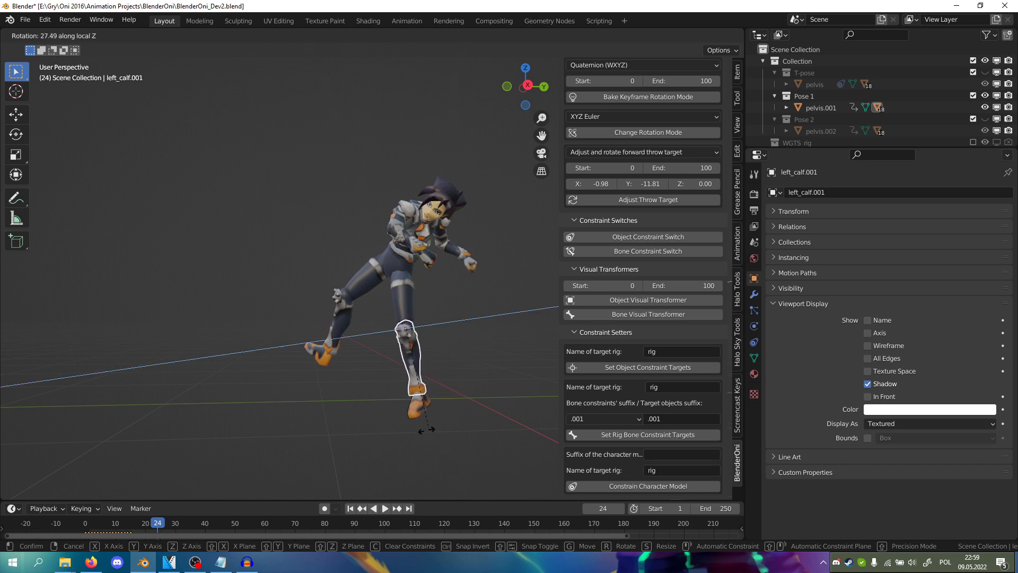
left_click(463, 393)
middle_click_drag(462, 392, 309, 392)
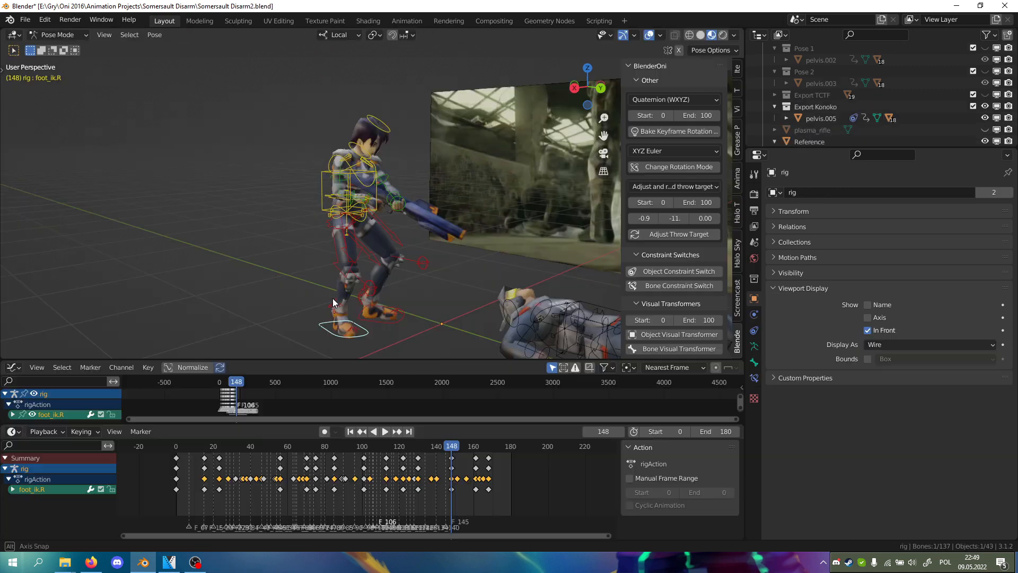
- Try moving the right thigh IK target and rotating the right upper arm FK control at frame 148
left_click(371, 288)
key("g")
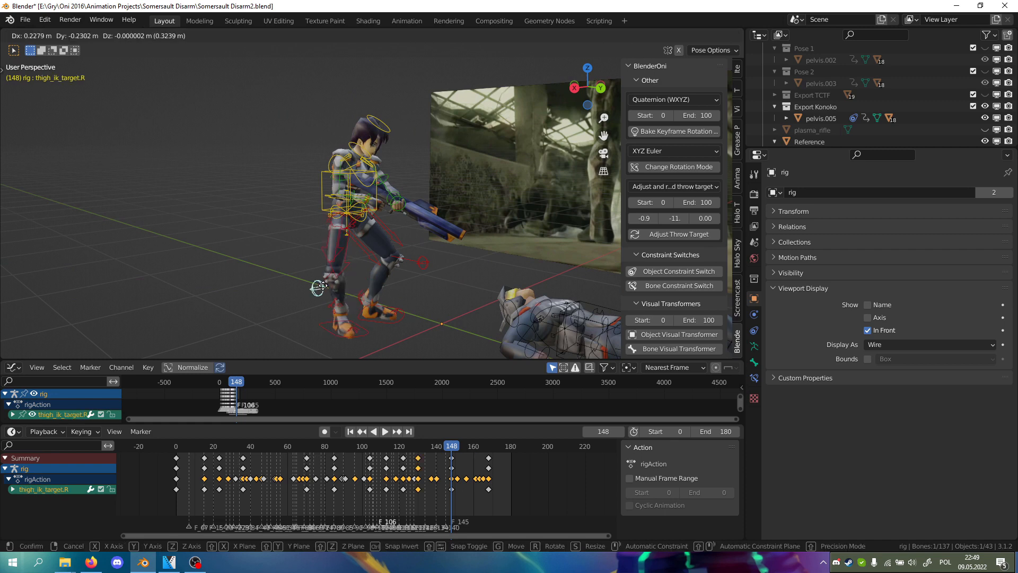
right_click(289, 276)
left_click(343, 182)
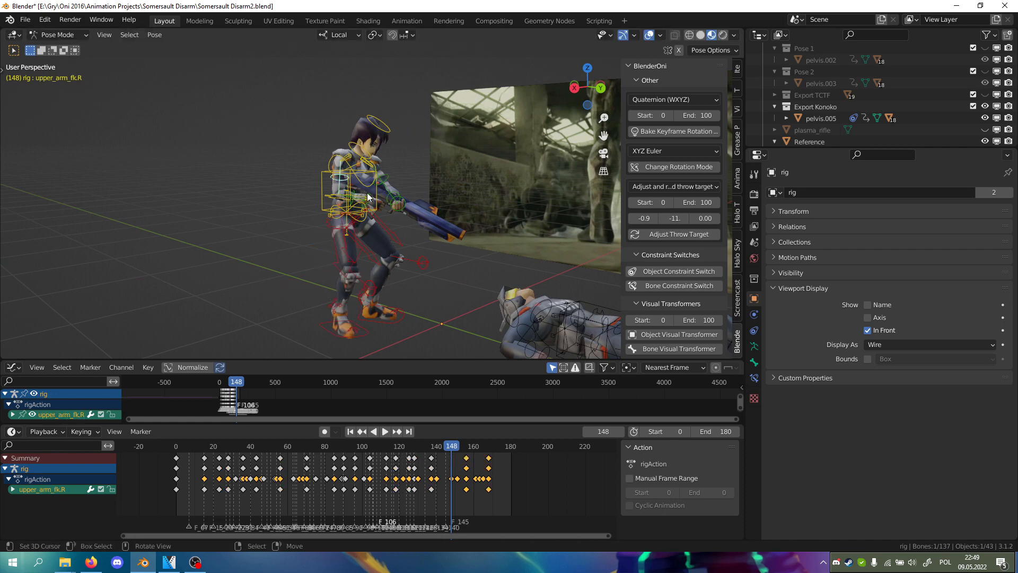
middle_click_drag(344, 182, 369, 185)
key("r")
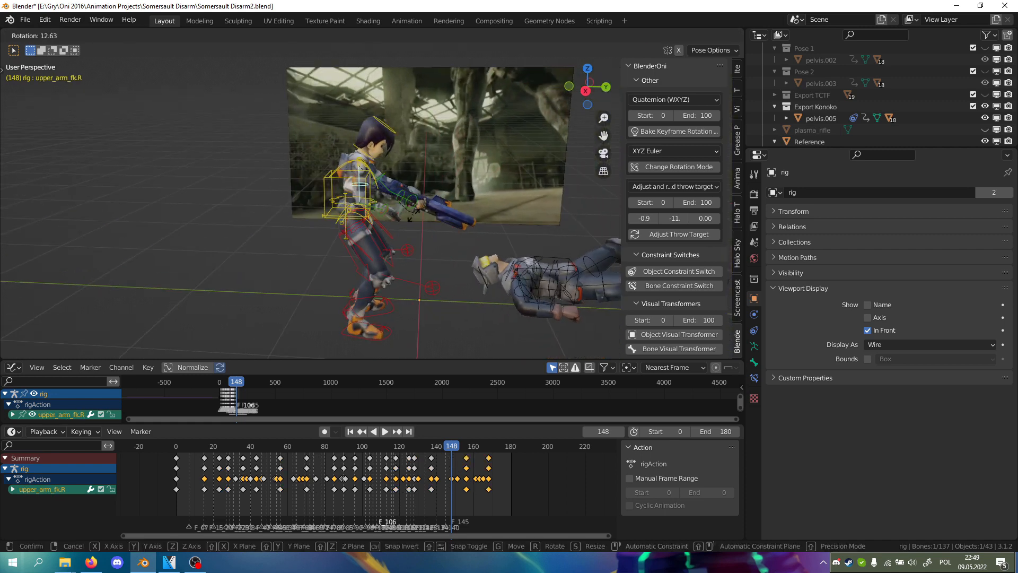
right_click(348, 230)
scroll(317, 221, "up", 1)
left_click(312, 206)
mouse_move(312, 206)
middle_mouse_down()
mouse_move(334, 183)
mouse_move(319, 190)
middle_mouse_up()
scroll(319, 190, "down", 2)
key("g")
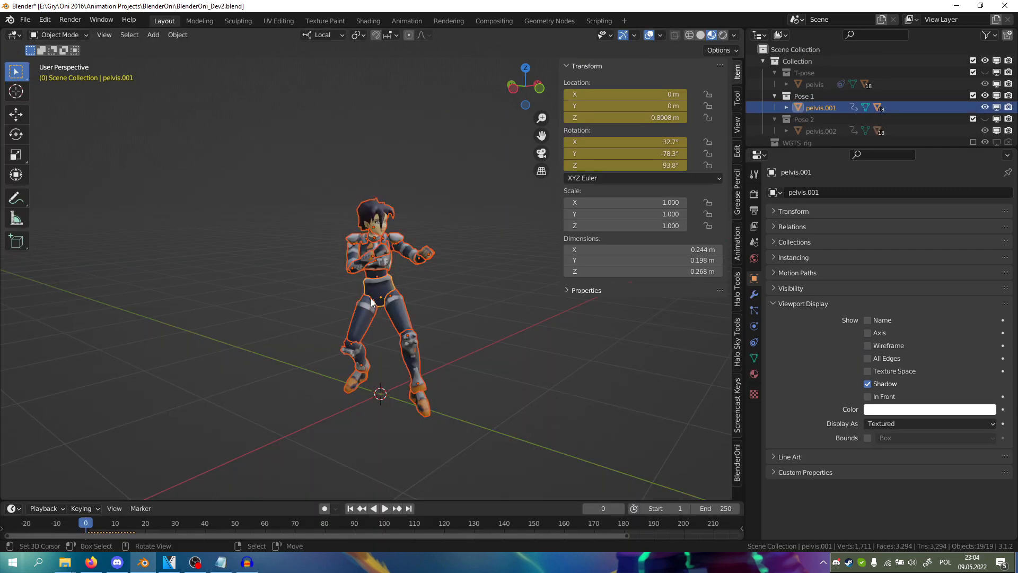
- Clear the rotation of all selected body parts of the Pose 1 character
key("F3")
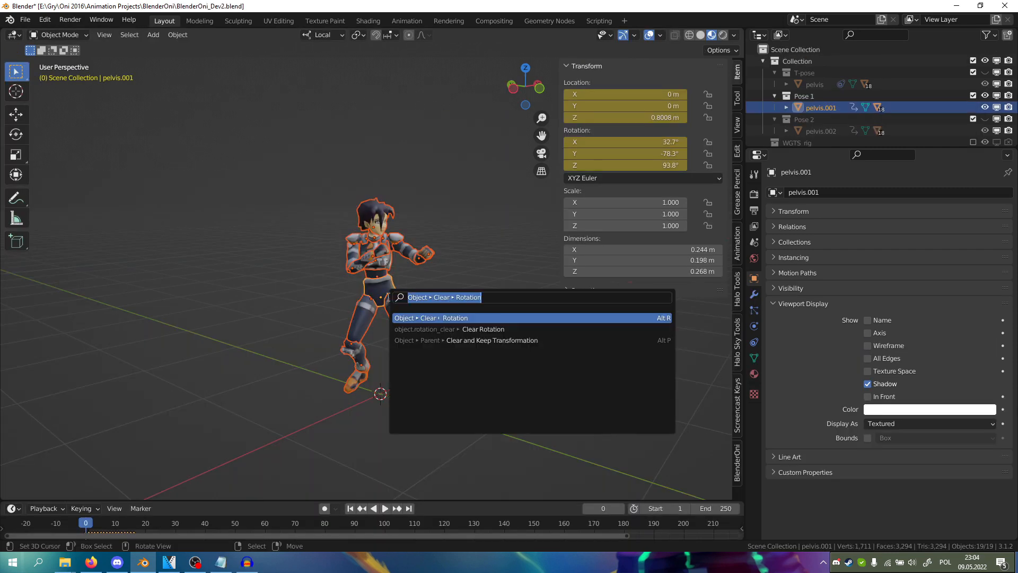
key("Return")
mouse_move(373, 228)
middle_mouse_down()
mouse_move(361, 277)
mouse_move(285, 256)
mouse_move(398, 244)
mouse_move(321, 222)
mouse_move(385, 218)
mouse_move(361, 234)
middle_mouse_up()
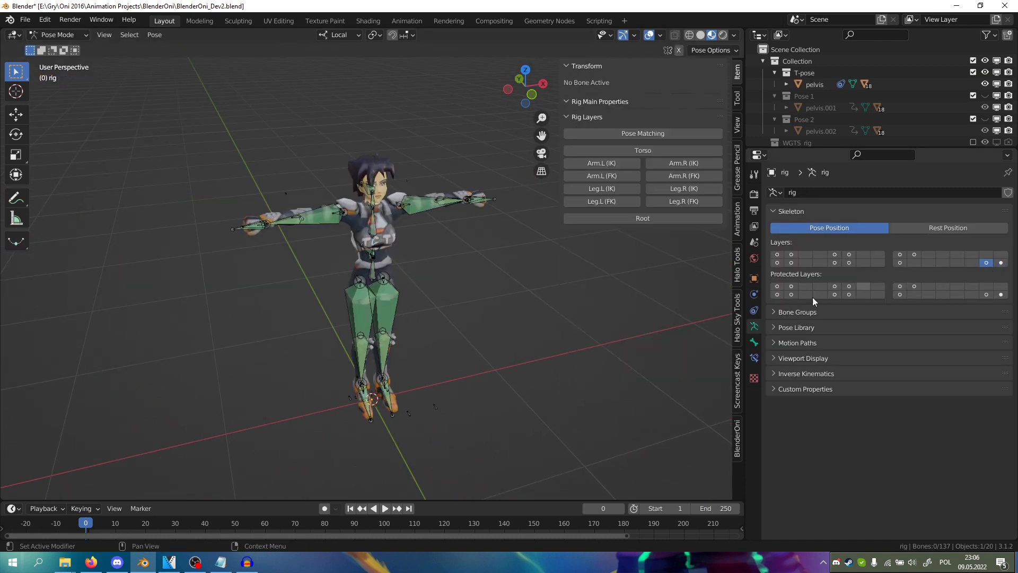
- Inspect the bone constraints of the rig's leg bones, starting with MCH-thigh_ik_stretch.L
left_click(755, 358)
left_click(383, 309)
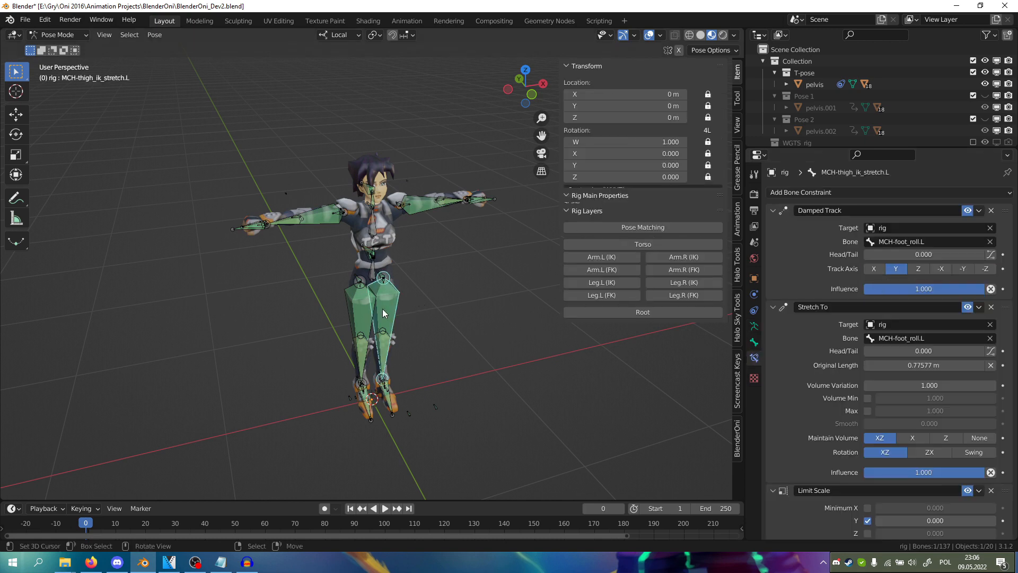
scroll(378, 313, "up", 3)
left_click(349, 339)
scroll(876, 304, "down", 5)
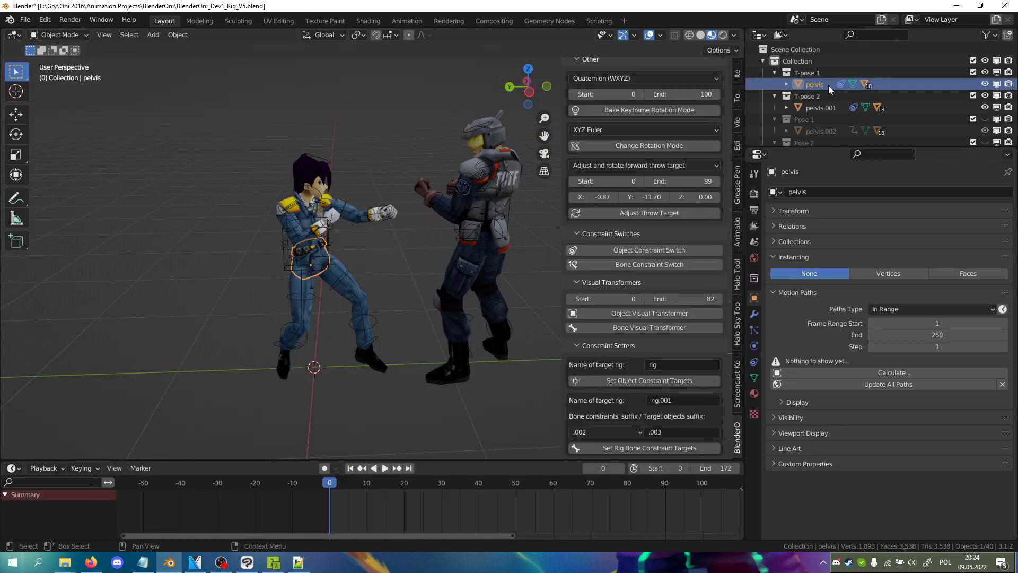
- Select the full pelvis hierarchy in T-pose 1 and run the Object Visual Transformer on frames 0 to 82
right_click(832, 85)
left_click(808, 113)
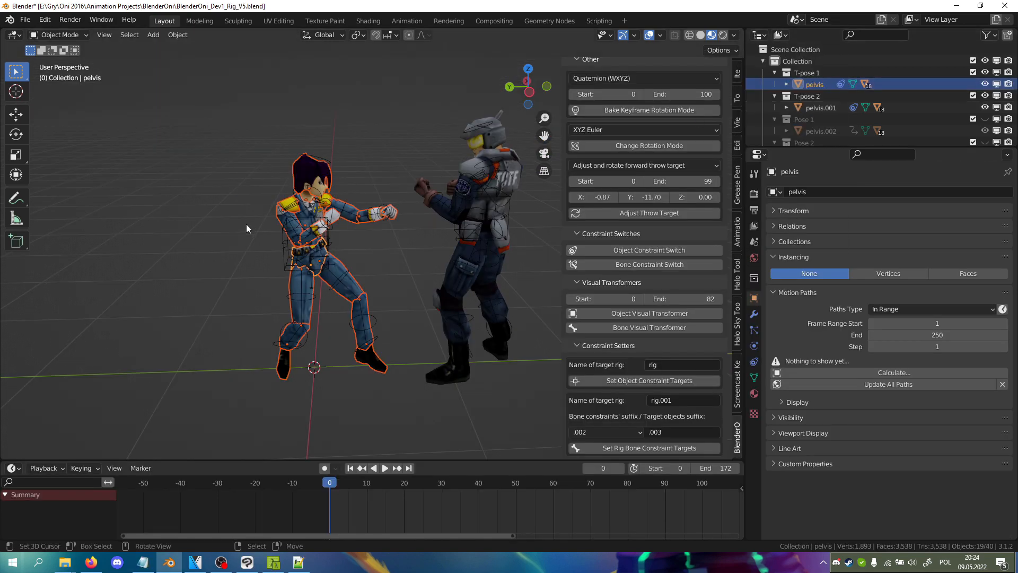
left_click(647, 312)
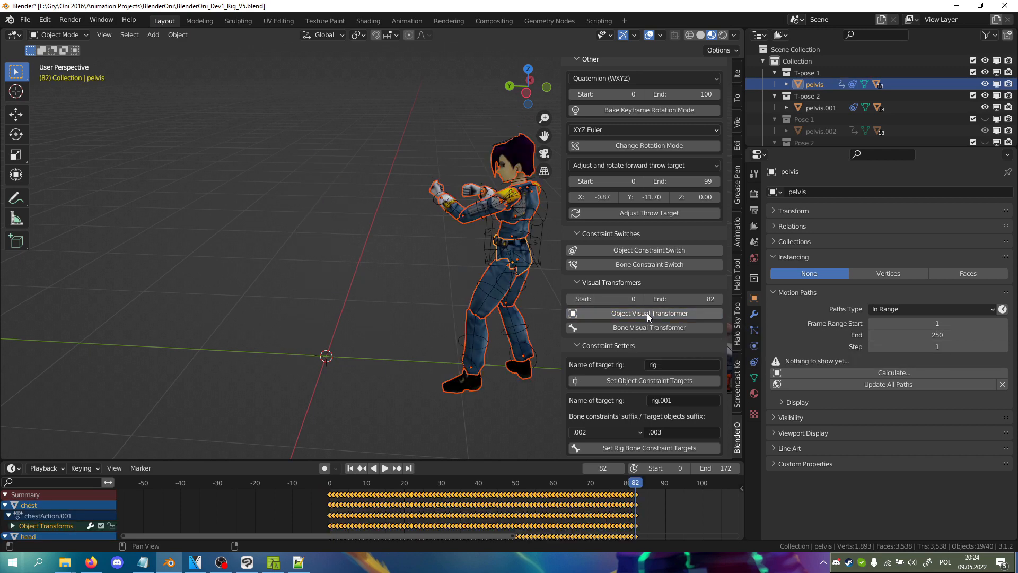
- Play back the keyframed character animation, return to frame 0 and examine both characters
left_click(327, 496)
key("space")
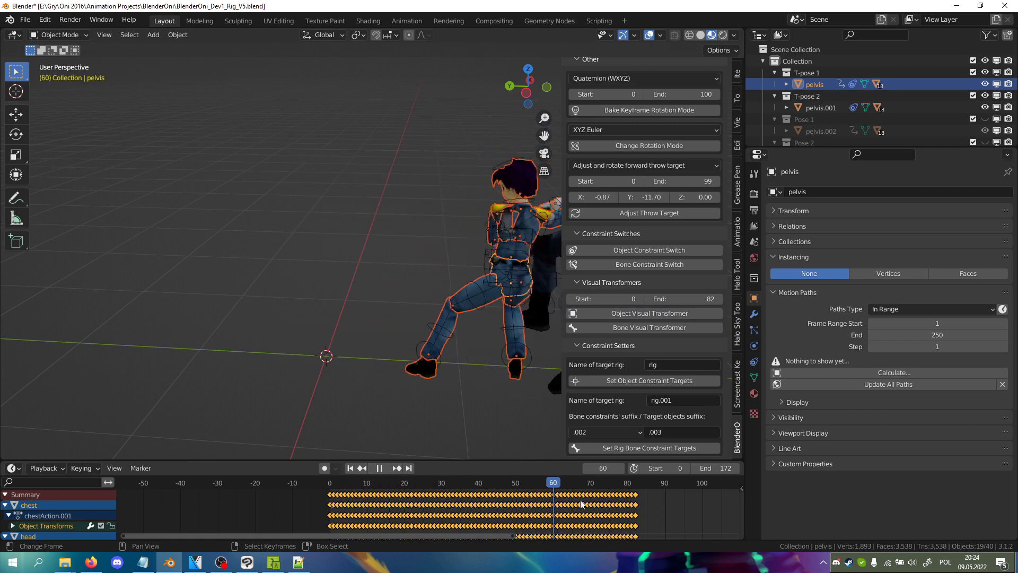
key("Escape")
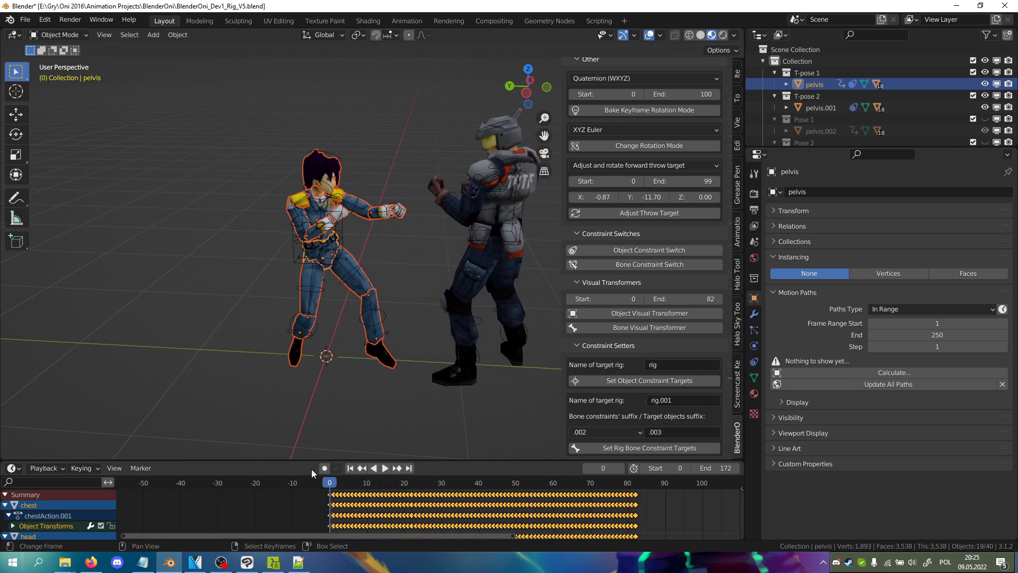
middle_click_drag(386, 375, 386, 360)
middle_click_drag(445, 297, 408, 317, "shift")
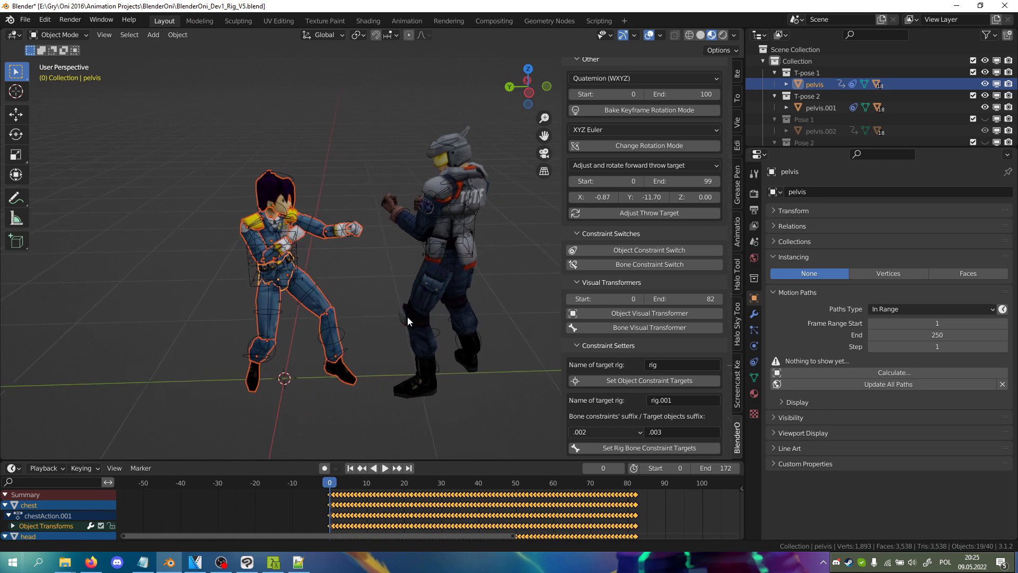
middle_click_drag(414, 262, 431, 258)
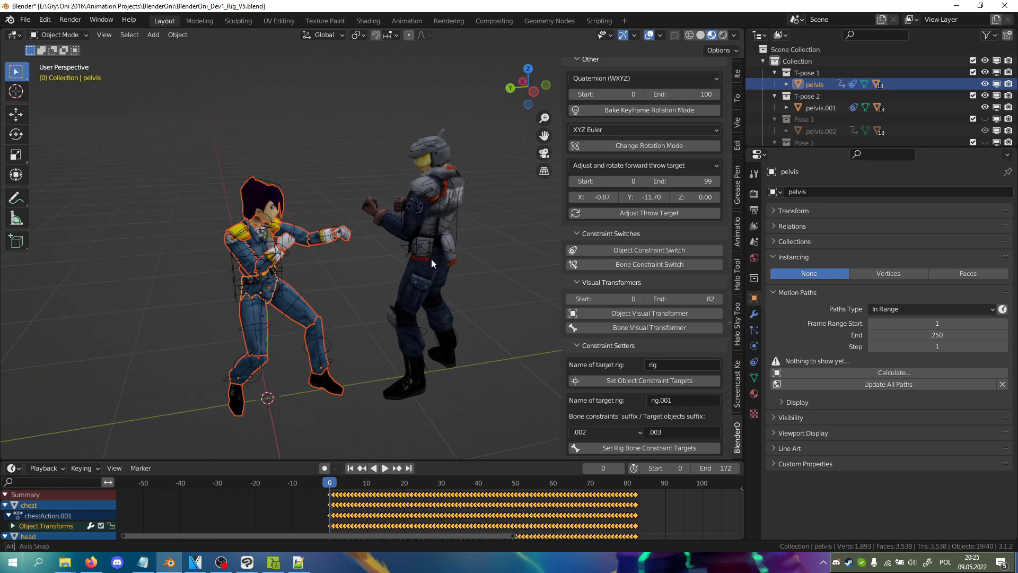
left_click(288, 288)
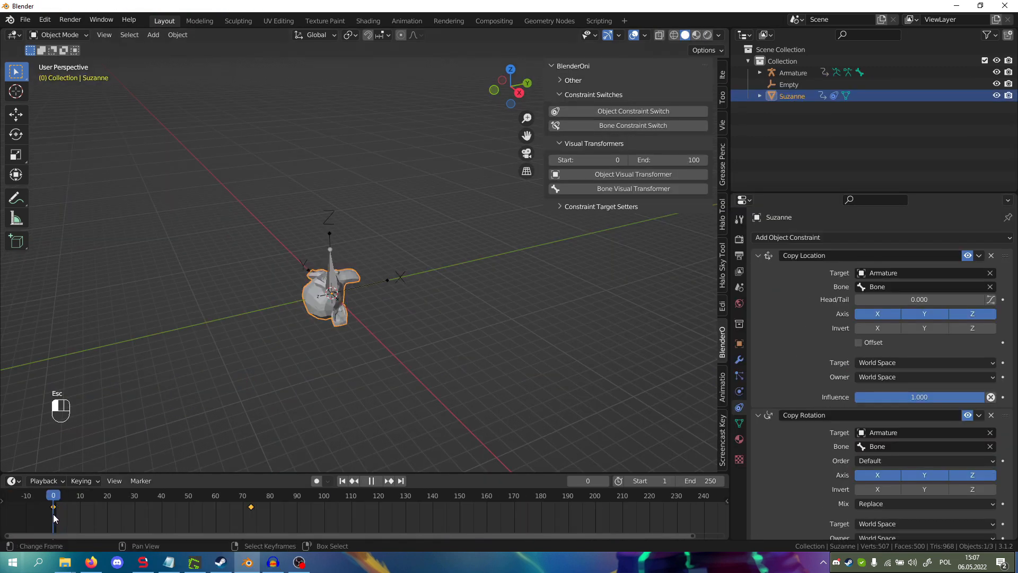
- Set the Visual Transformers end frame to 73 and run the Object Visual Transformer on Suzanne
left_click(658, 160)
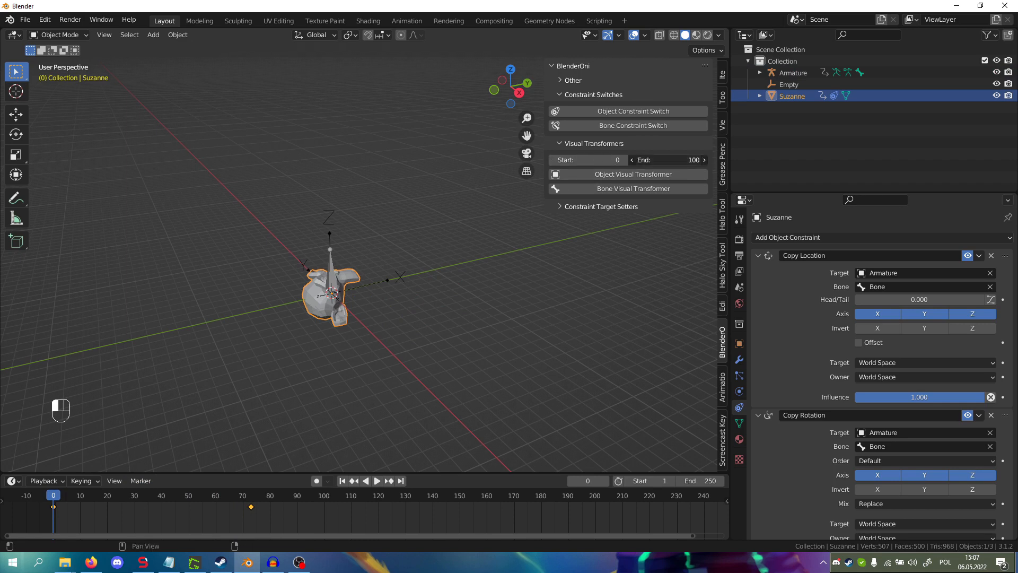
type("70")
key("BackSpace")
type("3")
key("Return")
left_click(600, 178)
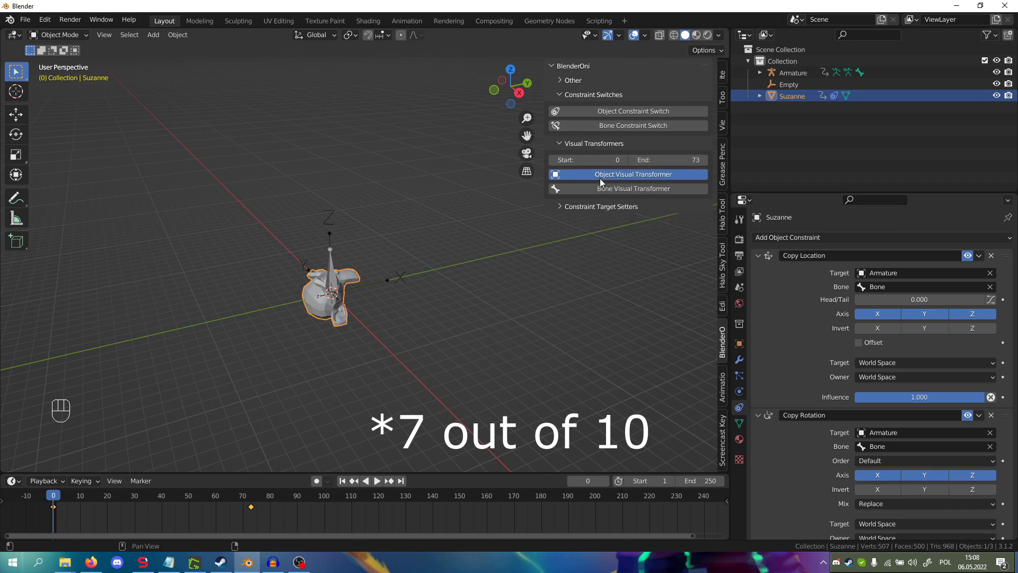
left_click_drag(193, 508, 220, 507)
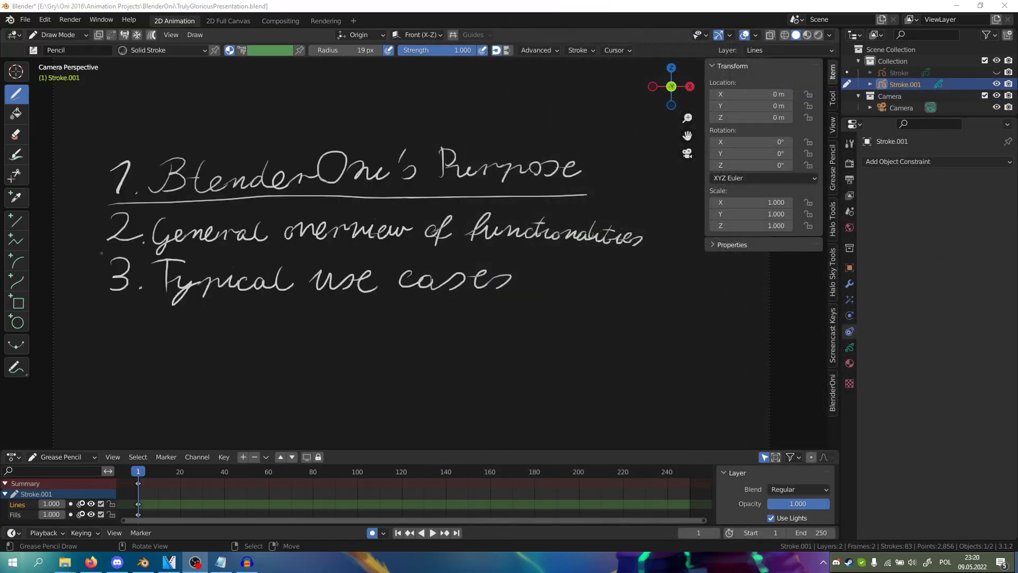
- Underline the second handwritten item, "General overview of functionalities"
left_click_drag(101, 253, 646, 253)
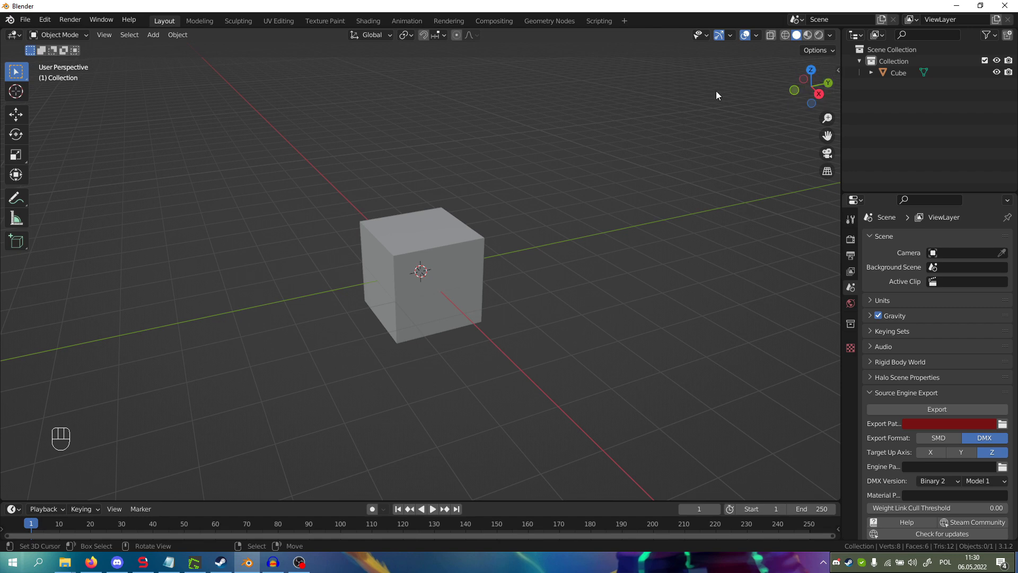
- Show the BlenderOni sidebar and collapse its Other, Constraint Switches, Visual Transformers and Constraint Target Setters sections
key("n")
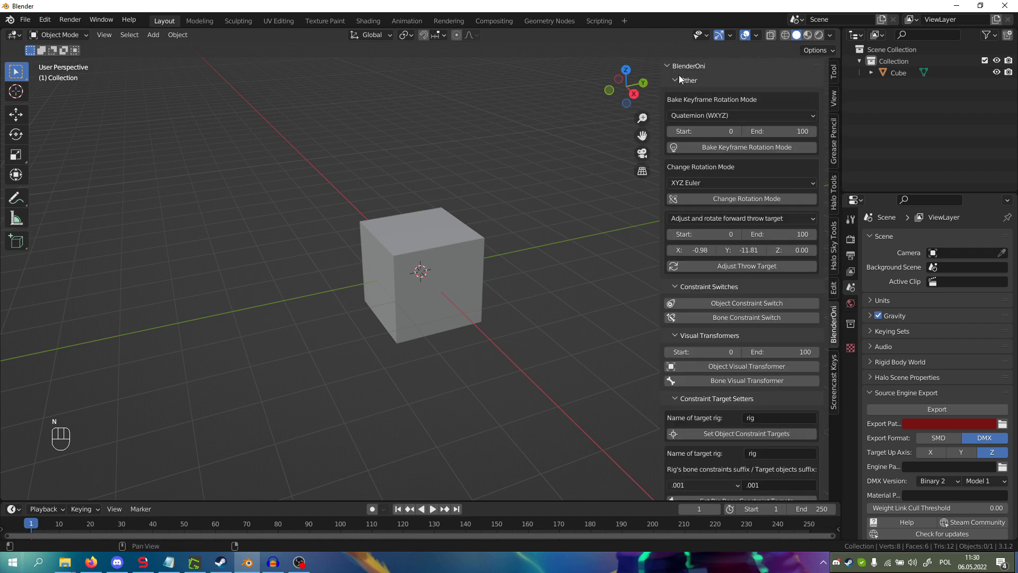
scroll(679, 75, "down", 1)
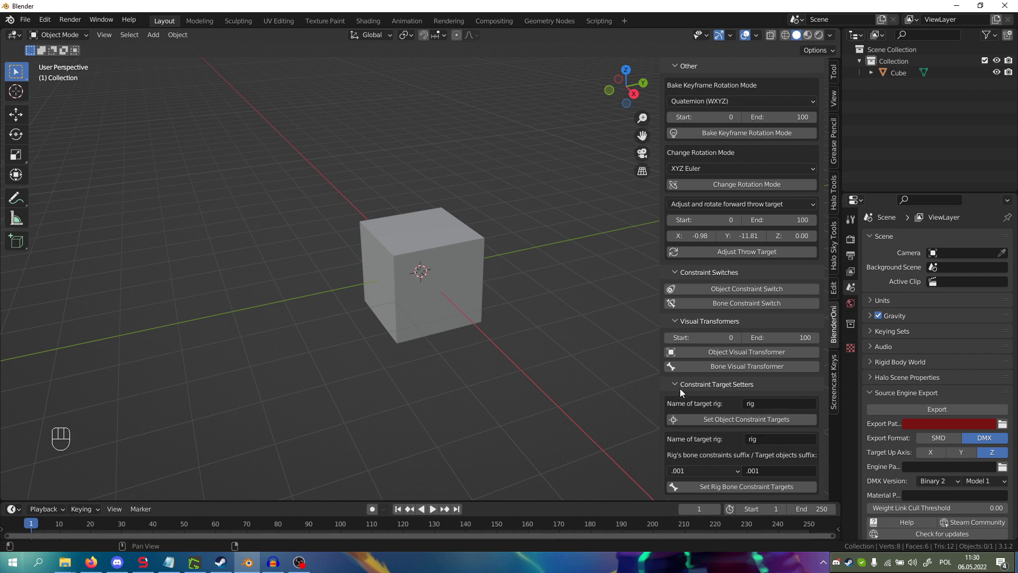
scroll(681, 383, "up", 1)
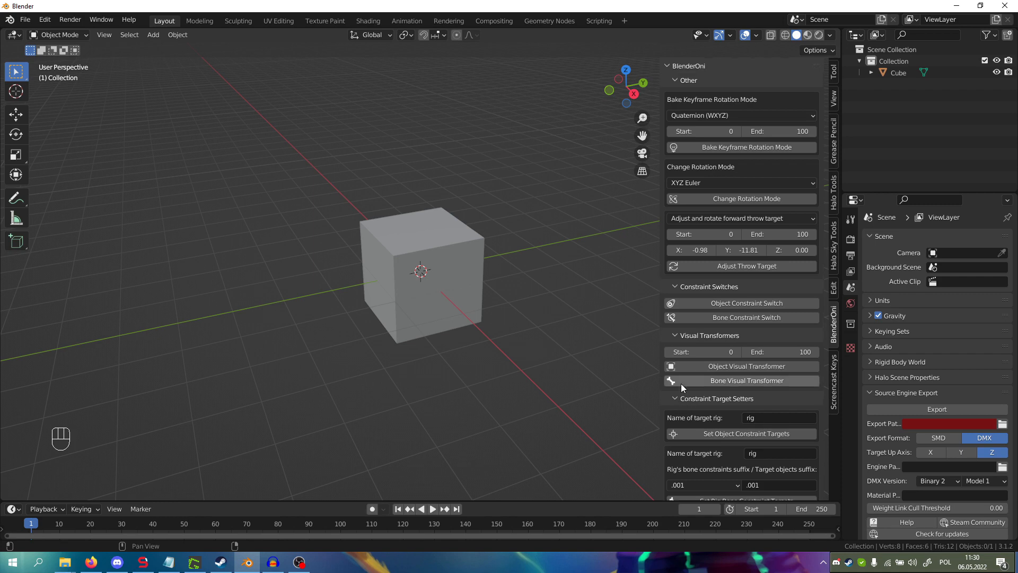
left_click(679, 81)
left_click(683, 95)
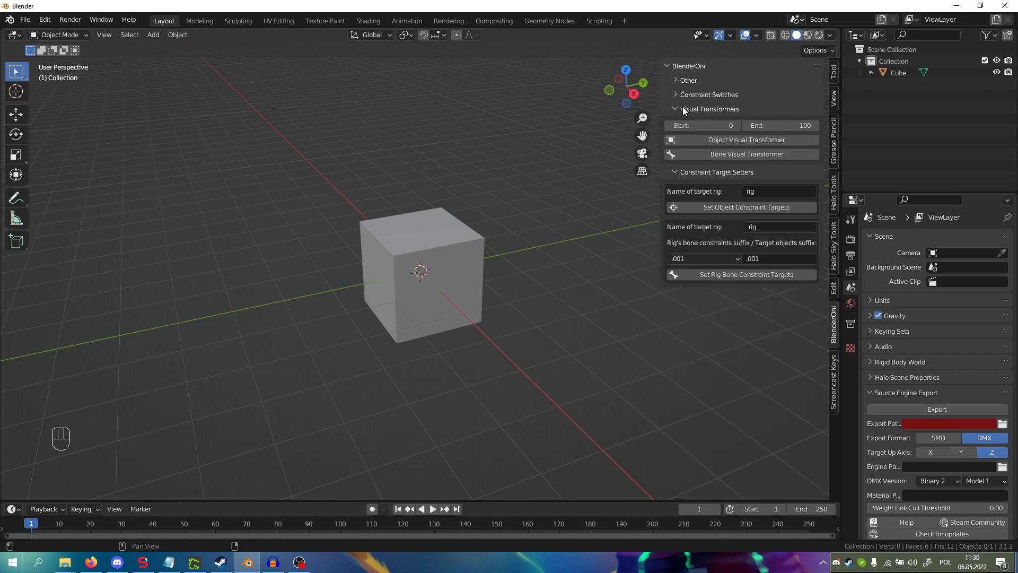
left_click(683, 109)
left_click(686, 123)
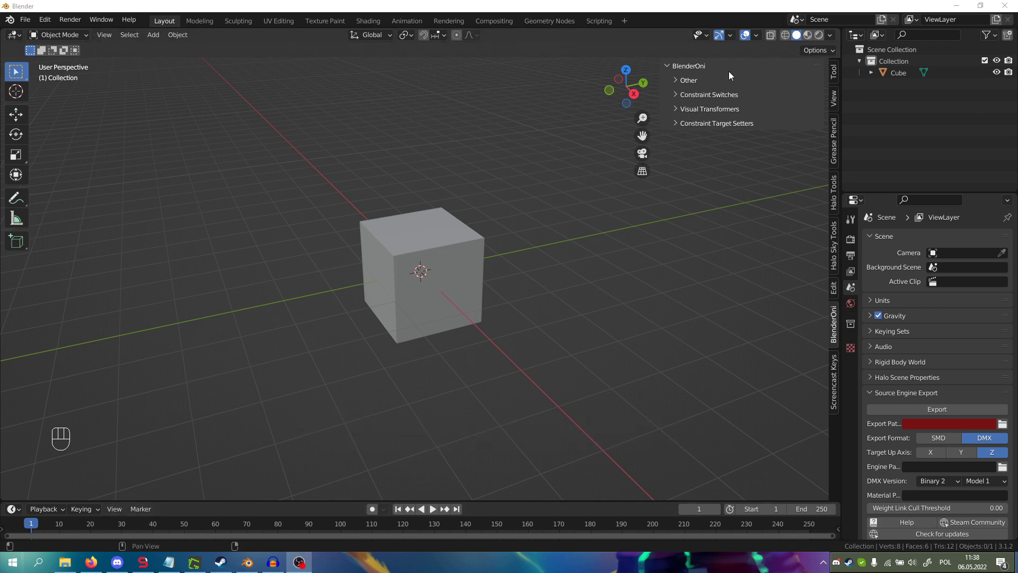
- Examine the tools in the Other, Constraint Switches, Visual Transformers and Constraint Setters sections one by one
left_click(684, 80)
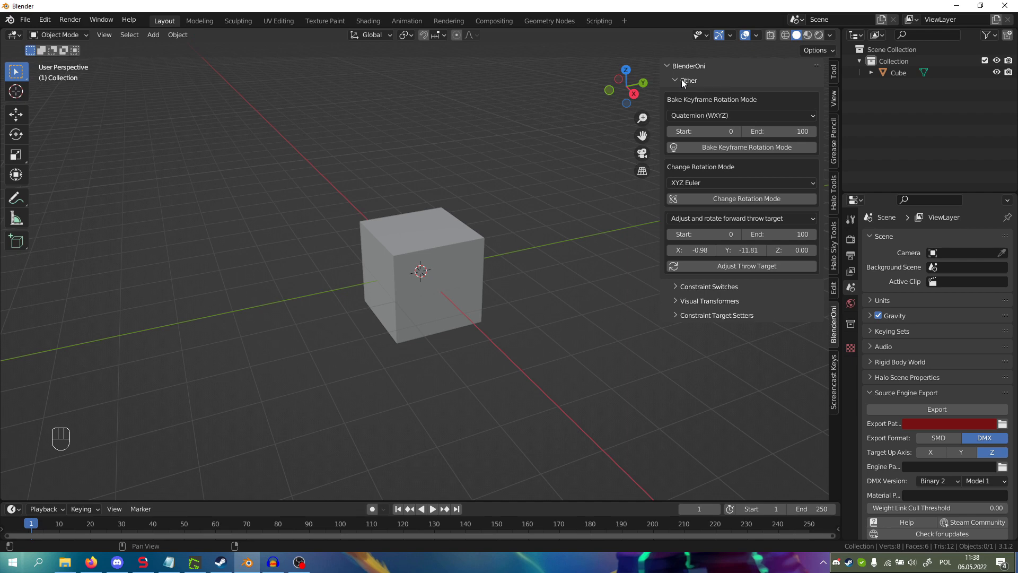
left_click(683, 81)
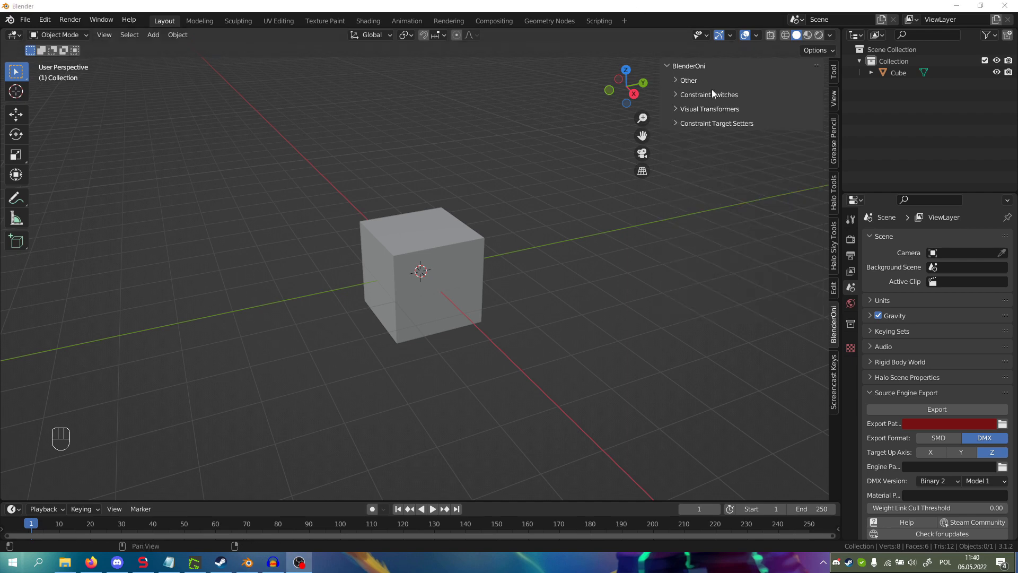
left_click(709, 94)
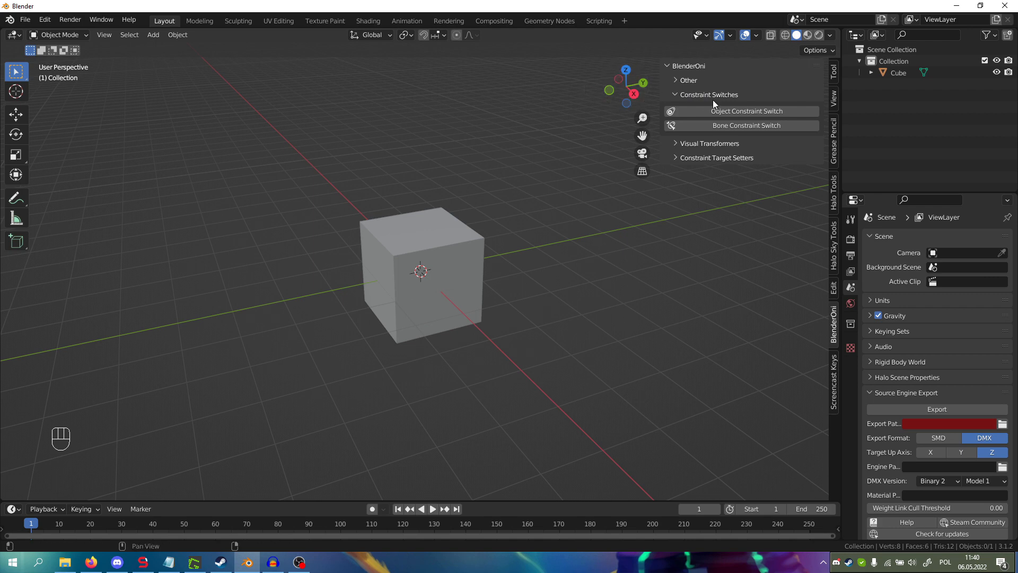
left_click(709, 97)
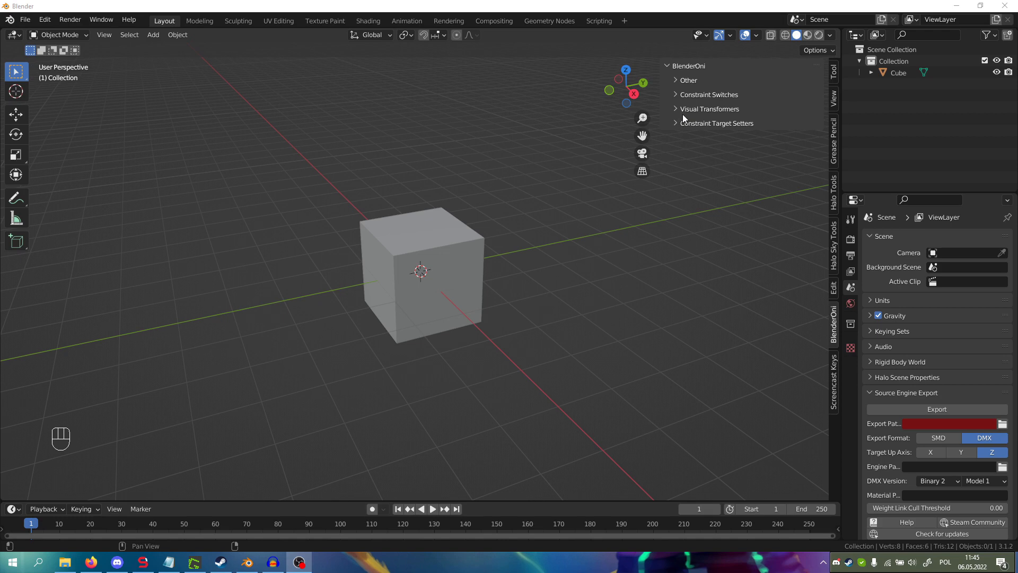
left_click(689, 110)
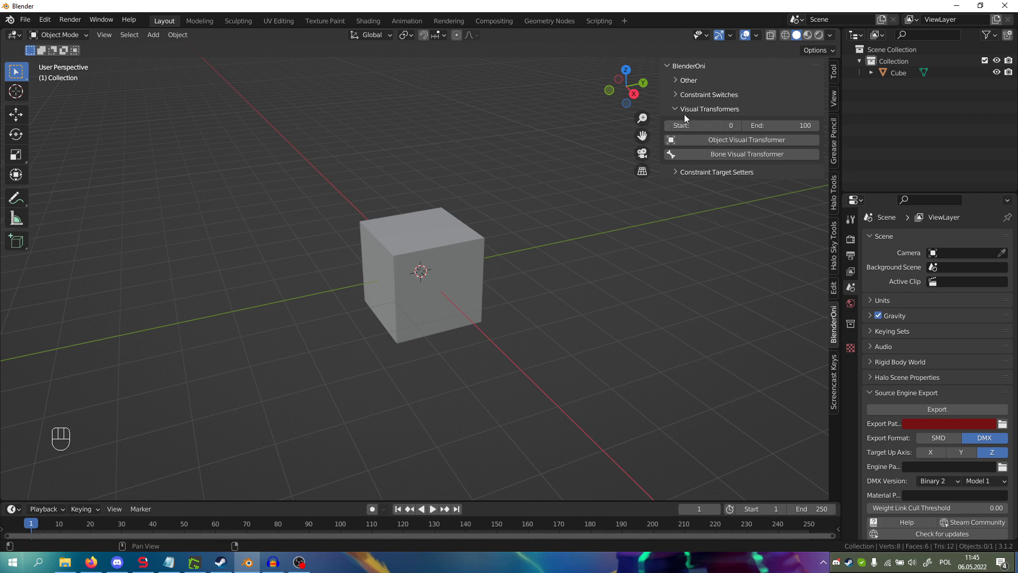
left_click(688, 110)
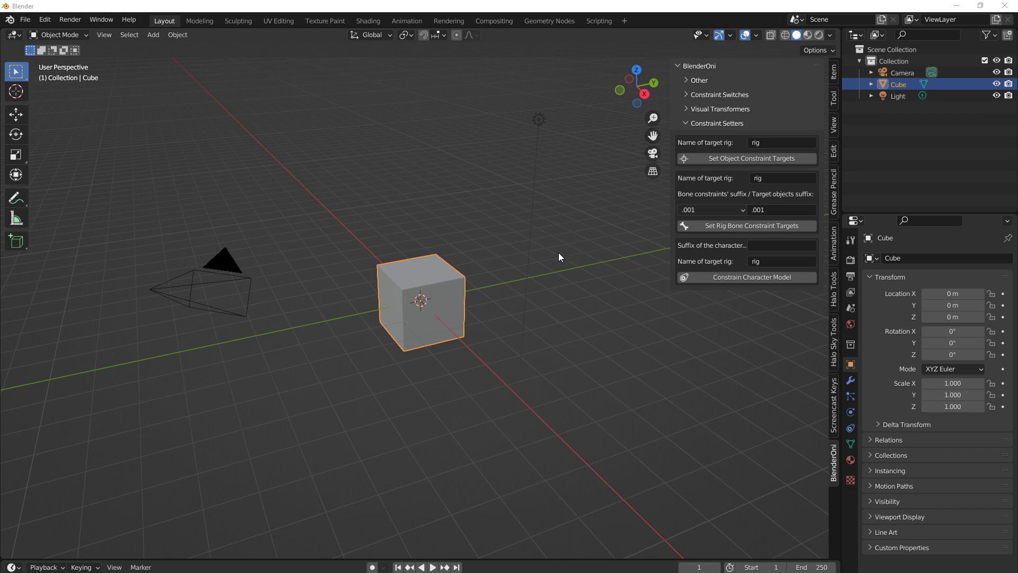
right_click(705, 279)
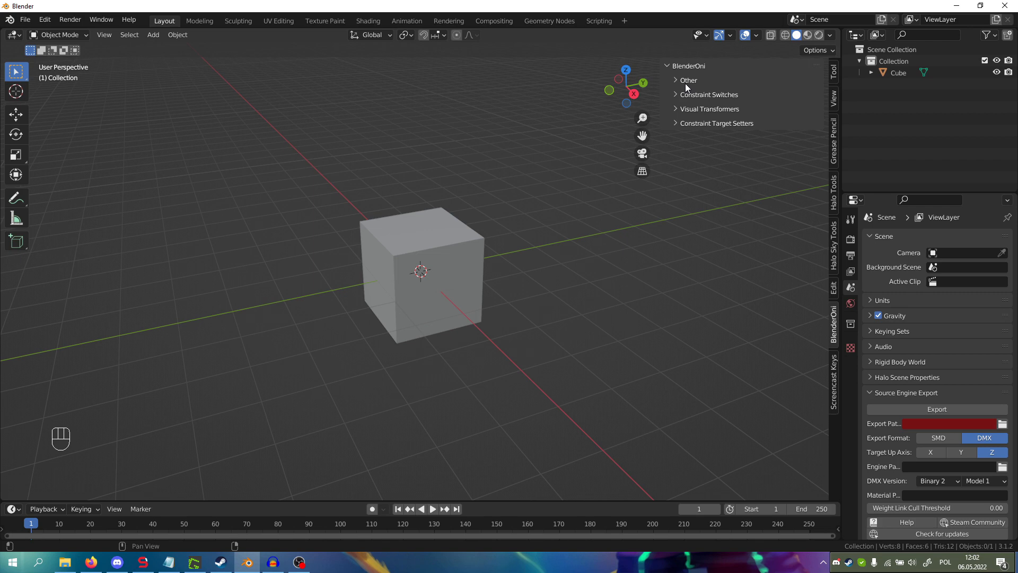
- Expand the Other section and examine the Bake Keyframe Rotation Mode options and the cube's existing keyframes
left_click(687, 81)
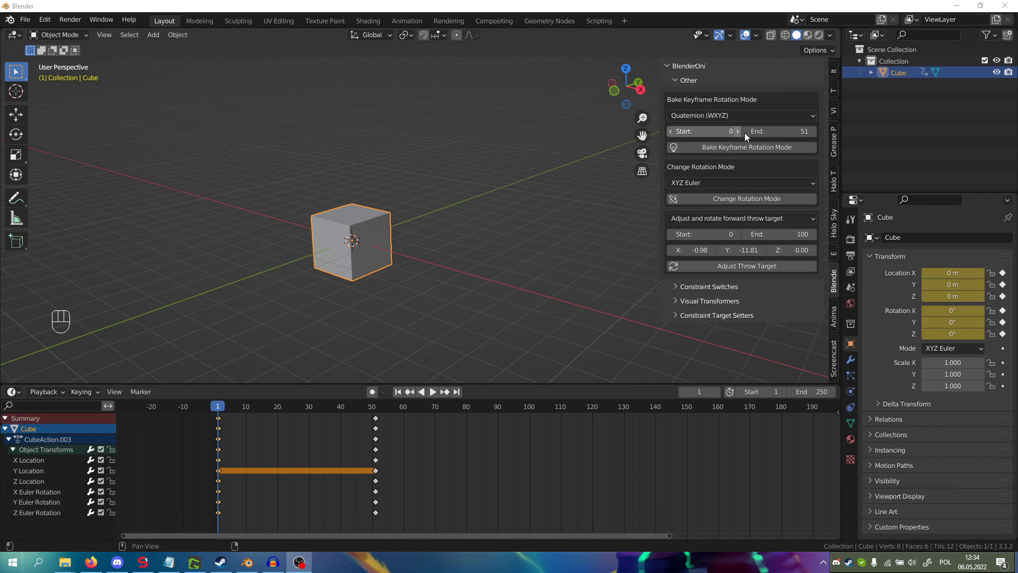
left_click(768, 114)
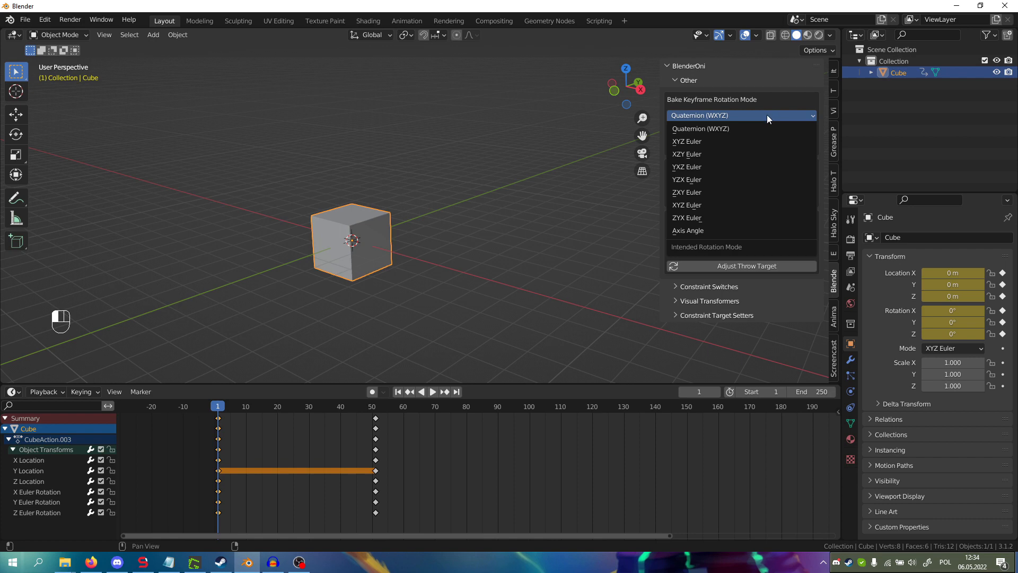
left_click(400, 289)
left_click(347, 247)
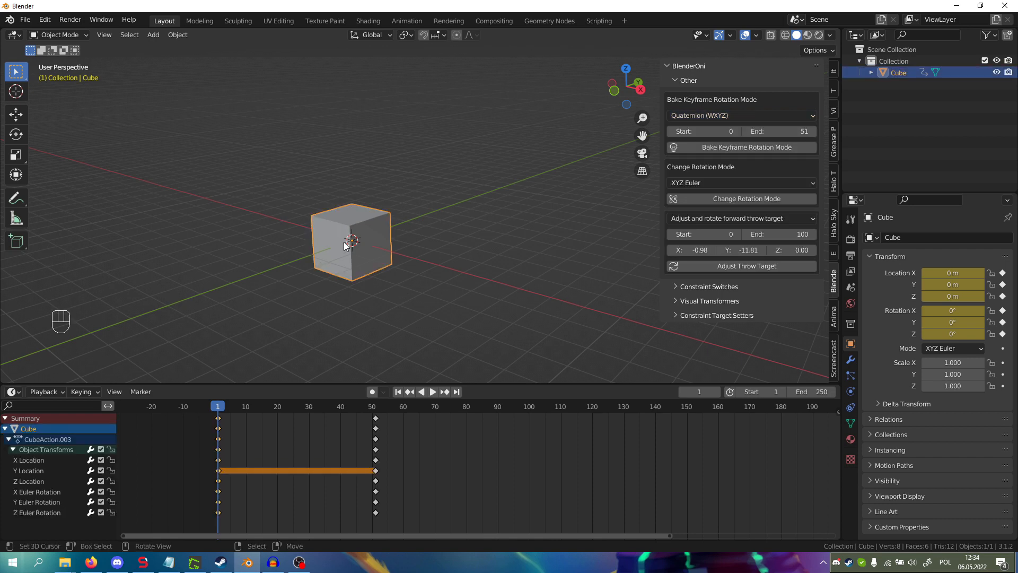
left_click(218, 420)
key("space")
key("space")
left_click_drag(375, 417, 218, 432)
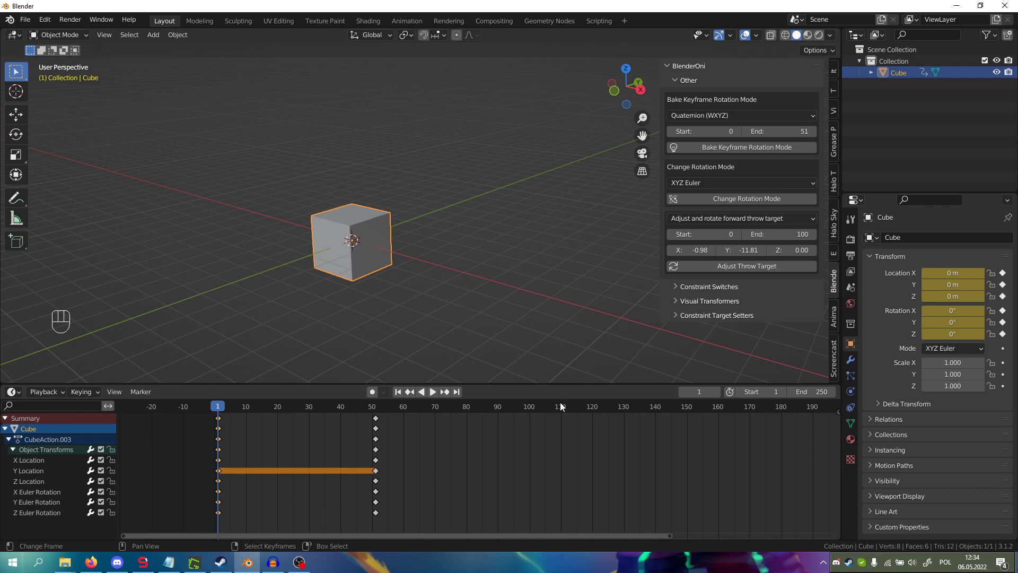
left_click(733, 118)
left_click(733, 119)
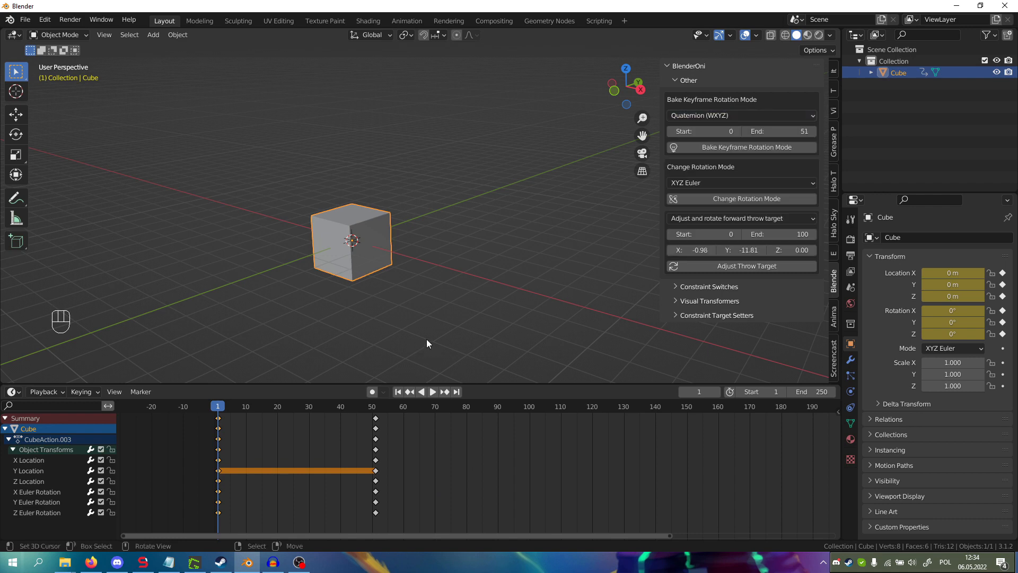
- Set the bake start frame to 1 and bake the cube's keyframe rotation as Quaternion (WXYZ) up to frame 51
left_click(704, 132)
type("2")
key("Return")
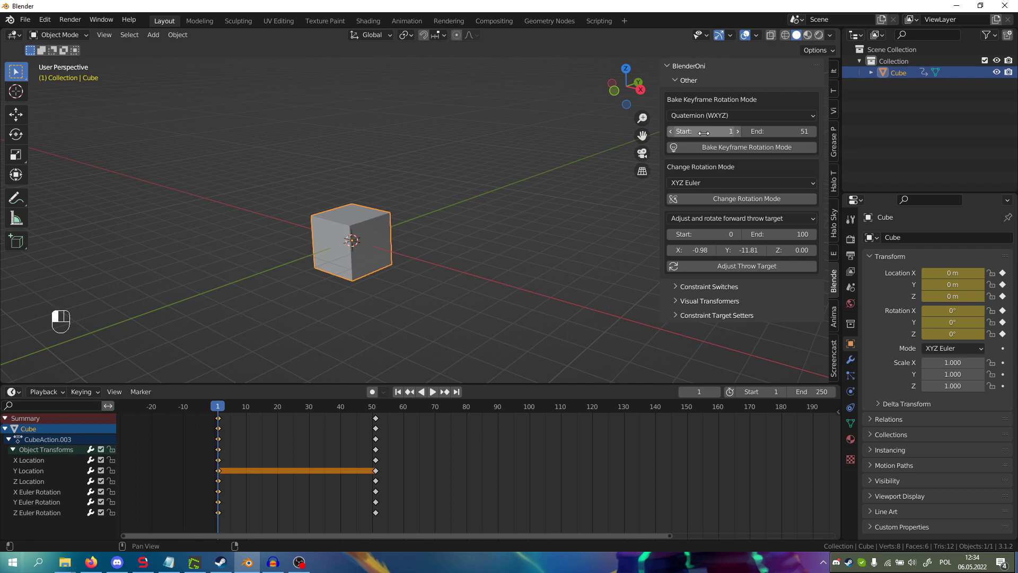
left_click(692, 116)
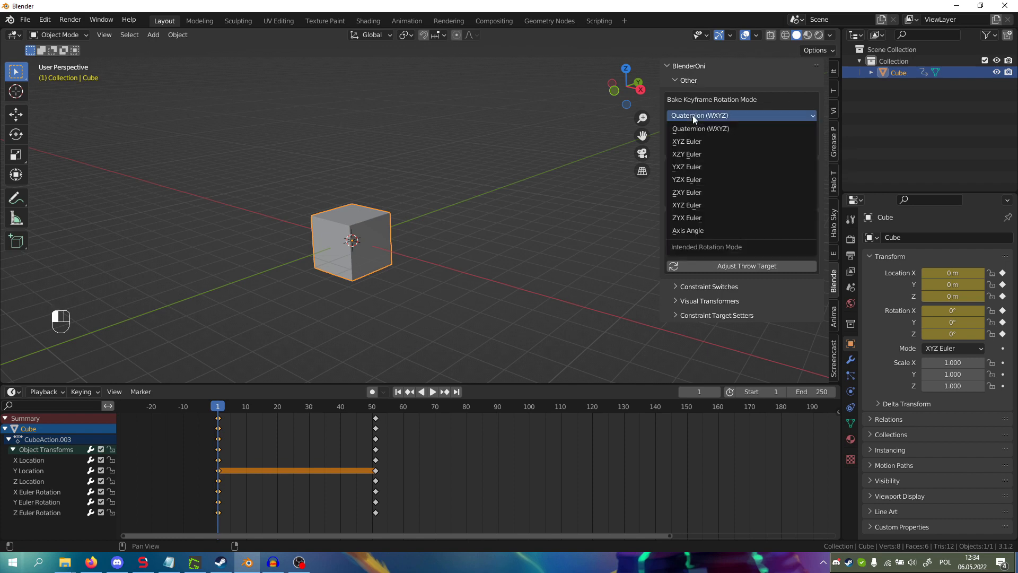
left_click(692, 115)
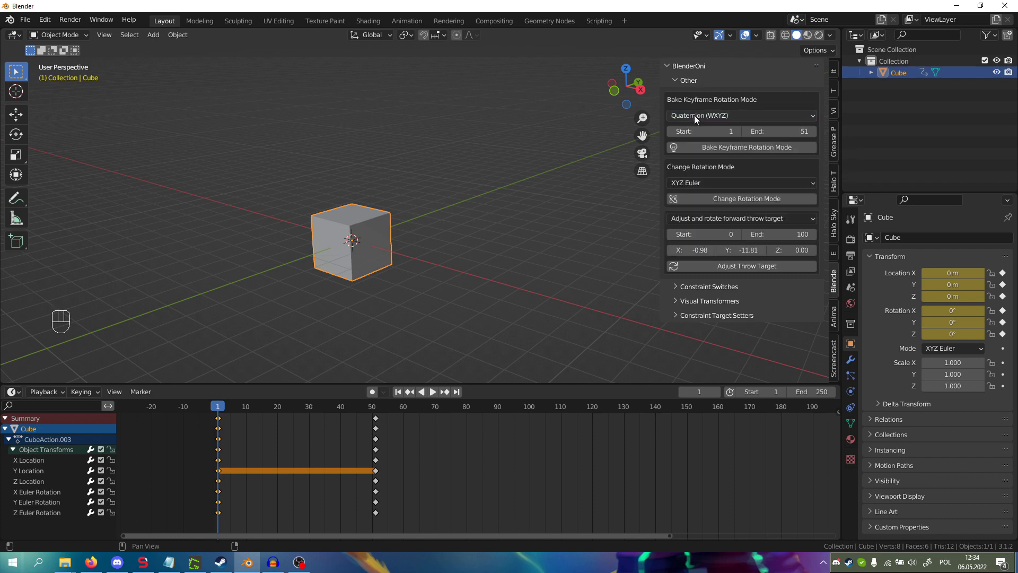
left_click(765, 146)
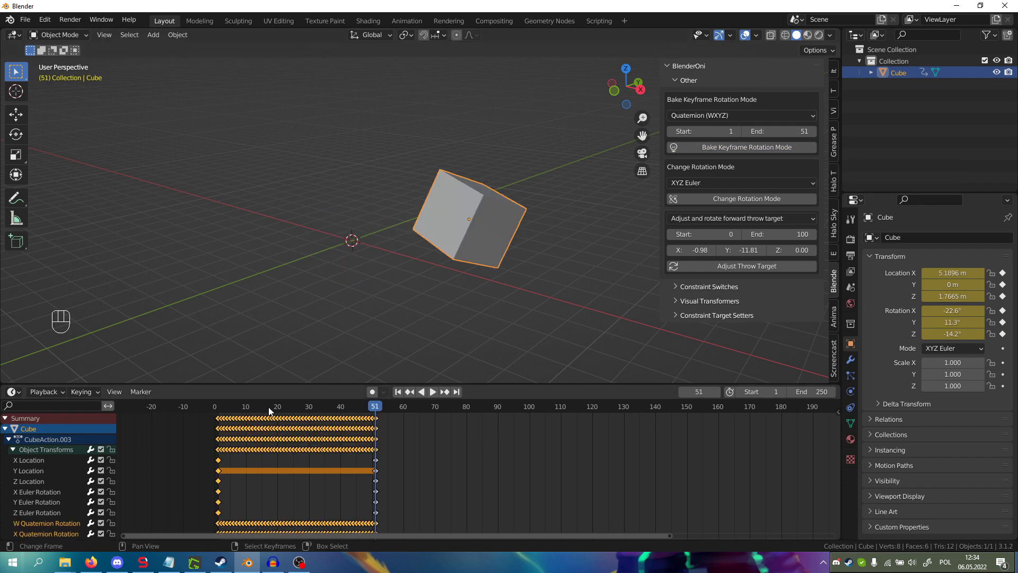
- Enlarge the timeline, go to frame 2 and examine the cube's baked quaternion rotation keyframes
left_click_drag(278, 387, 288, 336)
left_click_drag(232, 360, 221, 390)
left_click(234, 448)
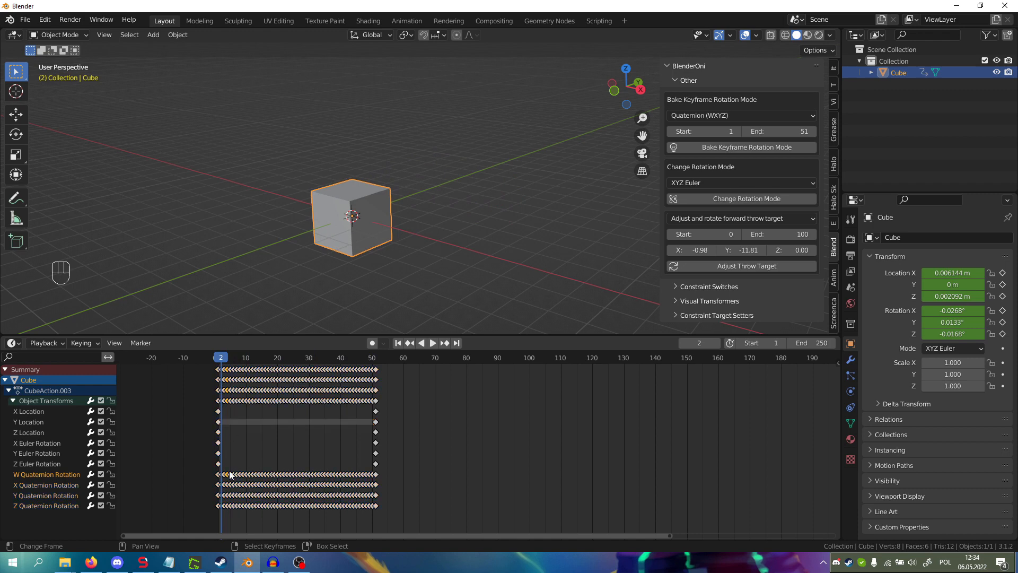
left_click_drag(226, 430, 285, 392)
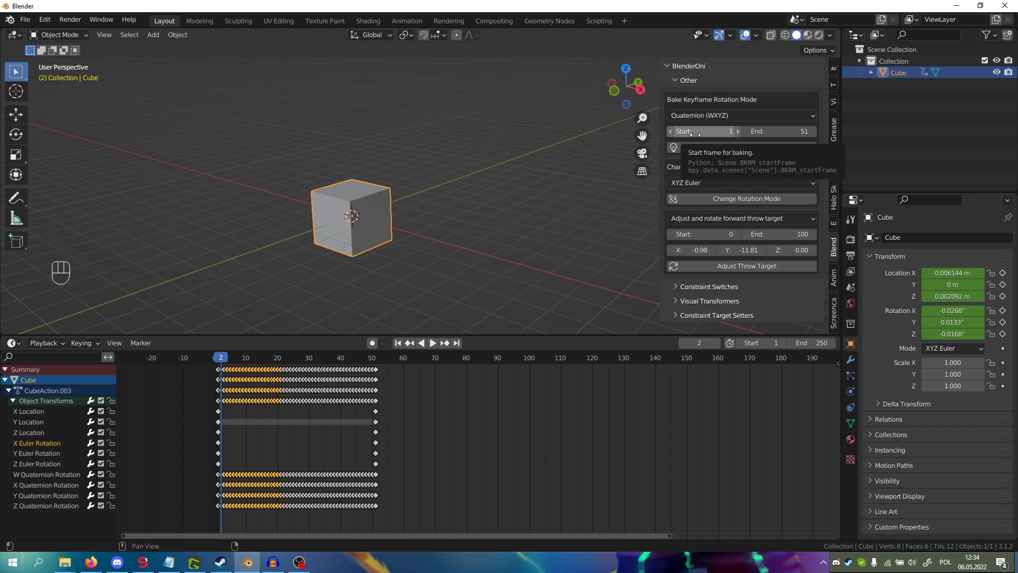
left_click(229, 411)
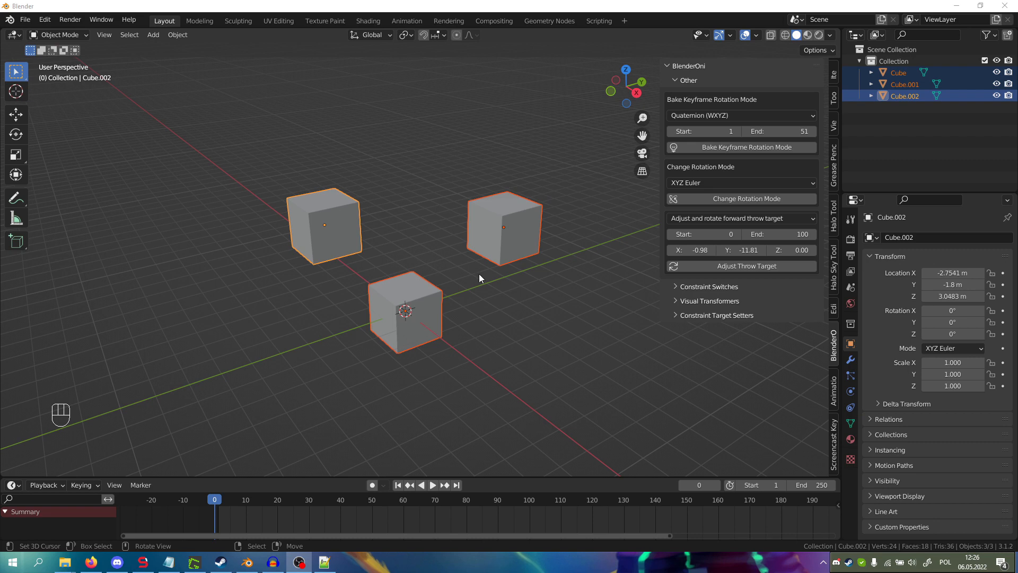
- Display the item transform values and check the rotation mode of each of the three cubes
left_click(321, 219)
left_click(536, 211)
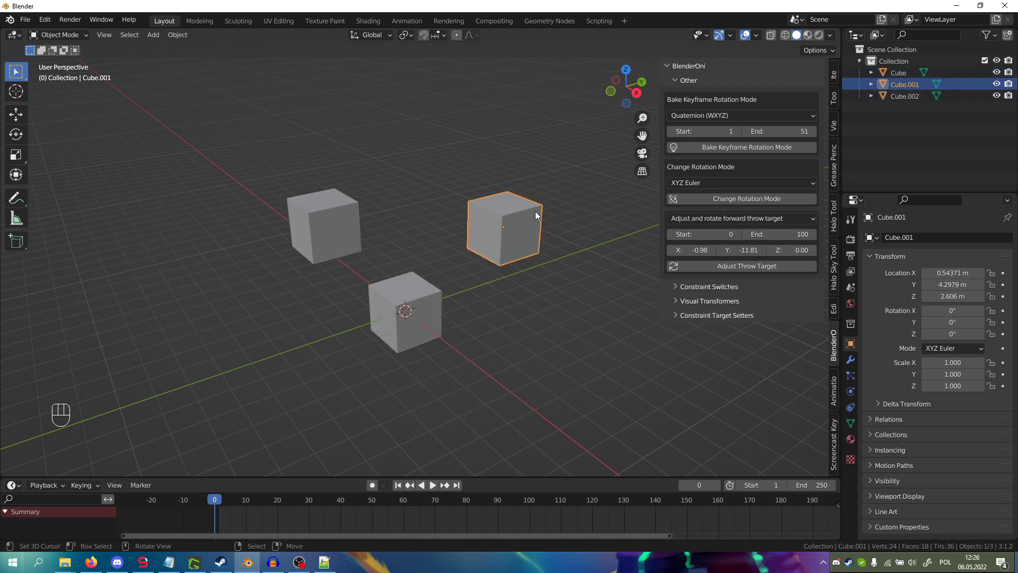
left_click_drag(269, 149, 578, 369)
left_click(833, 75)
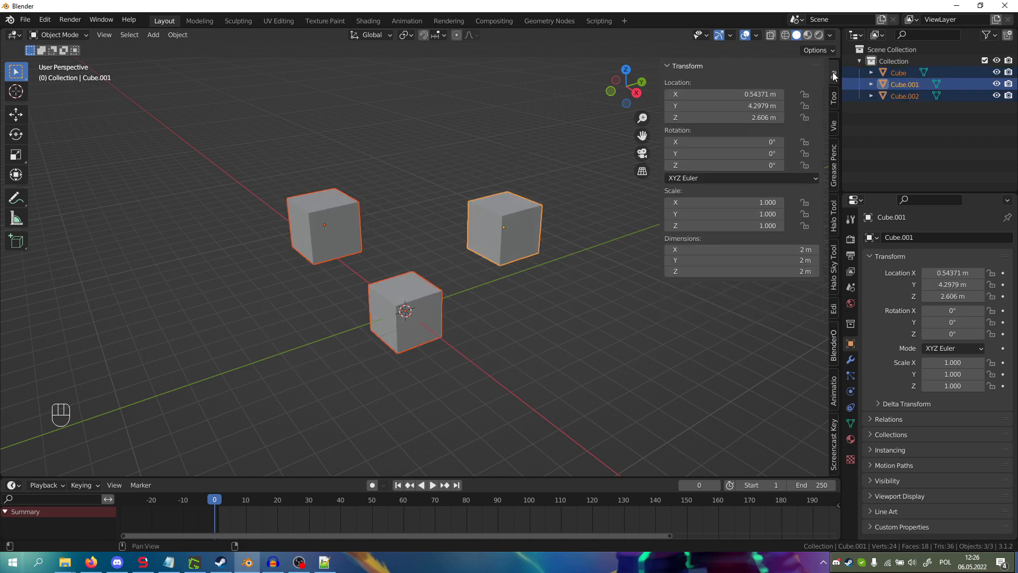
left_click(424, 305)
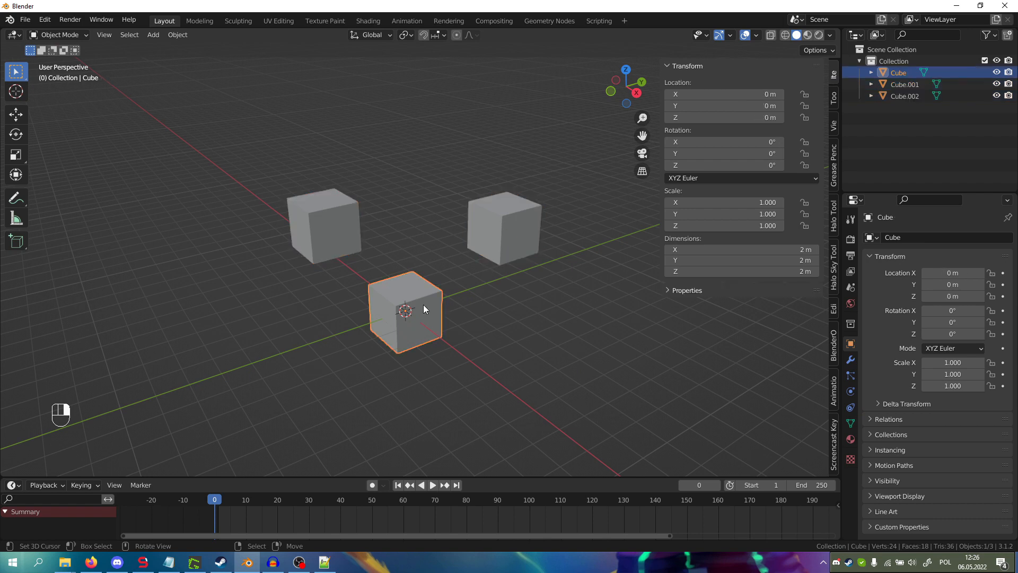
left_click(338, 225)
left_click(528, 226)
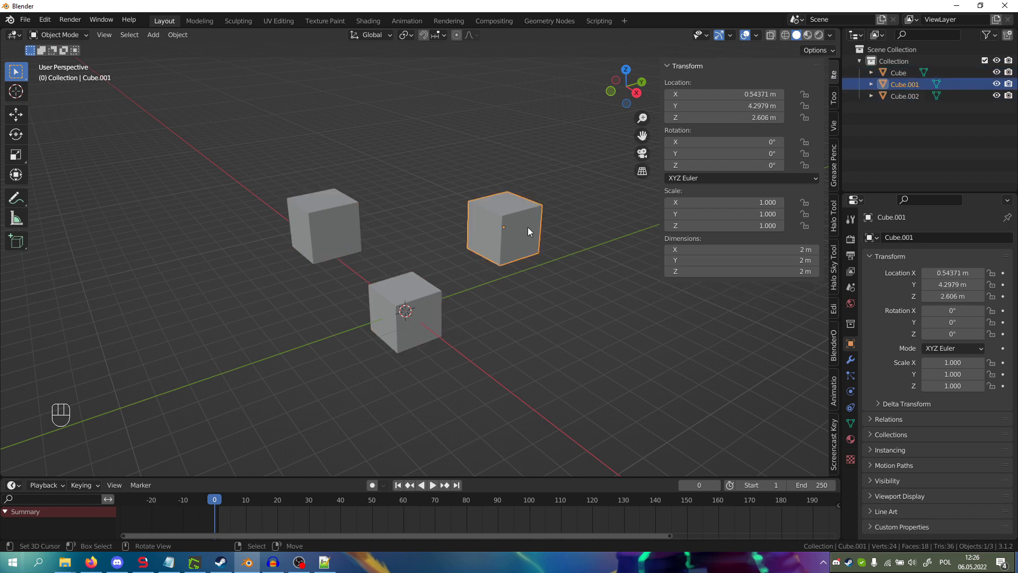
left_click(437, 312)
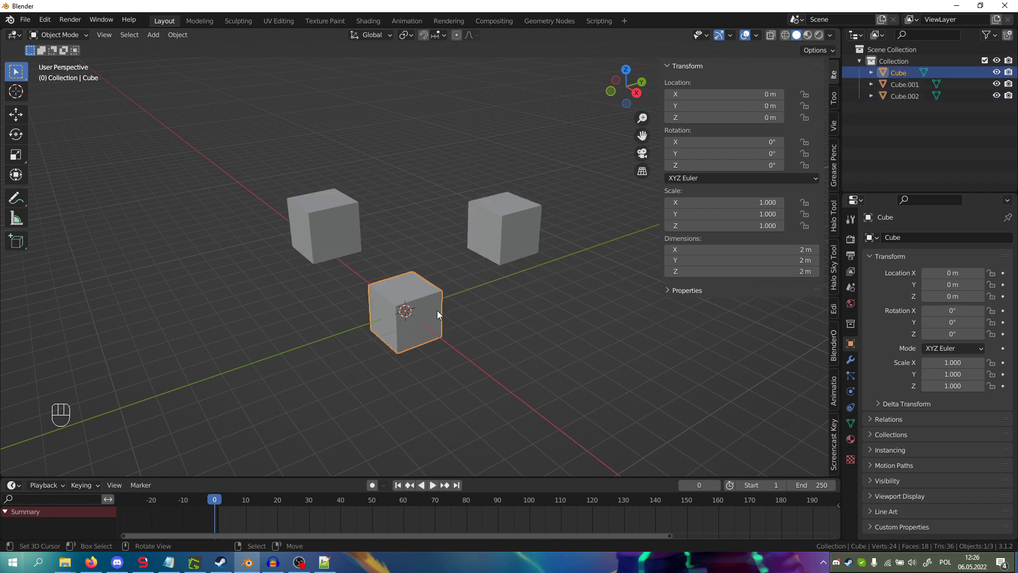
- Select all three cubes and set the rotation mode to Quaternion (WXYZ) in the item transform settings
left_click_drag(253, 140, 559, 392)
left_click(701, 179)
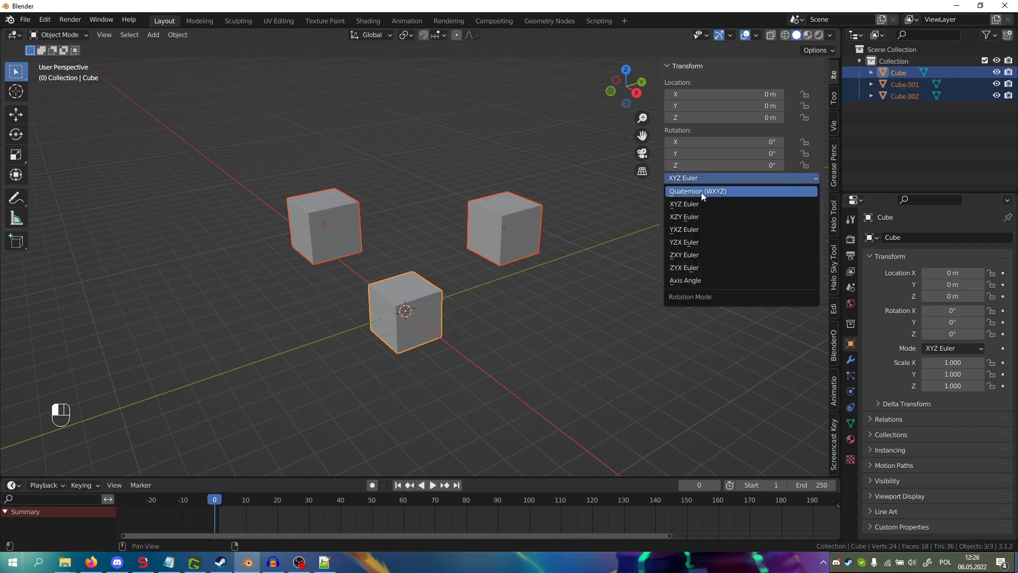
left_click(702, 192)
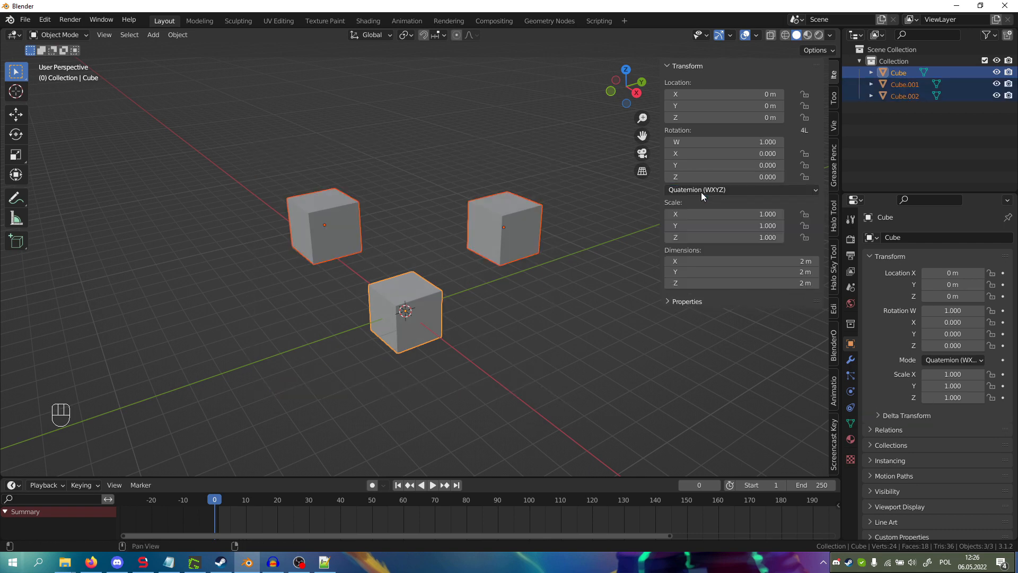
- Check the rotation mode of each cube individually and reselect all three cubes
left_click(520, 226)
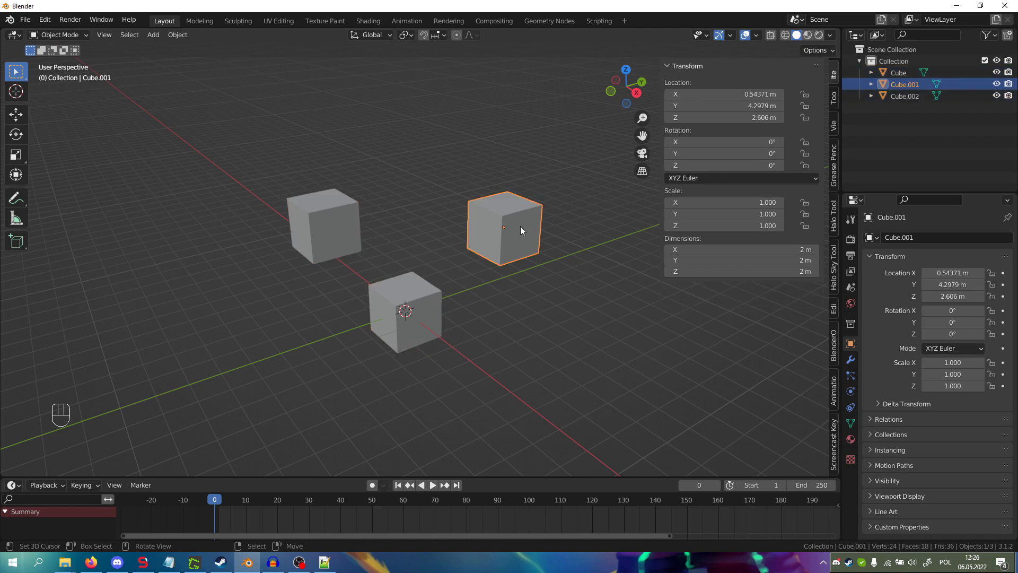
left_click(335, 228)
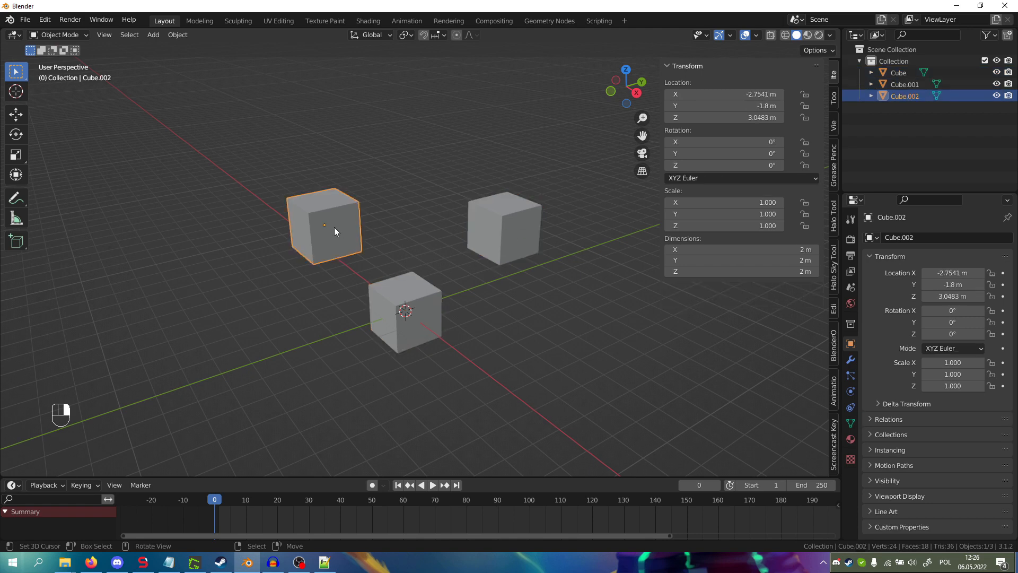
left_click(517, 223)
left_click(425, 321)
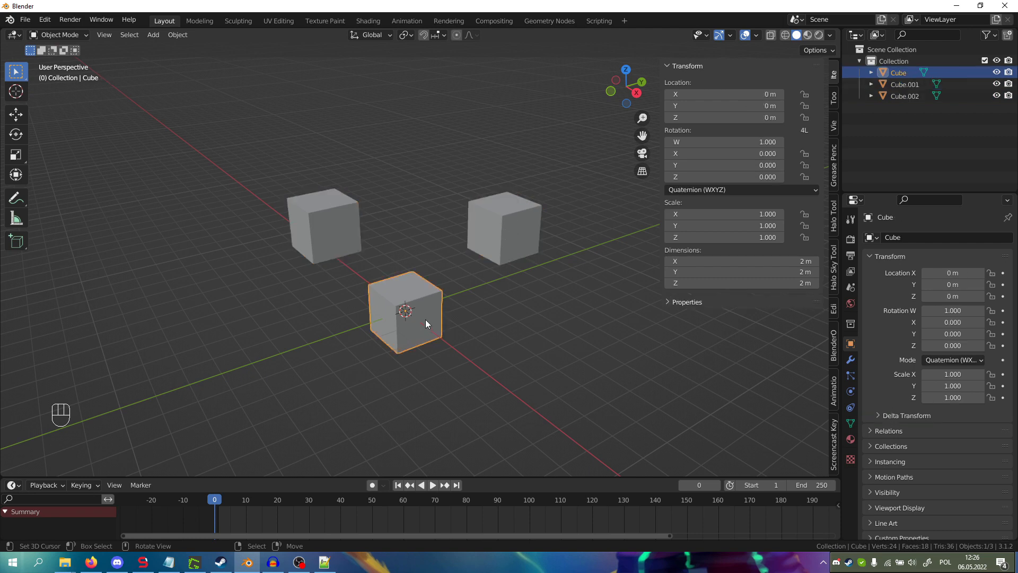
left_click_drag(234, 122, 593, 400)
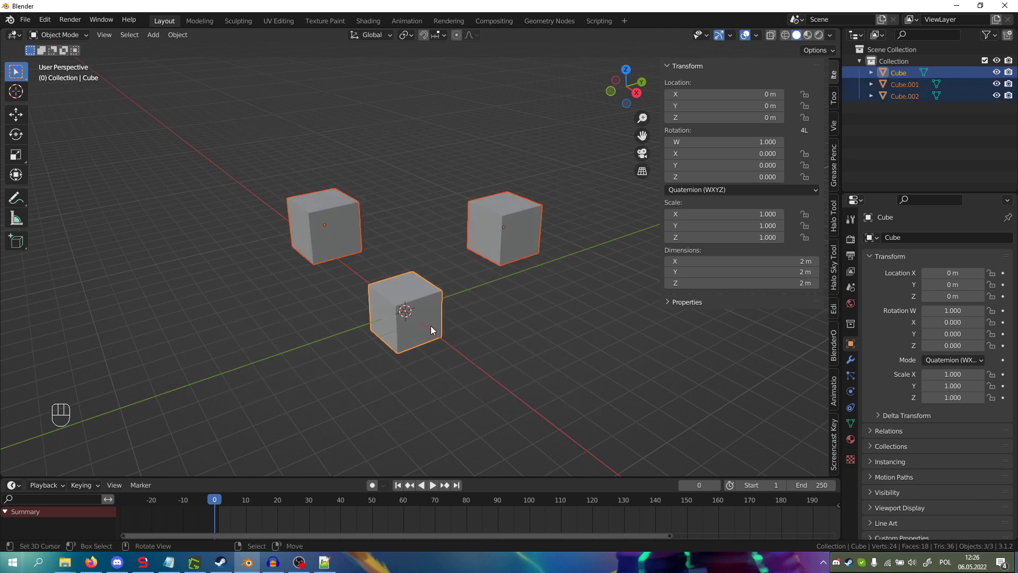
- Apply the Quaternion (WXYZ) rotation mode to the three selected cubes with the add-on's Change Rotation Mode function
scroll(427, 327, "up", 1)
scroll(427, 327, "down", 1)
left_click(836, 335)
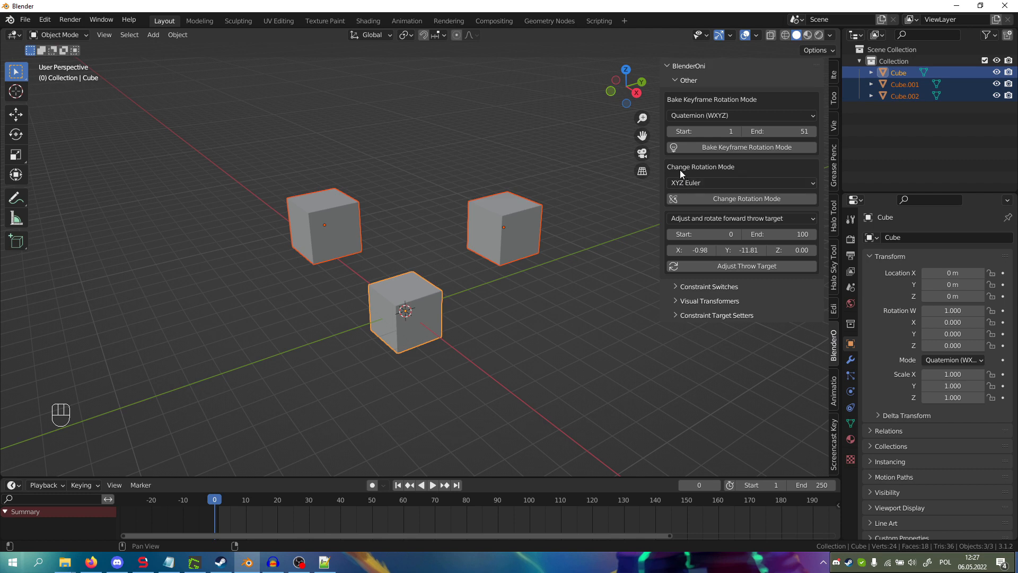
left_click(686, 182)
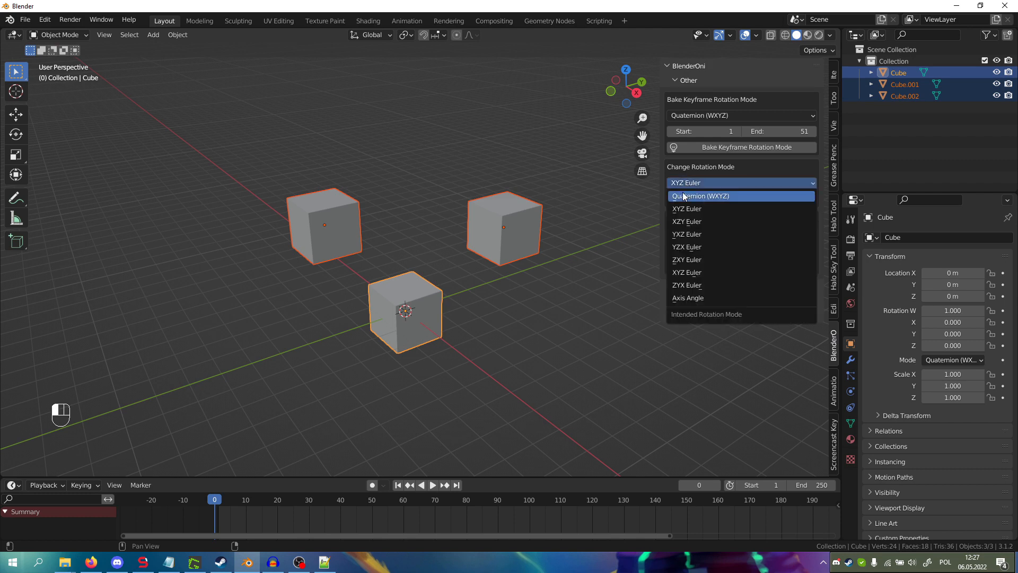
left_click(683, 196)
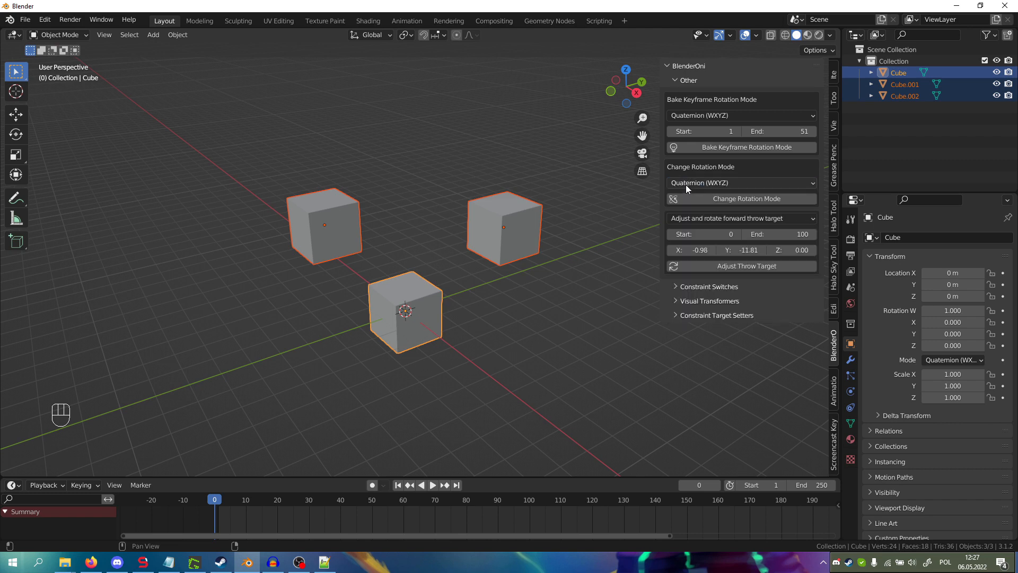
left_click(686, 183)
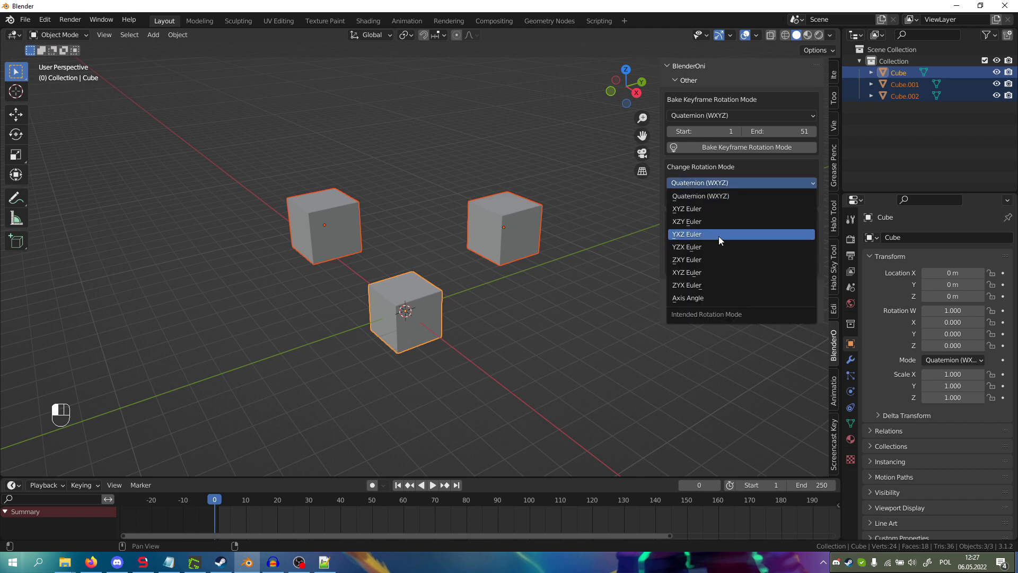
left_click(700, 195)
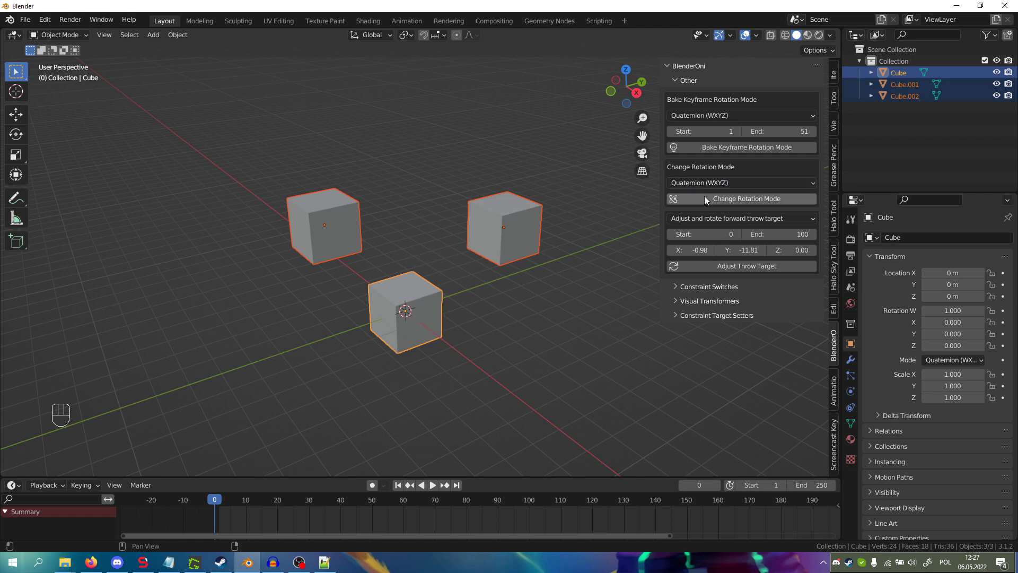
left_click(705, 197)
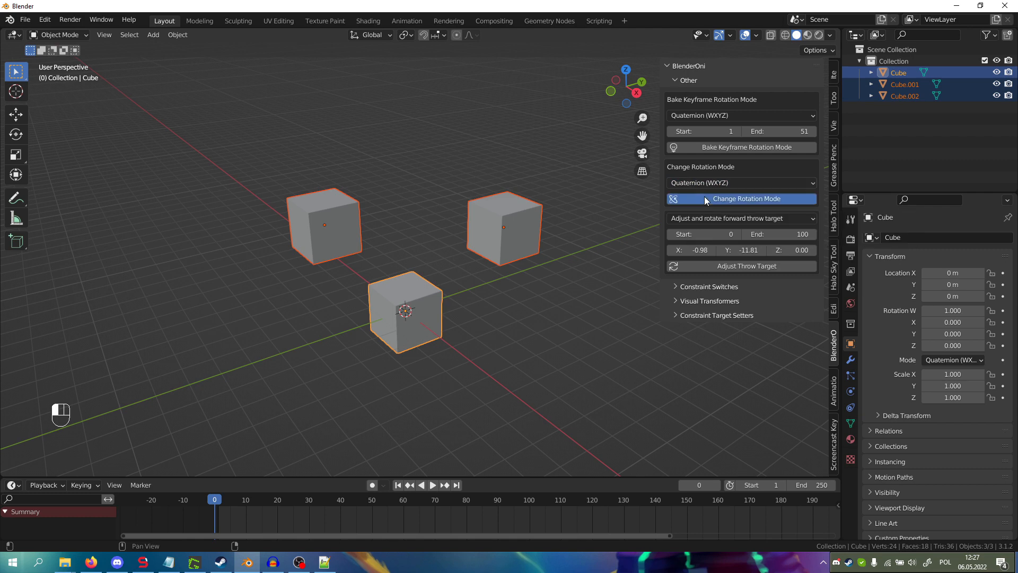
- Inspect the item transform settings of each cube in turn to check its rotation mode
left_click(833, 74)
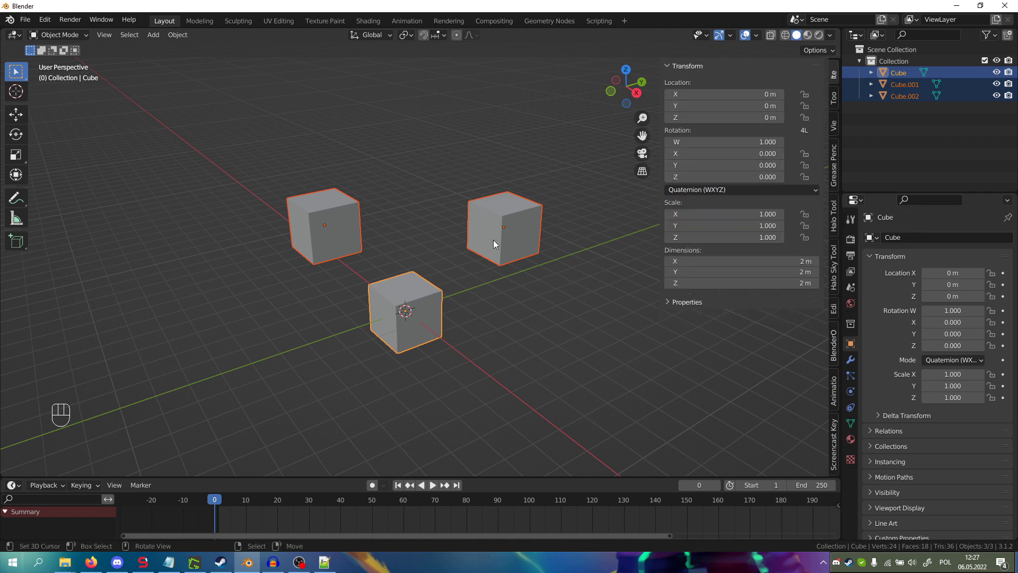
left_click(479, 246)
left_click(398, 321)
left_click(331, 229)
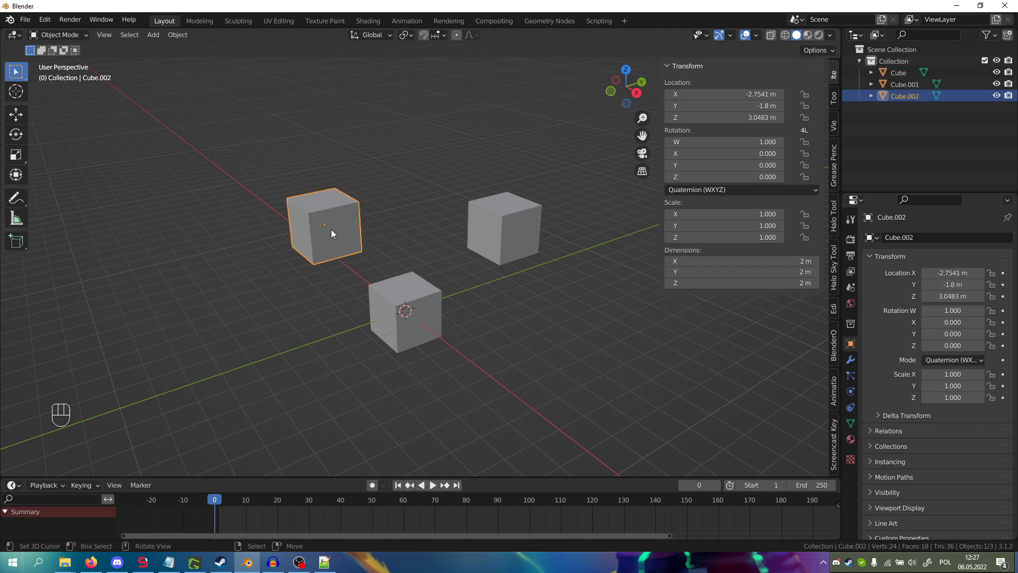
- Select all three cubes and change their rotation mode to XYZ Euler with the add-on's Change Rotation Mode function
left_click_drag(220, 136, 597, 376)
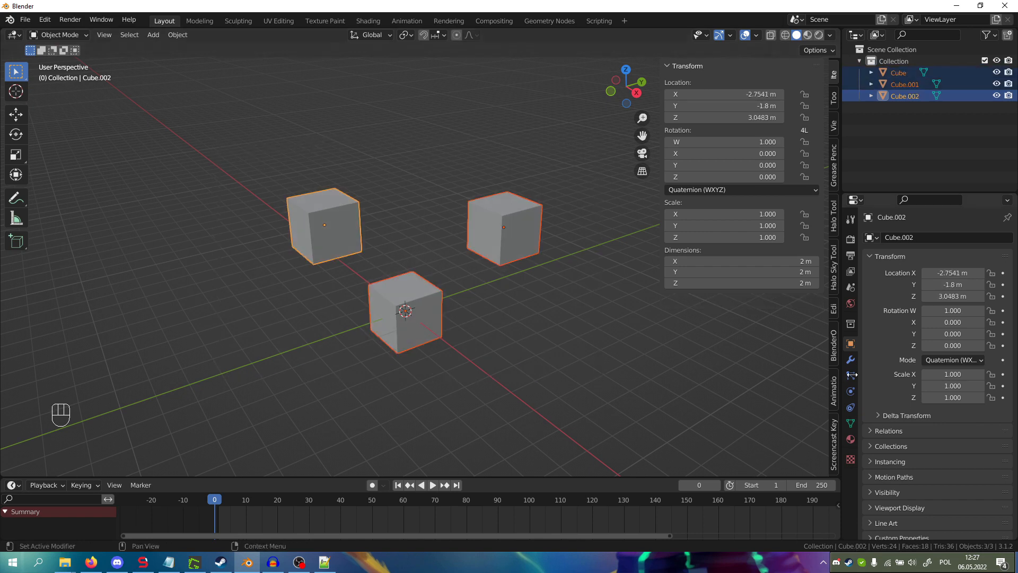
left_click(834, 353)
left_click(748, 183)
left_click(741, 201)
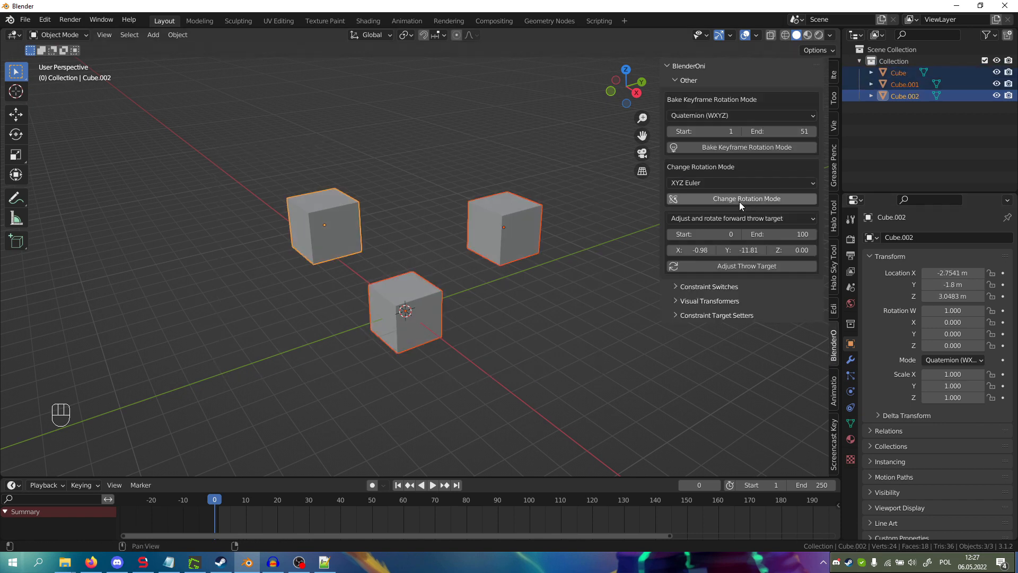
left_click(739, 201)
- Show the item transform values and check the new rotation mode on each of the three cubes
left_click(834, 76)
left_click(479, 234)
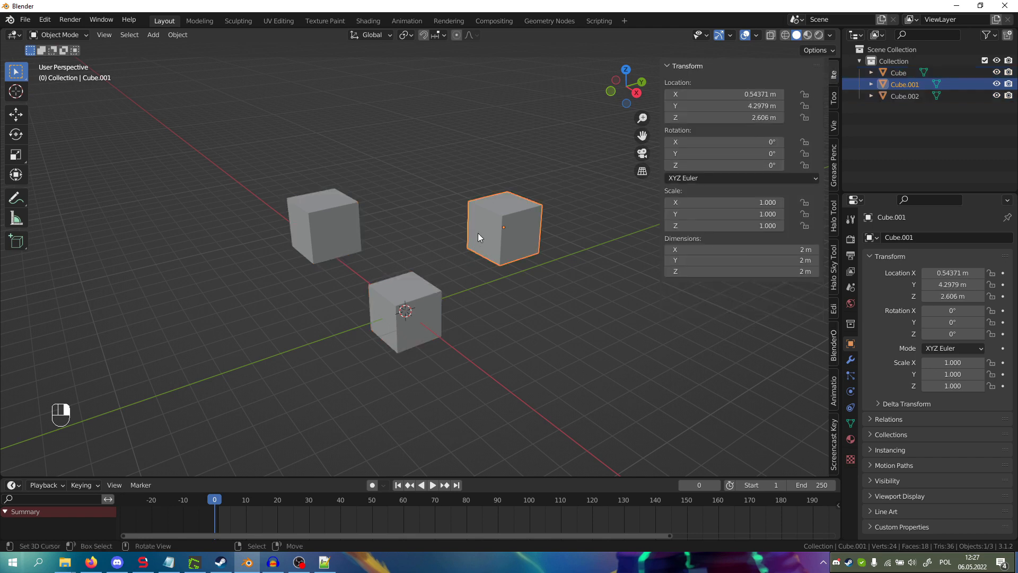
left_click(413, 315)
left_click(324, 240)
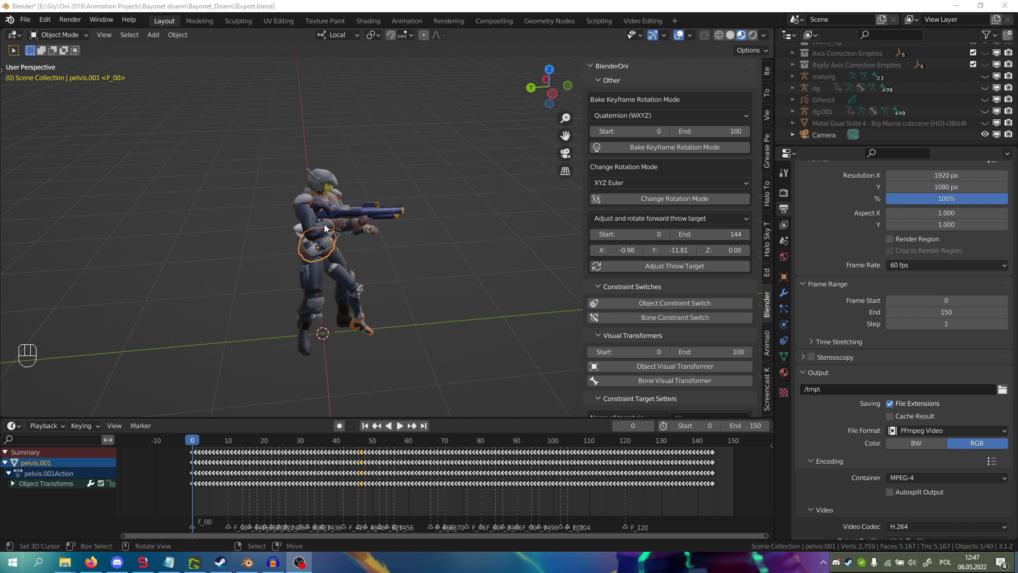
scroll(306, 252, "up", 2)
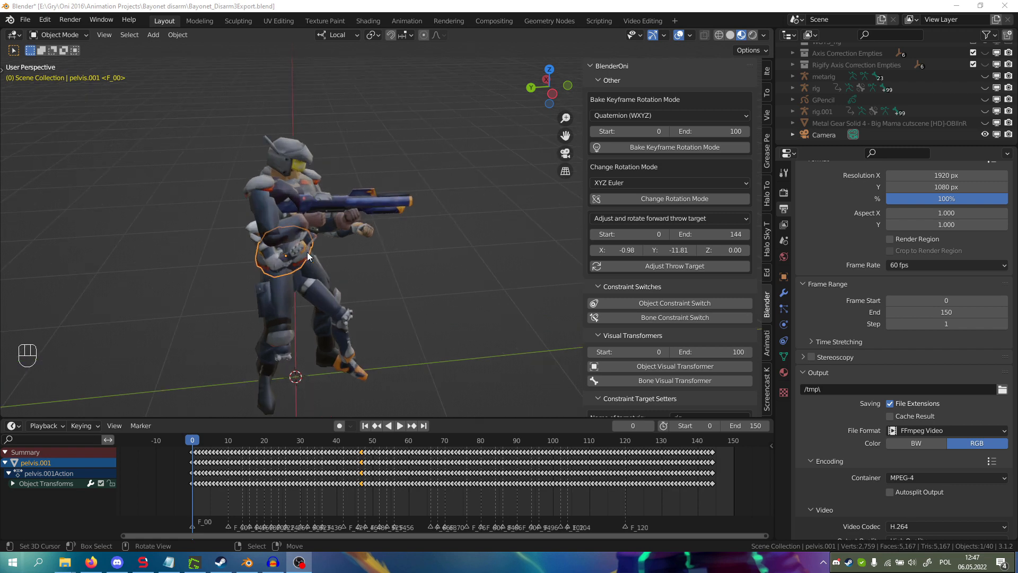
scroll(307, 252, "down", 2)
scroll(329, 249, "up", 1)
scroll(329, 249, "down", 1)
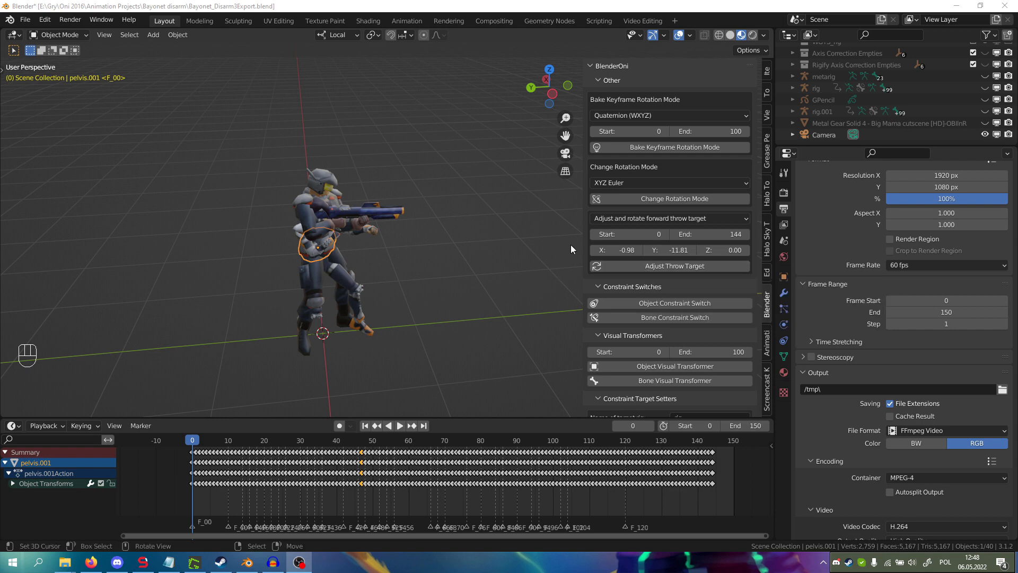
- Run Adjust and rotate forward throw target on pelvis.001 for frames 0 to 144, play the animation and return to frame 0
left_click(609, 218)
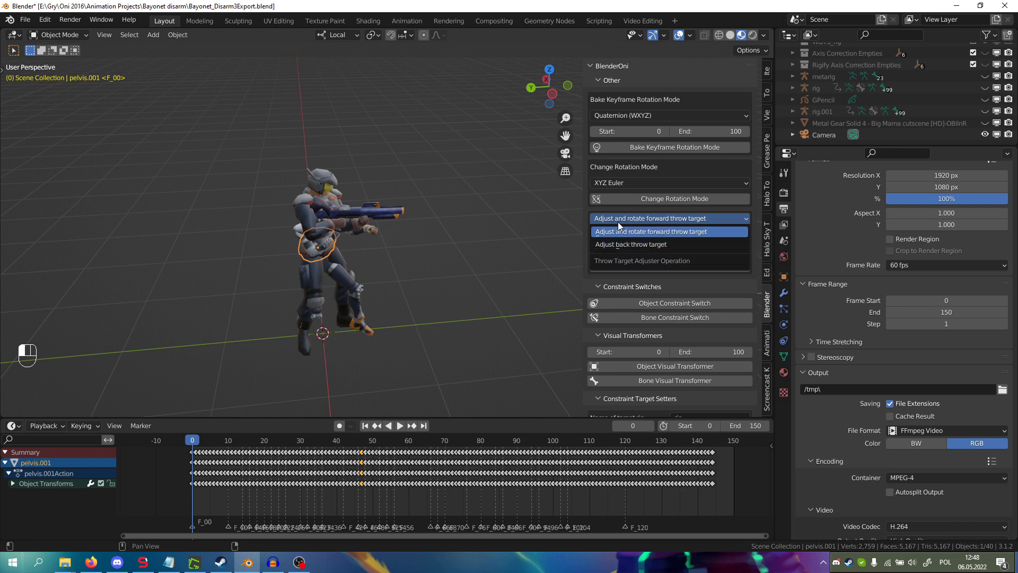
left_click(618, 220)
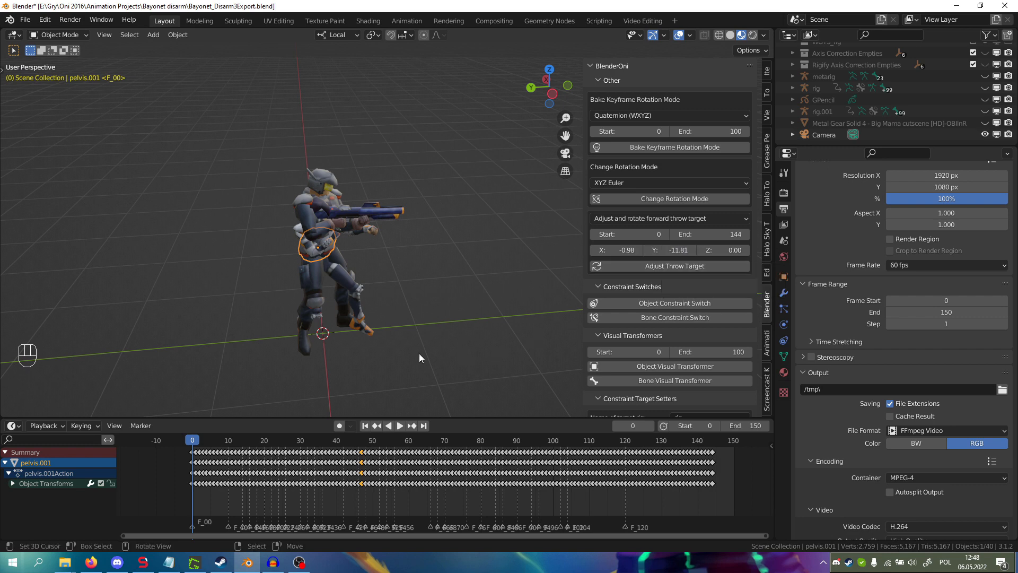
left_click(645, 267)
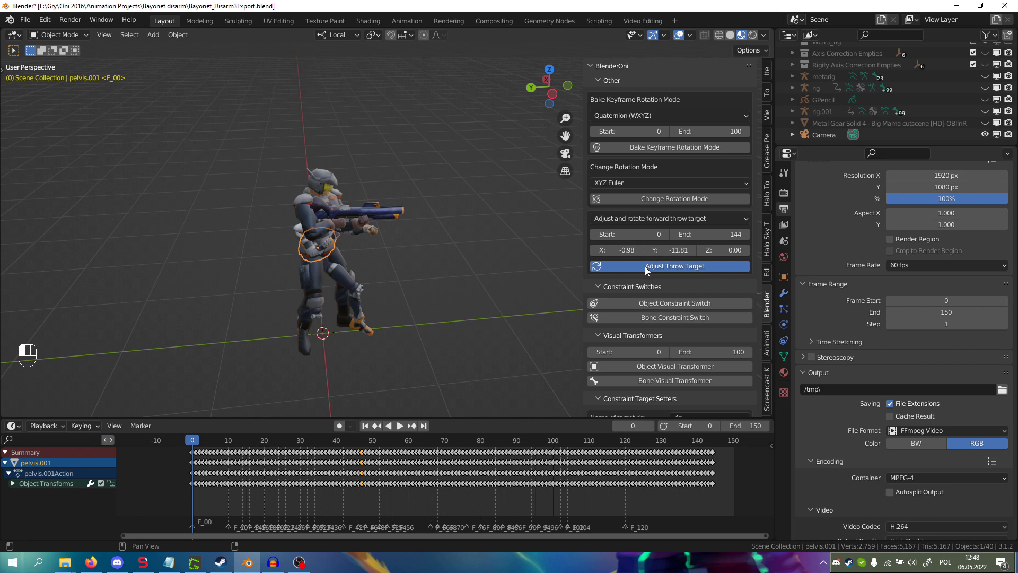
key("space")
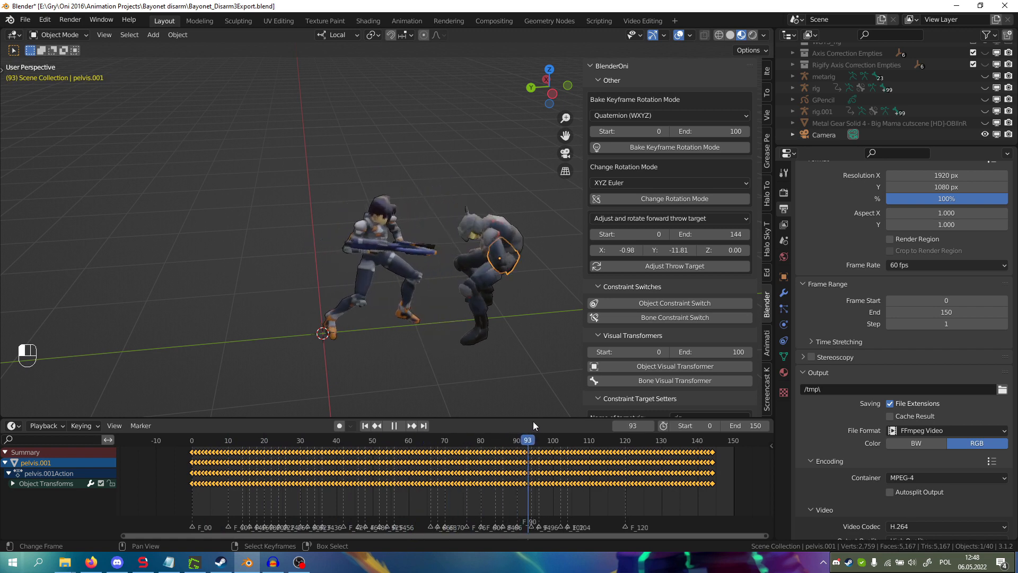
left_click_drag(715, 437, 192, 476)
key("space")
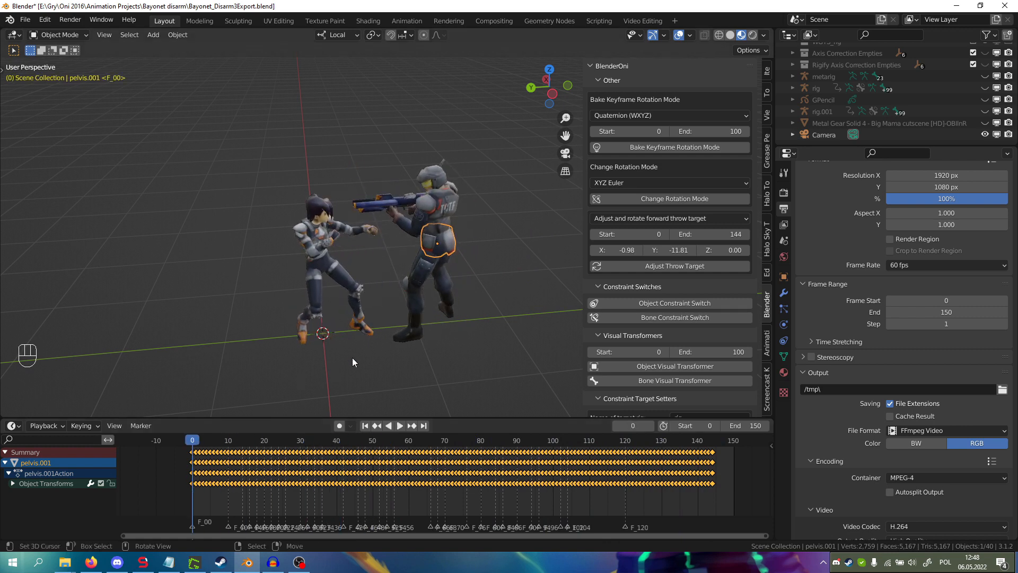
- Undo the throw target adjustment and delete the selected keyframes of pelvis.001 at frame 47
key("ctrl+z")
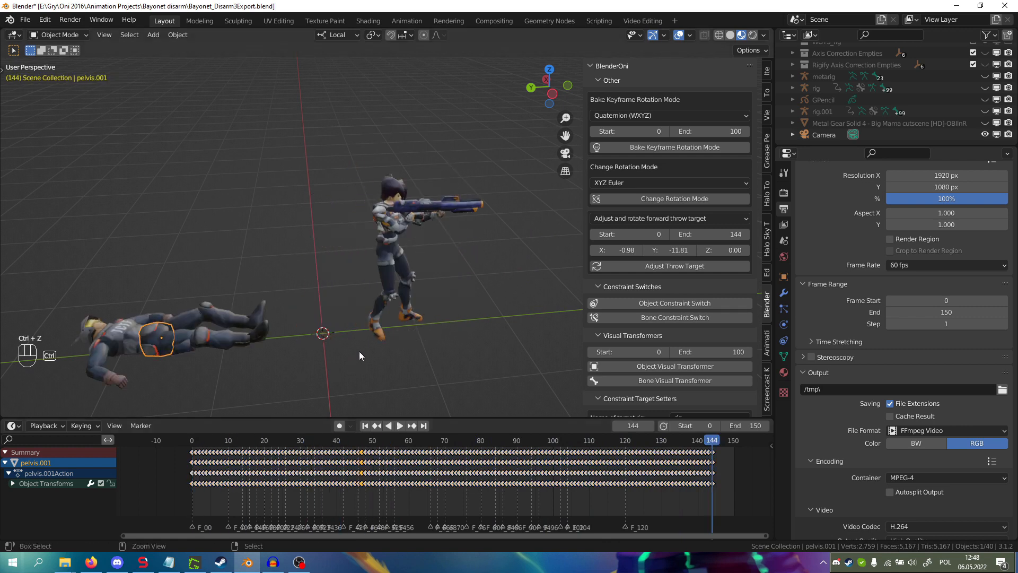
left_click_drag(288, 454, 362, 450)
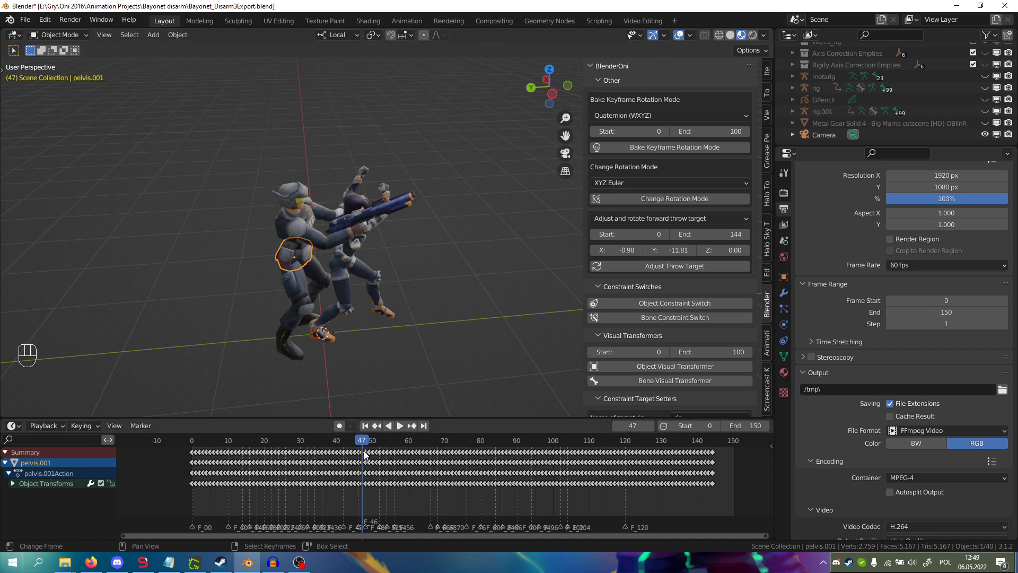
key("x")
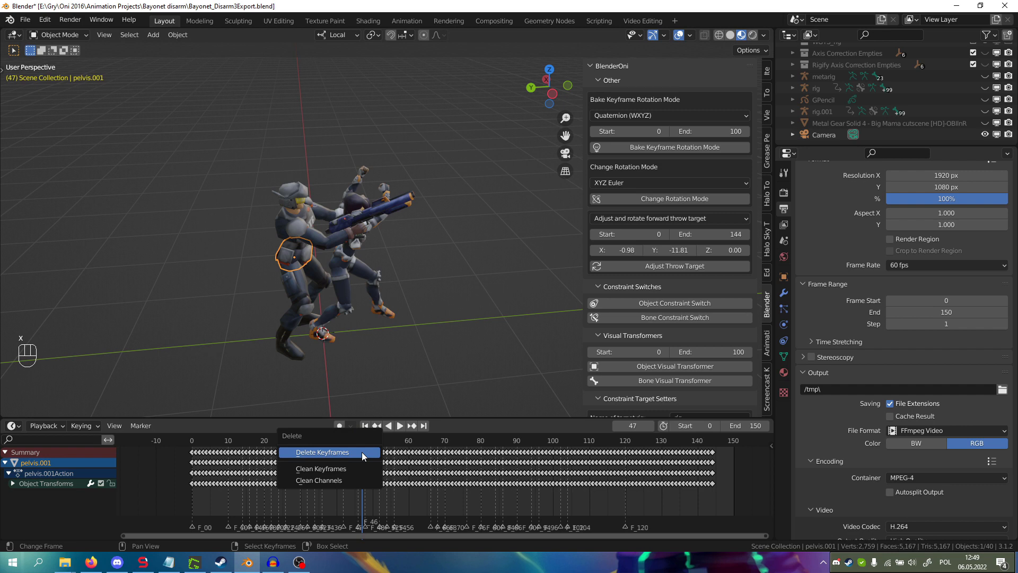
left_click(361, 452)
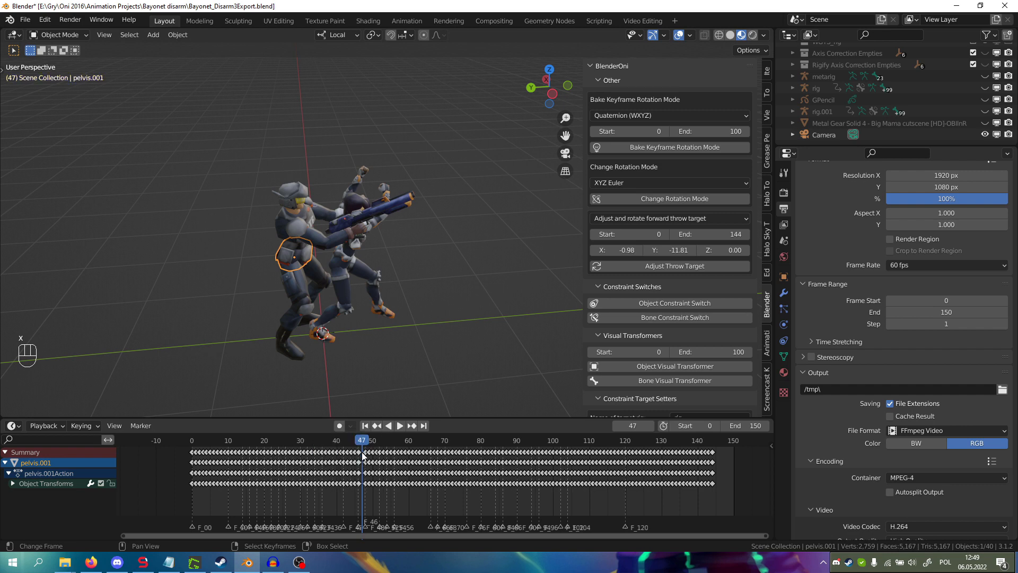
- Run Adjust Throw Target on pelvis.001 again and play the animation around frame 47
left_click(627, 267)
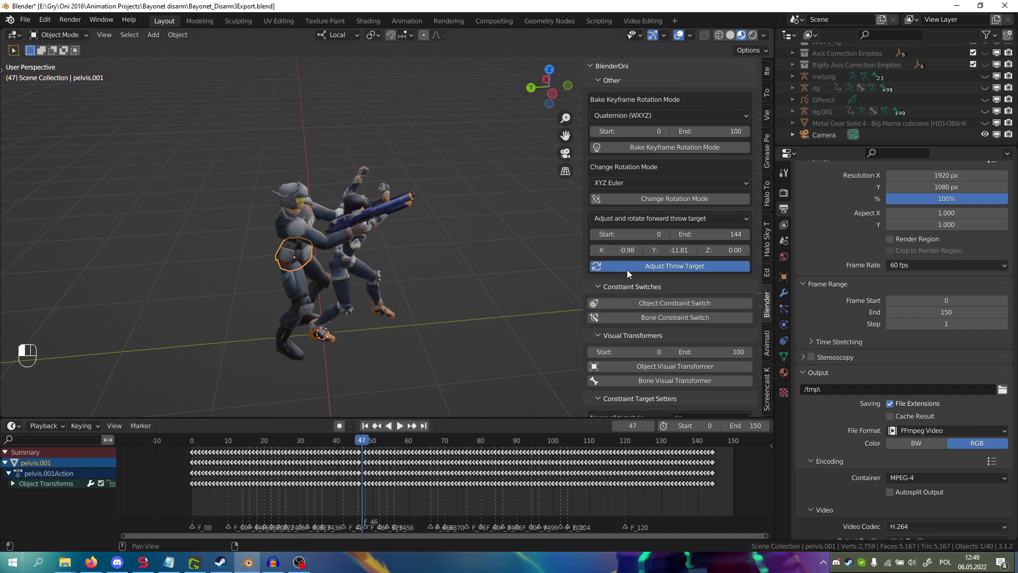
left_click(362, 451)
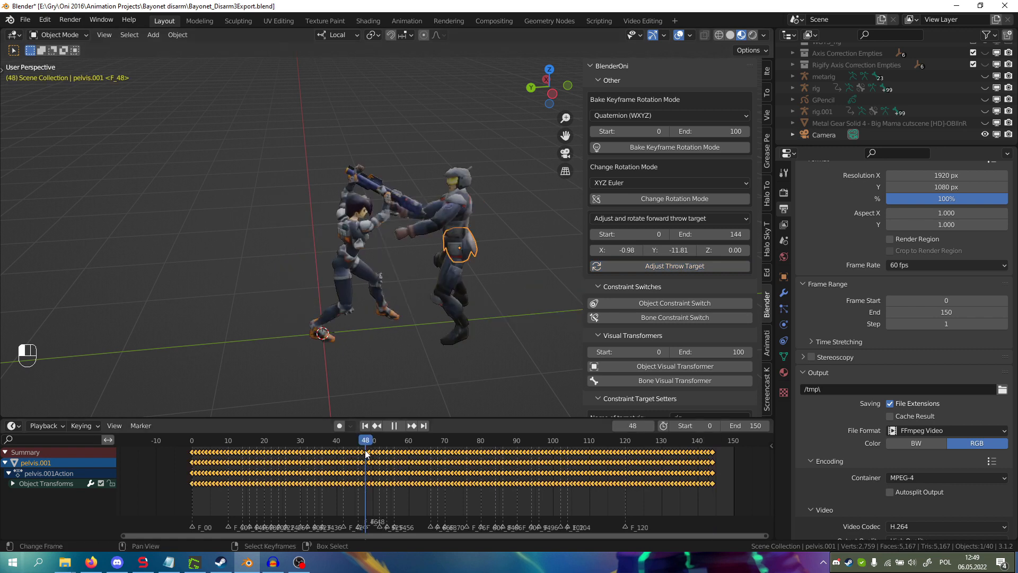
key("space")
left_click_drag(362, 450, 367, 454)
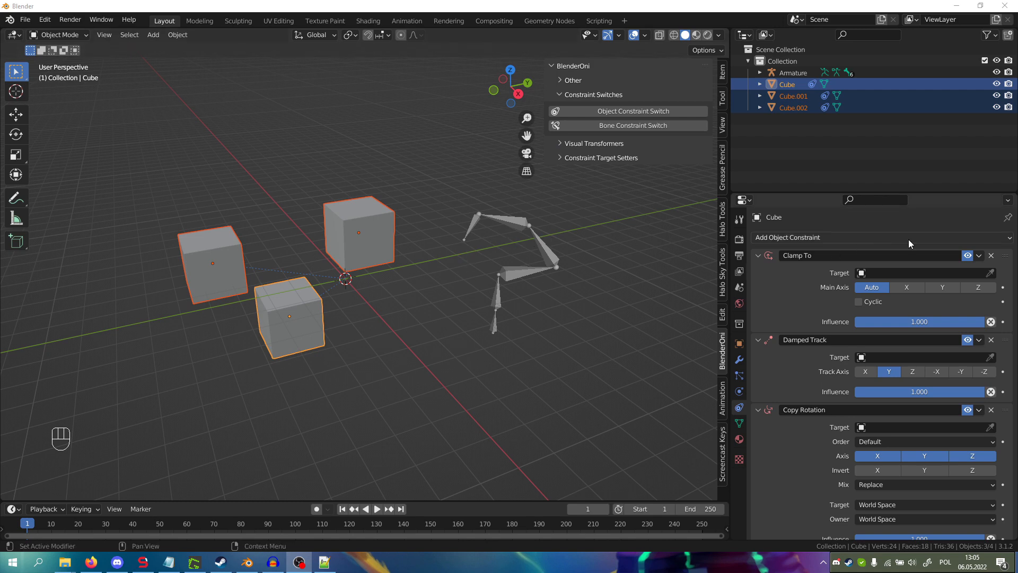
- Toggle the three selected cubes' constraints with Object Constraint Switch, leave them off, and check the constraints on Cube.001 and Cube
left_click(631, 112)
left_click(632, 111)
left_click(632, 111)
left_click(632, 111)
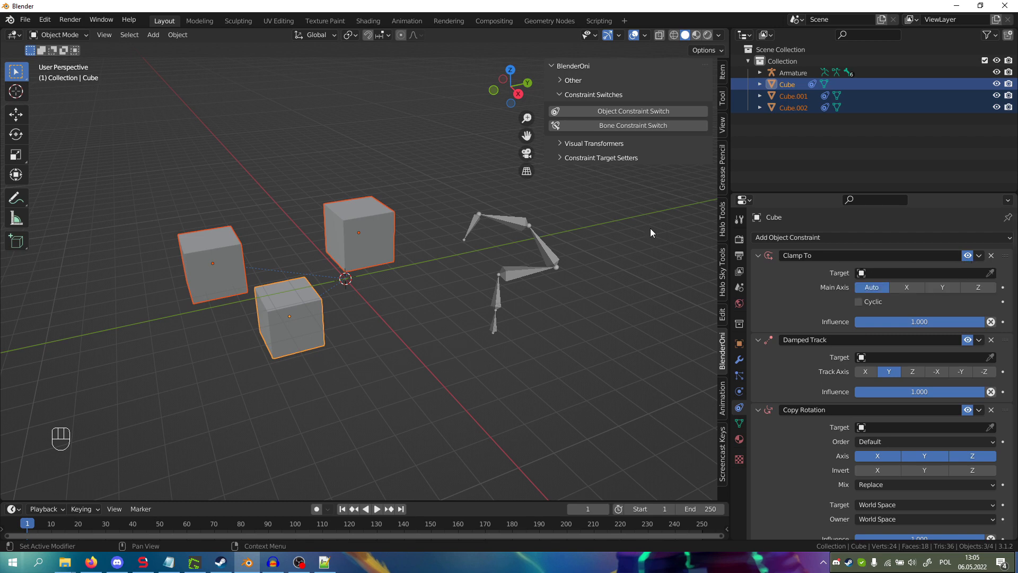
left_click(629, 113)
left_click(357, 258)
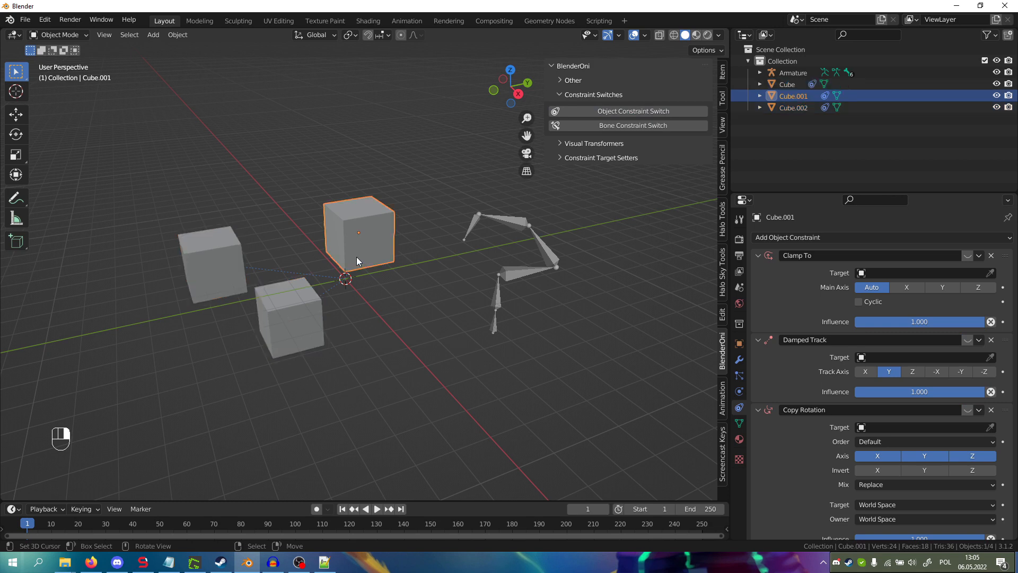
left_click(284, 319)
- Select all three cubes, switch their object constraints back on, check Cube.001 and reselect all the cubes
left_click_drag(373, 345, 372, 345)
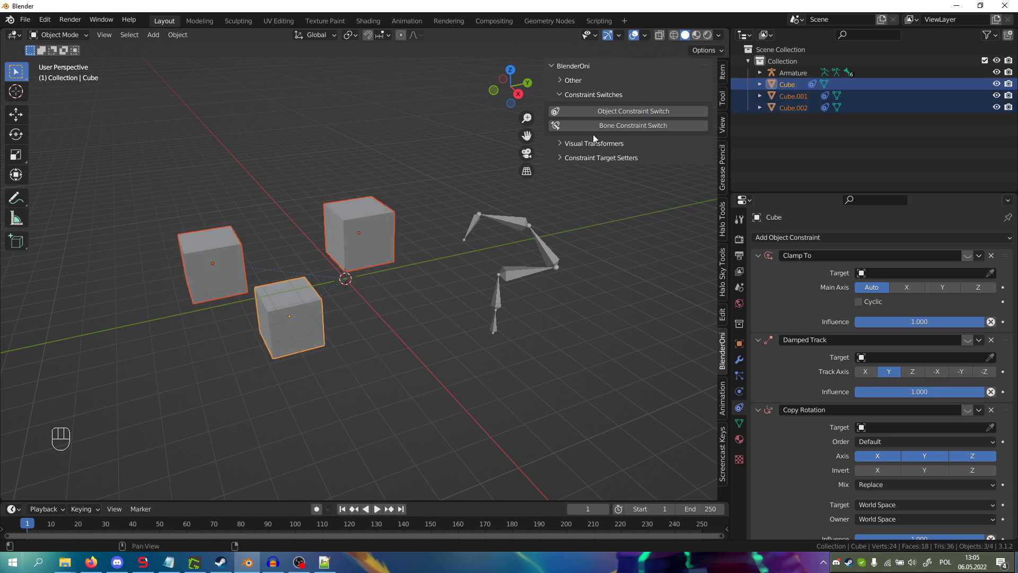
left_click(620, 110)
left_click(358, 256)
left_click_drag(132, 185, 372, 374)
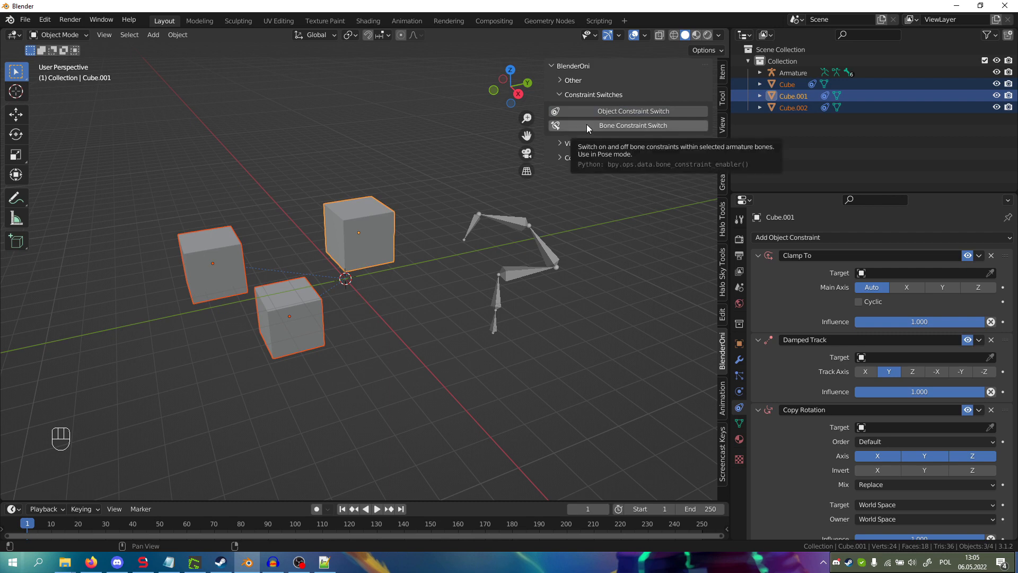
- Put the armature into Pose Mode, select all its bones and display the bone constraints
left_click(520, 221)
left_click(49, 34)
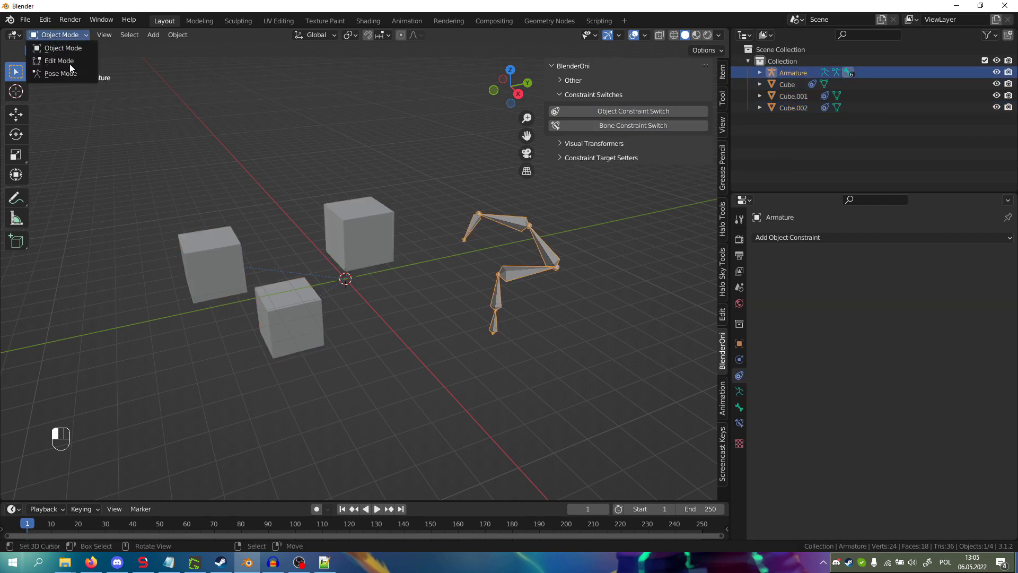
left_click(73, 74)
left_click_drag(430, 189, 587, 387)
left_click(739, 423)
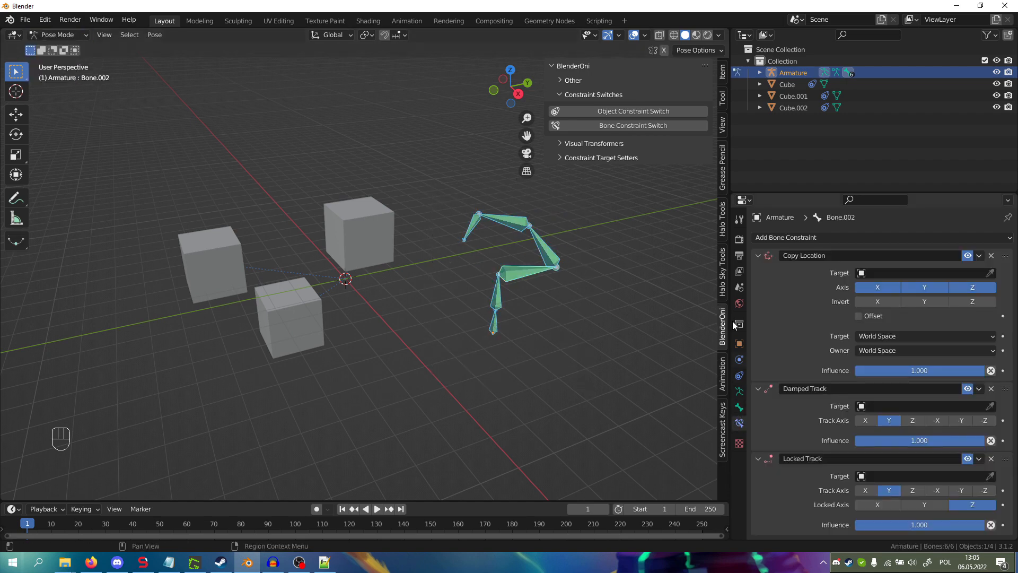
- Toggle the constraints of all selected bones off and on repeatedly with Bone Constraint Switch, leaving them on
left_click(615, 127)
left_click(615, 127)
left_click(615, 127)
left_click(615, 127)
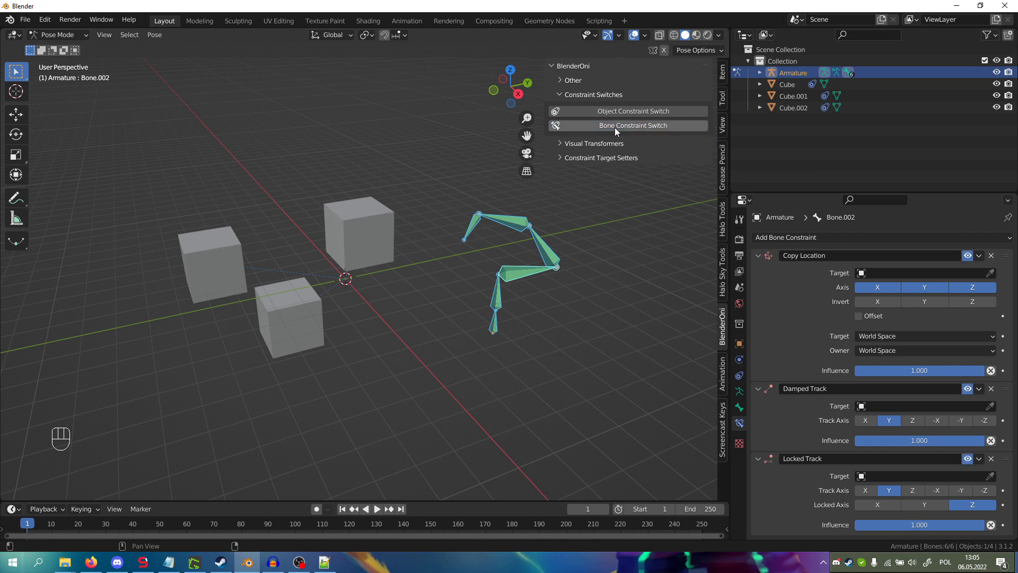
left_click(615, 128)
left_click(615, 126)
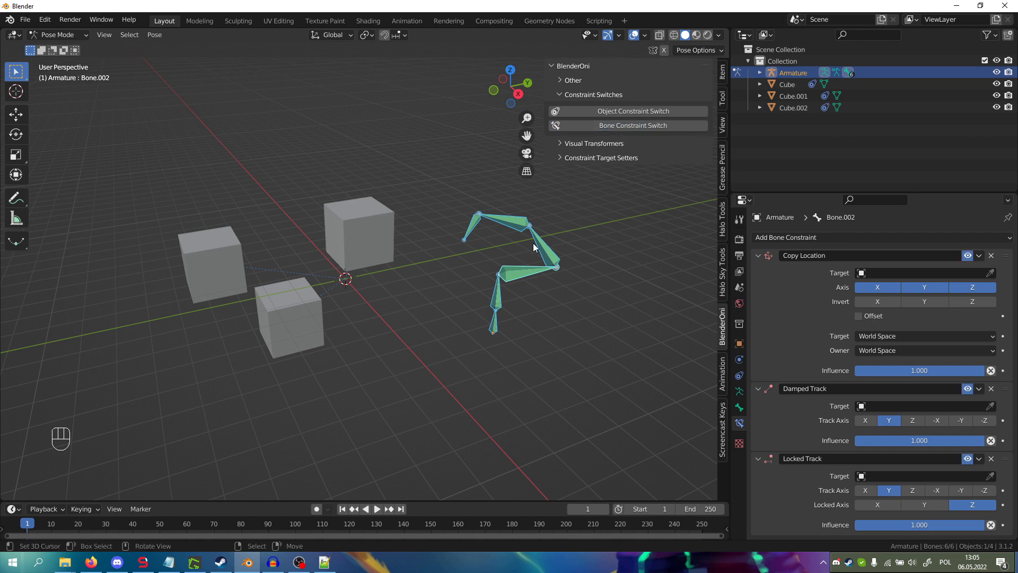
- Turn off the Copy Location, Damped Track and Locked Track constraints individually on Bone.001
left_click(967, 256)
left_click(498, 298)
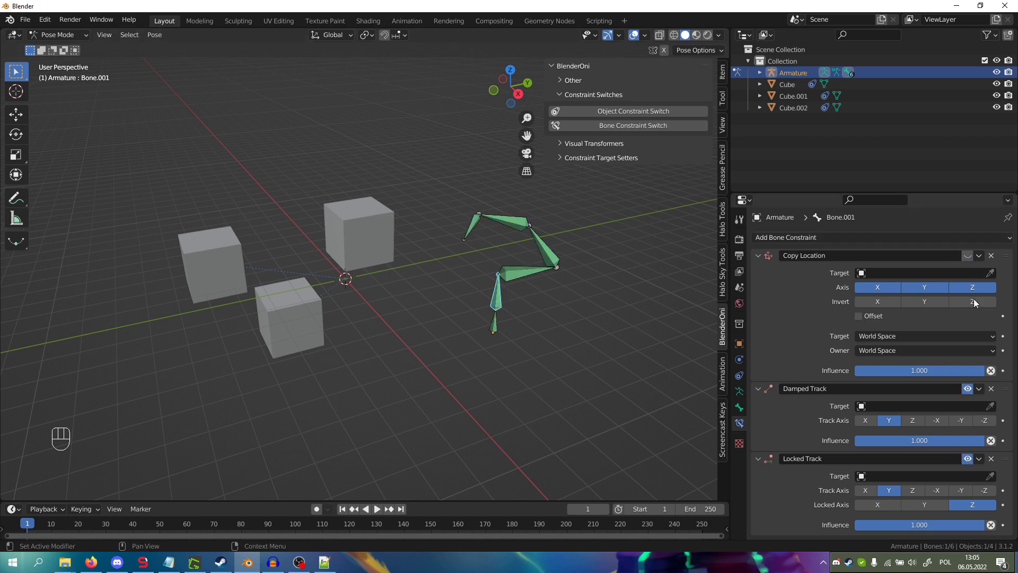
left_click(968, 389)
left_click(968, 459)
- Select all the armature's bones and toggle their constraints together repeatedly with Bone Constraint Switch
left_click_drag(441, 188, 570, 364)
left_click(628, 121)
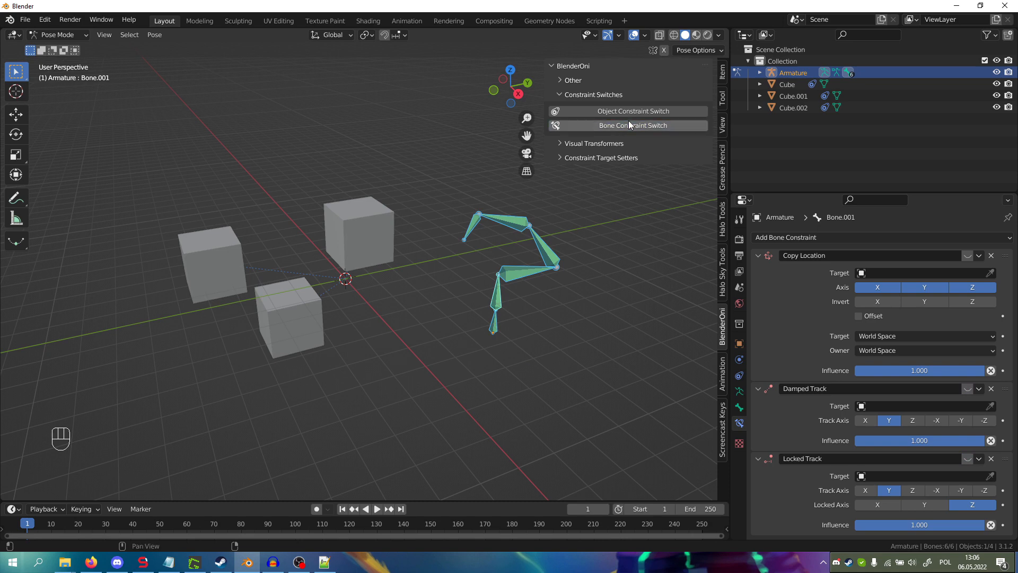
left_click(632, 125)
left_click(632, 125)
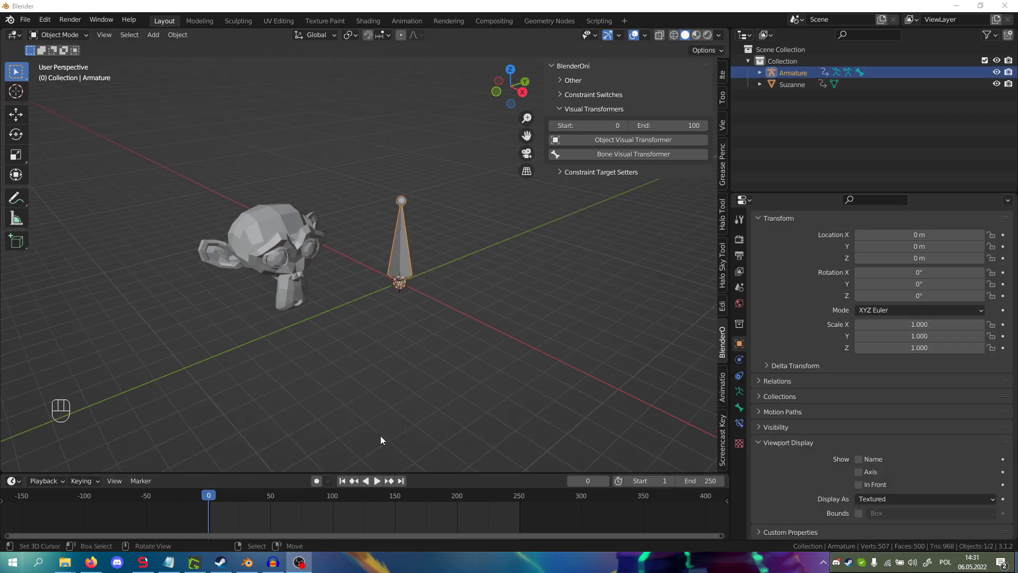
- Scrub the timeline to about frame 82 to review the armature's animation beside Suzanne, and return to frame 0
left_click(210, 504)
left_click_drag(210, 504, 311, 501)
scroll(517, 305, "down", 2)
middle_click_drag(532, 296, 512, 295, "shift")
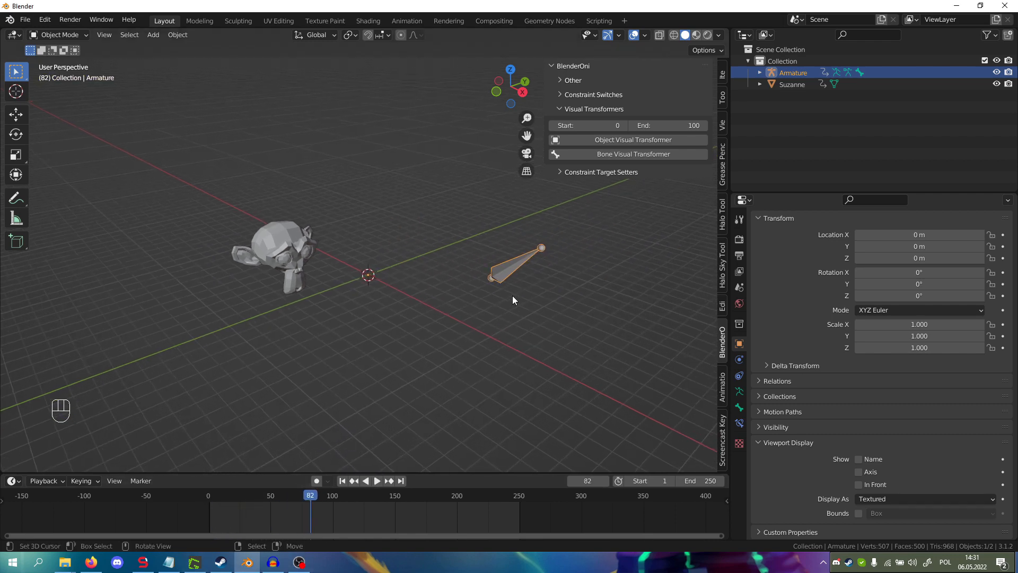
scroll(512, 294, "up", 1)
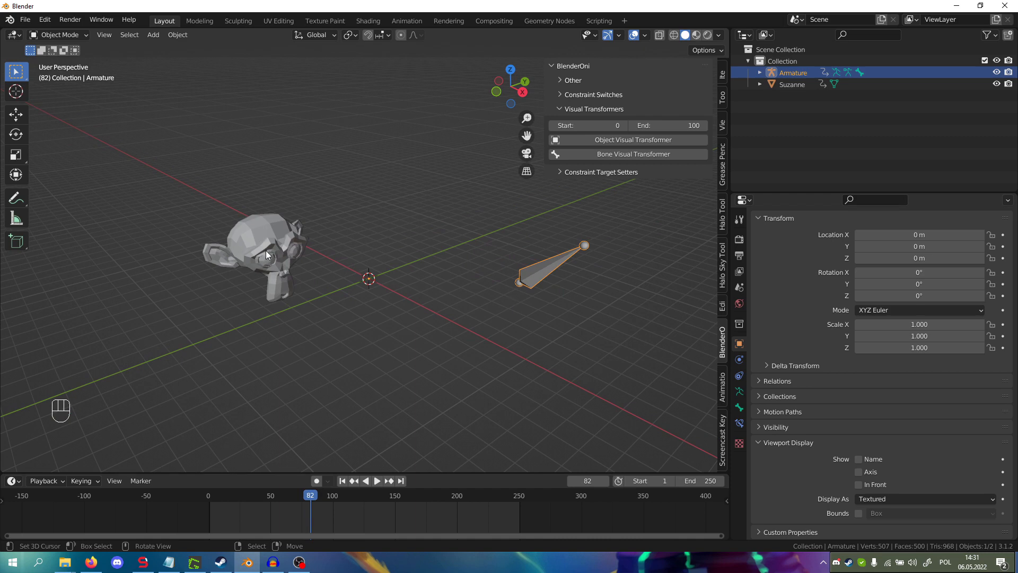
left_click_drag(311, 515, 208, 512)
- Put the armature into Pose Mode, go to frame 73 and copy the bone's keyframe there
left_click(60, 34)
left_click(67, 70)
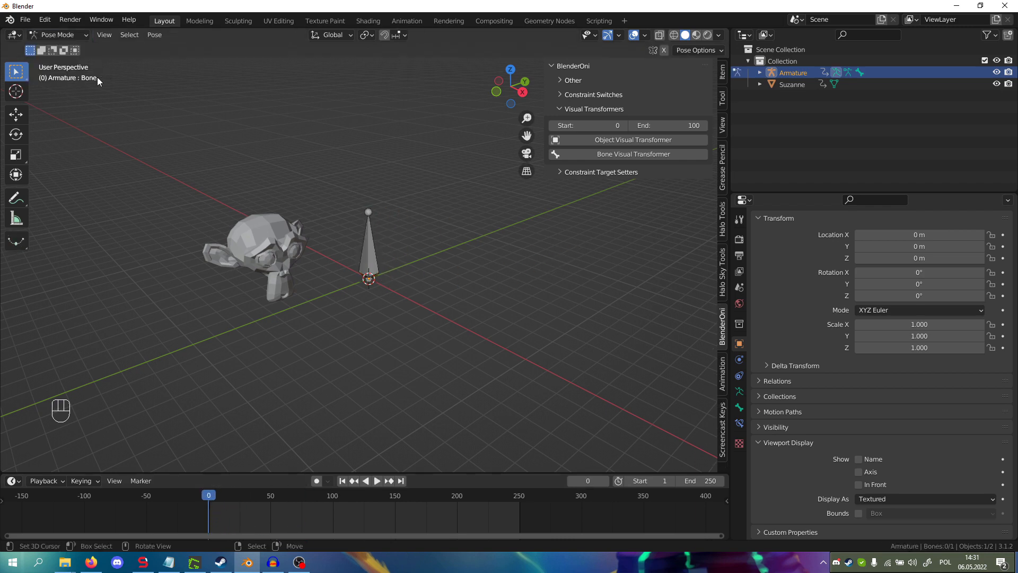
left_click(298, 517)
key("space")
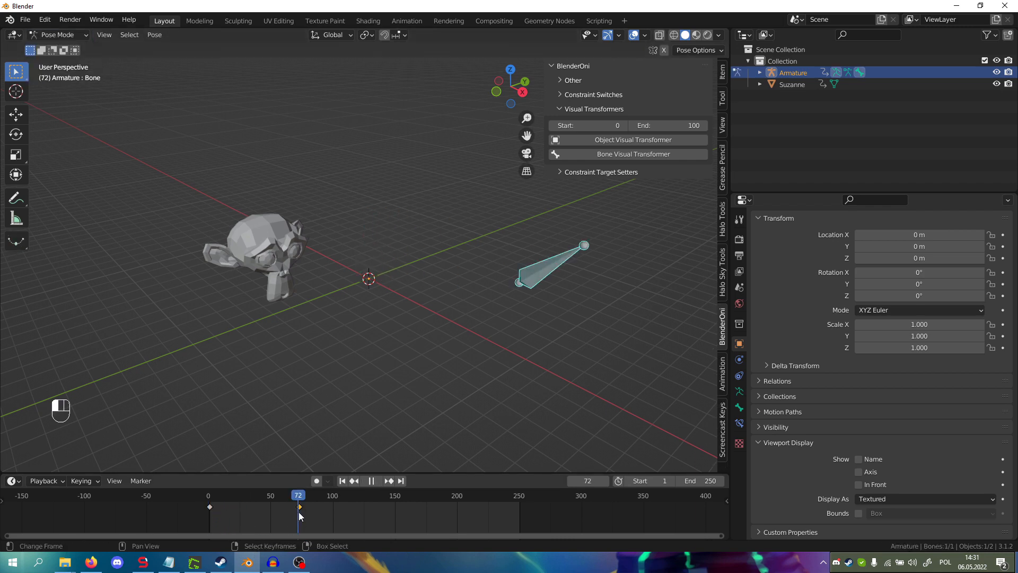
left_click_drag(299, 513, 299, 512)
key("ctrl+c")
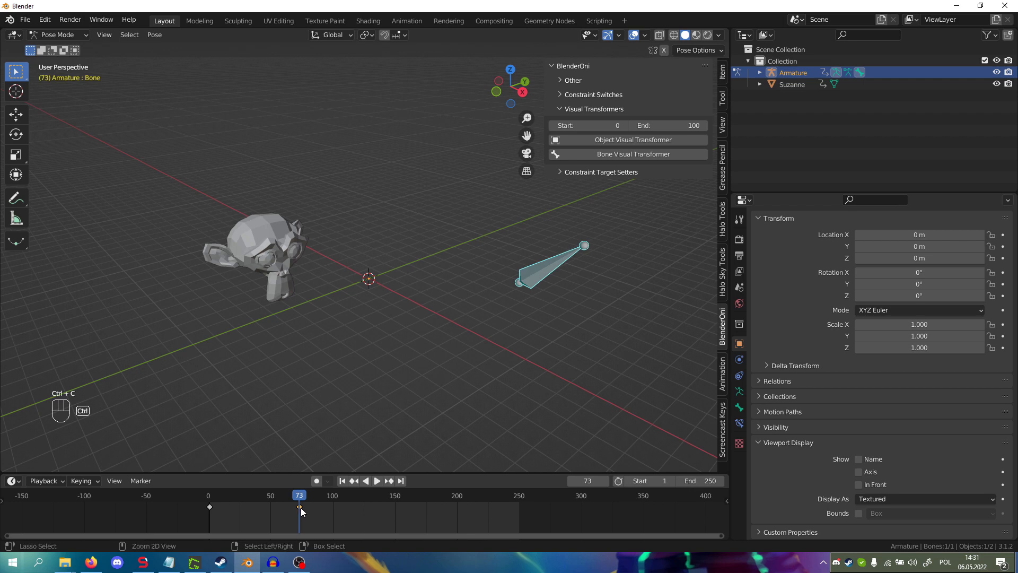
- Paste the copied keyframe onto Suzanne at frame 73 in Object Mode, and return to frame 0
left_click(58, 35)
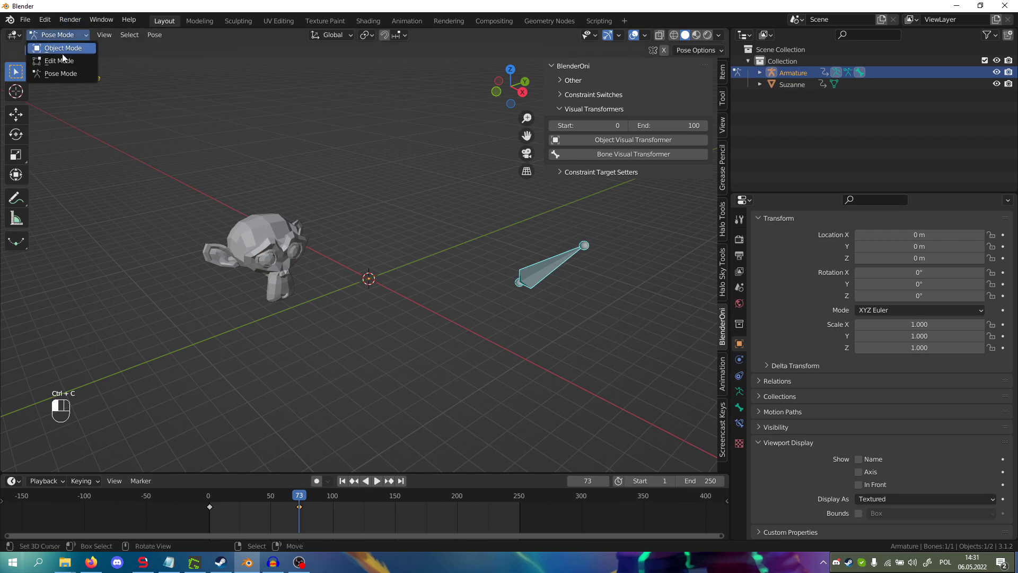
left_click(64, 51)
left_click(262, 233)
key("ctrl+v")
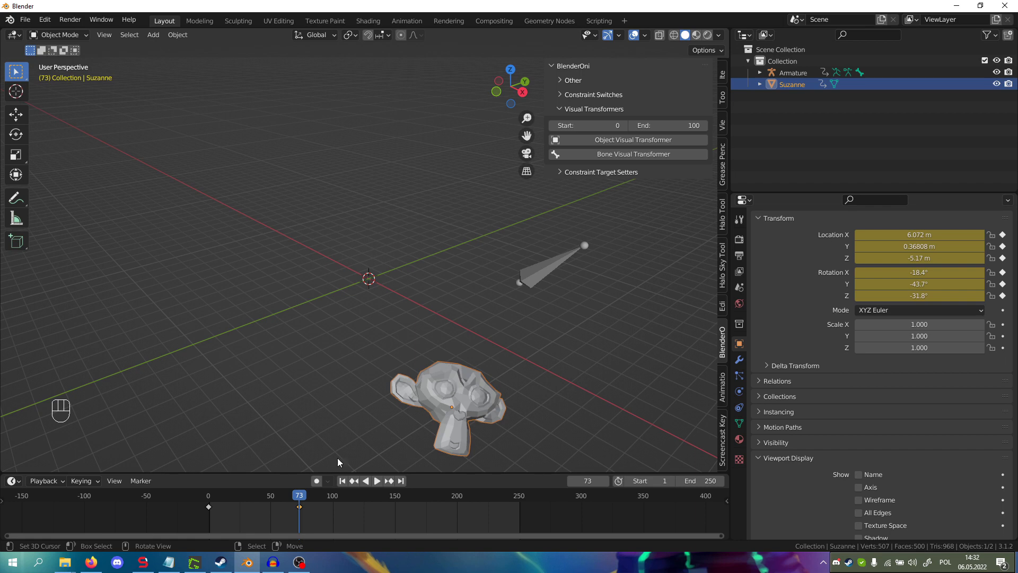
left_click_drag(293, 510, 207, 511)
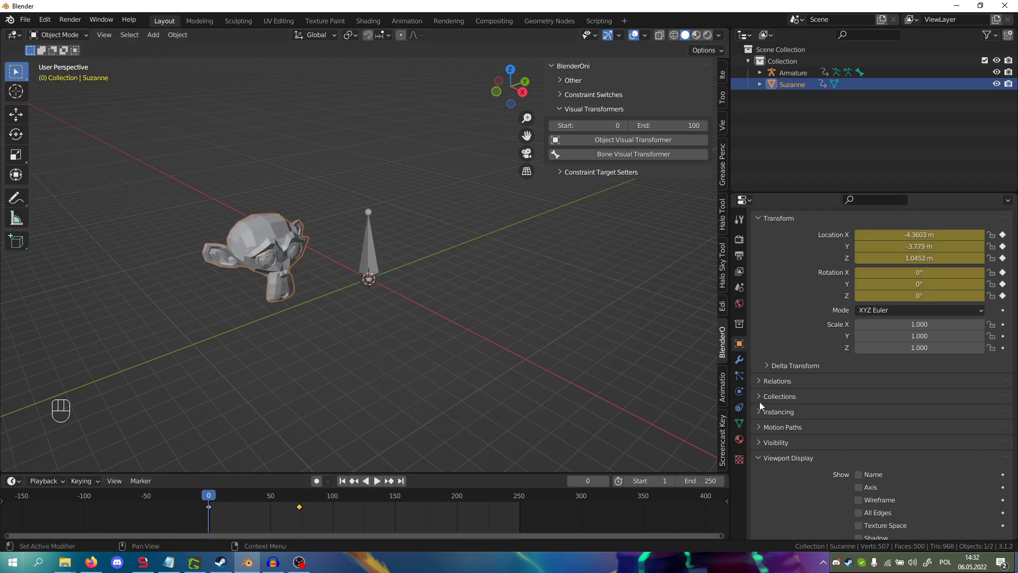
- Enable the Axis display for Suzanne and switch the viewport to Wireframe shading
left_click(740, 423)
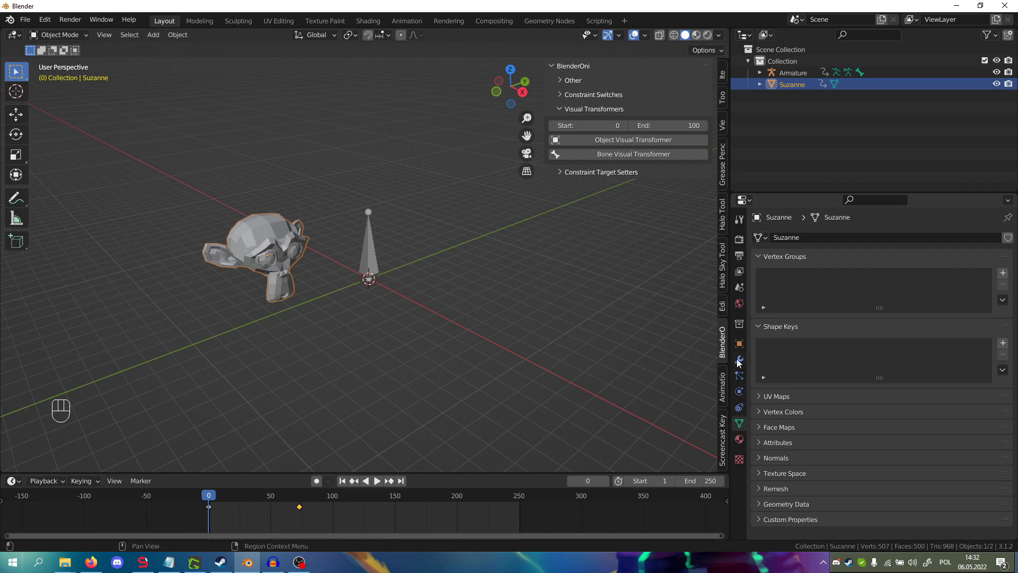
left_click(739, 343)
scroll(879, 483, "down", 5)
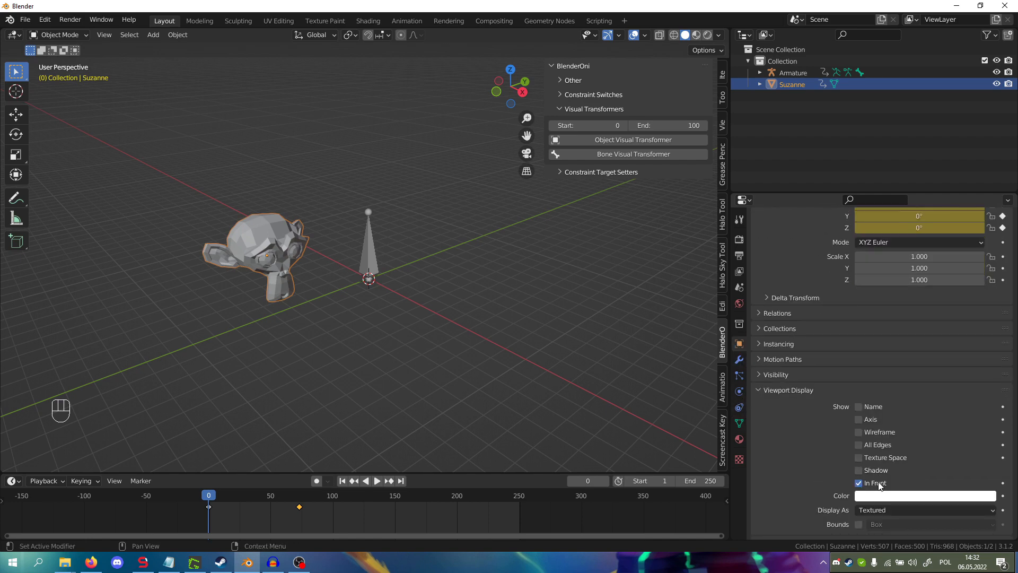
scroll(451, 334, "up", 4)
left_click(858, 420)
key("z")
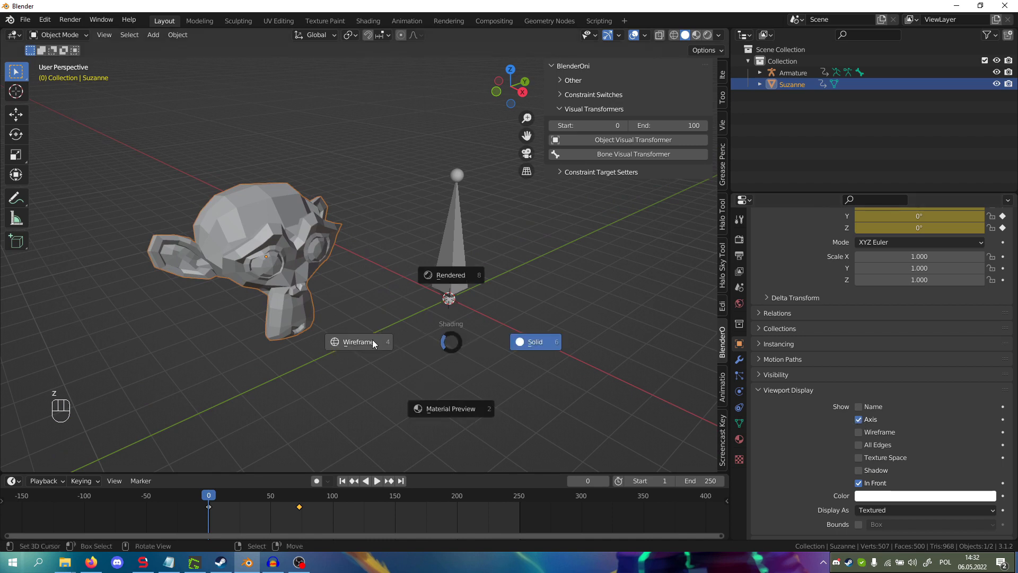
left_click(373, 342)
middle_click_drag(273, 283, 310, 288)
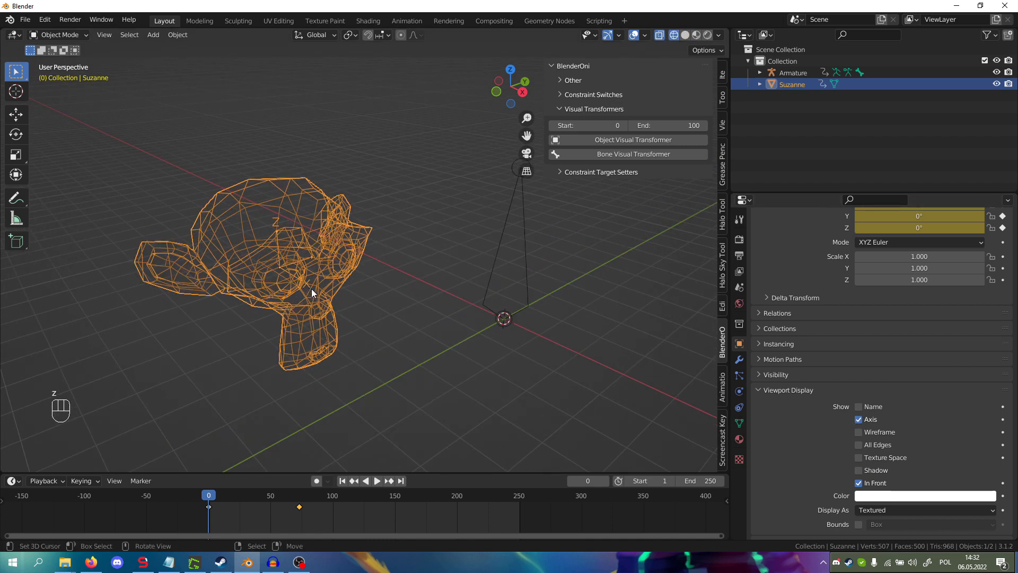
scroll(493, 303, "down", 2)
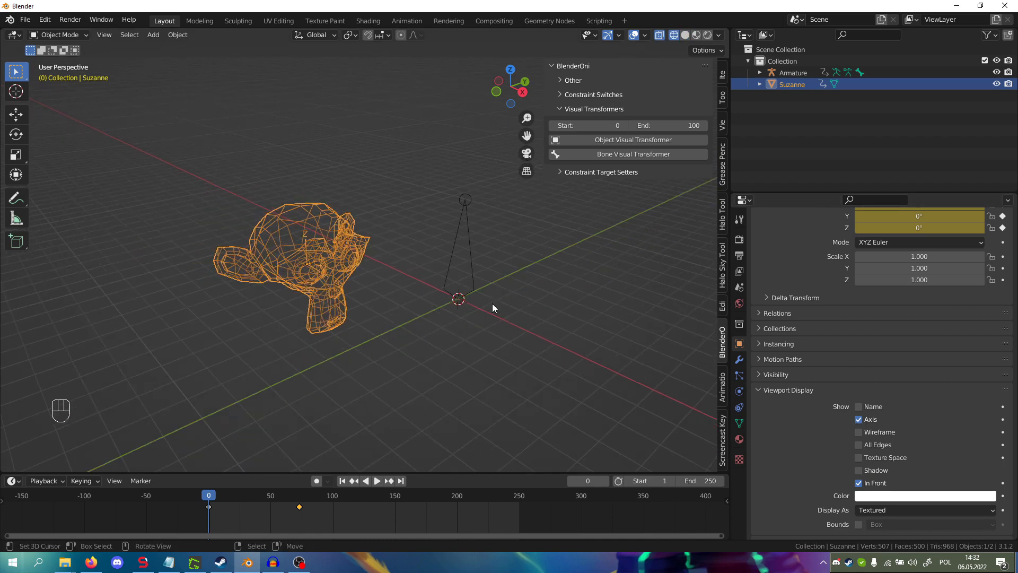
- Select the armature, put it into Pose Mode and enable the bone axes display
left_click(435, 283)
left_click(459, 288)
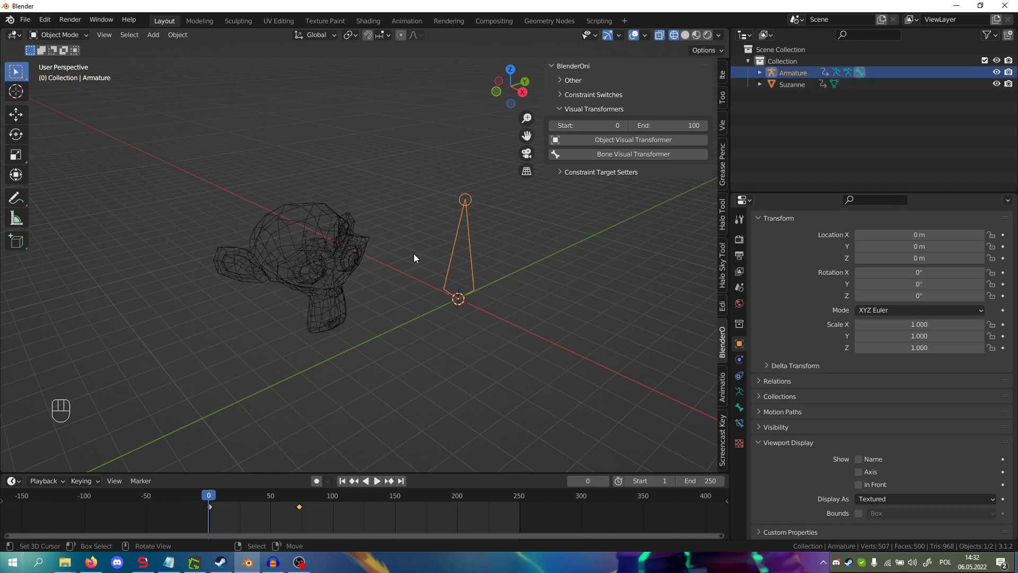
left_click(58, 34)
left_click(56, 76)
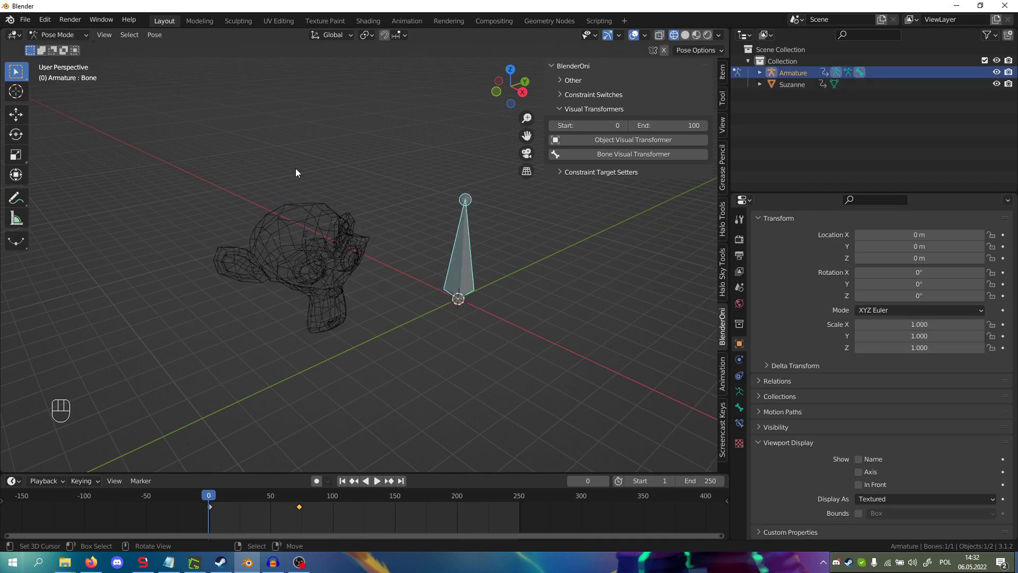
left_click(739, 409)
left_click(739, 392)
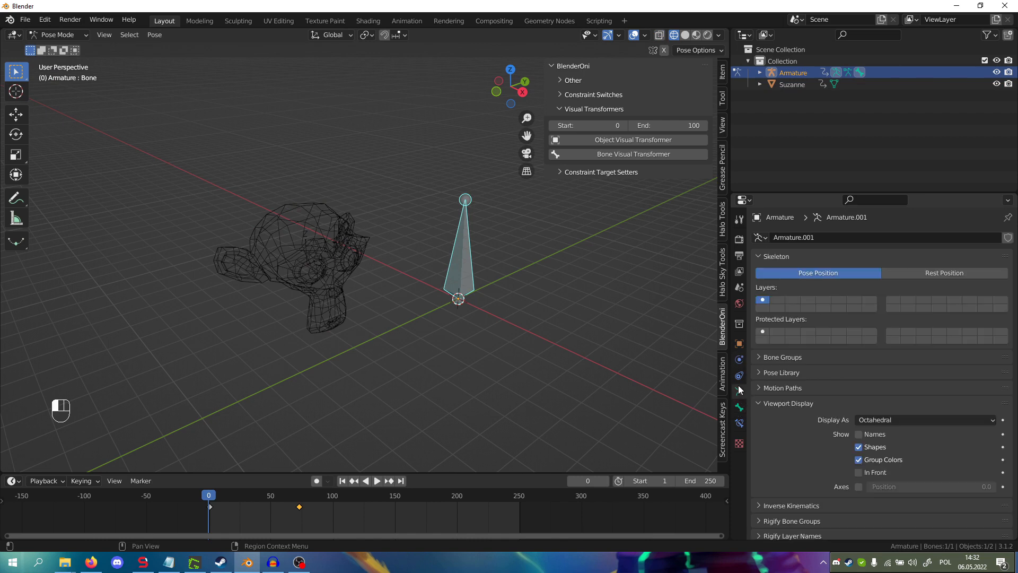
scroll(862, 445, "down", 2)
left_click(859, 444)
middle_click_drag(371, 284, 390, 308)
scroll(390, 308, "up", 6)
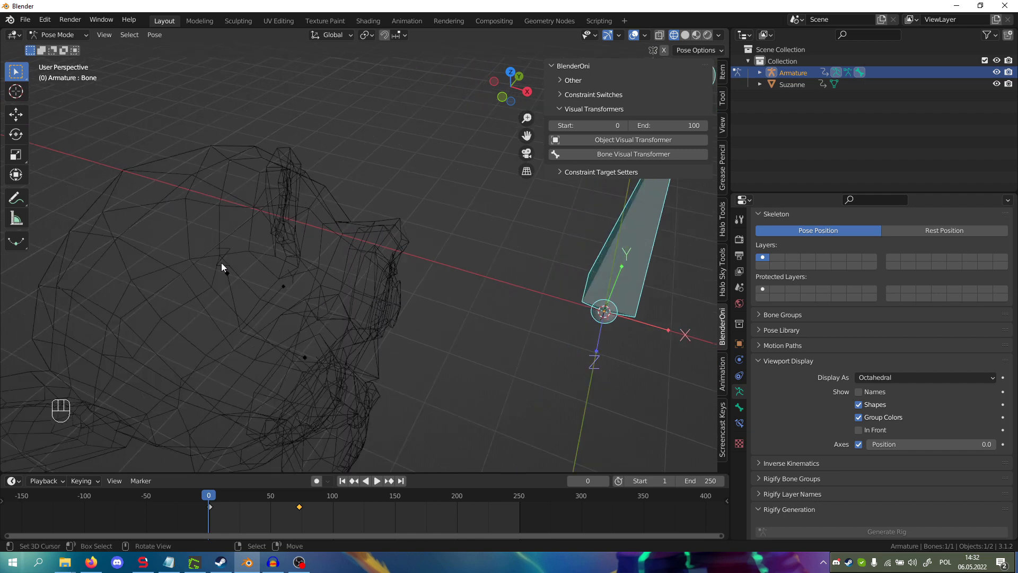
- Return to Object Mode, select Suzanne and compare the orientation of its axes with the bone's axes
left_click(235, 287)
left_click(68, 37)
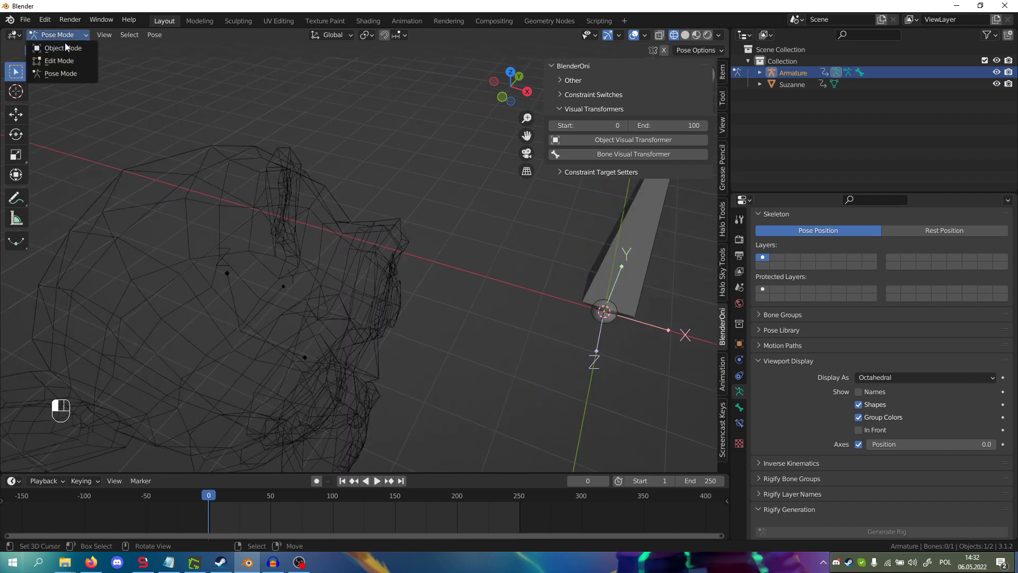
left_click(58, 46)
left_click(310, 291)
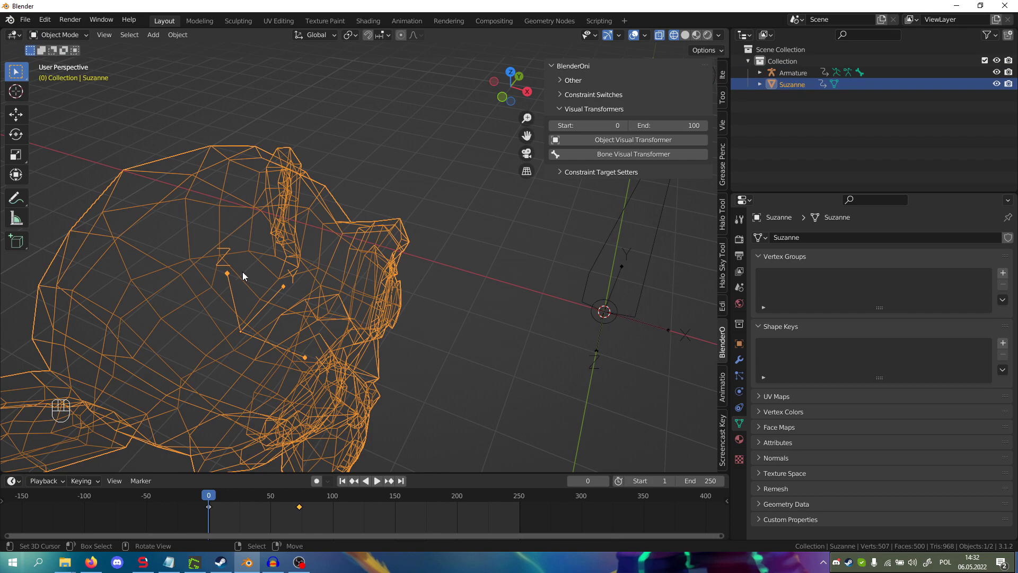
scroll(235, 275, "down", 2)
middle_click_drag(577, 261, 581, 335)
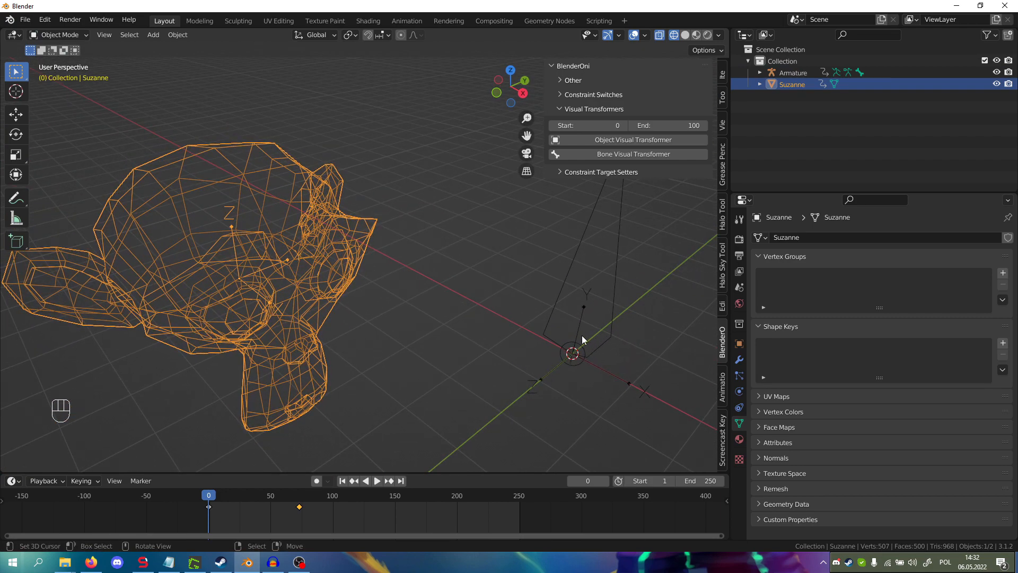
scroll(562, 299, "down", 4)
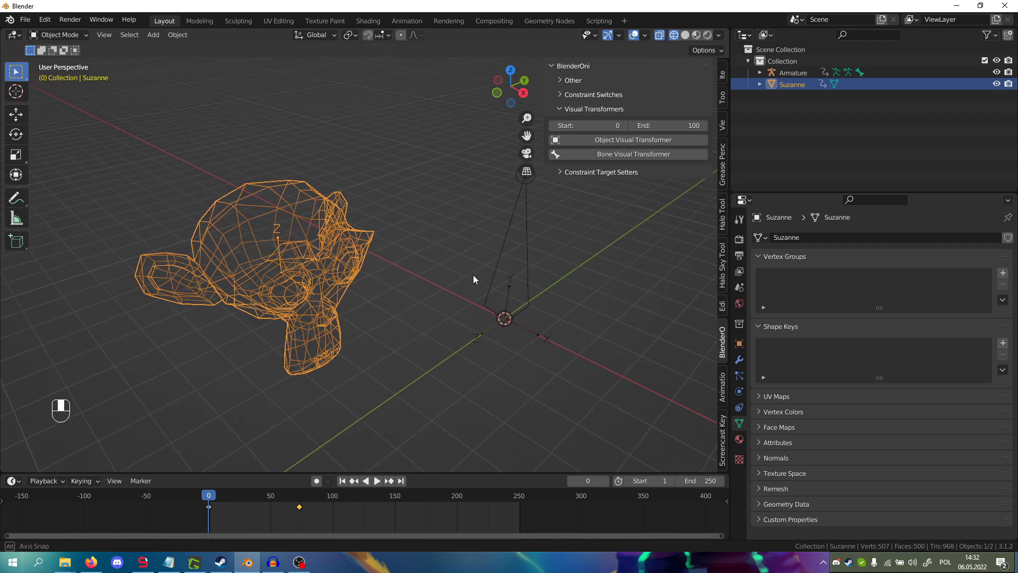
scroll(429, 269, "down", 1)
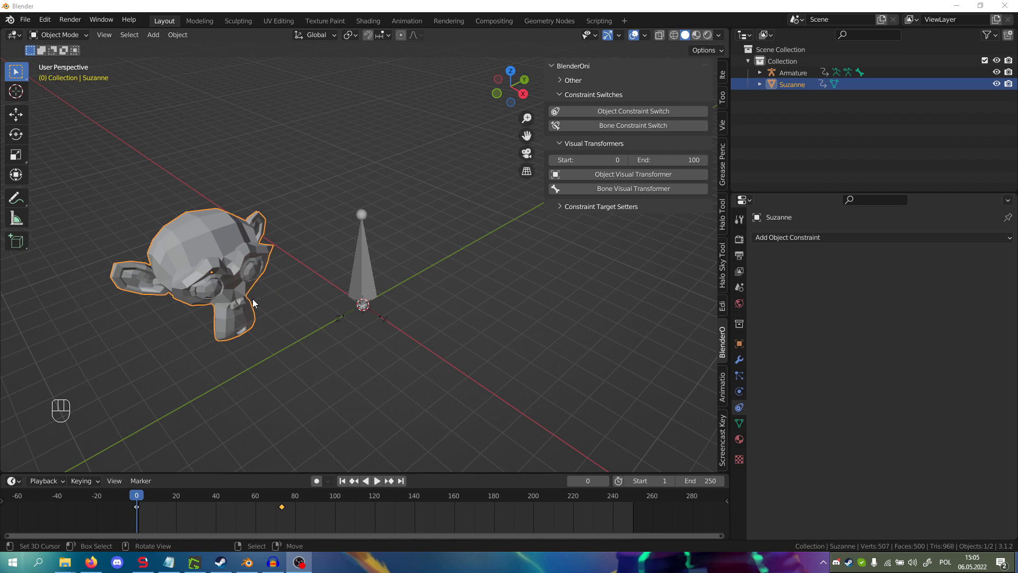
- Add a Copy Location and a Copy Rotation constraint to Suzanne
left_click(771, 242)
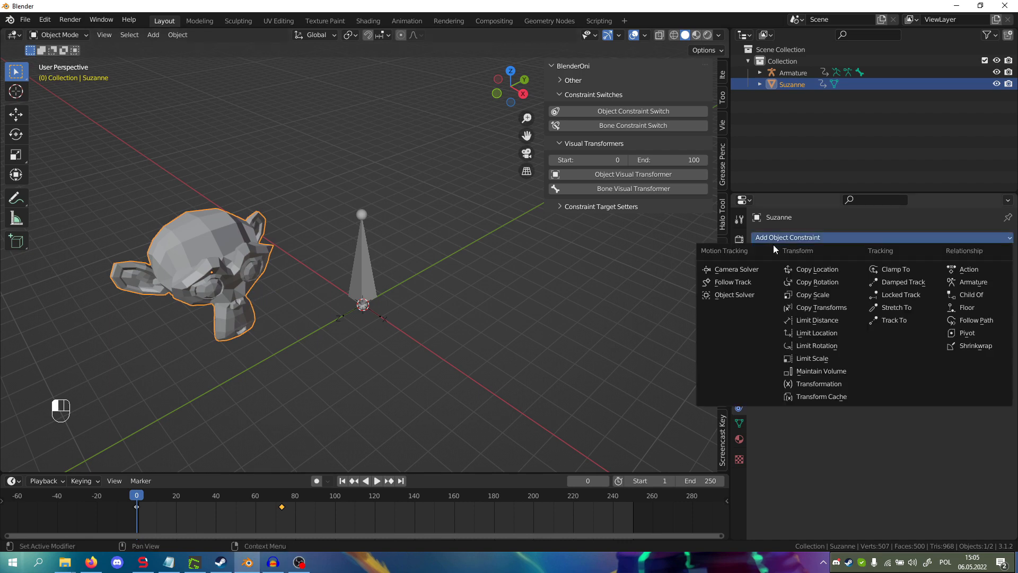
left_click(801, 269)
left_click(797, 237)
left_click(813, 283)
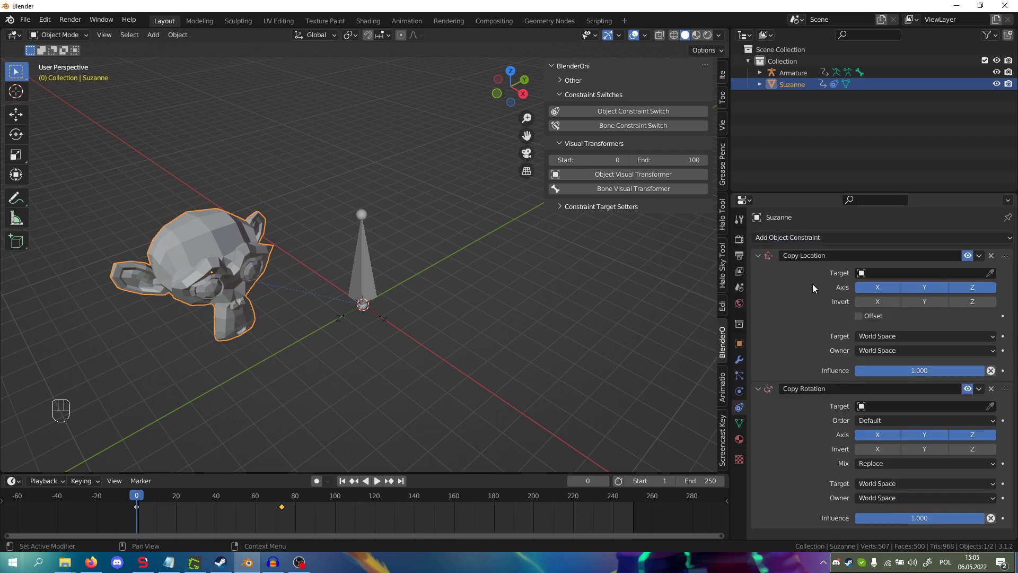
- Set the target of Suzanne's Copy Location and Copy Rotation constraints to Armature with the bone Bone
left_click(991, 273)
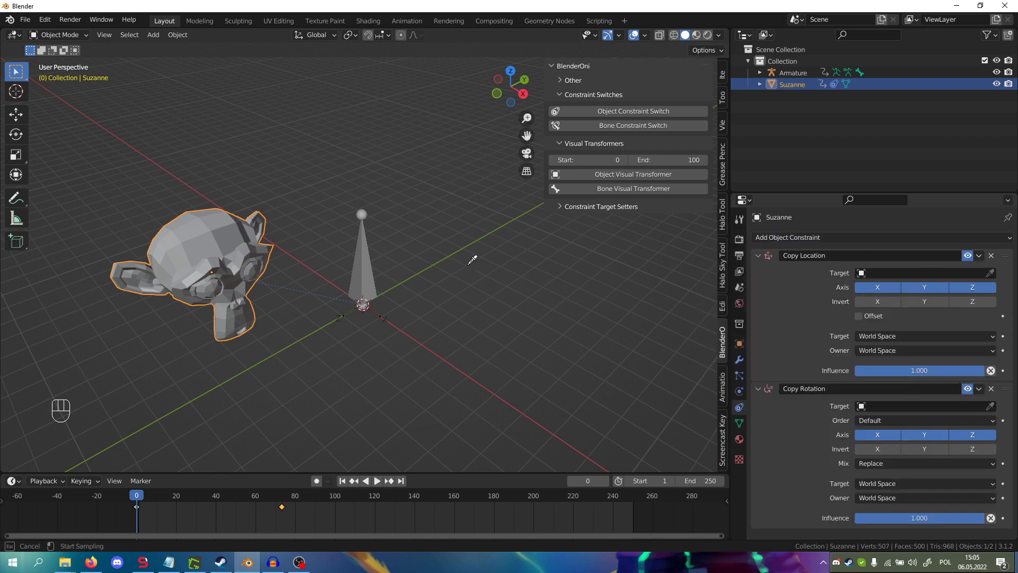
left_click(362, 280)
left_click(938, 287)
left_click(926, 300)
left_click(990, 432)
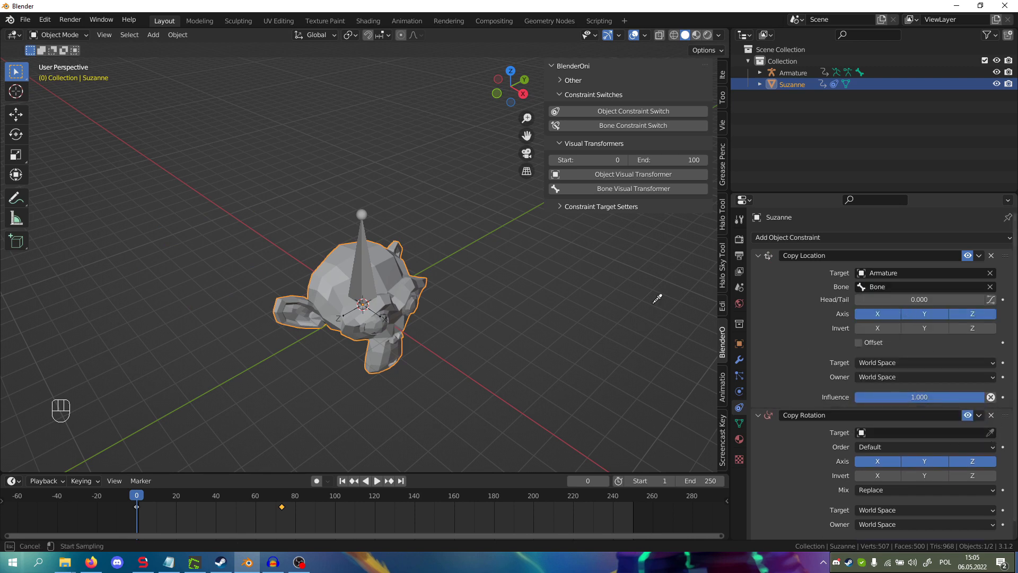
left_click(363, 222)
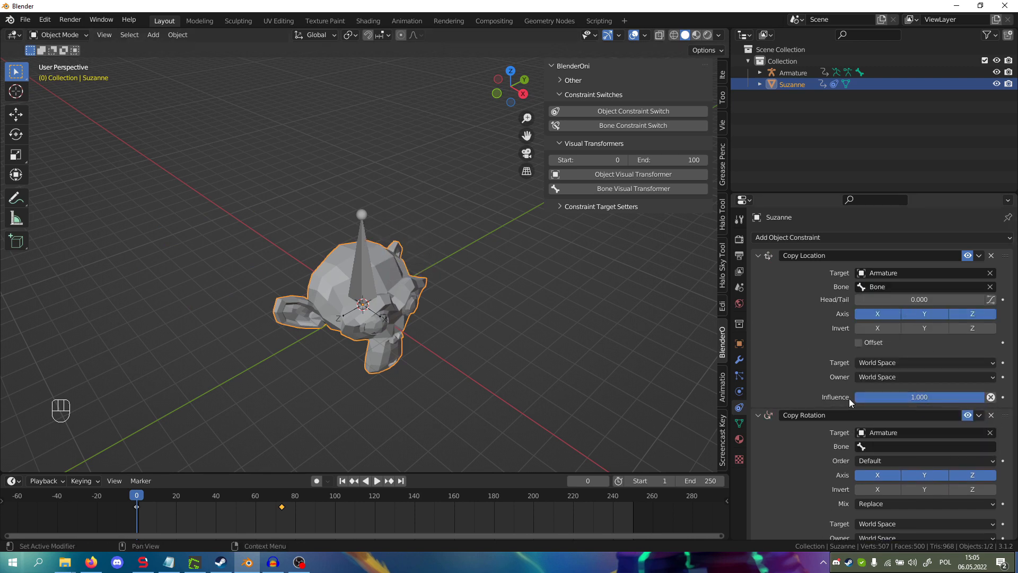
left_click(865, 448)
left_click(891, 328)
- Add an Arrows empty at the world origin and scale it up
middle_click_drag(431, 244, 443, 269, "shift")
key("shift+a")
mouse_move(439, 273)
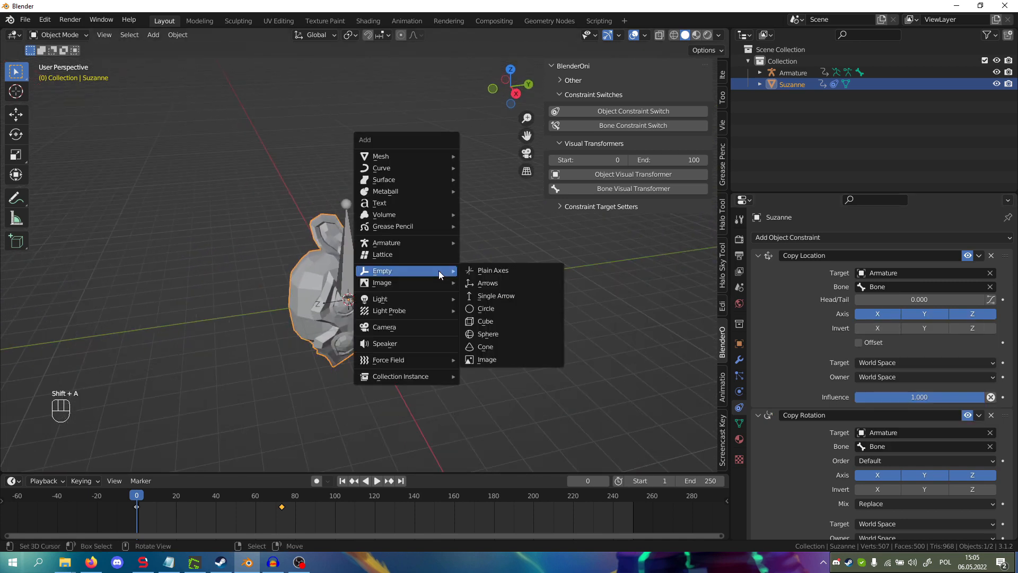
left_click(488, 285)
scroll(395, 300, "down", 2)
key("s")
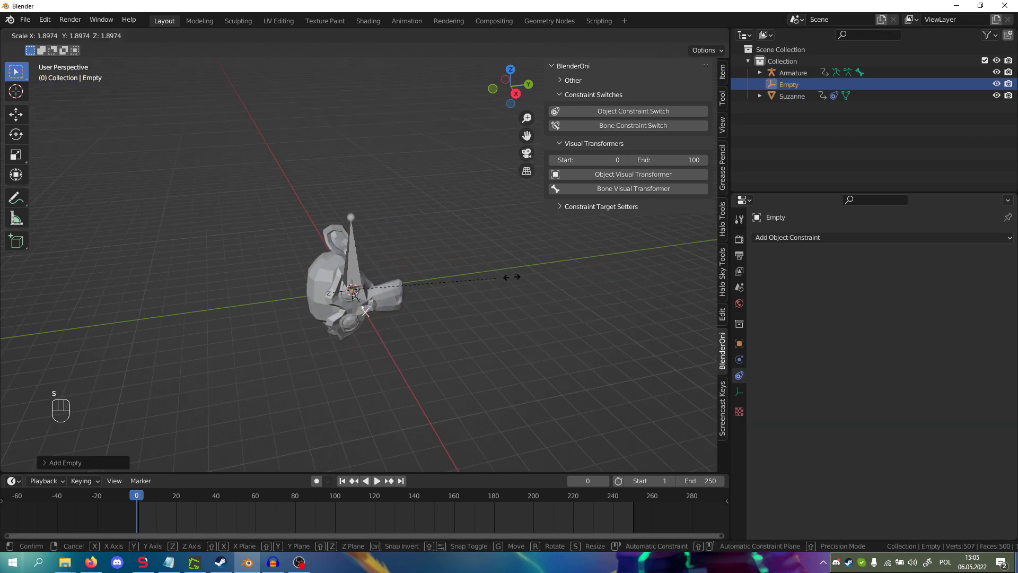
left_click(495, 278)
- Select Suzanne and add a second Copy Rotation constraint below the existing ones
left_click(306, 324)
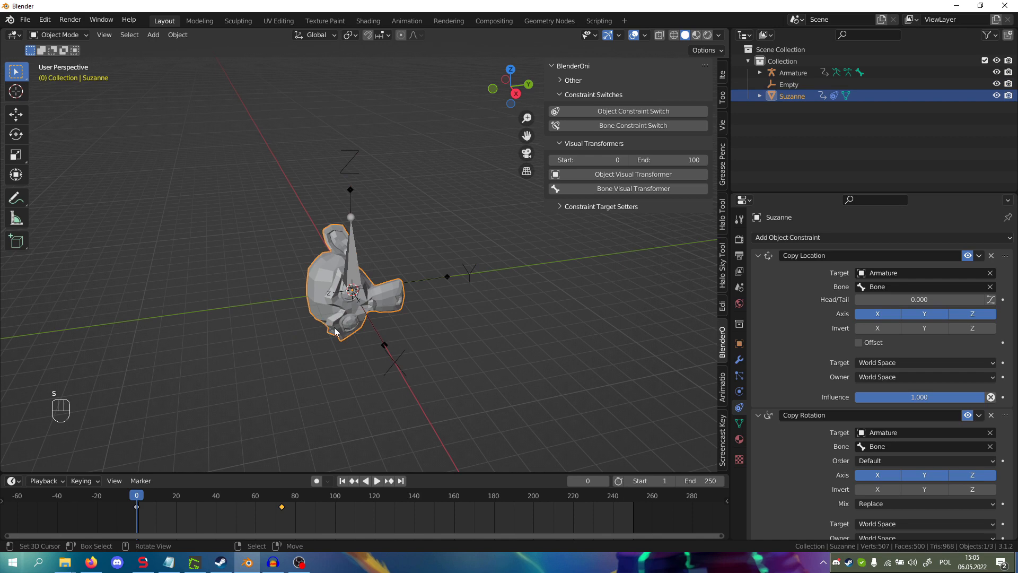
left_click(797, 237)
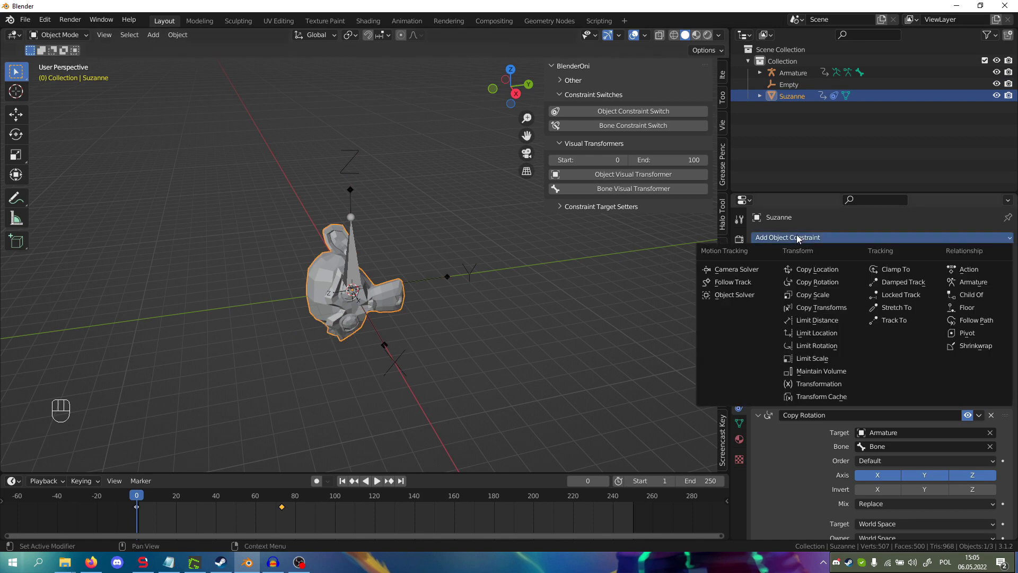
left_click(805, 282)
scroll(785, 340, "down", 8)
scroll(424, 293, "up", 2)
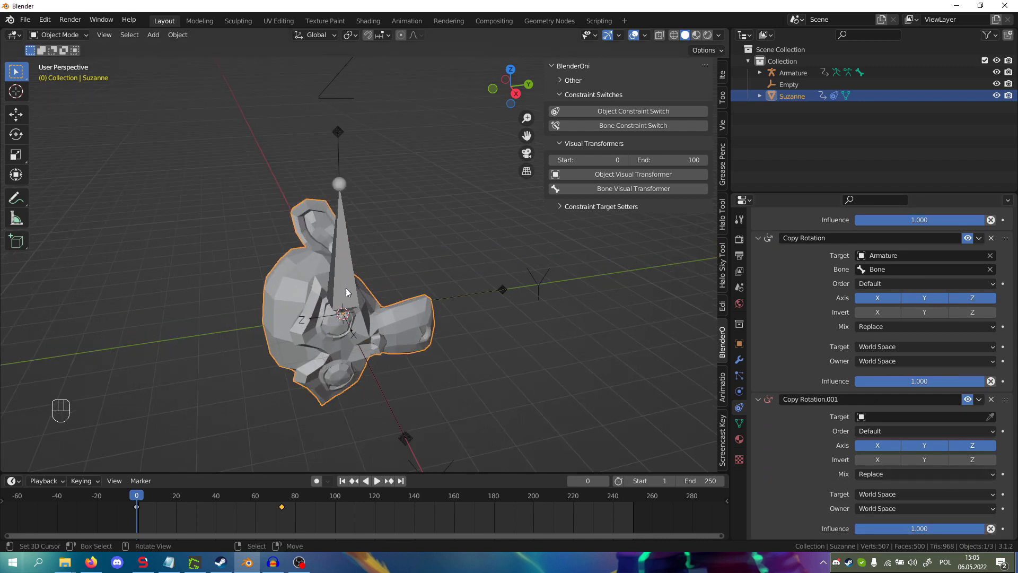
- Set the target of Suzanne's second Copy Rotation constraint to Empty and its mix mode to After Original
scroll(486, 292, "down", 2)
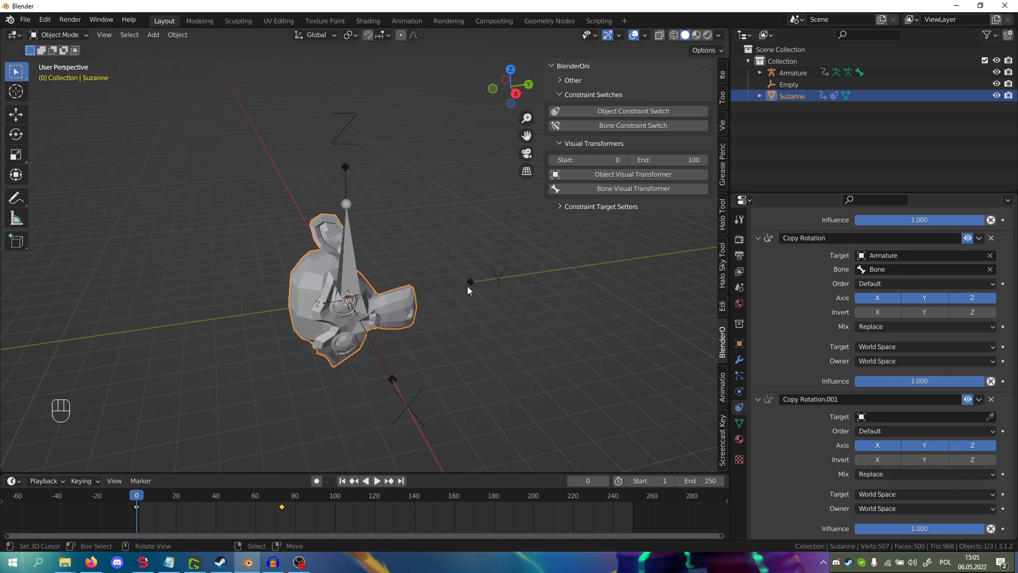
left_click(468, 289)
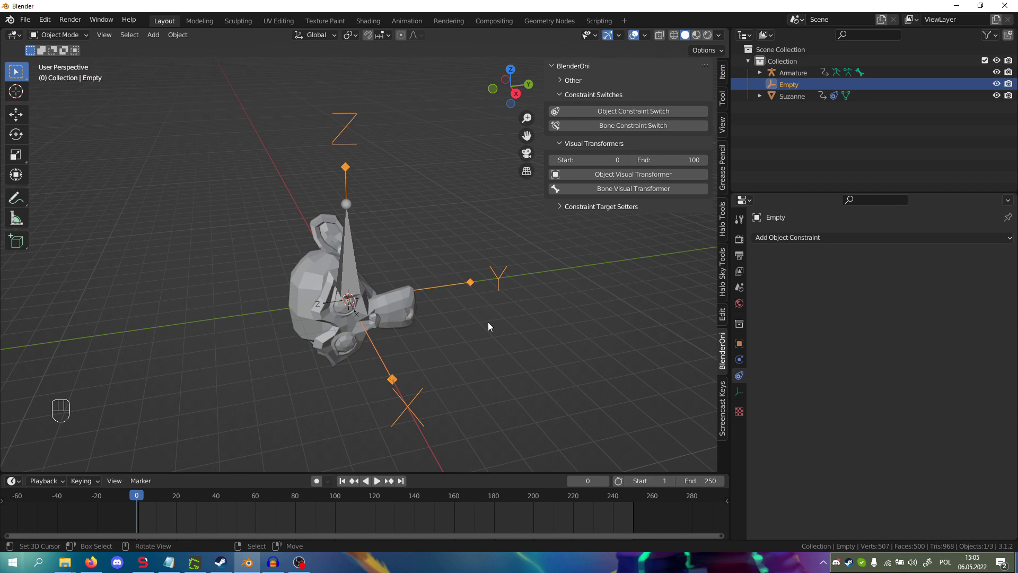
left_click(304, 310)
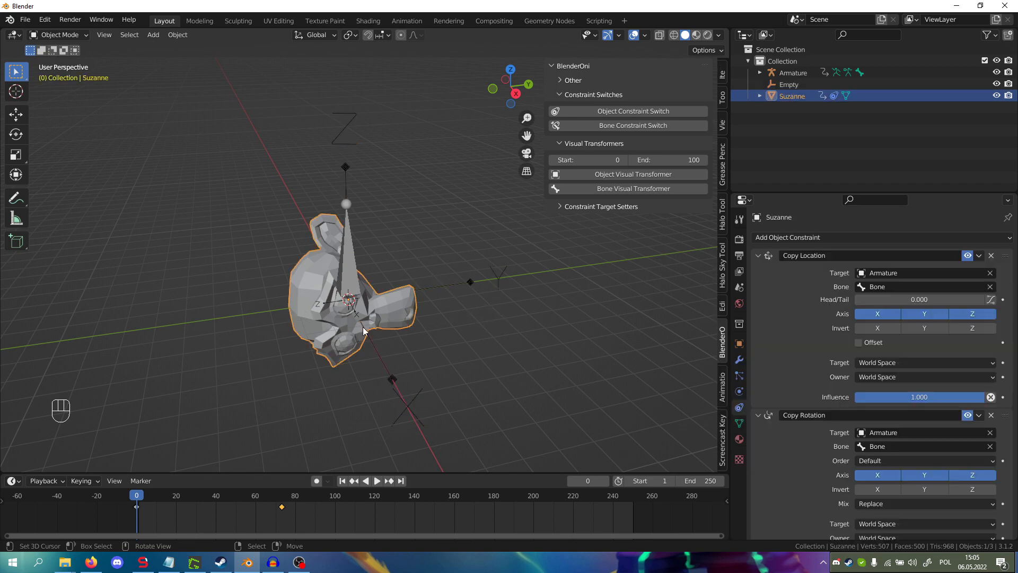
scroll(944, 397, "down", 8)
left_click(990, 417)
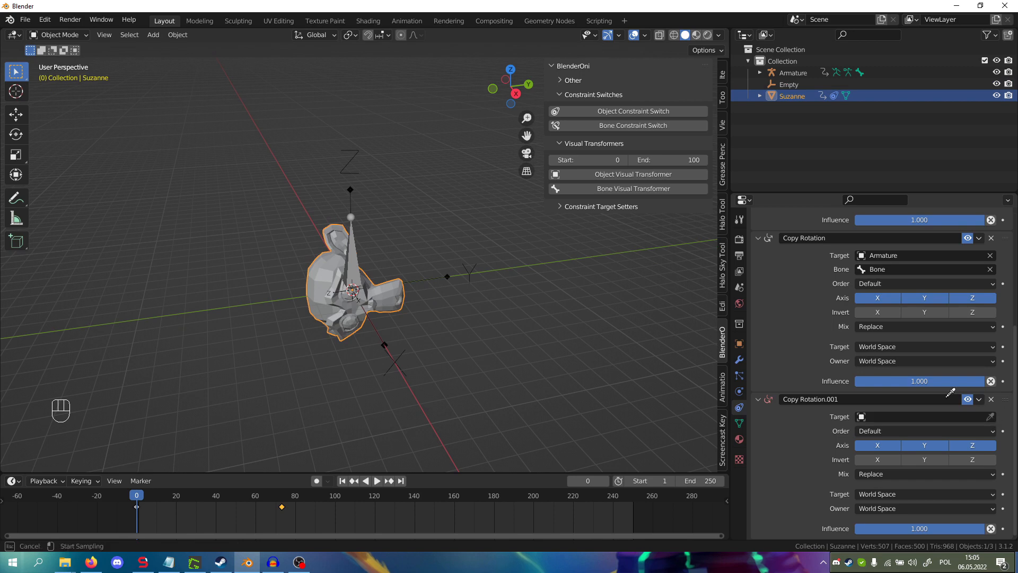
left_click(386, 345)
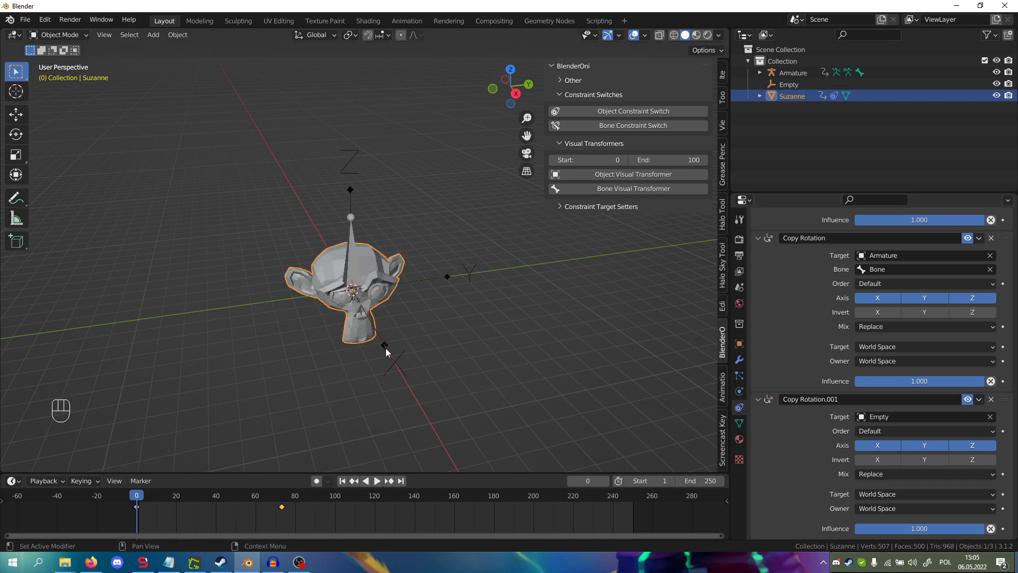
left_click(889, 476)
left_click(896, 424)
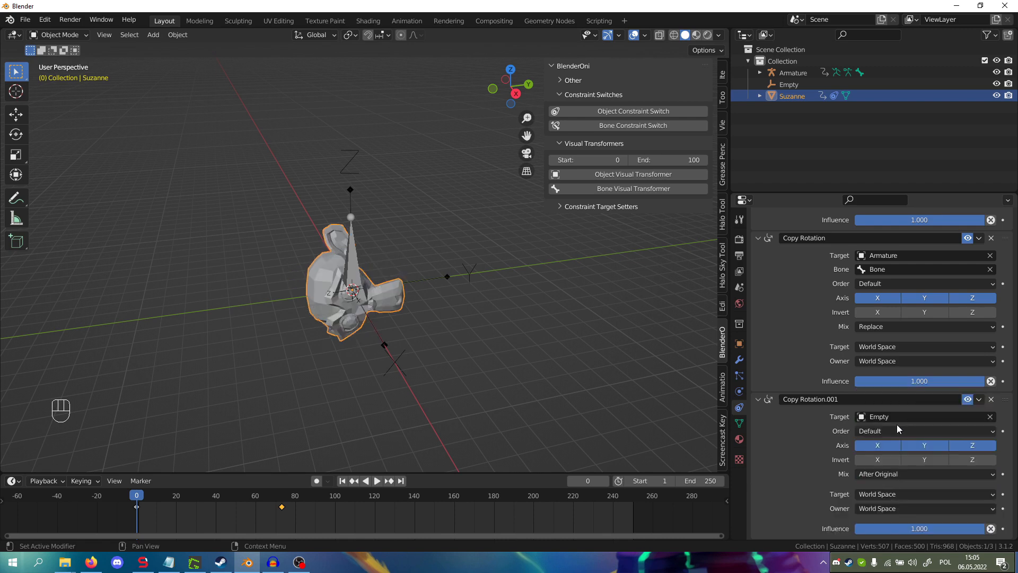
- Rotate the Arrows empty 90 degrees around the global Z axis
middle_click_drag(440, 327, 563, 349)
key("r")
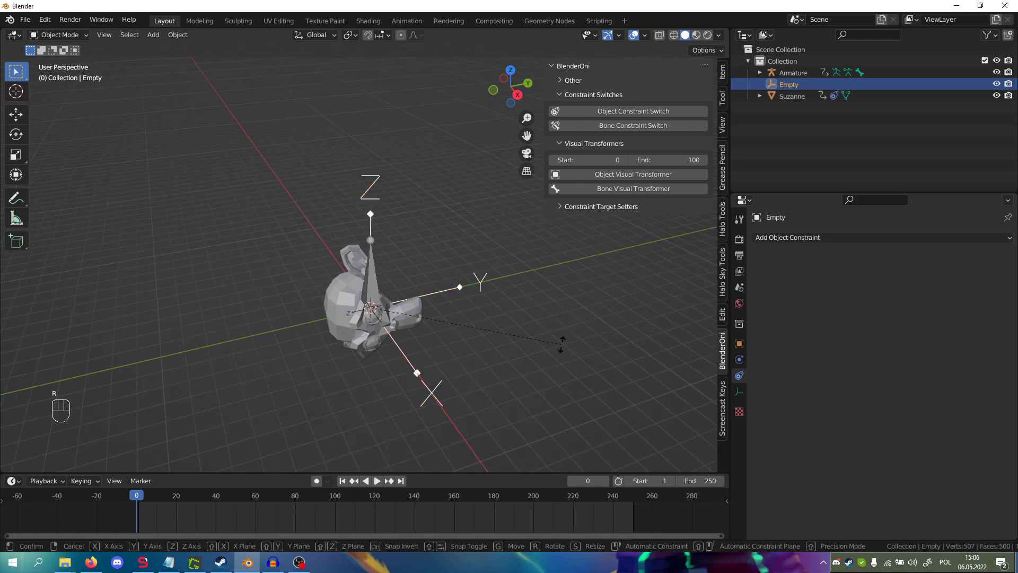
key("z")
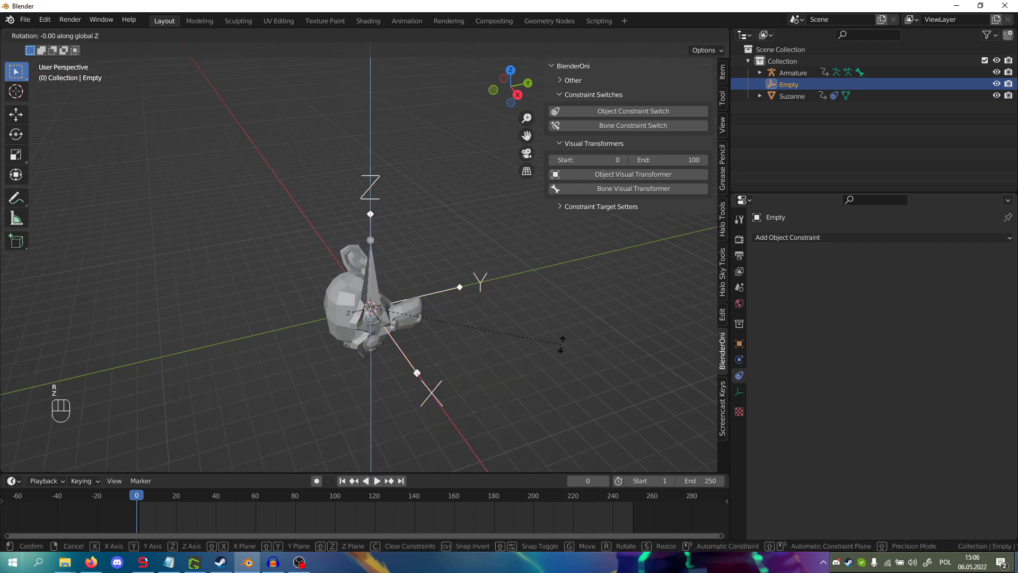
key("KP_9")
key("KP_0")
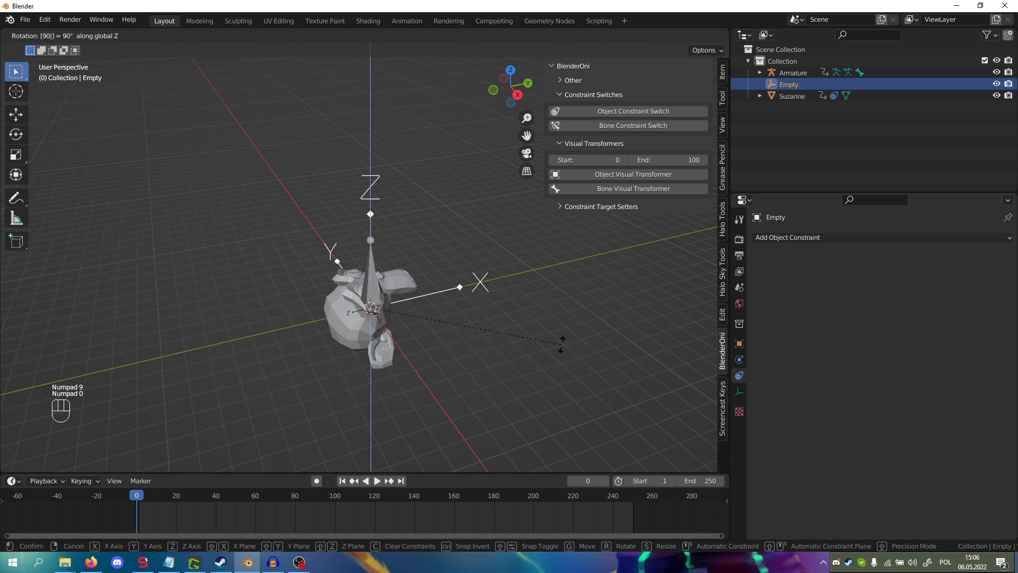
key("KP_Enter")
scroll(367, 334, "up", 1)
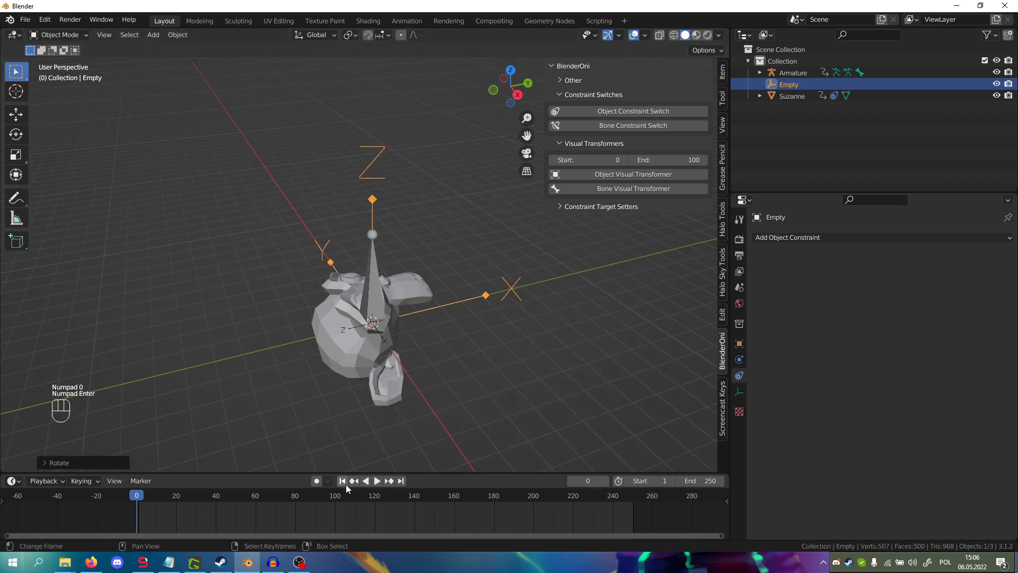
- Play the animation to check how Suzanne follows the bone, and return to frame 0
left_click(377, 480)
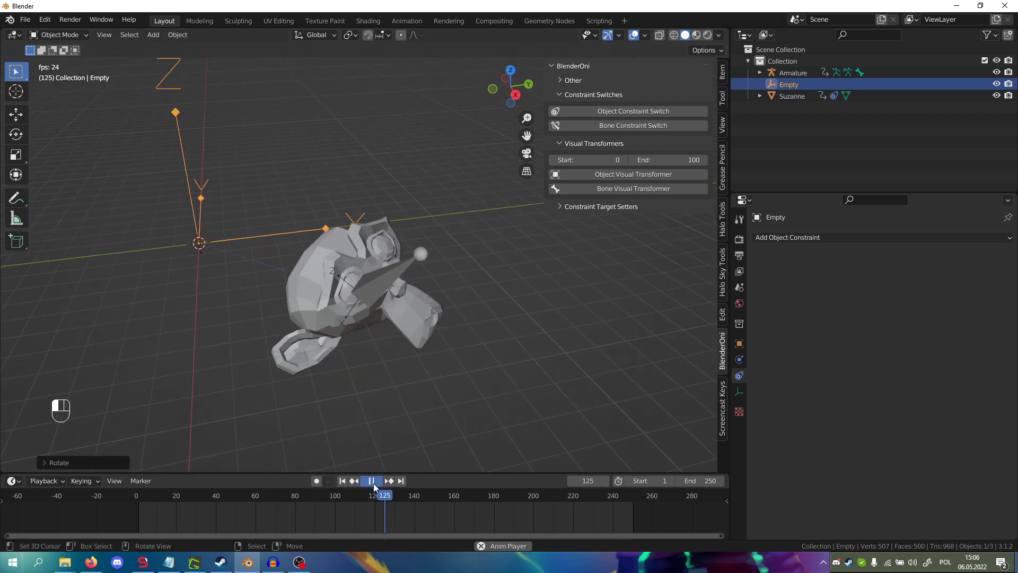
left_click(170, 512)
left_click_drag(170, 513, 130, 496)
middle_click_drag(330, 258, 439, 325, "shift")
middle_click_drag(316, 319, 326, 313)
- Select Suzanne and scrub the timeline to frame 74 to inspect her constrained pose
left_click(326, 313)
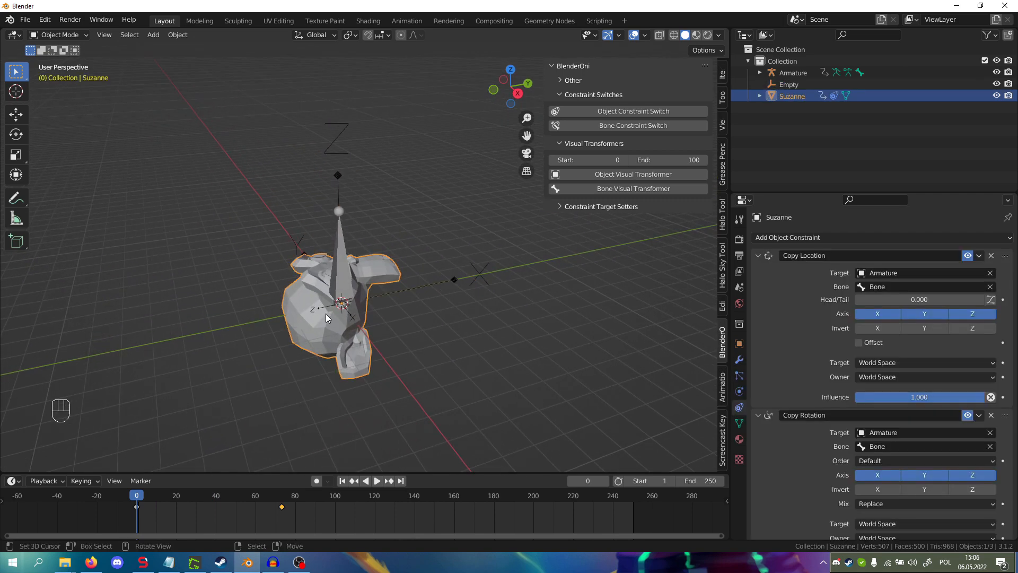
left_click_drag(224, 522, 284, 509)
middle_click_drag(462, 372, 431, 351, "shift")
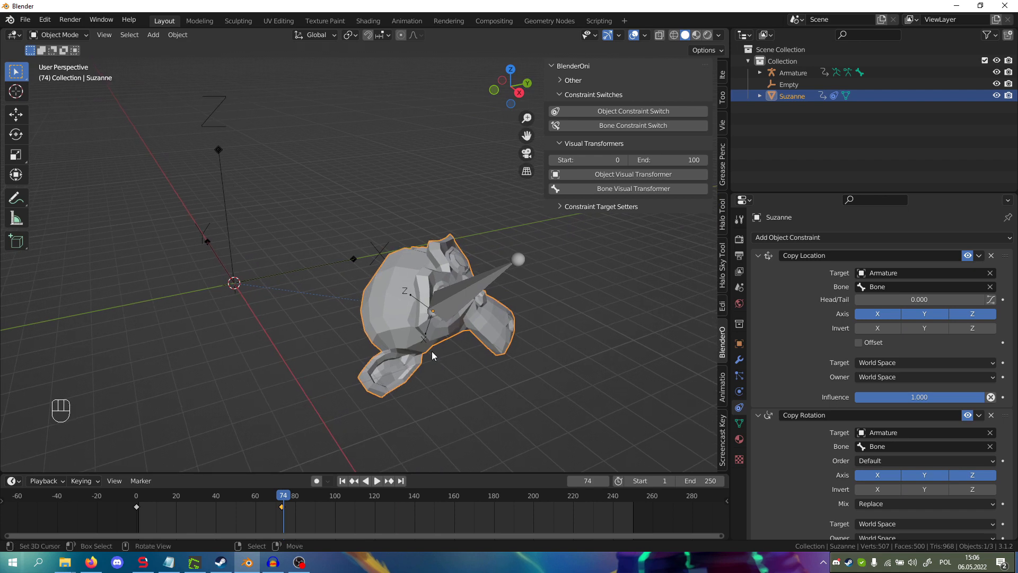
scroll(407, 329, "down", 3)
scroll(384, 349, "up", 3)
scroll(441, 311, "down", 2)
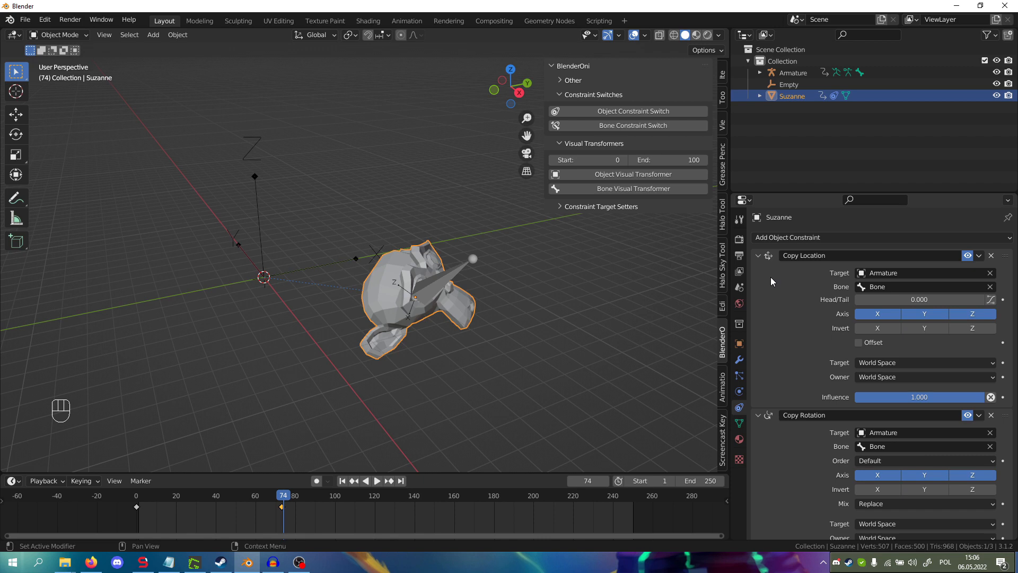
- Turn Suzanne's constraints off and back on with the Object Constraint Switch to compare her poses
left_click(564, 114)
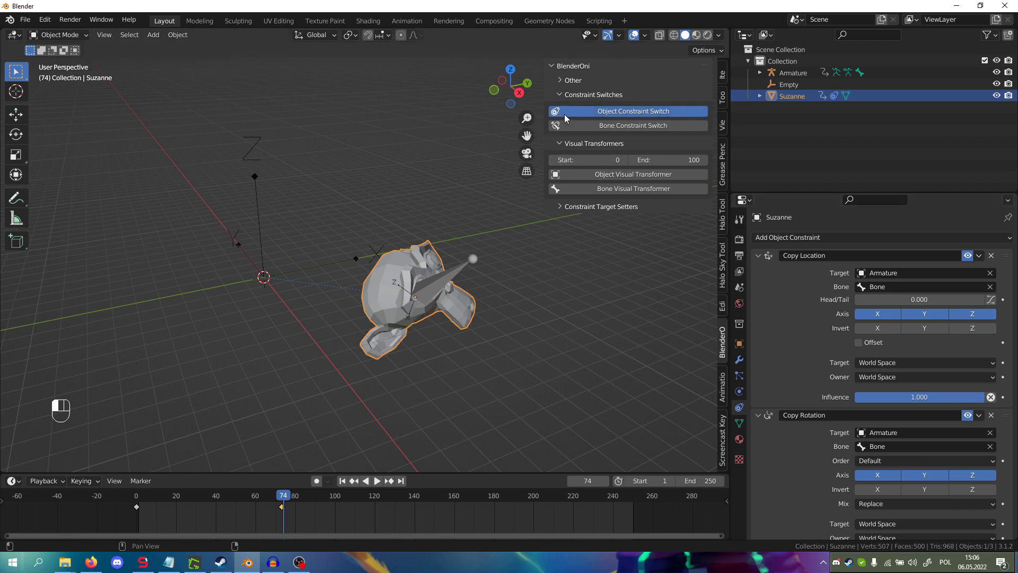
scroll(449, 316, "down", 2)
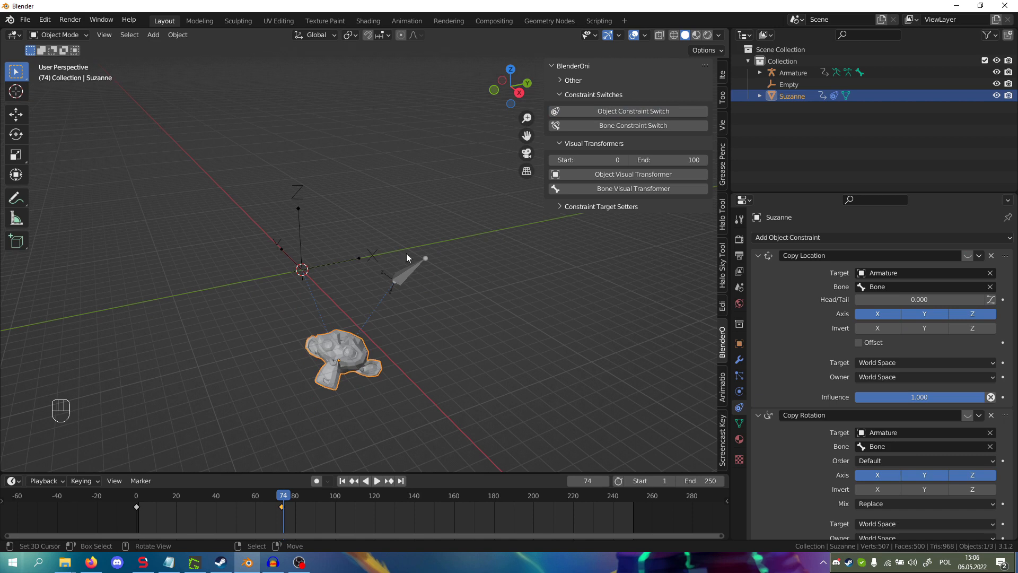
left_click(609, 110)
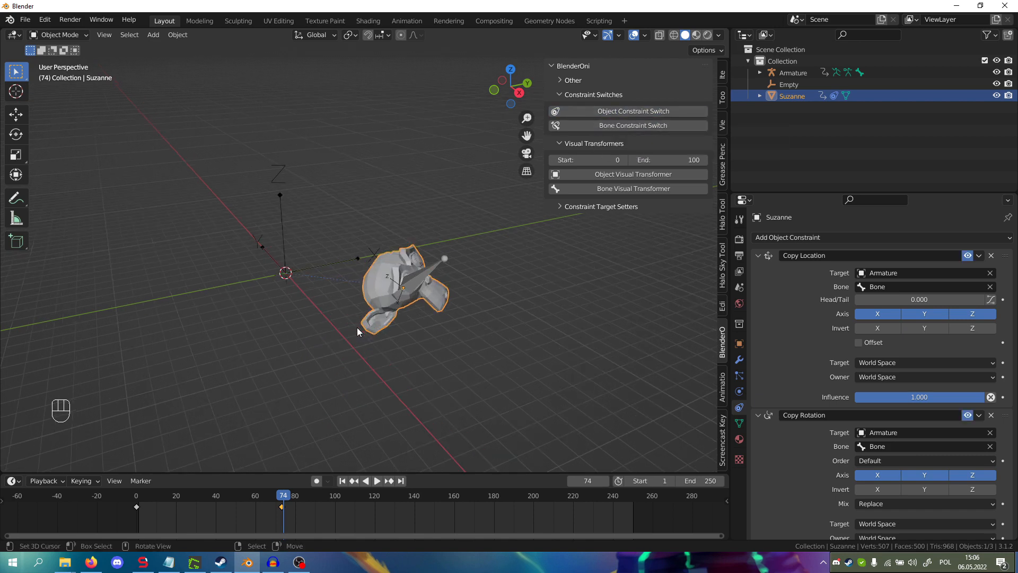
- At frame 73, apply the Visual Transform to Suzanne and insert a Location & Rotation keyframe
left_click(281, 508)
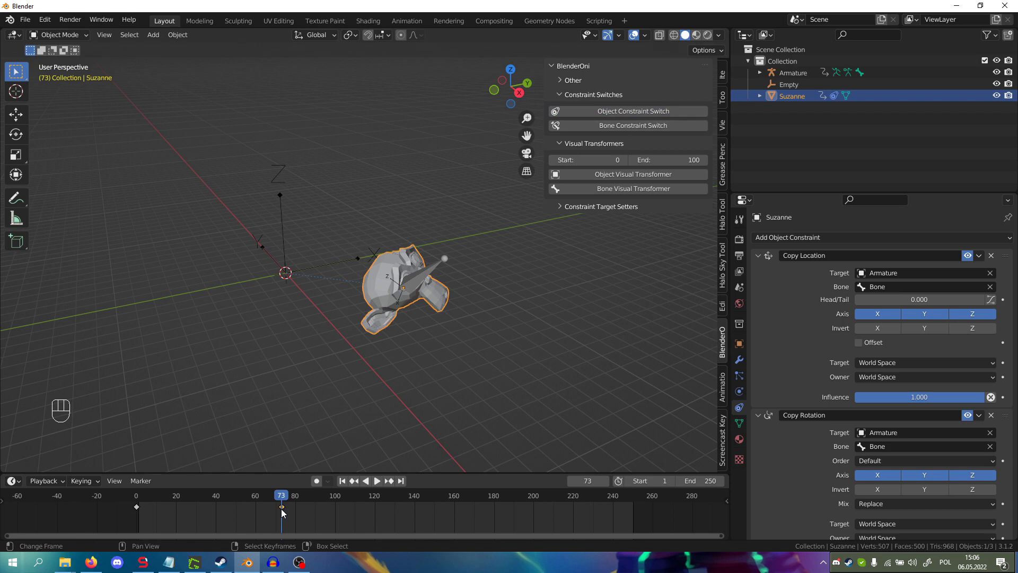
scroll(281, 508, "up", 3)
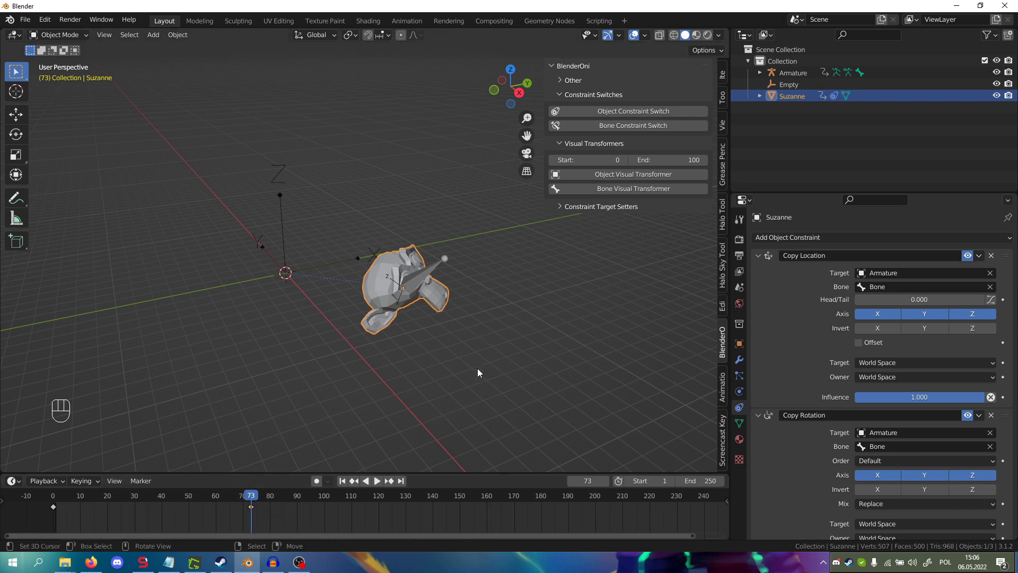
key("ctrl+a")
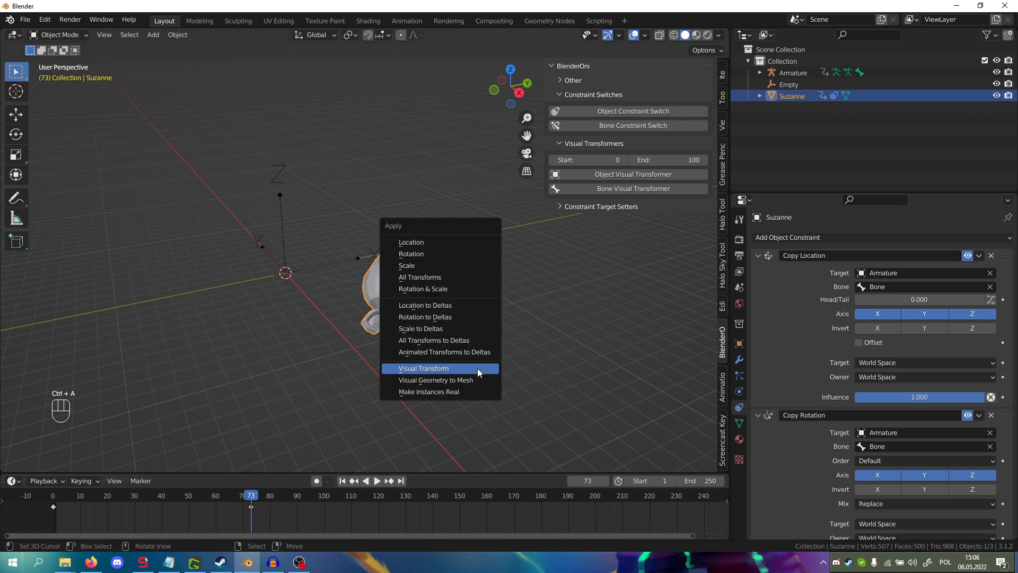
left_click(478, 368)
key("i")
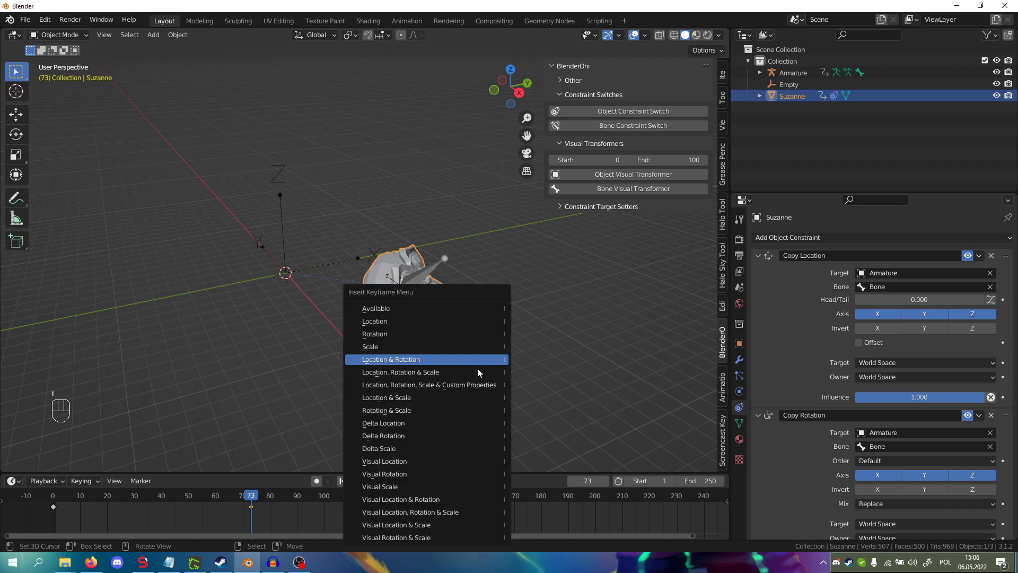
left_click(479, 359)
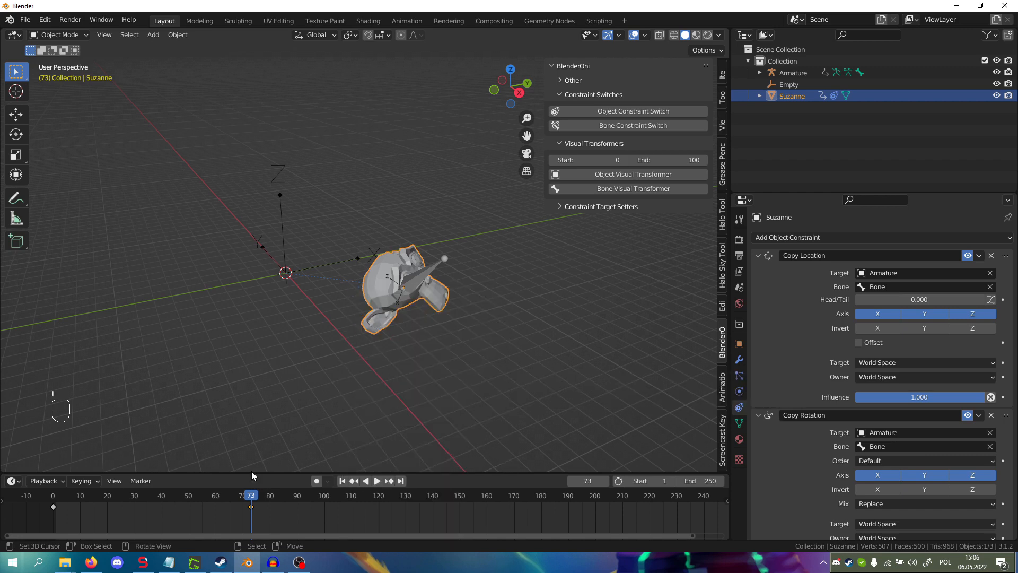
- At frame 0, apply the Visual Transform to Suzanne and insert a Location & Rotation keyframe
left_click_drag(95, 510, 53, 513)
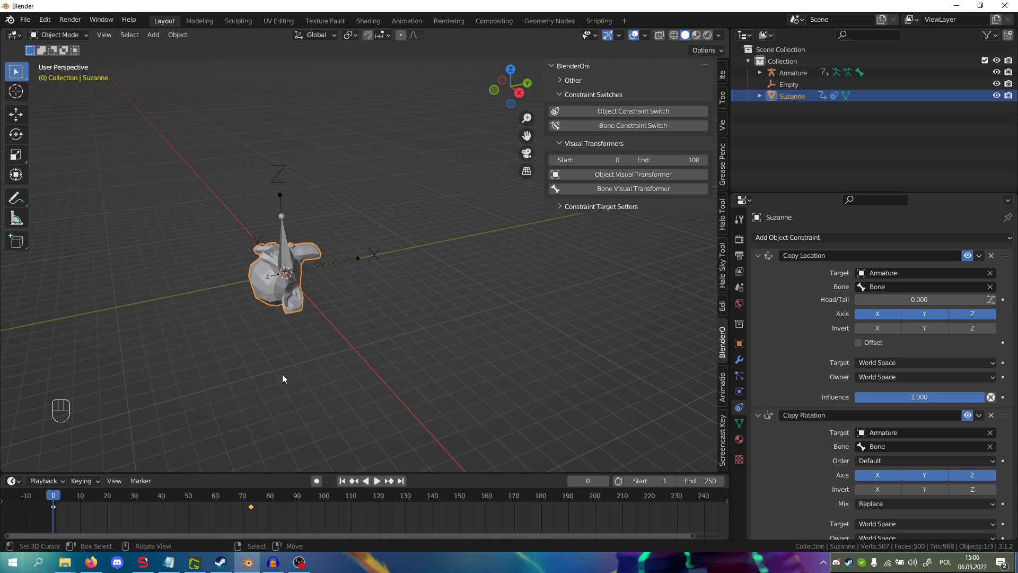
middle_click_drag(253, 354, 348, 363, "shift")
key("ctrl+a")
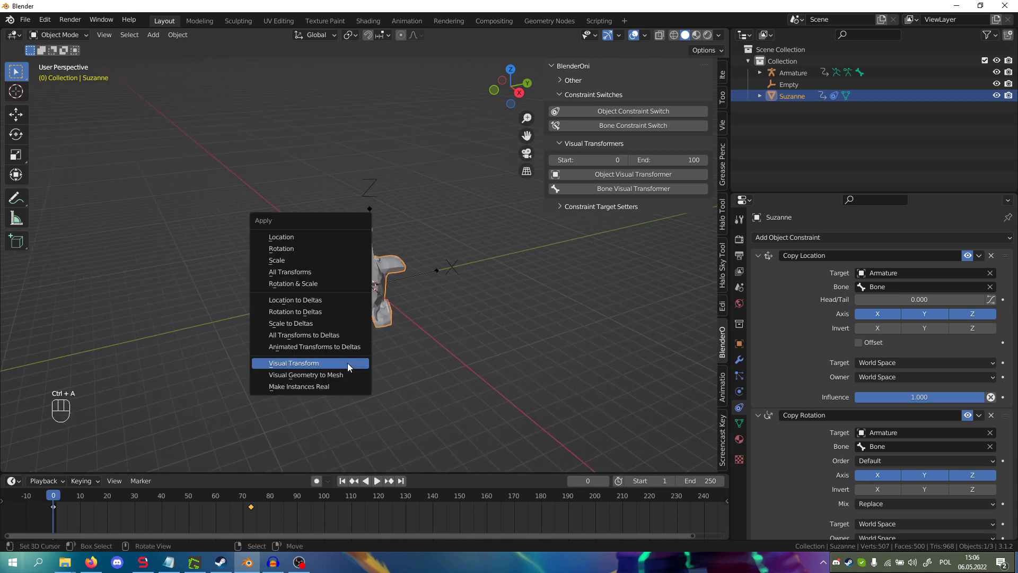
left_click(348, 363)
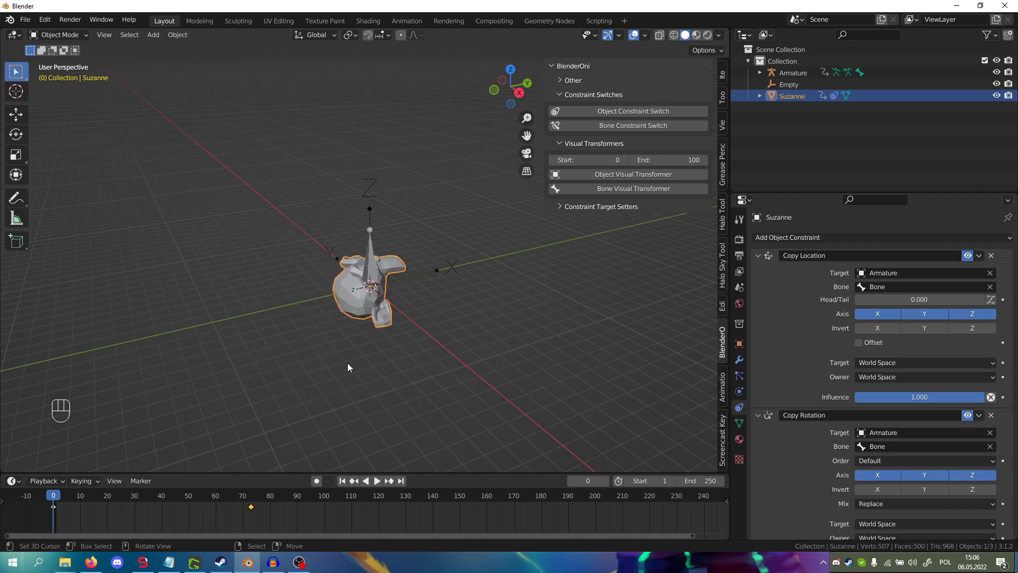
key("i")
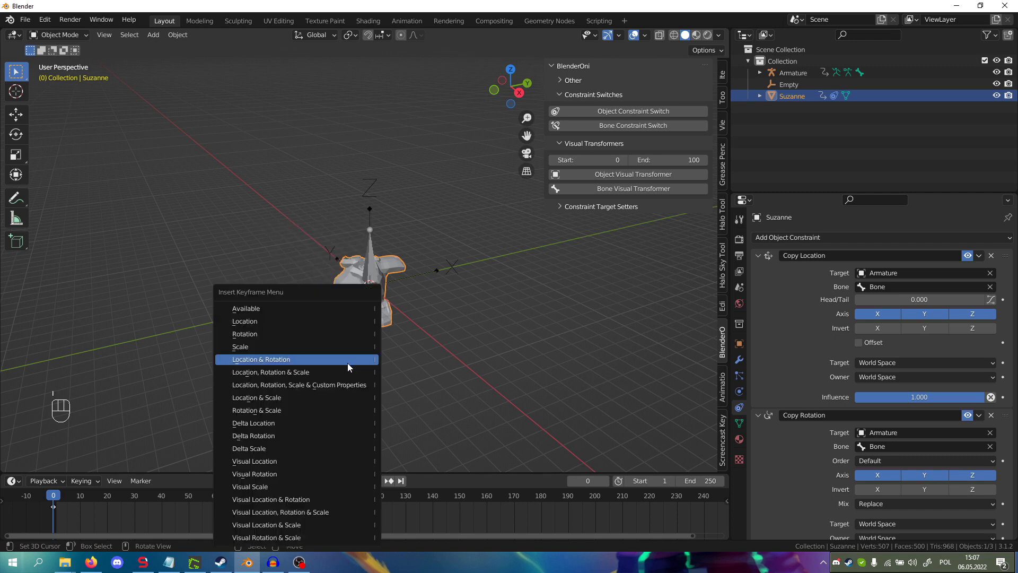
left_click(348, 363)
- Disable Suzanne's constraints with the Object Constraint Switch and check her keyframed pose at frame 73
left_click(596, 107)
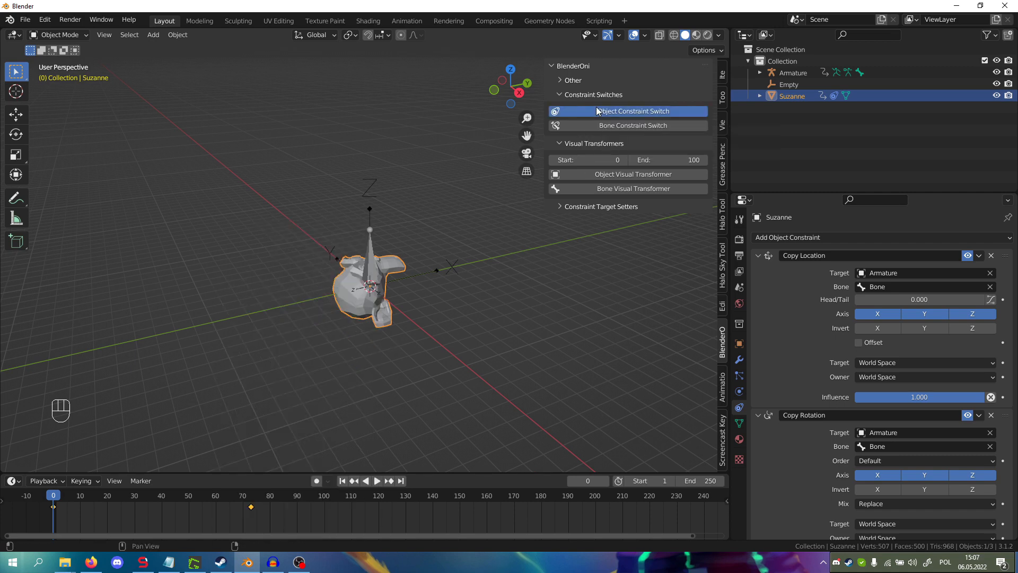
left_click_drag(127, 519, 251, 505)
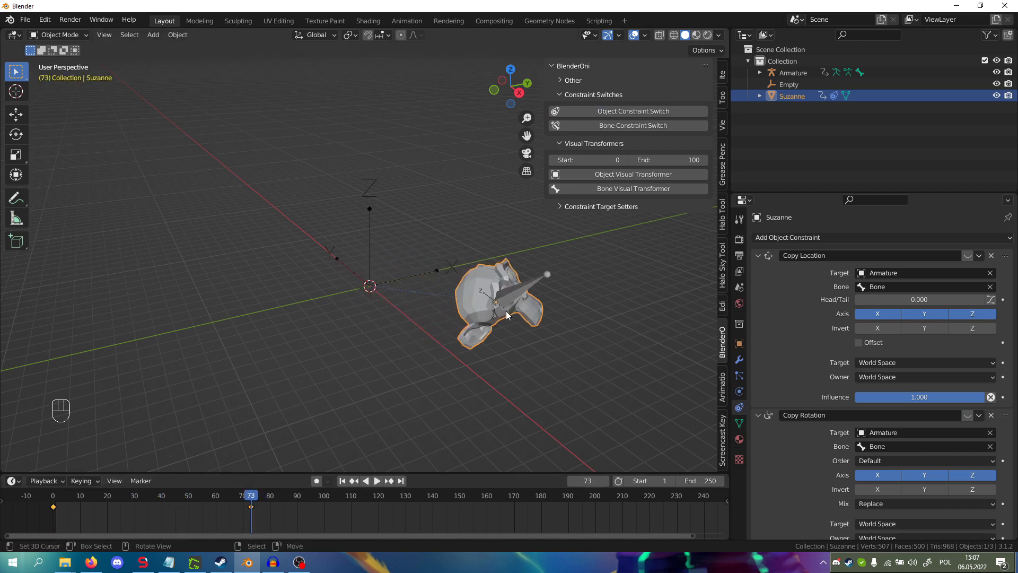
scroll(440, 324, "down", 1)
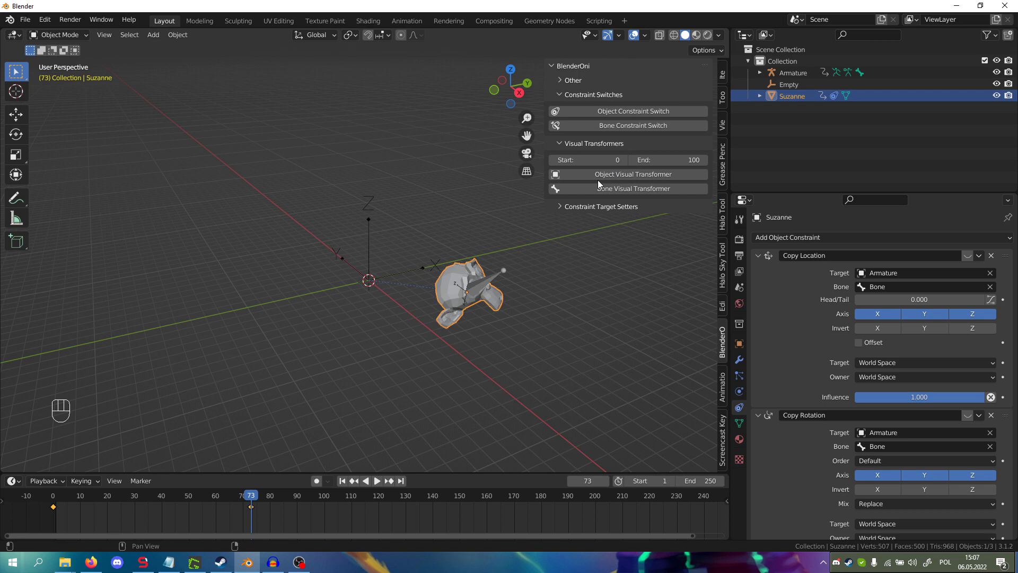
middle_click_drag(446, 250, 414, 256, "shift")
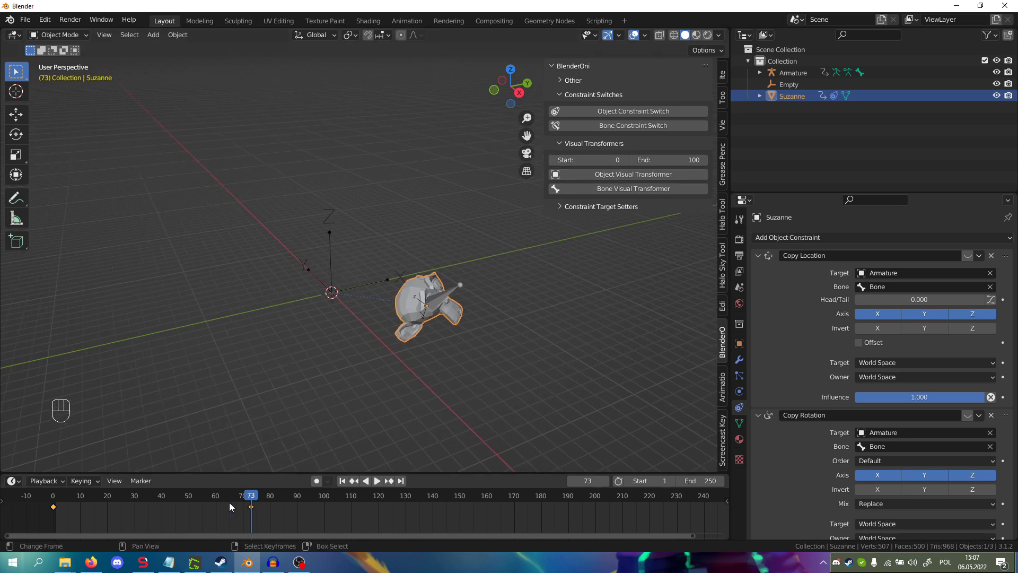
- Scrub between the two keyframes to compare Suzanne's motion with the bone's, and return to frame 0
left_click_drag(58, 511, 199, 511)
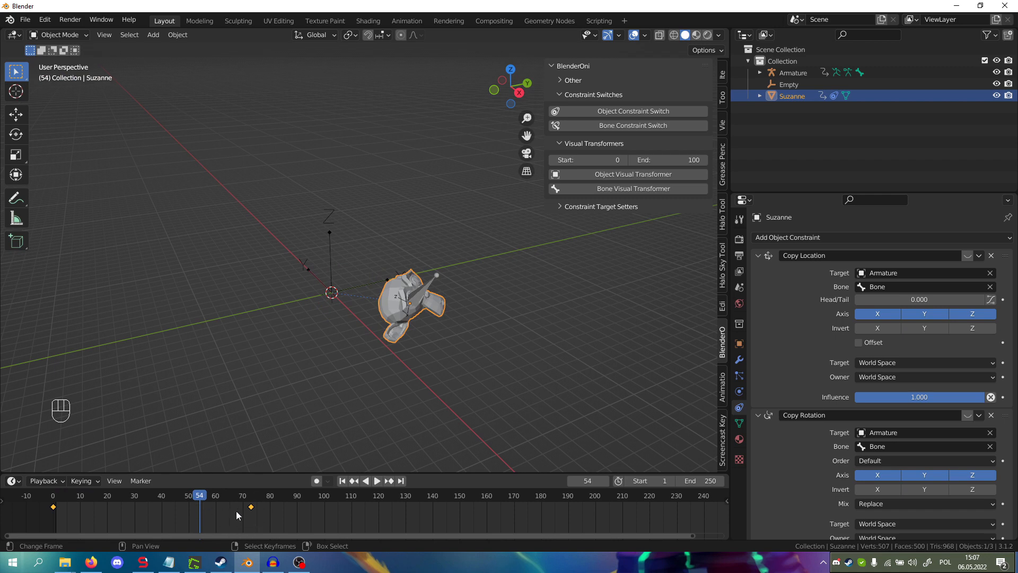
left_click_drag(208, 507, 249, 511)
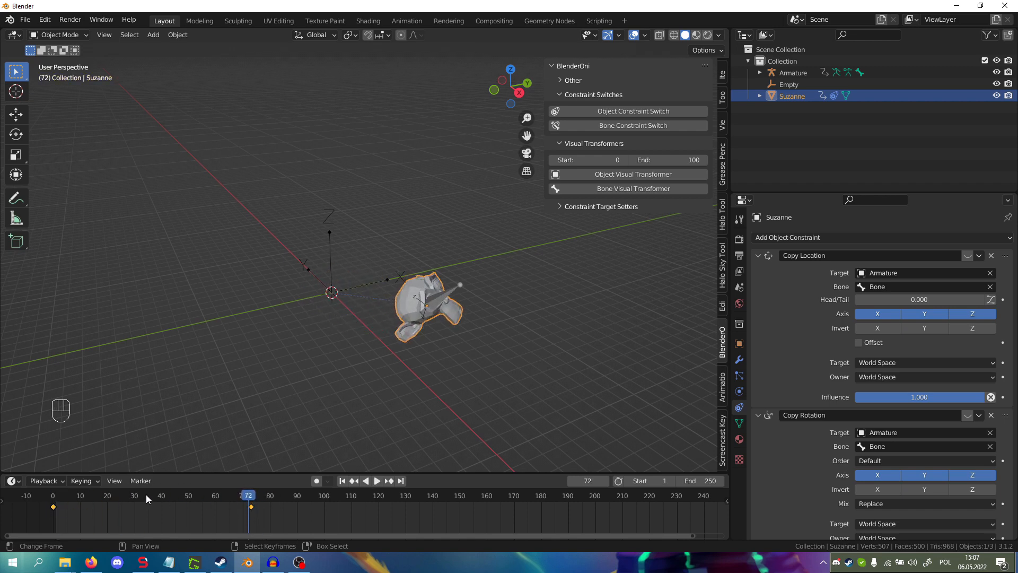
left_click(54, 511)
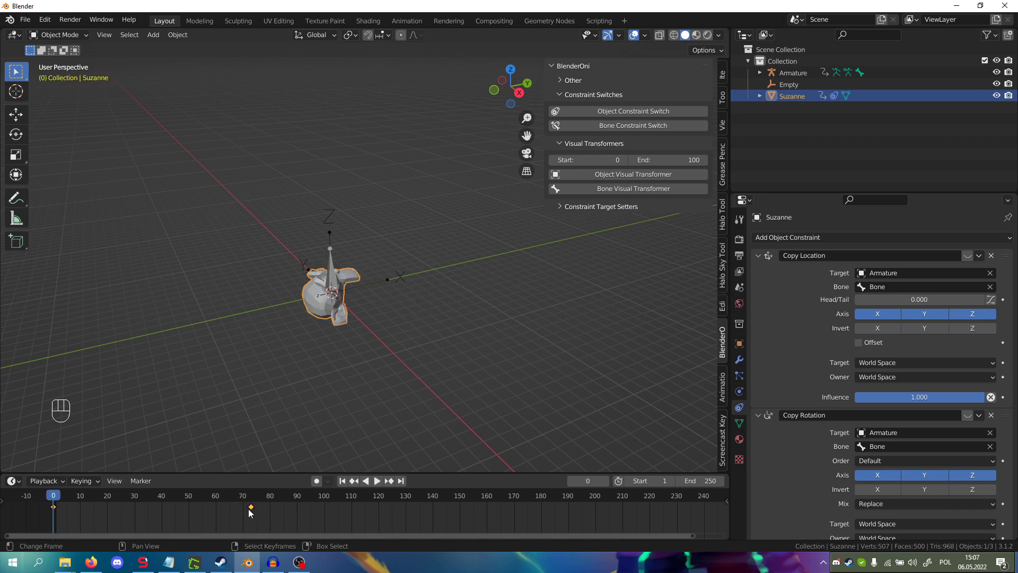
scroll(477, 314, "up", 2)
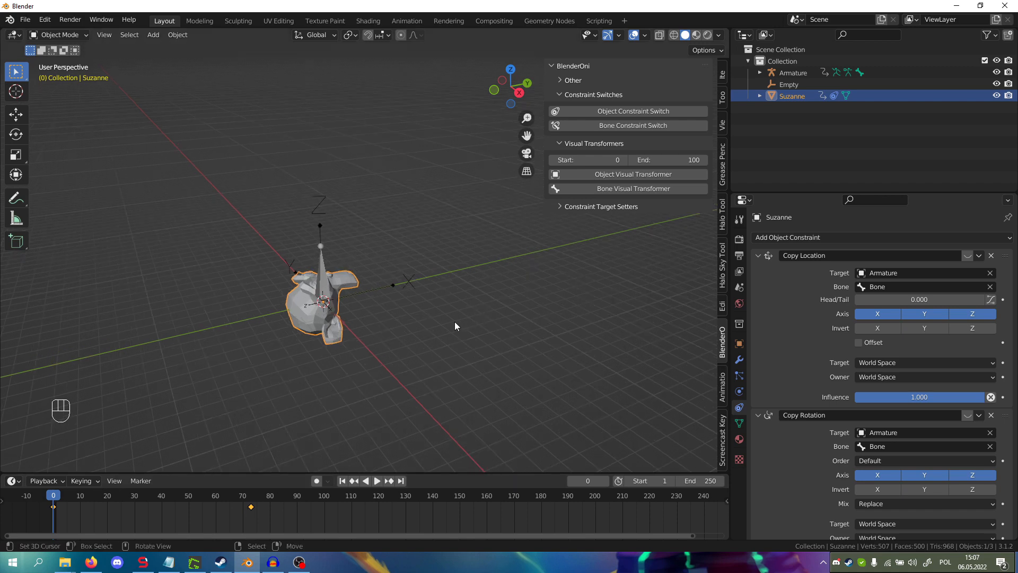
scroll(454, 314, "down", 2)
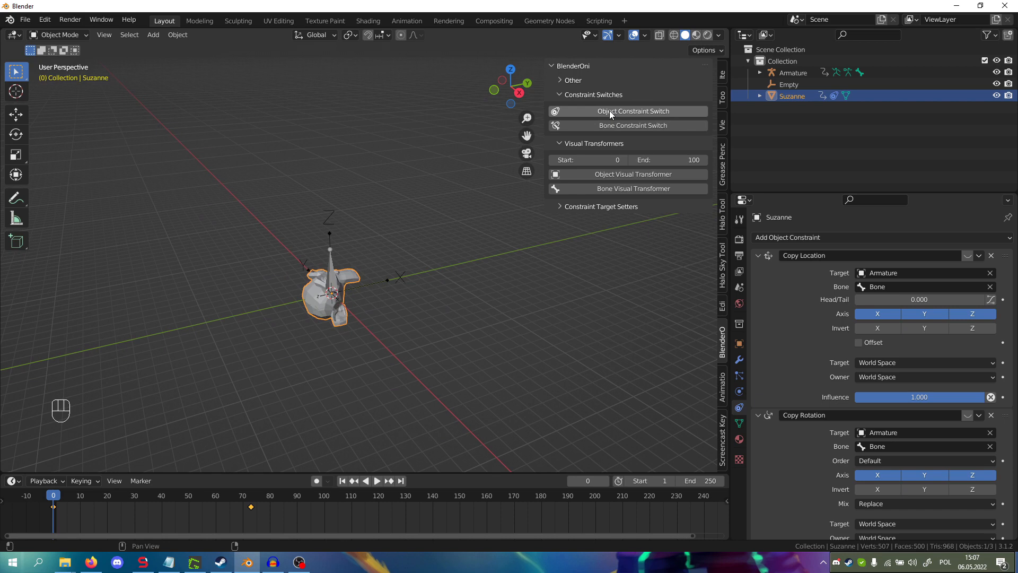
- Re-enable Suzanne's constraints with the Object Constraint Switch, test moving the constrained objects along the timeline, and return to frame 0
left_click(635, 108)
key("g")
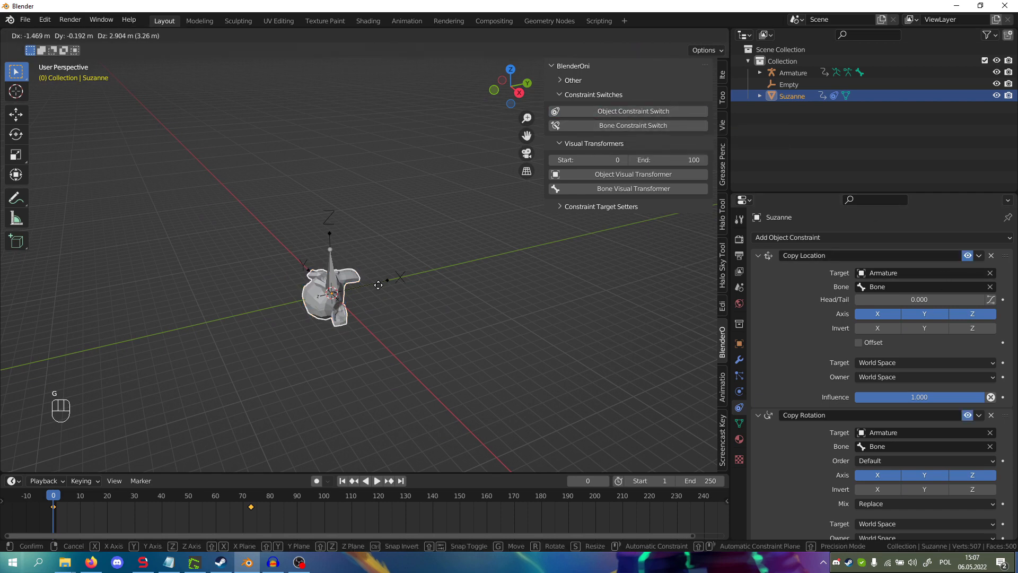
key("Escape")
left_click_drag(65, 497, 240, 493)
left_click(450, 296)
key("g")
key("Escape")
left_click(424, 325)
left_click_drag(58, 513, 53, 514)
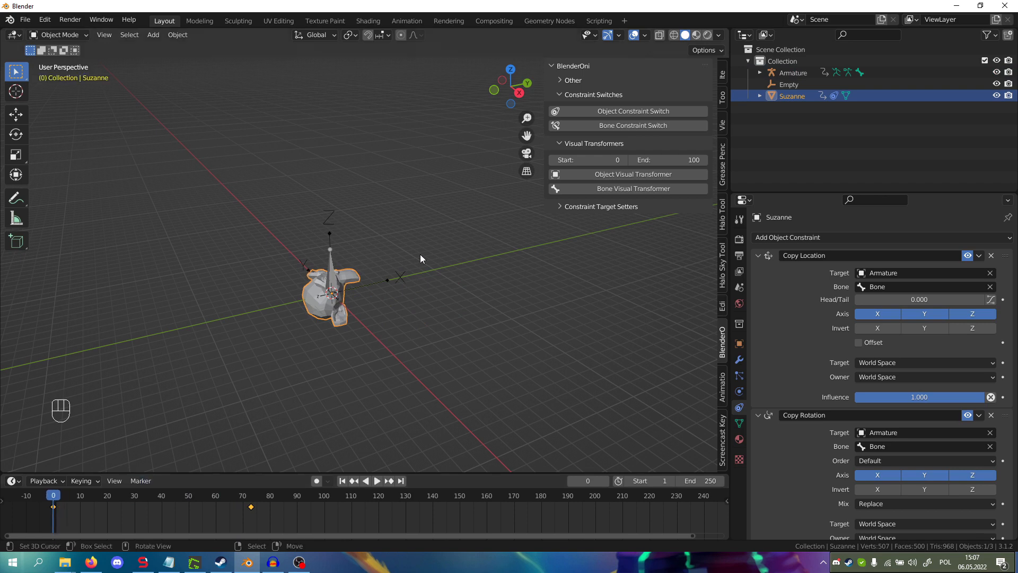
- Set the Visual Transformers end frame to 73 and run the Object Visual Transformer on Suzanne
left_click(658, 160)
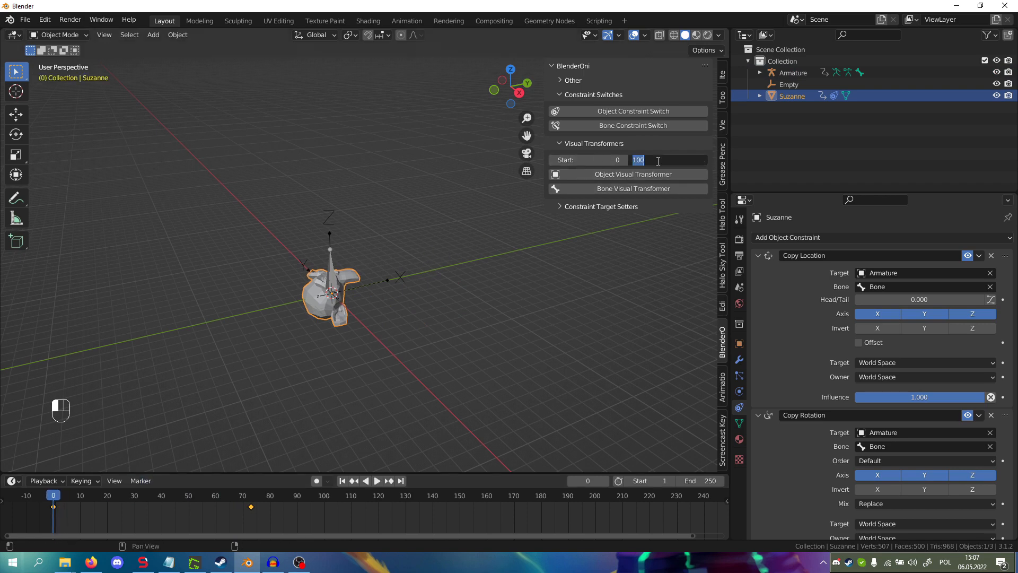
type("70")
key("Return")
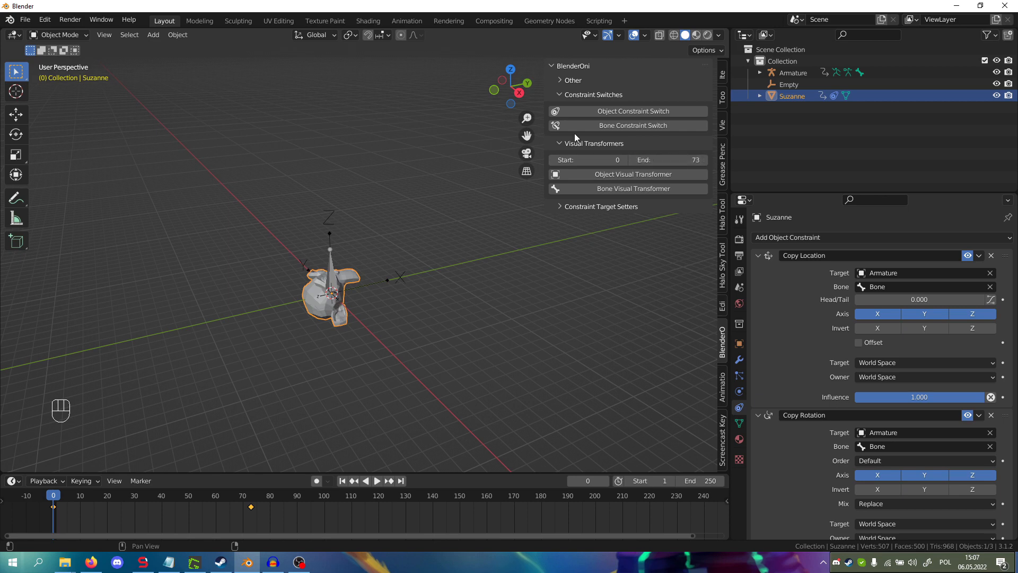
left_click(600, 178)
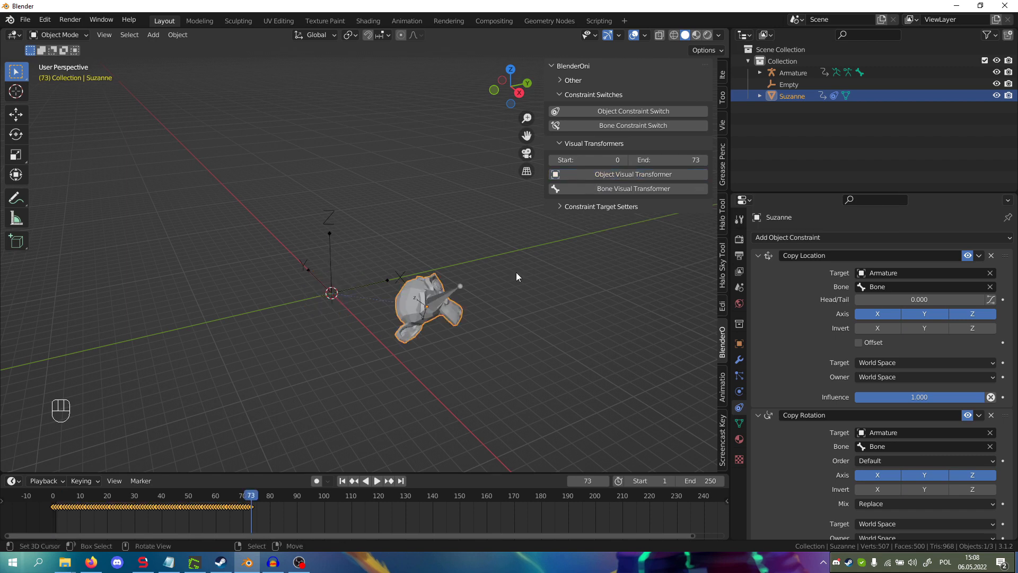
- Disable Suzanne's constraints with the Object Constraint Switch and scrub through her baked keyframes back to frame 0
left_click_drag(215, 510, 251, 504)
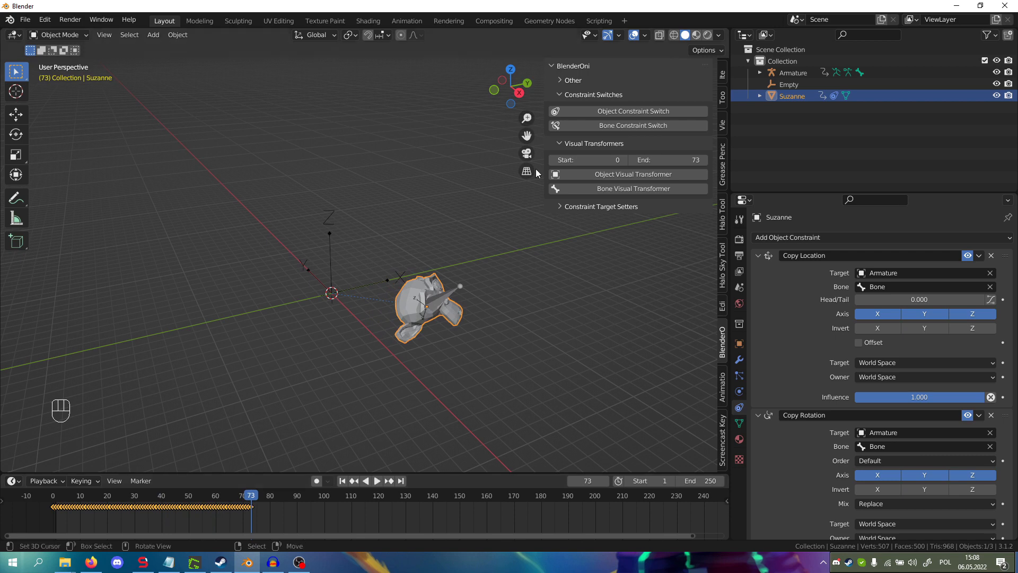
left_click(580, 114)
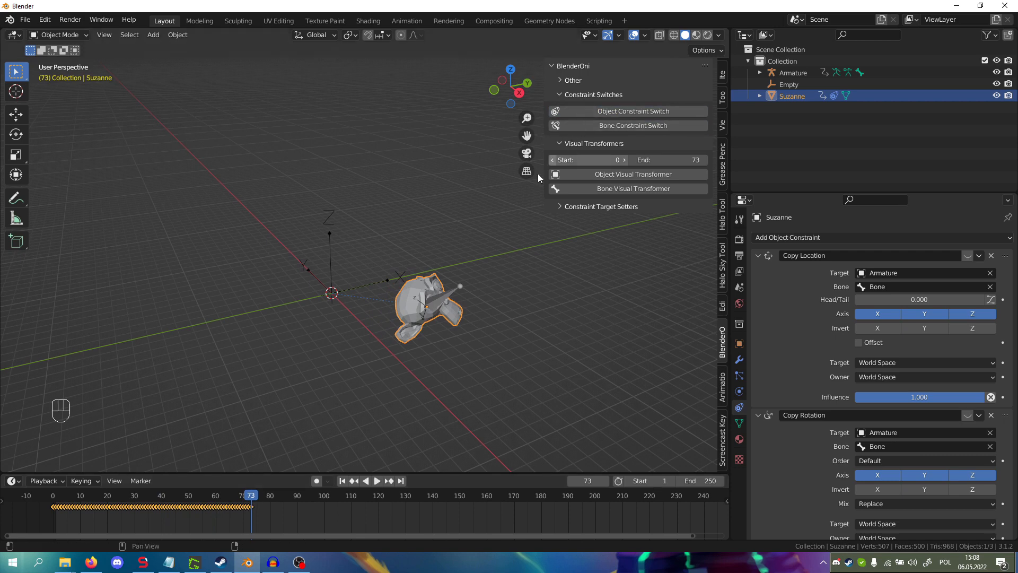
left_click_drag(236, 508, 54, 518)
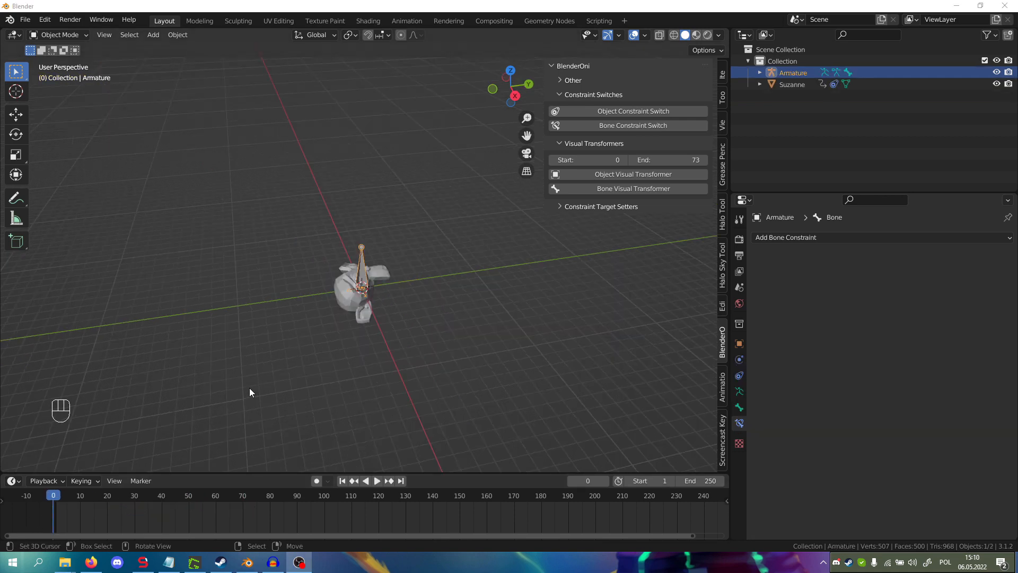
- Switch the armature to Pose Mode and add a Copy Location constraint targeting Suzanne to its bone
scroll(249, 391, "up", 3)
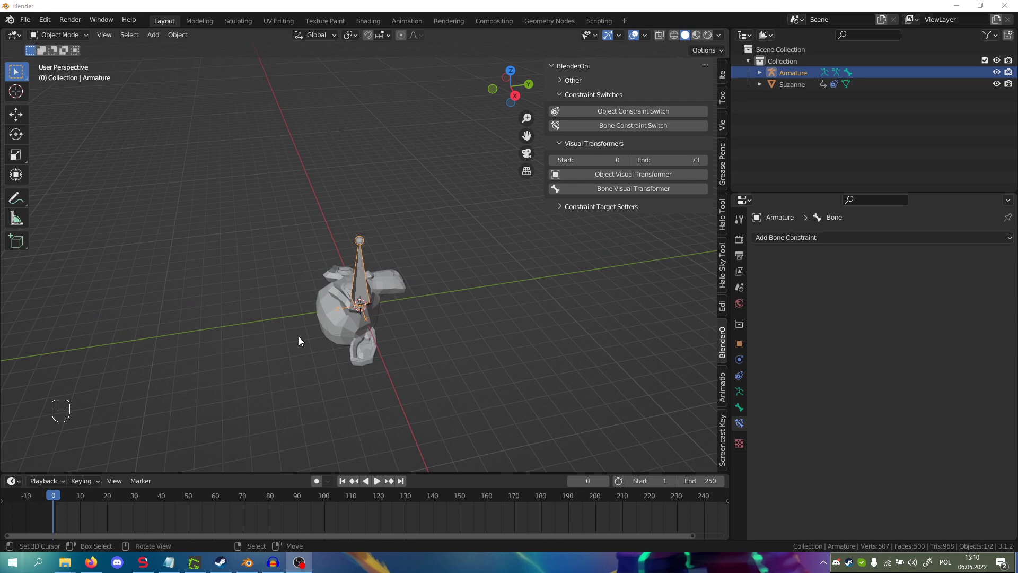
left_click(327, 306)
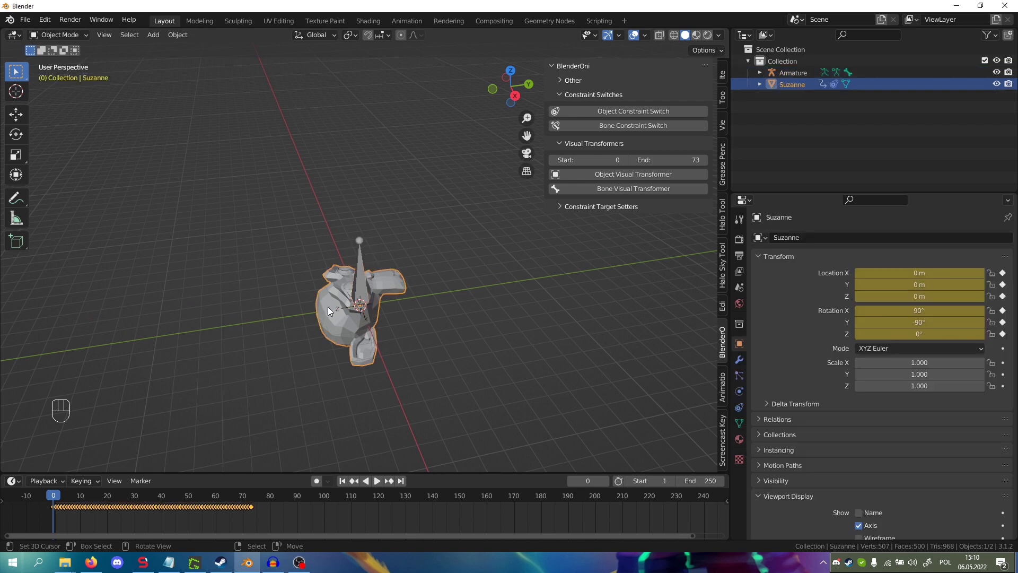
left_click(358, 262)
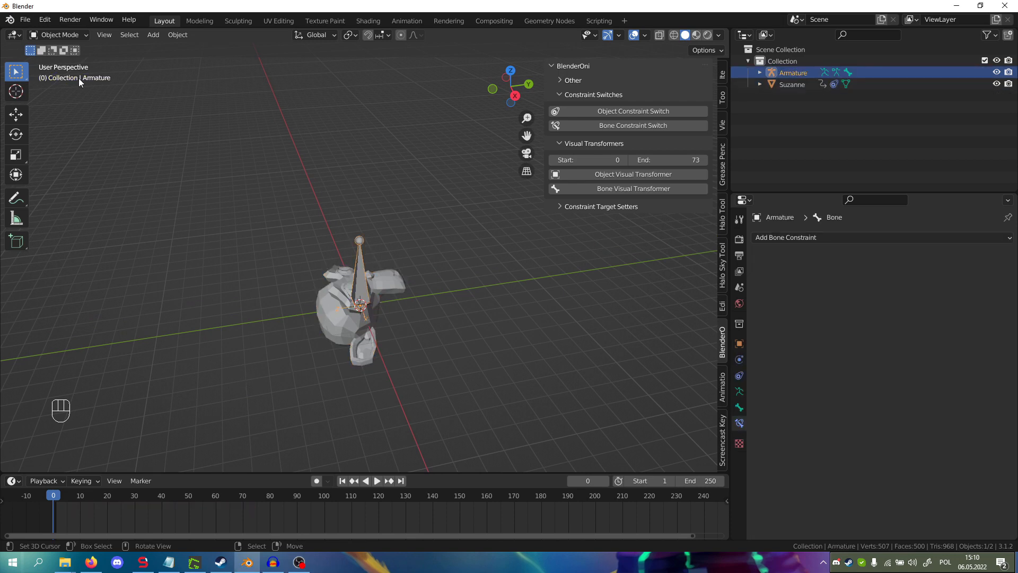
left_click(71, 35)
left_click(73, 75)
left_click(822, 236)
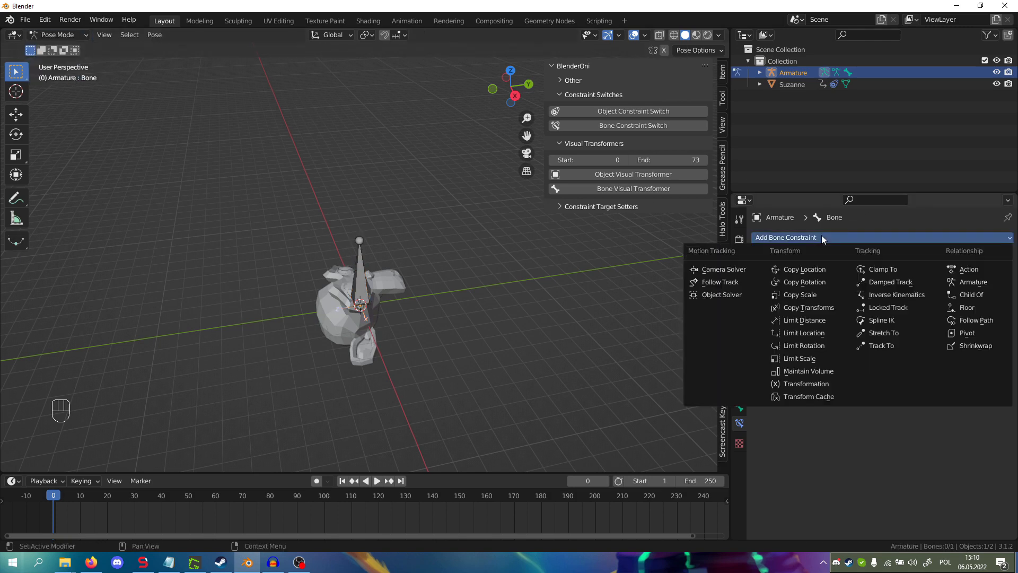
left_click(823, 270)
left_click(989, 276)
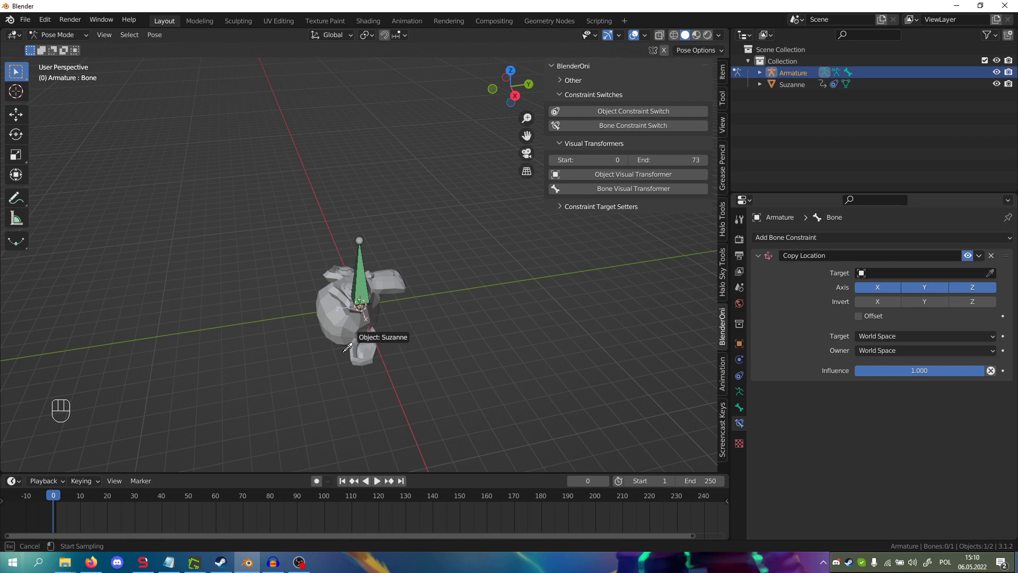
left_click(351, 351)
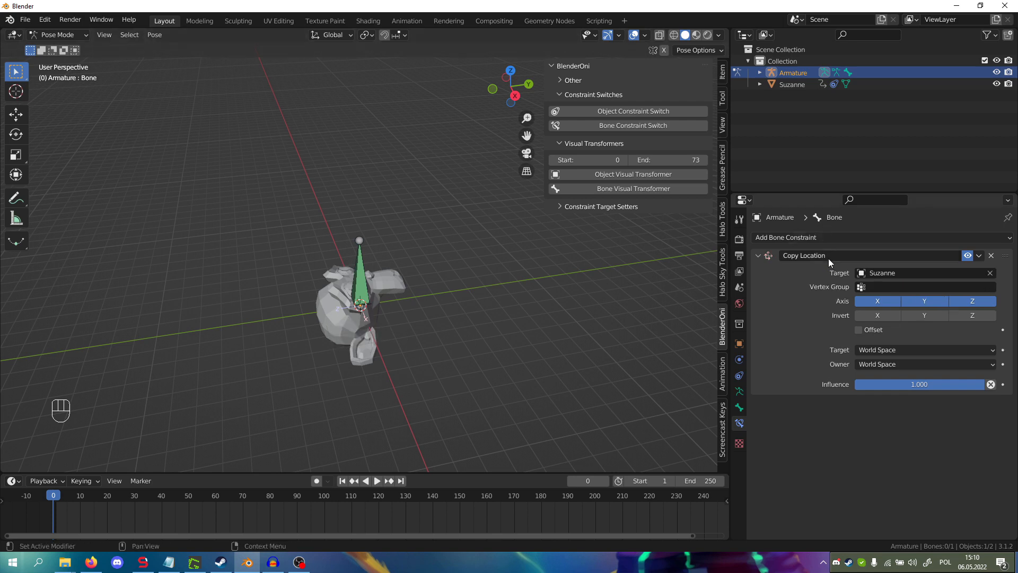
- Add a Copy Rotation constraint targeting Suzanne to the bone
left_click(780, 237)
left_click(807, 282)
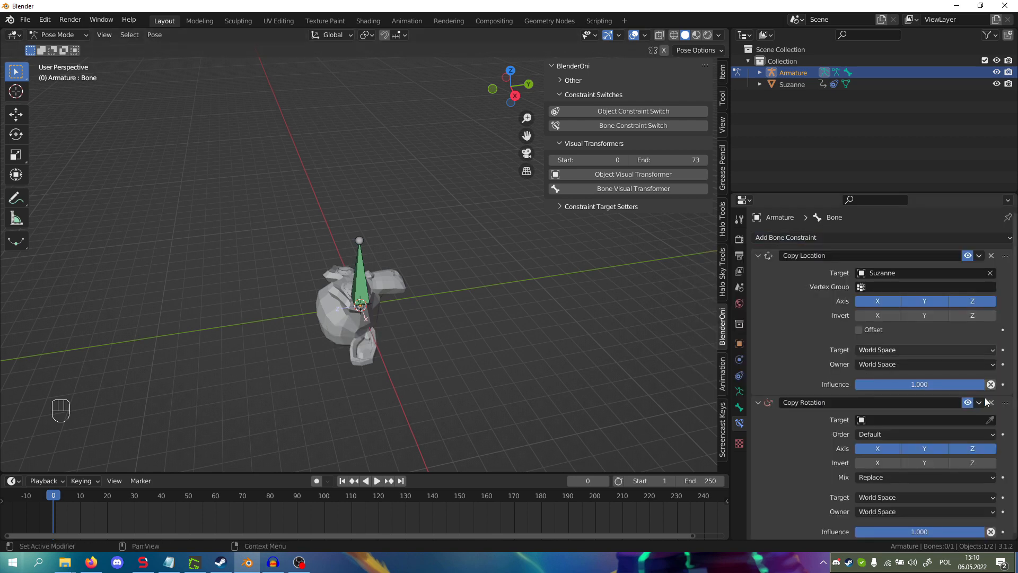
left_click(923, 419)
key("Down")
key("Down")
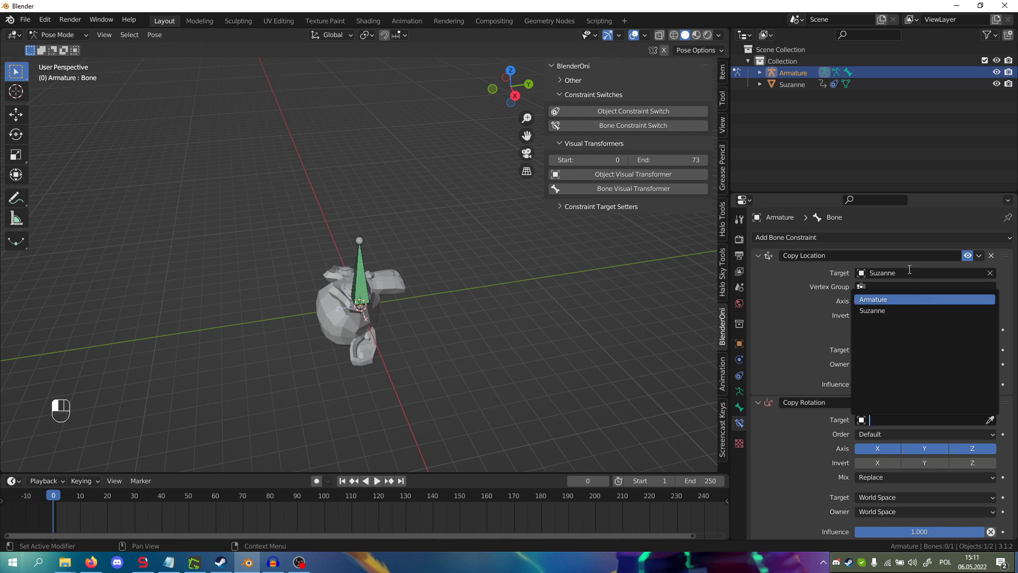
key("Return")
middle_click_drag(359, 251, 382, 265)
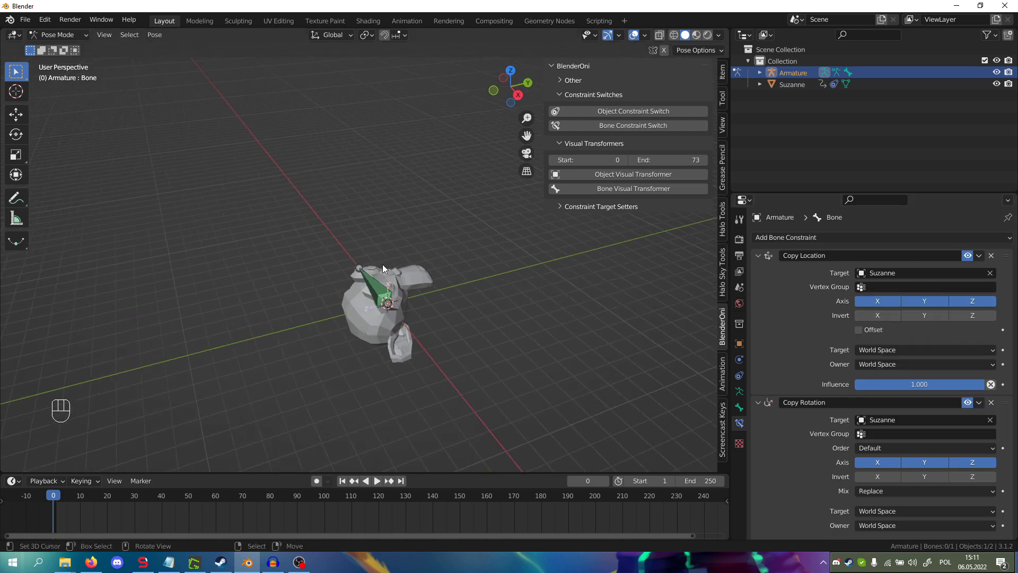
- Return to Object Mode, add an Arrows empty at the origin and scale it up to about 5.713
left_click(66, 37)
left_click(61, 48)
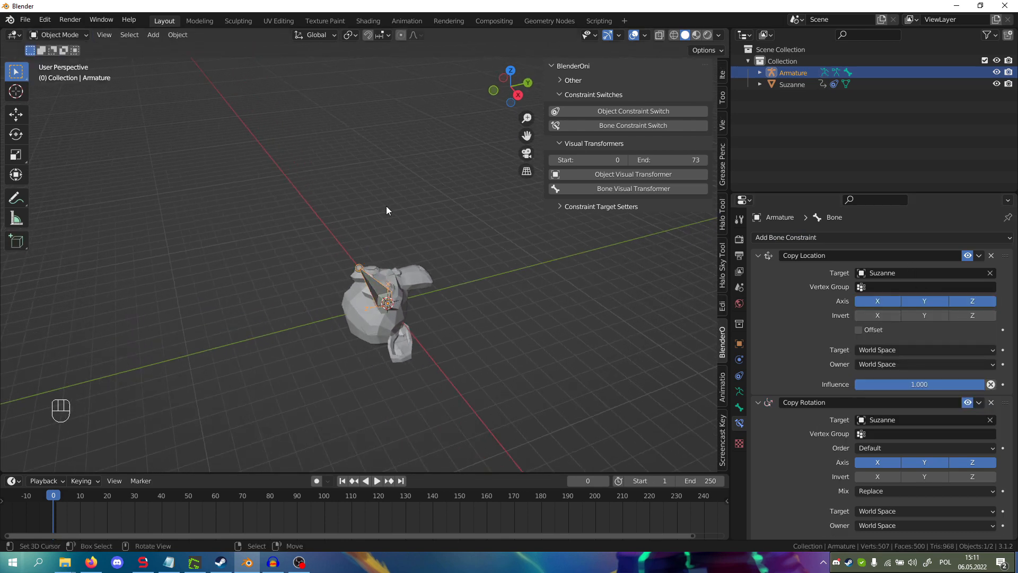
key("shift+a")
mouse_move(387, 206)
left_click(450, 218)
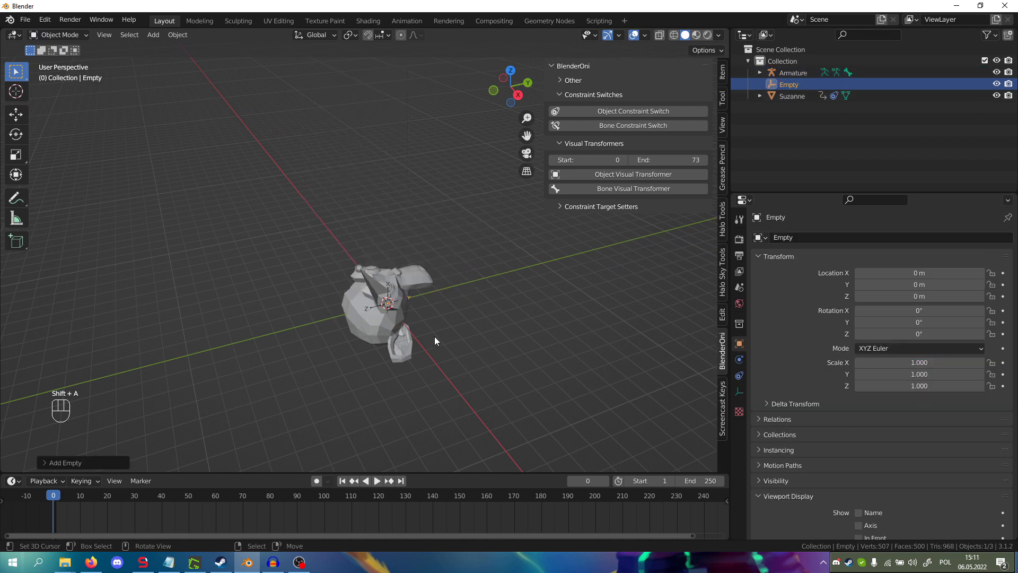
key("s")
left_click(717, 317)
- Put the armature back in Pose Mode and add a second Copy Rotation constraint targeting the Empty to its bone
middle_click_drag(422, 286, 368, 298)
left_click(368, 298)
left_click(72, 36)
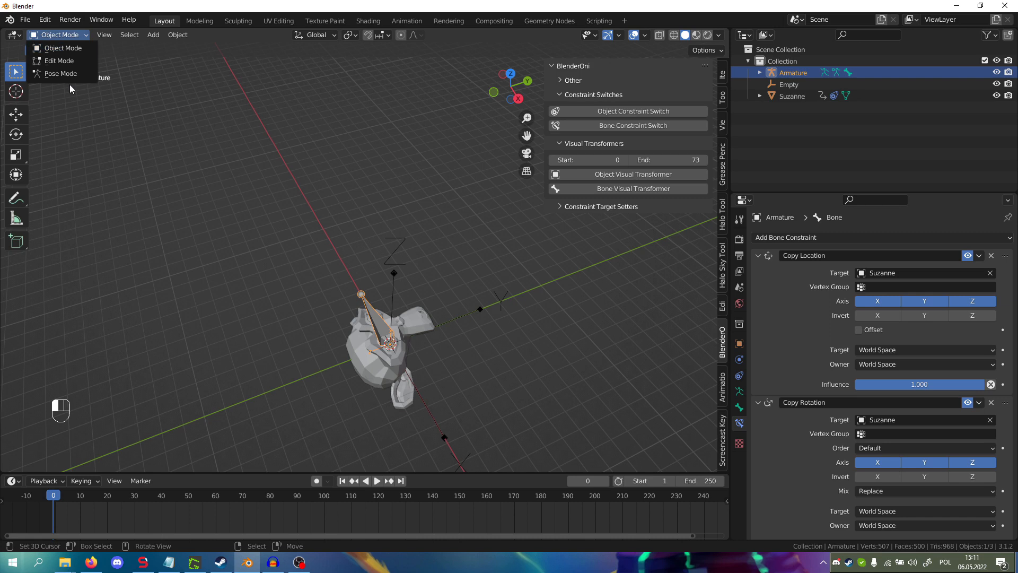
left_click(66, 74)
middle_click_drag(467, 260, 431, 266)
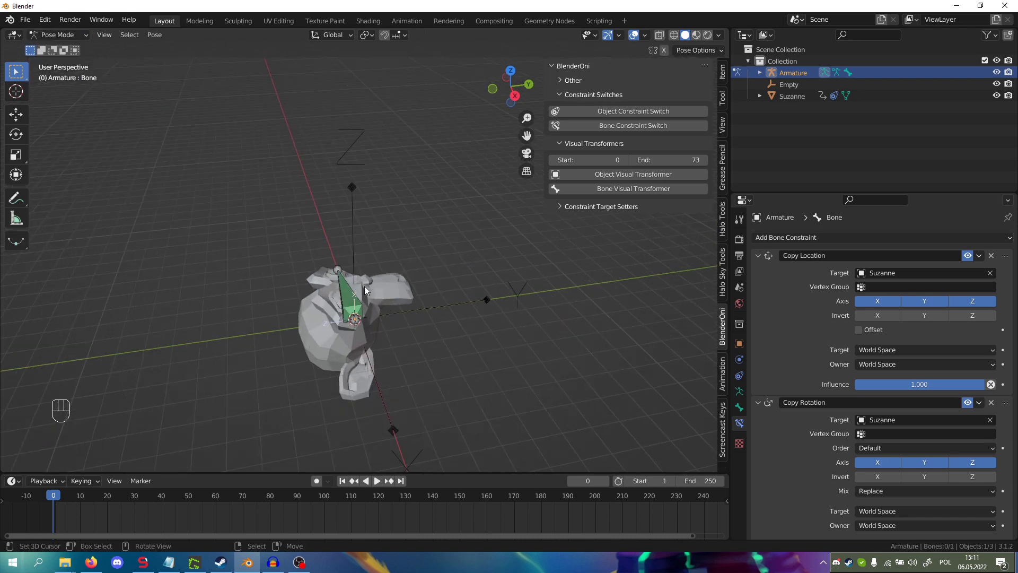
scroll(831, 358, "down", 1)
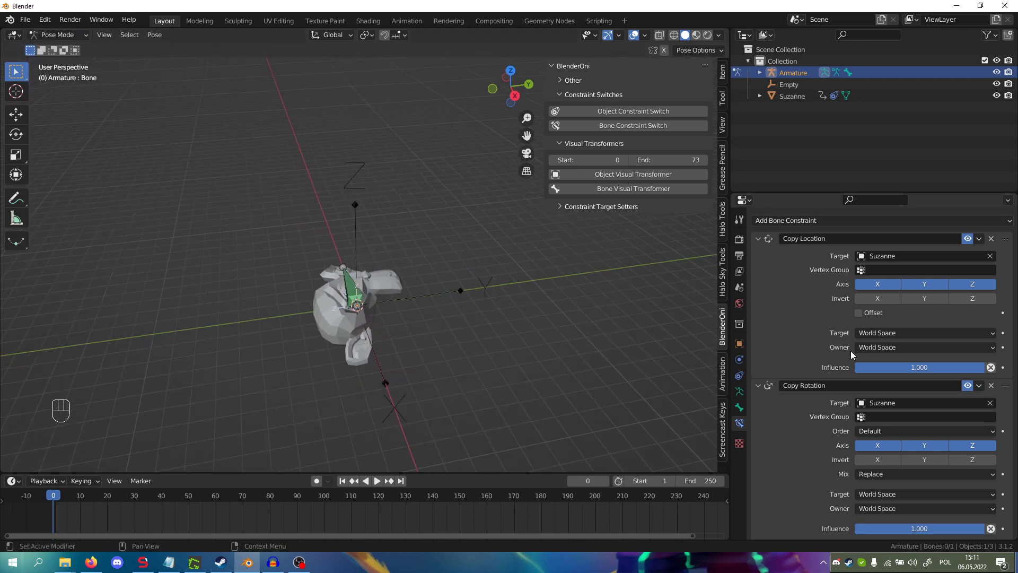
left_click(853, 221)
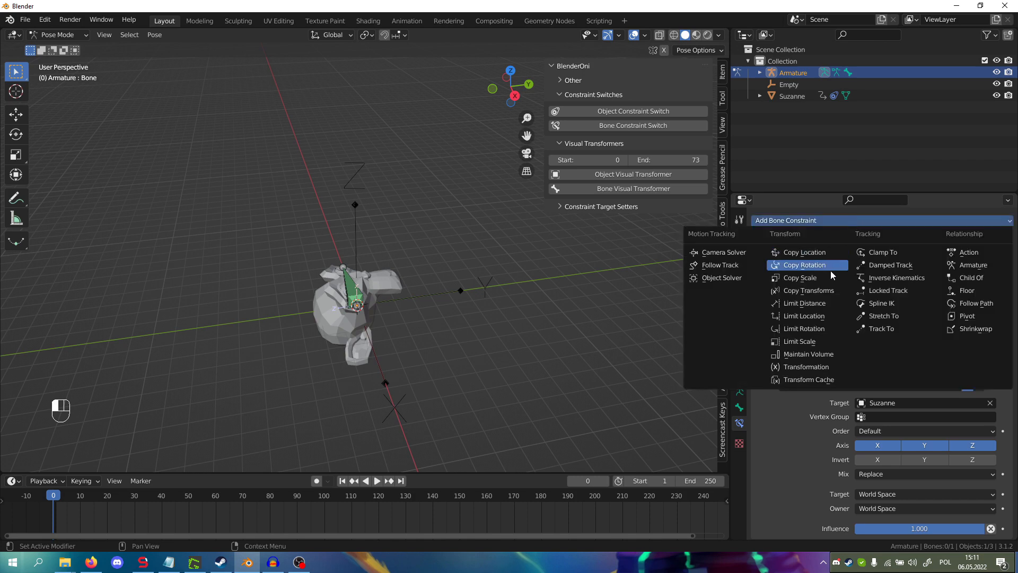
left_click(356, 295)
middle_click_drag(357, 295, 709, 306)
scroll(902, 398, "down", 7)
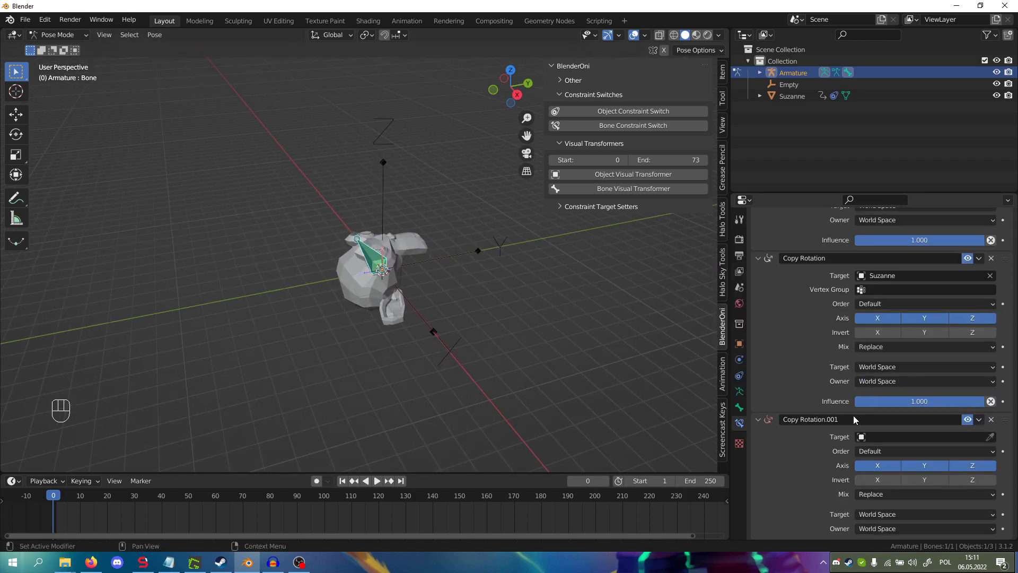
left_click(991, 417)
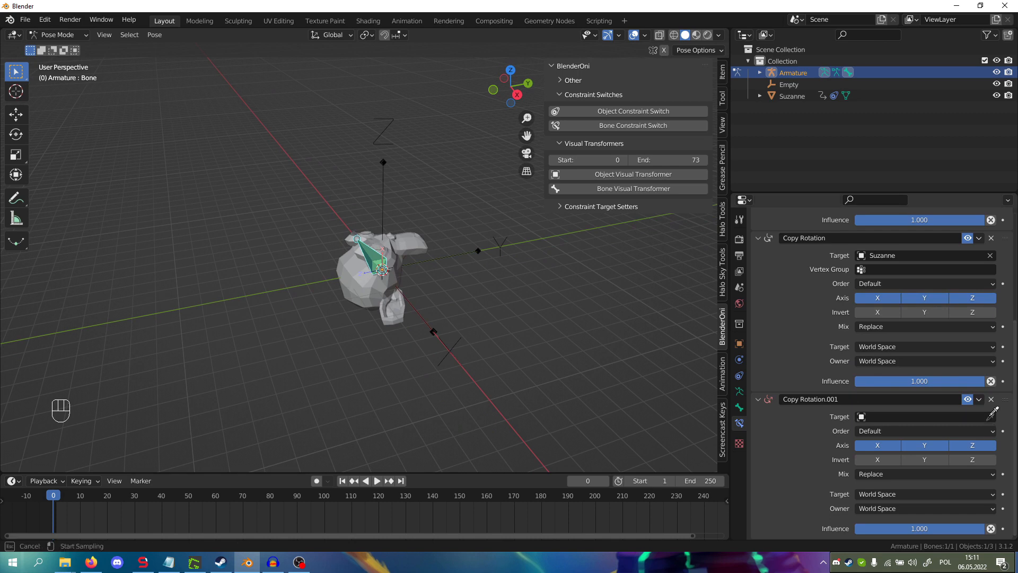
left_click(379, 210)
- Set the second Copy Rotation constraint's Mix mode to After Original and deselect the bone
left_click(877, 474)
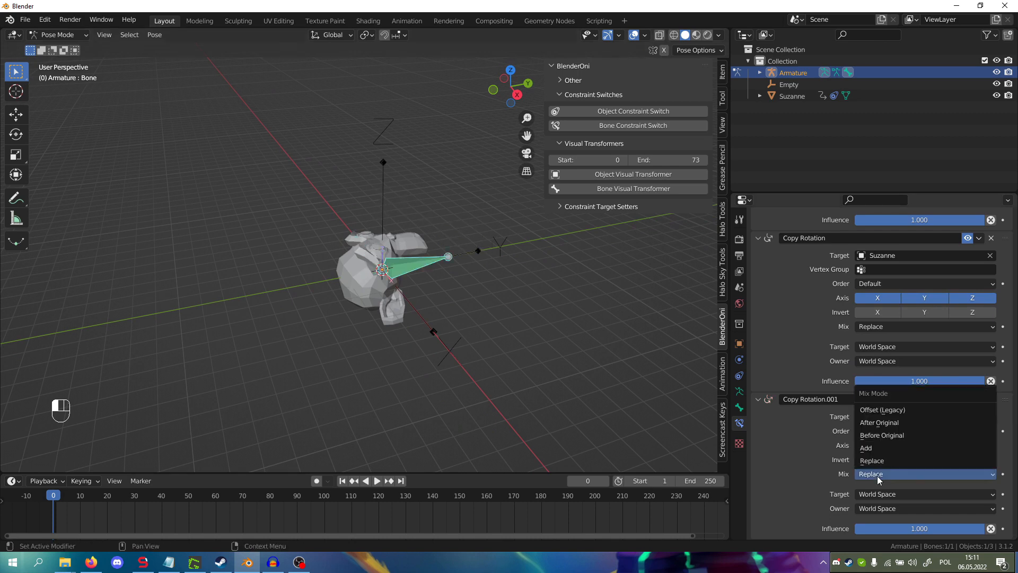
left_click(884, 425)
left_click(478, 260)
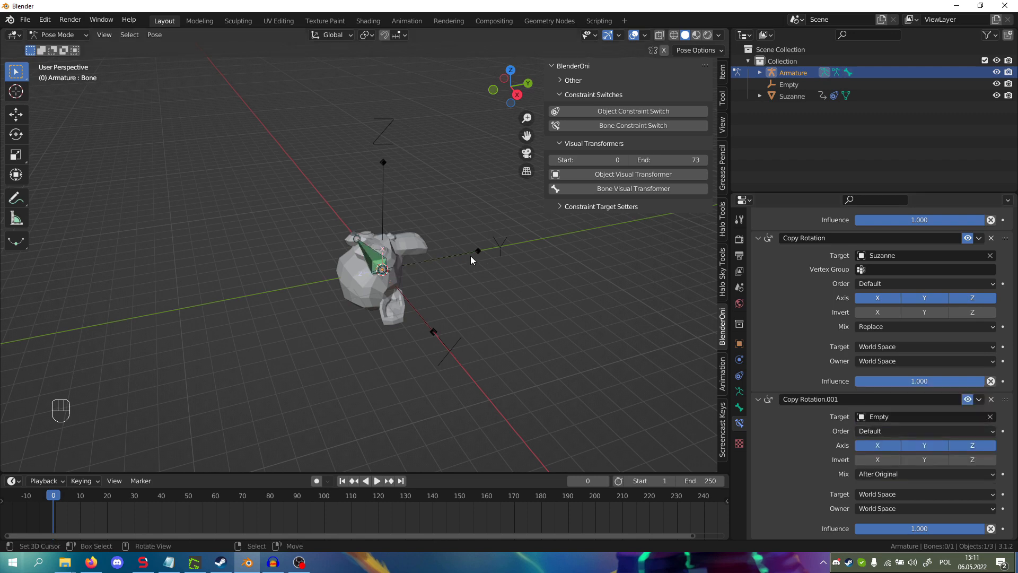
- In Object Mode, rotate the Empty -90° about the global Z axis and scrub to frame 101 to check the bone's motion
left_click(58, 35)
left_click(50, 46)
left_click(464, 256)
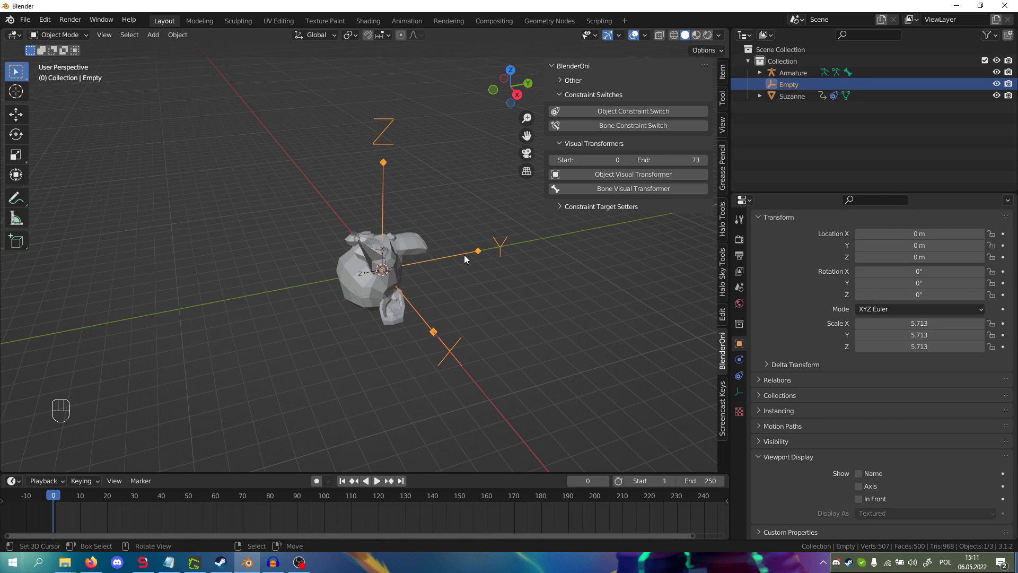
key("r")
key("z")
key("KP_Subtract")
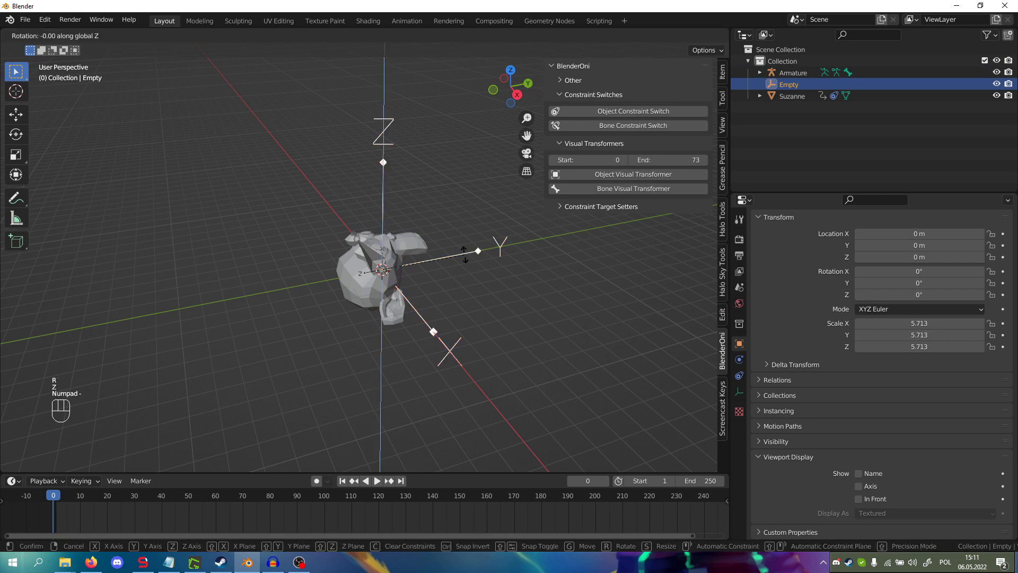
key("KP_9")
key("KP_0")
key("KP_Enter")
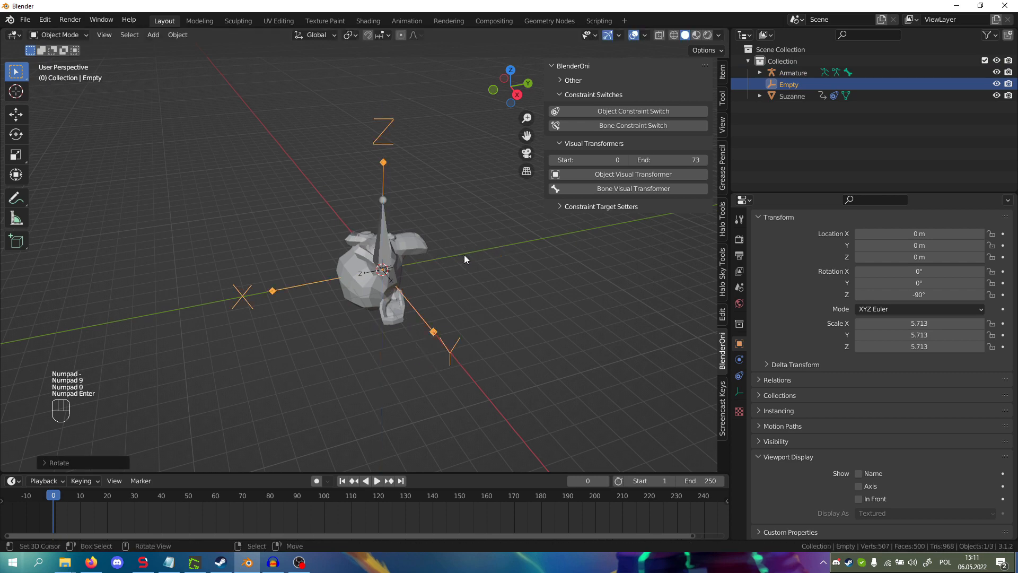
left_click_drag(97, 517, 327, 504)
key("KP_Decimal")
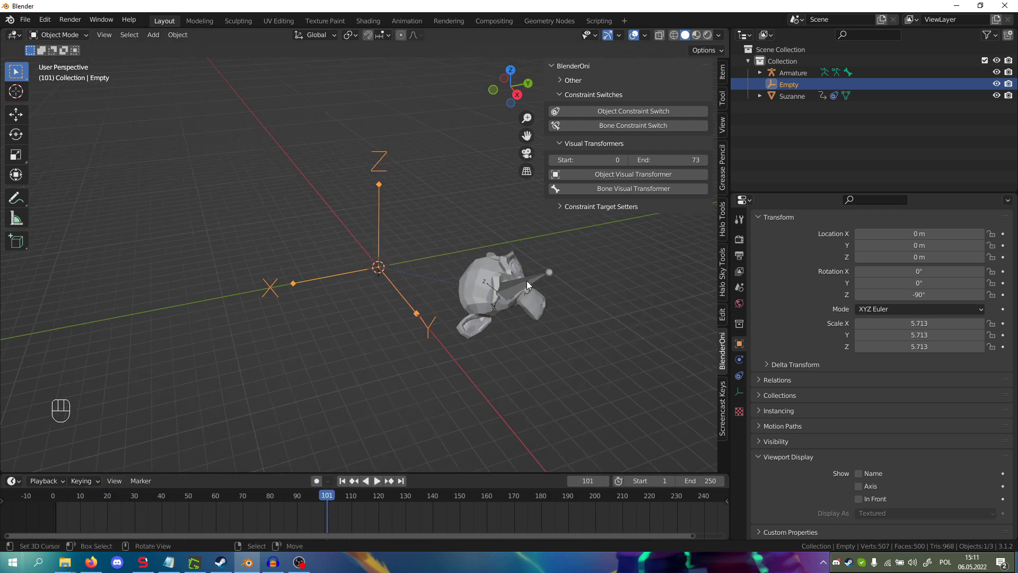
- Select the armature, enter Pose Mode, select its bone and move the timeline to frame 71
left_click(498, 277)
middle_click_drag(498, 277, 459, 281, "shift")
left_click(58, 34)
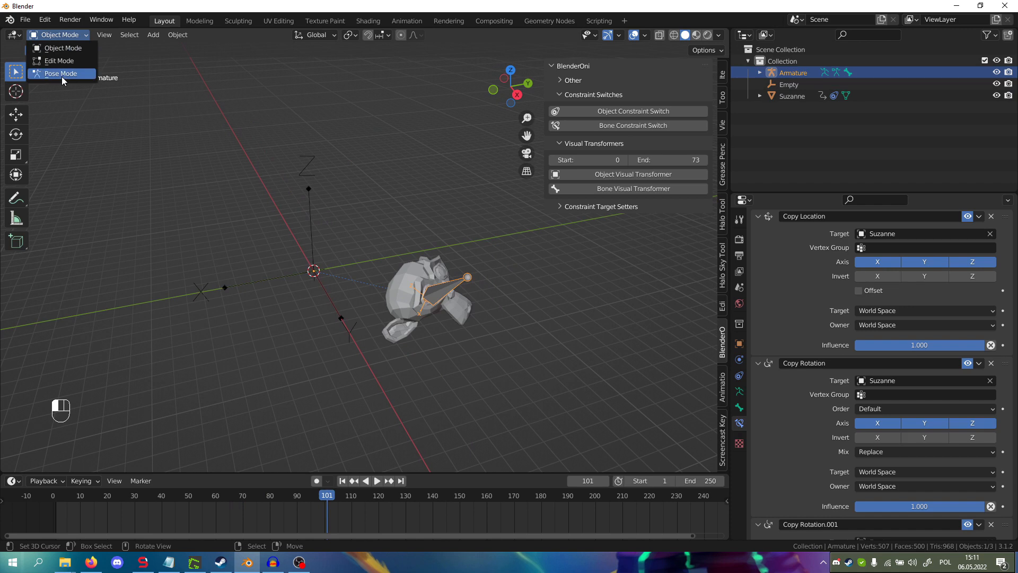
left_click(63, 77)
middle_click_drag(314, 271, 333, 258)
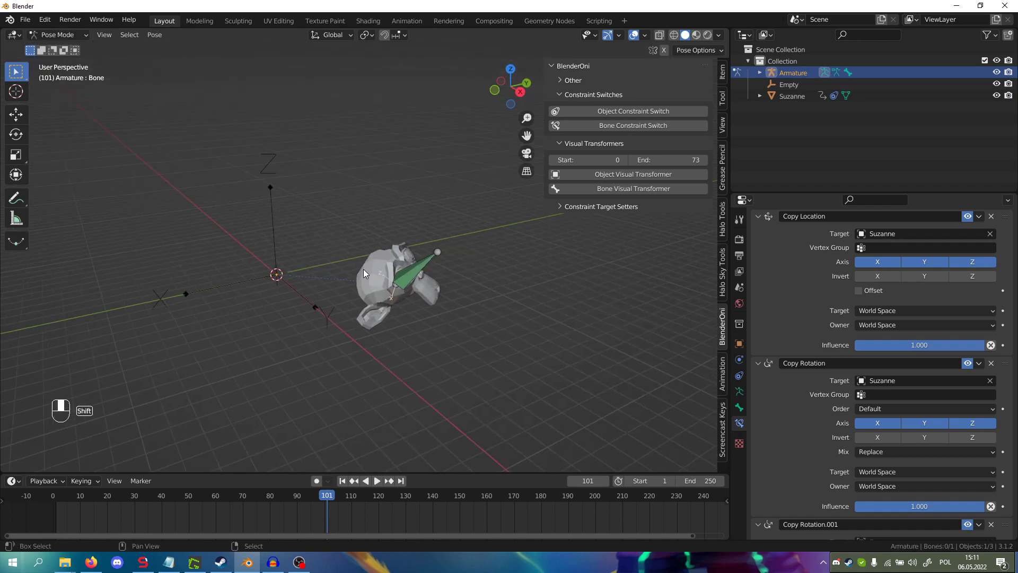
right_click(411, 274)
middle_click_drag(450, 272, 394, 277, "shift")
scroll(396, 289, "up", 3)
left_click_drag(224, 502, 245, 503)
- Apply the visual transform to the bone's pose and insert a Location & Rotation keyframe for it at frame 73
key("ctrl+a")
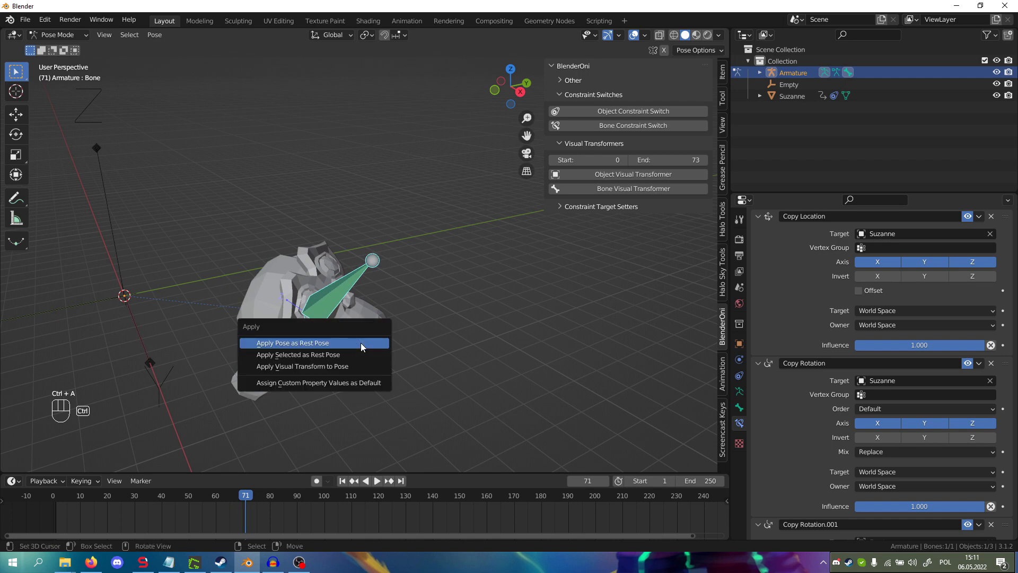
left_click(351, 373)
left_click_drag(244, 518, 259, 508)
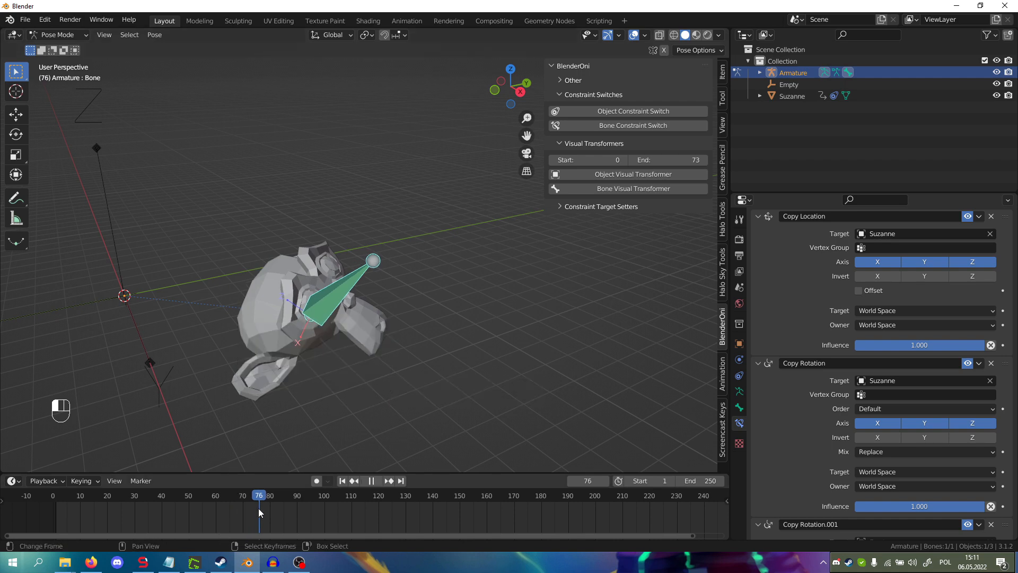
key("ctrl+a")
left_click(295, 406)
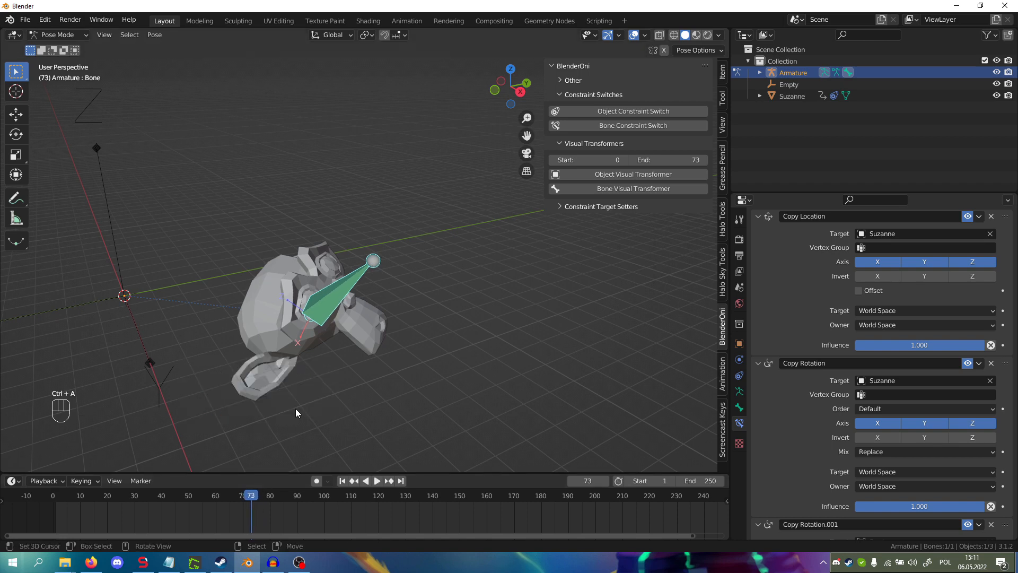
key("i")
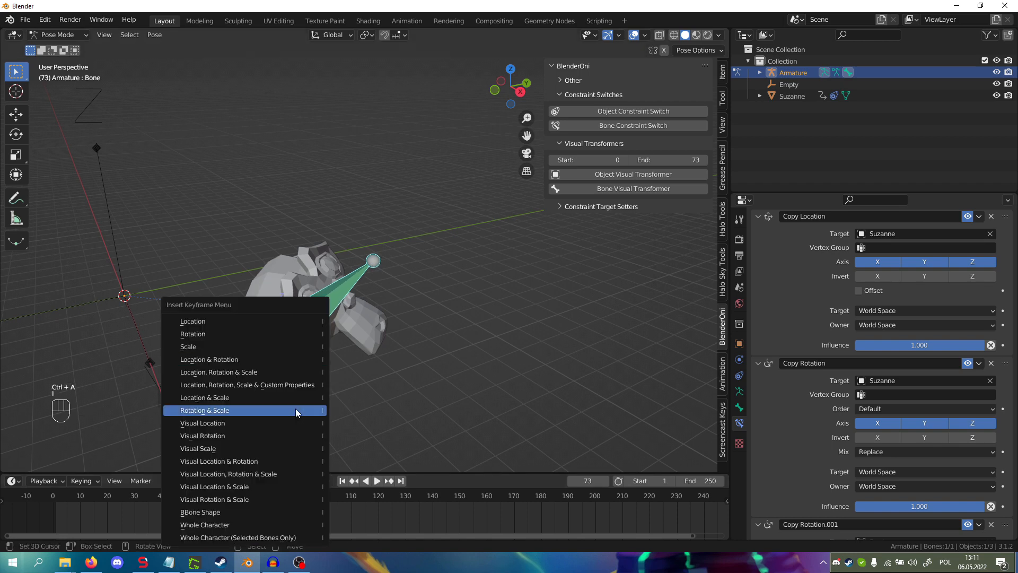
left_click(283, 359)
- Switch off the bone's constraints with Bone Constraint Switch, scrub to check the keyed pose, and undo back to the unkeyed, constrained bone
scroll(256, 381, "down", 3)
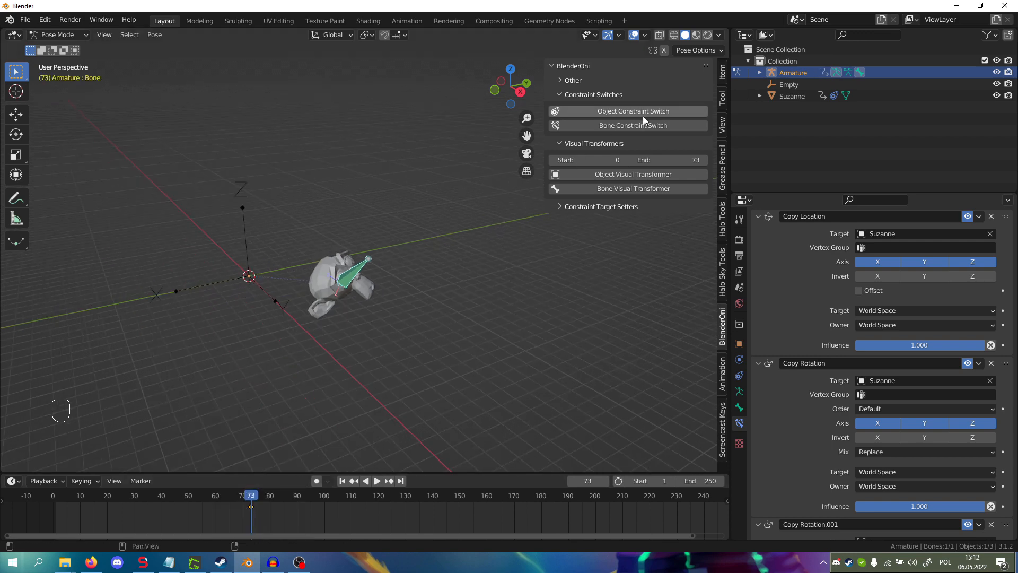
scroll(412, 200, "up", 4)
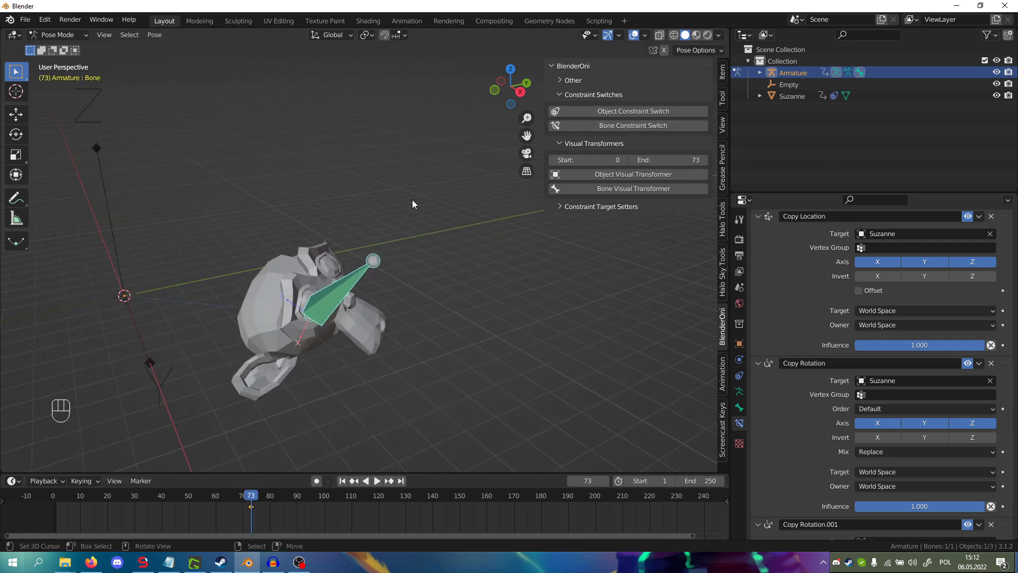
left_click(584, 127)
mouse_move(231, 518)
left_mouse_down()
mouse_move(128, 511)
mouse_move(248, 509)
left_mouse_up()
key("ctrl+z")
key("ctrl+z")
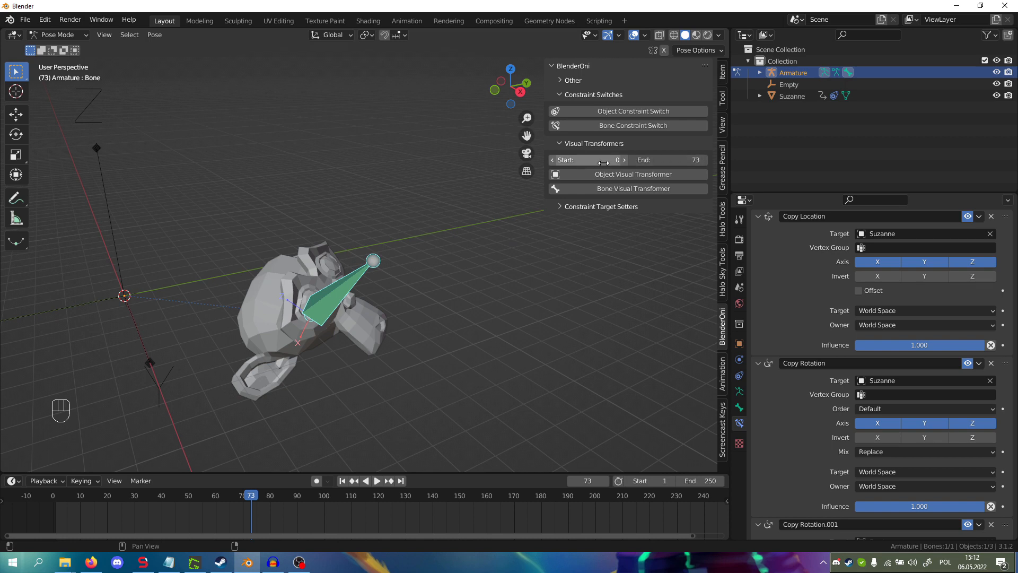
- Bake the bone's motion over frames 0 to 73 with Bone Visual Transformer, and disable its constraints with Bone Constraint Switch
left_click(599, 190)
left_click_drag(204, 524, 259, 504)
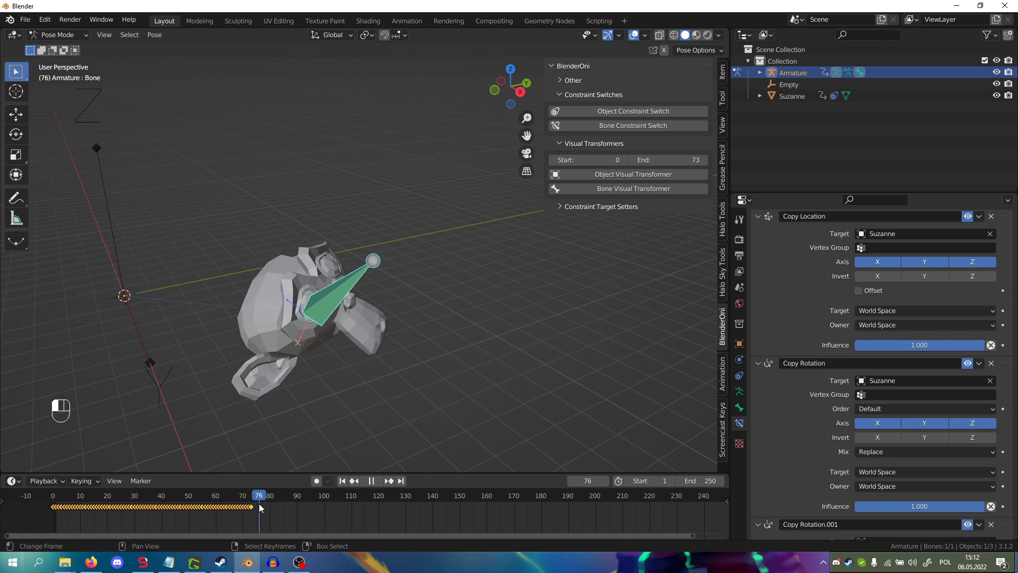
left_click(597, 125)
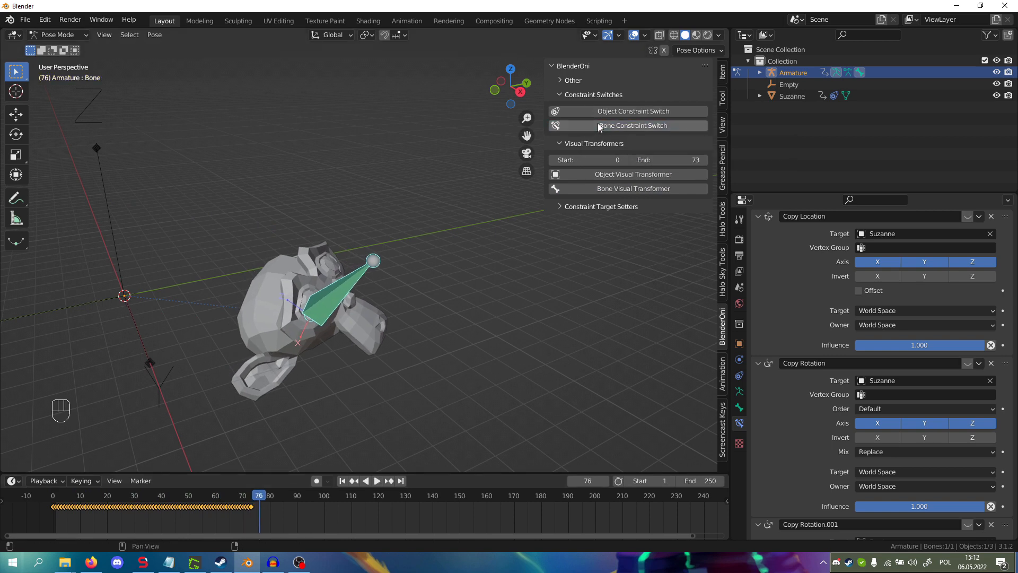
left_click_drag(267, 501, 75, 520)
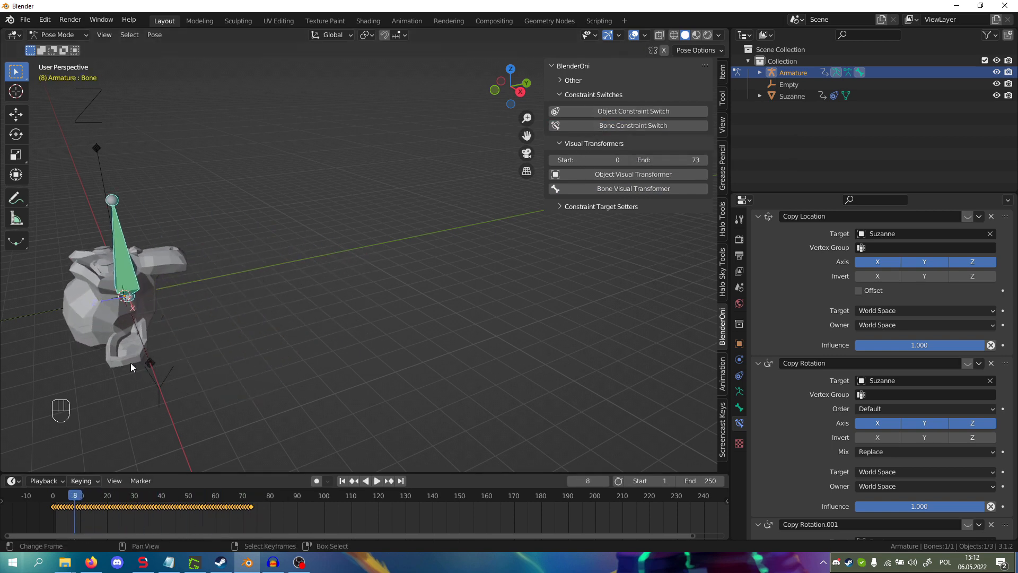
- In Object Mode, delete Suzanne and the Empty, and scrub the timeline to check the baked bone animation
left_click(53, 35)
left_click(53, 48)
key("KP_Decimal")
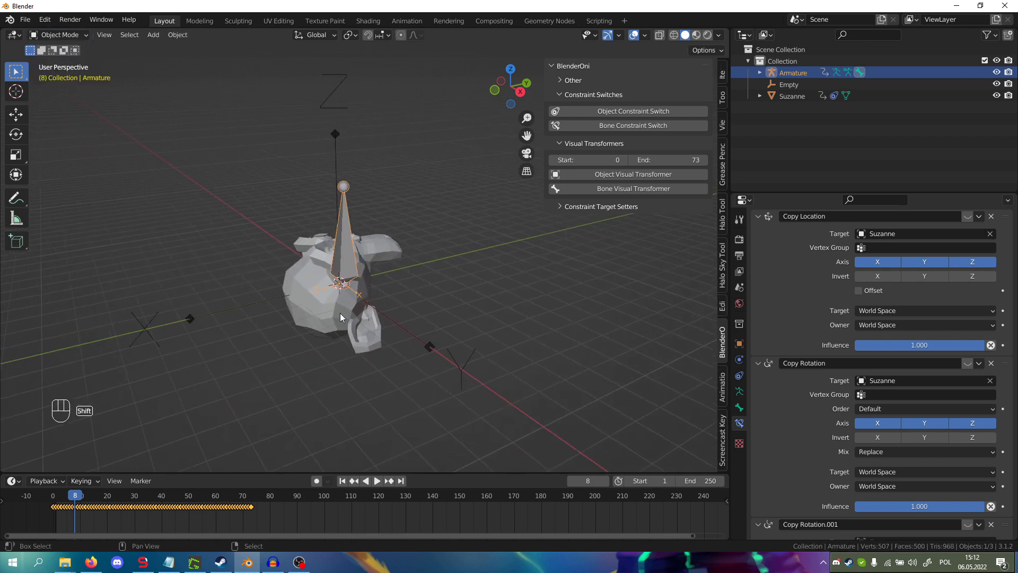
left_click(335, 319)
key("x")
left_click(337, 319)
left_click(392, 330)
key("x")
left_click(393, 330)
left_click_drag(89, 504, 216, 508)
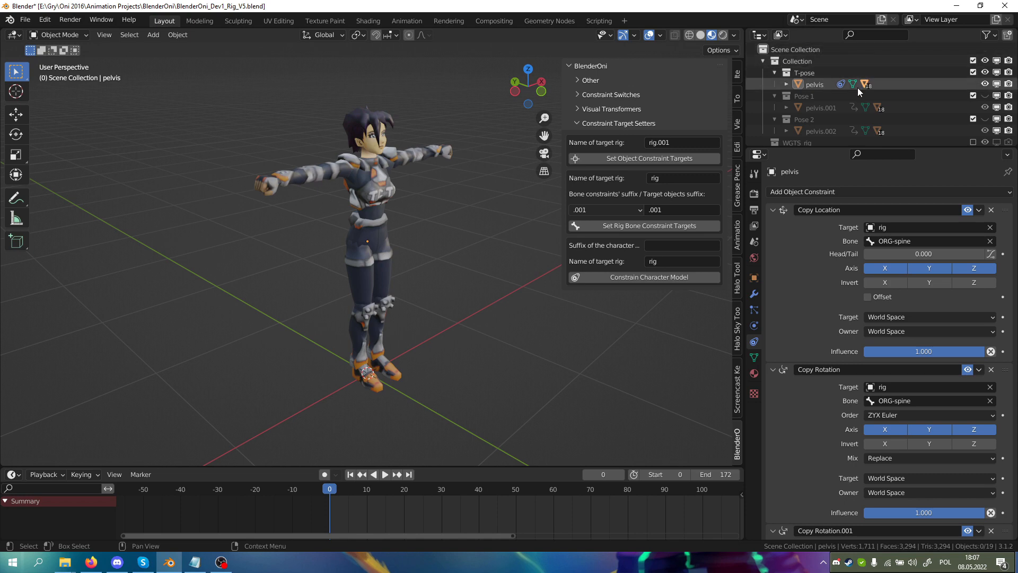
- Examine the object constraints of the character's chest and pelvis in the BlenderOni_Dev1_Rig_V3 file
left_click(364, 183)
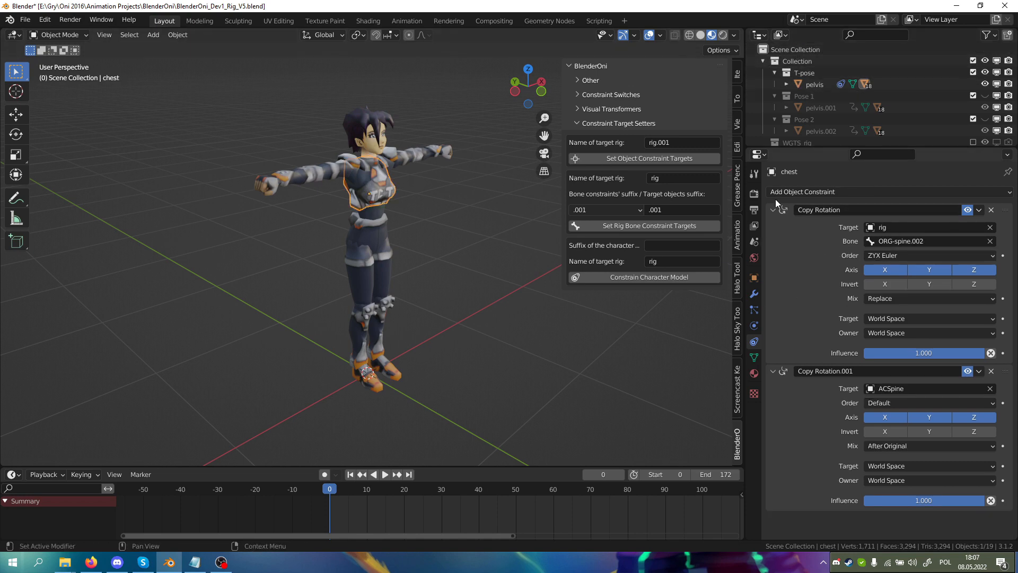
left_click(359, 240)
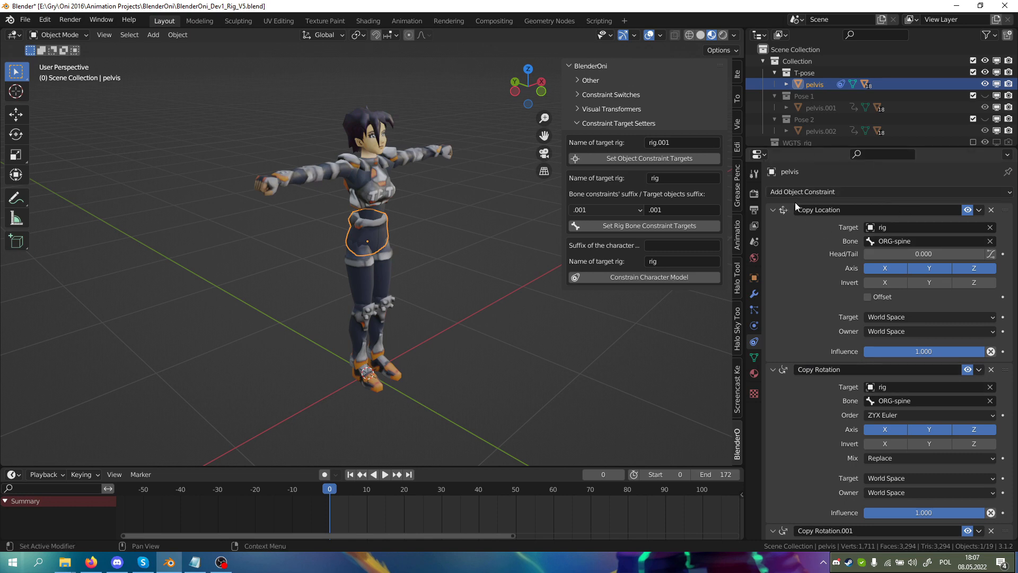
- Unhide the character's rig armature, duplicate it in place, and hide the original rig
scroll(824, 103, "down", 5)
scroll(824, 103, "down", 4)
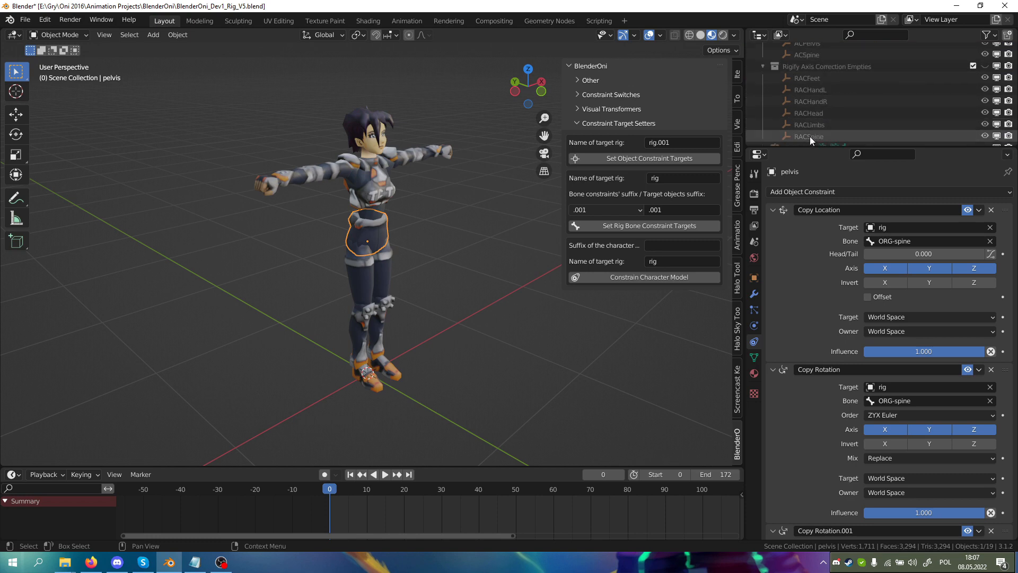
left_click(788, 137)
left_click(985, 135)
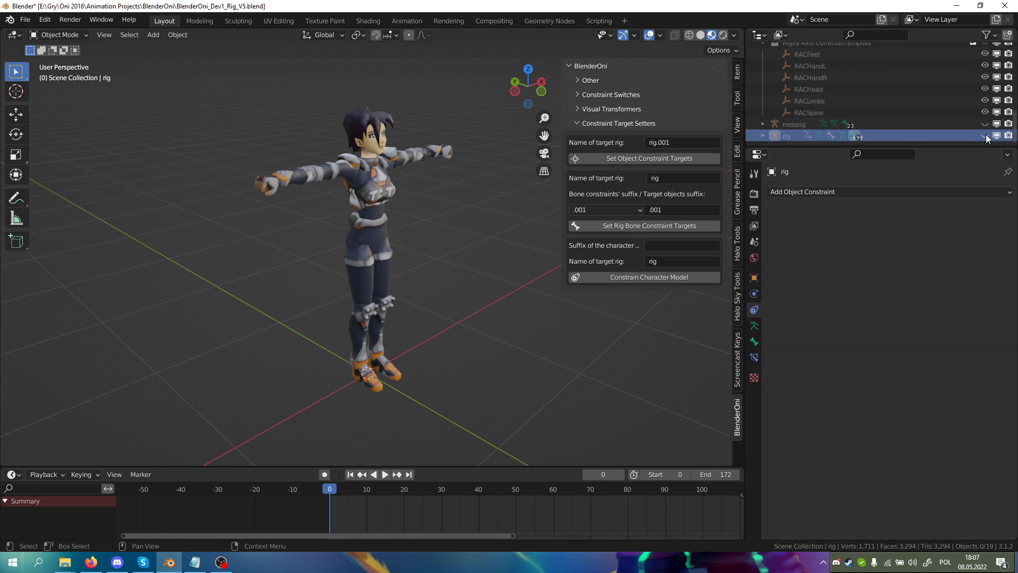
left_click(410, 217)
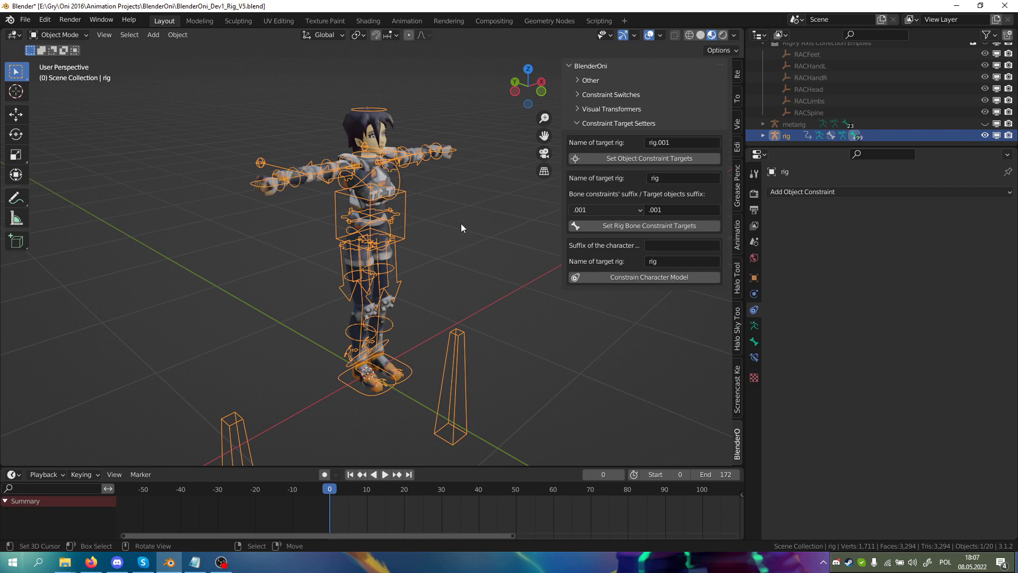
key("shift+d")
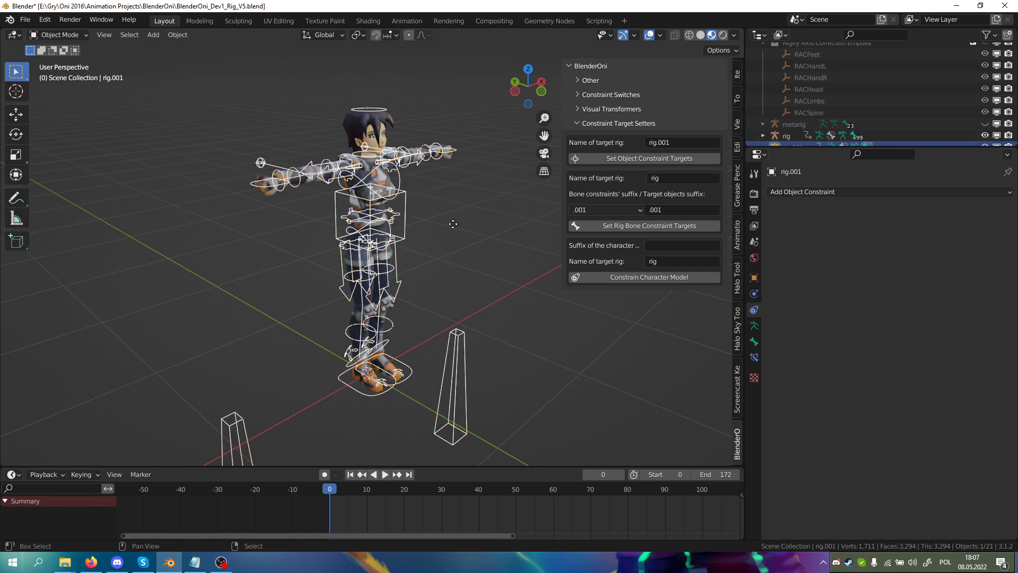
key("Escape")
left_click(985, 124)
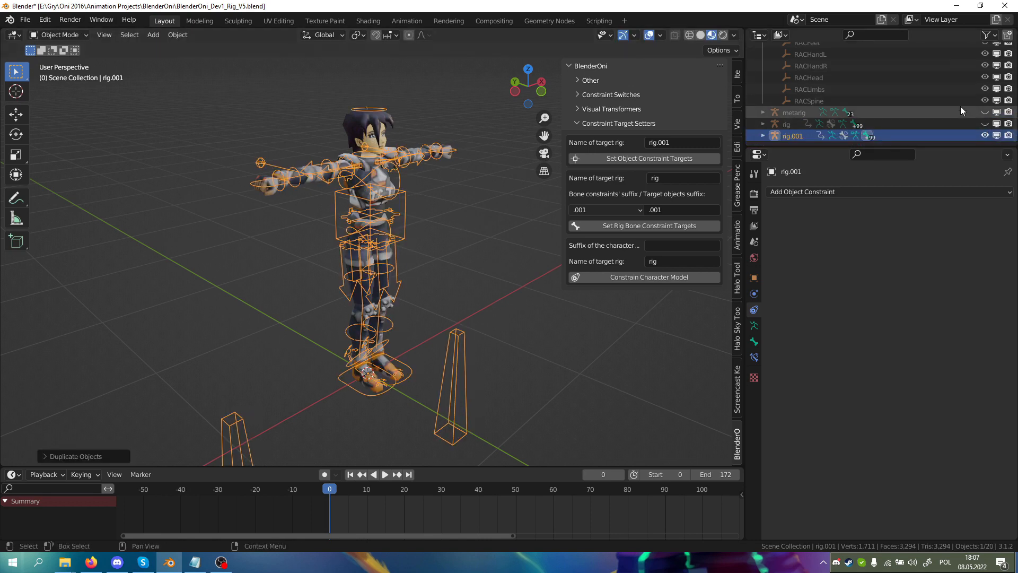
- Select the whole pelvis hierarchy of the T-pose model and set its object constraint targets to rig.001
scroll(907, 81, "up", 10)
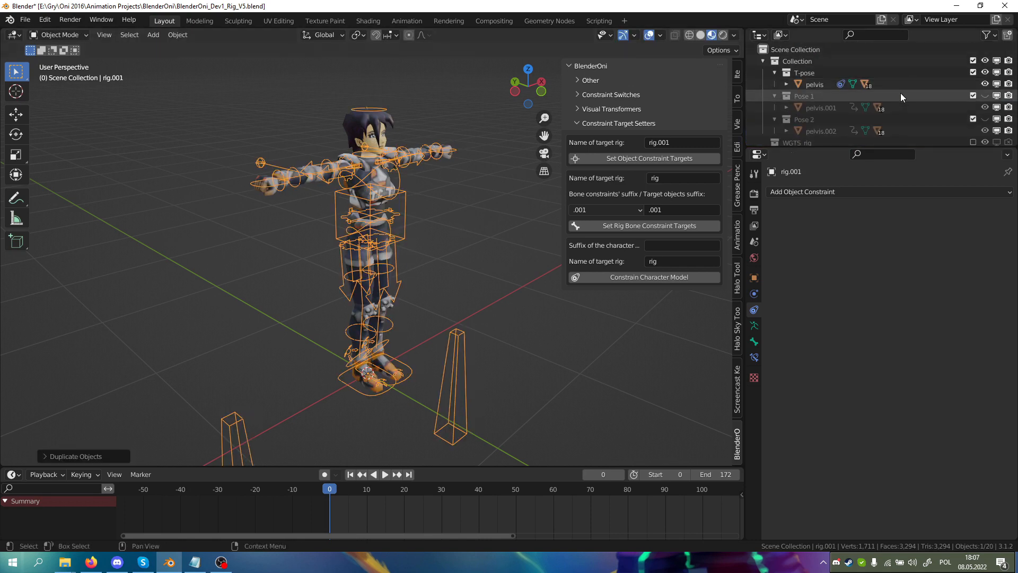
left_click(891, 83)
right_click(891, 82)
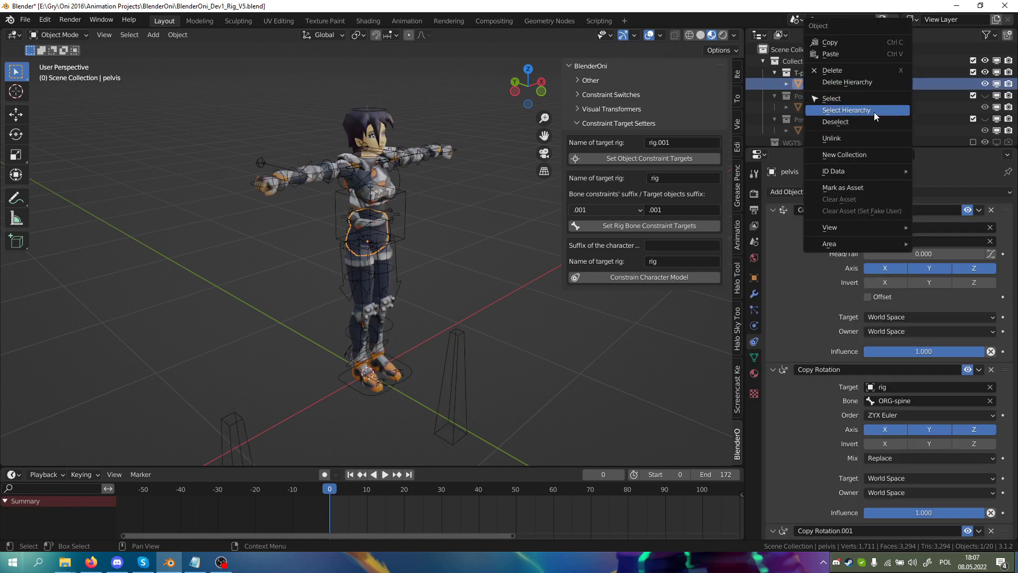
left_click(874, 112)
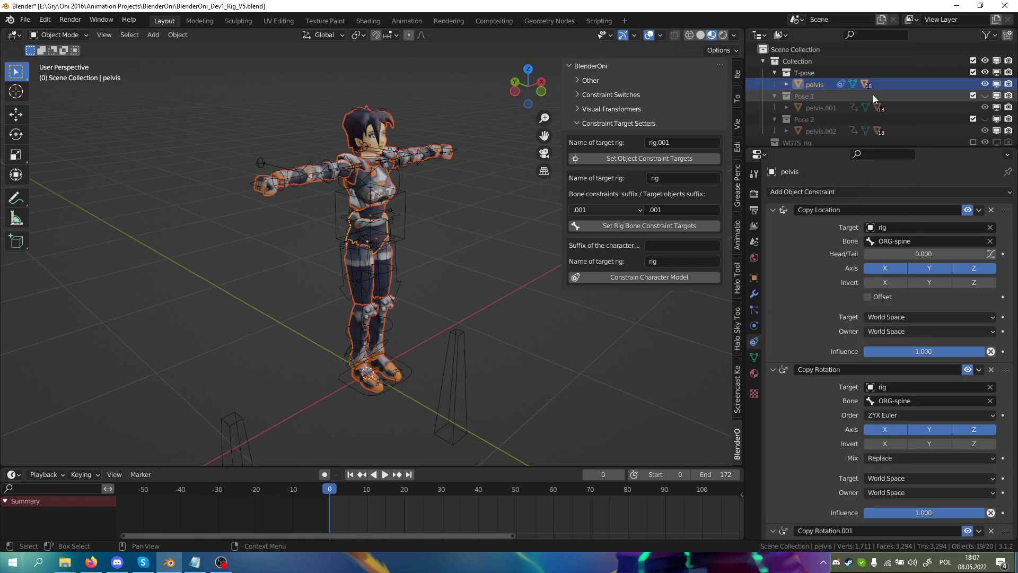
left_click(689, 161)
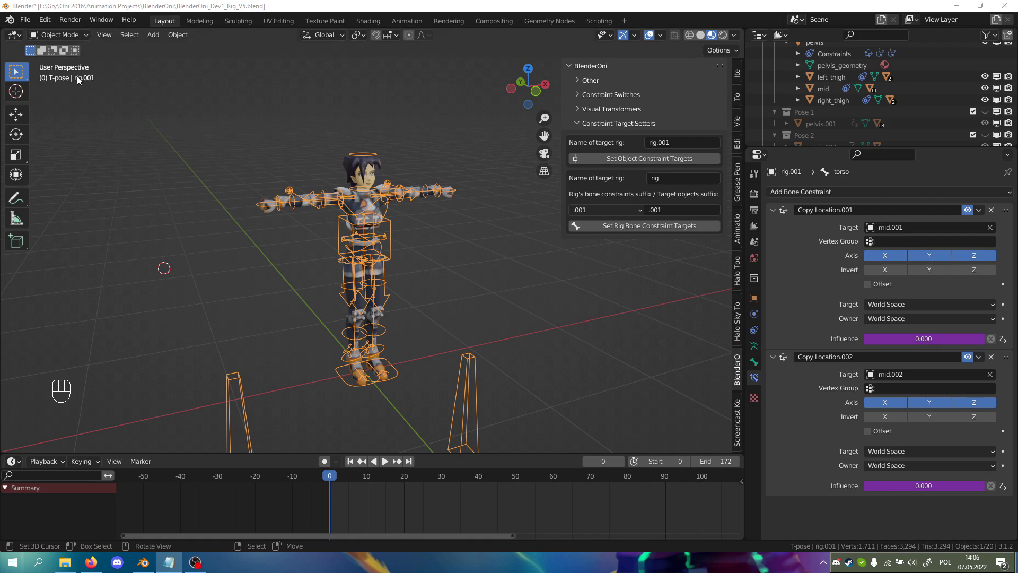
- Put rig.001 in Pose Mode and examine the constraints on its bones
left_click(62, 31)
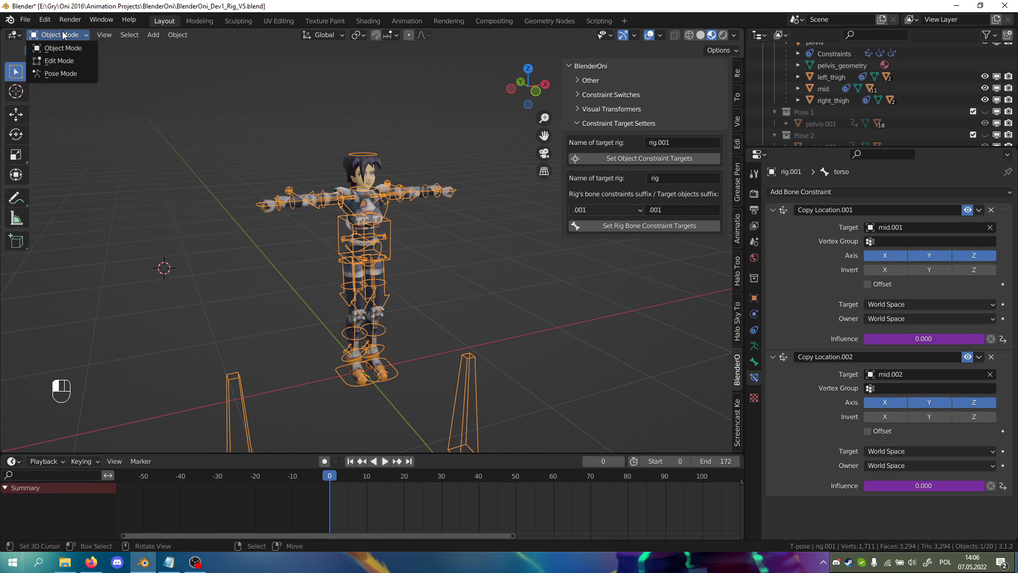
left_click(84, 75)
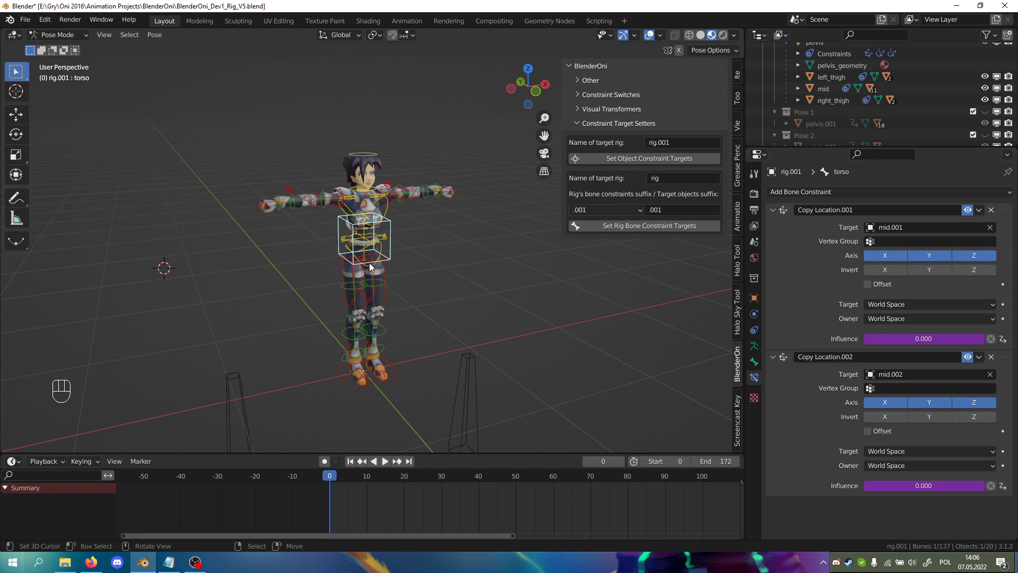
left_click(390, 210)
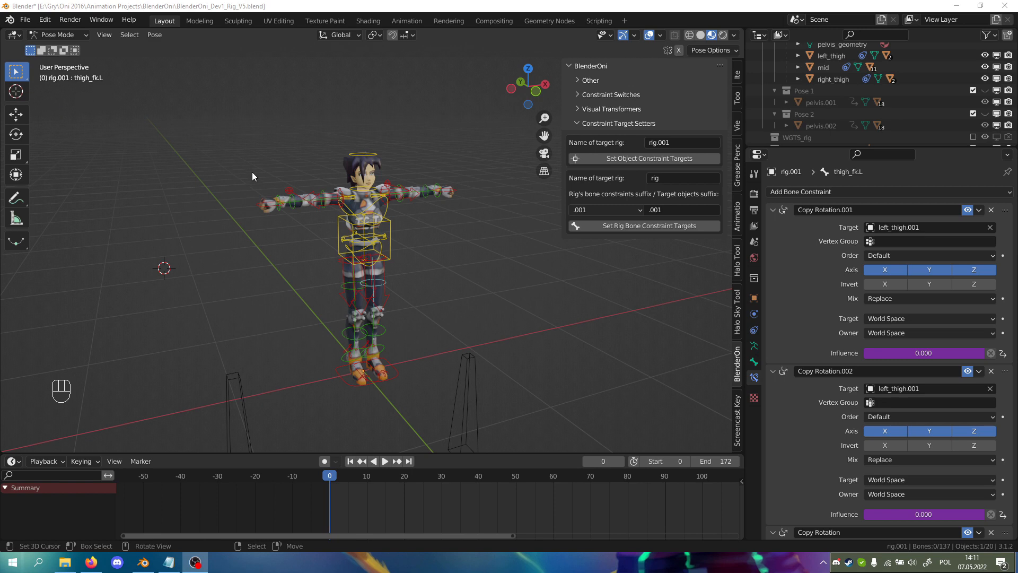
- For the rig bone constraint targets, set the target rig name to rig.001 and the bone constraints' suffix to .002
left_click(680, 178)
type(".001")
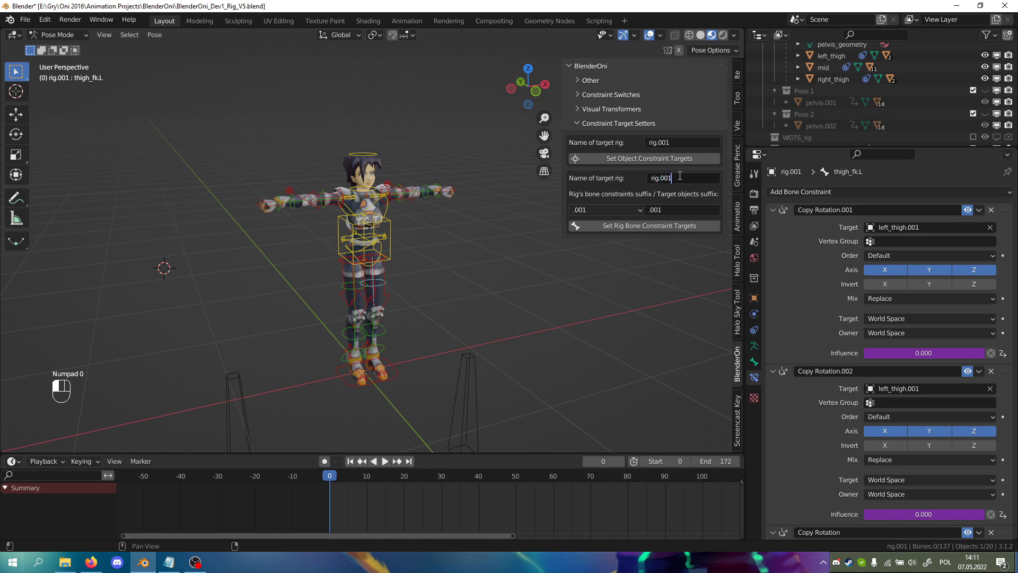
key("Return")
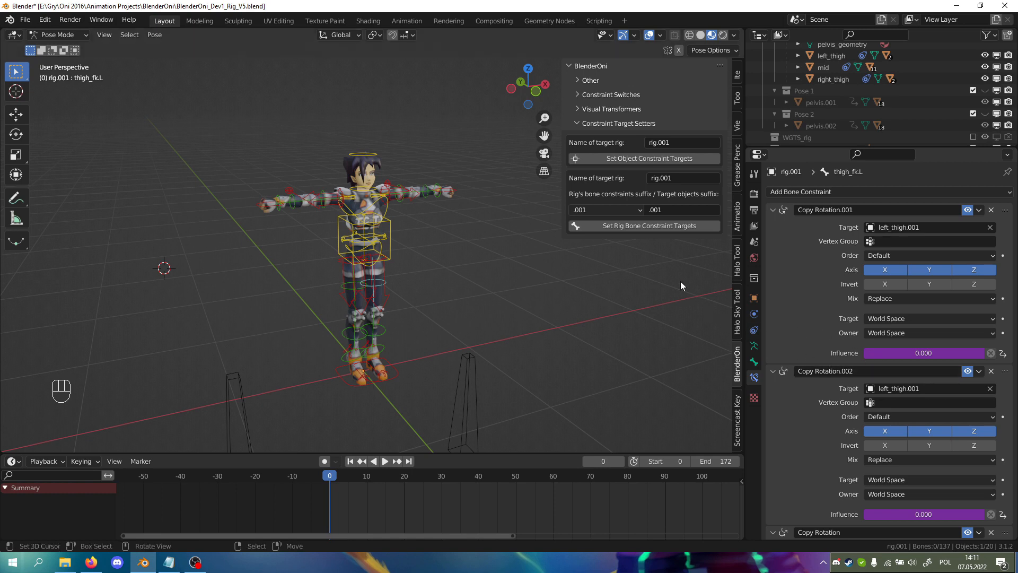
left_click(597, 209)
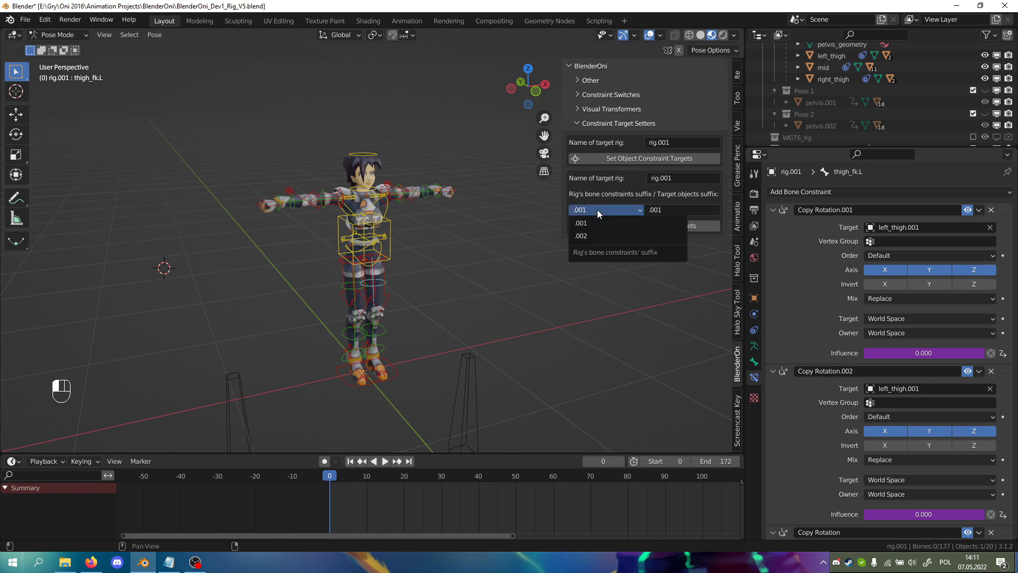
left_click(588, 237)
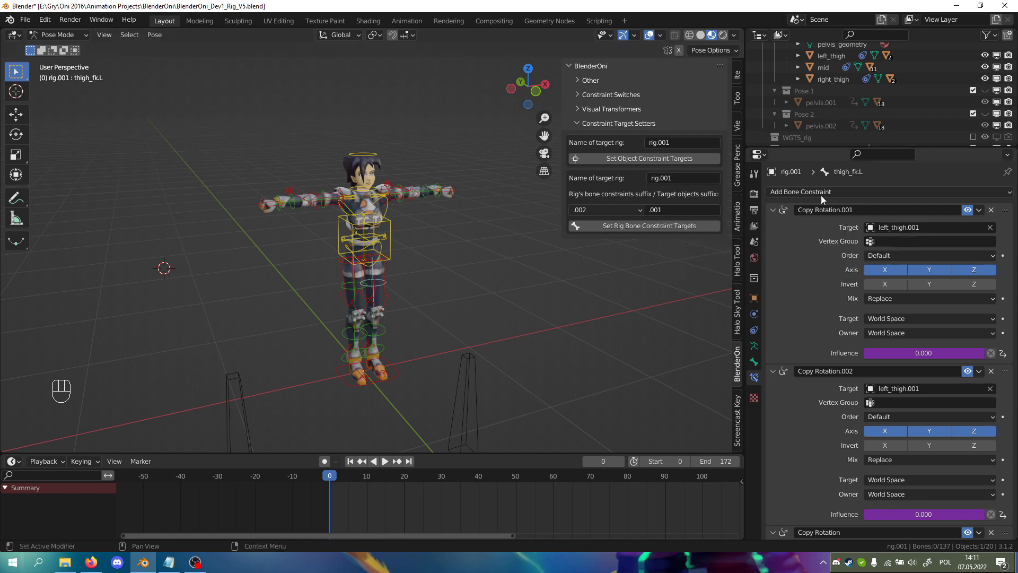
- Clear the target objects' suffix and run Set Rig Bone Constraint Targets to point the .002 constraints at the unsuffixed T-pose objects
scroll(848, 98, "up", 3)
scroll(850, 97, "down", 1)
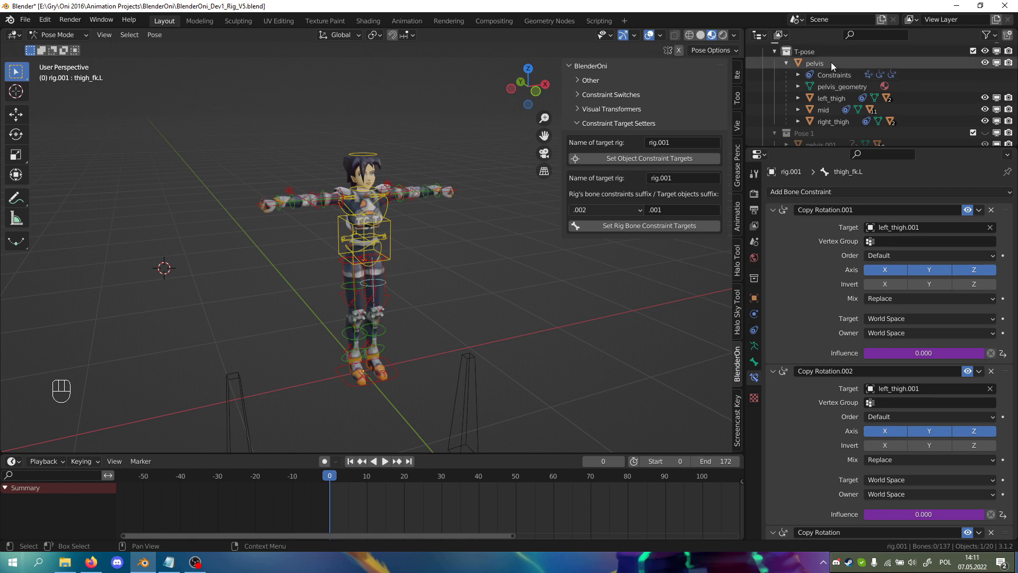
left_click(695, 210)
key("BackSpace")
left_click(687, 202)
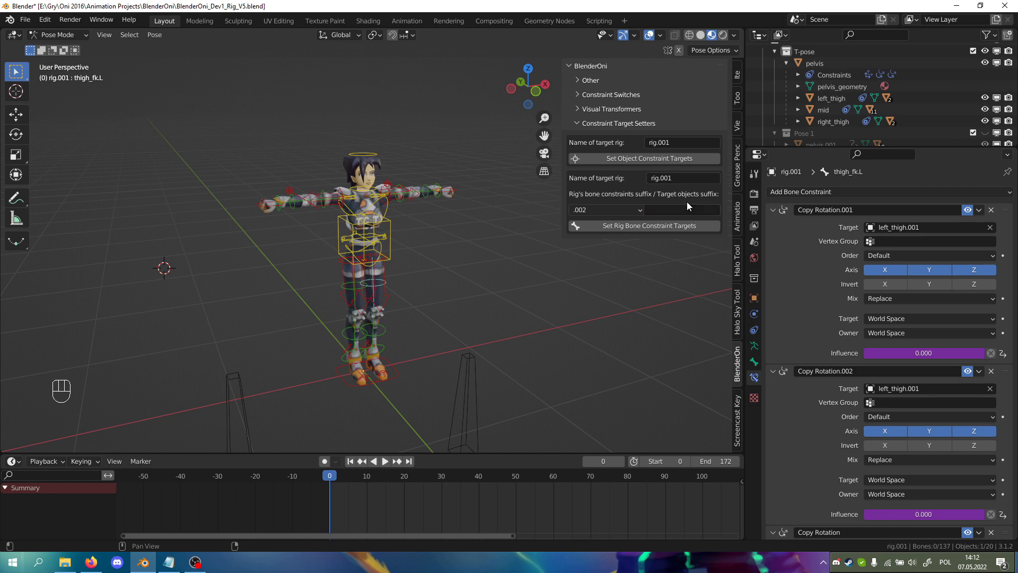
left_click(670, 226)
- Expand the pelvis.001 hierarchy in the Pose 1 collection and compare its object name suffixes with the target objects' suffix setting
left_click(683, 209)
scroll(817, 113, "down", 2)
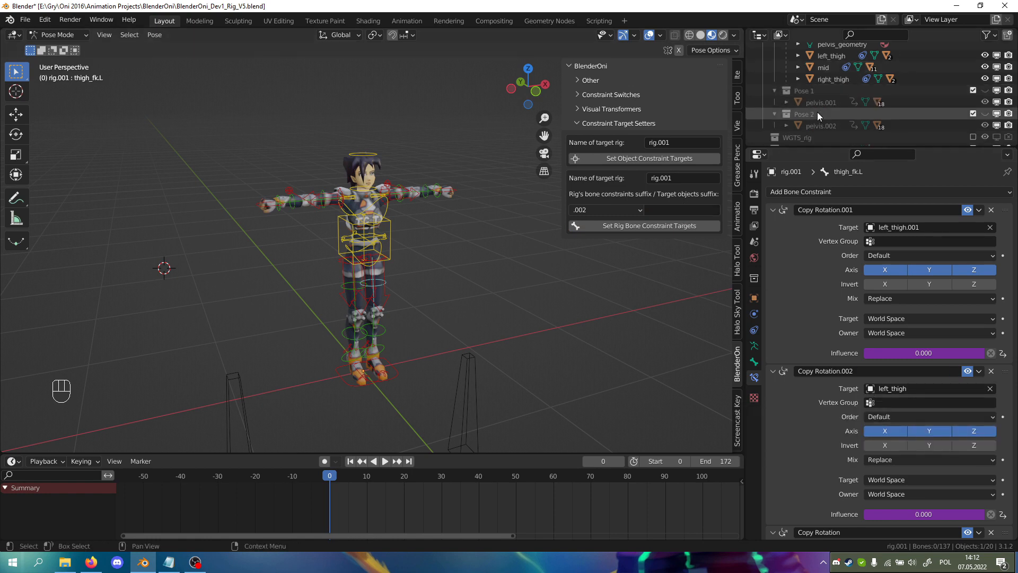
left_click(787, 103)
scroll(822, 122, "down", 1)
left_click(703, 209)
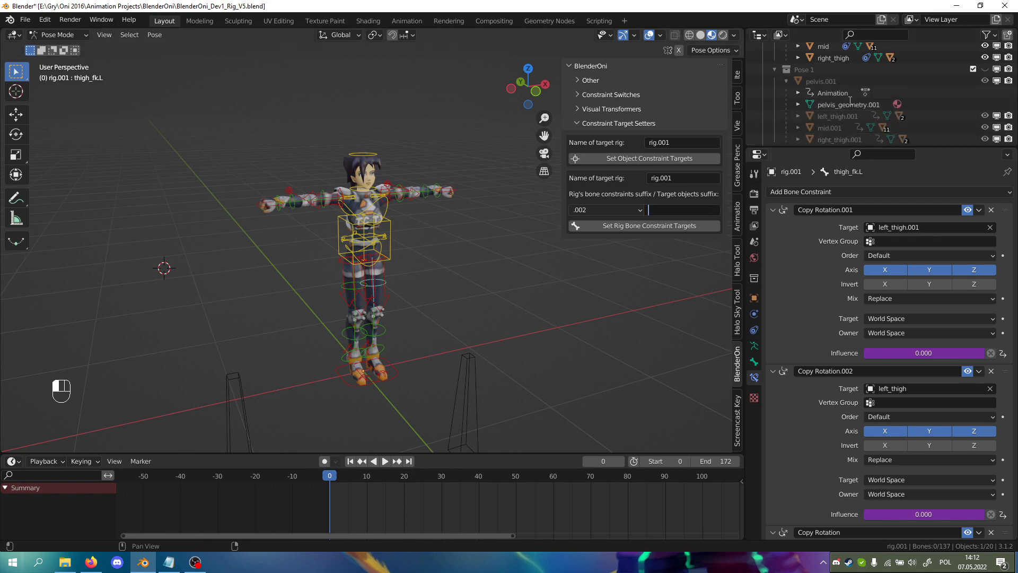
left_click(843, 82)
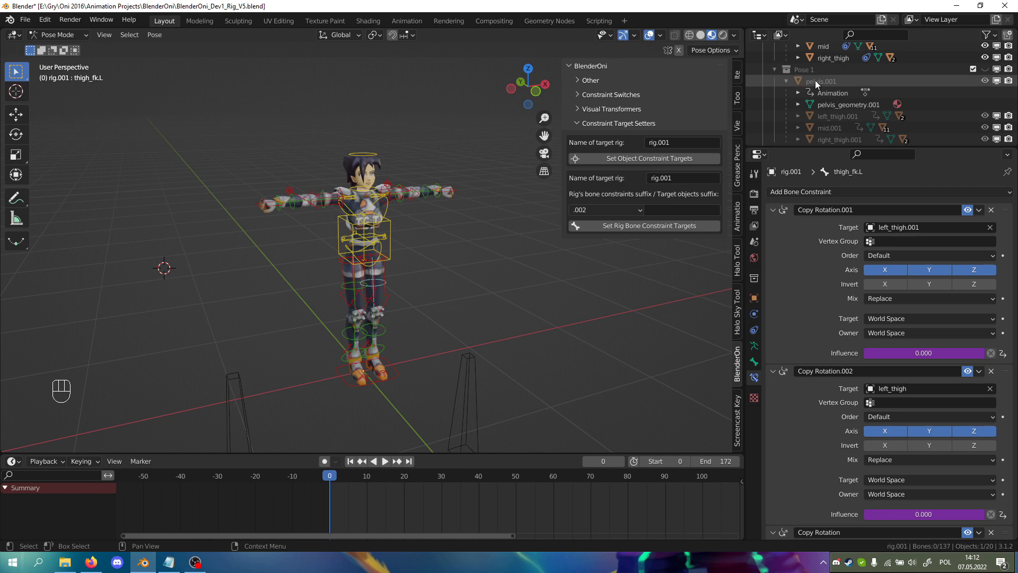
- Set the target objects' suffix to .001 and run Set Rig Bone Constraint Targets for the .002 bone constraints
left_click(706, 208)
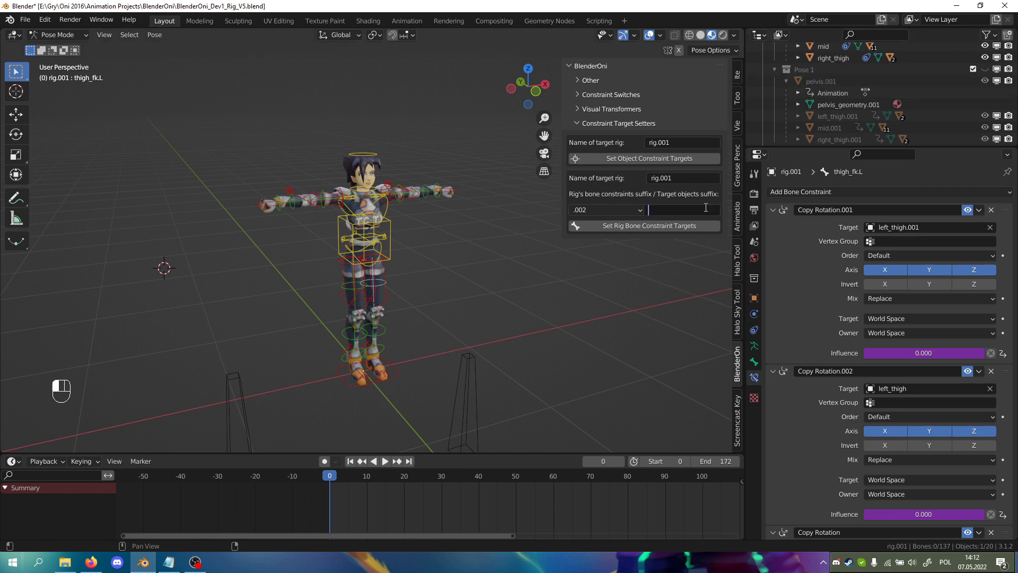
type(".001")
left_click(684, 225)
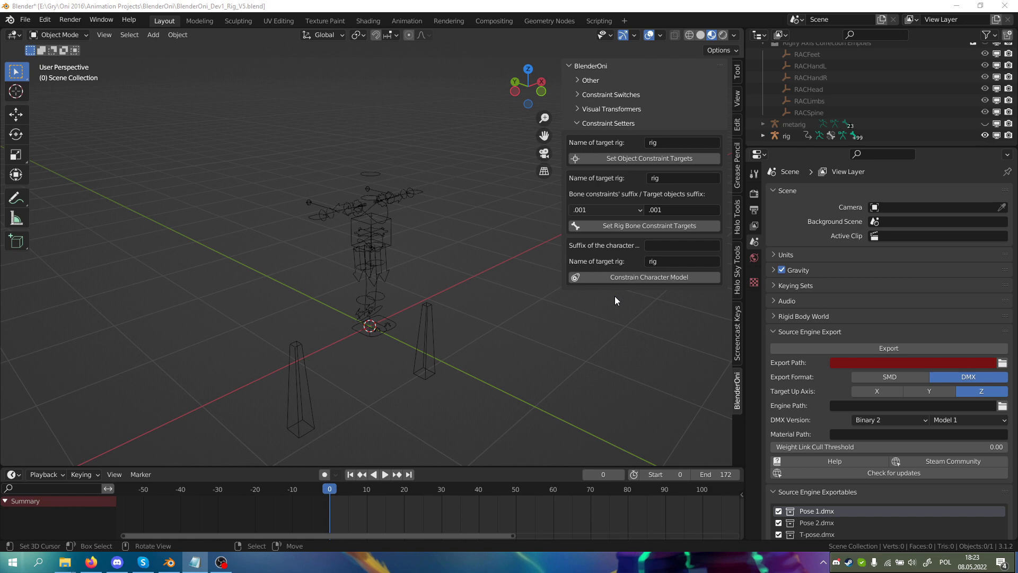
- Import the COLLADA character model TCTF_lite_1.dae from the Bayonet disarm folder
left_click(25, 19)
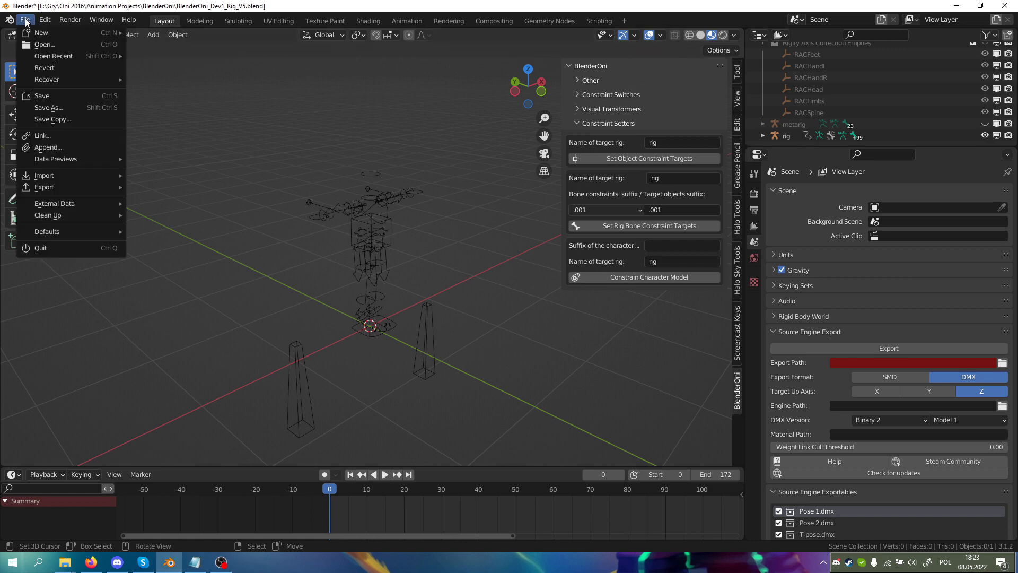
mouse_move(66, 172)
left_click(182, 175)
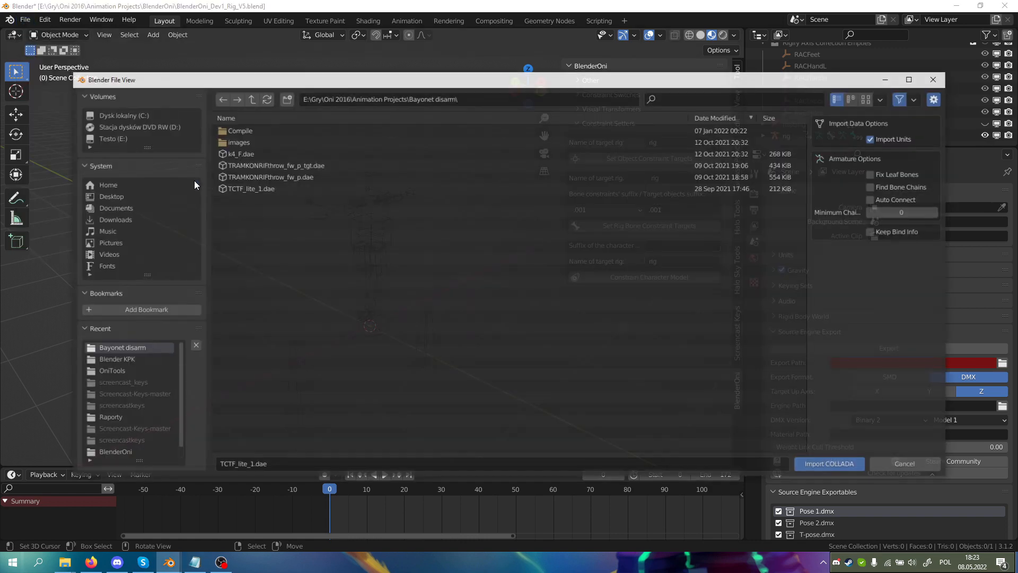
left_click(266, 191)
double_click(265, 191)
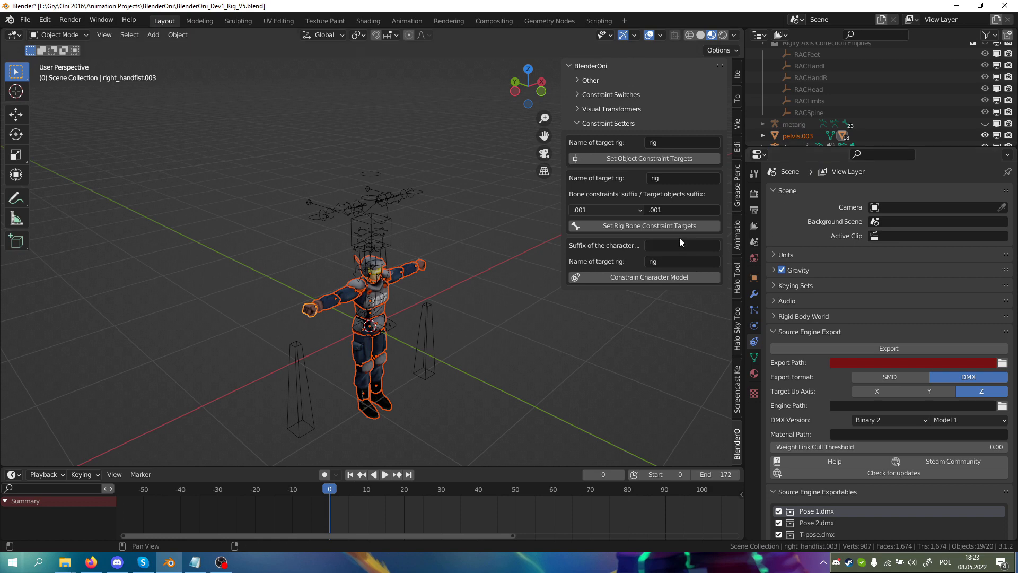
- Set the character suffix to .003 and run Constrain Character Model with rig as the target rig
type(".003")
key("Return")
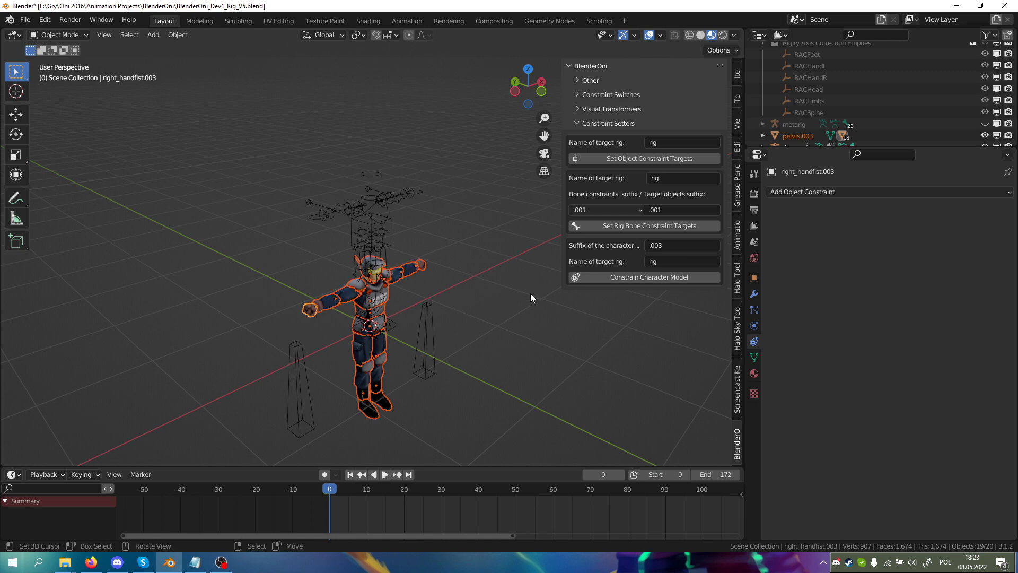
left_click(650, 278)
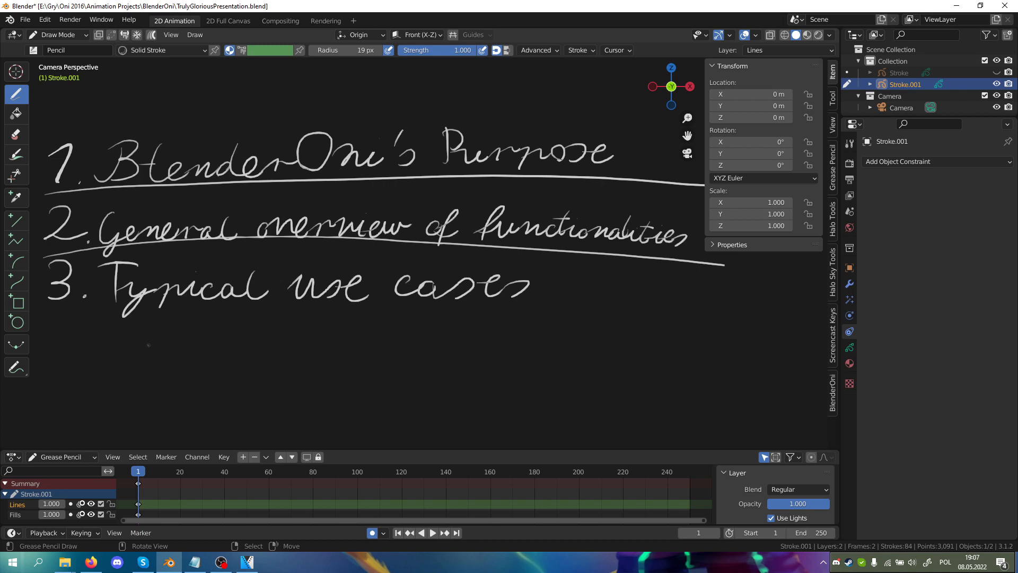
- In the Grease Pencil presentation, underline the third heading, "Typical use cases", with a freehand stroke
left_click_drag(74, 322, 507, 309)
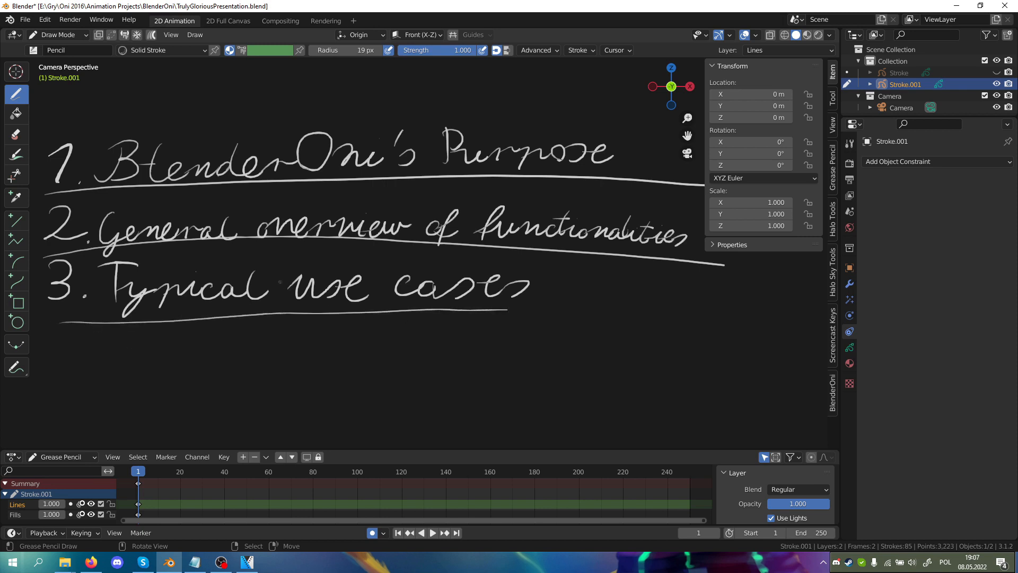
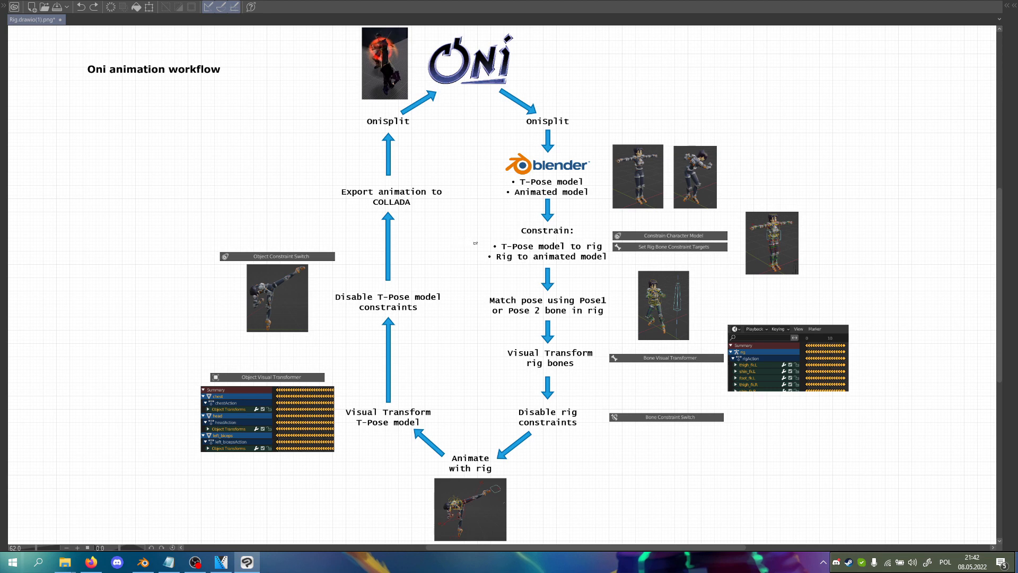
- On the Oni animation workflow diagram, draw red arrows to the two imported-model pictures and circle the first OniSplit label and the Blender logo
left_click_drag(603, 121, 641, 145)
left_click_drag(663, 118, 698, 153)
left_click_drag(664, 140, 686, 147)
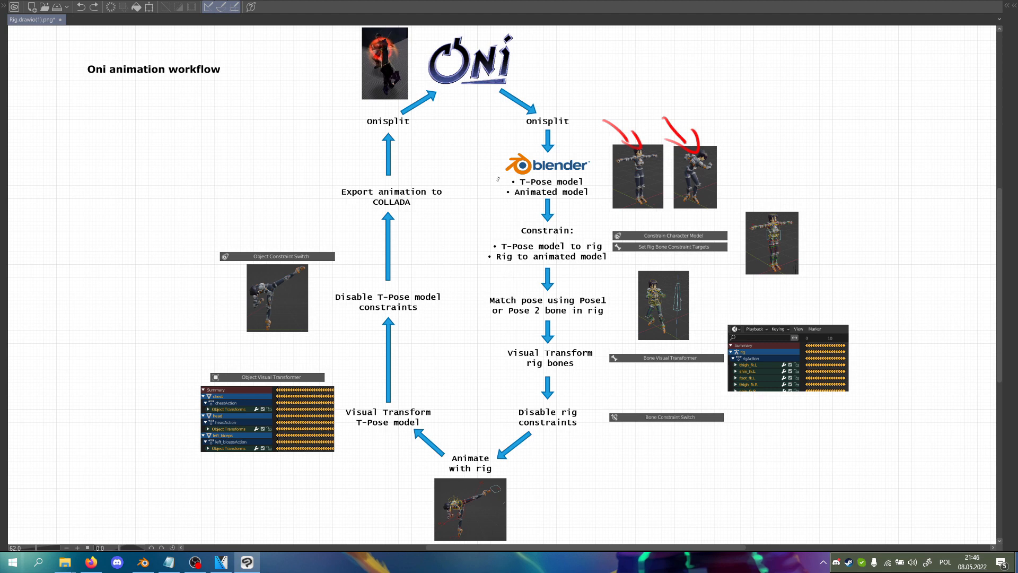
mouse_move(557, 103)
left_mouse_down()
mouse_move(533, 104)
mouse_move(586, 119)
mouse_move(517, 106)
left_mouse_up()
mouse_move(544, 145)
left_mouse_down()
mouse_move(510, 147)
mouse_move(571, 183)
mouse_move(542, 146)
left_mouse_up()
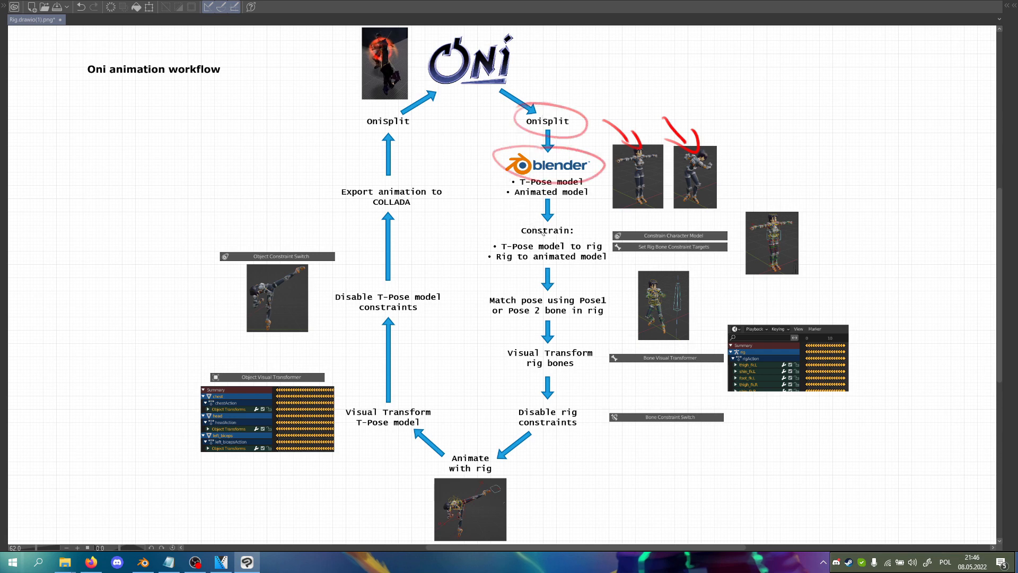
- Circle the Constrain Character Model and Set Rig Bone Constraint Targets labels, the constrained T-pose picture and the pose-matching picture in red
mouse_move(620, 228)
left_mouse_down()
mouse_move(695, 272)
mouse_move(610, 221)
left_mouse_up()
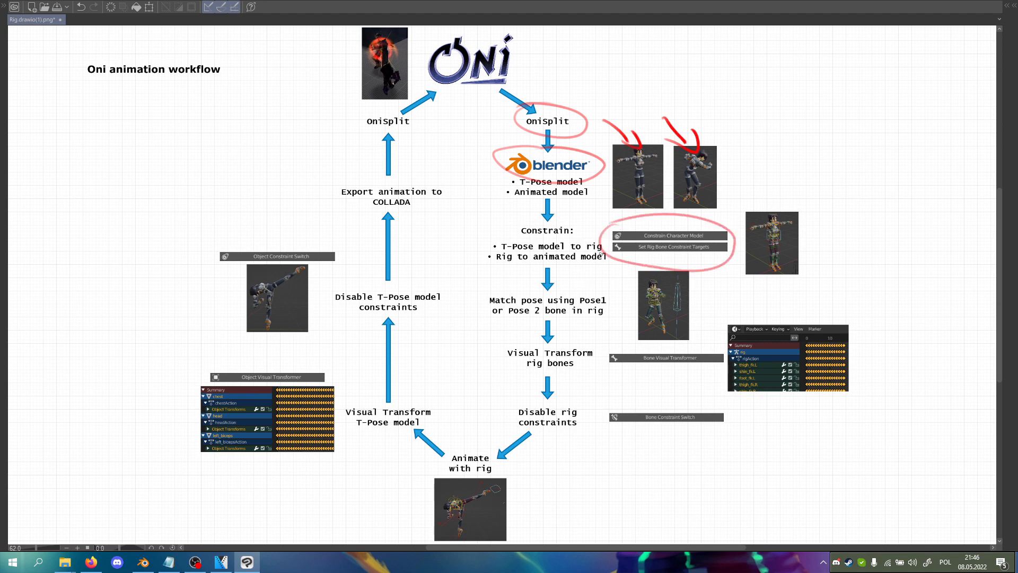
mouse_move(733, 207)
left_mouse_down()
mouse_move(810, 267)
mouse_move(718, 233)
left_mouse_up()
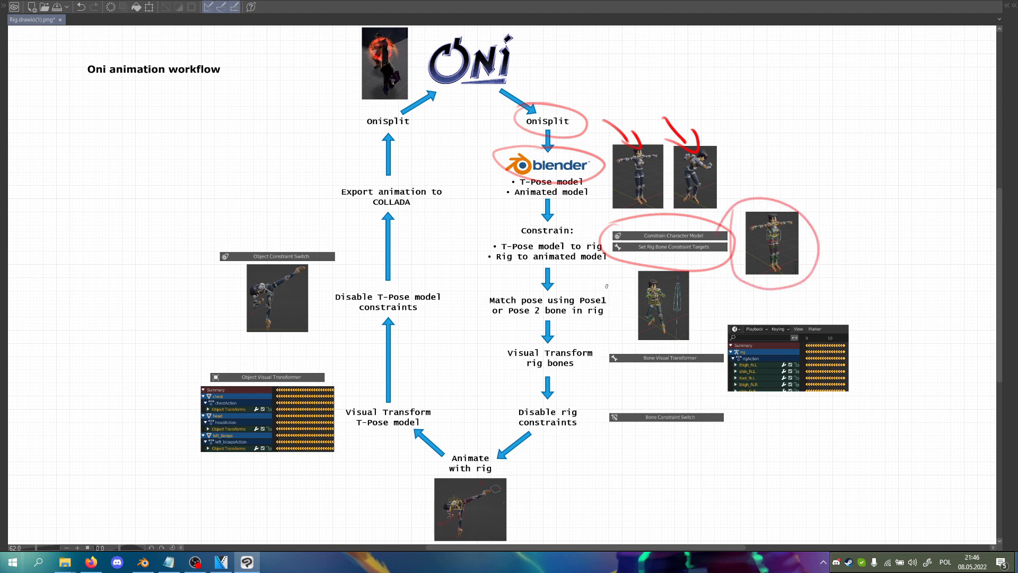
mouse_move(634, 287)
left_mouse_down()
mouse_move(671, 343)
mouse_move(647, 265)
mouse_move(615, 318)
left_mouse_up()
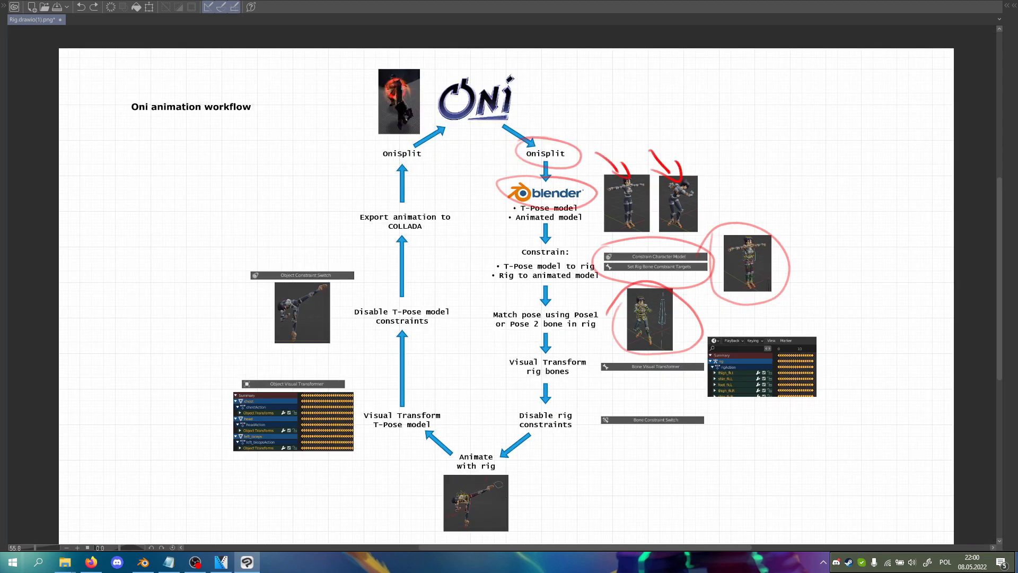
- Circle the character inside the pose-matching picture, the Bone Visual Transformer label and the Bone Constraint Switch label in red
mouse_move(628, 293)
left_mouse_down()
mouse_move(614, 325)
mouse_move(629, 347)
left_mouse_up()
mouse_move(605, 361)
left_mouse_down()
mouse_move(701, 367)
mouse_move(631, 373)
left_mouse_up()
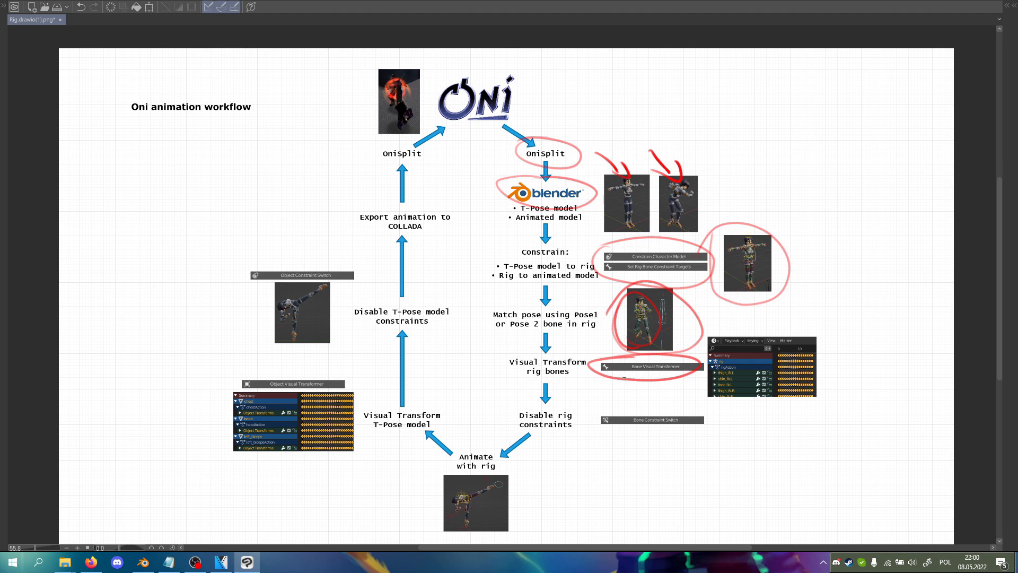
key("ctrl+z")
mouse_move(594, 427)
left_mouse_down()
mouse_move(605, 433)
mouse_move(626, 402)
mouse_move(615, 440)
left_mouse_up()
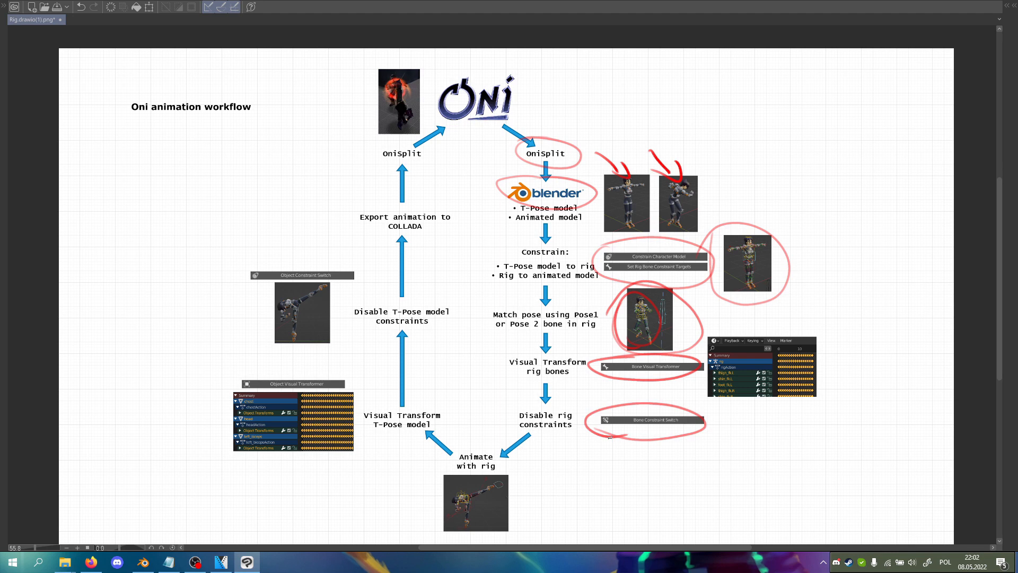
- Circle Animate with rig, the Object Visual Transformer label, the Disable T-Pose model constraints picture and the Object Constraint Switch label
mouse_move(468, 450)
left_mouse_down()
mouse_move(461, 476)
mouse_move(452, 450)
left_mouse_up()
mouse_move(269, 370)
left_mouse_down()
mouse_move(244, 371)
mouse_move(294, 410)
mouse_move(350, 375)
mouse_move(275, 406)
left_mouse_up()
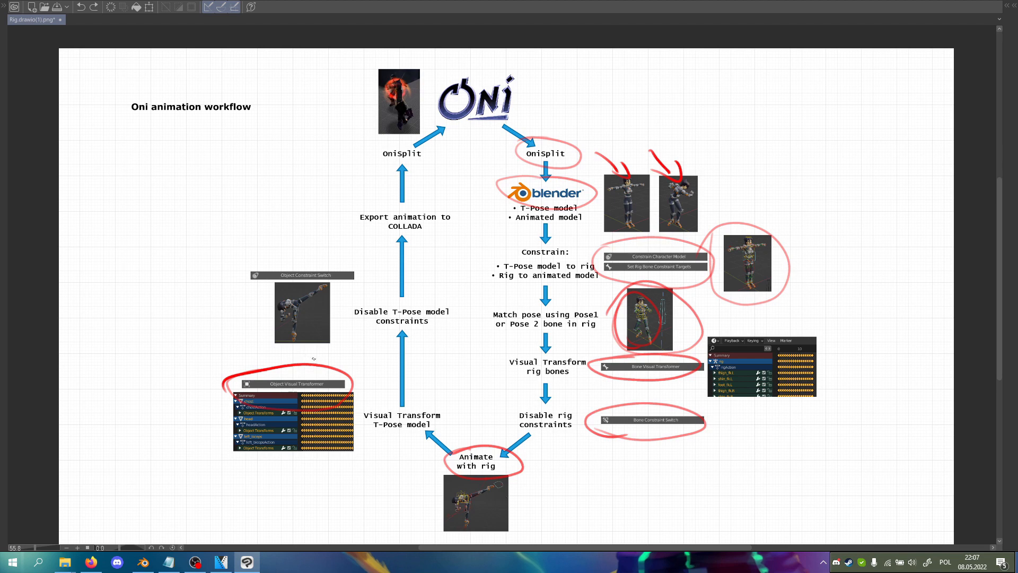
mouse_move(274, 340)
left_mouse_down()
mouse_move(337, 298)
mouse_move(324, 352)
left_mouse_up()
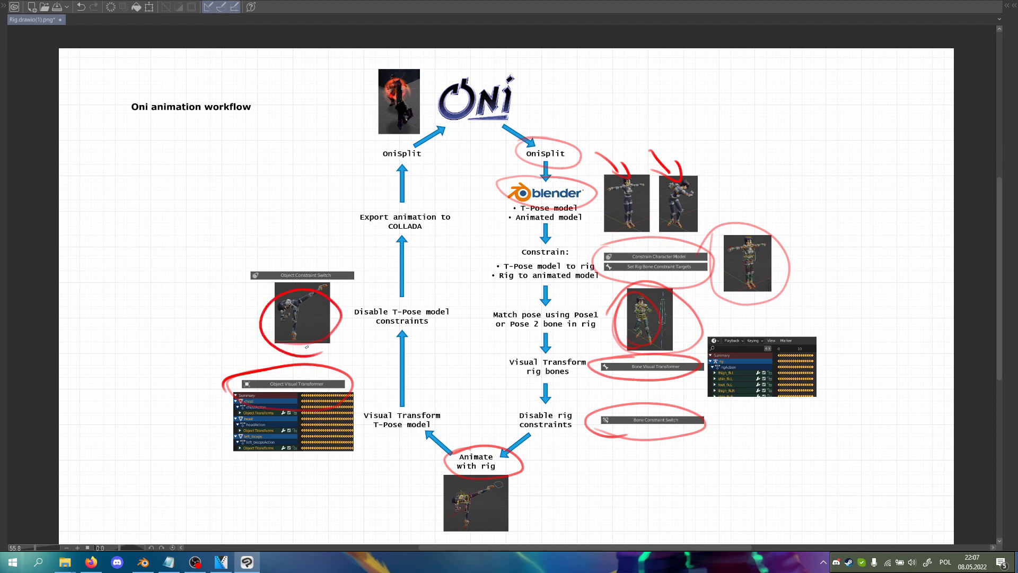
mouse_move(266, 260)
left_mouse_down()
mouse_move(249, 282)
mouse_move(244, 275)
left_mouse_up()
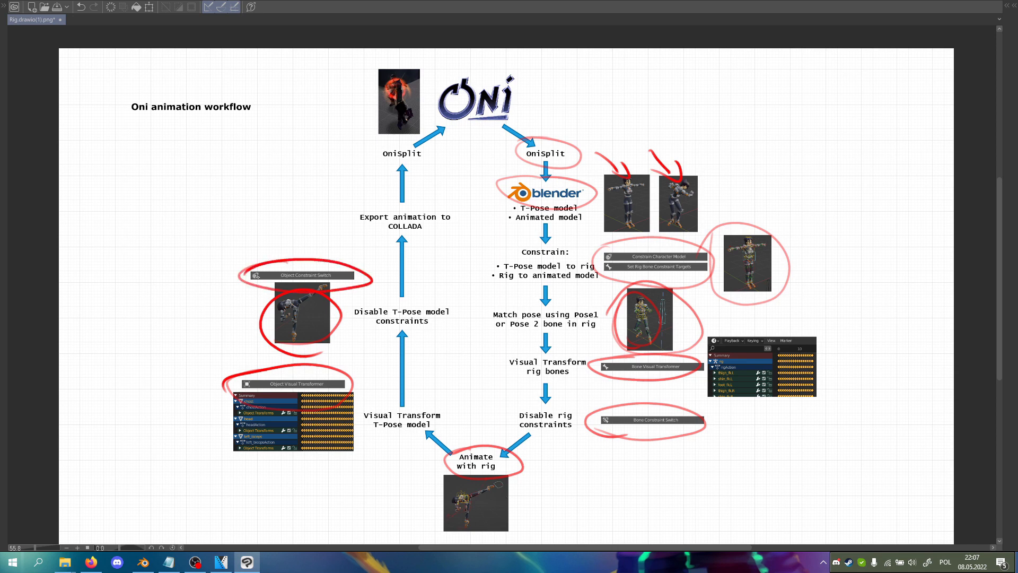
- Circle Export animation to COLLADA and the final OniSplit label, and mark the in-game picture beside the Oni logo
mouse_move(419, 203)
left_mouse_down()
mouse_move(378, 204)
mouse_move(441, 207)
mouse_move(366, 207)
left_mouse_up()
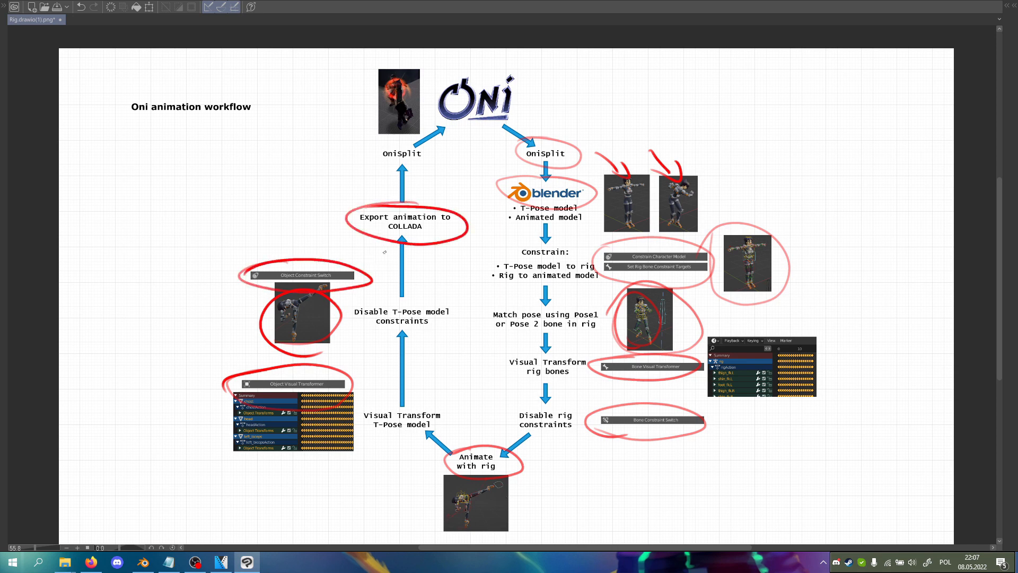
mouse_move(425, 143)
left_mouse_down()
mouse_move(359, 162)
mouse_move(426, 146)
left_mouse_up()
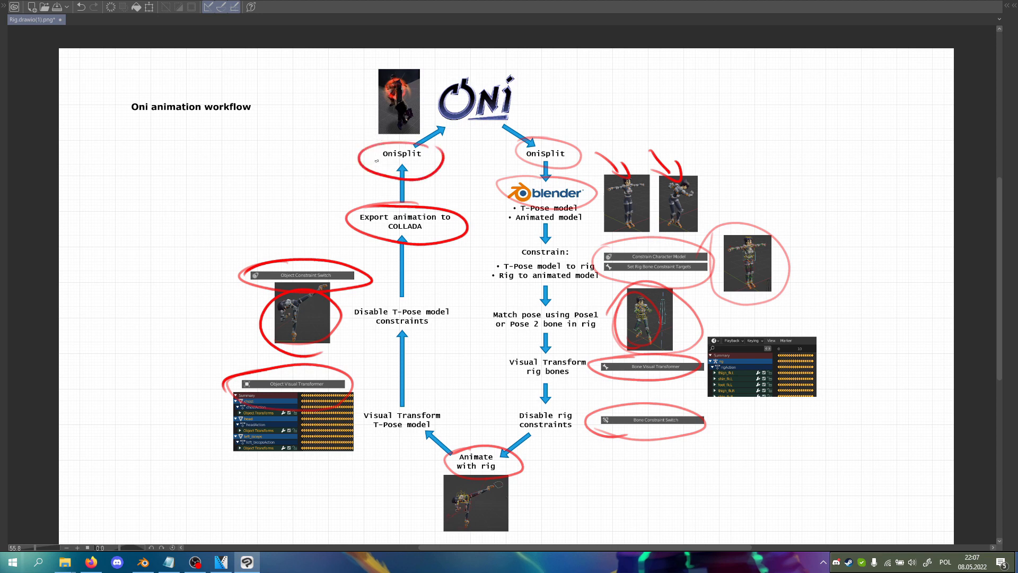
mouse_move(382, 71)
left_mouse_down()
mouse_move(419, 74)
mouse_move(368, 137)
left_mouse_up()
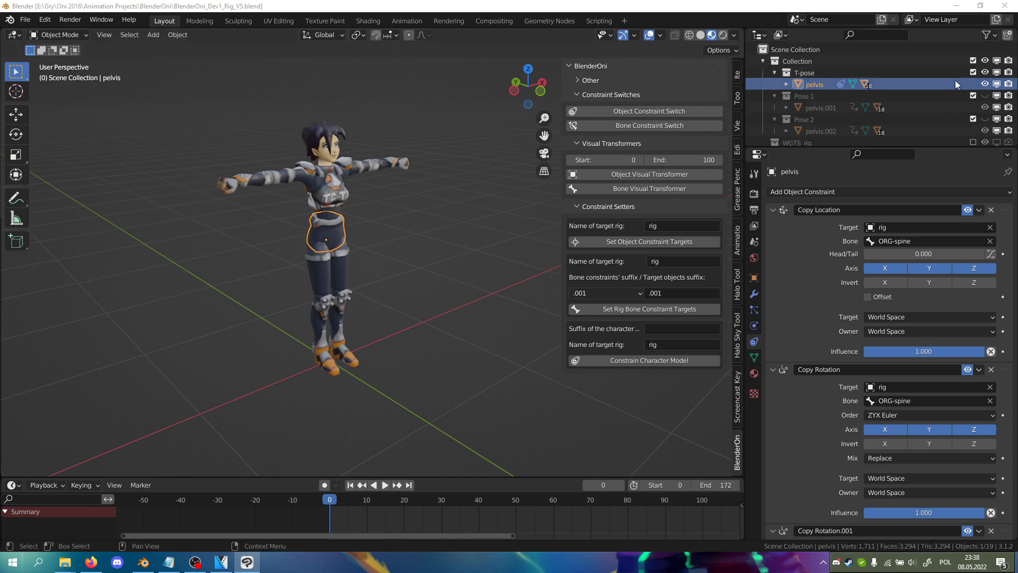
- In Blender, unhide the Pose 1 collection and delete all the character parts in the T-pose and Pose 1 collections
left_click(986, 96)
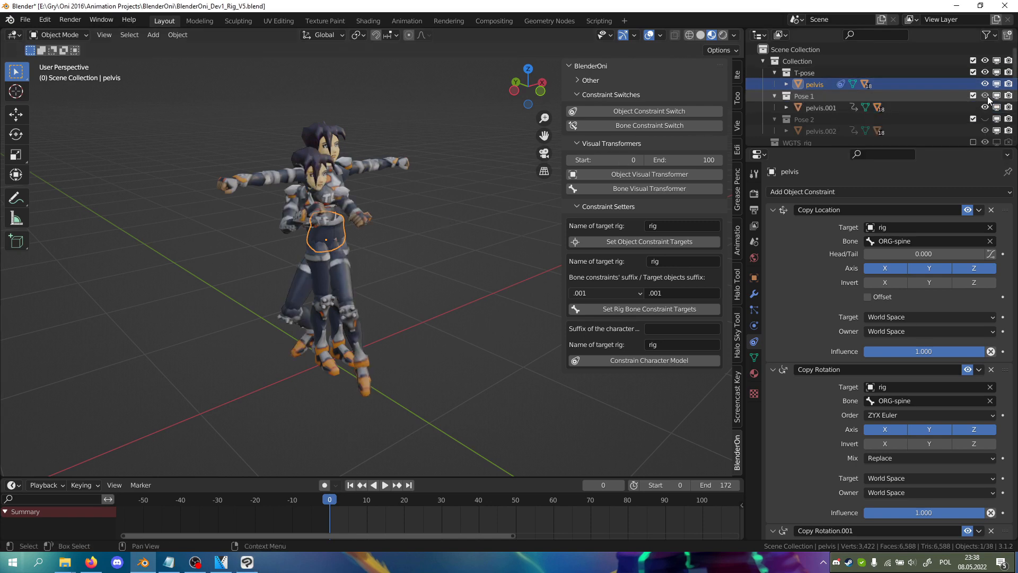
left_click_drag(172, 97, 457, 431)
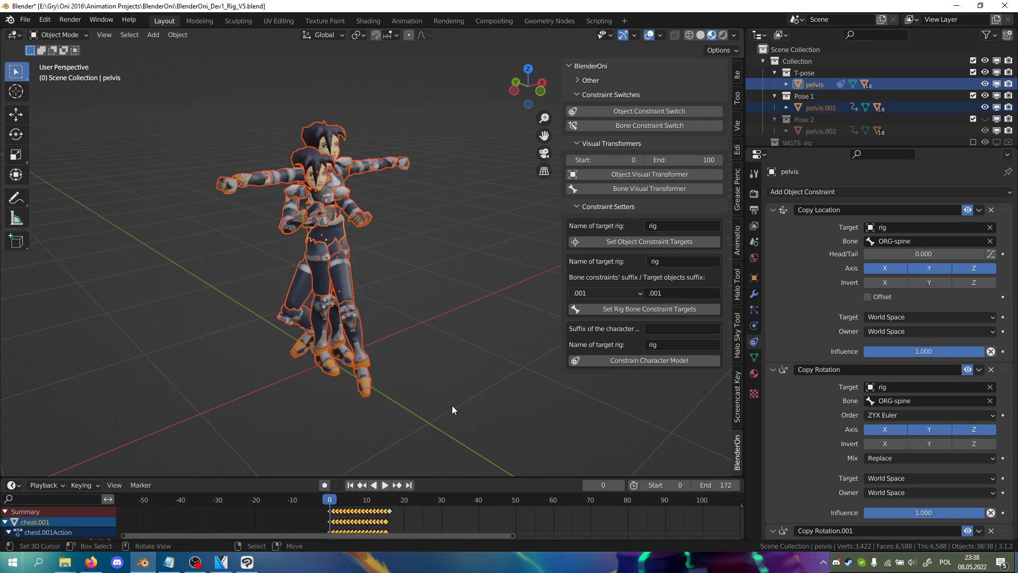
key("x")
left_click(432, 351)
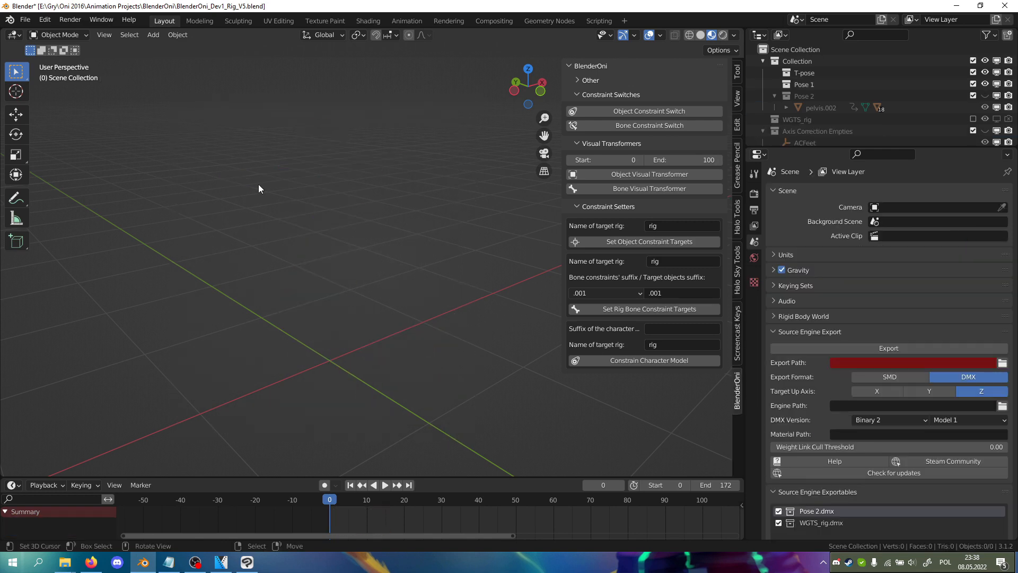
- Import TCTF_lite_1.dae as COLLADA into the T-pose collection with Import Units enabled
left_click(809, 75)
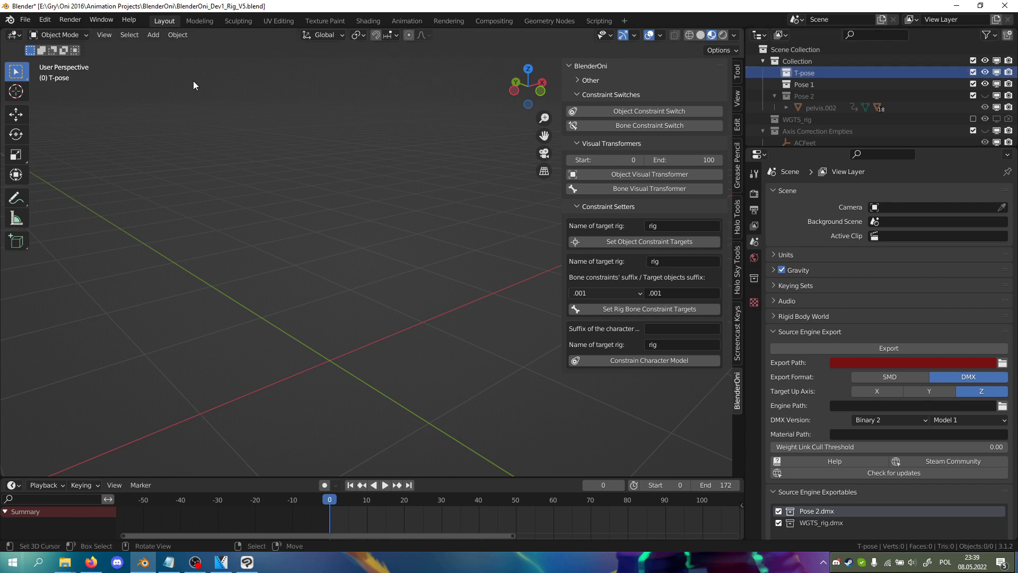
left_click(26, 20)
mouse_move(94, 176)
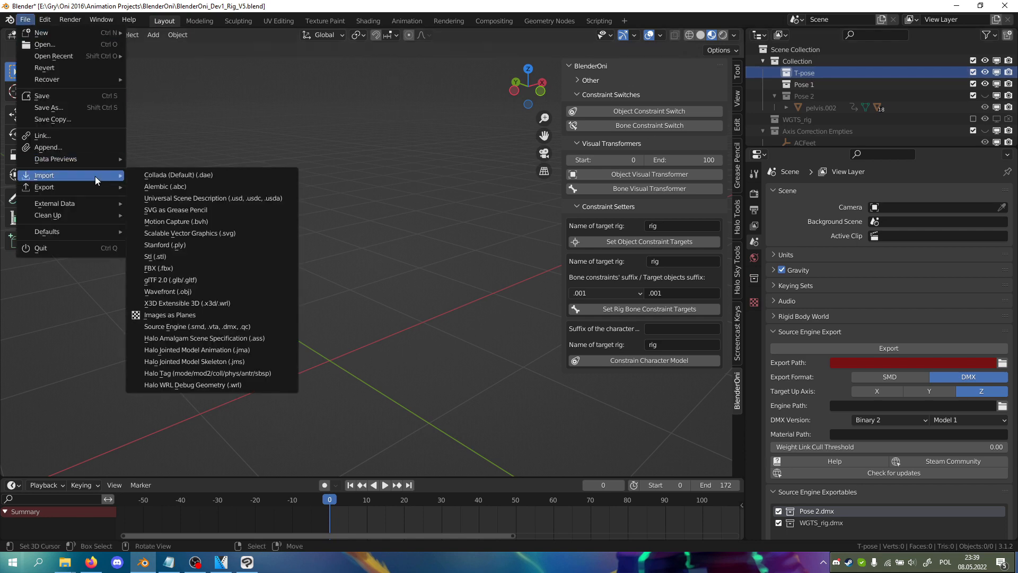
left_click(169, 174)
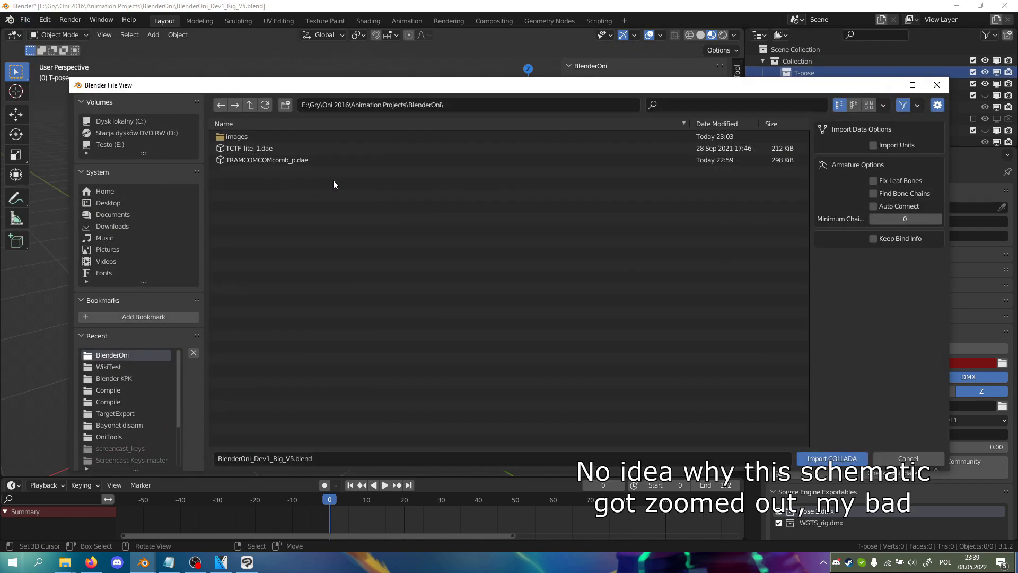
left_click(300, 147)
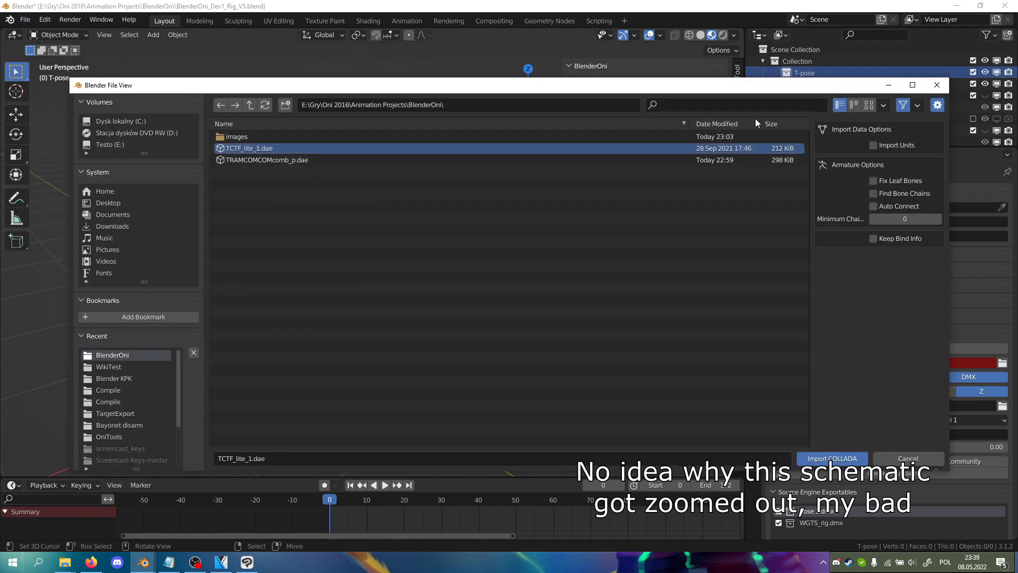
left_click(873, 146)
left_click(831, 458)
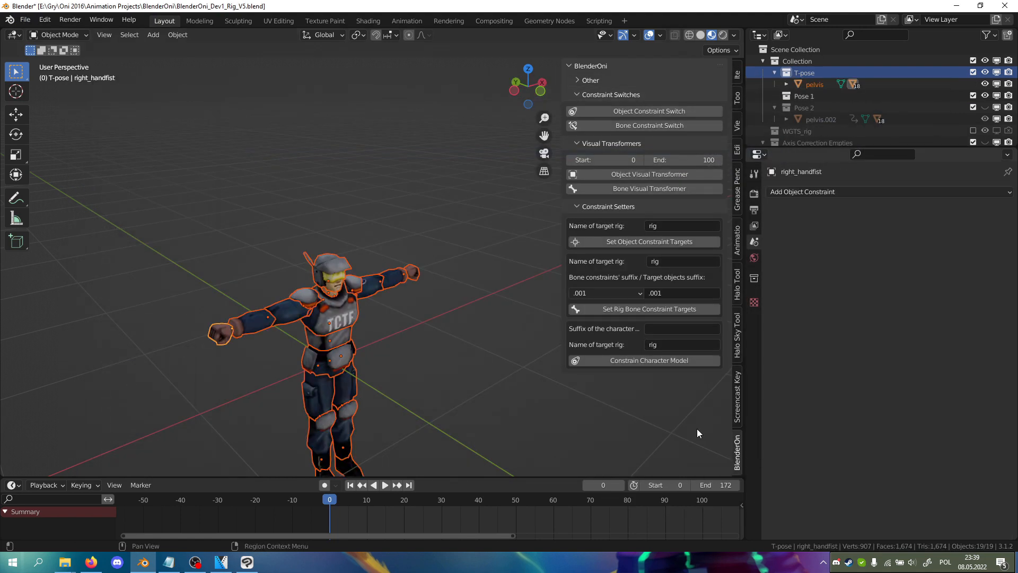
scroll(349, 293, "down", 2)
mouse_move(316, 243)
middle_mouse_down()
mouse_move(348, 251)
mouse_move(321, 256)
middle_mouse_up()
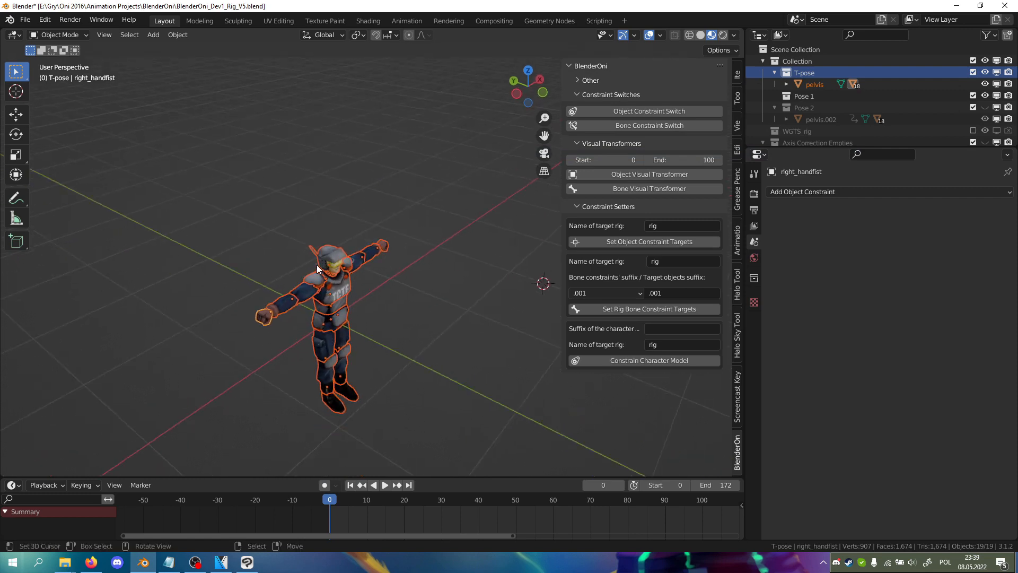
- Import TRAMCOMCOMcomb_p.dae as COLLADA into the Pose 1 collection with Import Units enabled
left_click(817, 99)
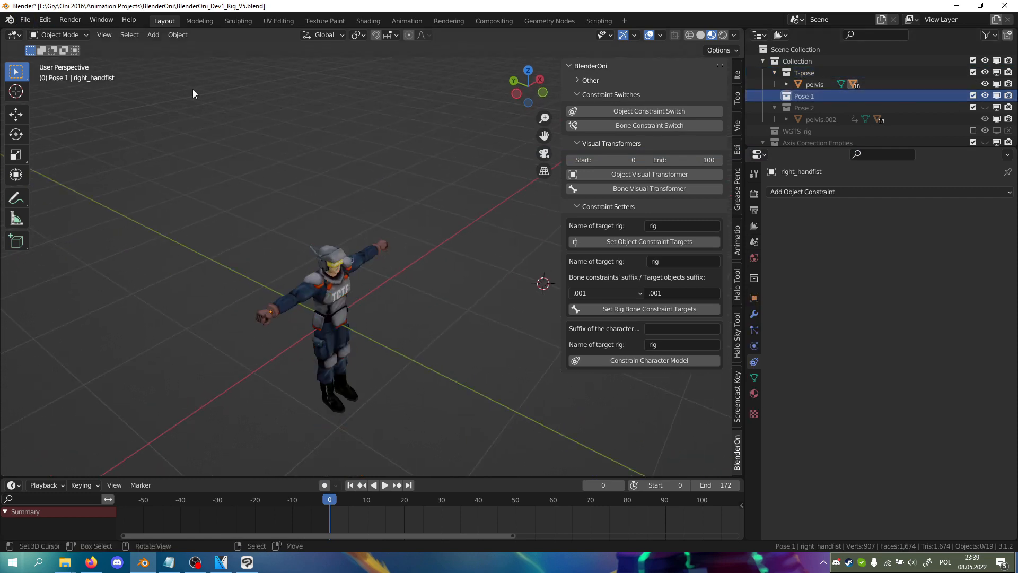
left_click(25, 20)
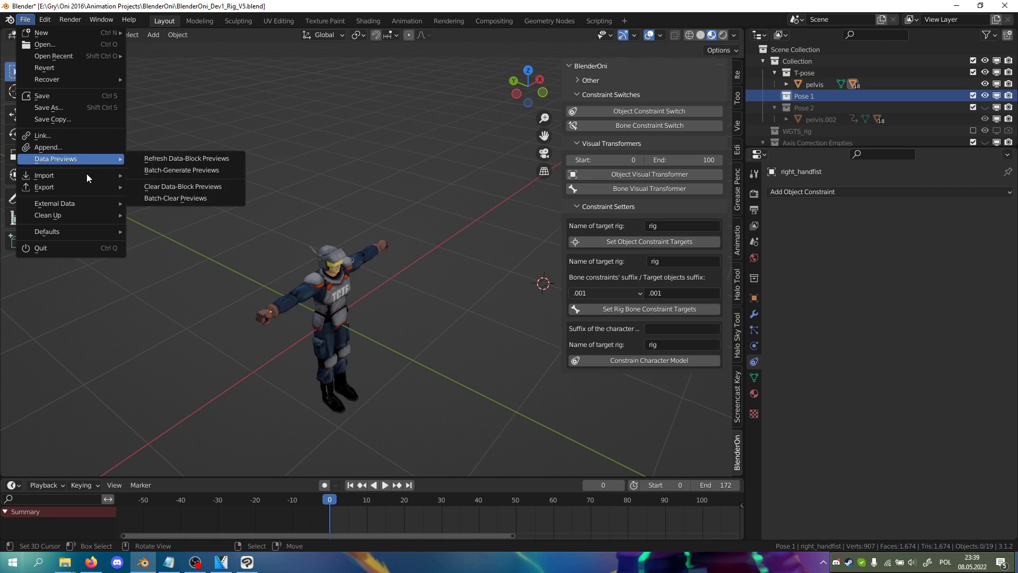
mouse_move(112, 174)
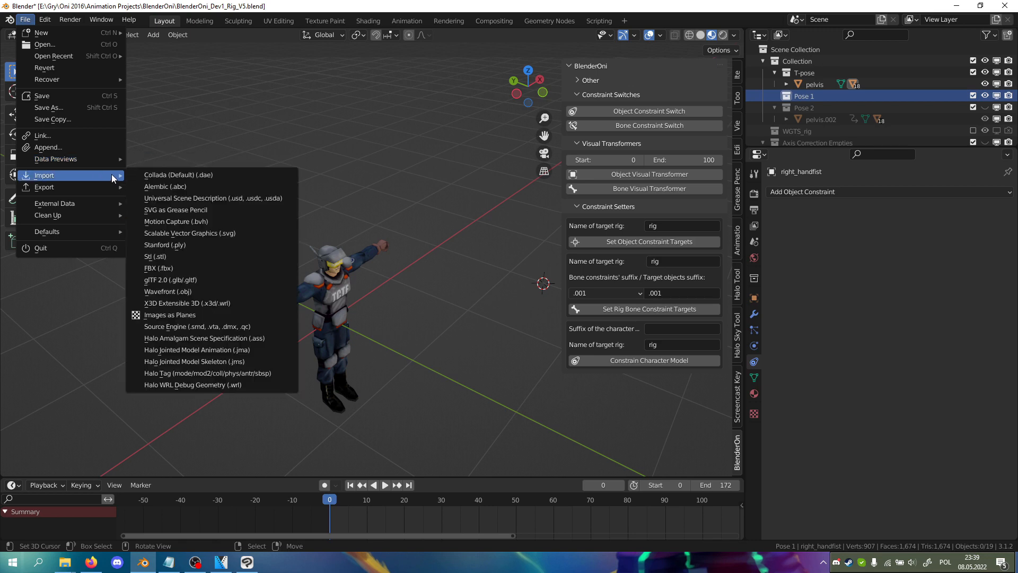
left_click(183, 177)
left_click(269, 160)
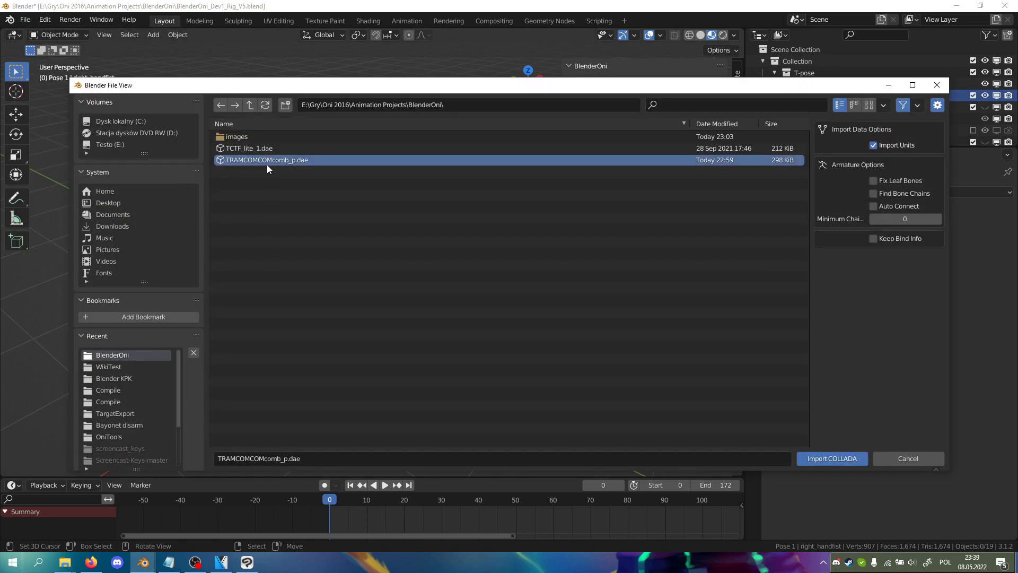
double_click(266, 164)
middle_click_drag(320, 203, 297, 225)
scroll(297, 224, "up", 3)
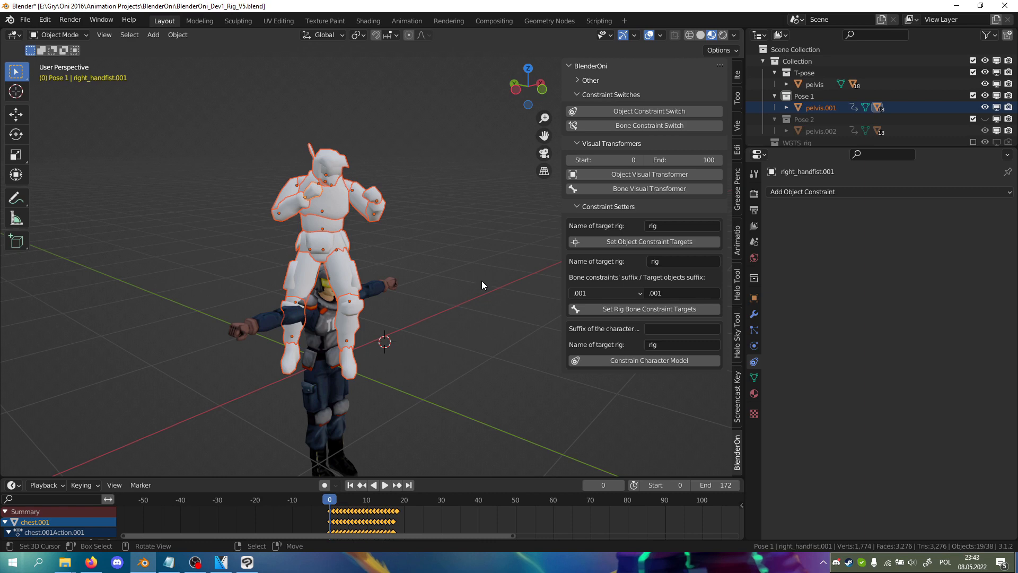
- Hide the Pose 1 collection and constrain the T-pose character model to rig with a blank suffix, selecting its chest to check
left_click(985, 96)
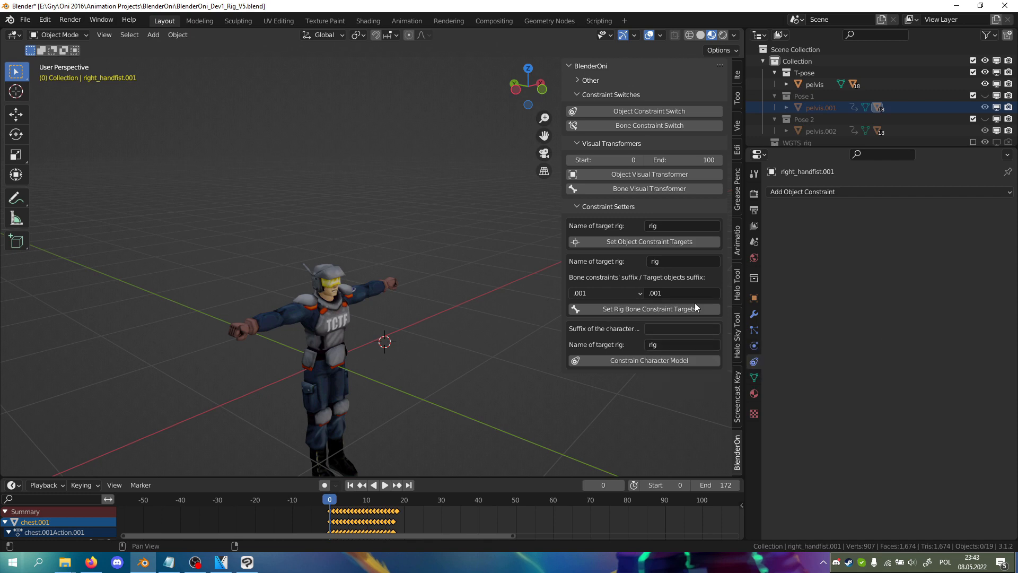
scroll(839, 111, "down", 10)
left_click(985, 136)
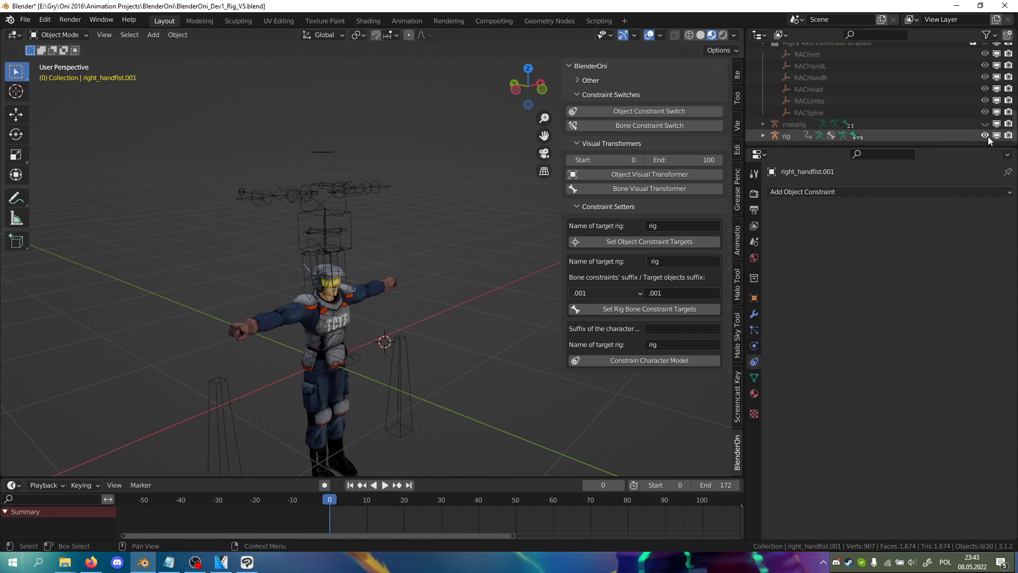
left_click(986, 136)
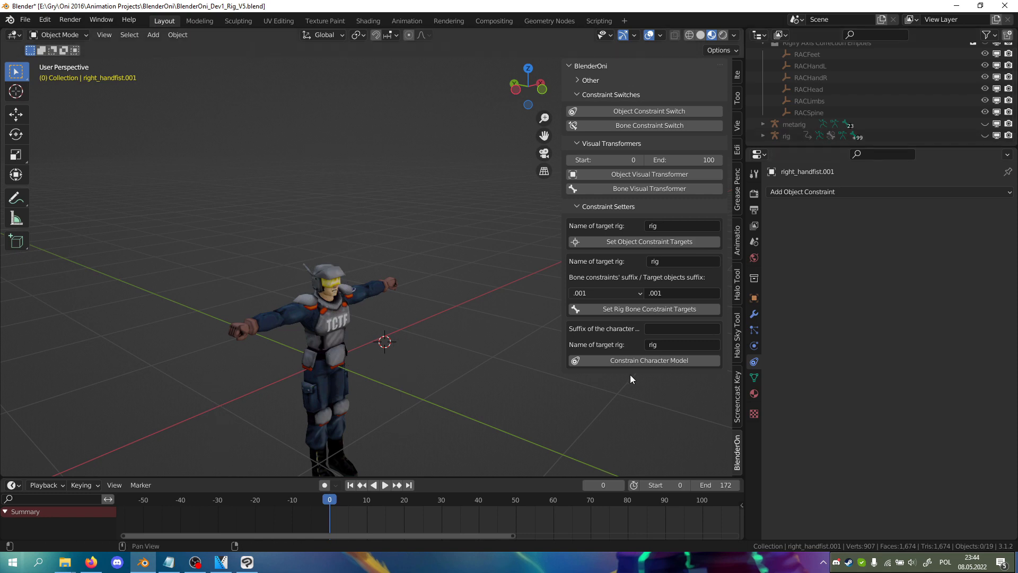
left_click(639, 362)
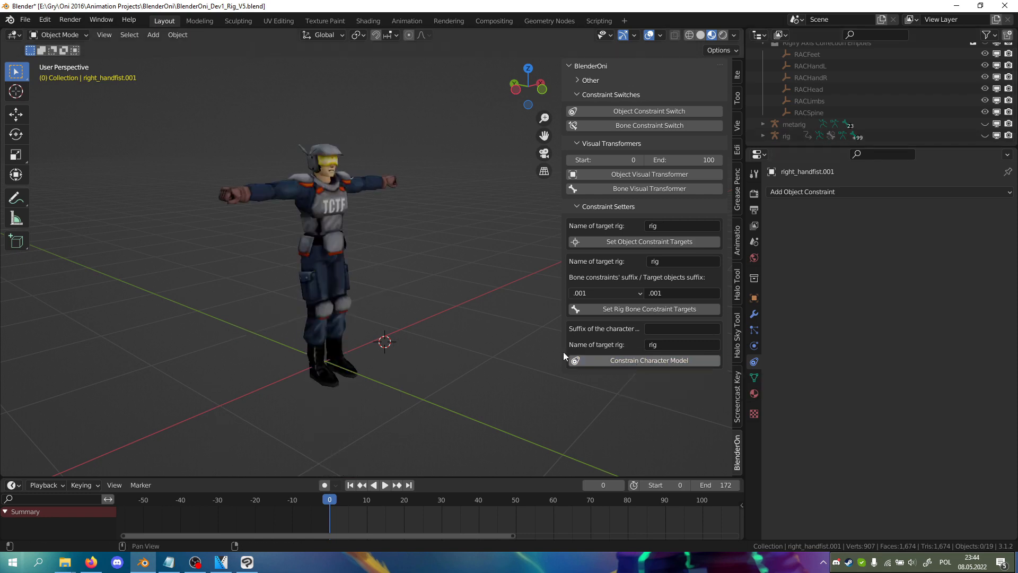
left_click(302, 241)
left_click(329, 211)
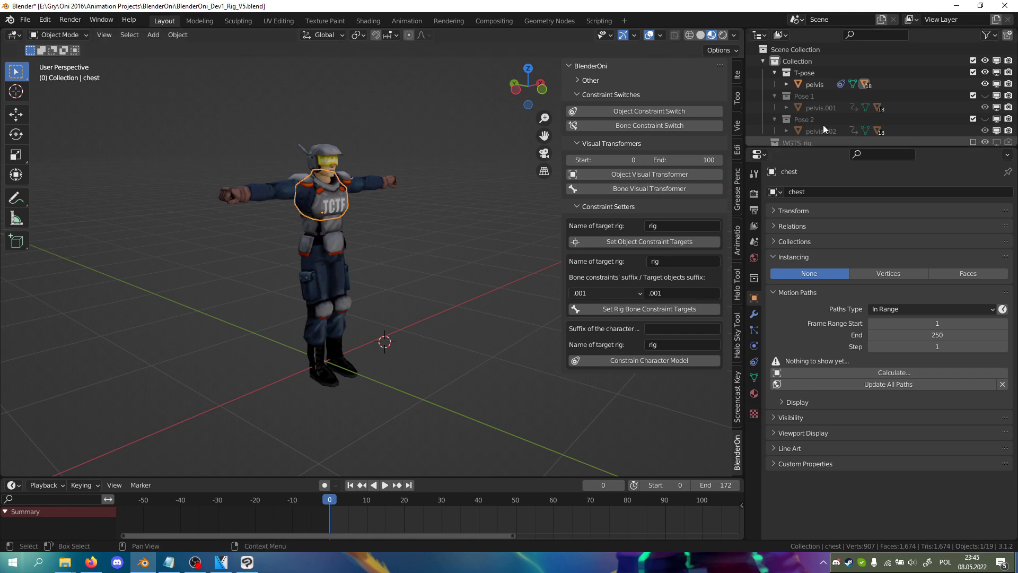
- Hide the T-pose collection, and unhide the Pose 1 collection and the rig
left_click(982, 72)
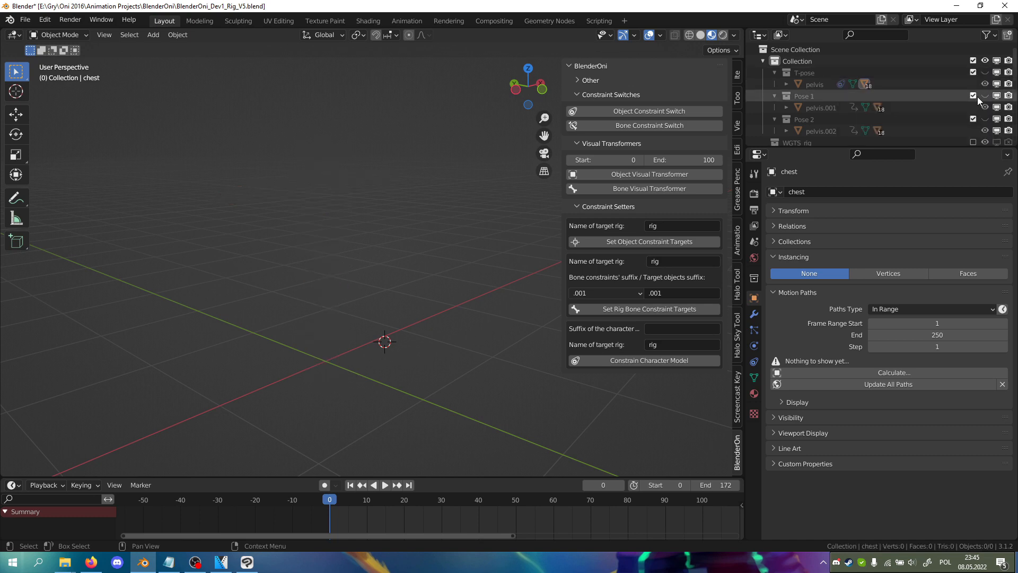
left_click(985, 94)
scroll(940, 91, "down", 5)
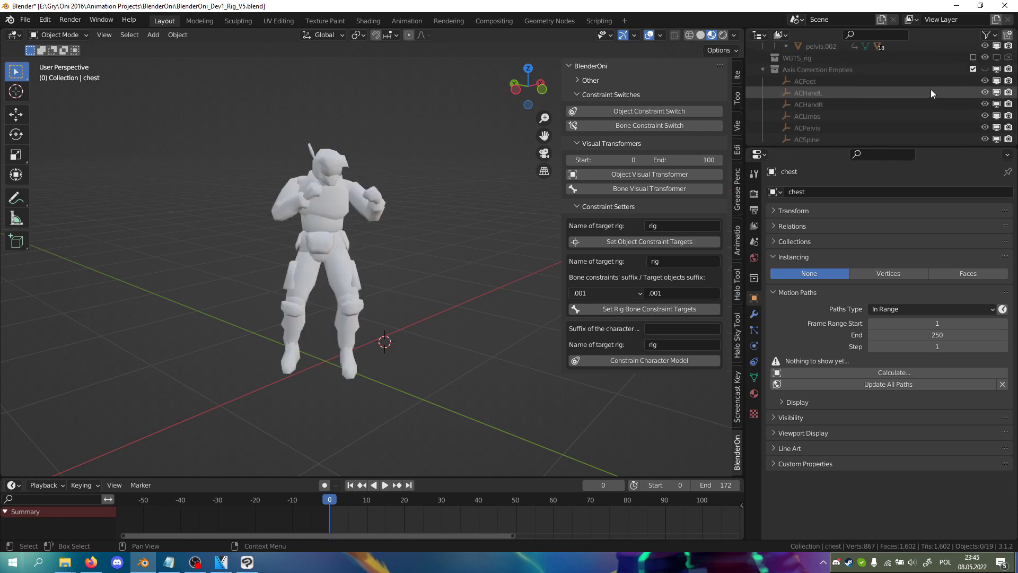
left_click(985, 135)
- Put the rig into Pose Mode and select its torso_pivot bone
left_click(319, 249)
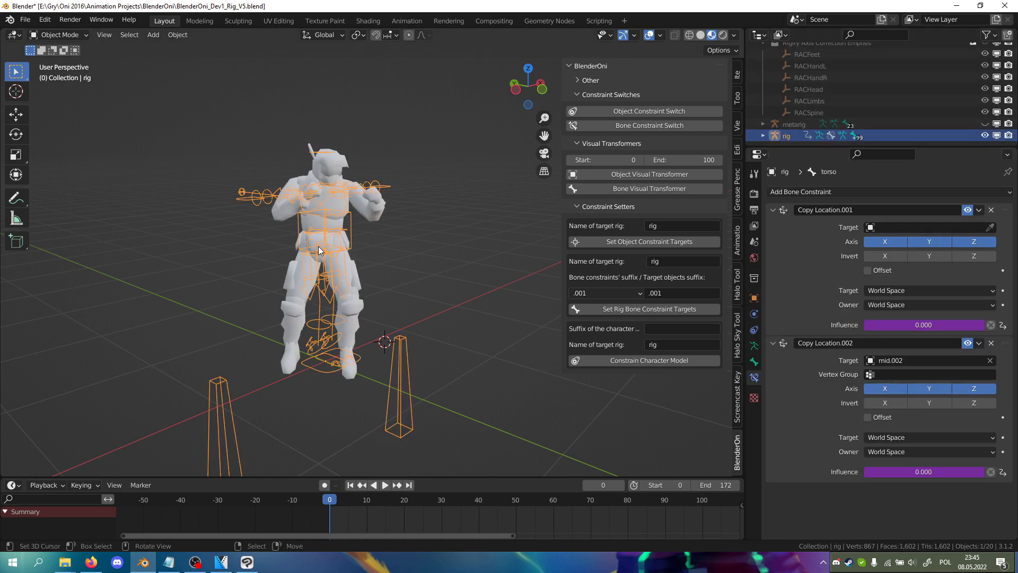
left_click(59, 37)
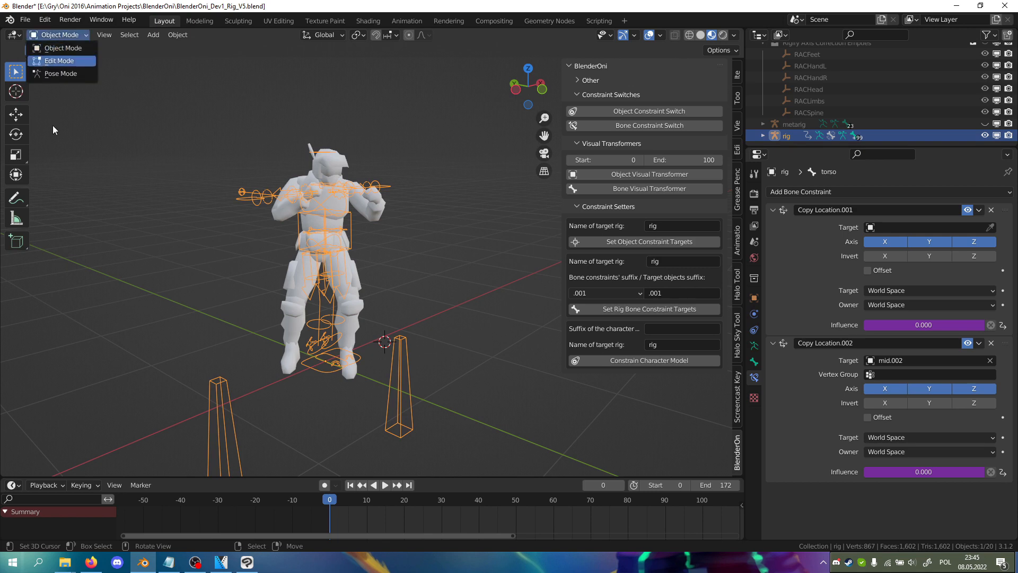
left_click(67, 75)
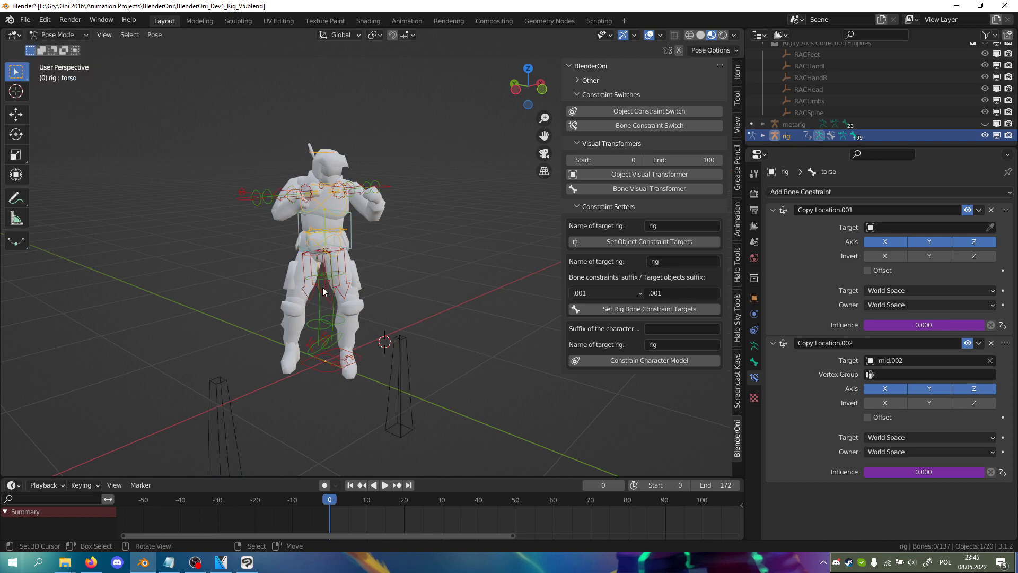
left_click(313, 233)
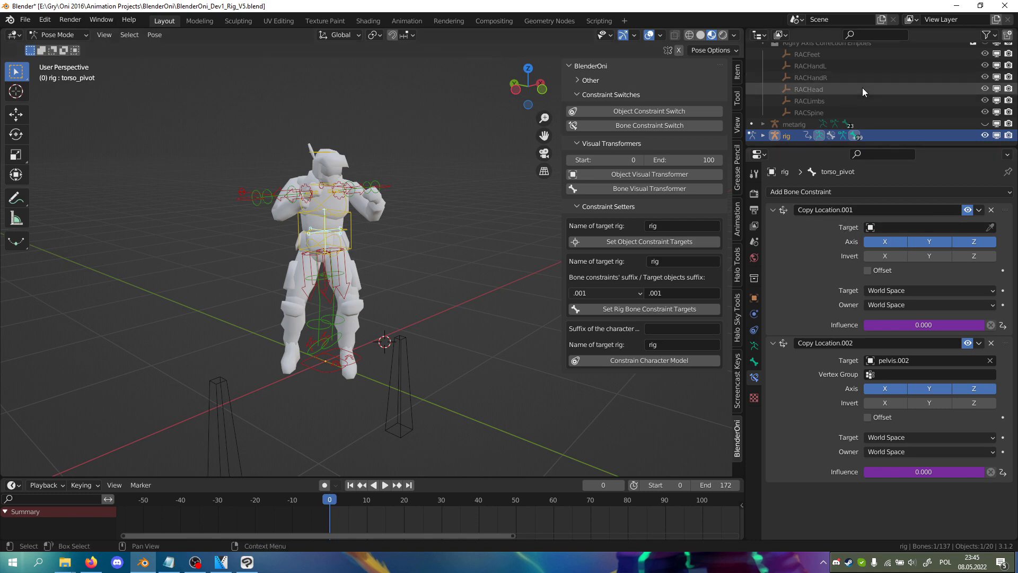
- Set the bone constraint targets of rig with .001 as both the bone constraints' suffix and the target objects' suffix
scroll(862, 89, "up", 8)
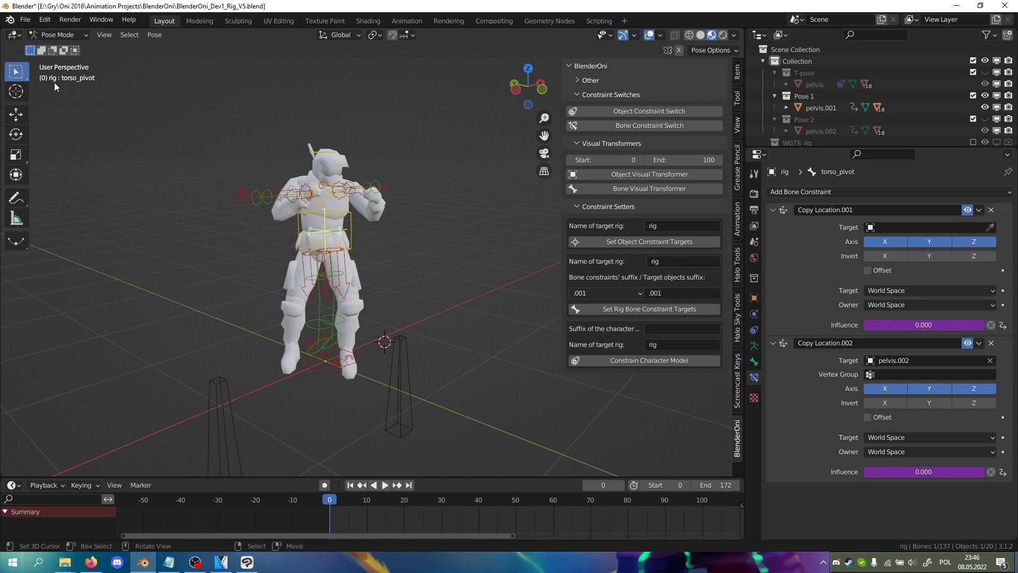
scroll(890, 82, "down", 5)
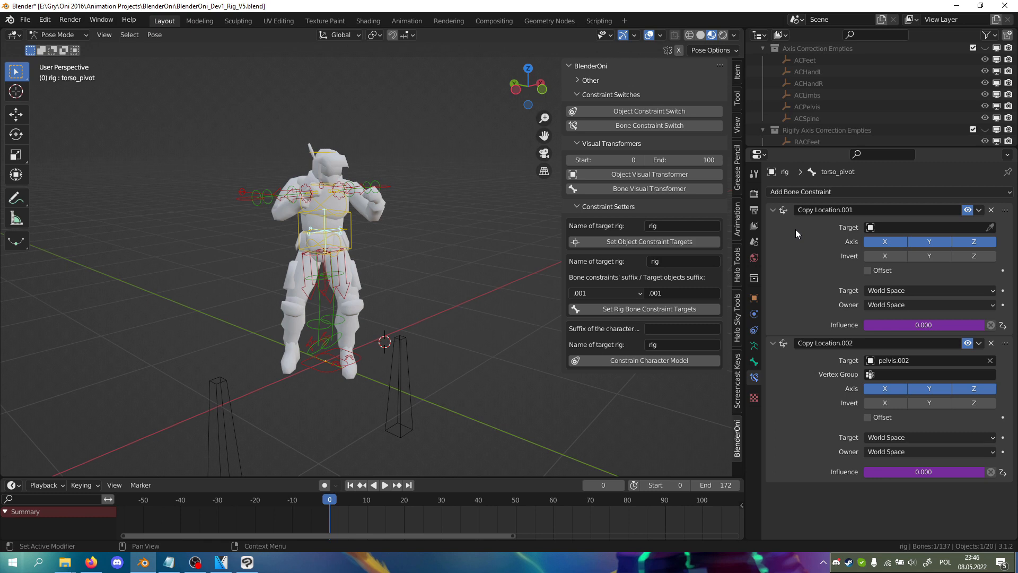
left_click(606, 296)
left_click(599, 307)
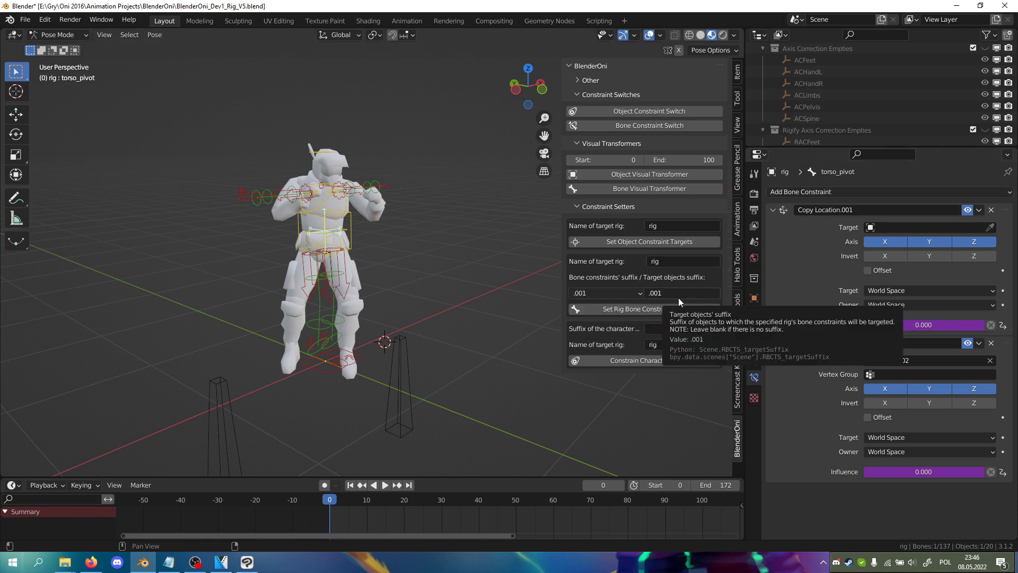
scroll(885, 75, "up", 5)
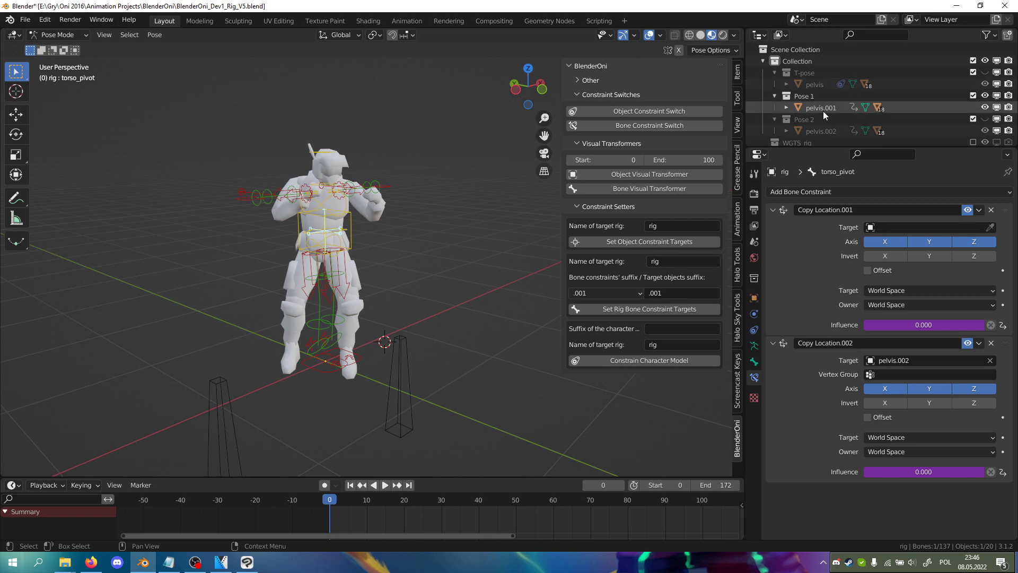
left_click(675, 312)
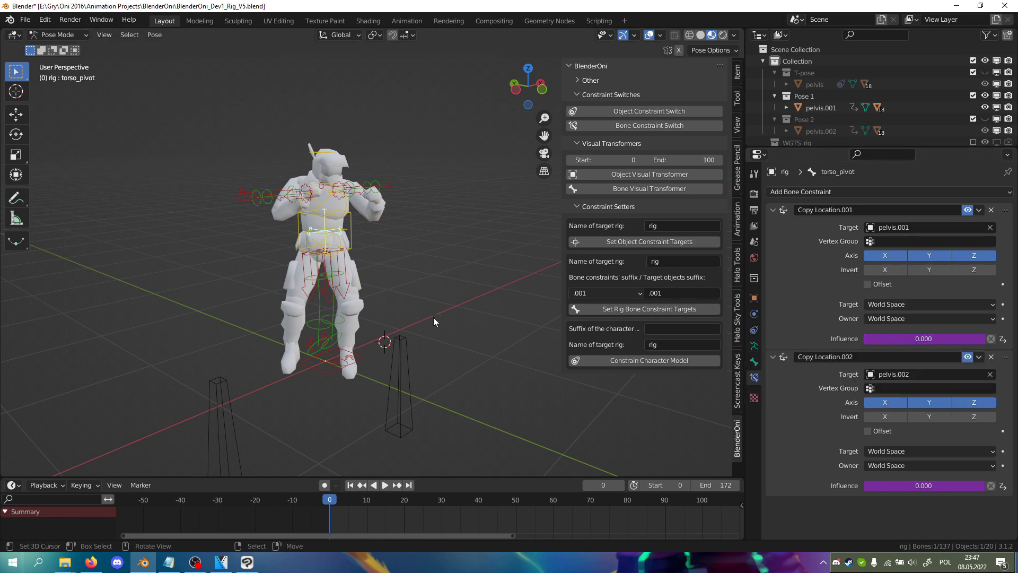
- Select the Pose1 control bone beside the character and move it upward along the global Z axis
left_click(411, 381)
middle_click_drag(395, 386, 374, 389)
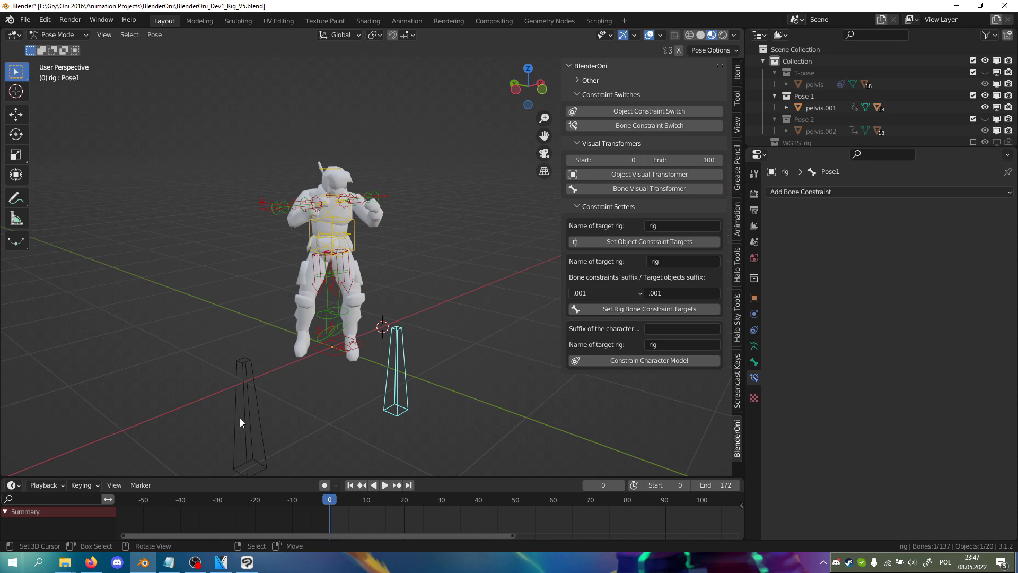
left_click(244, 420)
left_click(400, 385)
left_click(256, 423)
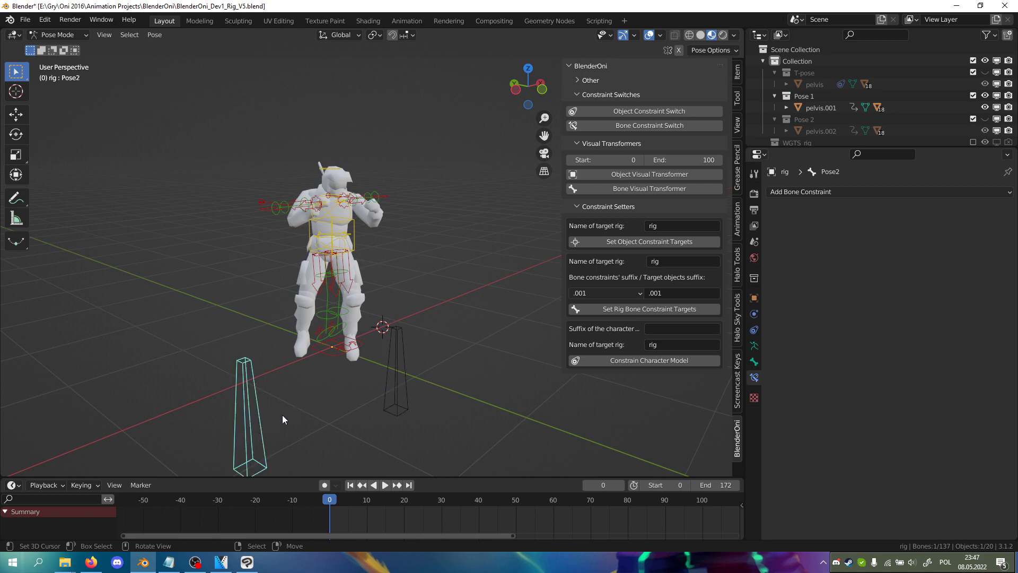
left_click(403, 397)
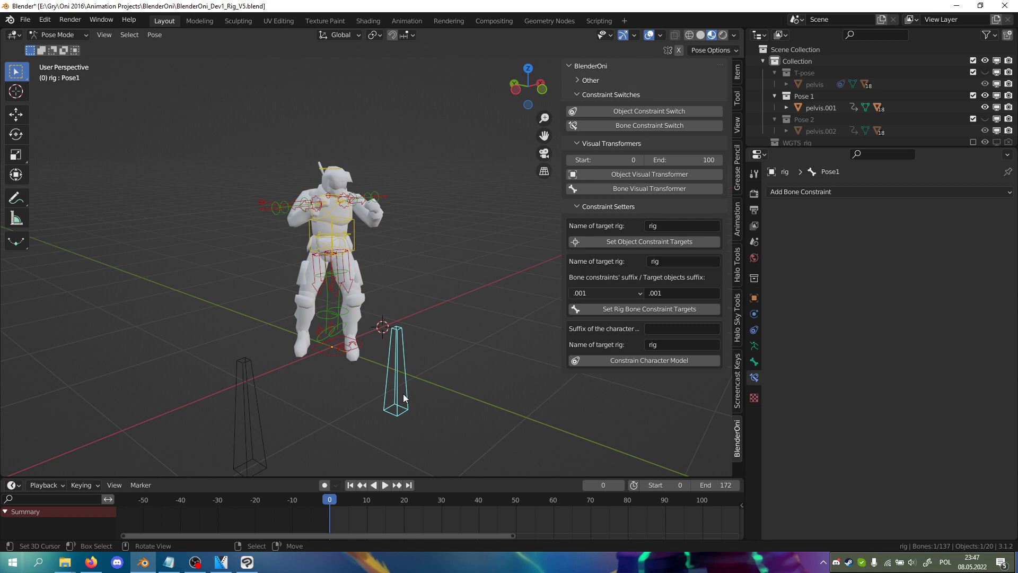
key("g")
key("z")
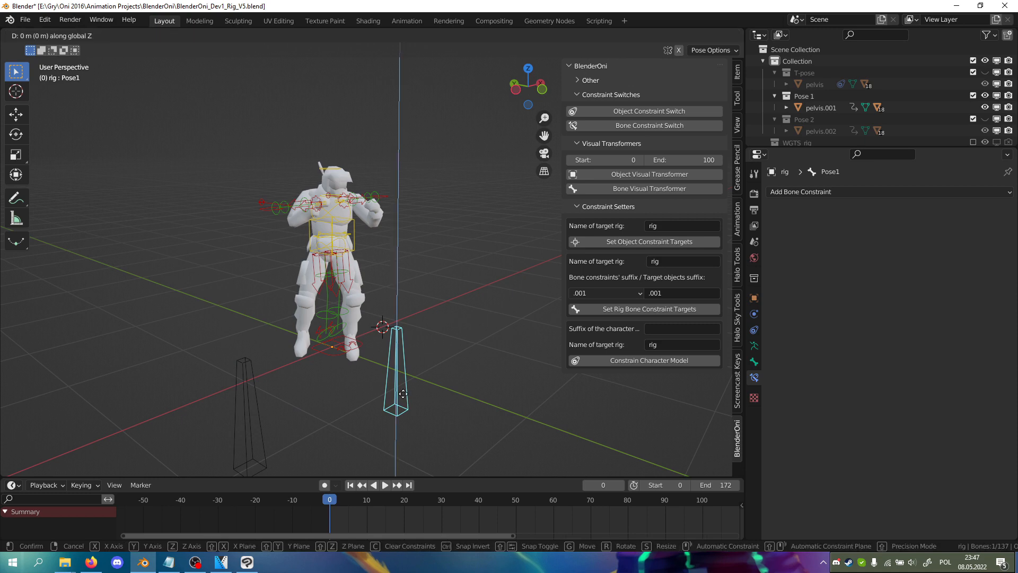
left_click(418, 245)
- Examine the torso bone's Copy Location targets and influences in relation to the Pose1 and Pose2 control bones
middle_click_drag(419, 260, 440, 287)
scroll(414, 277, "up", 2)
middle_click_drag(352, 234, 445, 278, "shift")
left_click(388, 295)
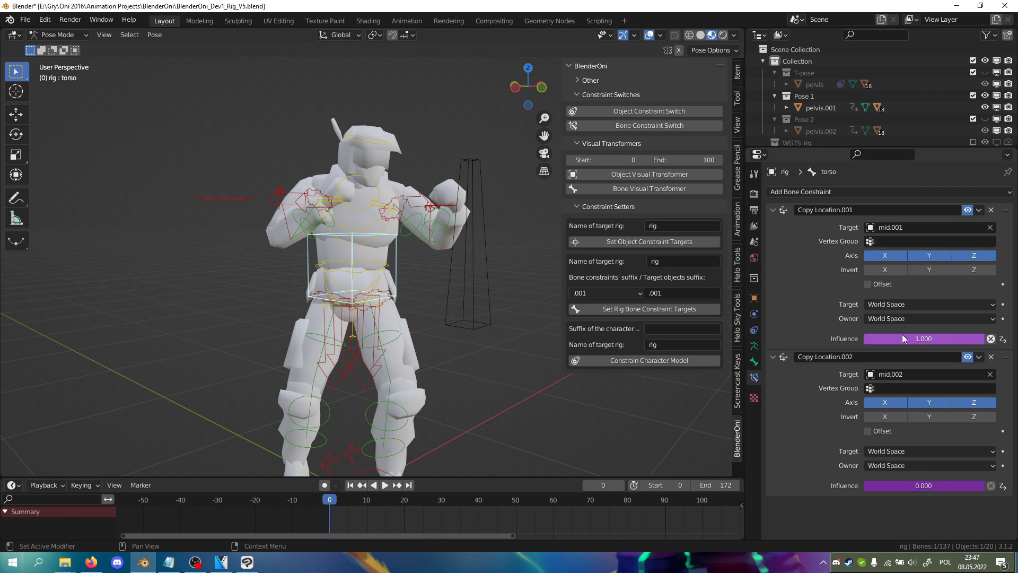
scroll(479, 321, "down", 5)
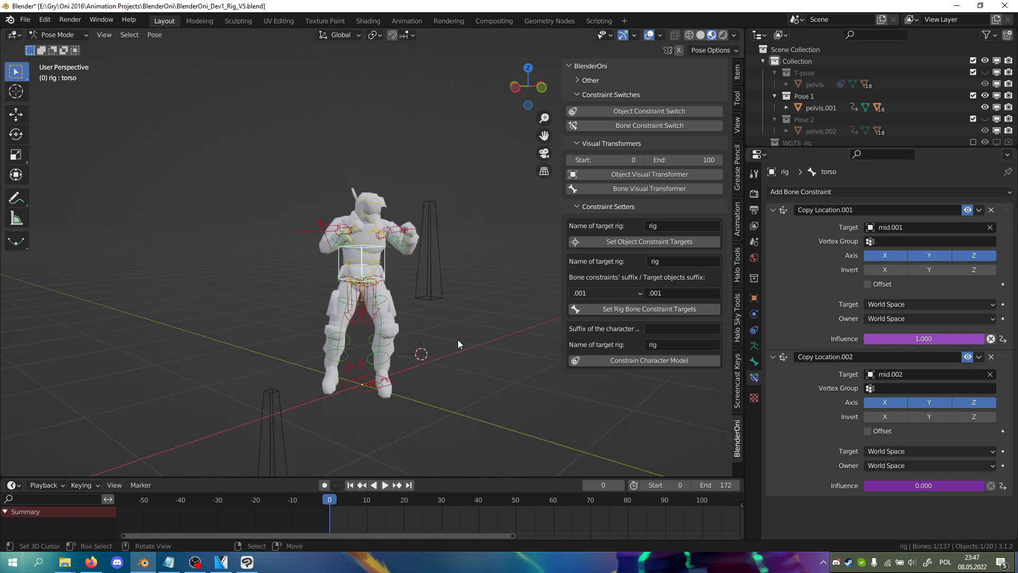
middle_click_drag(435, 339, 402, 339)
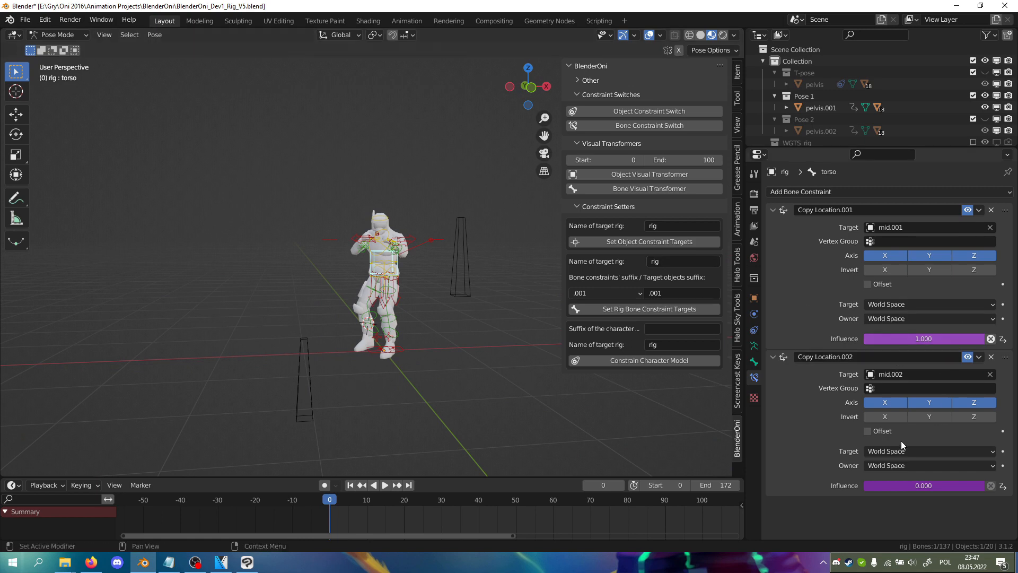
left_click(466, 268)
middle_click_drag(466, 269, 370, 260)
left_click(387, 267)
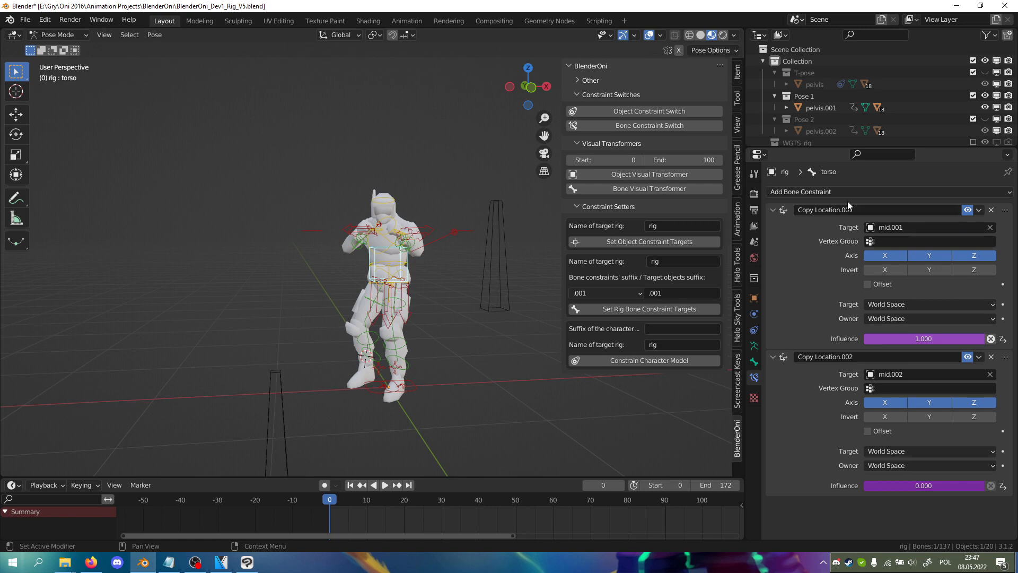
left_click(263, 411)
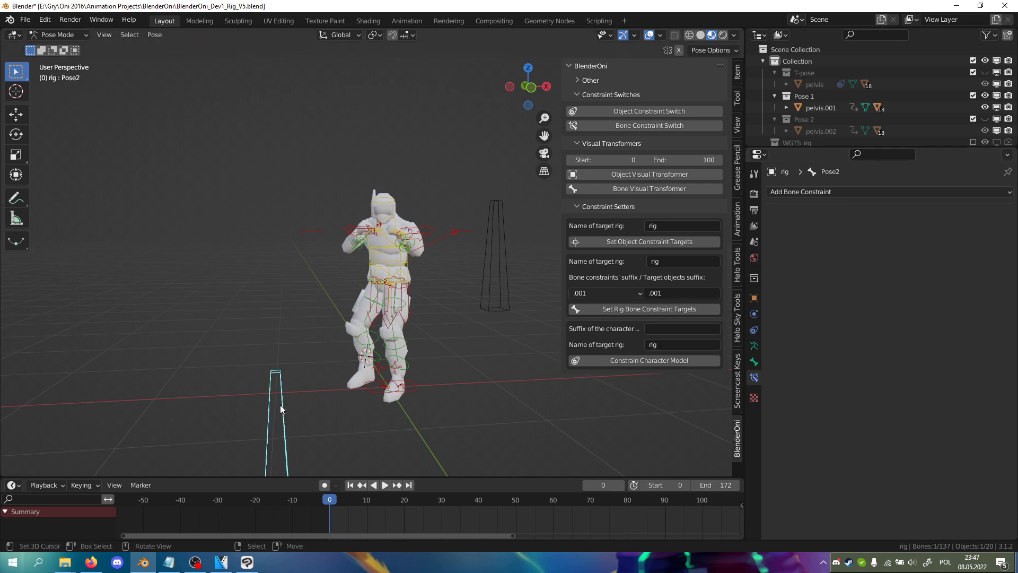
left_click(375, 329)
left_click(375, 330)
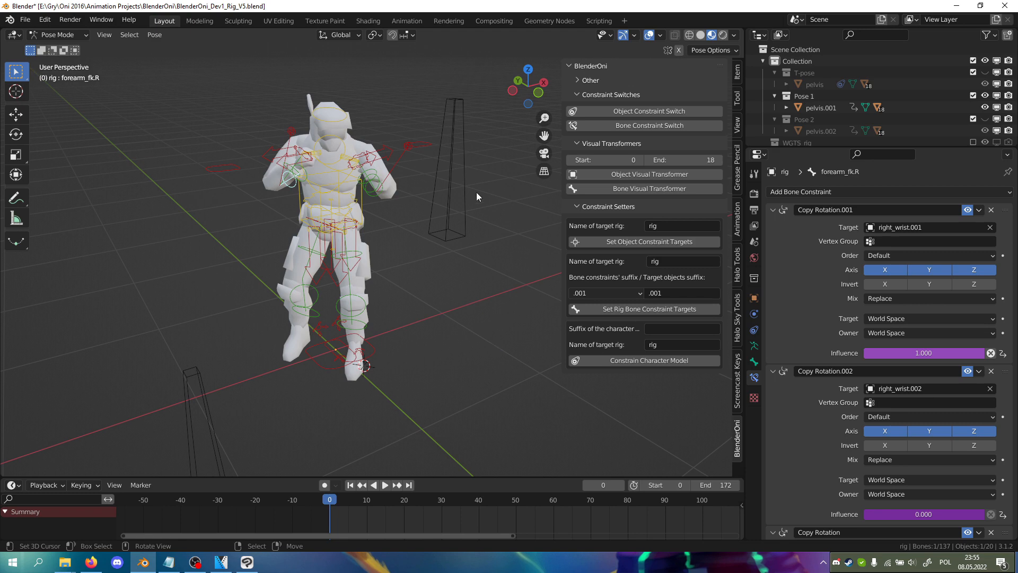
- Hide the Pose Matching, Arm.L (IK) and Arm.R (IK) rig layers
left_click(734, 77)
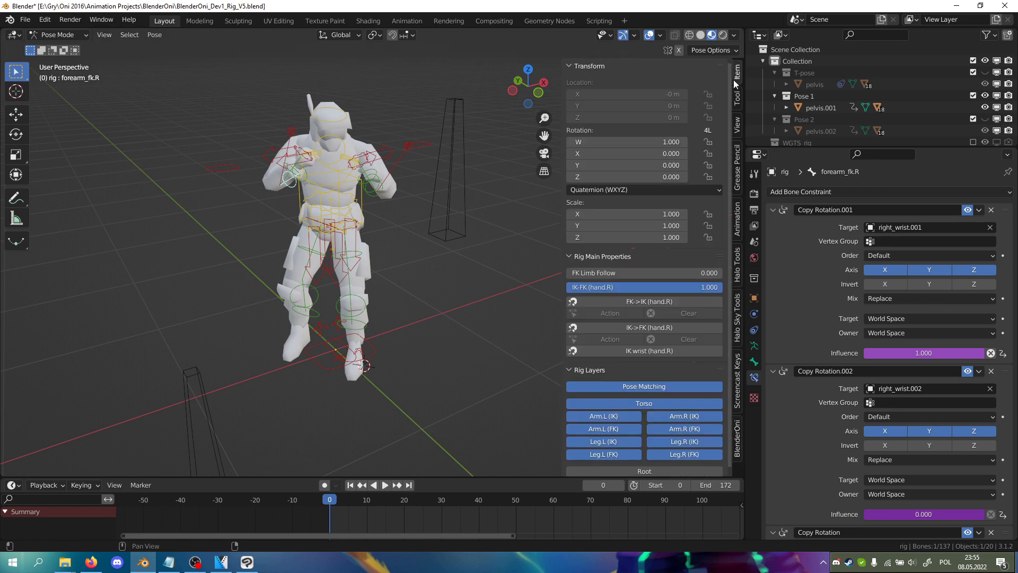
scroll(624, 375, "down", 1)
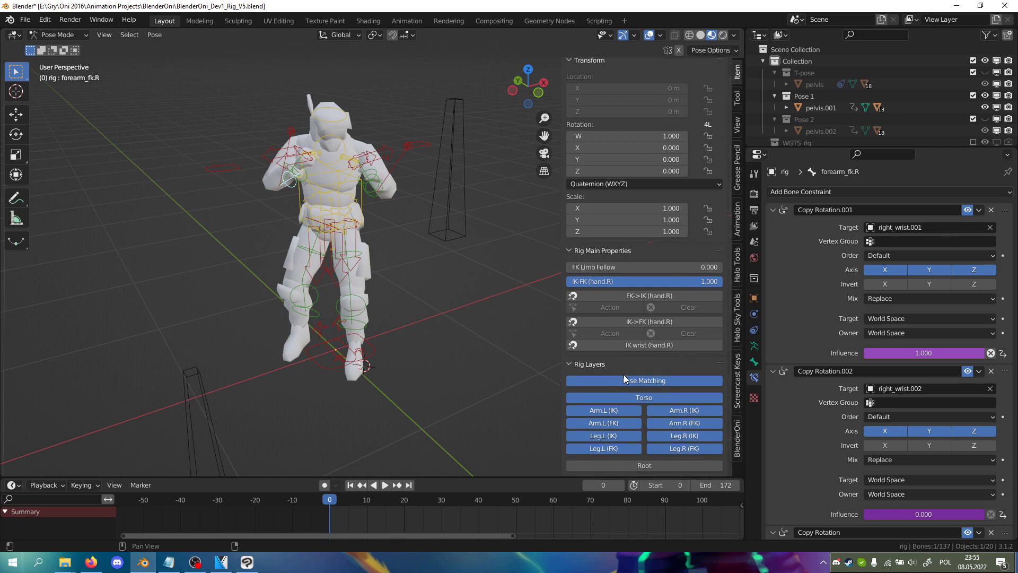
left_click(629, 382)
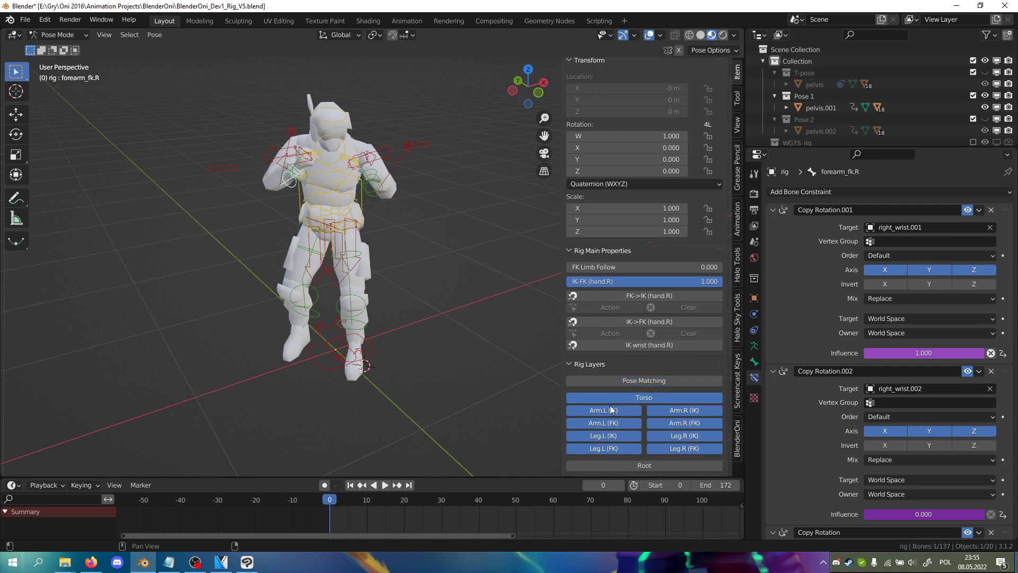
left_click(605, 412)
left_click(679, 410)
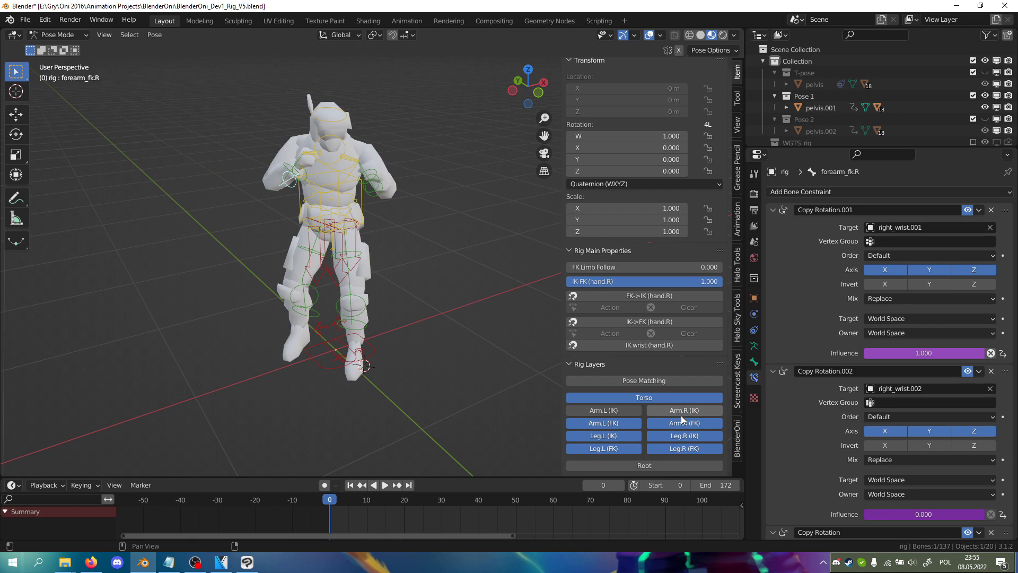
- Hide the Leg.R (IK) and Leg.L (IK) rig layers and select all the control bones still shown on the character
left_click(686, 436)
left_click(611, 436)
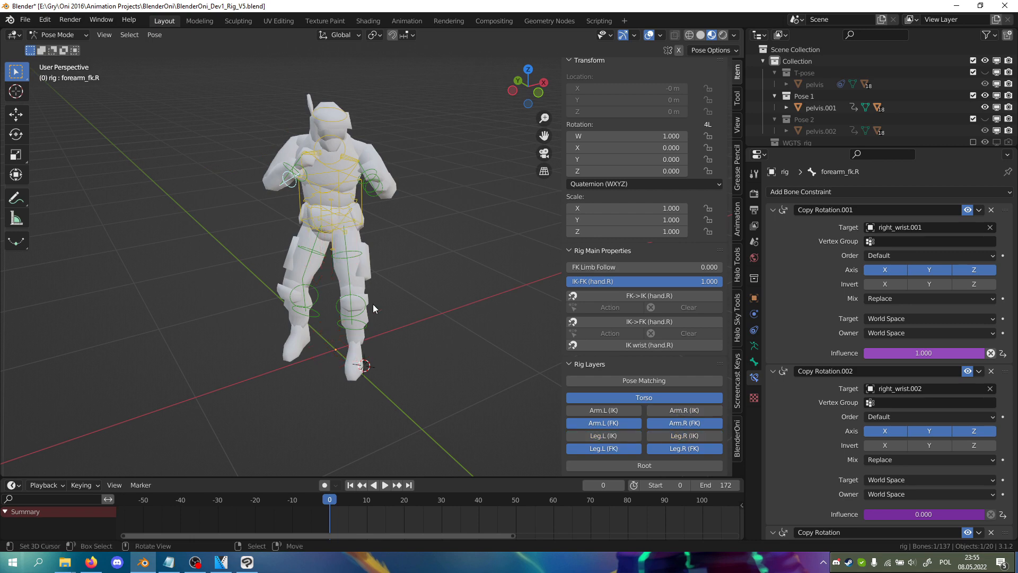
left_click_drag(220, 74, 440, 417)
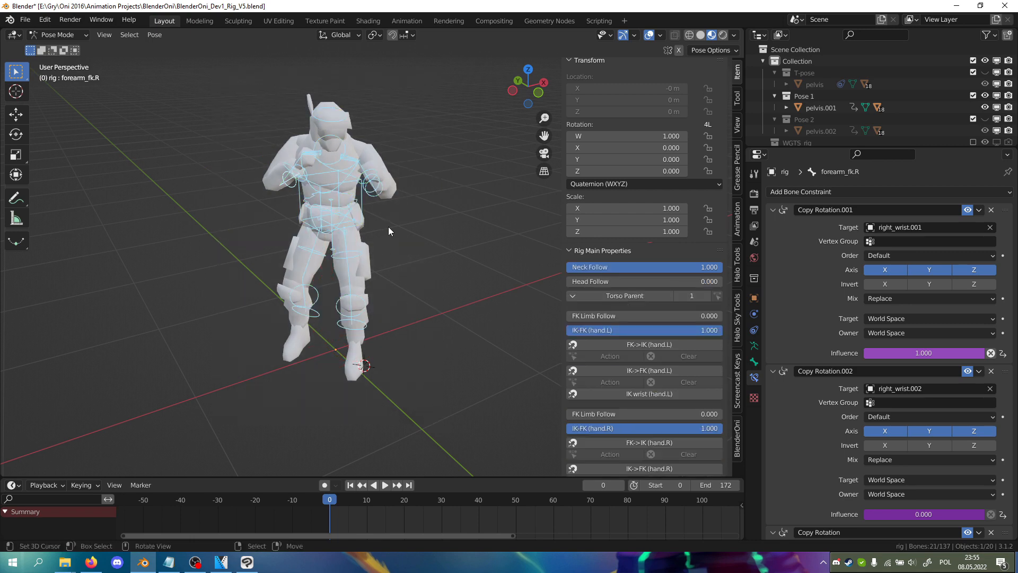
- Set the BlenderOni Visual Transformers end frame to 0 and play the animation from frame 0
left_click(738, 438)
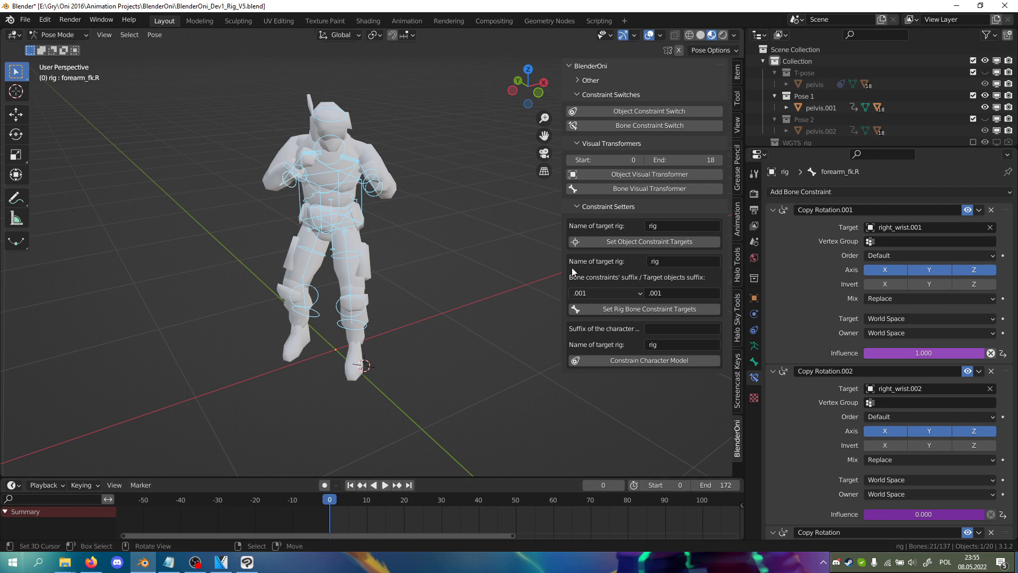
left_click(657, 157)
type("0")
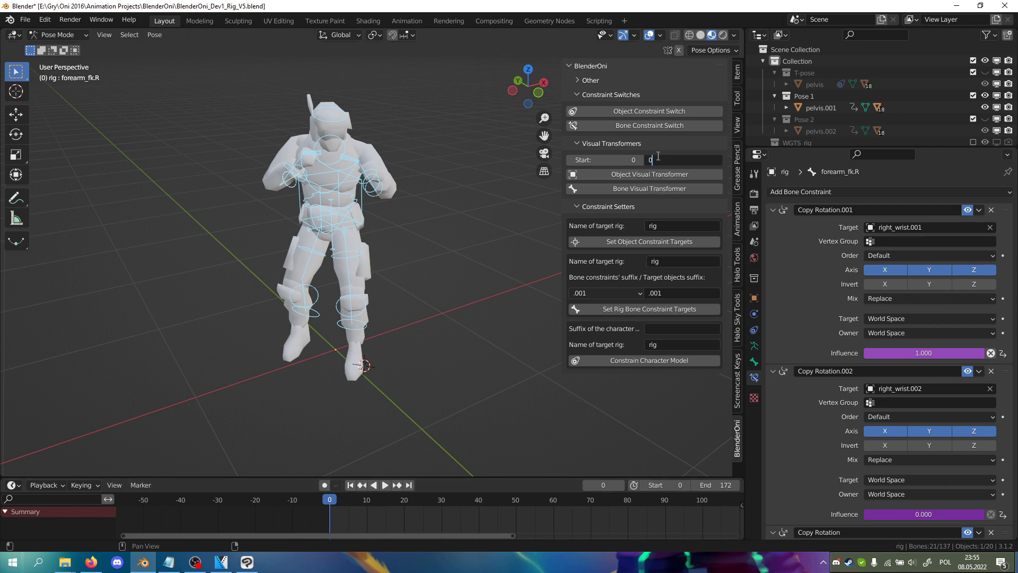
key("Return")
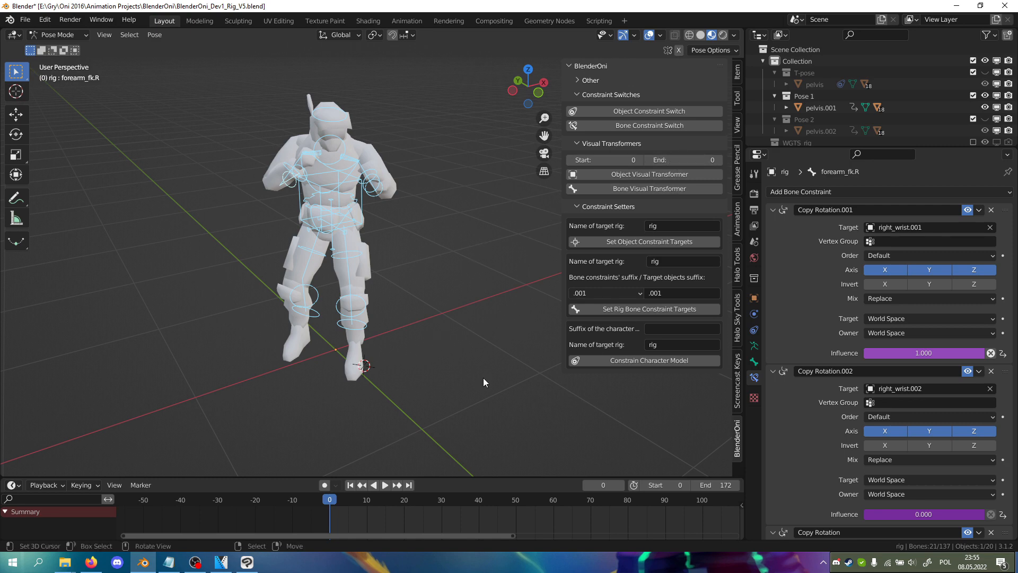
key("space")
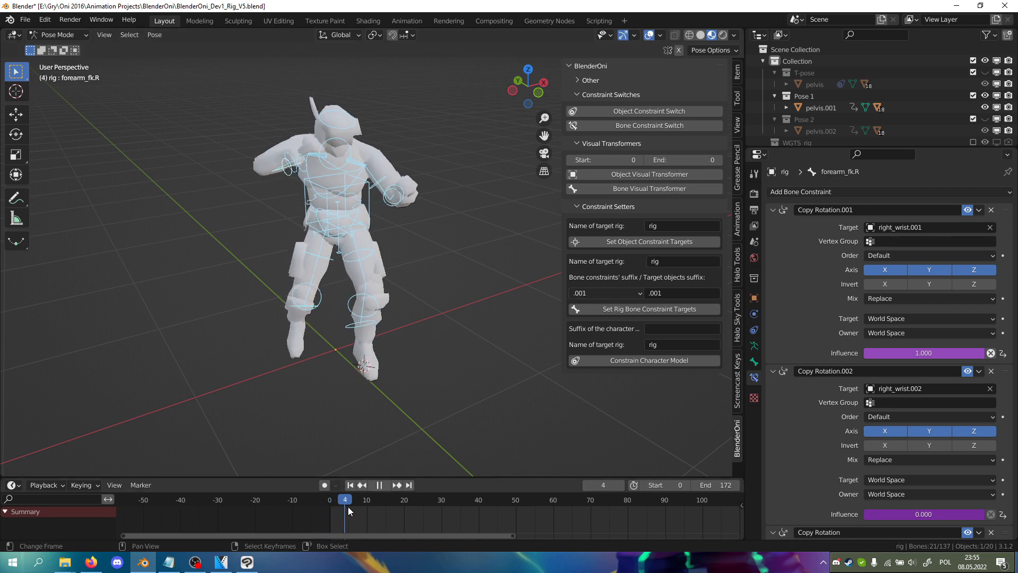
- Stop the playback, go to frame 18 and set the visual transform range's end to 18
key("space")
left_click(397, 505)
left_click(677, 159)
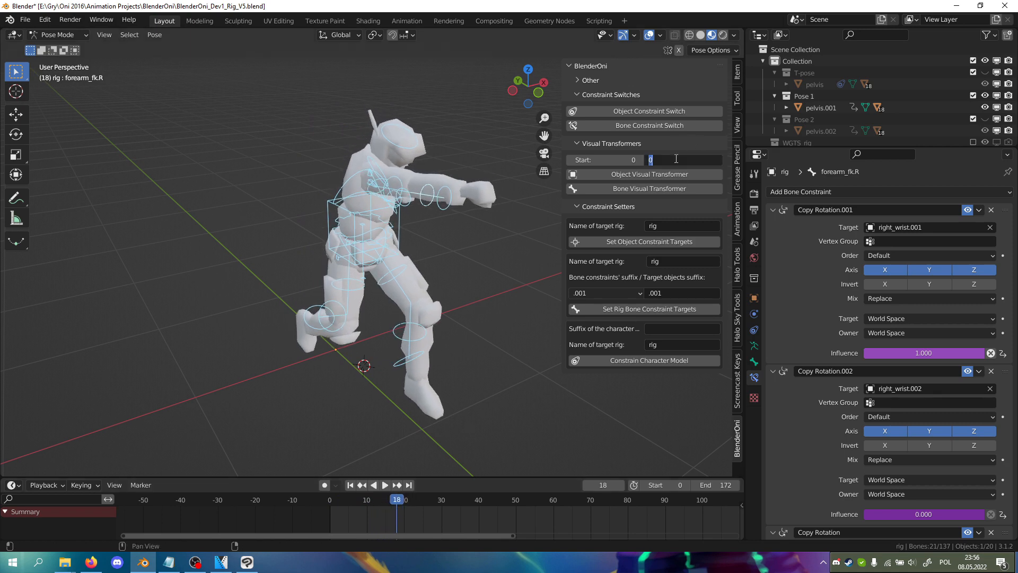
type("18")
key("Return")
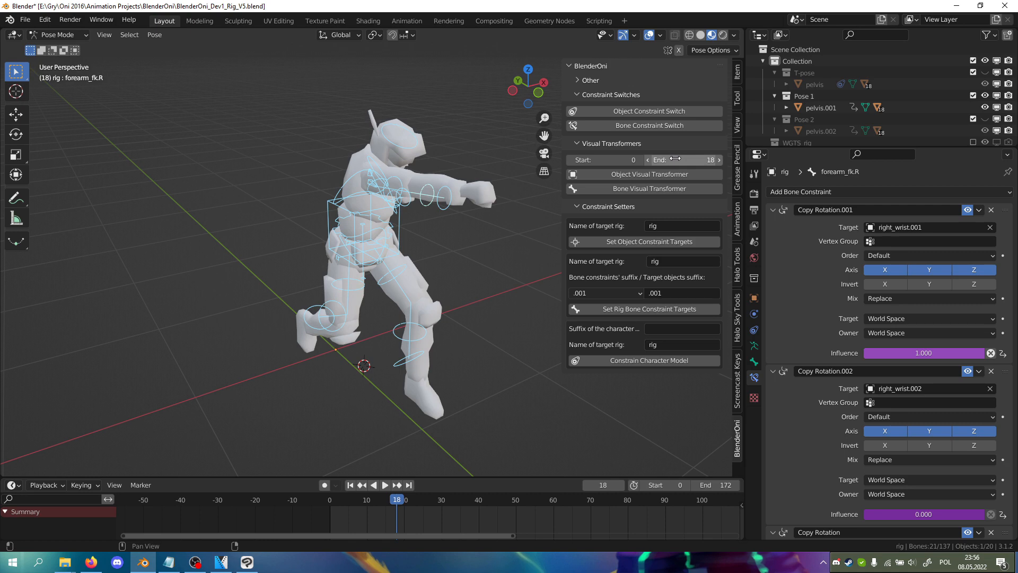
- Bake the selected rig bones with Bone Visual Transformer and turn off their constraints with Bone Constraint Switch
left_click(610, 190)
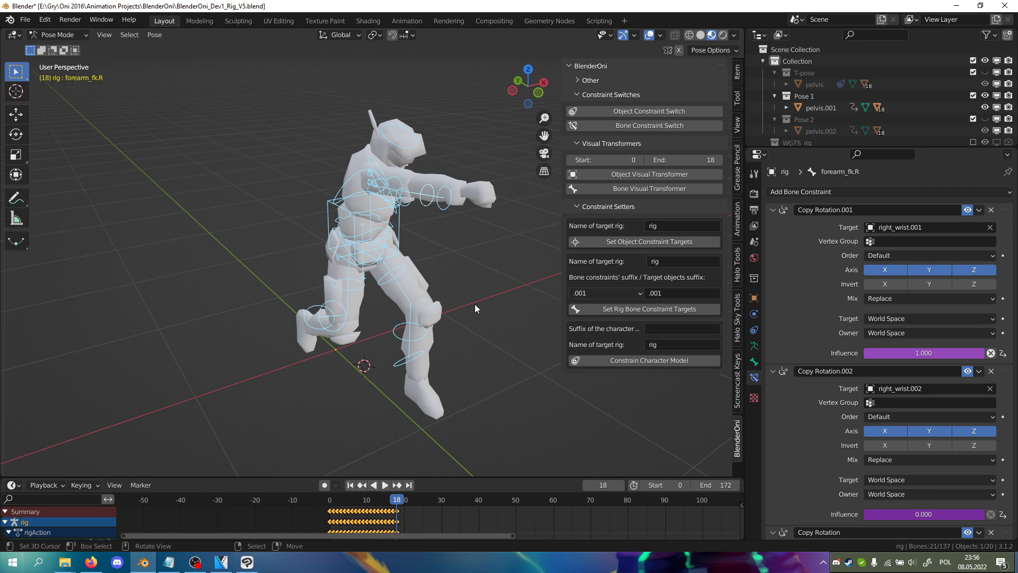
scroll(444, 300, "down", 1)
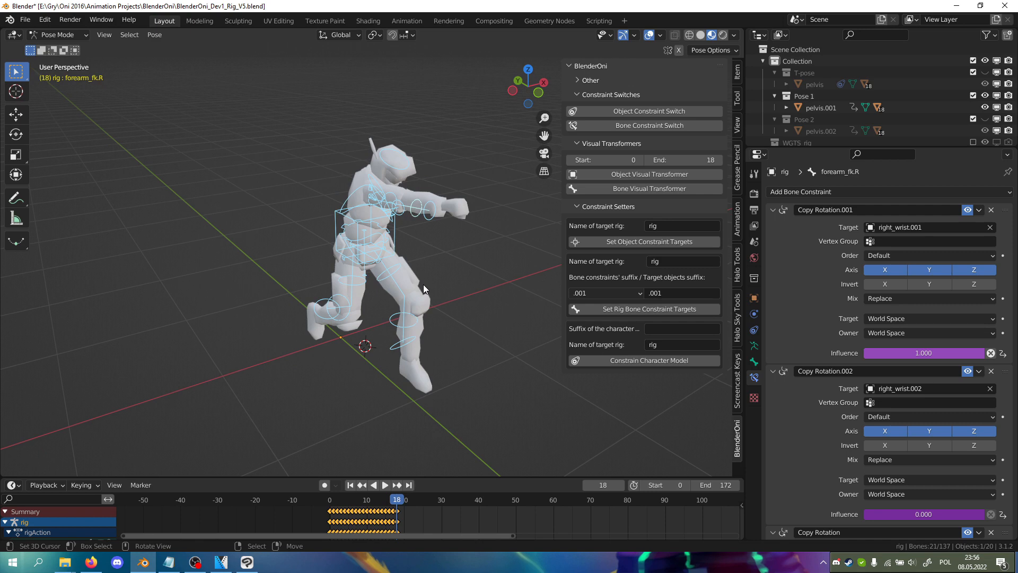
middle_click_drag(424, 251, 445, 231)
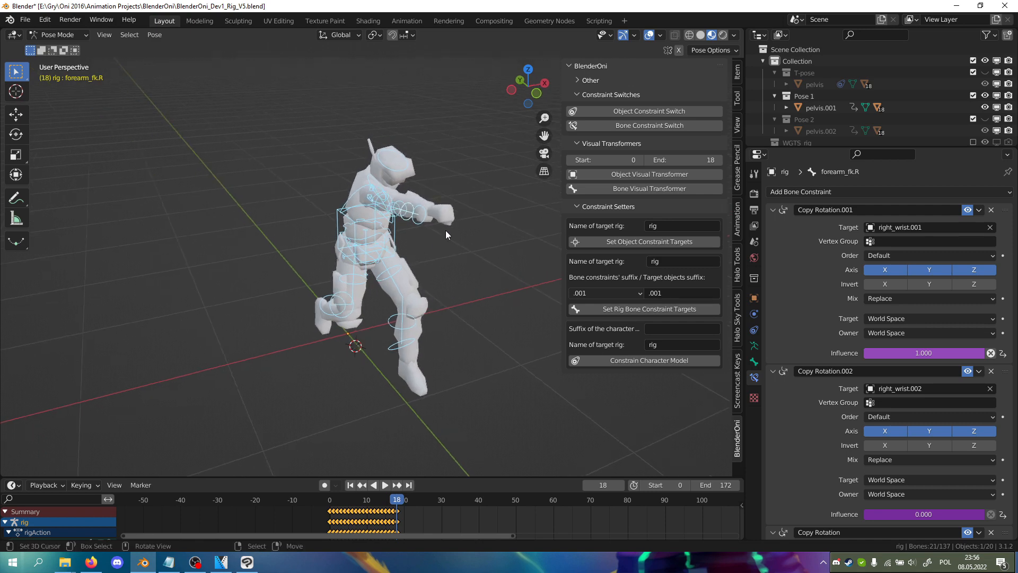
left_click(603, 125)
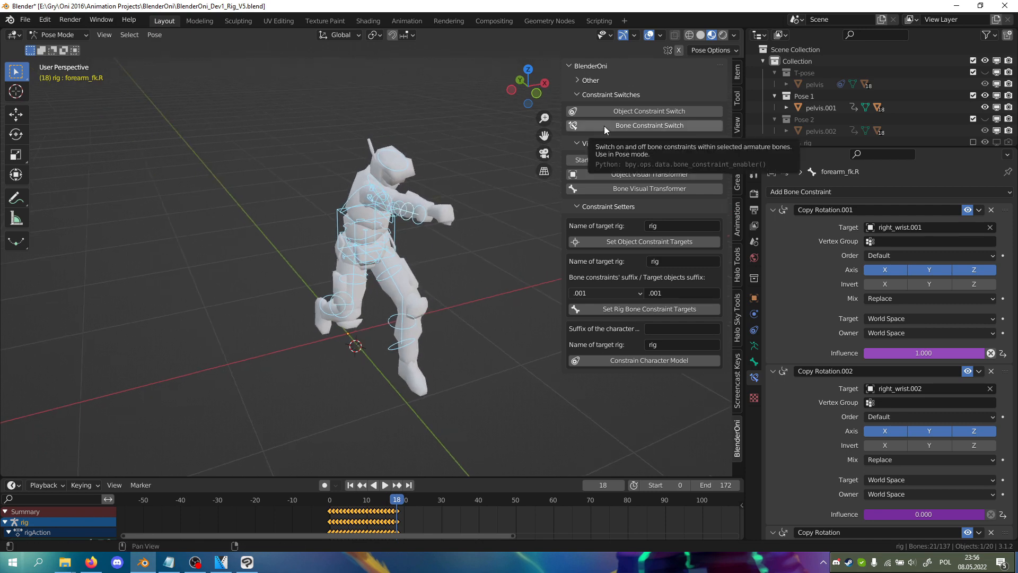
- Hide the Pose 1 collection and show the T-pose collection
middle_click_drag(424, 207, 382, 212)
left_click(374, 209)
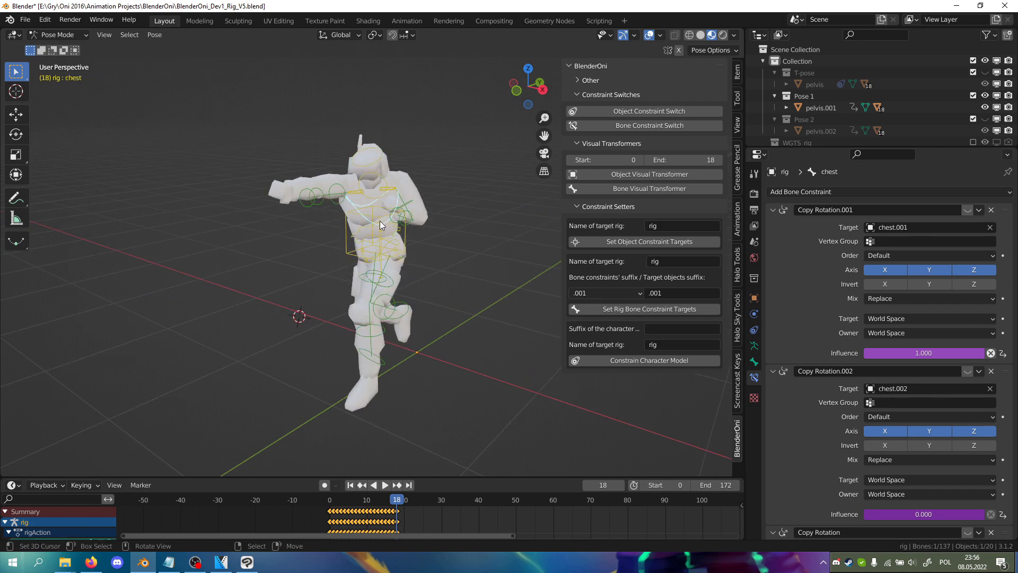
left_click(985, 96)
left_click(985, 72)
- Try rotating the rig's right forearm FK bone
middle_click_drag(395, 135, 419, 143)
left_click(330, 237)
scroll(334, 233, "up", 3)
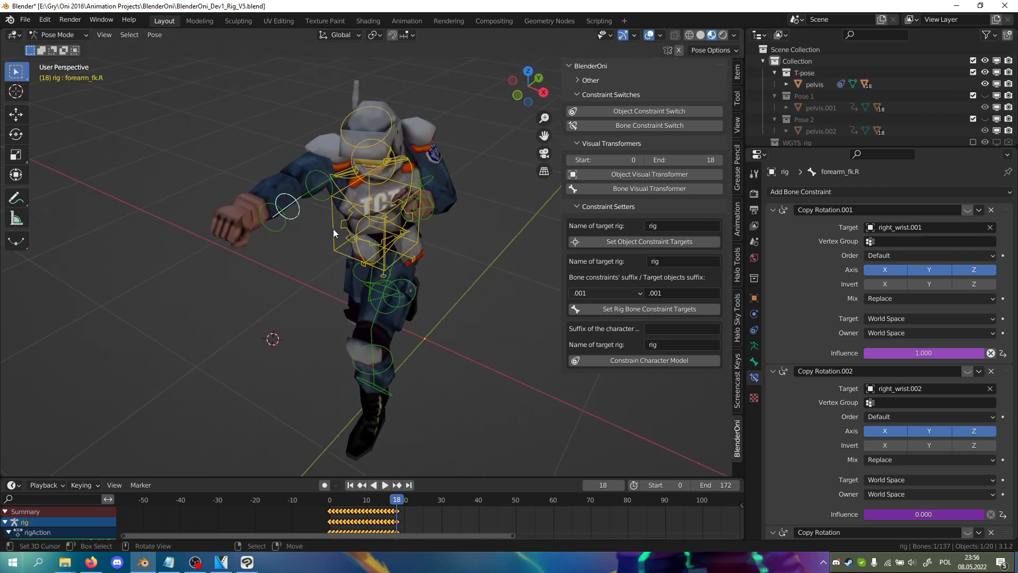
scroll(334, 232, "up", 1)
key("r")
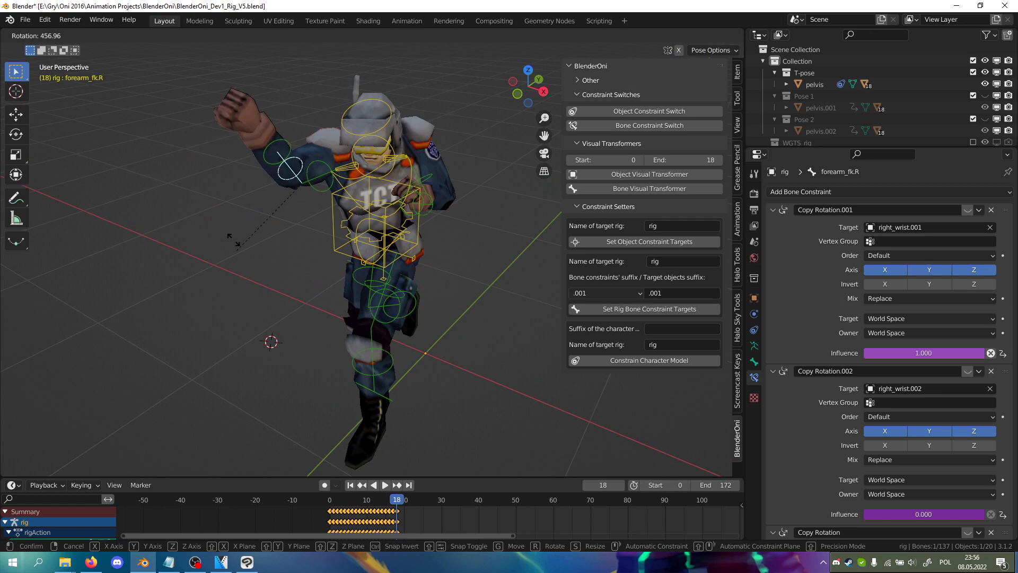
right_click(233, 240)
- Show the IK layers of both arms and both legs in the rig layers
left_click(428, 240)
middle_click_drag(428, 241, 456, 289, "shift")
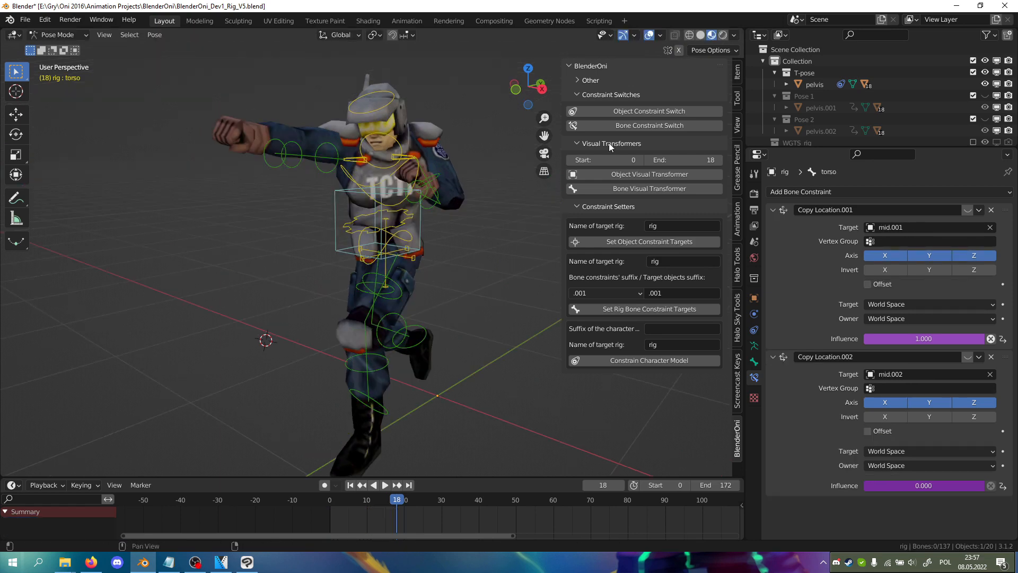
left_click(737, 72)
scroll(588, 307, "down", 1)
left_click(602, 412)
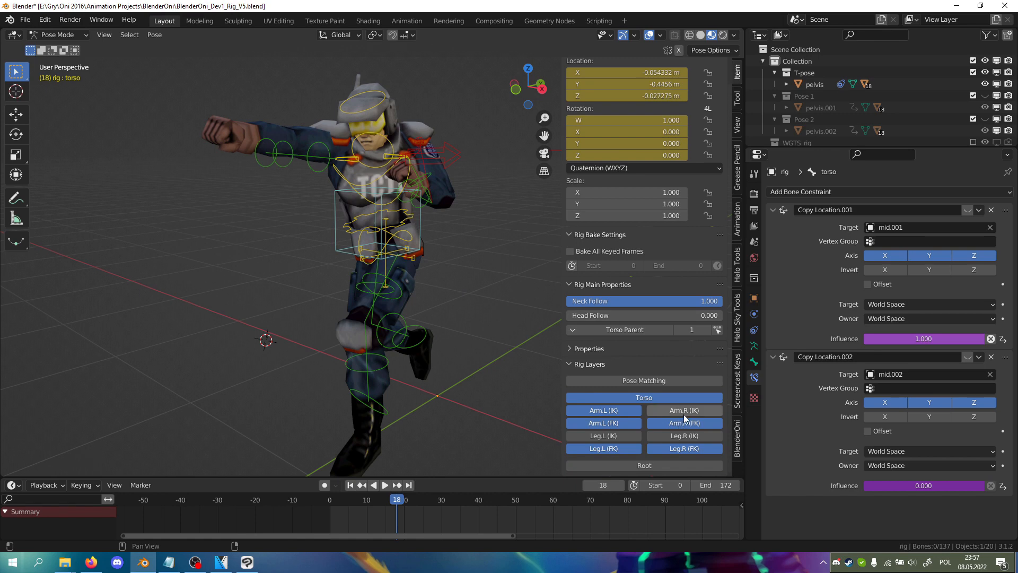
middle_click_drag(509, 318, 466, 327)
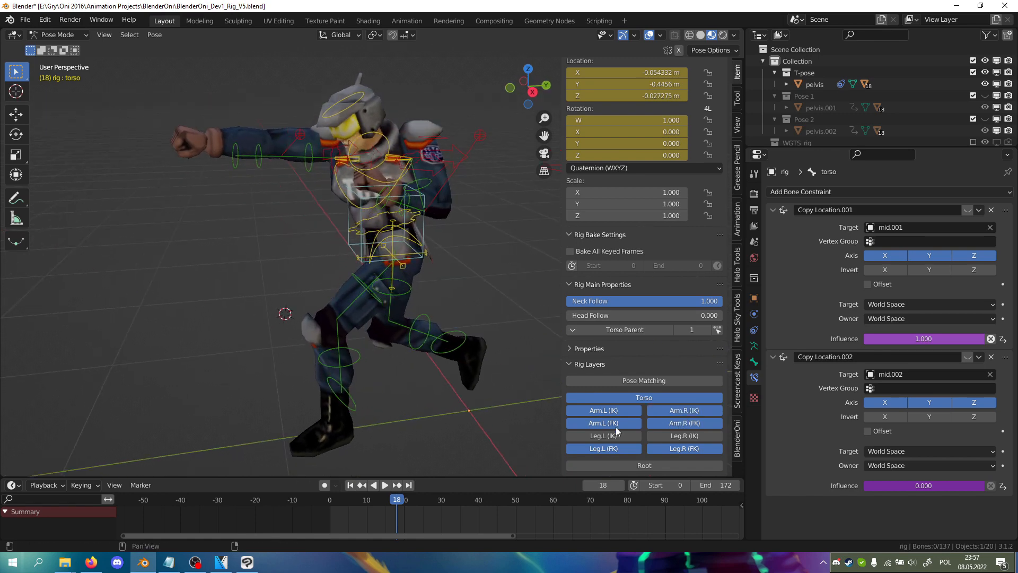
left_click_drag(625, 437, 667, 437)
middle_click_drag(446, 385, 403, 378)
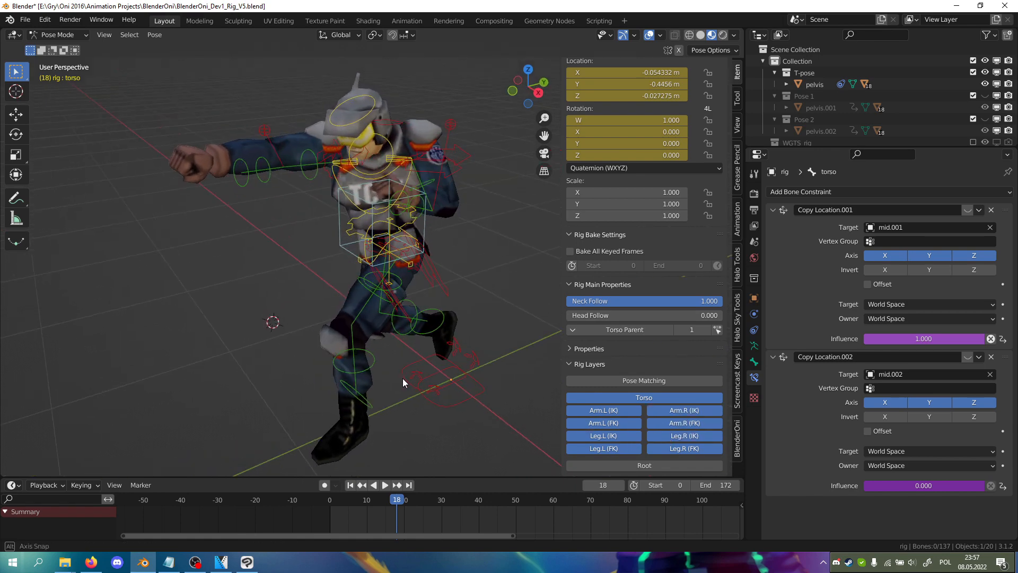
- Switch the left foot from FK to IK and try moving its IK control
left_click(450, 406)
middle_click_drag(414, 342, 412, 292, "shift")
left_click_drag(669, 301, 514, 301)
scroll(644, 265, "down", 2)
middle_click_drag(485, 323, 403, 371)
key("g")
left_click(291, 305)
- Set the right foot's IK-FK value to 0.000 and try moving its IK control
middle_click_drag(318, 326, 633, 301)
left_click(368, 372)
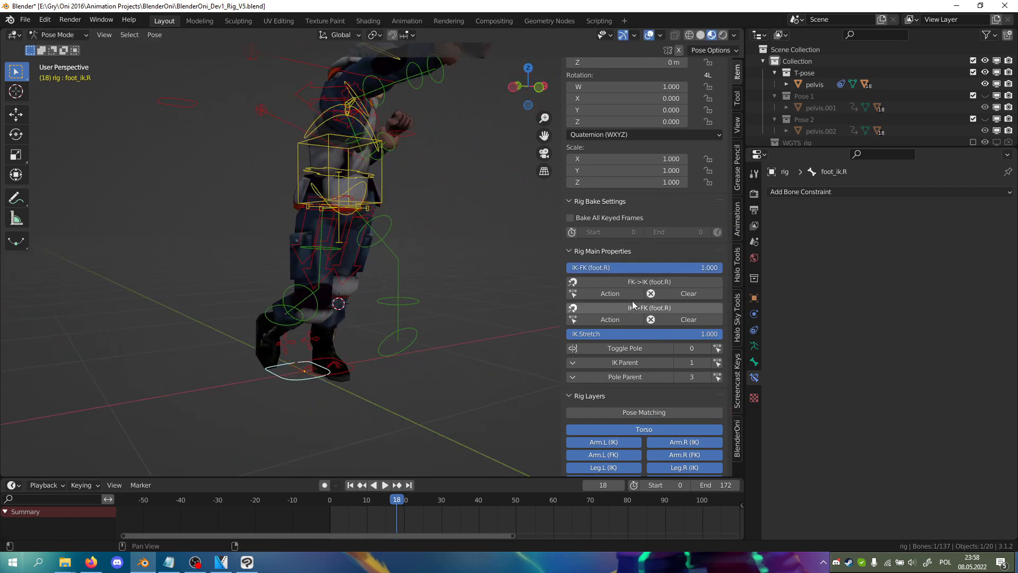
left_click_drag(644, 268, 567, 269)
key("g")
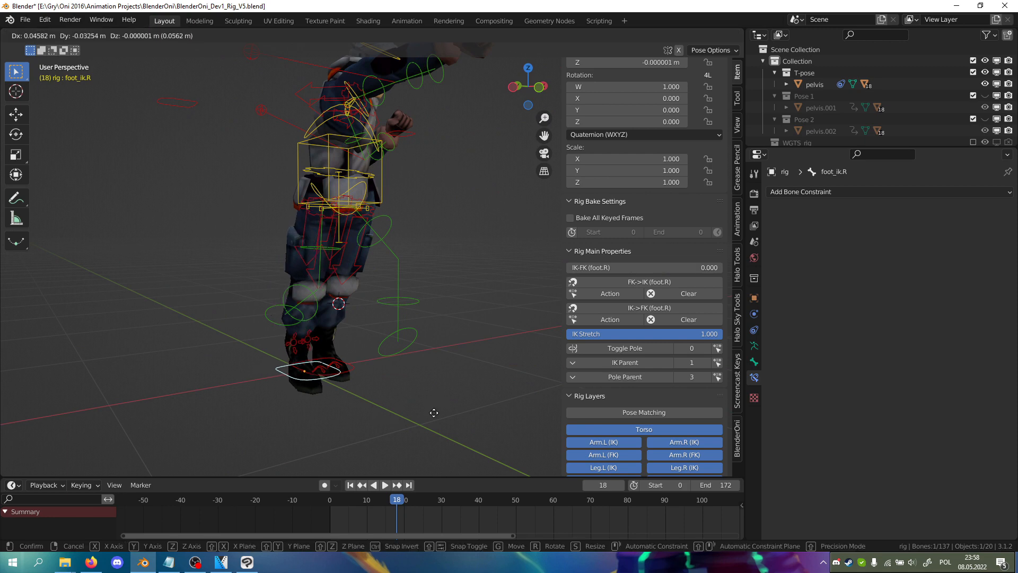
right_click(526, 288)
- Set the right hand's IK-FK value to 0.000
middle_click_drag(526, 288, 630, 276)
left_click(328, 150)
left_click_drag(599, 268, 568, 268)
middle_click_drag(255, 233, 341, 218)
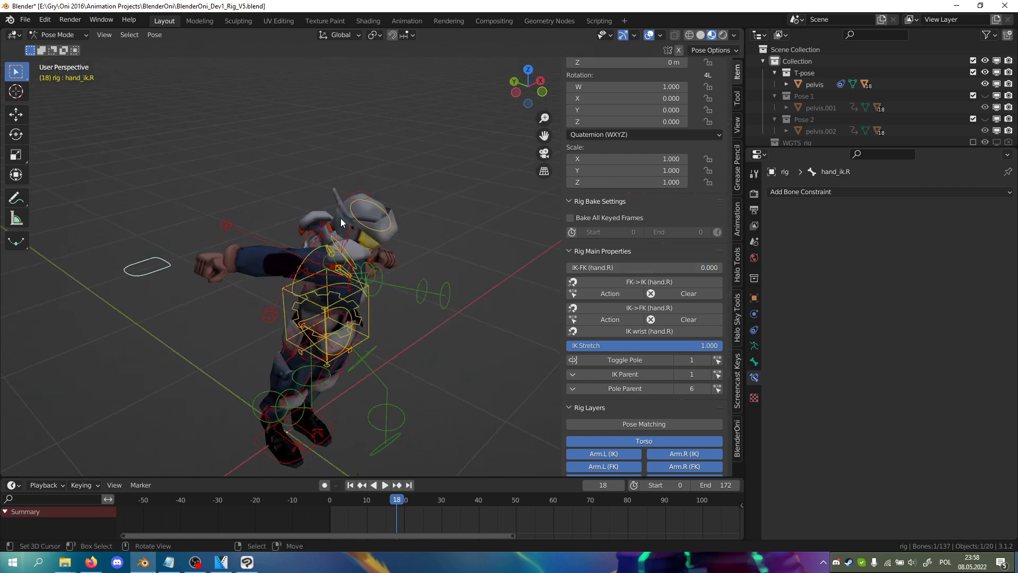
- Set the left hand's IK-FK value to 0.000 and try moving its IK control
left_click(358, 192)
middle_click_drag(435, 191, 419, 207)
left_click_drag(632, 267, 568, 267)
middle_click_drag(489, 237, 393, 250)
key("g")
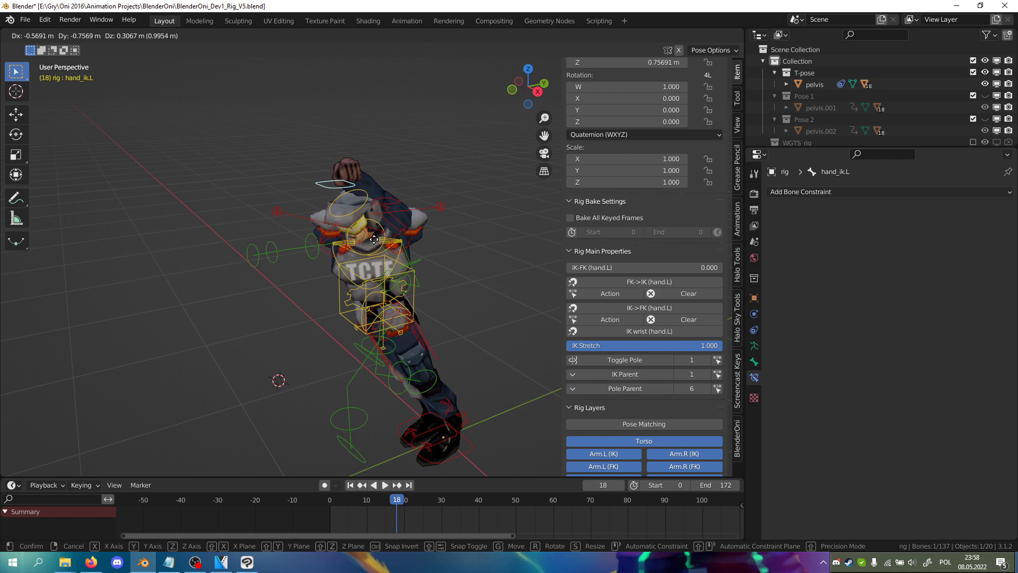
right_click(420, 262)
- Switch the left hand and the right hand to FK by setting IK-FK to 1.000
middle_click_drag(420, 262, 376, 261)
scroll(419, 221, "down", 2)
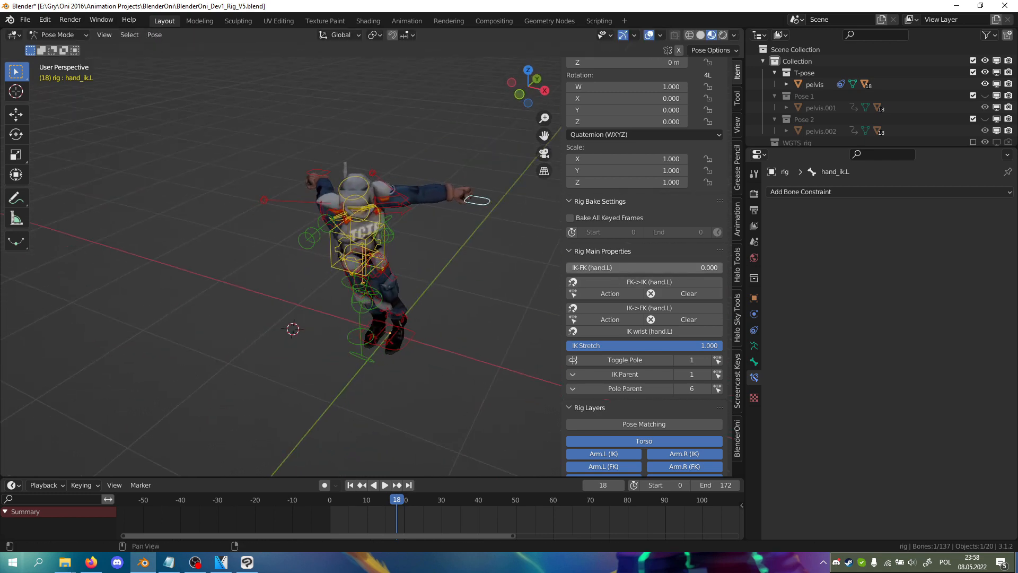
left_click_drag(583, 268, 690, 267)
middle_click_drag(276, 239, 224, 205)
left_click(218, 211)
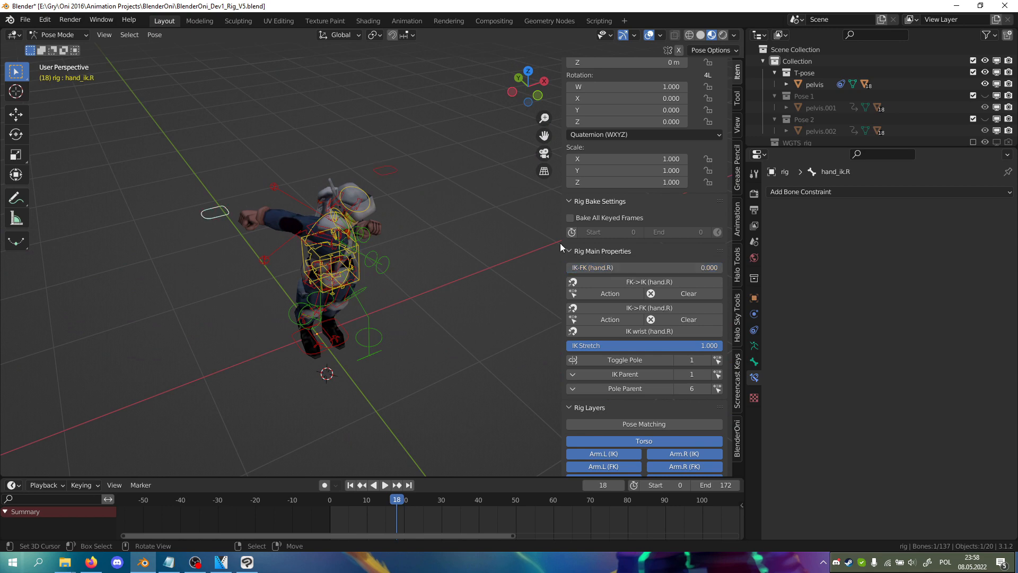
left_click_drag(642, 266, 719, 270)
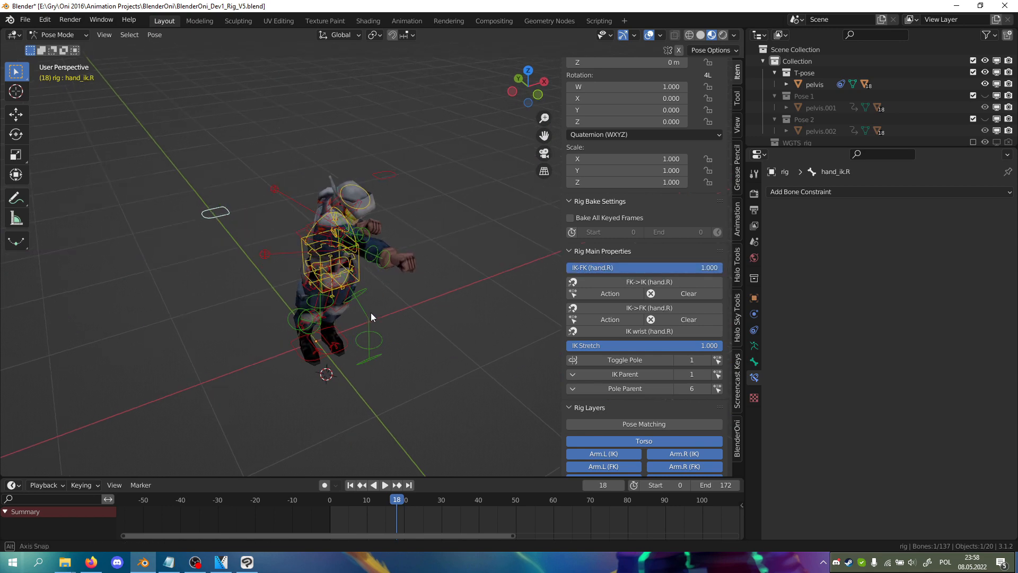
- Switch the right foot and the left foot to FK by setting IK-FK to 1.000
middle_click_drag(371, 312, 351, 289)
right_click(311, 372)
left_click_drag(628, 271, 695, 278)
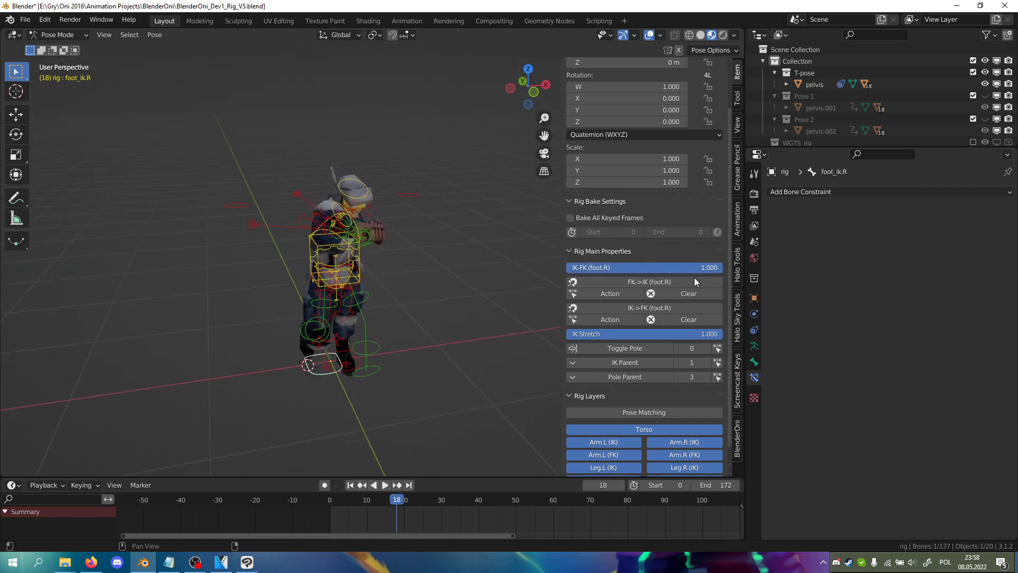
right_click(346, 365)
right_click(344, 368)
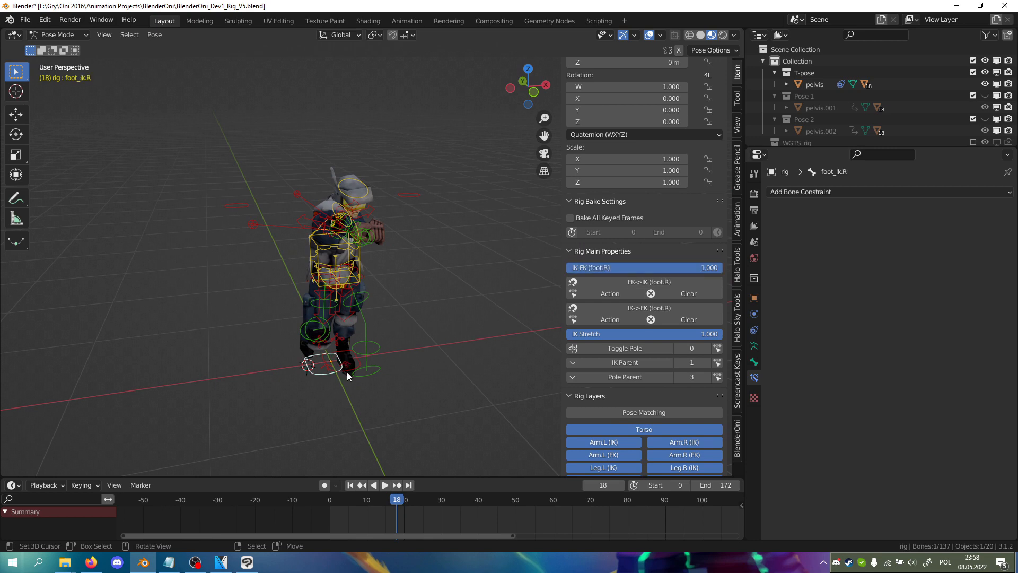
left_click_drag(612, 270, 689, 268)
mouse_move(364, 285)
middle_mouse_down()
mouse_move(250, 257)
mouse_move(359, 280)
middle_mouse_up()
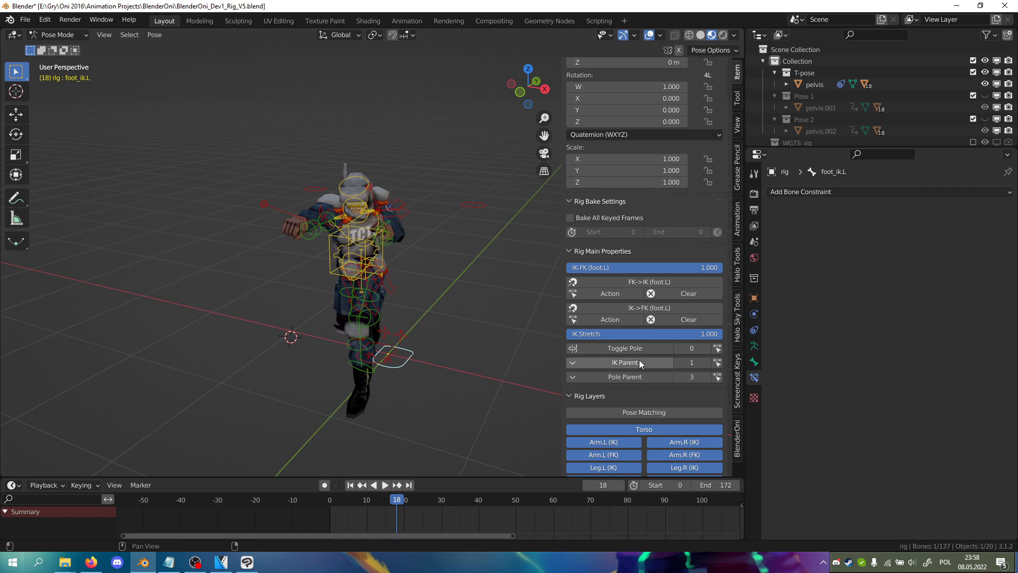
- Hide the IK layers of both arms and both legs in the rig layers
scroll(630, 366, "down", 2)
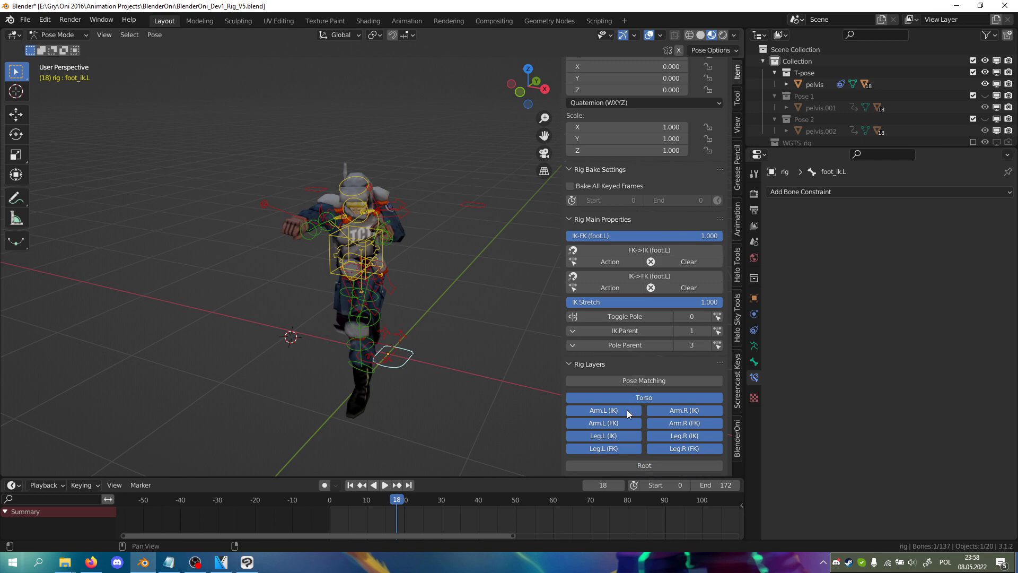
left_click(627, 409)
left_click(679, 411)
left_click(683, 435)
left_click(621, 436)
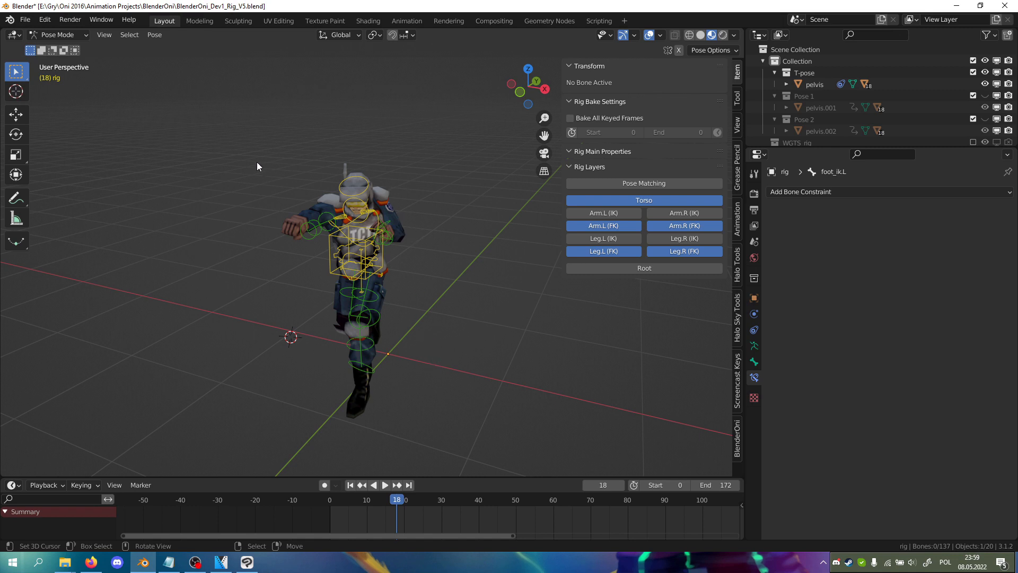
- Hide the rig and change from Pose Mode to Object Mode
middle_click_drag(474, 398, 443, 359)
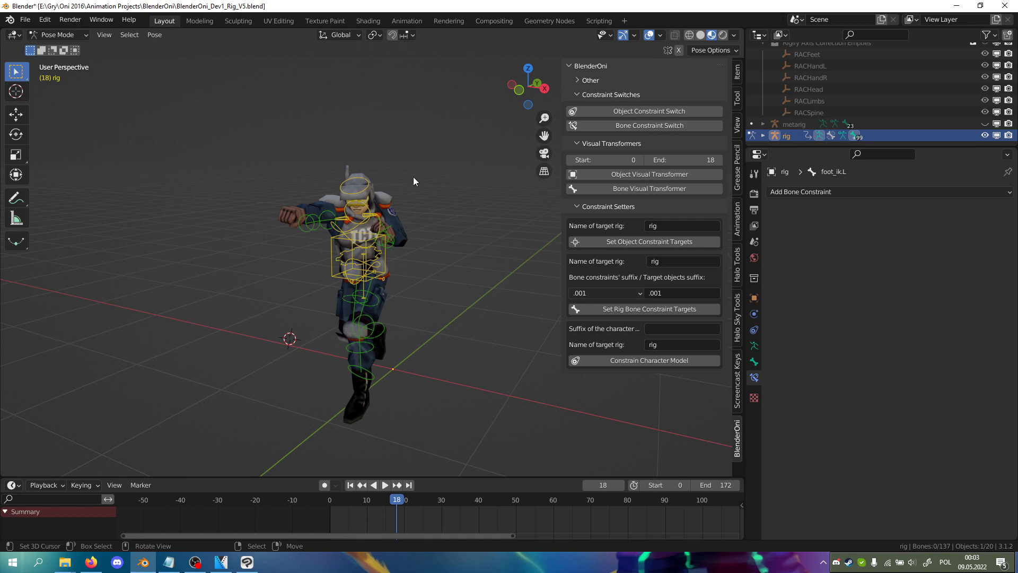
left_click(985, 137)
left_click(58, 35)
left_click(62, 49)
- Select the T-pose pelvis with its whole hierarchy and bake its motion with Object Visual Transformer
scroll(867, 97, "up", 10)
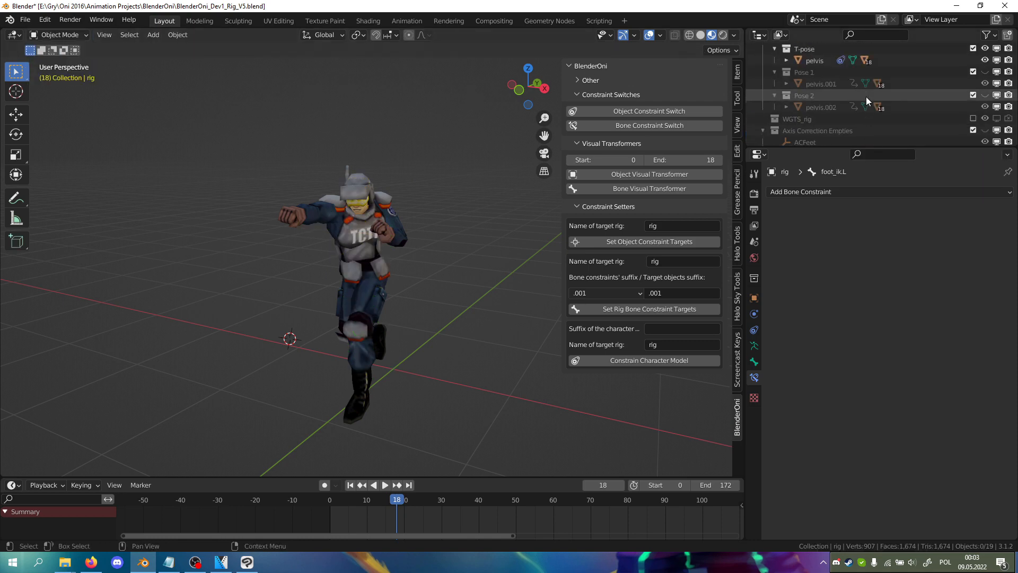
left_click(814, 85)
right_click(812, 85)
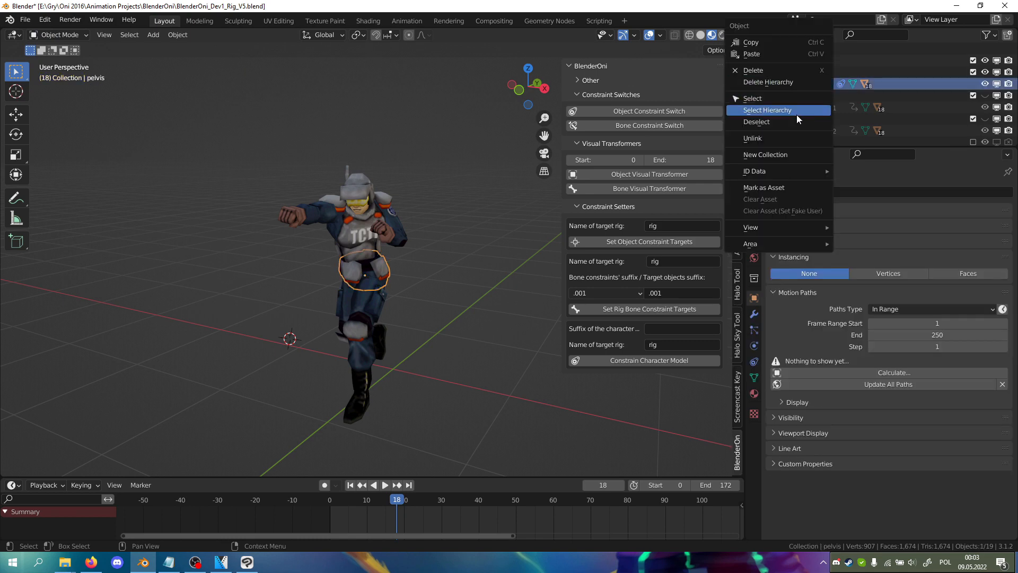
left_click(797, 110)
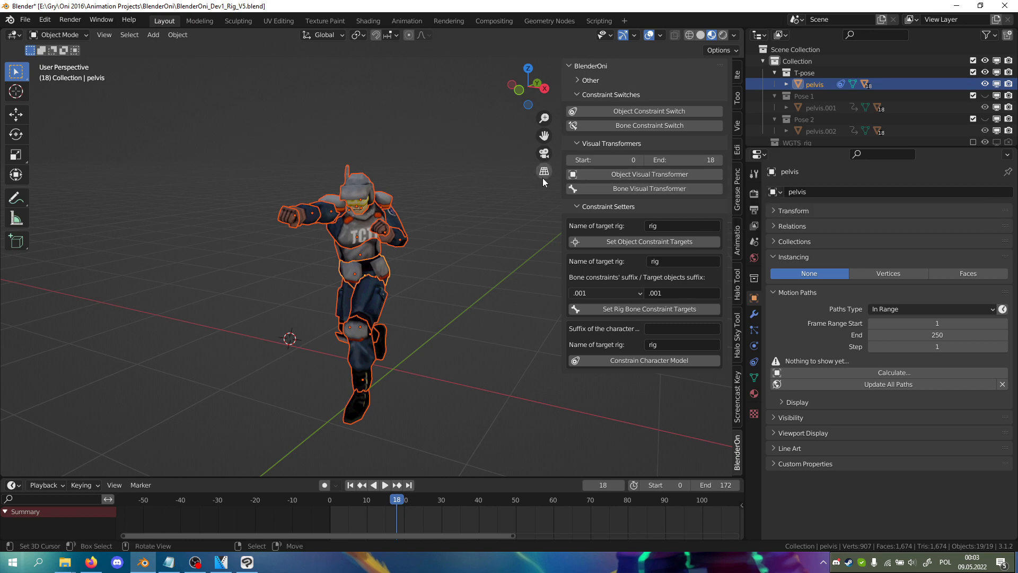
left_click(656, 173)
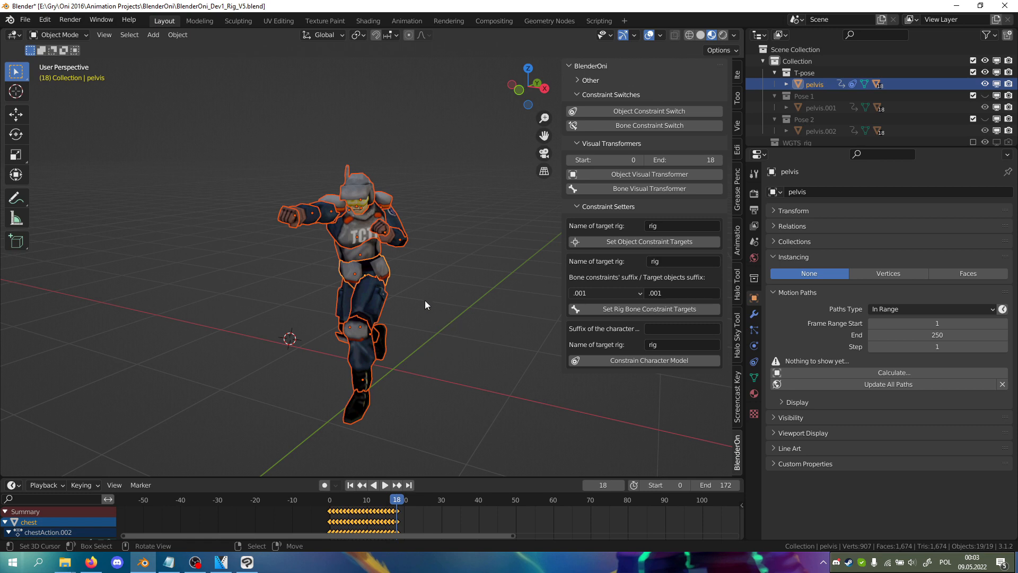
- Try moving the selected T-pose model, and turn off its object constraints with Object Constraint Switch
key("g")
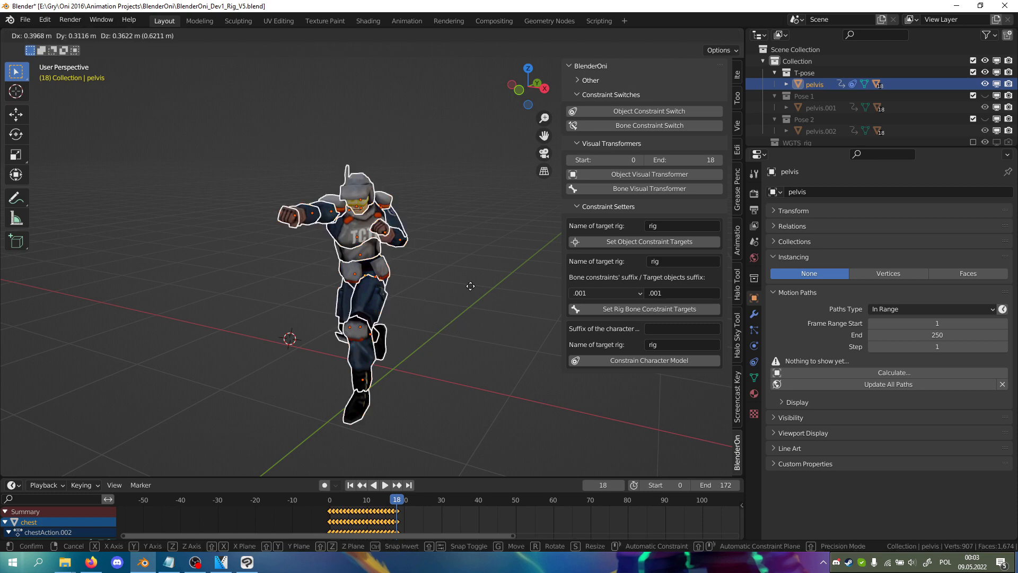
left_click(351, 262)
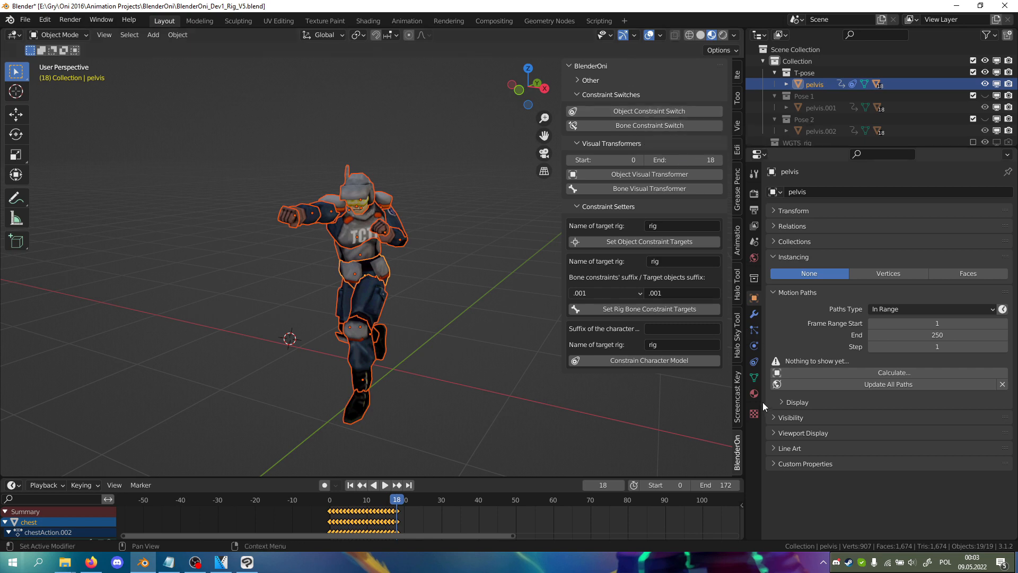
left_click(754, 362)
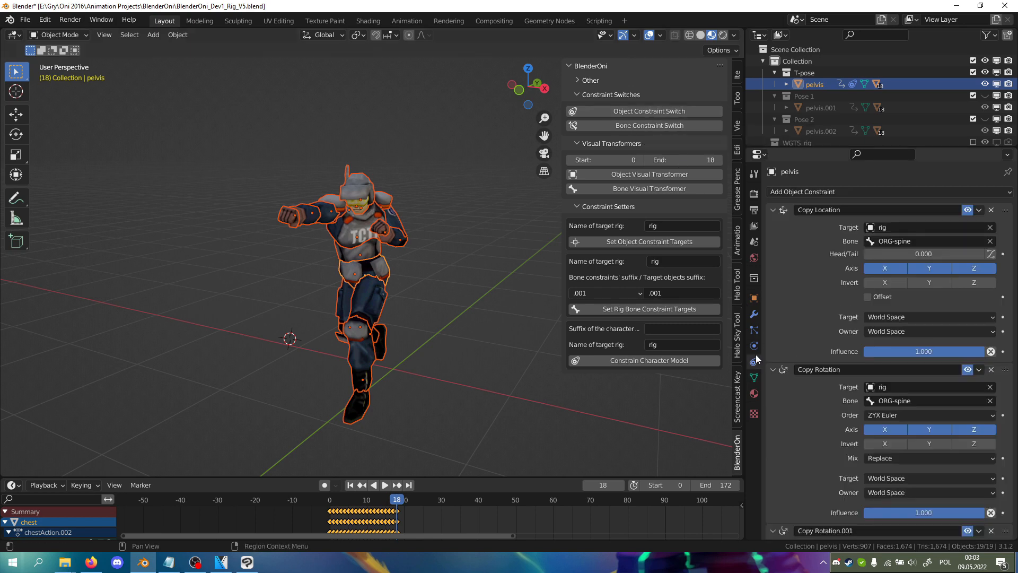
left_click(613, 111)
mouse_move(419, 217)
middle_mouse_down()
mouse_move(403, 211)
mouse_move(435, 223)
middle_mouse_up()
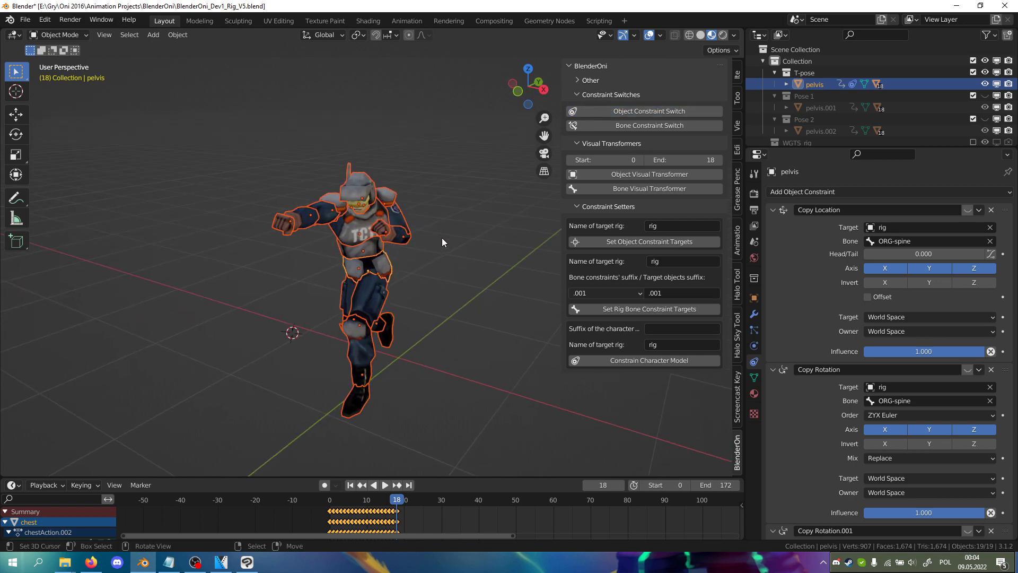
- Open the list of export formats
left_click(25, 20)
mouse_move(60, 177)
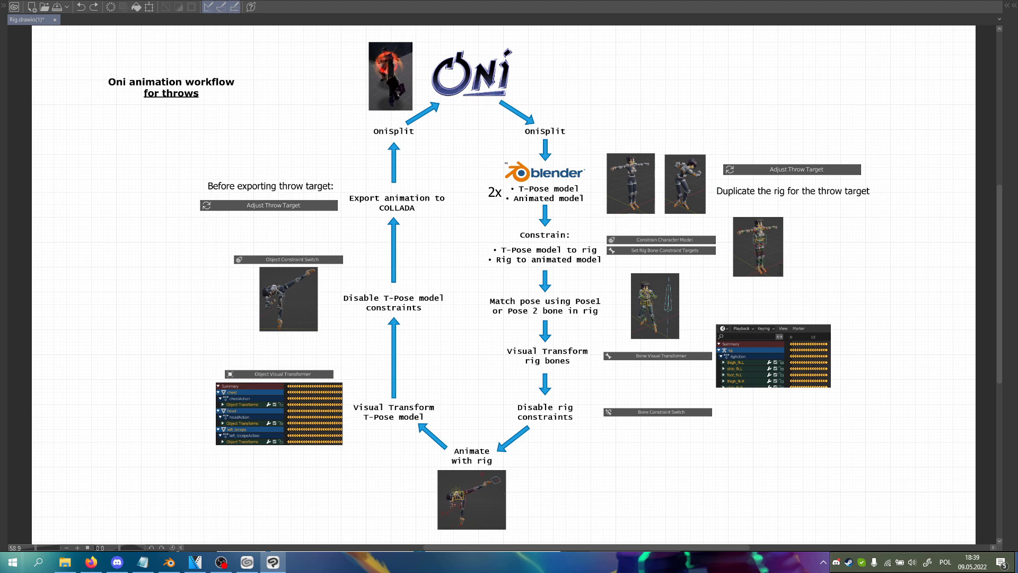
- Circle in red the doubled models note, the rig duplication note and both Adjust Throw Target entries on the throw workflow diagram
mouse_move(506, 156)
left_mouse_down()
mouse_move(484, 177)
mouse_move(583, 205)
mouse_move(562, 158)
mouse_move(481, 164)
left_mouse_up()
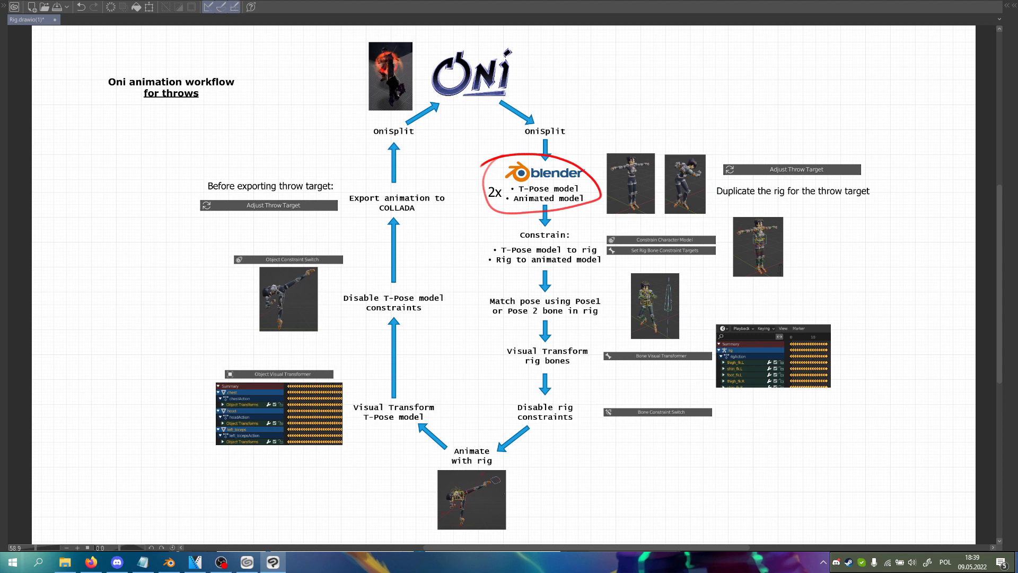
mouse_move(711, 184)
left_mouse_down()
mouse_move(769, 206)
mouse_move(878, 181)
mouse_move(698, 185)
left_mouse_up()
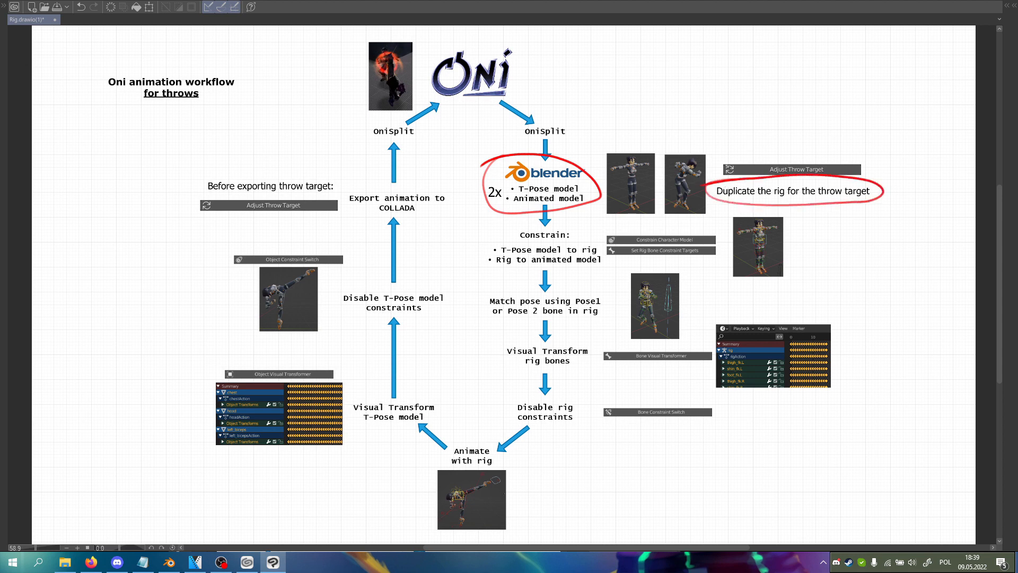
mouse_move(717, 160)
left_mouse_down()
mouse_move(823, 179)
mouse_move(827, 153)
mouse_move(706, 162)
left_mouse_up()
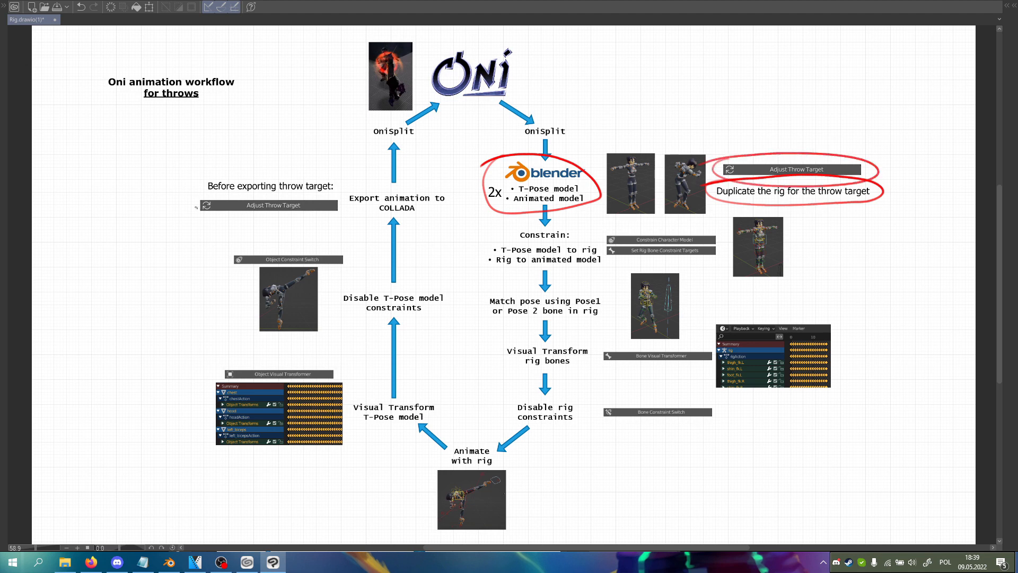
mouse_move(208, 173)
left_mouse_down()
mouse_move(188, 190)
mouse_move(337, 224)
mouse_move(339, 182)
mouse_move(170, 192)
left_mouse_up()
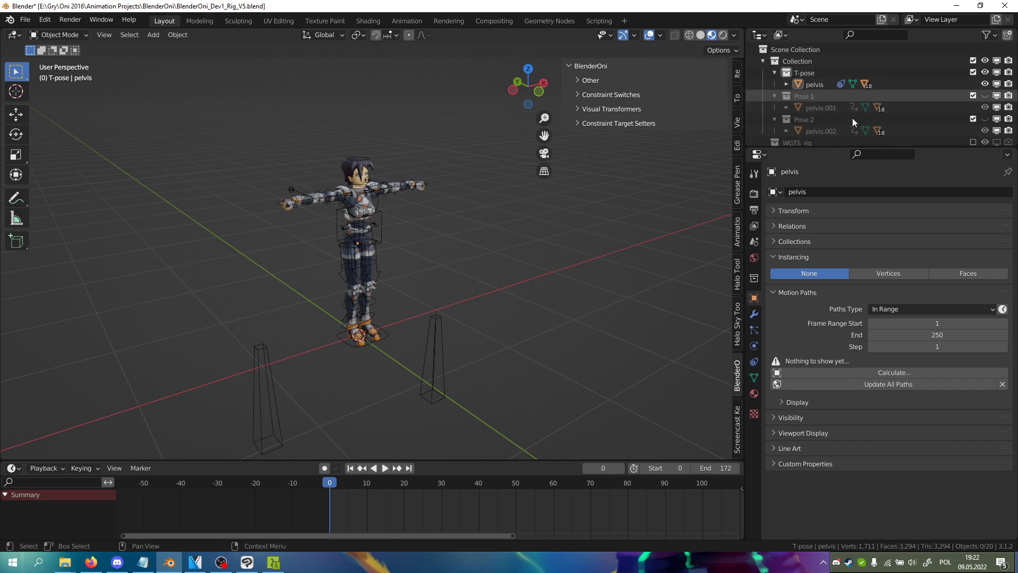
- Switch to Blender and delete the T-pose pelvis together with its whole hierarchy
left_click(912, 83)
right_click(912, 82)
left_click(901, 109)
key("Delete")
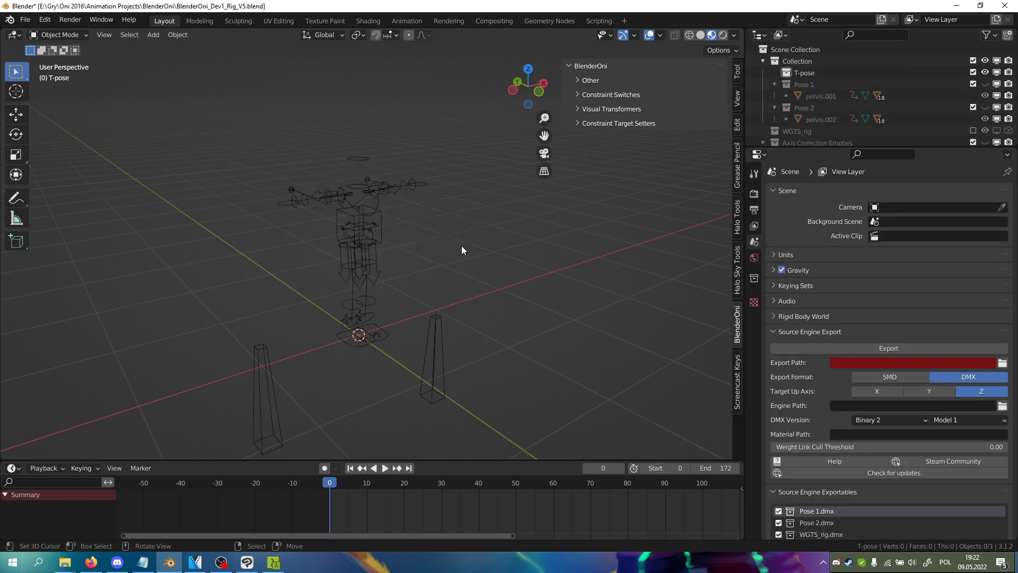
- Show the Pose 1 collection and delete its whole character model
left_click(985, 84)
left_click_drag(255, 146, 471, 411)
key("x")
left_click(448, 294)
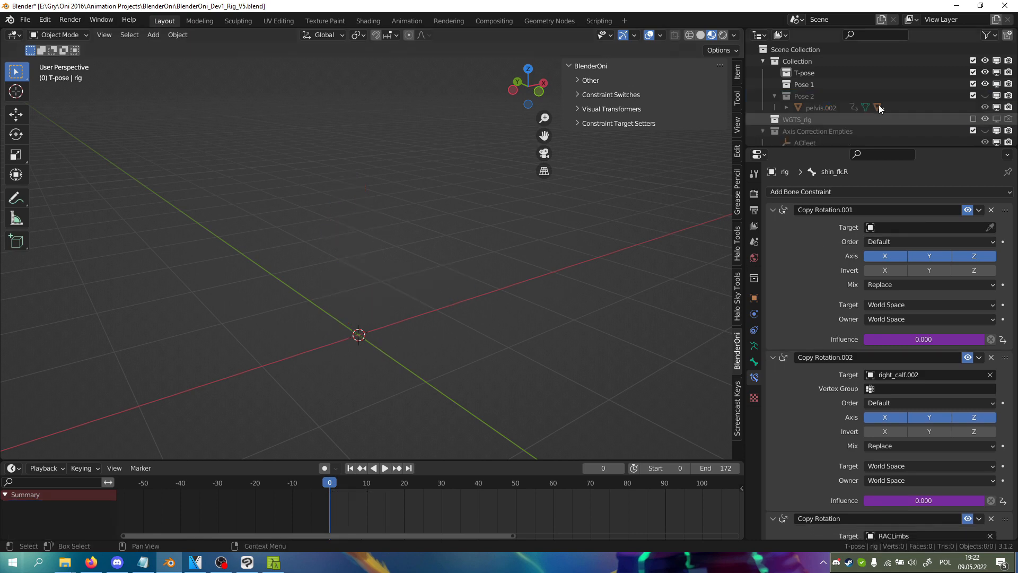
- Show the Pose 2 collection and delete its pelvis with the whole hierarchy
left_click(984, 96)
right_click(823, 109)
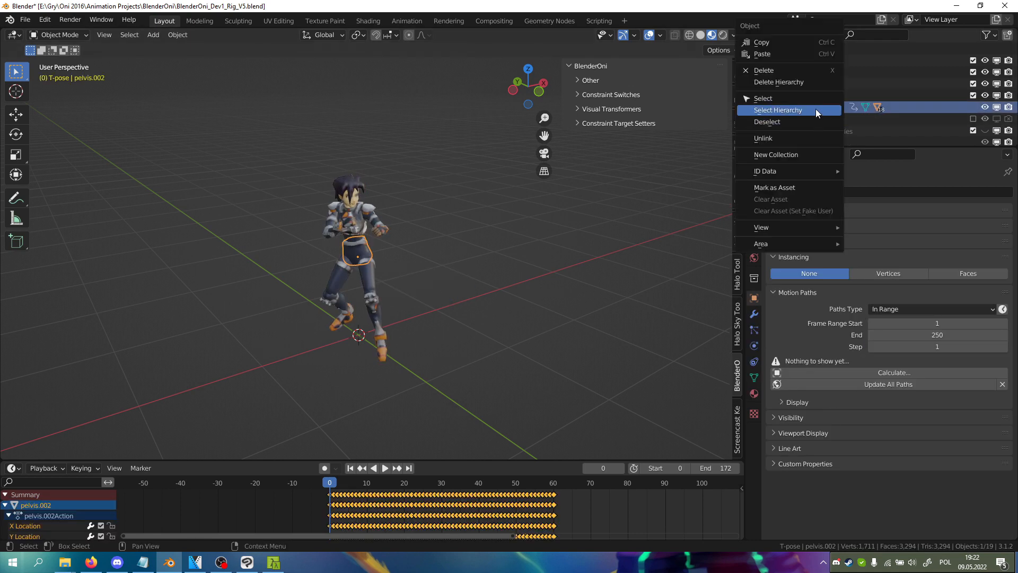
left_click(816, 109)
key("x")
left_click(377, 227)
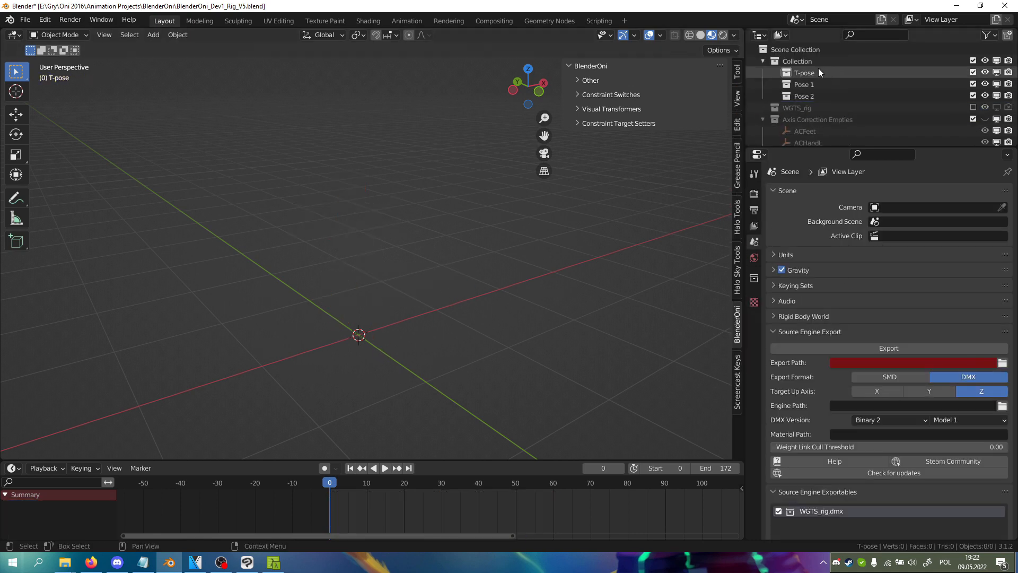
- Duplicate the empty T-pose collection
left_click(803, 73)
right_click(803, 74)
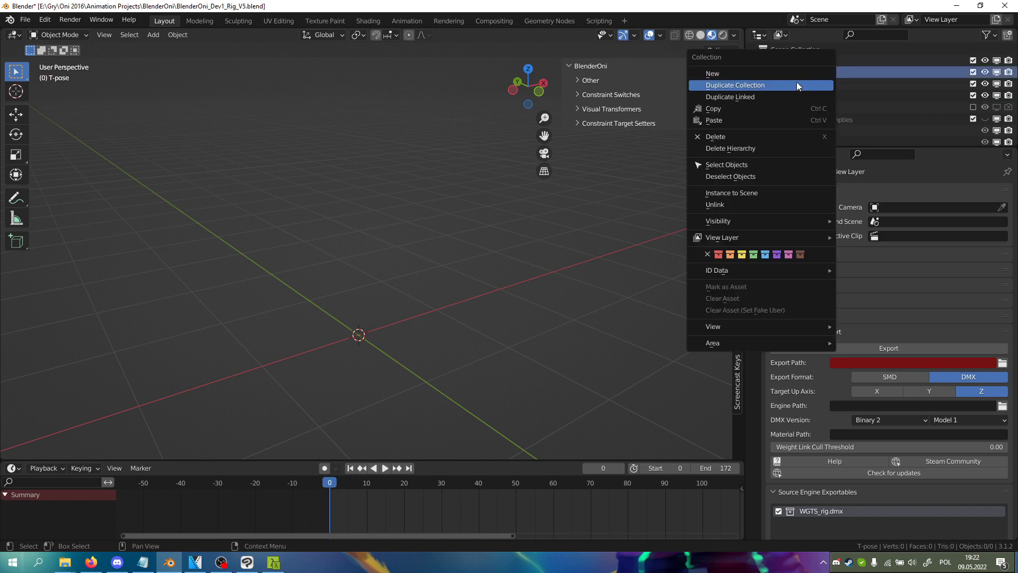
left_click(796, 81)
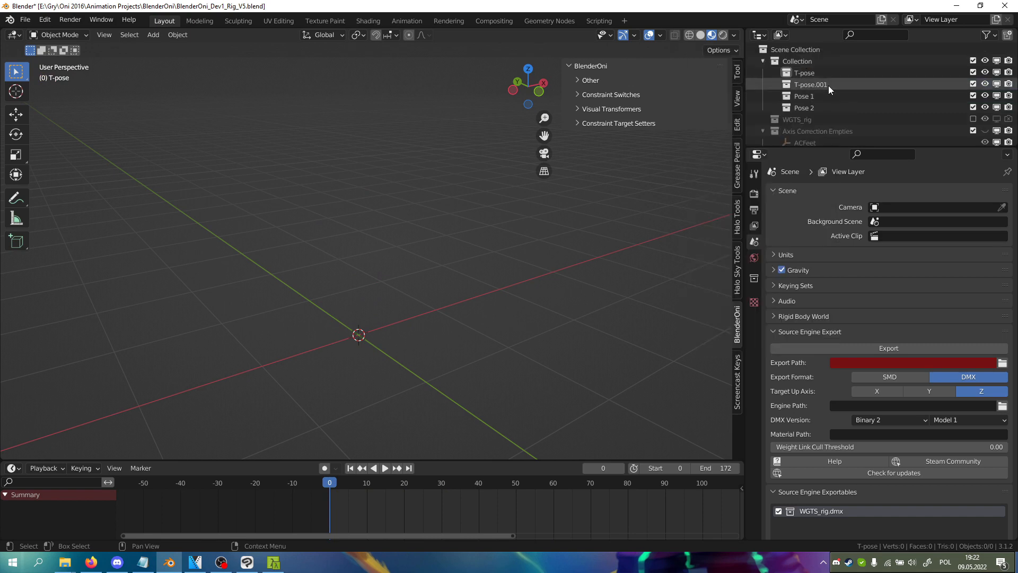
- Rename the original T-pose collection as T-pose 1 and its duplicate as T-pose 2
double_click(806, 73)
left_click(826, 72)
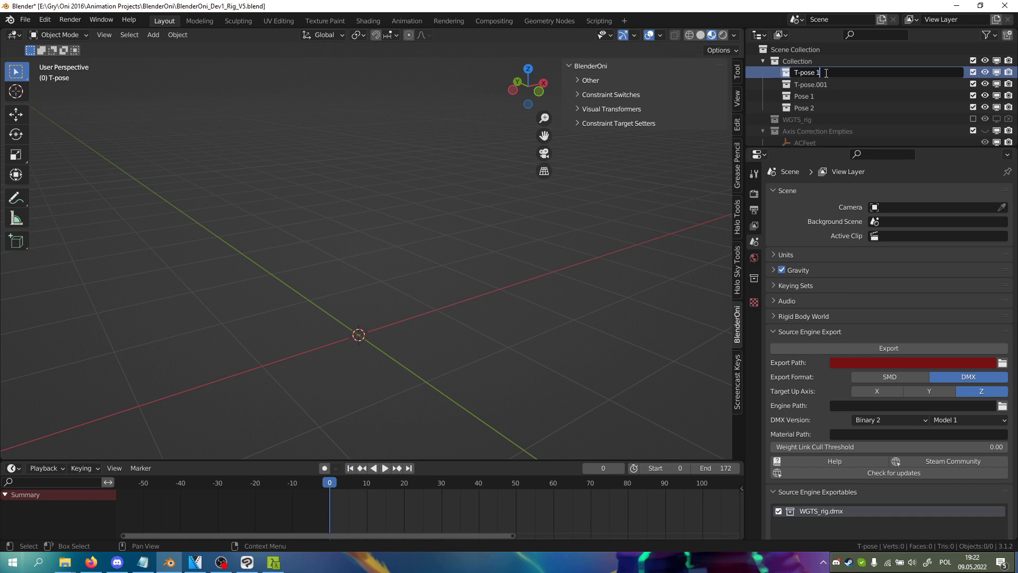
type("1")
key("Return")
double_click(825, 85)
left_click_drag(828, 84, 815, 85)
key("BackSpace")
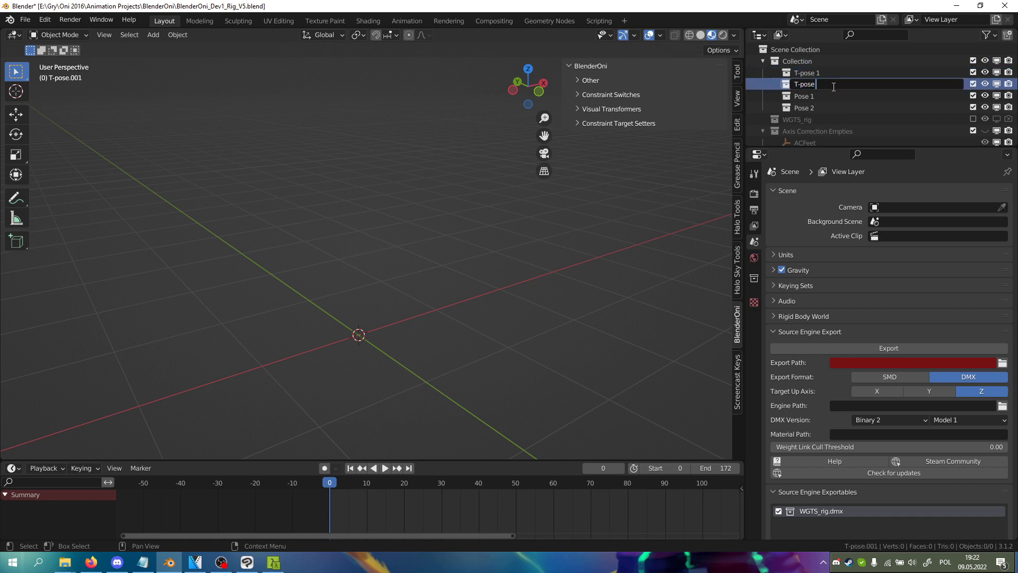
key("Return")
- Import the Collada model k3.dae into the T-pose 1 collection
left_click(814, 72)
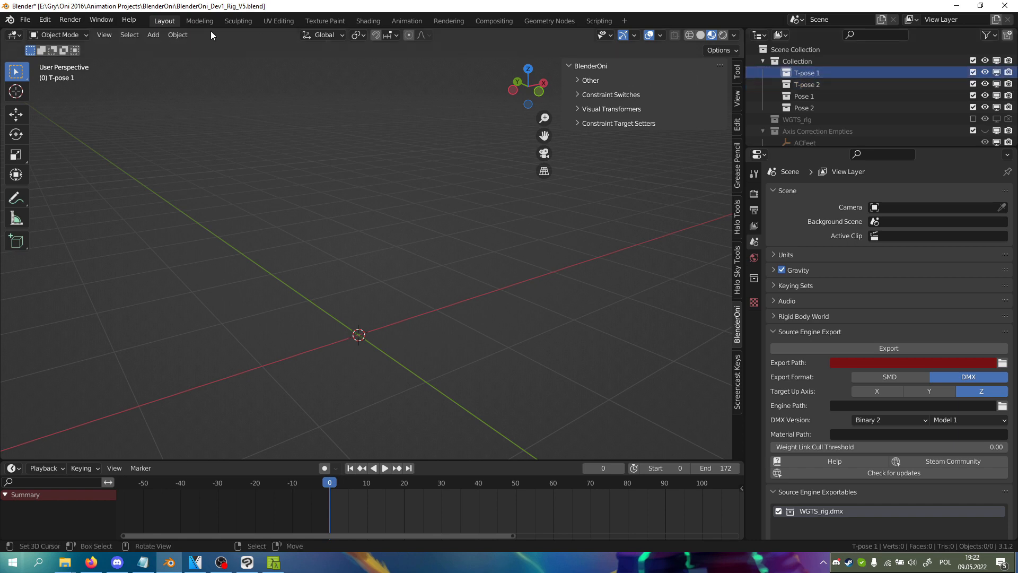
left_click(25, 20)
mouse_move(71, 177)
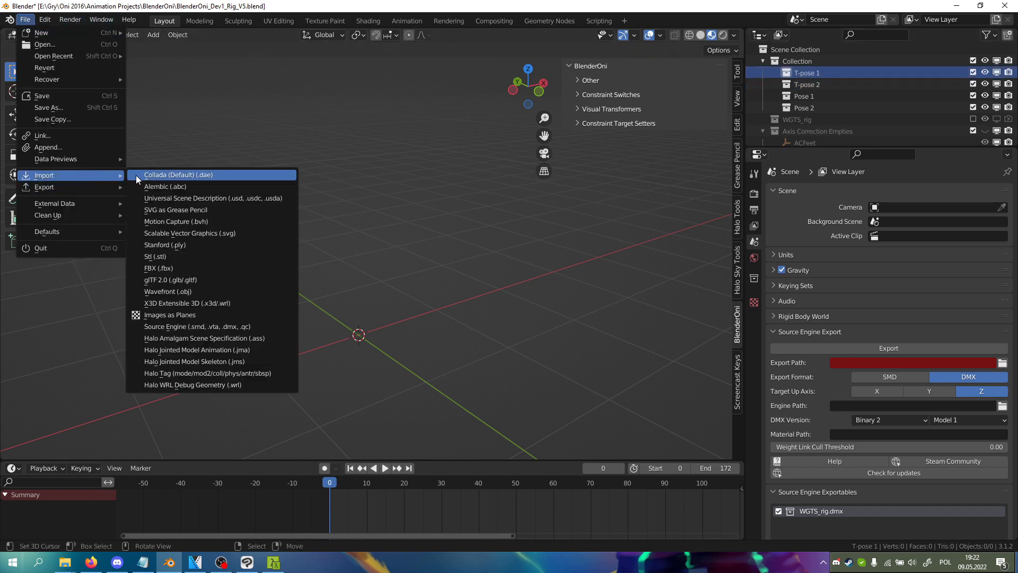
left_click(185, 177)
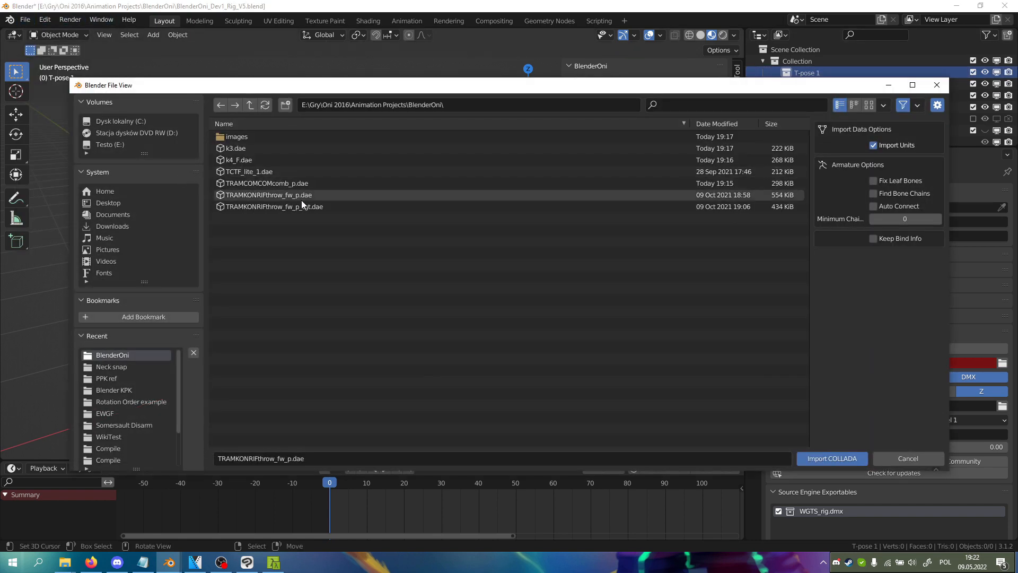
left_click(304, 171)
left_click(304, 160)
left_click(313, 148)
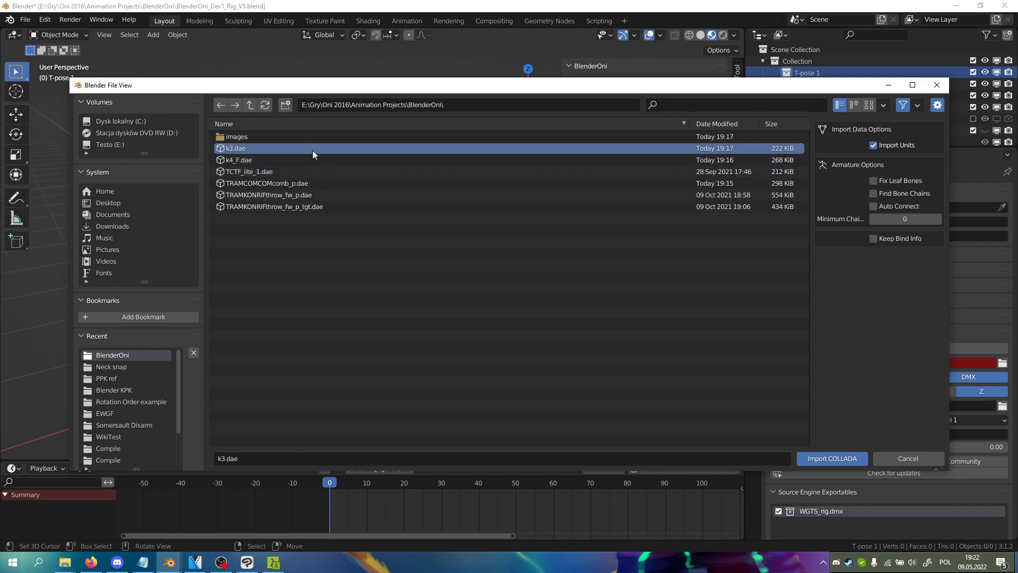
double_click(313, 151)
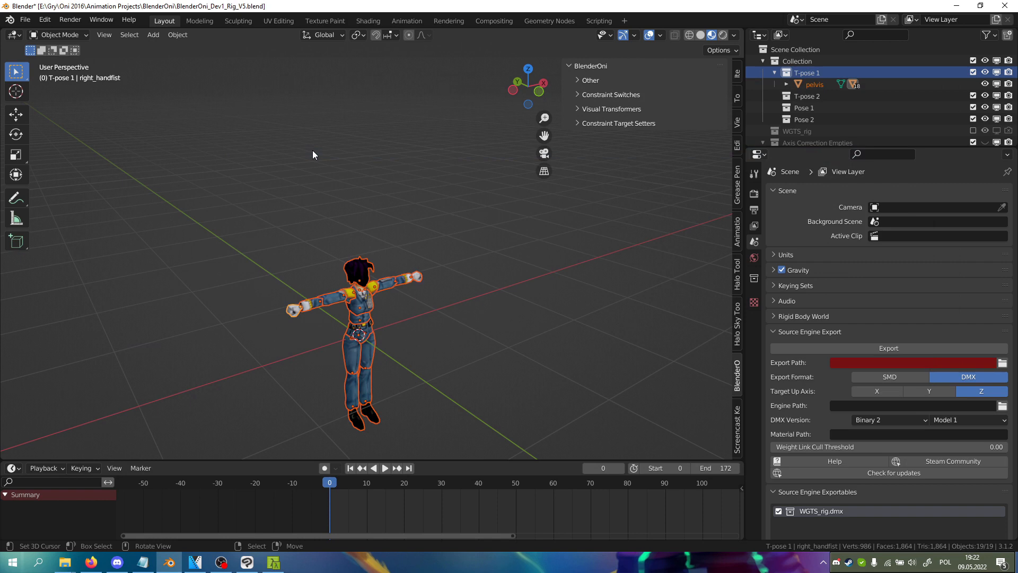
- In the head's material, link the Base Color image's Alpha output to the Principled BSDF's Emission Strength, and return to the Layout workspace
right_click(362, 269)
middle_click_drag(369, 272, 356, 315)
scroll(334, 294, "up", 5)
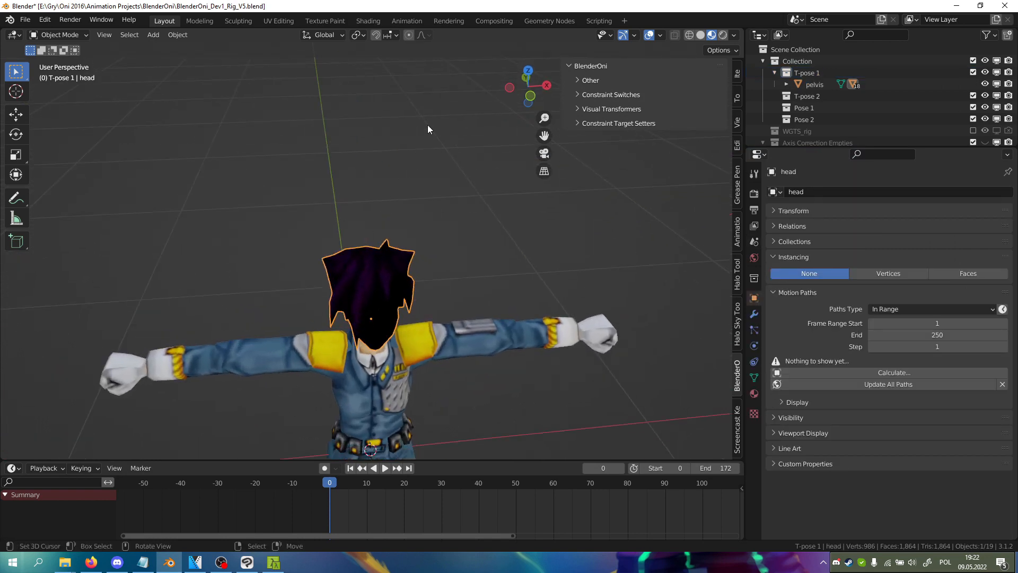
left_click(368, 21)
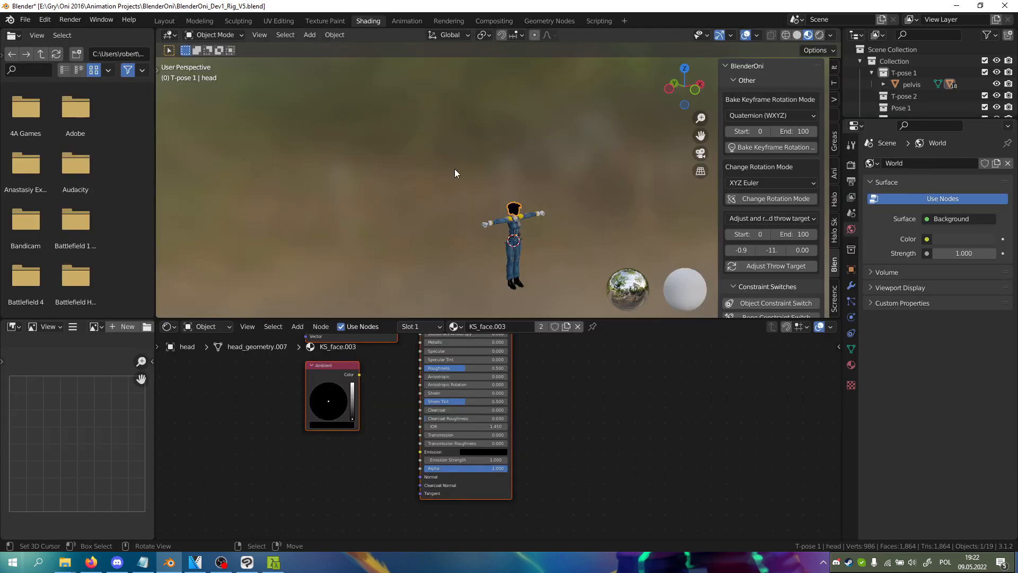
scroll(531, 245, "up", 3)
scroll(499, 208, "up", 6)
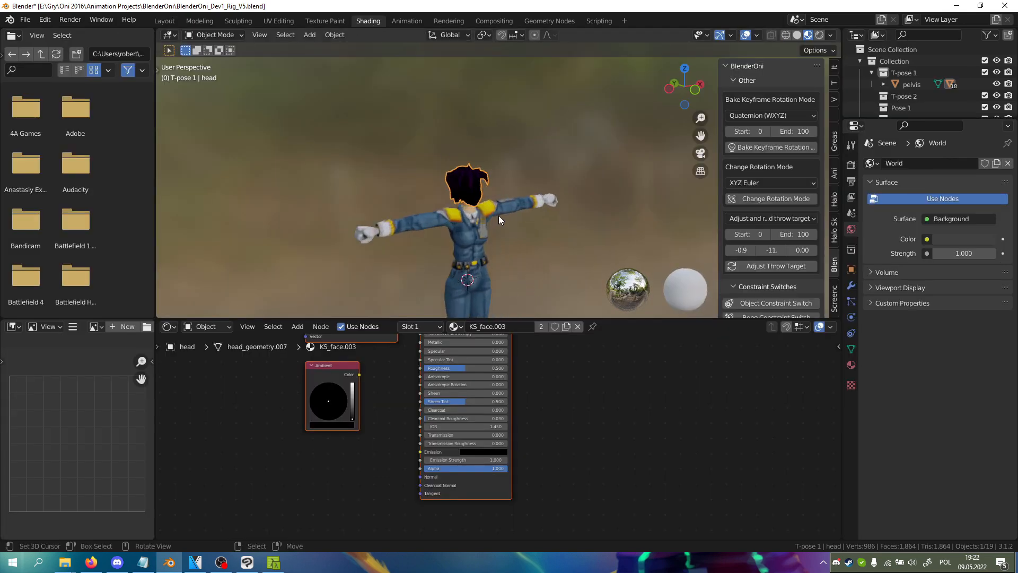
middle_click_drag(370, 376, 391, 463)
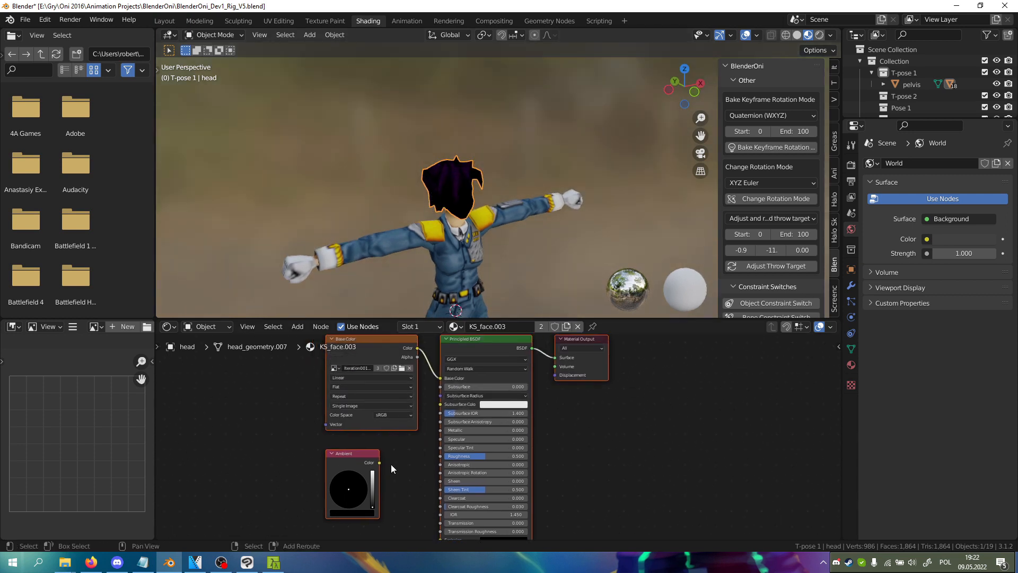
scroll(421, 378, "down", 1)
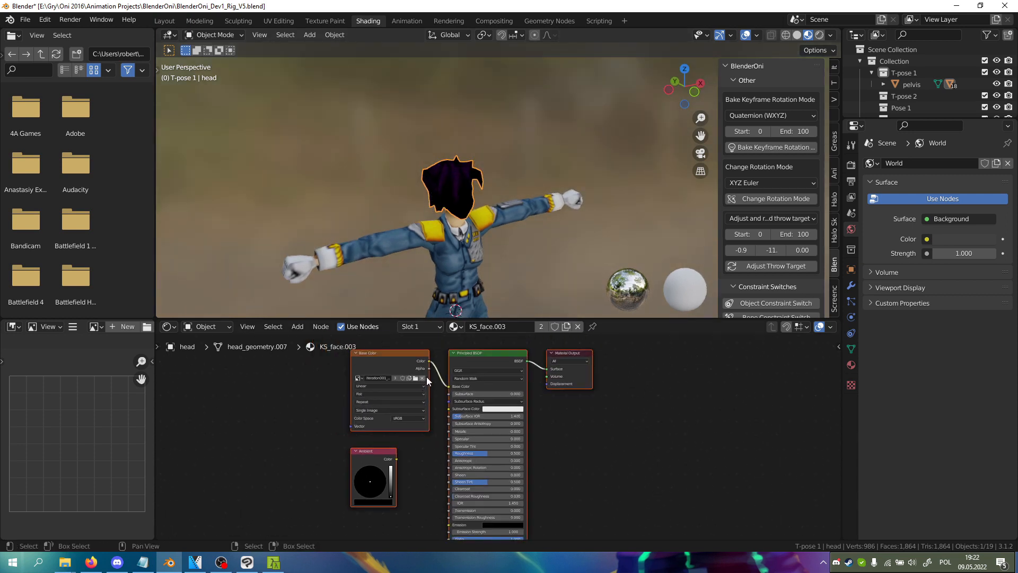
left_click_drag(428, 367, 430, 374)
left_click_drag(442, 463, 450, 493)
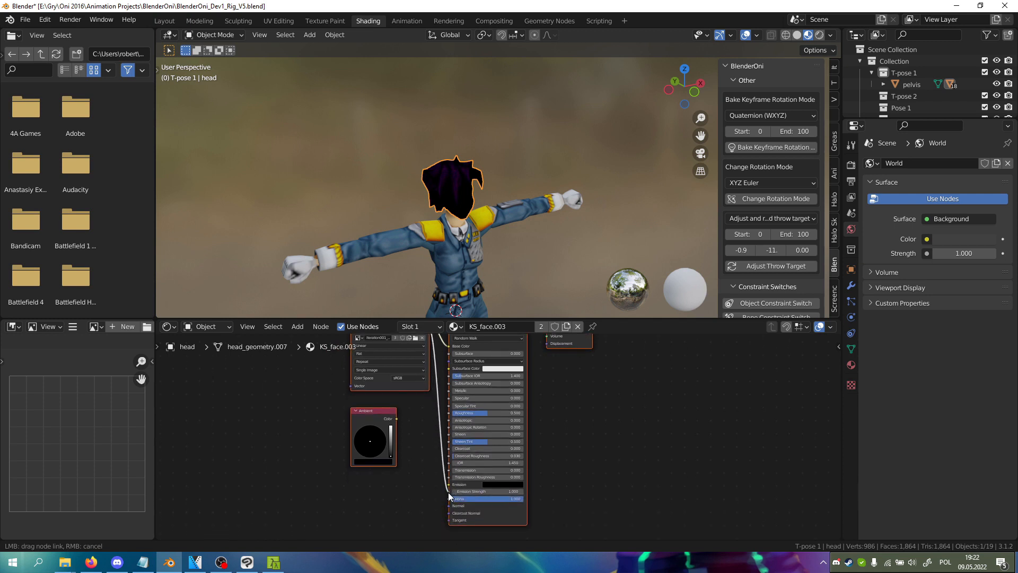
left_click_drag(448, 492, 448, 492)
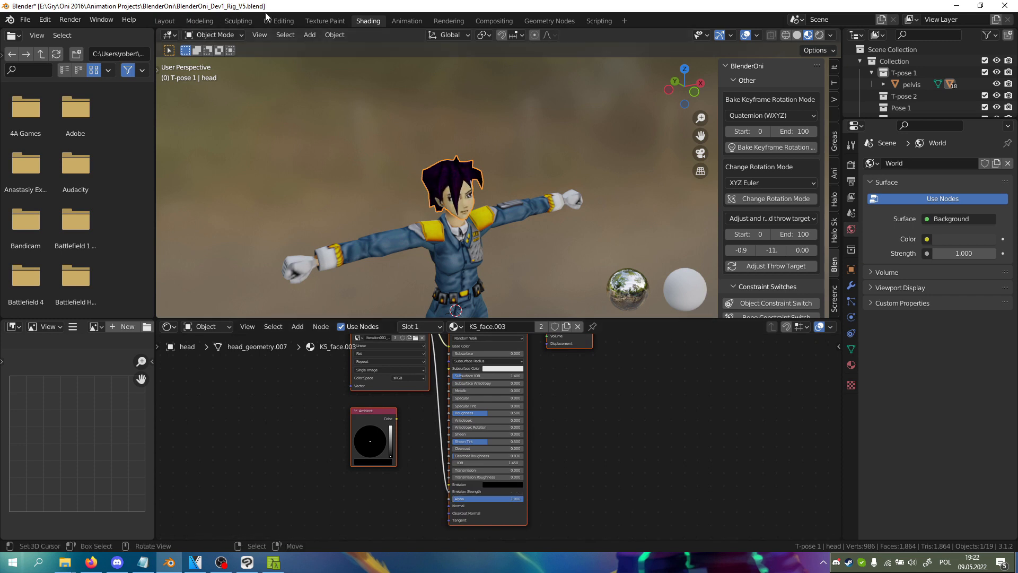
left_click(158, 22)
- Import the Collada model TCTF_lite_1.dae into the T-pose 2 collection
scroll(280, 175, "down", 6)
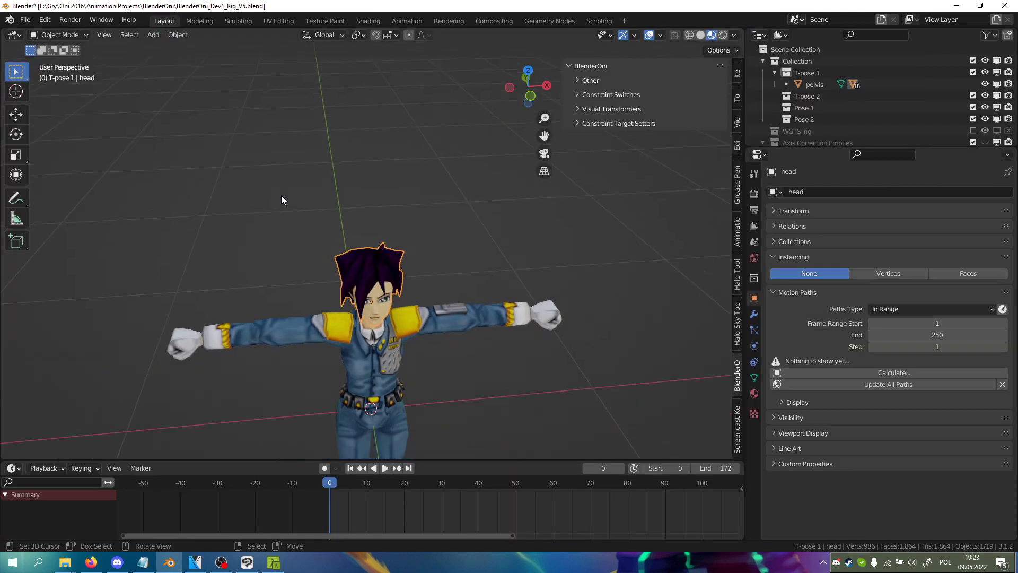
middle_click_drag(316, 269, 462, 223)
left_click(823, 96)
left_click(23, 20)
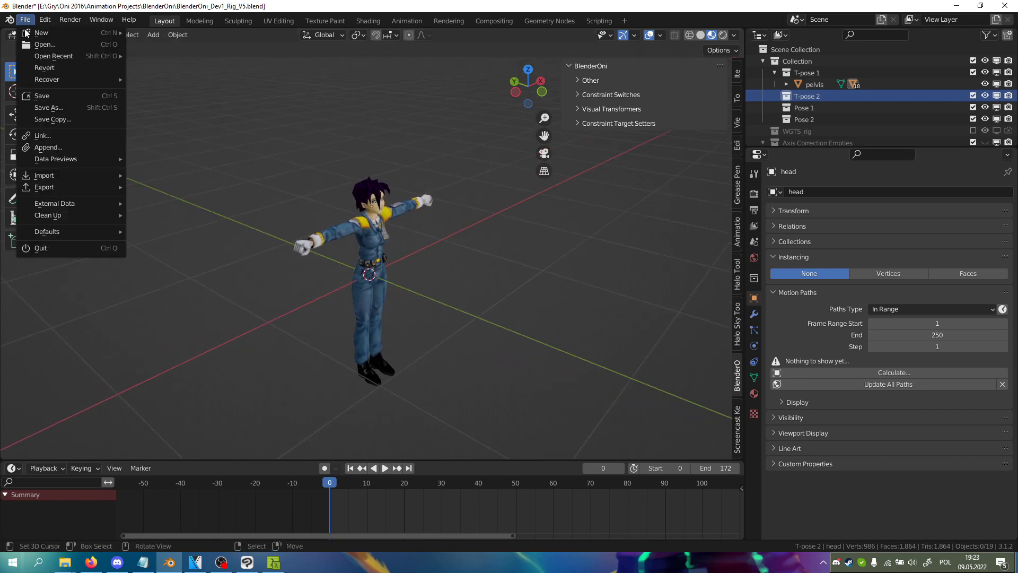
mouse_move(72, 176)
left_click(171, 174)
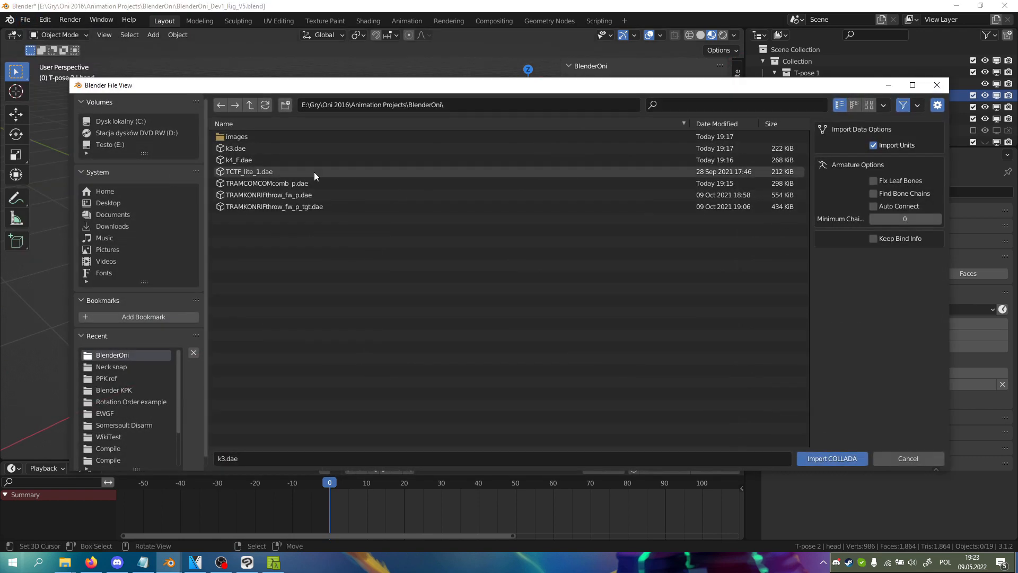
left_click(286, 170)
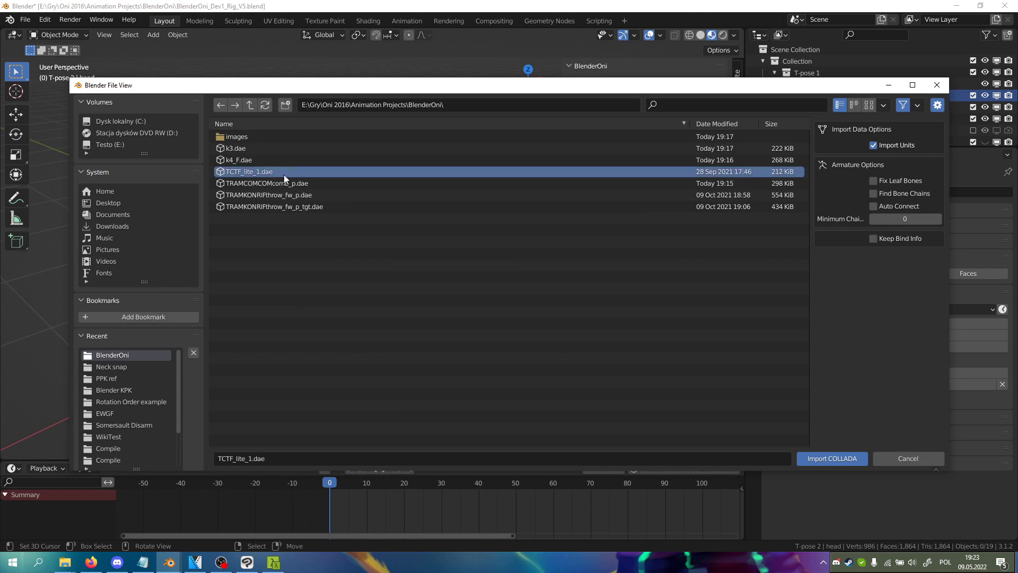
double_click(284, 174)
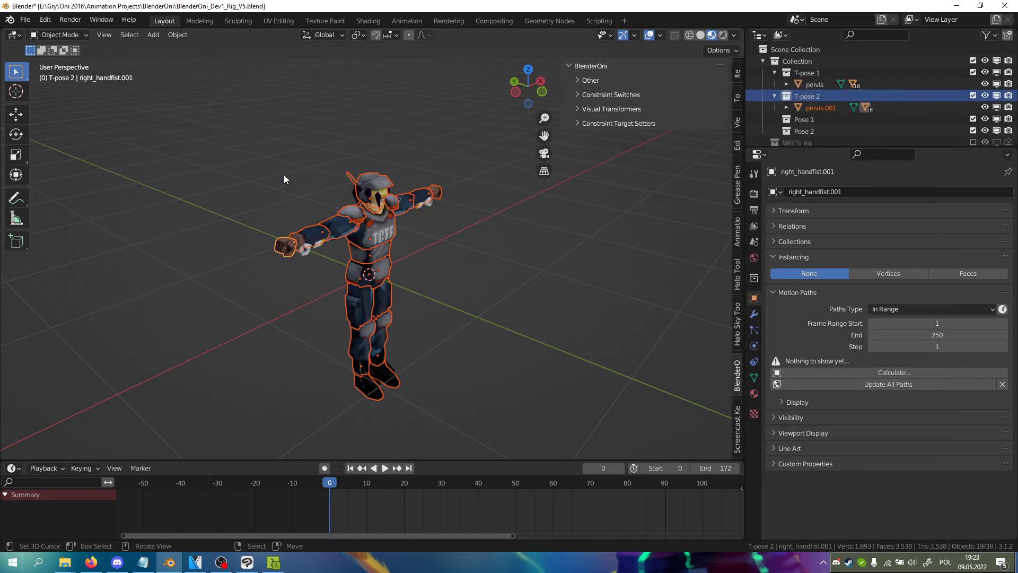
- Import the Collada throw animation TRAMKONRIFthrow_fw_p.dae into the Pose 1 collection
left_click(805, 121)
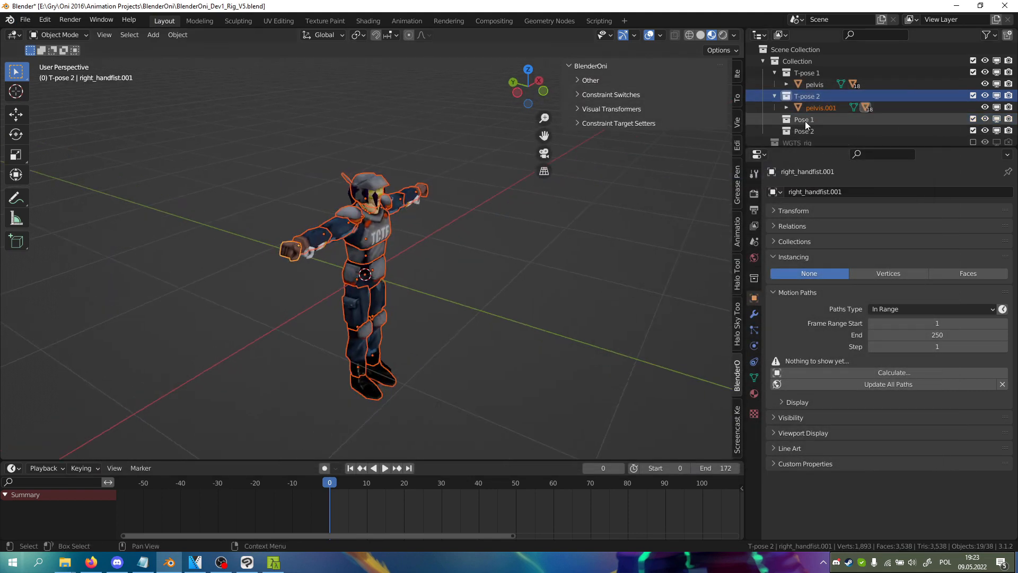
left_click(25, 19)
mouse_move(85, 178)
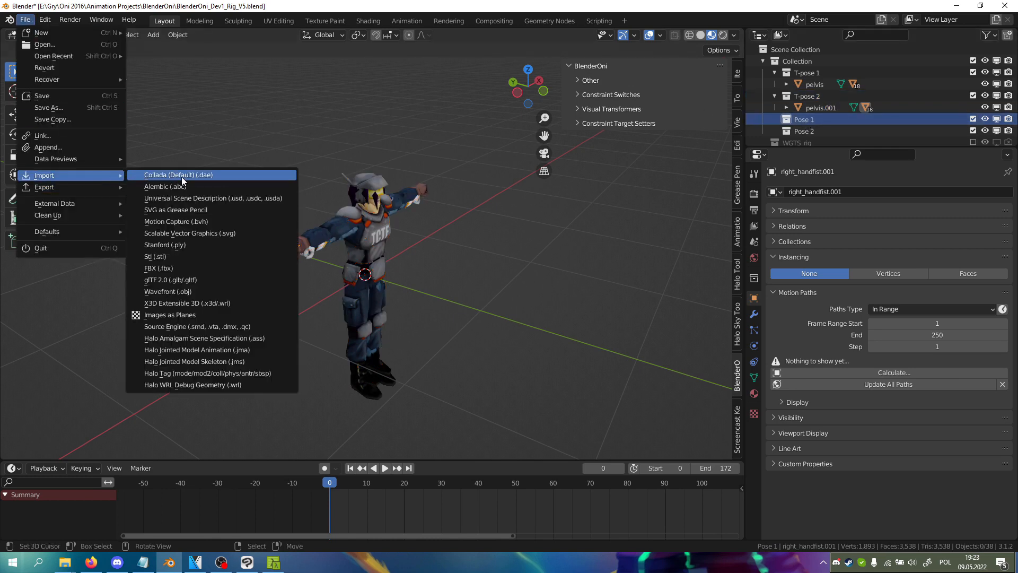
left_click(182, 176)
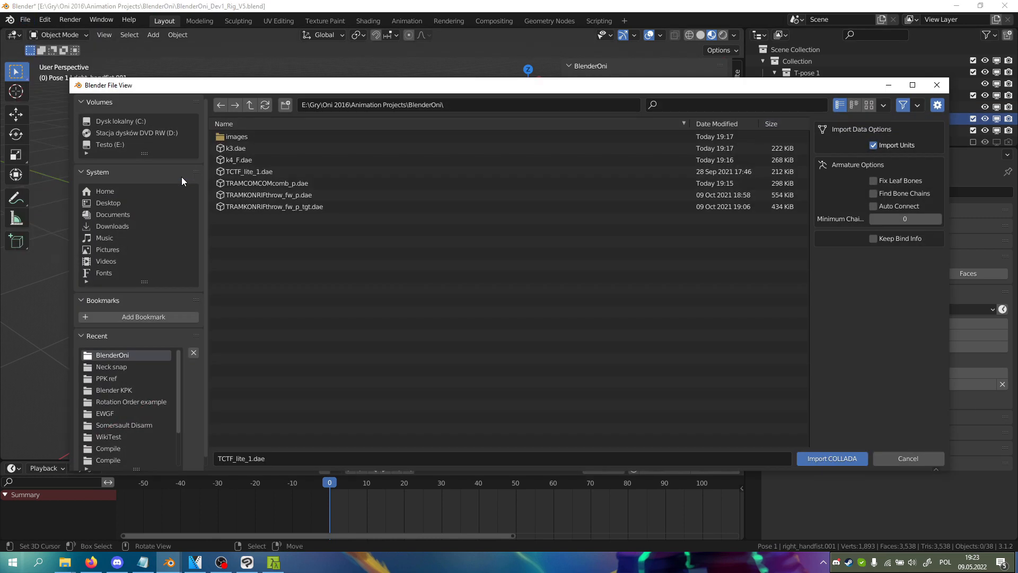
left_click(302, 195)
double_click(313, 196)
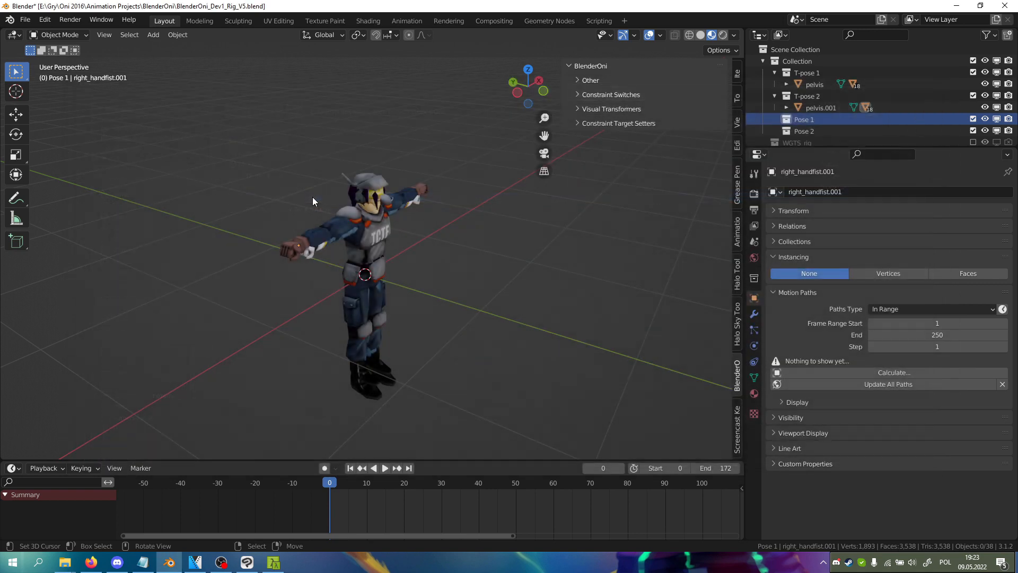
left_click(25, 19)
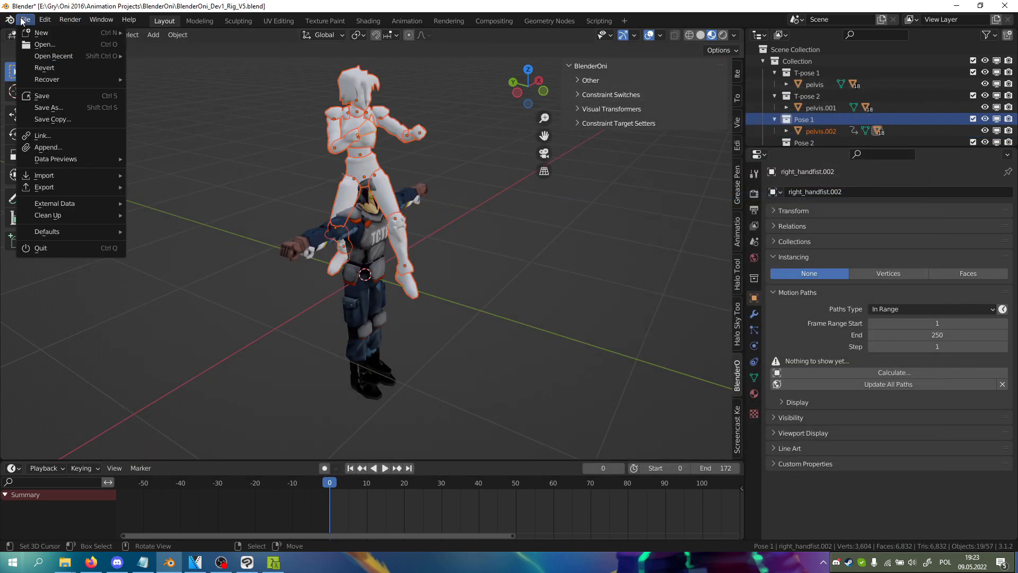
mouse_move(92, 175)
left_click(204, 175)
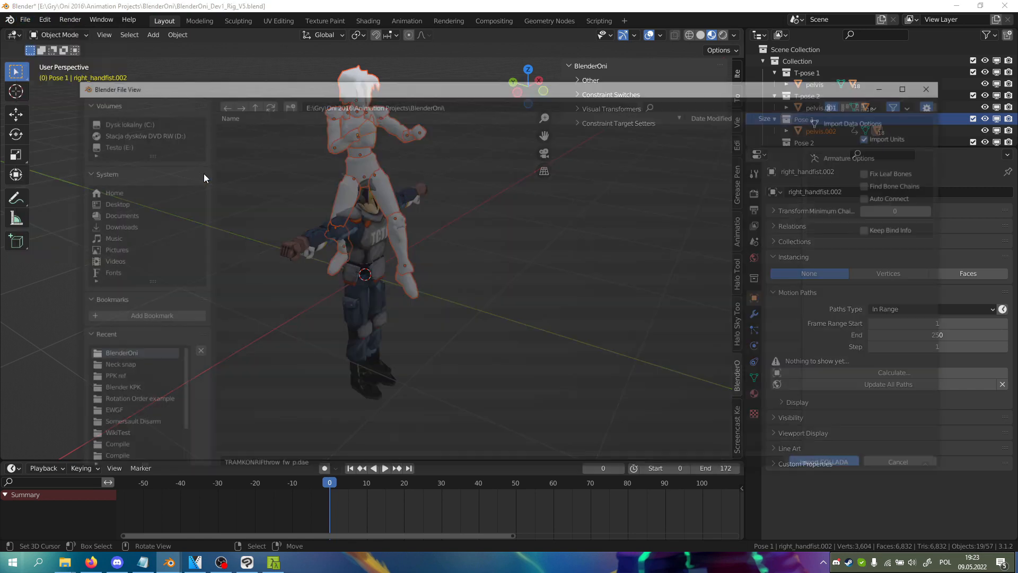
left_click(304, 208)
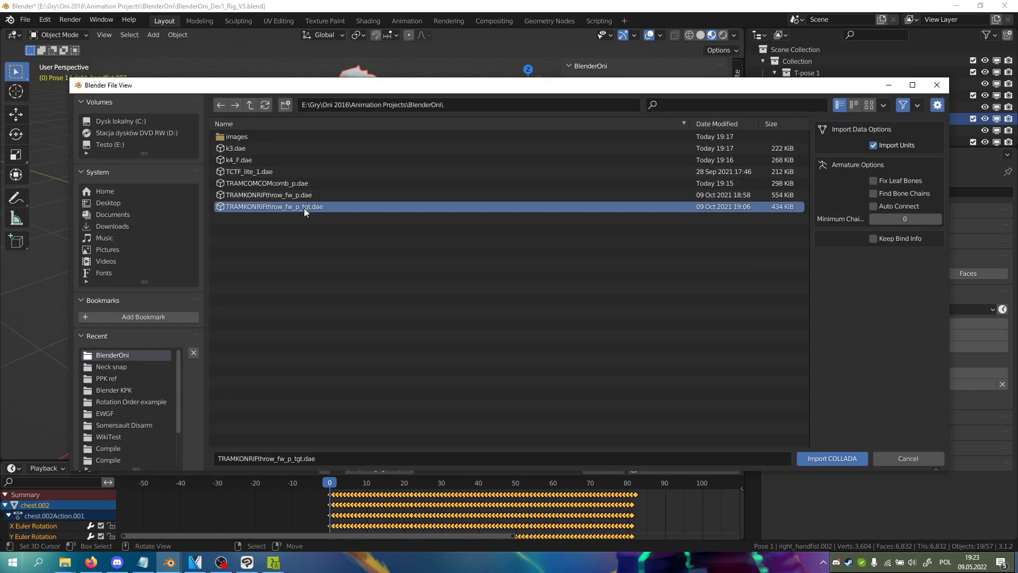
left_click(908, 458)
- Import the Collada target animation TRAMKONRIFthrow_fw_p_tgt.dae into the Pose 2 collection
scroll(815, 132, "down", 3)
left_click(807, 101)
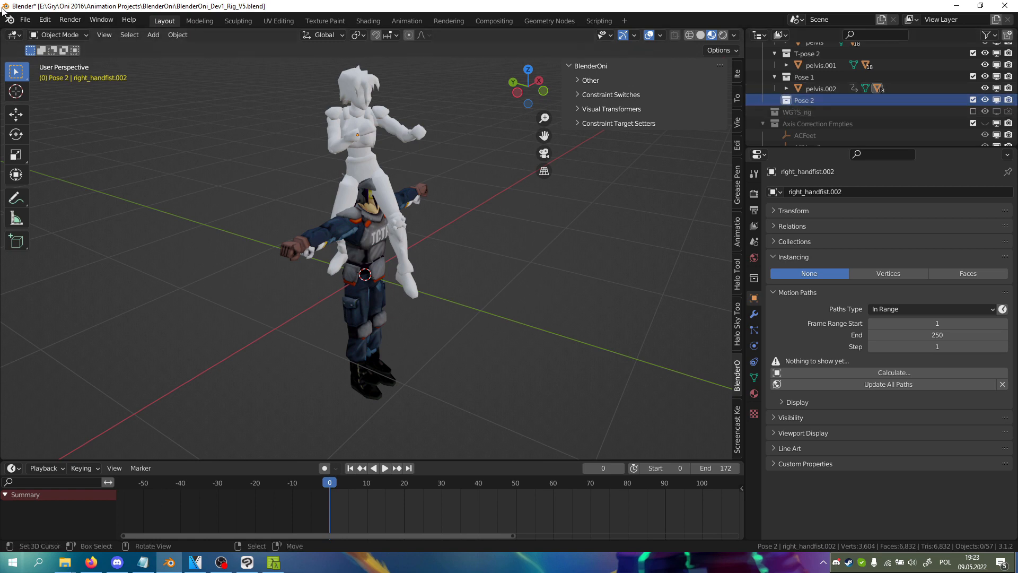
left_click(25, 19)
mouse_move(71, 177)
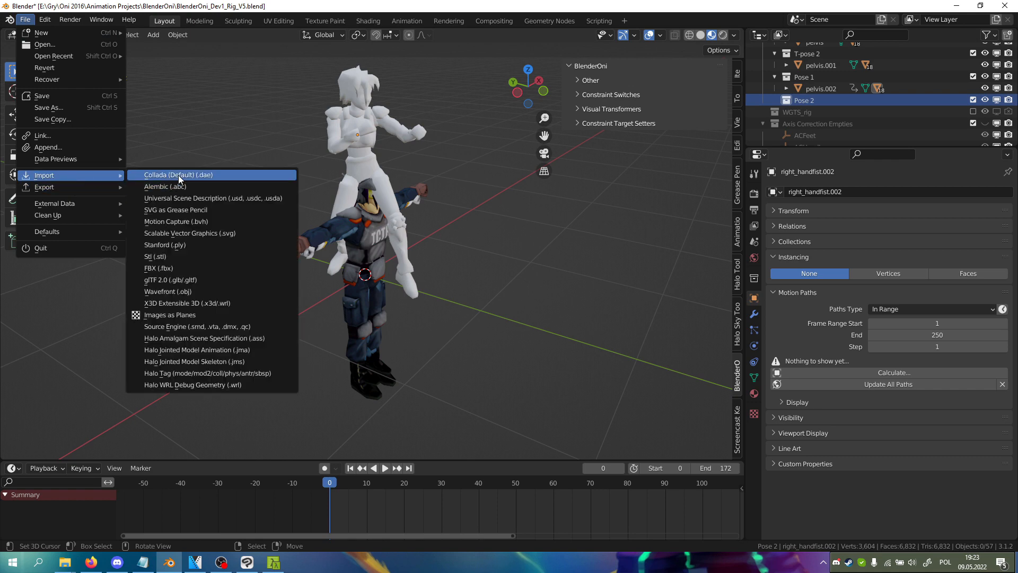
left_click(178, 176)
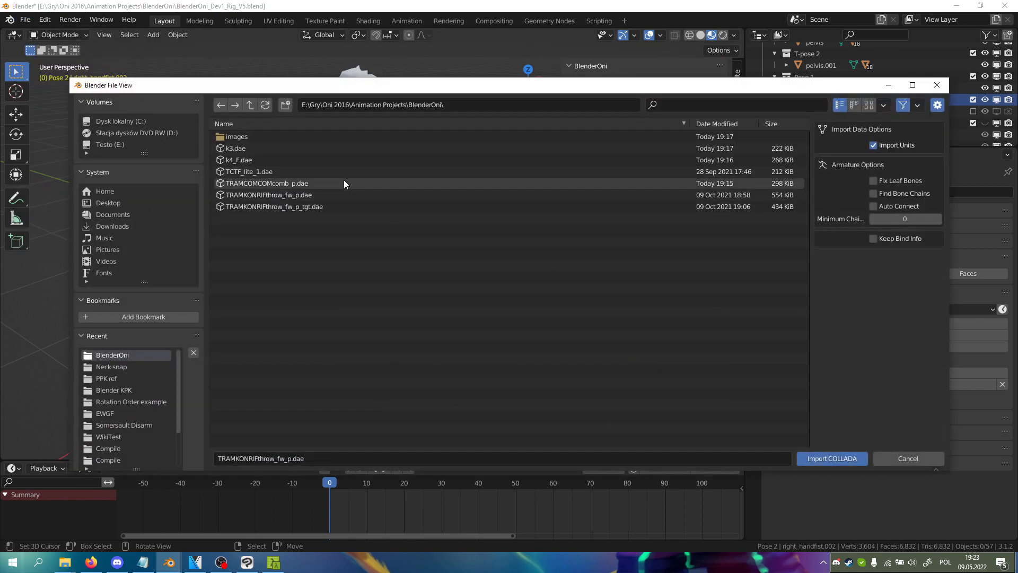
left_click(323, 205)
double_click(320, 207)
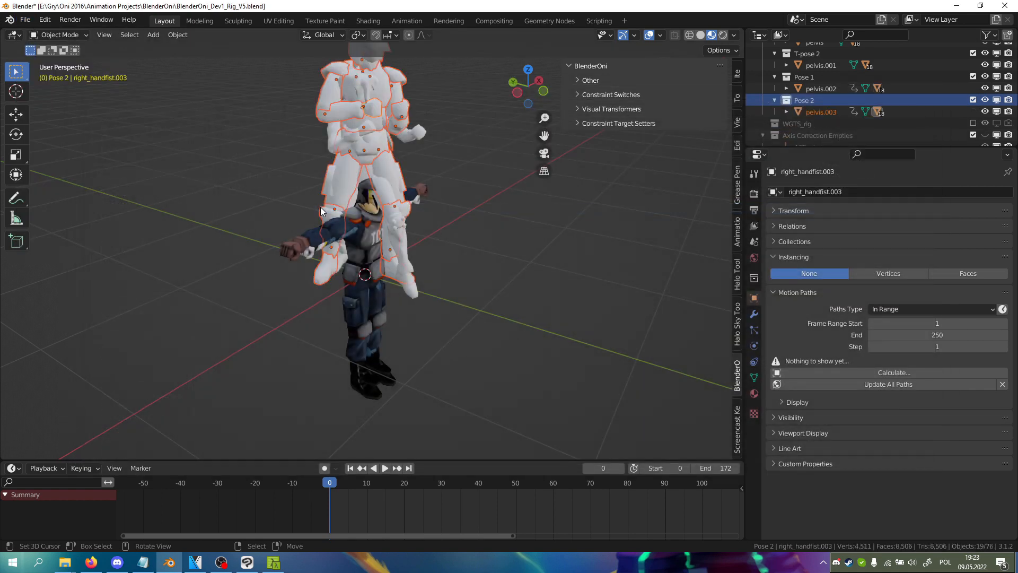
- Hide the T-pose 1 and T-pose 2 collections in the viewport
scroll(892, 111, "up", 2)
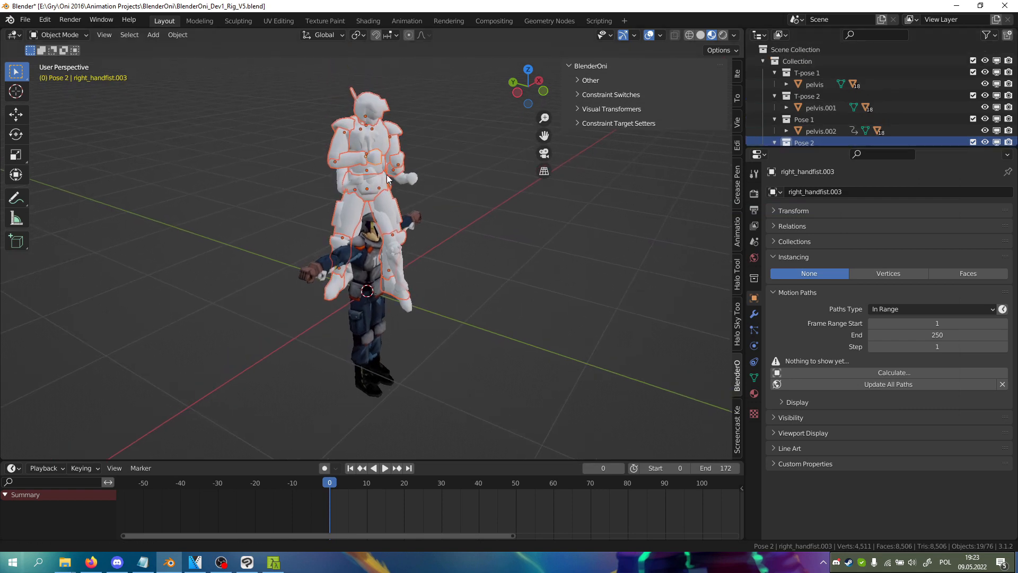
scroll(859, 85, "down", 2)
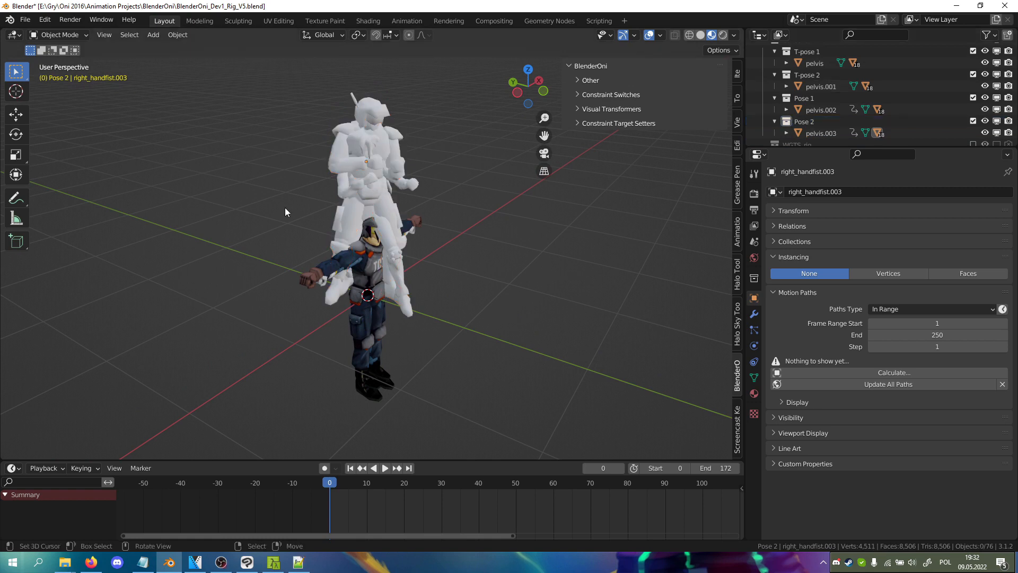
left_click(985, 74)
left_click(985, 51)
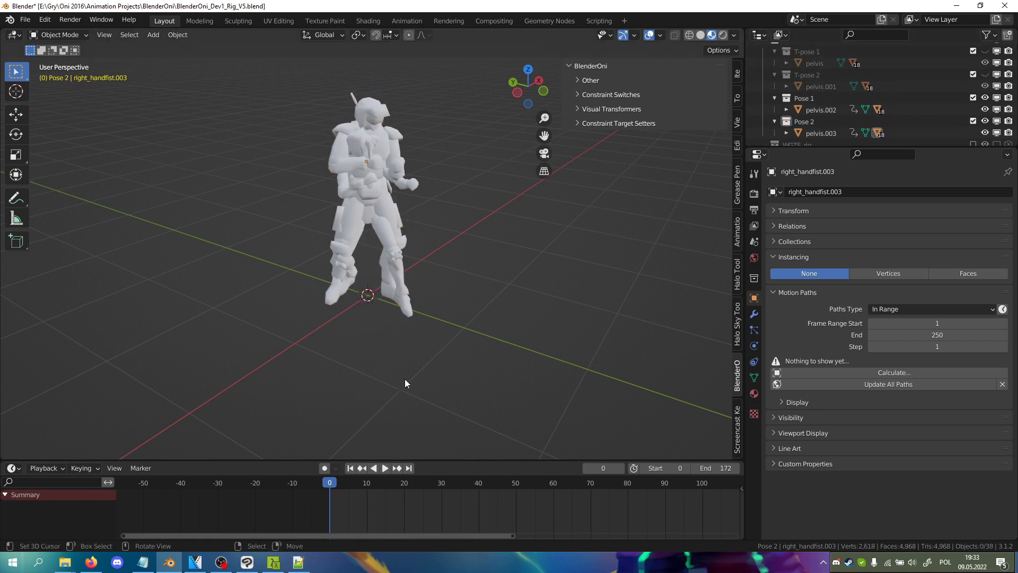
- Play and scrub through the imported throw animations to check both characters' motion, ending back at frame 0
key("space")
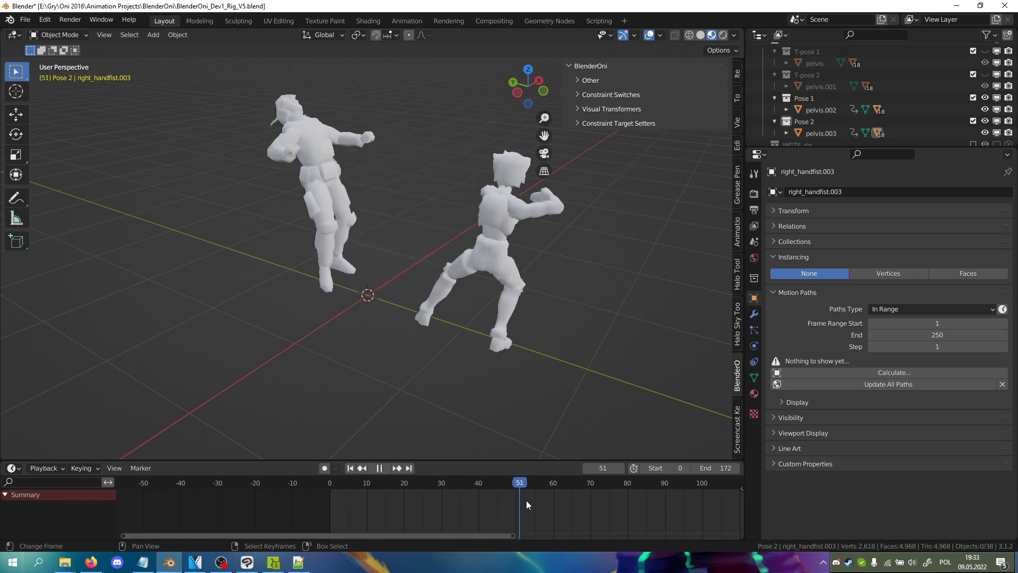
left_click_drag(633, 499, 339, 489)
key("Escape")
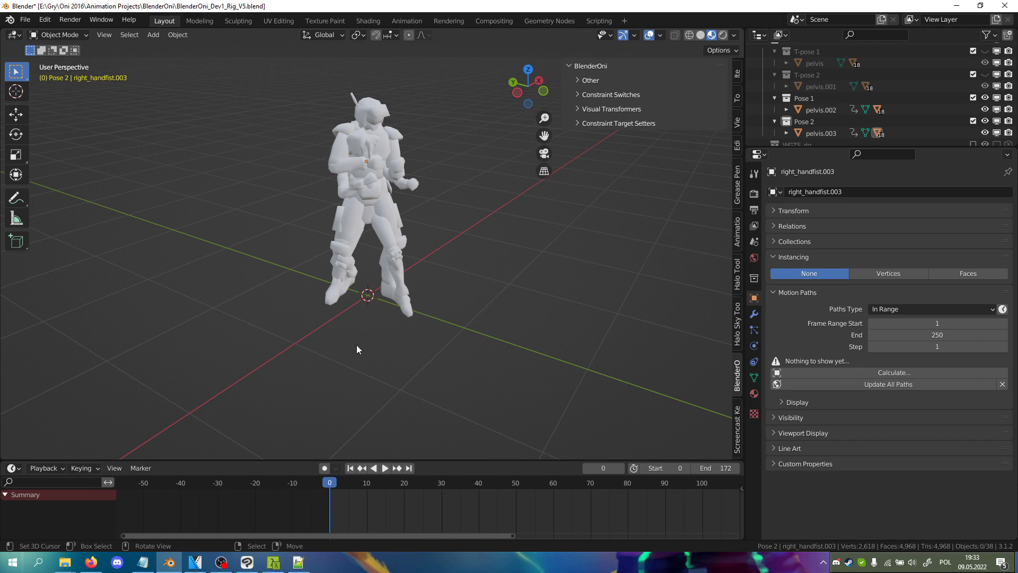
- Switch to Notepad++ and examine the TargetAdjustment Position and Angle entries under ThrowSource in TRAMKONRIFthrow_fw_p.xml
left_click(298, 562)
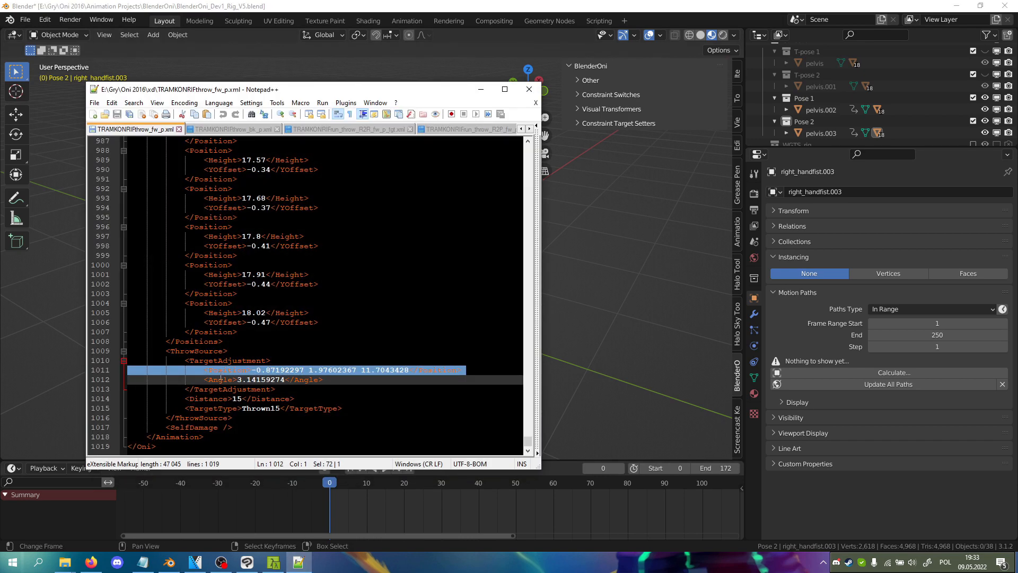
left_click_drag(205, 371, 462, 370)
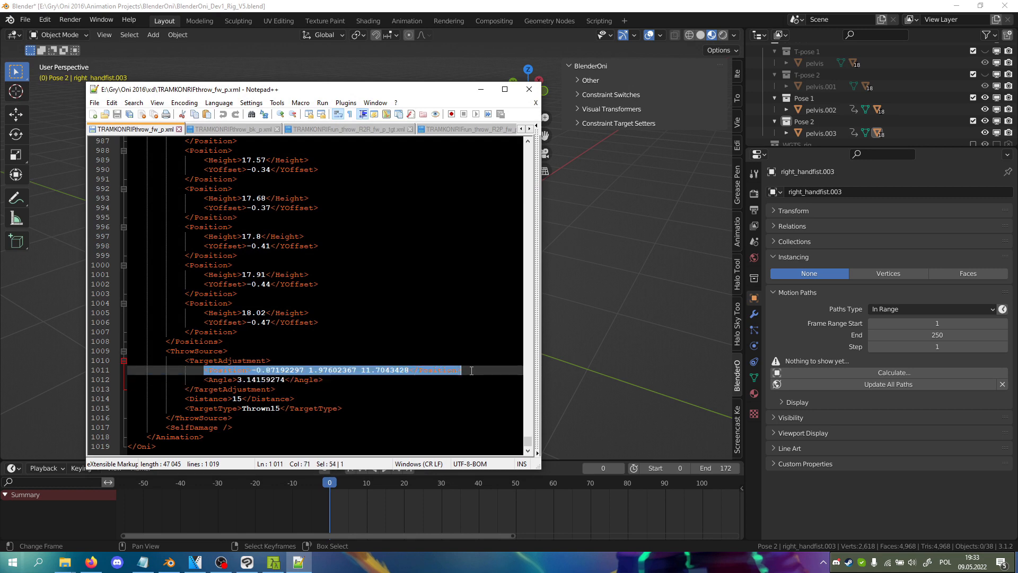
left_click(348, 378)
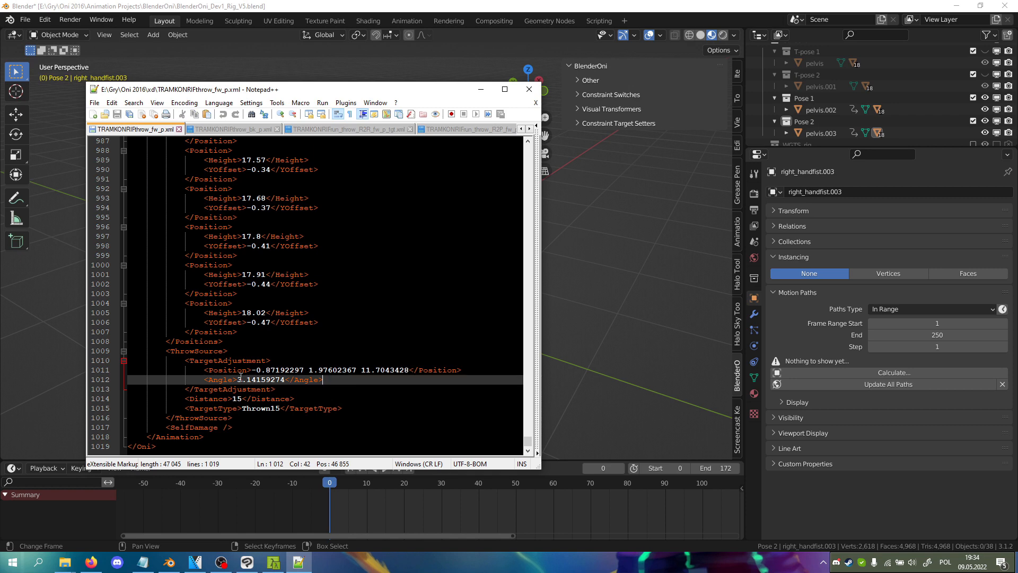
left_click(205, 370)
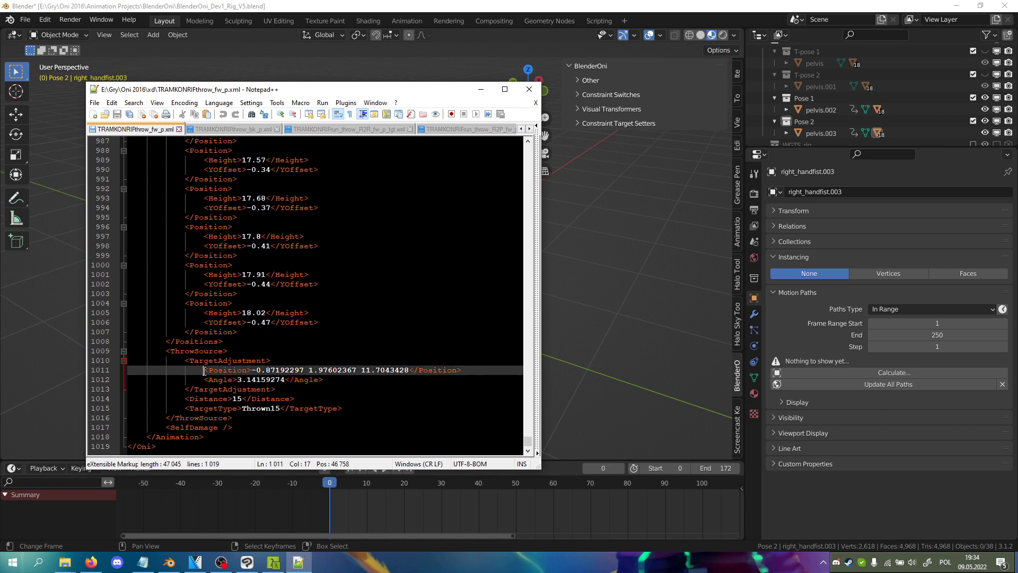
left_click(205, 380)
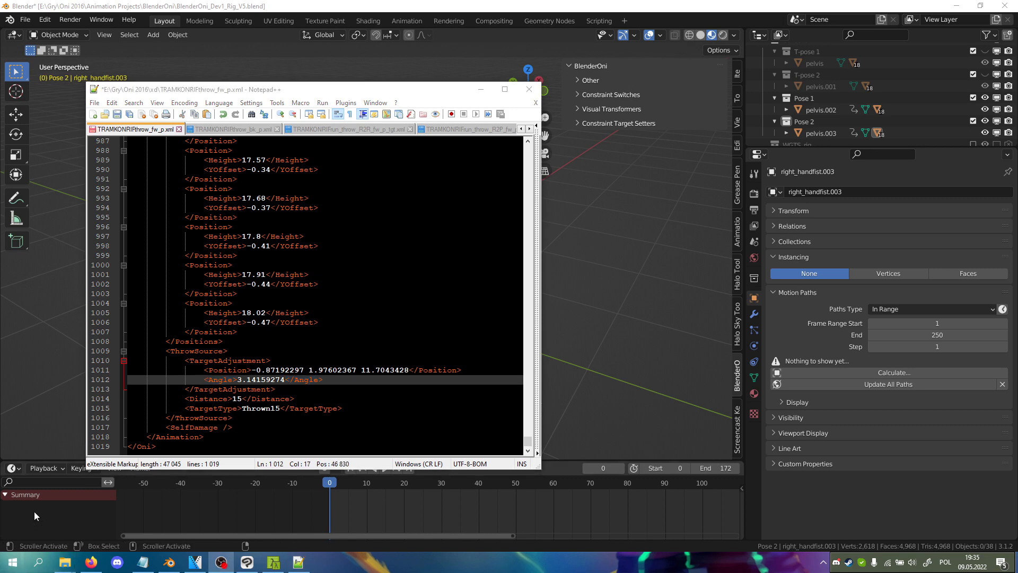
- Back in Blender, hide the Pose 1 collection and select the target character's pelvis for the BlenderOni Other tools
left_click(590, 81)
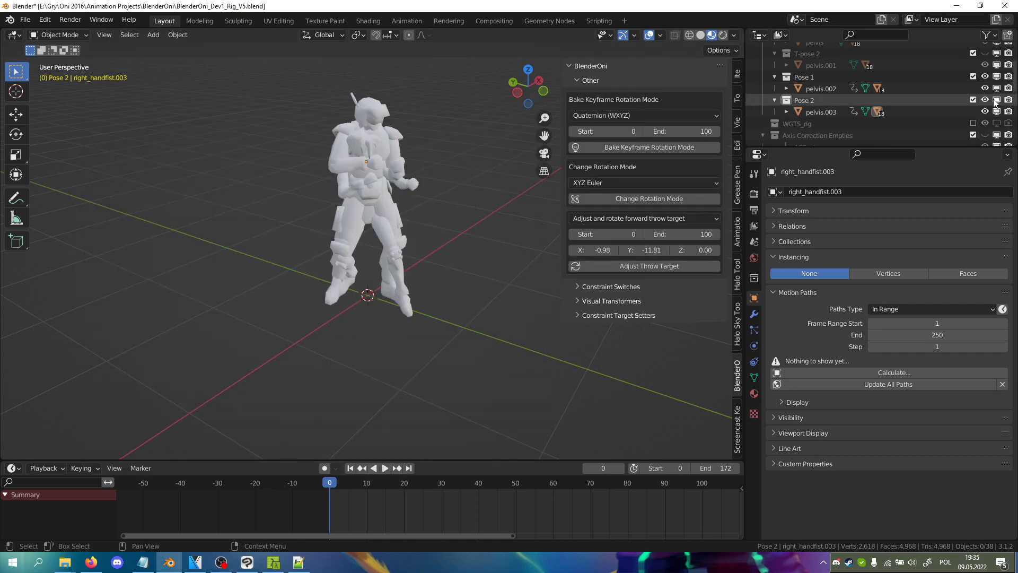
scroll(976, 88, "down", 2)
left_click(985, 76)
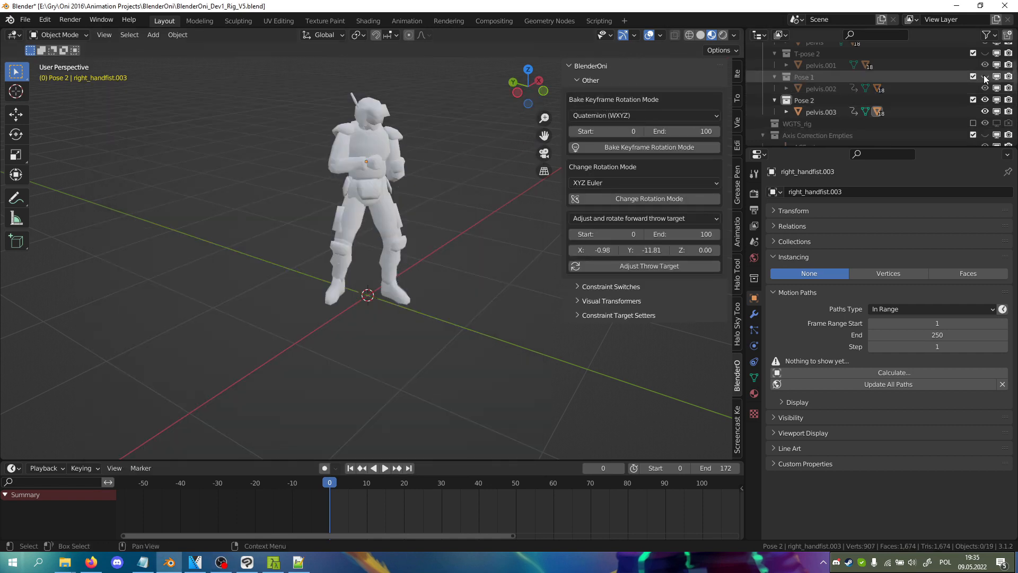
left_click(382, 194)
scroll(367, 229, "up", 1)
middle_click_drag(382, 193, 440, 241, "shift")
scroll(314, 264, "up", 1)
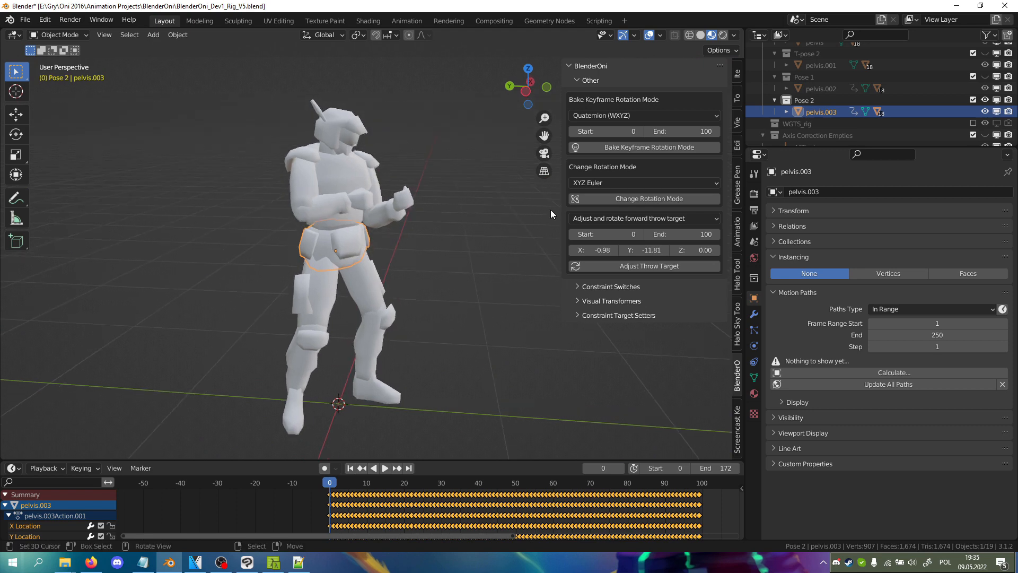
- Choose "Adjust and rotate forward throw target" as the throw target adjuster operation
left_click(674, 218)
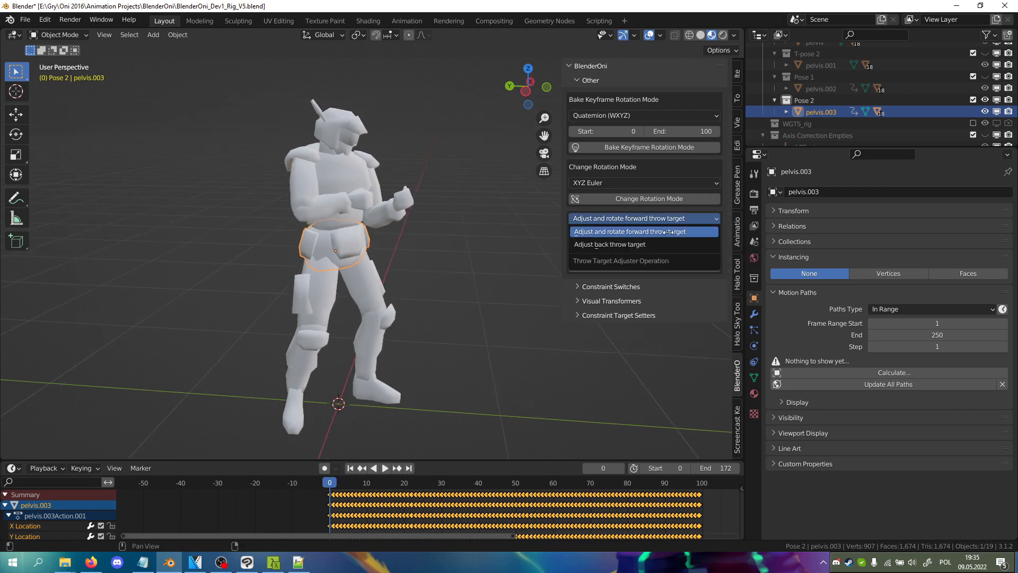
left_click(669, 232)
left_click(641, 218)
scroll(365, 237, "down", 2)
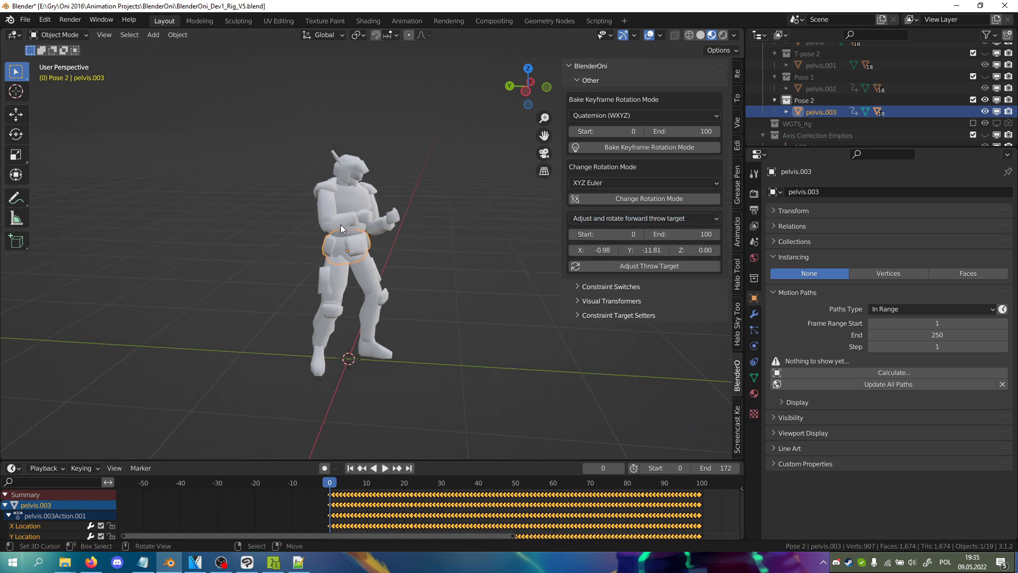
left_click(637, 218)
left_click(637, 220)
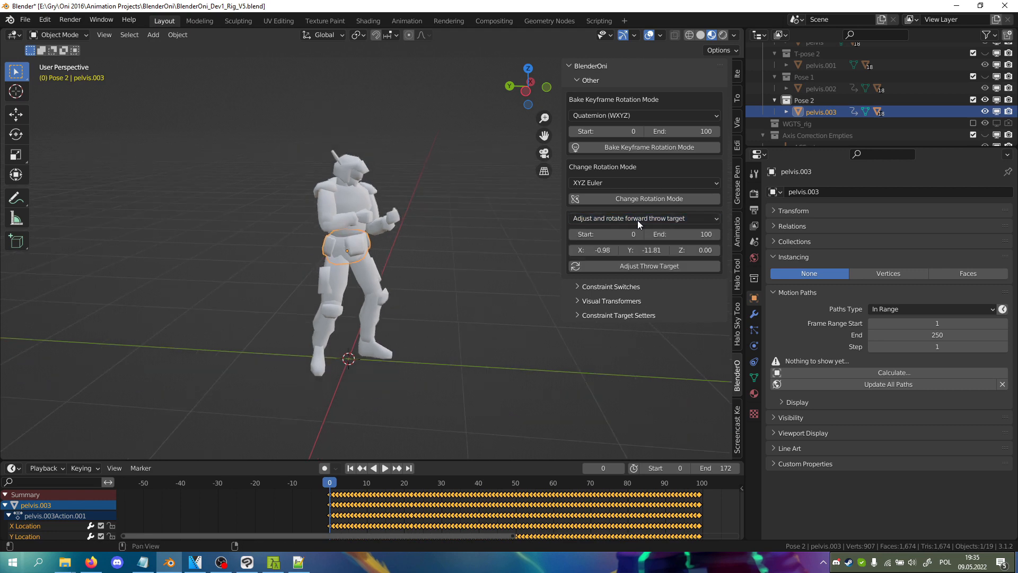
left_click(661, 221)
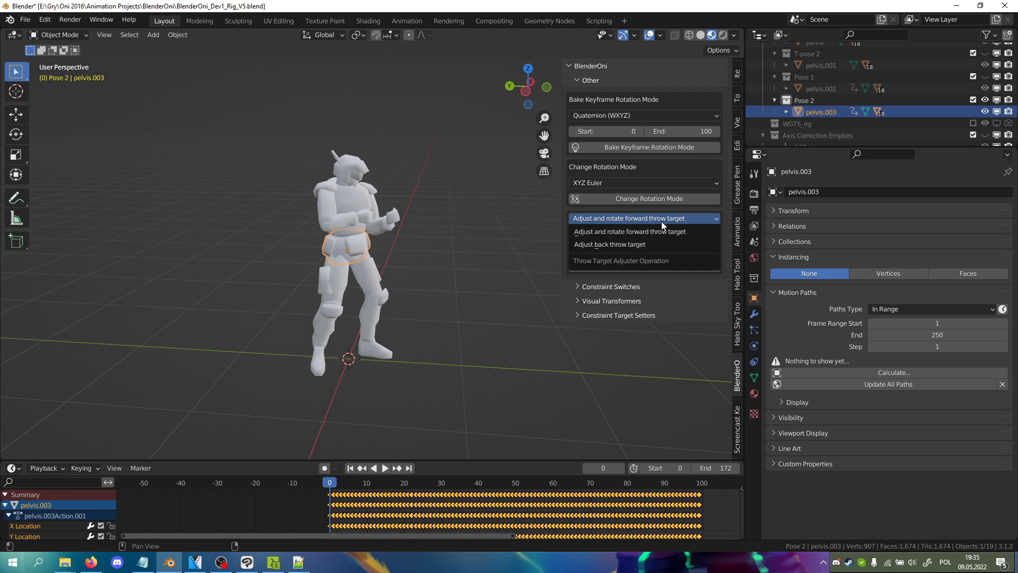
left_click(651, 232)
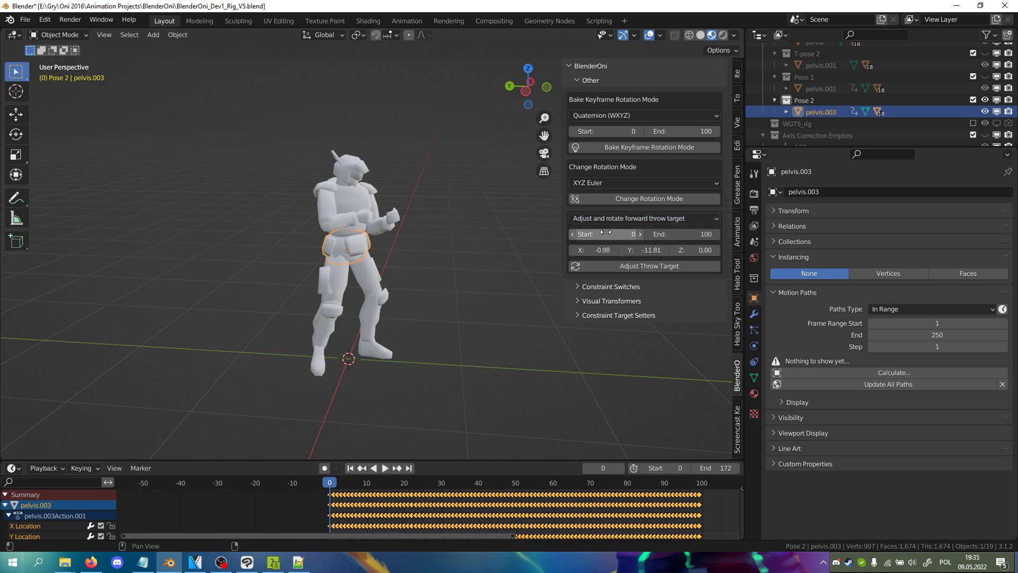
- Check the extent of the pelvis keyframes and set the throw target adjustment's end frame to 99
left_click(700, 495)
left_click_drag(700, 495, 271, 491)
left_click(692, 238)
type("99")
key("Return")
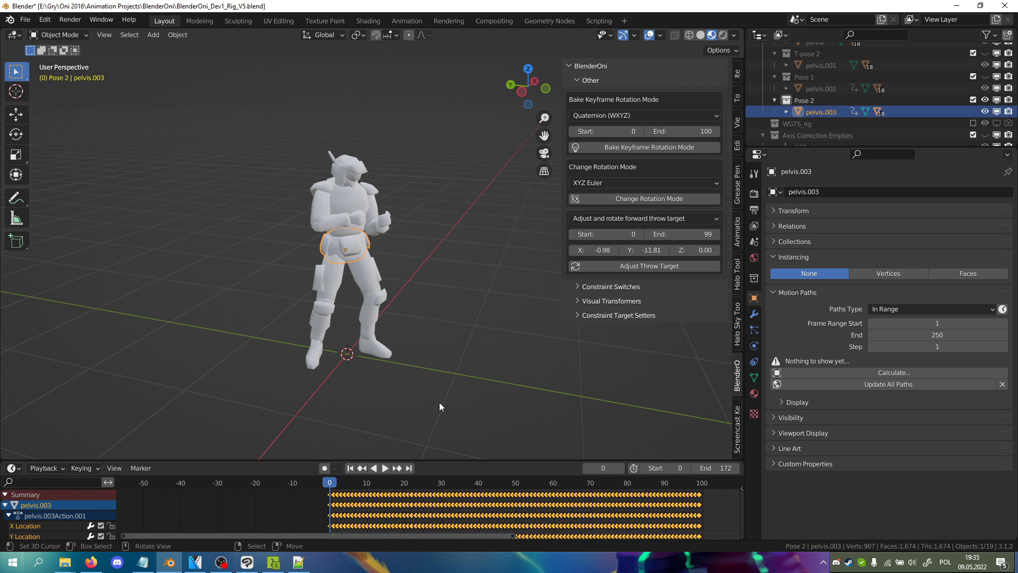
- Copy the first Position value, -0.87192297, from the XML in Notepad++ into the throw target adjustment's X offset in Blender
left_click(298, 562)
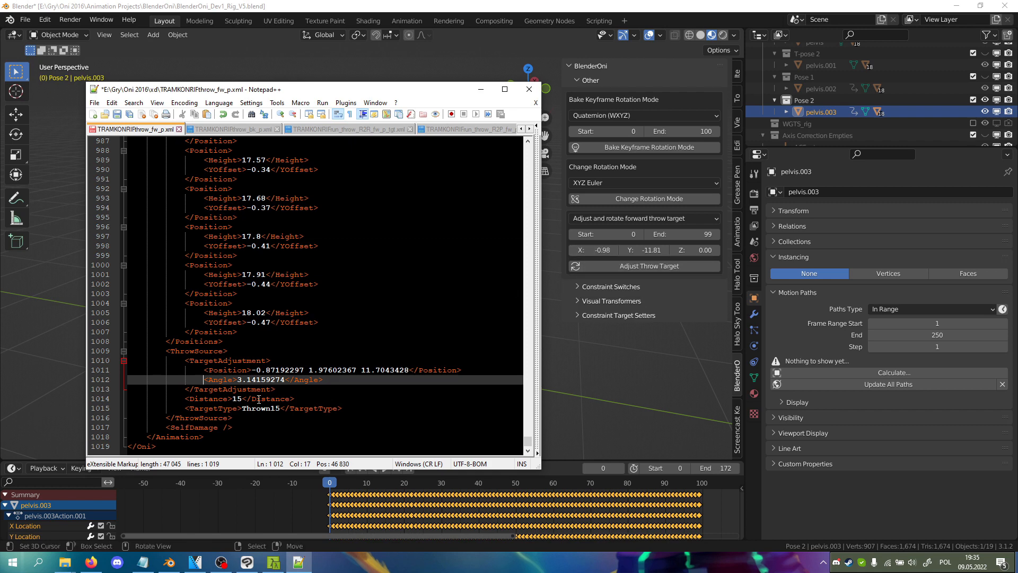
left_click_drag(252, 369, 305, 372)
key("ctrl+c")
left_click(590, 251)
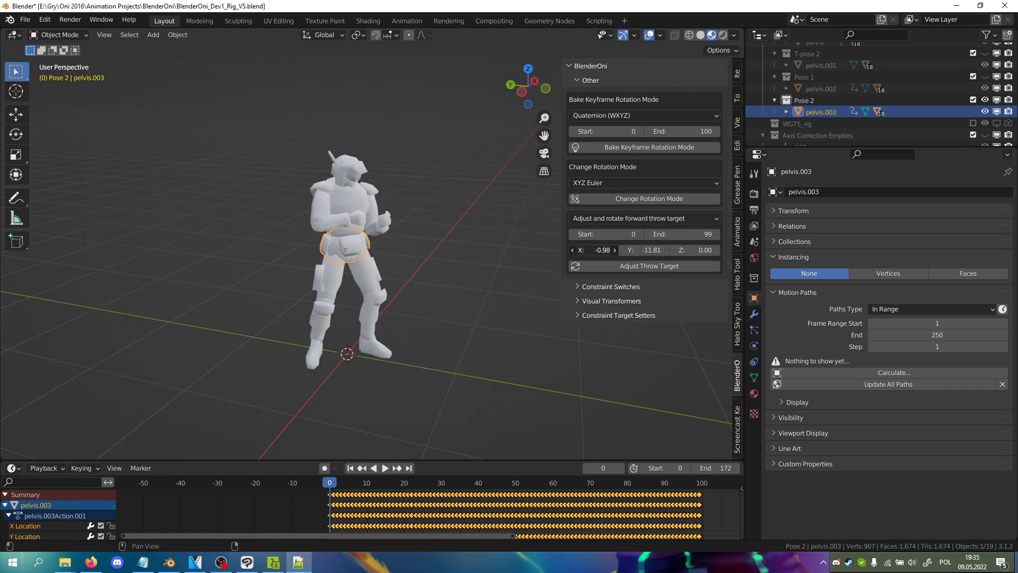
left_click(590, 251)
key("ctrl+v")
key("Return")
- Copy the third Position value, 11.7043428, from the XML and enter it negated as the throw target adjustment's Y offset
left_click(299, 563)
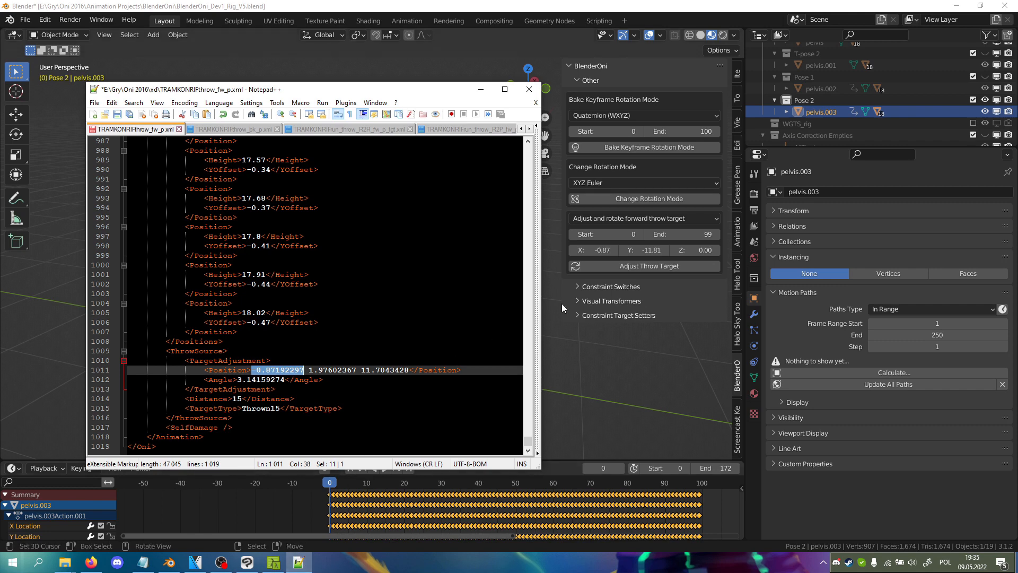
left_click_drag(361, 370, 411, 368)
key("ctrl+c")
left_click(645, 250)
key("ctrl+v")
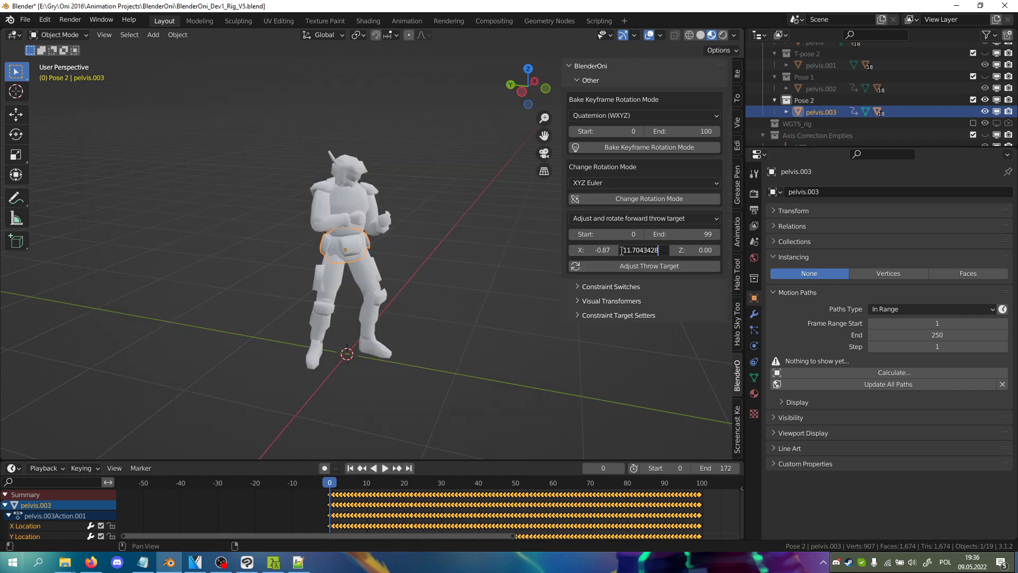
type("-")
key("Return")
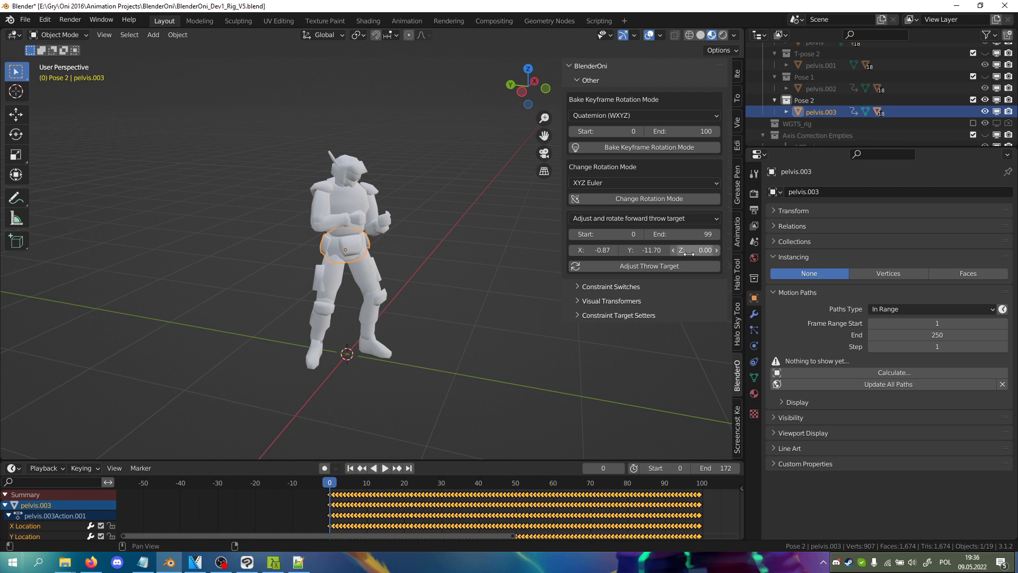
- Run Adjust Throw Target on the target character's pelvis animation in the Pose 2 collection
left_click(298, 563)
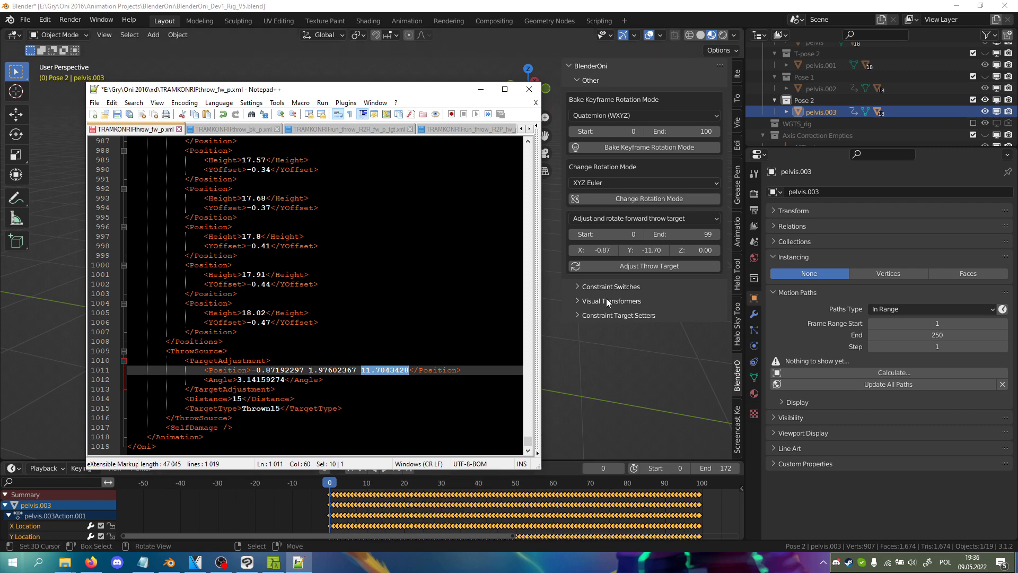
left_click(563, 349)
mouse_move(450, 331)
middle_mouse_down()
mouse_move(403, 339)
mouse_move(433, 323)
mouse_move(403, 336)
mouse_move(397, 357)
mouse_move(451, 318)
middle_mouse_up()
middle_click_drag(375, 274, 355, 275)
middle_click_drag(362, 354, 385, 367)
middle_click_drag(392, 247, 371, 313)
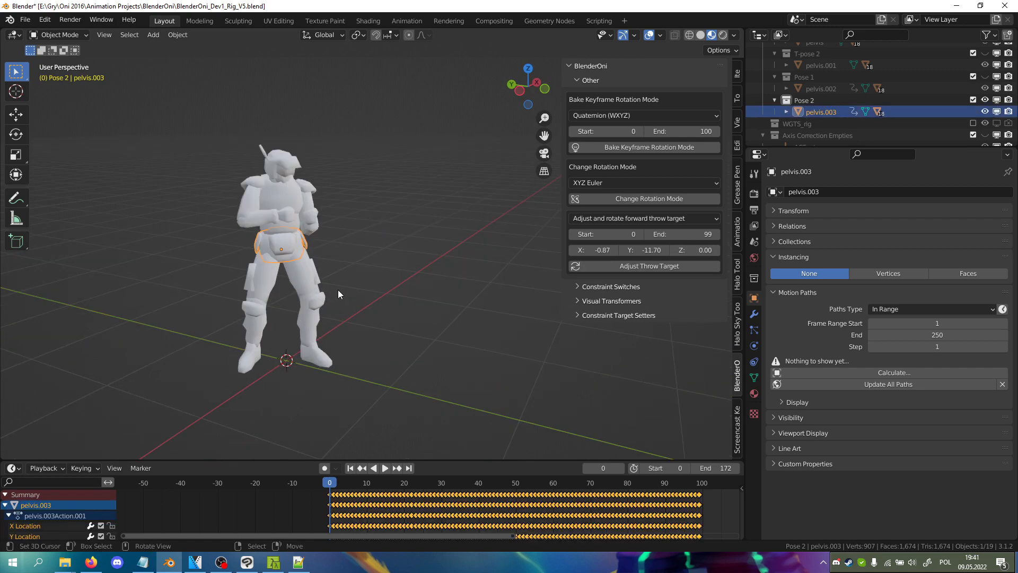
left_click(581, 269)
middle_click_drag(409, 262, 472, 298)
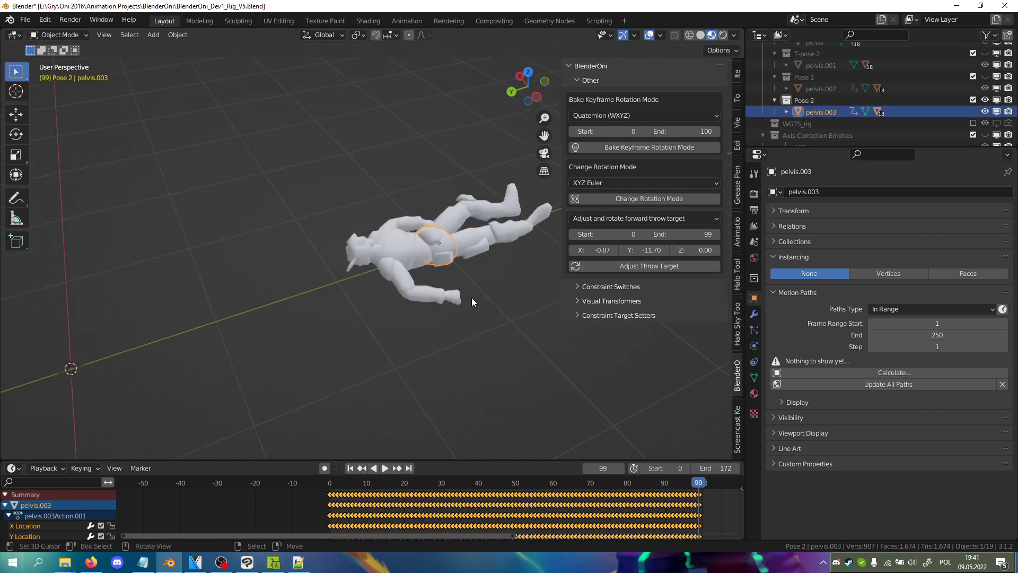
middle_click_drag(420, 261, 462, 298, "shift")
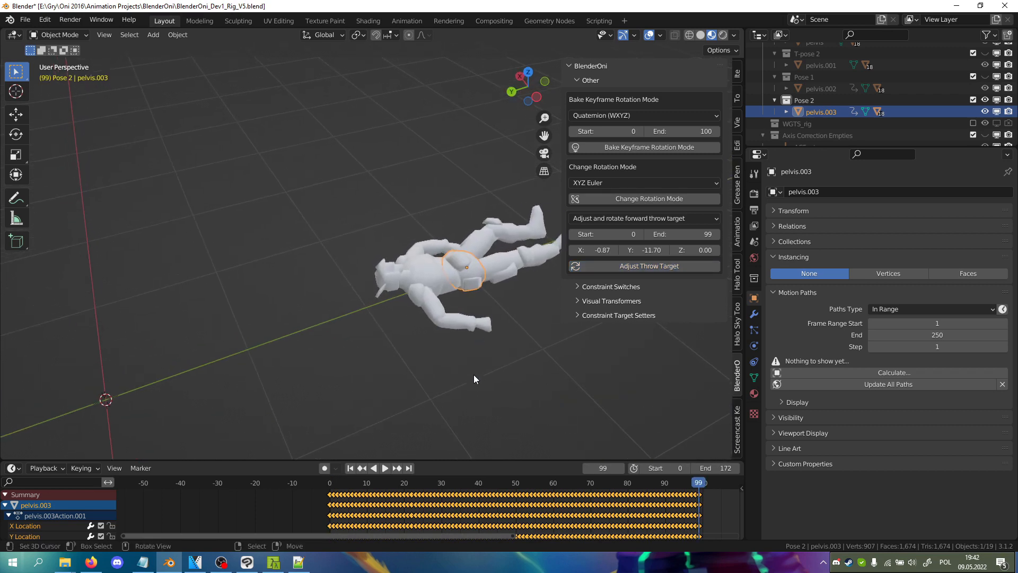
- Show the Pose 1 collection and play the throw from frame 0, checking how both characters line up through frame 99
left_click(985, 78)
left_click(337, 519)
key("space")
left_click_drag(337, 518, 328, 520)
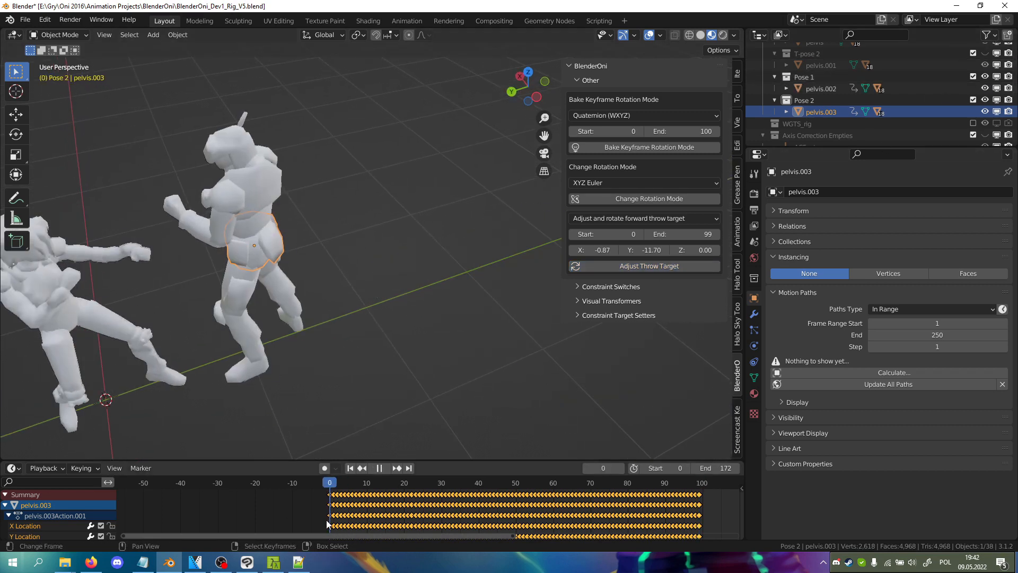
scroll(316, 298, "down", 1)
middle_click_drag(317, 298, 294, 282)
key("space")
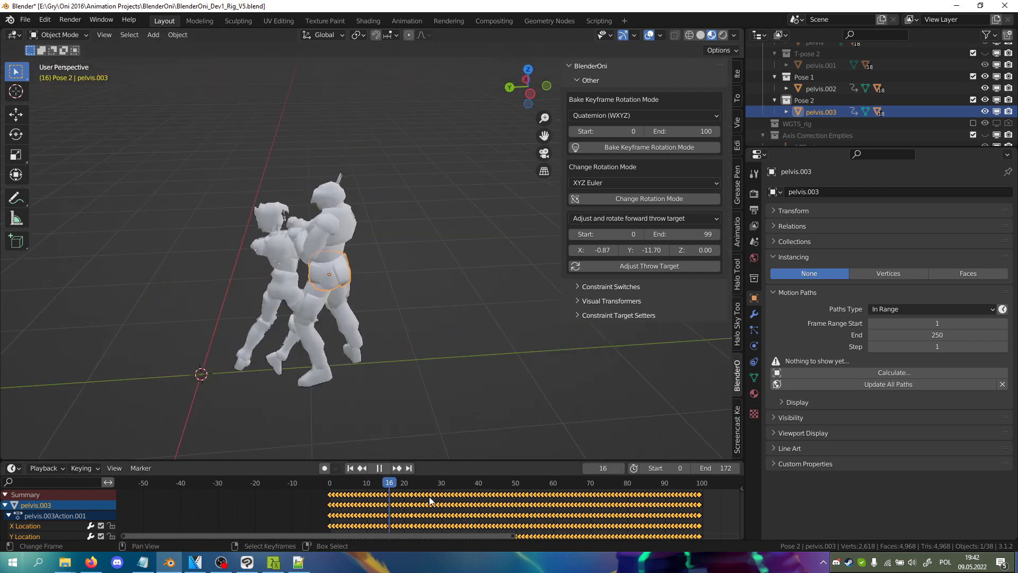
left_click(700, 496)
key("space")
middle_click_drag(494, 374, 412, 348)
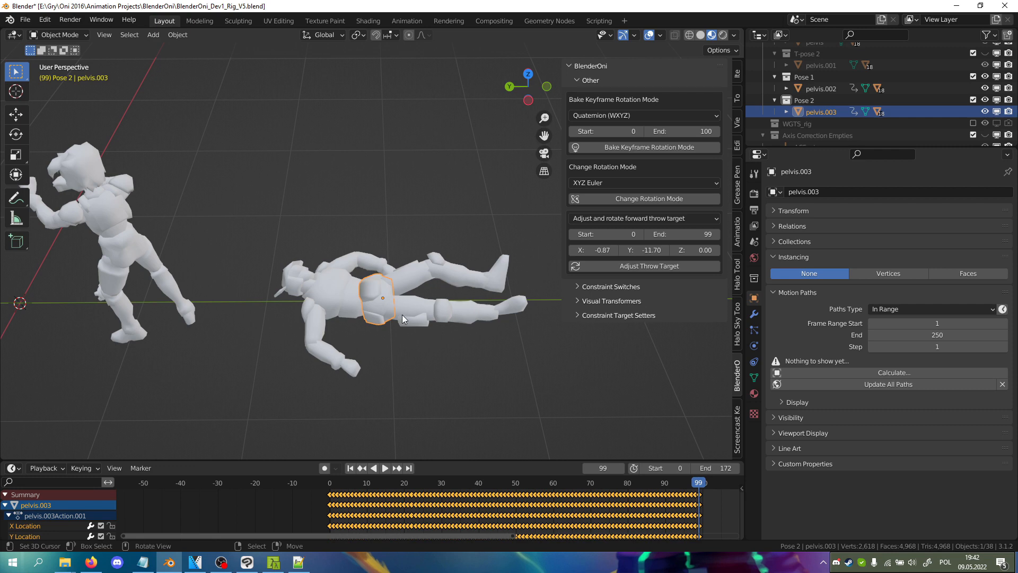
- Rotate the target character's pelvis half a turn around the global Z axis and insert a keyframe at frame 99
key("r")
key("z")
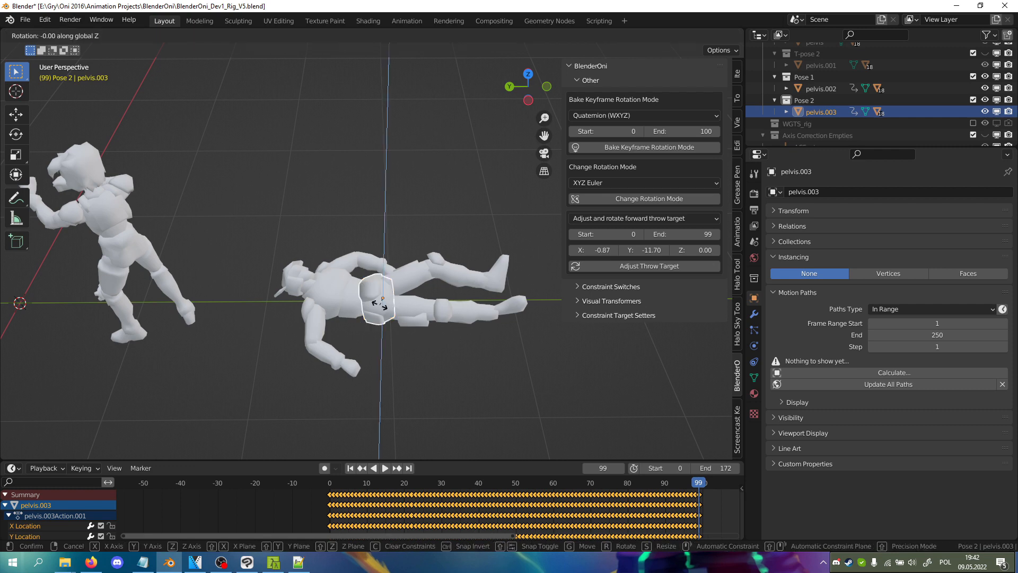
left_click(382, 309)
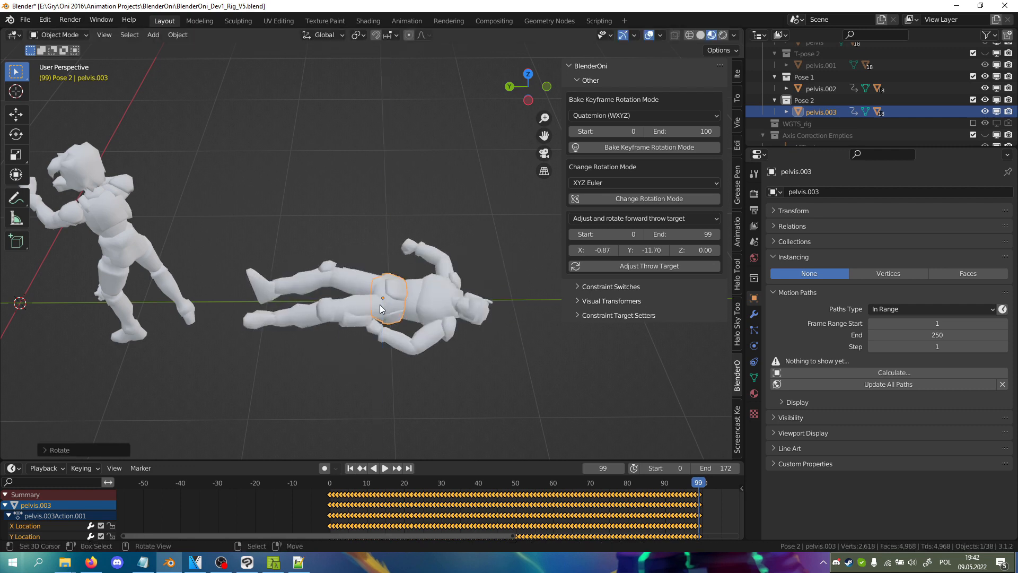
key("i")
left_click(382, 309)
- Replay the throw from frame 0 to review both characters' motion, ending at frame 99
middle_click_drag(382, 308, 320, 239)
left_click(321, 497)
key("space")
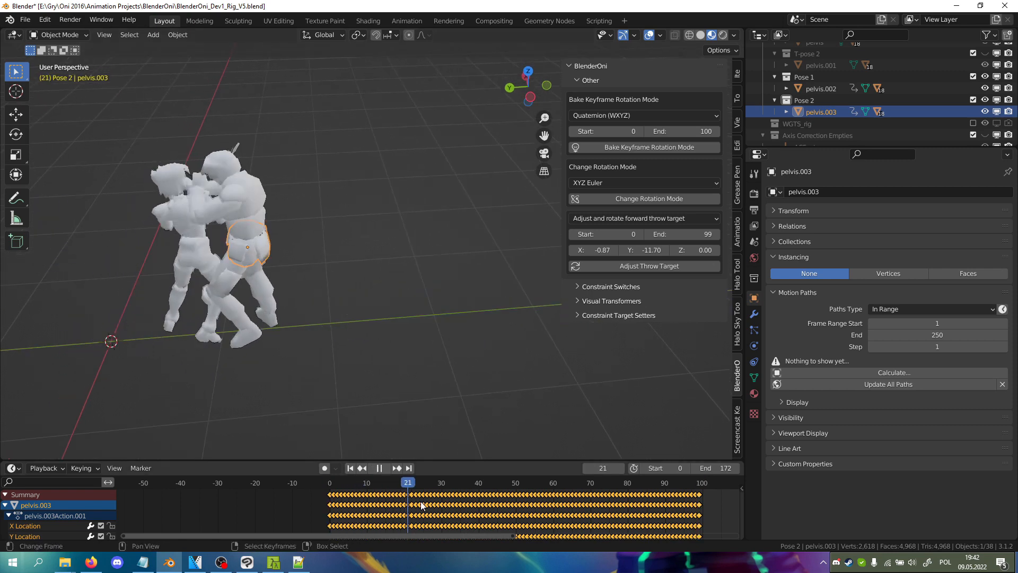
left_click_drag(608, 499, 699, 497)
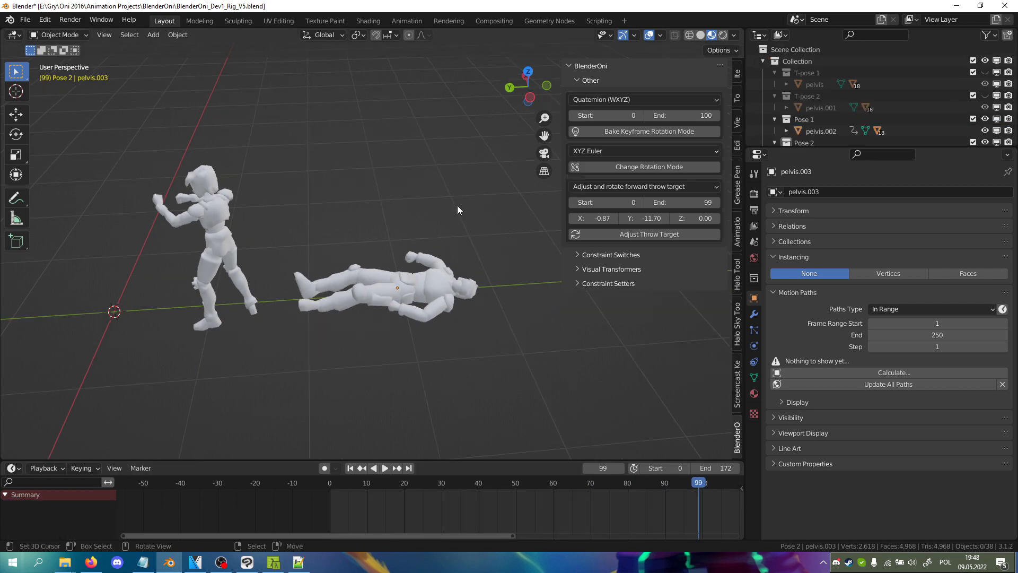
- Expand the Constraint Setters options and show the T-pose 1 collection
left_click(615, 283)
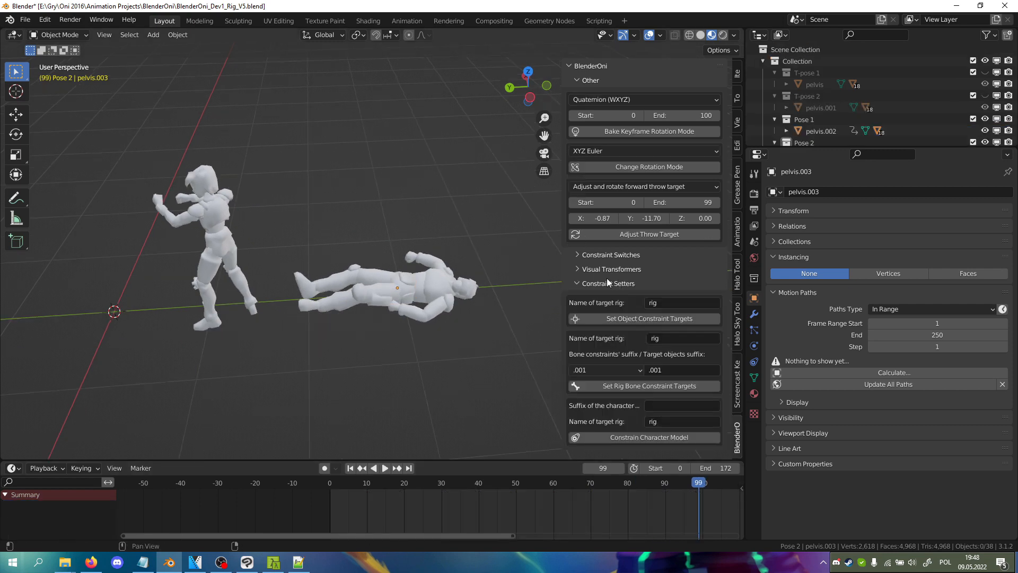
left_click(984, 74)
middle_click_drag(364, 198, 307, 191)
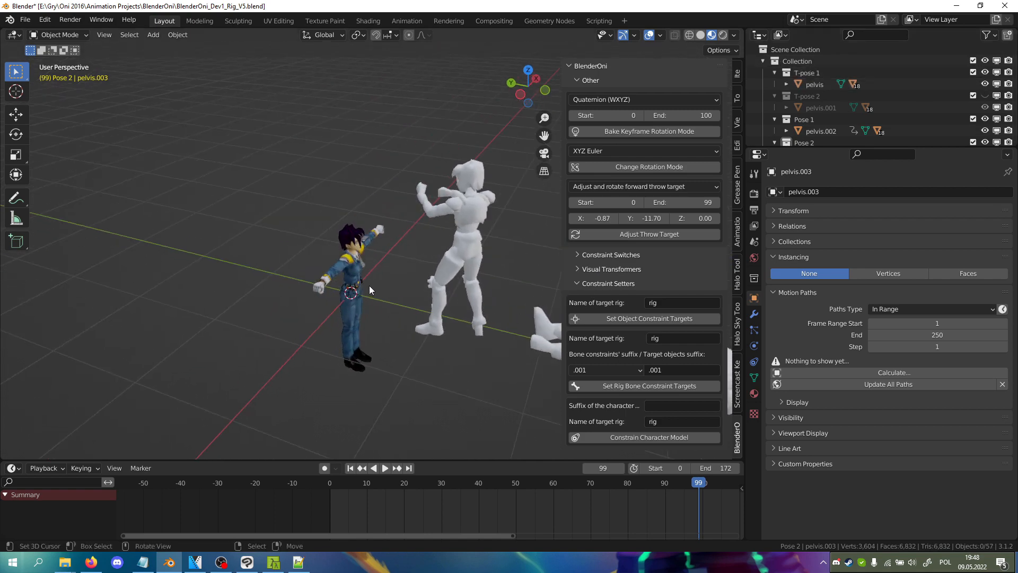
scroll(370, 291, "down", 3)
scroll(515, 323, "up", 3)
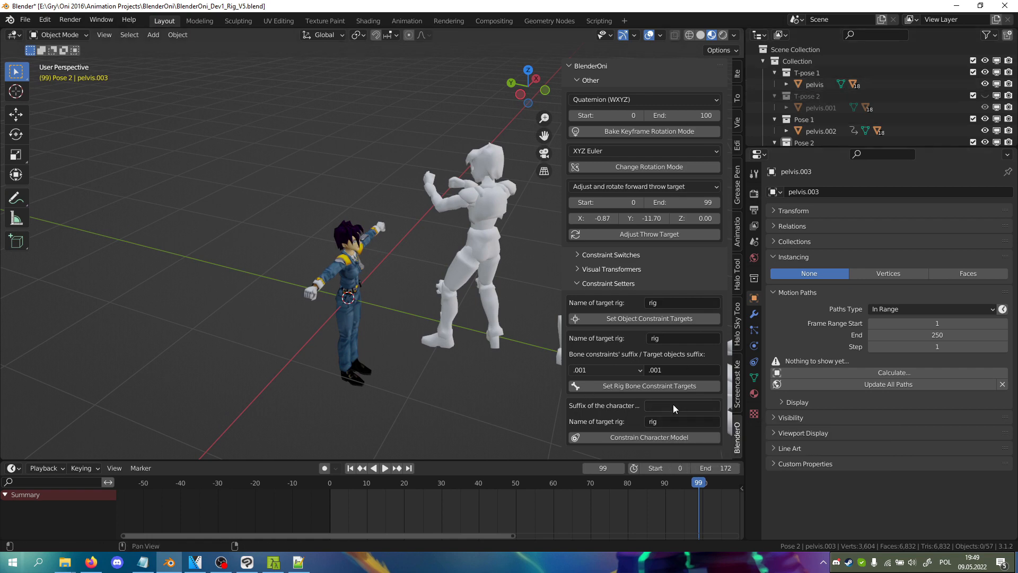
- Constrain the T-pose 1 character model to rig with a blank model suffix and check its pelvis constraints
scroll(840, 112, "down", 10)
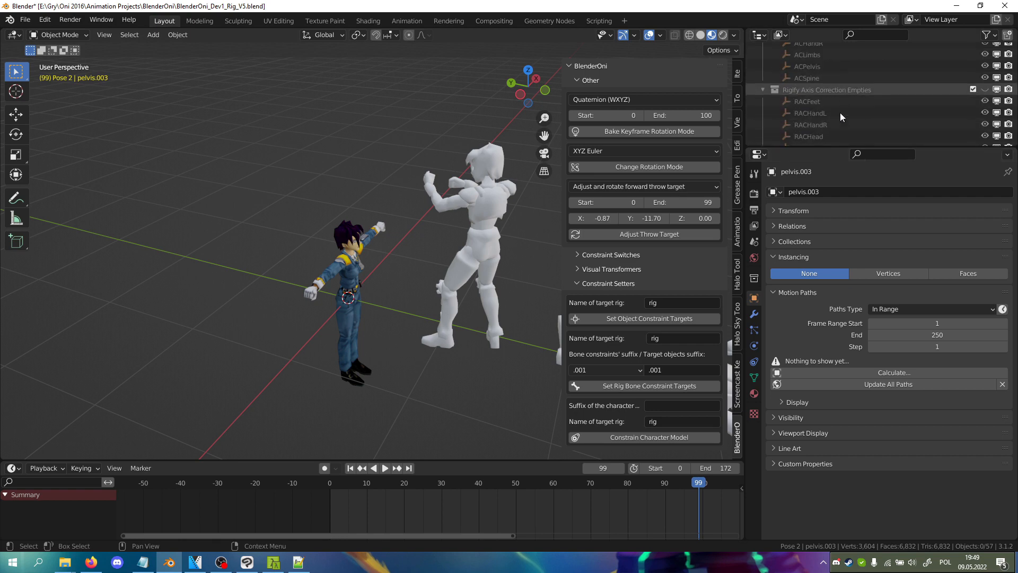
left_click(682, 437)
left_click(357, 206)
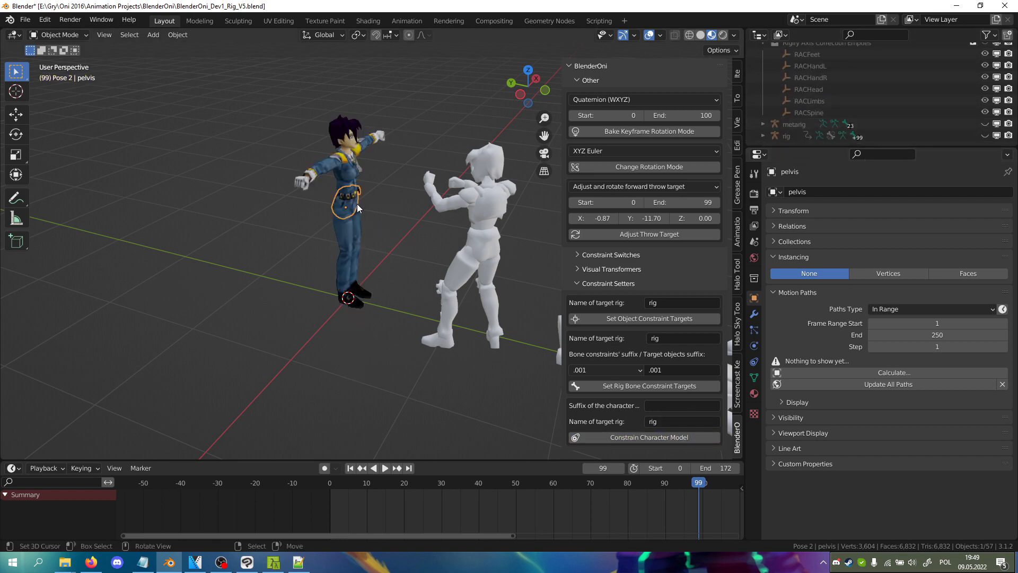
left_click(754, 361)
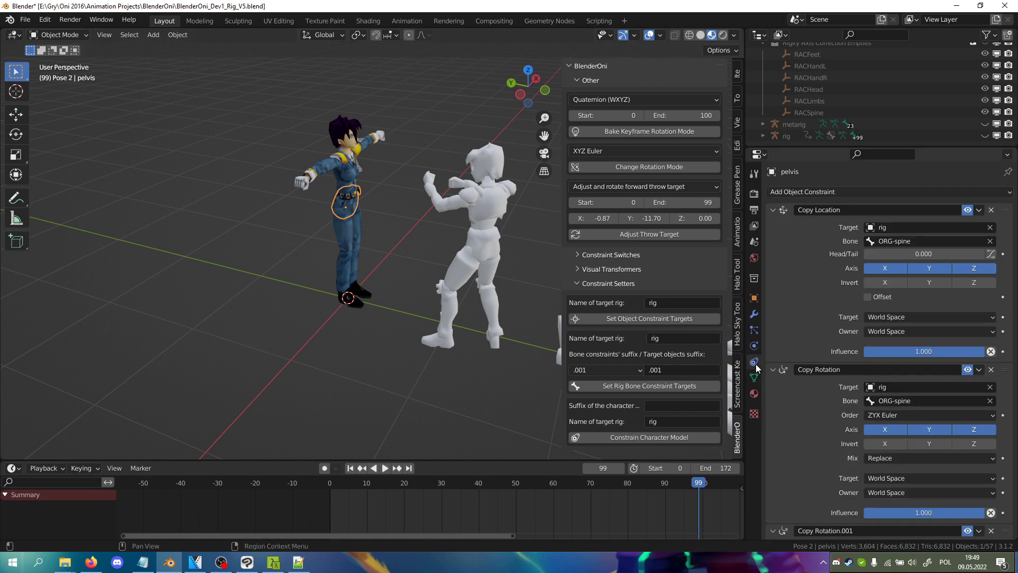
scroll(784, 287, "down", 2)
scroll(783, 287, "up", 2)
- Hide the T-pose 1 collection, show T-pose 2 and select its pelvis.001 object
left_click(789, 133)
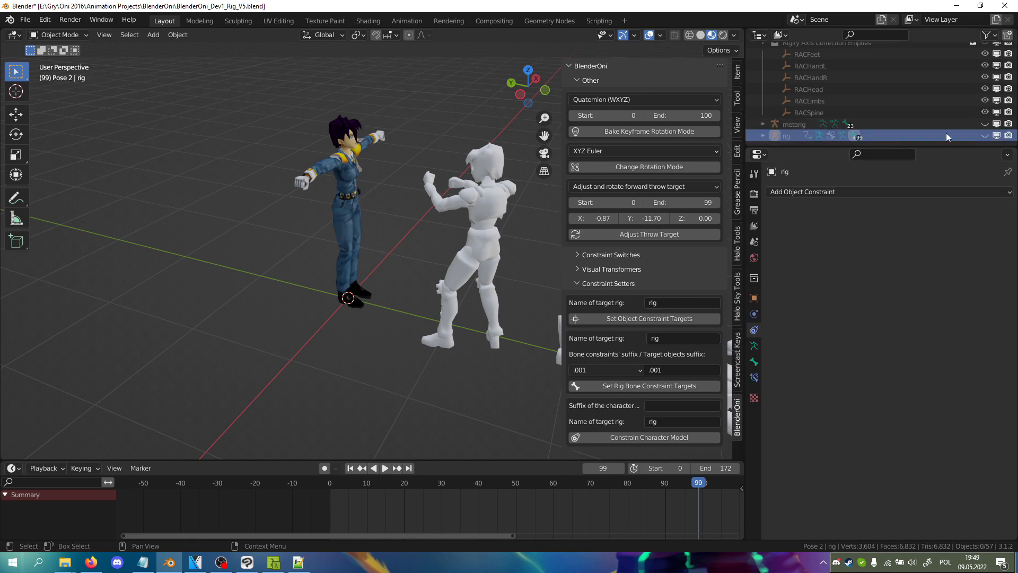
scroll(809, 69, "up", 10)
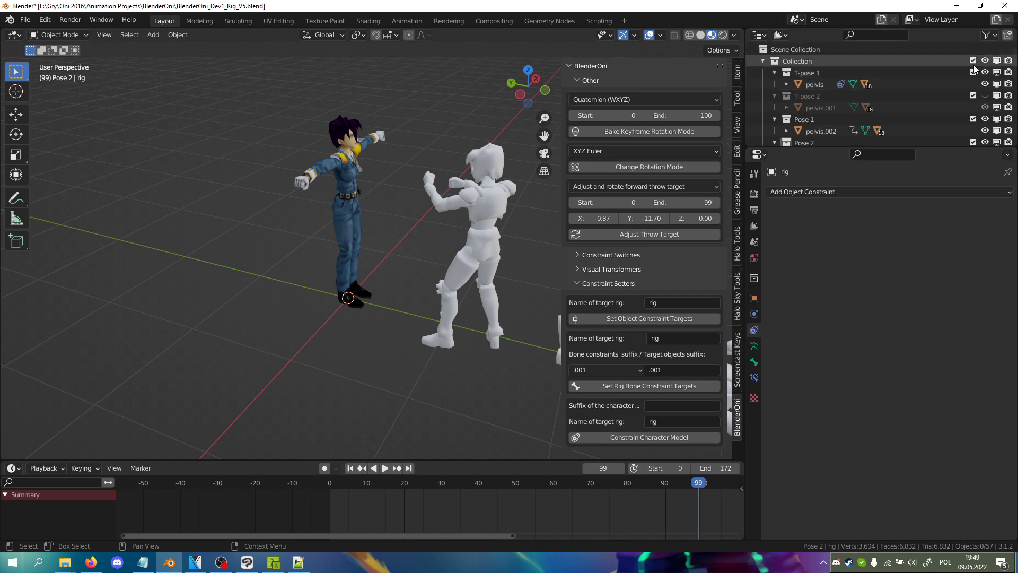
left_click(986, 74)
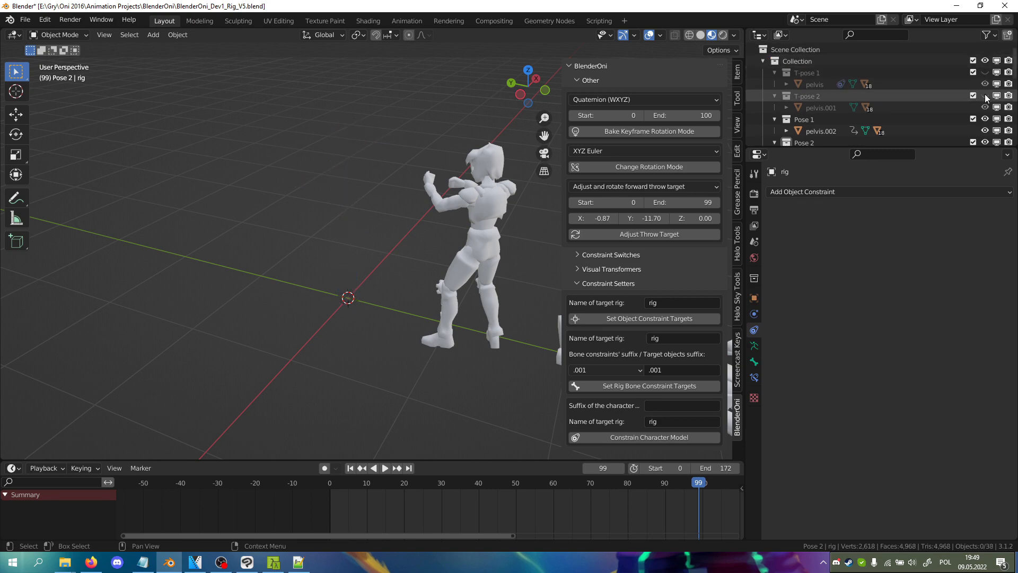
left_click(985, 95)
left_click(829, 107)
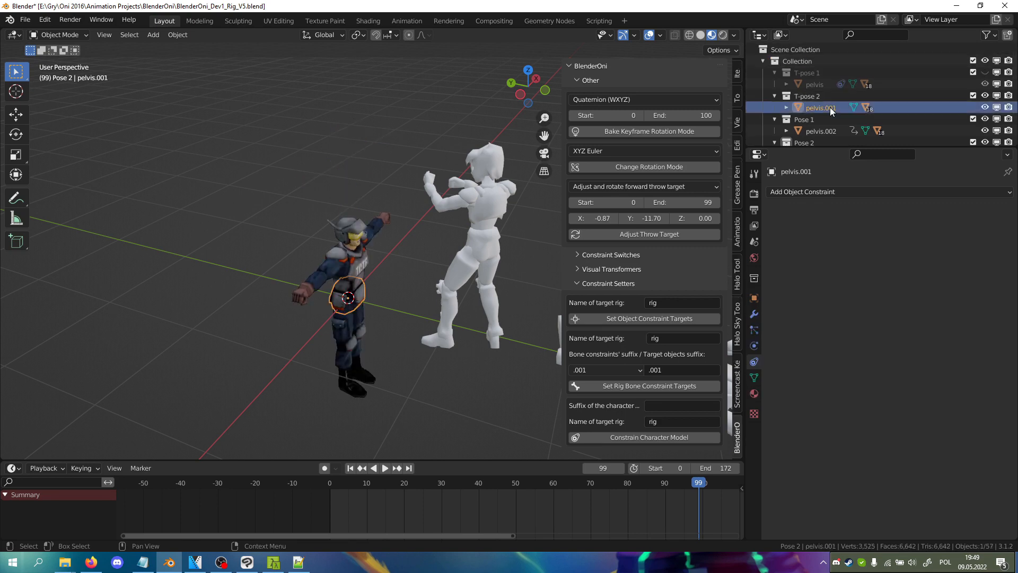
- Unhide rig, duplicate it in place, and hide both the original and the copy
scroll(830, 107, "down", 10)
scroll(830, 106, "down", 1)
left_click(984, 136)
left_click(787, 137)
right_click(787, 137)
key("shift+d")
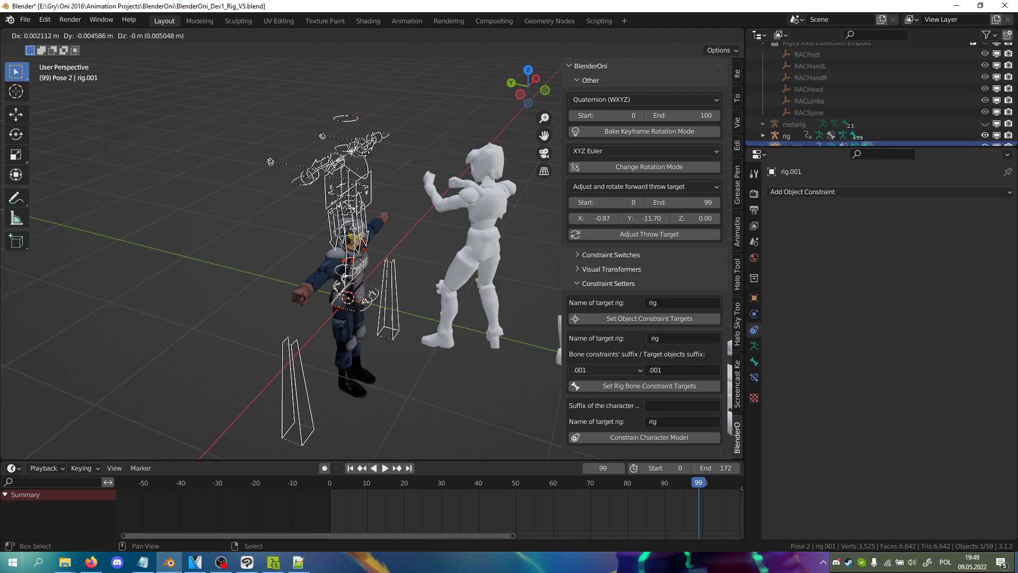
right_click(392, 153)
scroll(879, 99, "down", 1)
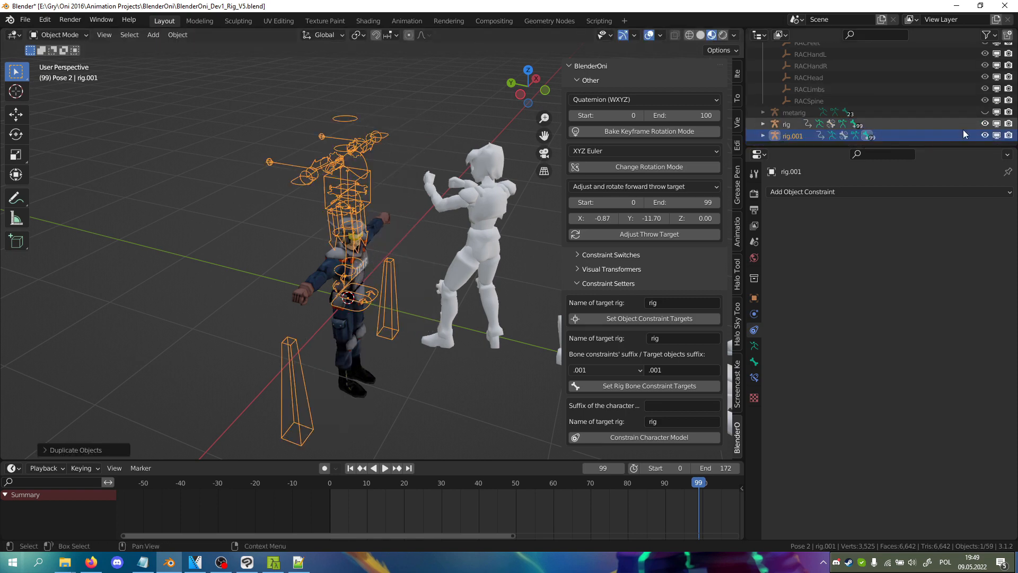
left_click_drag(985, 124, 986, 135)
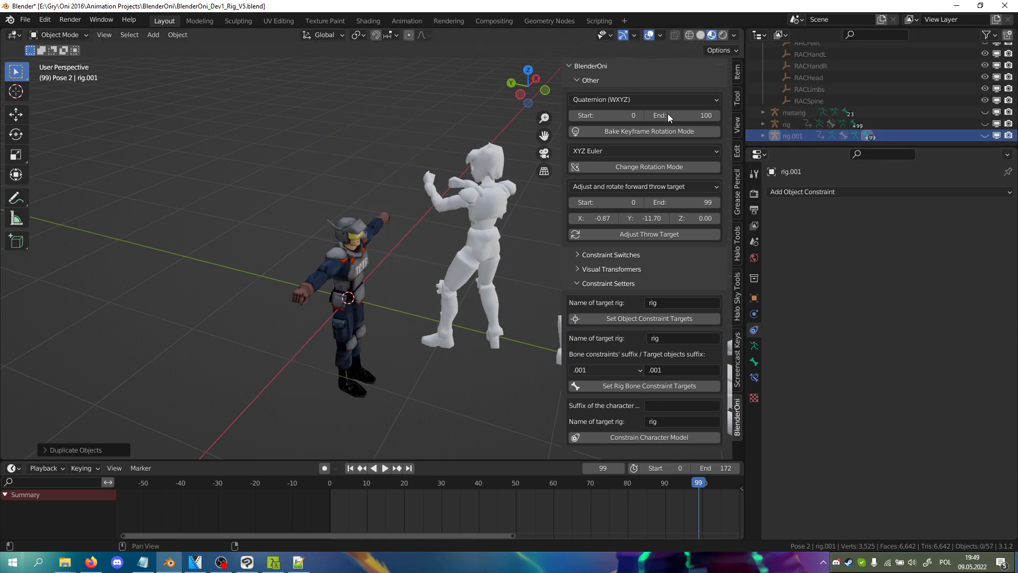
- Make T-pose 2 the active collection and set the character model suffix to .001
scroll(841, 95, "up", 5)
scroll(842, 100, "up", 4)
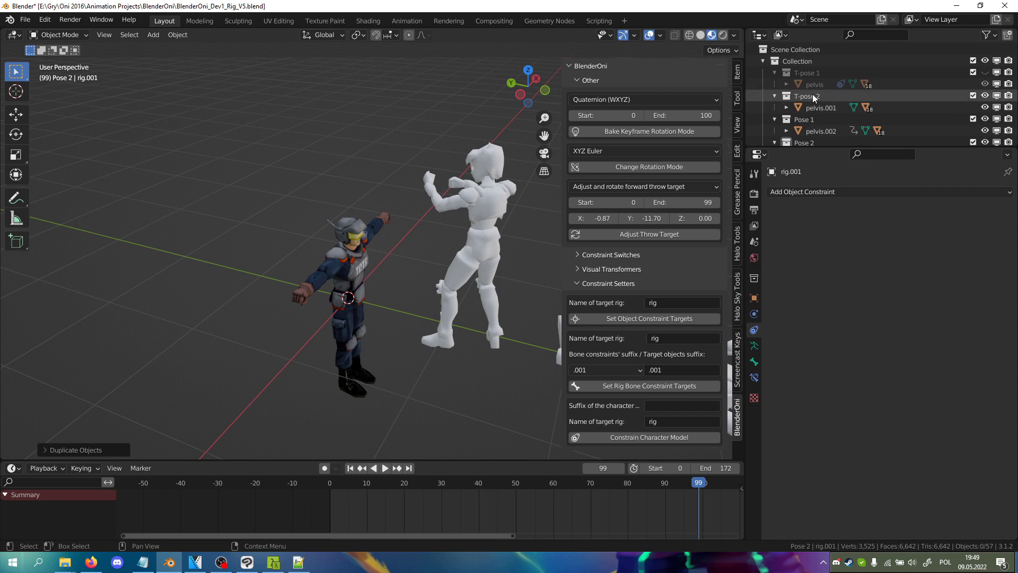
left_click(812, 97)
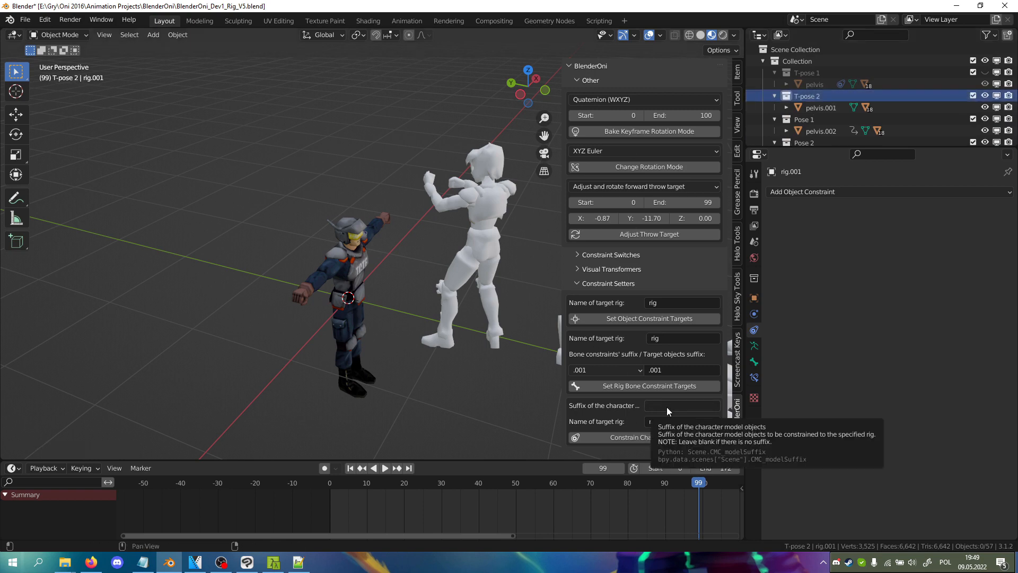
left_click(693, 406)
type(".001")
key("Return")
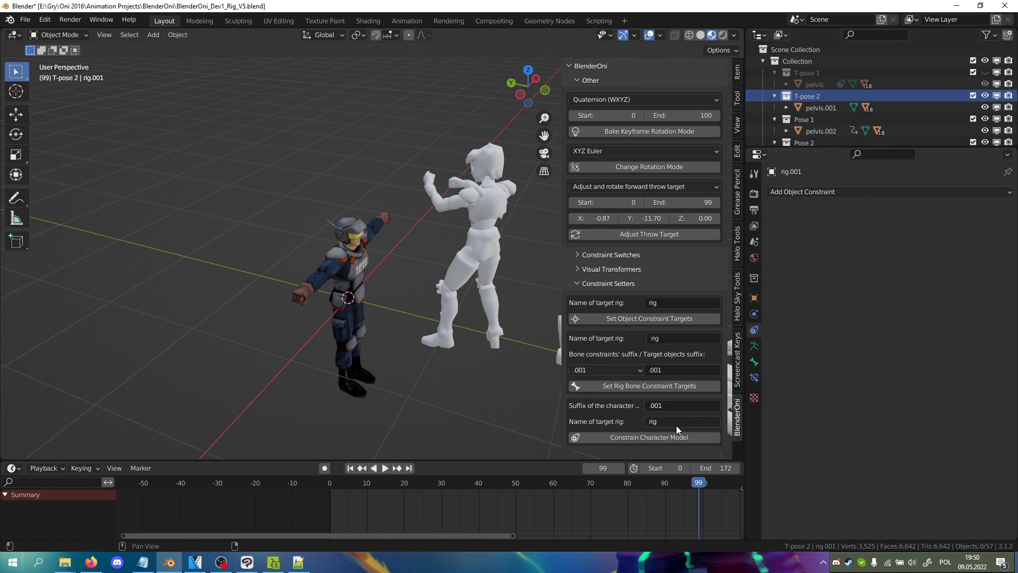
- Set the target rig name to rig.001 and constrain the T-pose 2 character model to it
scroll(910, 98, "down", 5)
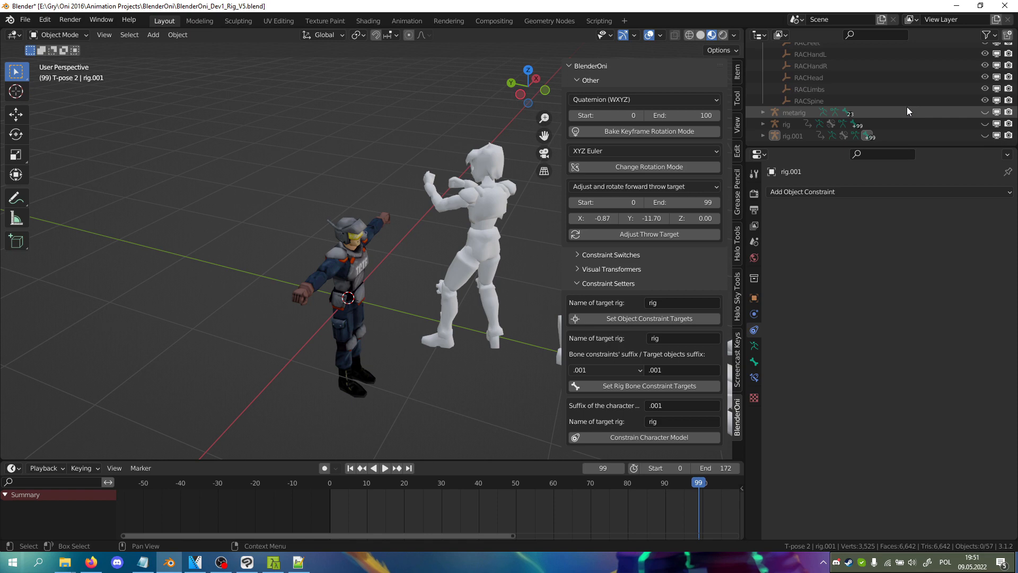
left_click(687, 424)
left_click(689, 424)
type(".001")
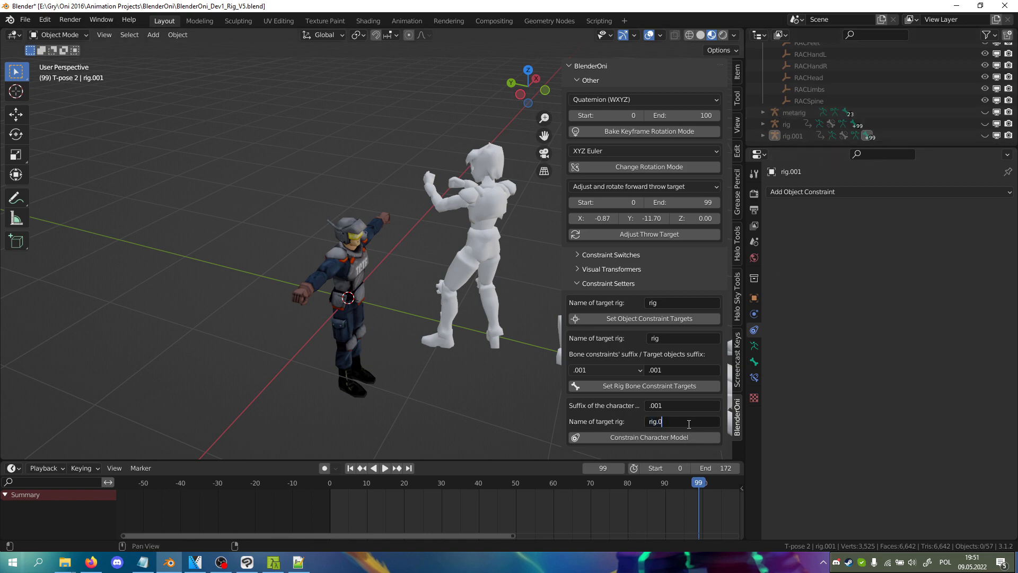
key("Return")
left_click(628, 440)
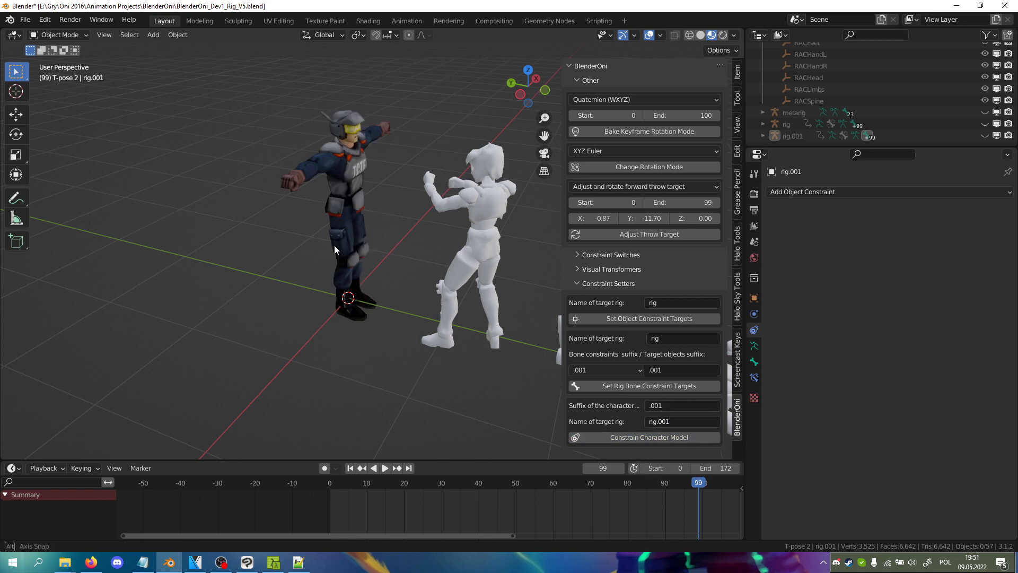
- Inspect the T-pose 2 character and the object constraints on its pelvis.001
middle_click_drag(334, 245, 331, 232)
scroll(851, 111, "up", 5)
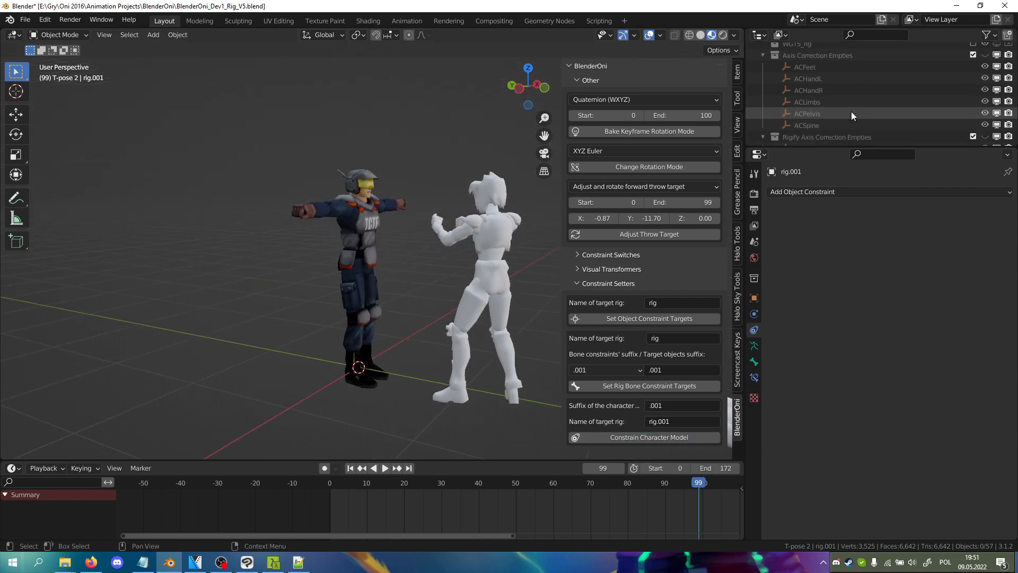
left_click(851, 112)
scroll(402, 266, "down", 2)
middle_click_drag(403, 268, 441, 296)
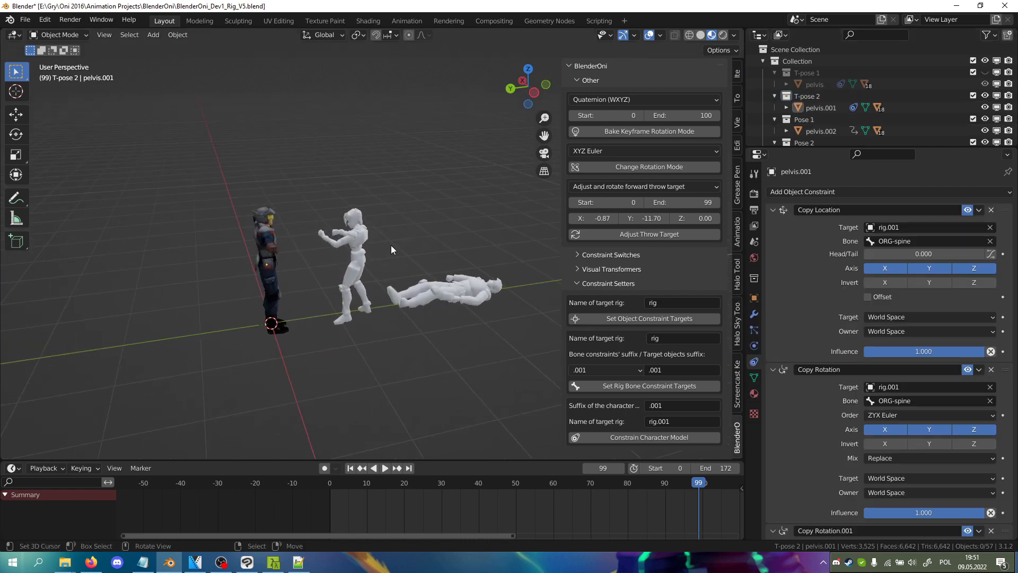
scroll(896, 110, "down", 4)
scroll(904, 106, "up", 4)
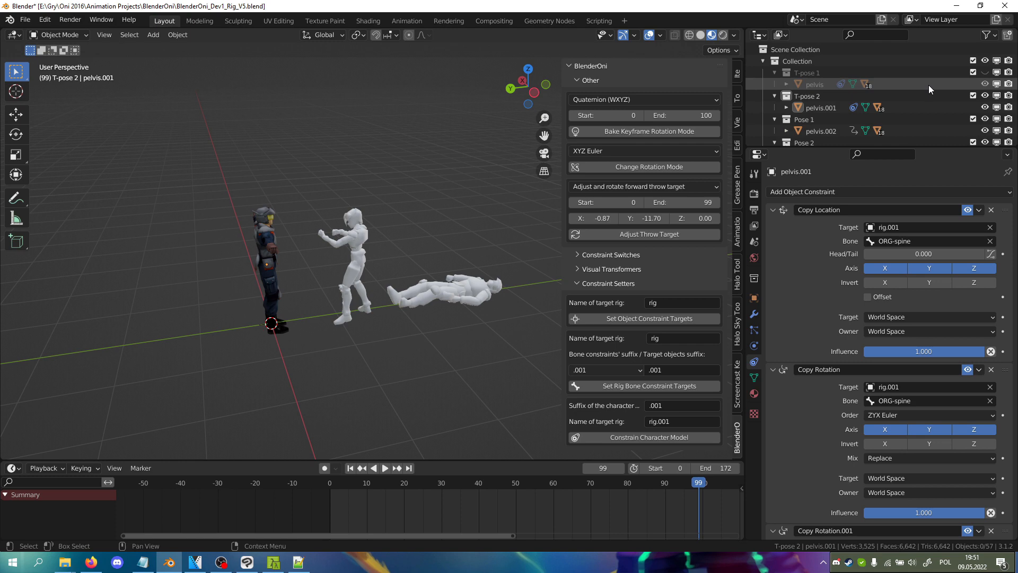
- Hide the T-pose 2 collection, then show and select the original rig
left_click(986, 95)
scroll(978, 101, "down", 5)
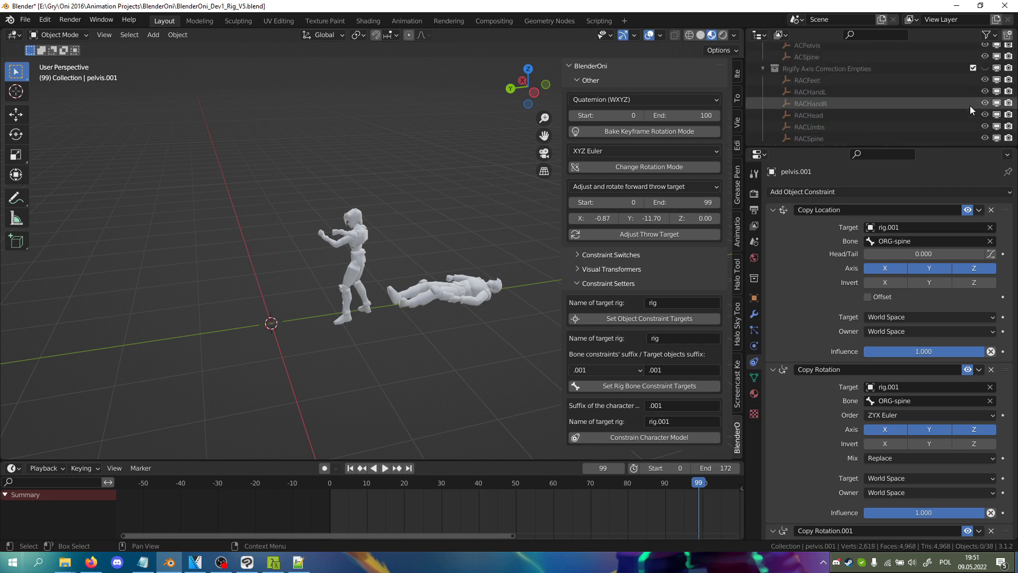
left_click(986, 124)
middle_click_drag(250, 213, 222, 215)
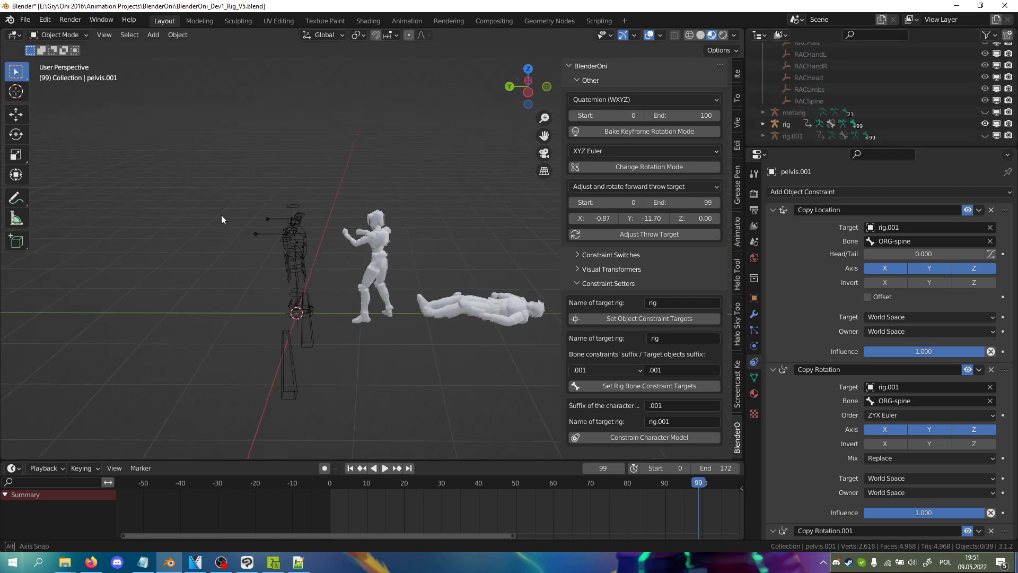
right_click(294, 249)
mouse_move(294, 248)
middle_mouse_down()
mouse_move(425, 192)
mouse_move(402, 193)
mouse_move(412, 284)
mouse_move(297, 263)
middle_mouse_up()
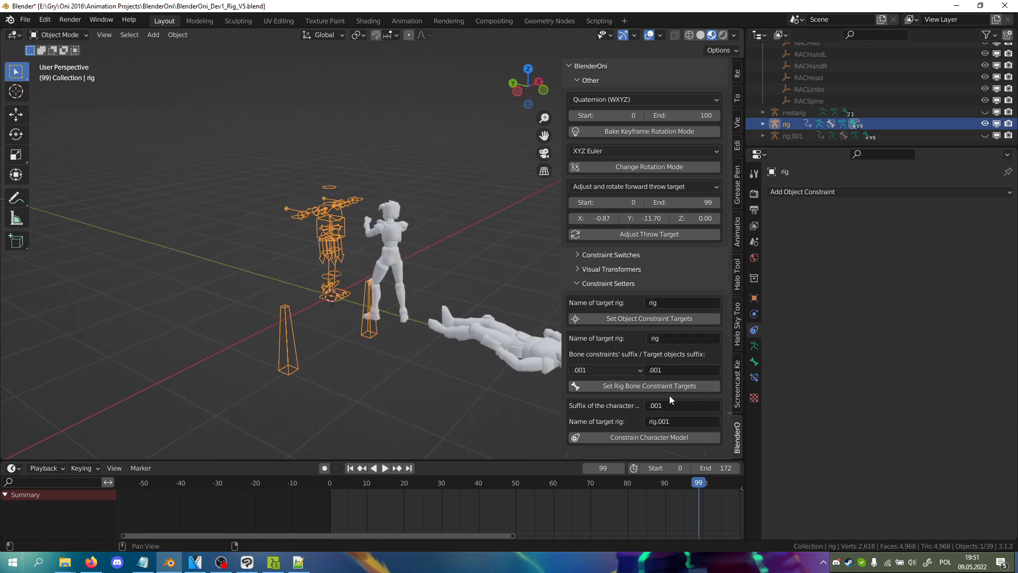
- Open the bone constraints of the rig's shin_fk.R bone for inspection
middle_click_drag(322, 244, 322, 248)
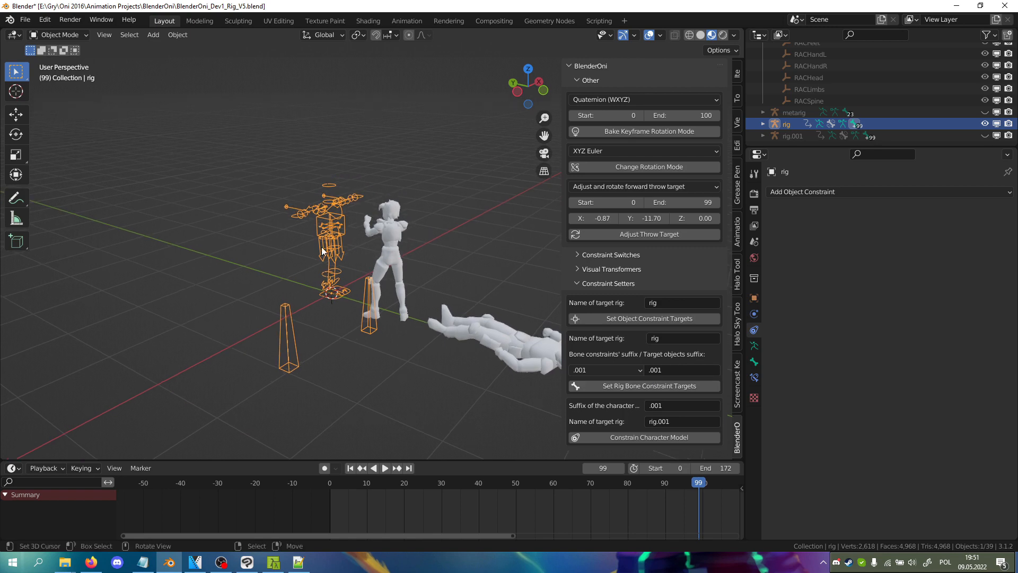
scroll(321, 250, "up", 3)
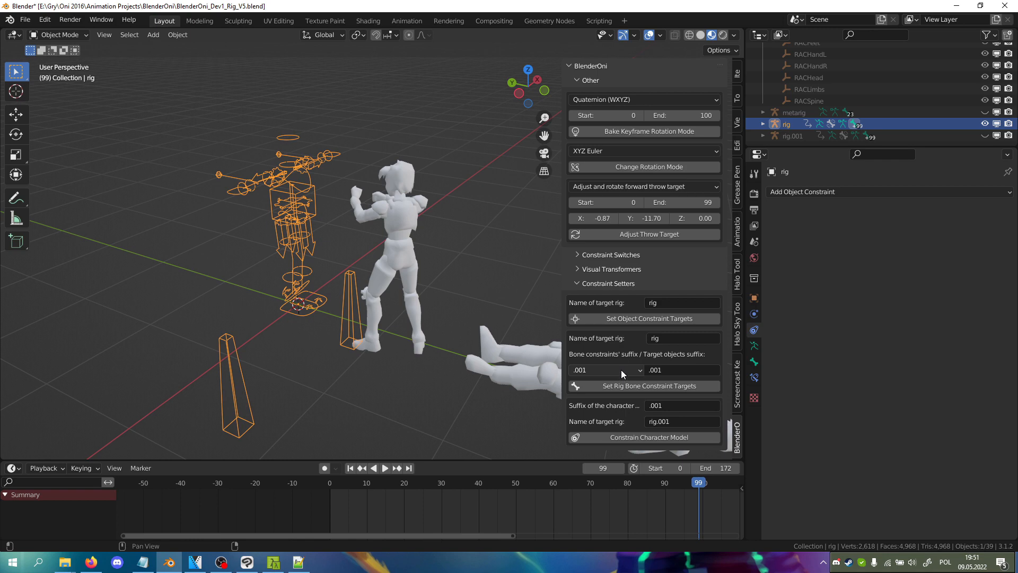
left_click(754, 377)
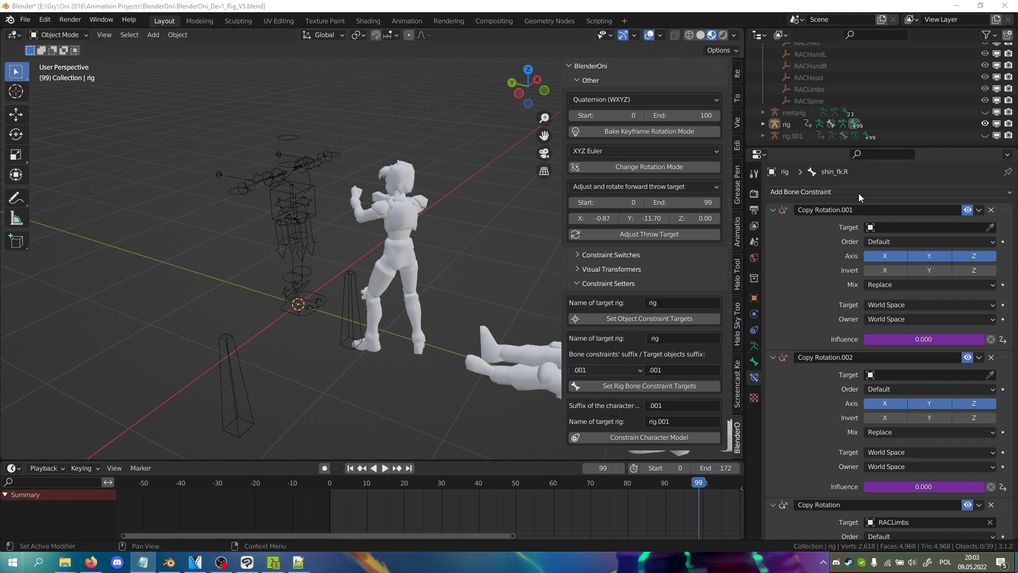
- Set the target objects suffix to .002 for the .001 bone constraints and apply the constraint targets to the original rig
scroll(807, 78, "up", 5)
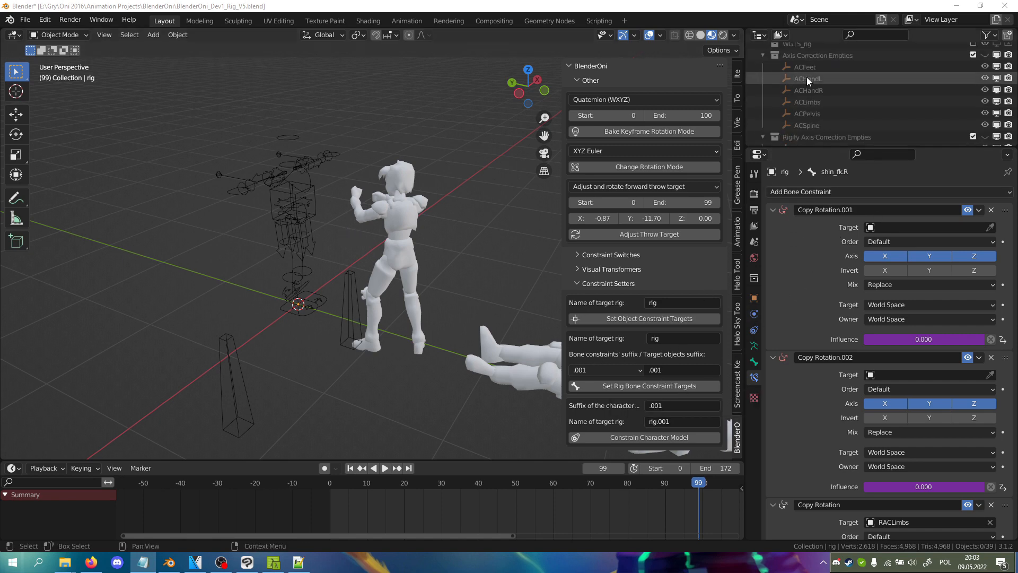
scroll(810, 87, "up", 4)
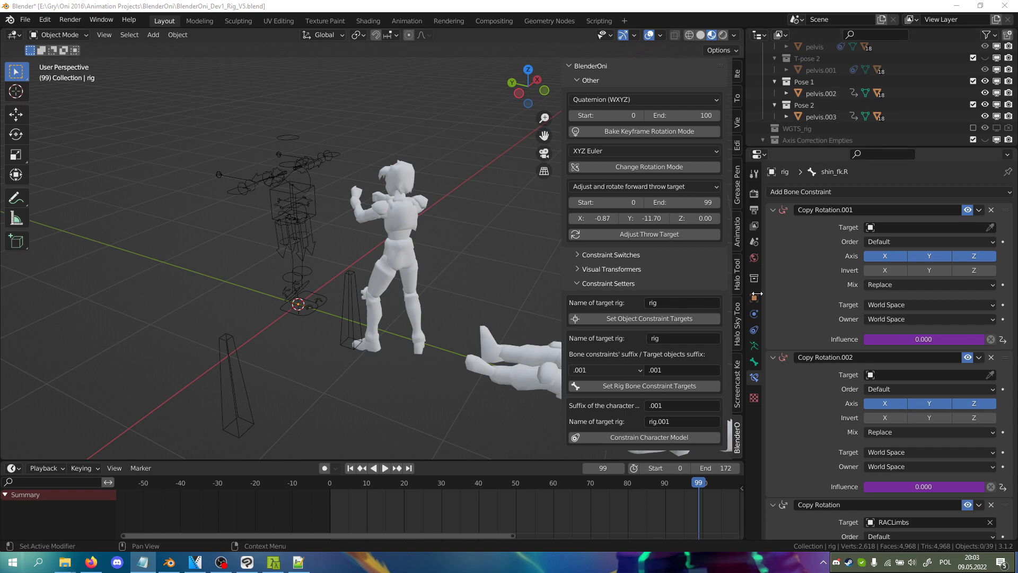
left_click(670, 369)
left_click(680, 370)
key("BackSpace")
type("2")
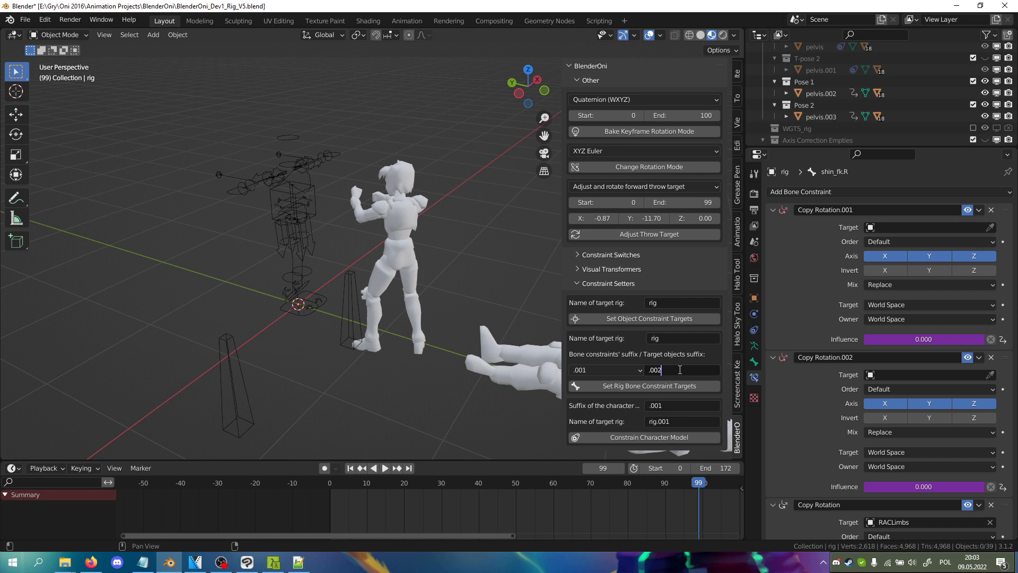
left_click(655, 386)
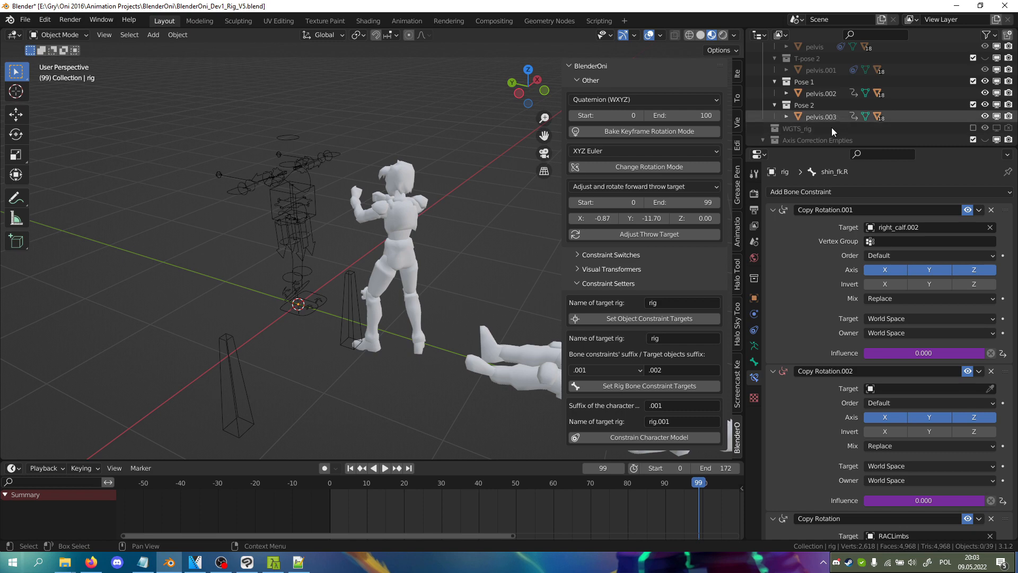
- Point the original rig's .002 bone constraints to the objects with suffix .003
left_click(686, 371)
left_click(686, 370)
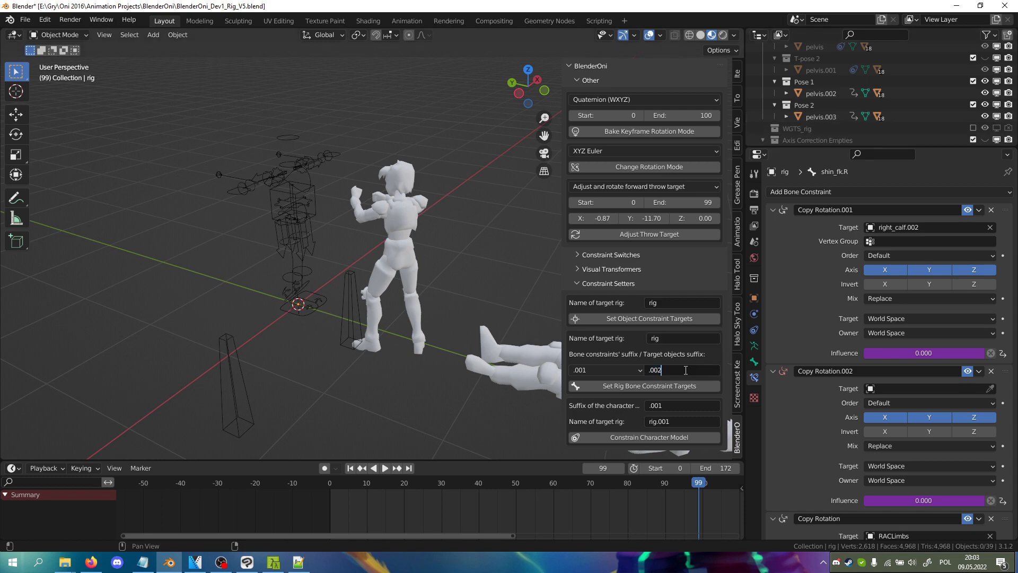
key("BackSpace")
type("3")
key("Return")
left_click(596, 370)
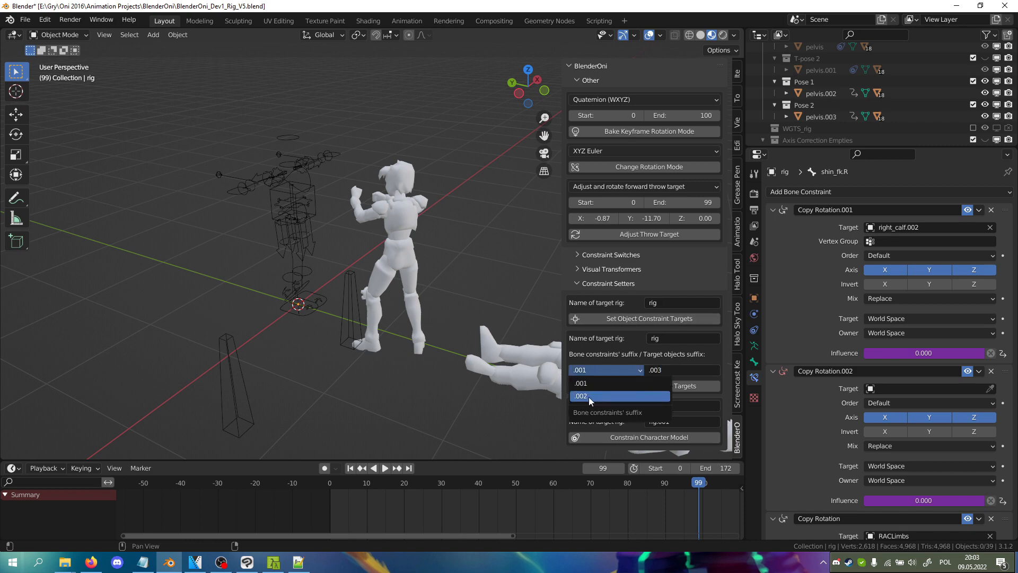
left_click(589, 397)
left_click(594, 385)
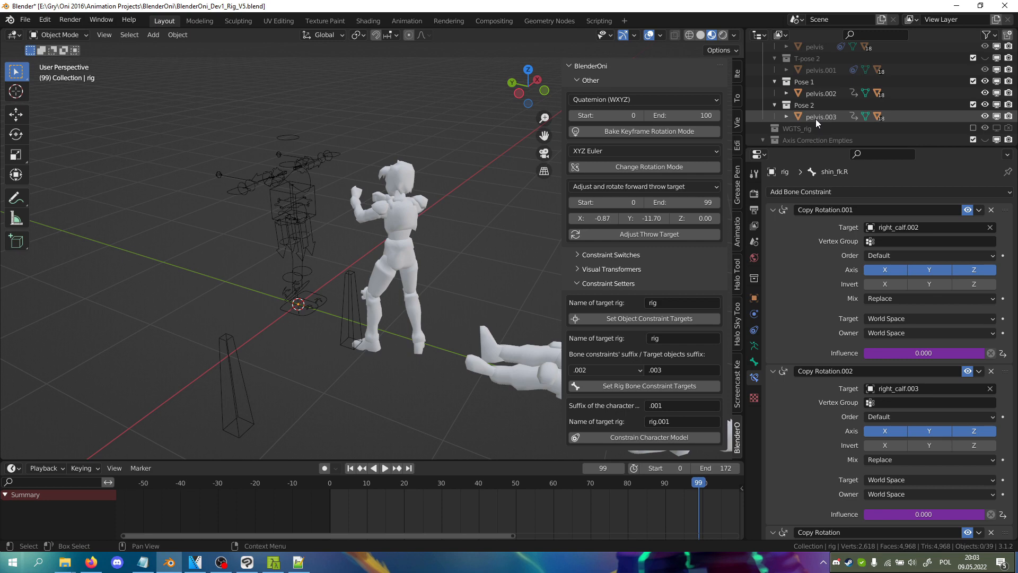
- Hide the original rig, then show and select rig.001
scroll(815, 118, "down", 2)
scroll(816, 119, "down", 4)
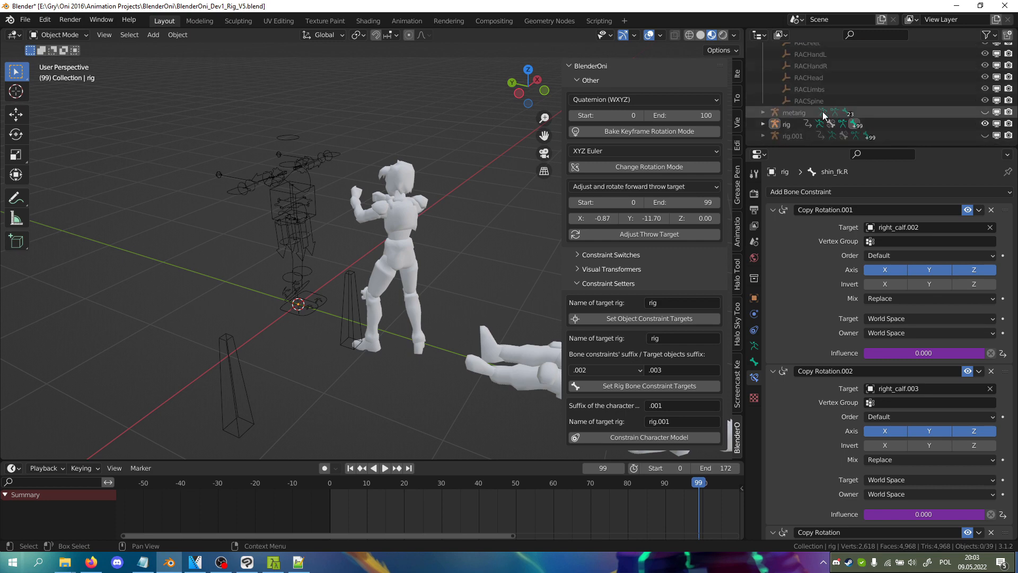
left_click(985, 125)
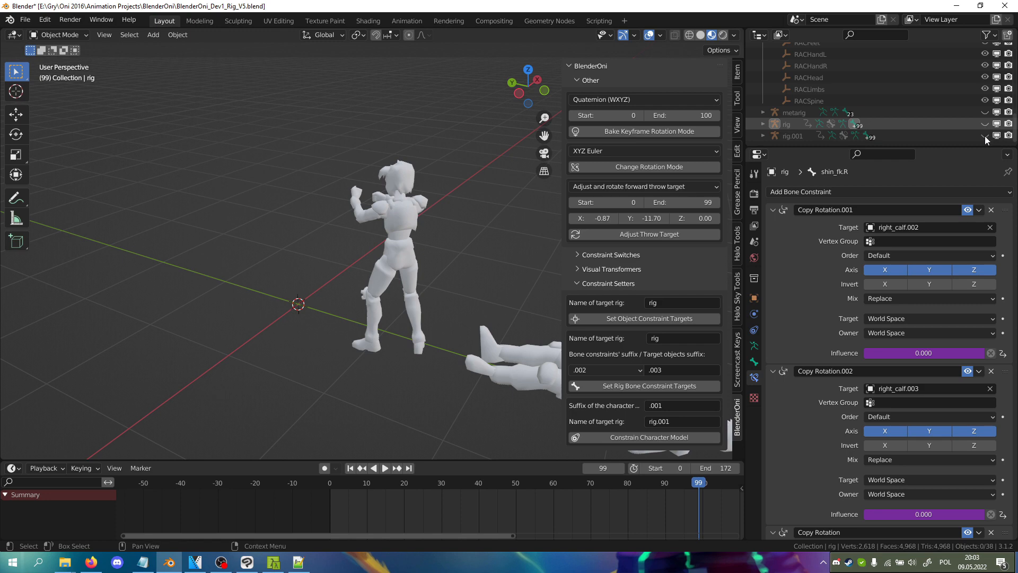
left_click(985, 135)
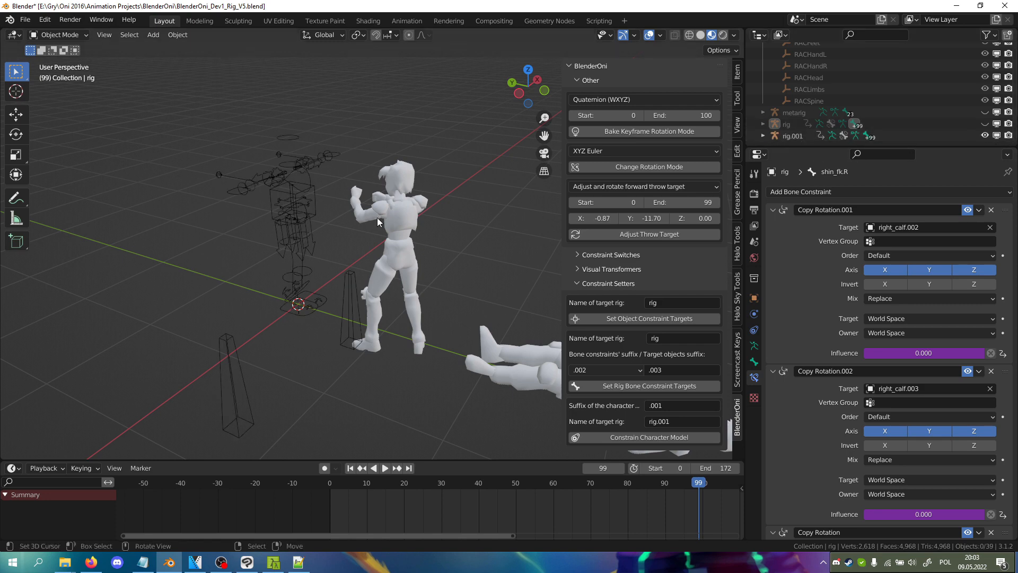
left_click(291, 223)
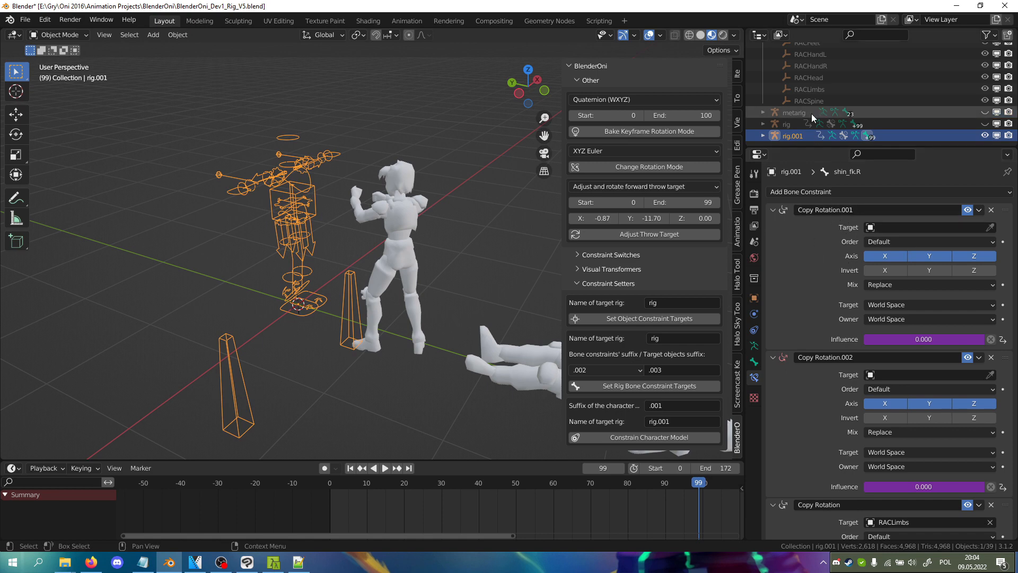
- Enter rig,001 as target rig with bone constraints suffix .001 and target objects suffix .002, and try to set the bone constraint targets
scroll(812, 113, "up", 5)
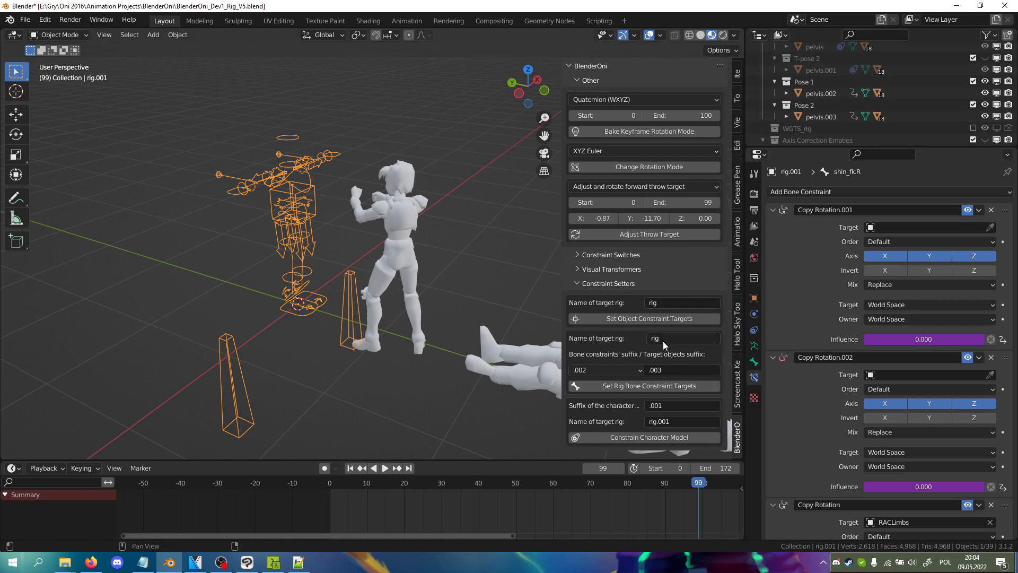
left_click(681, 339)
left_click(685, 340)
left_click(623, 369)
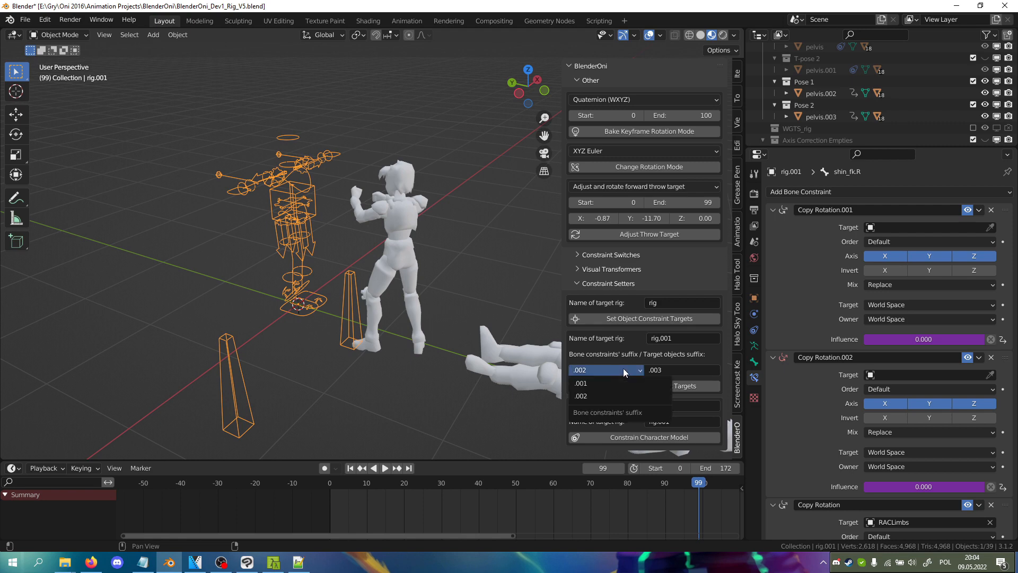
left_click(612, 382)
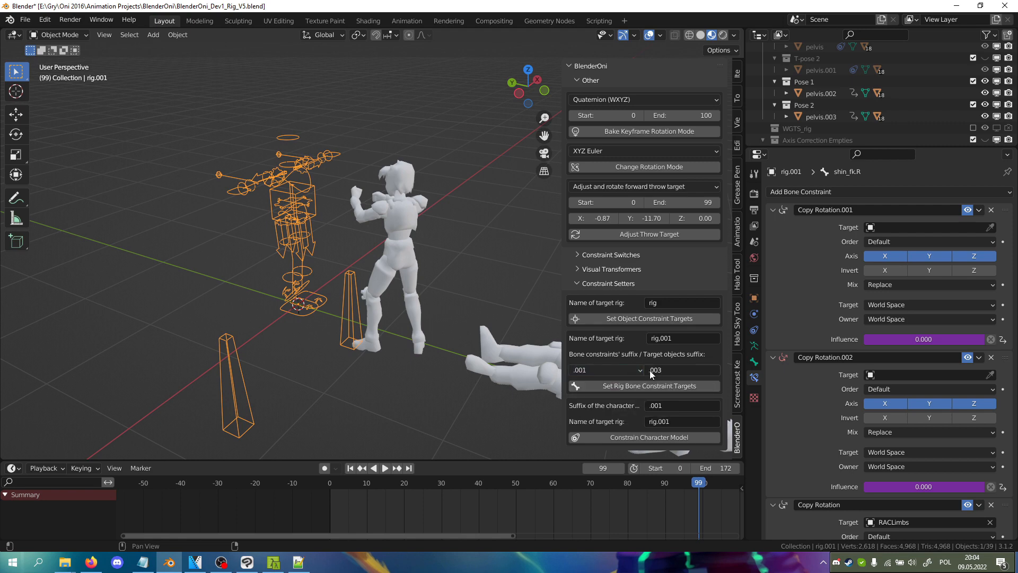
left_click(674, 370)
key("End")
type("2")
key("Return")
left_click(661, 386)
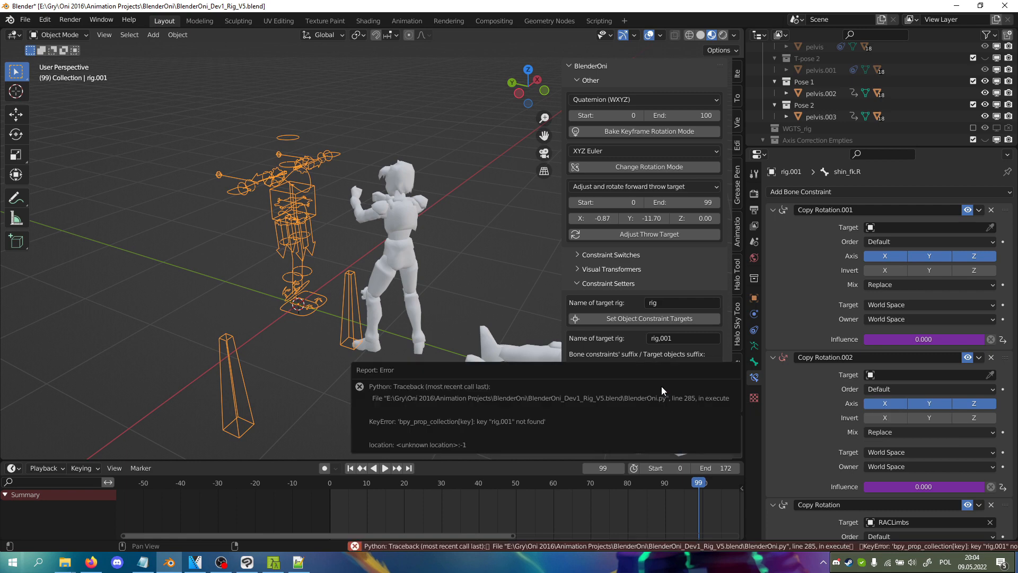
- Correct the target rig name to rig.001 and set the targets of its .001 bone constraints
scroll(844, 99, "down", 5)
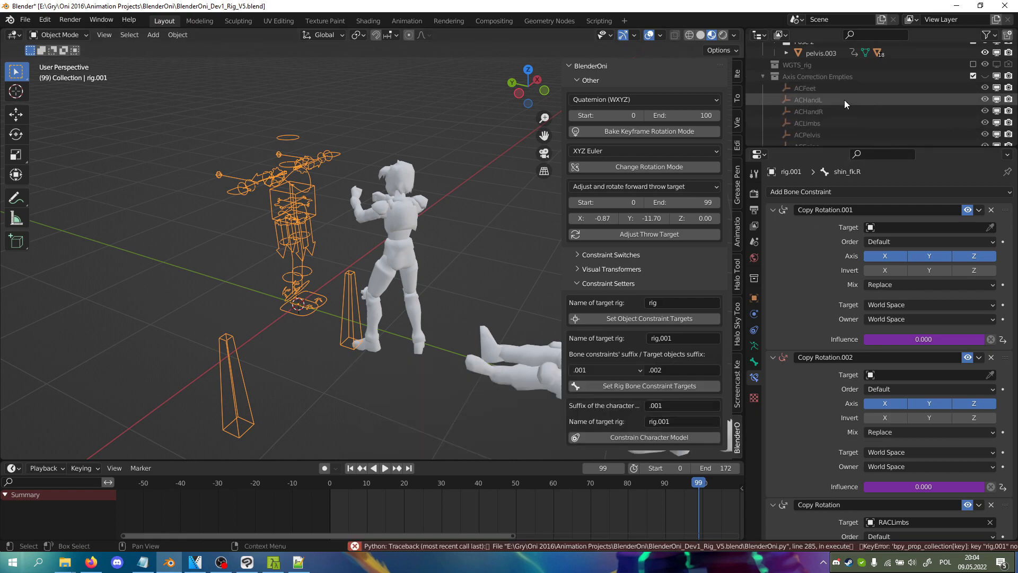
left_click(662, 338)
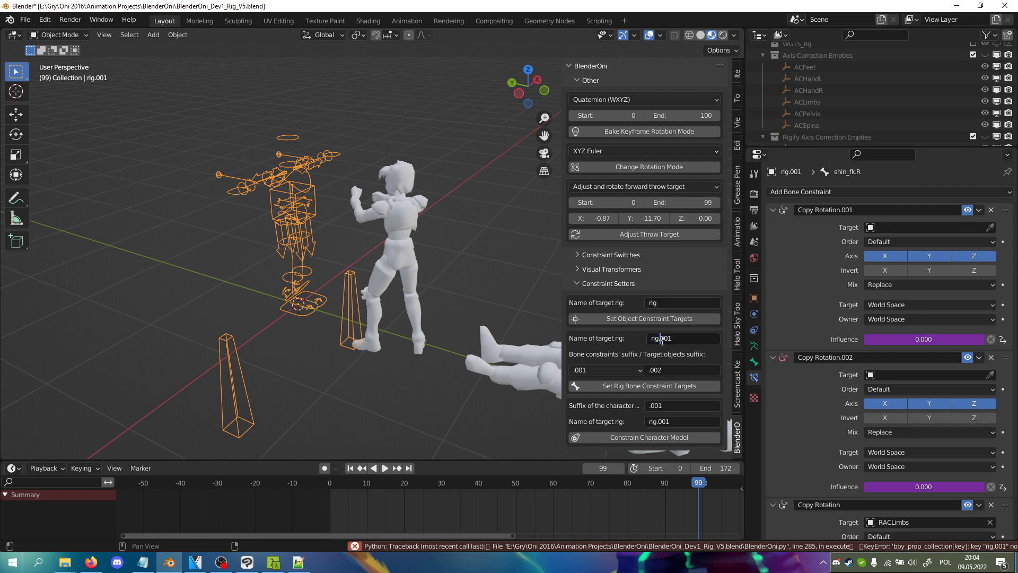
key("BackSpace")
type(".")
key("Return")
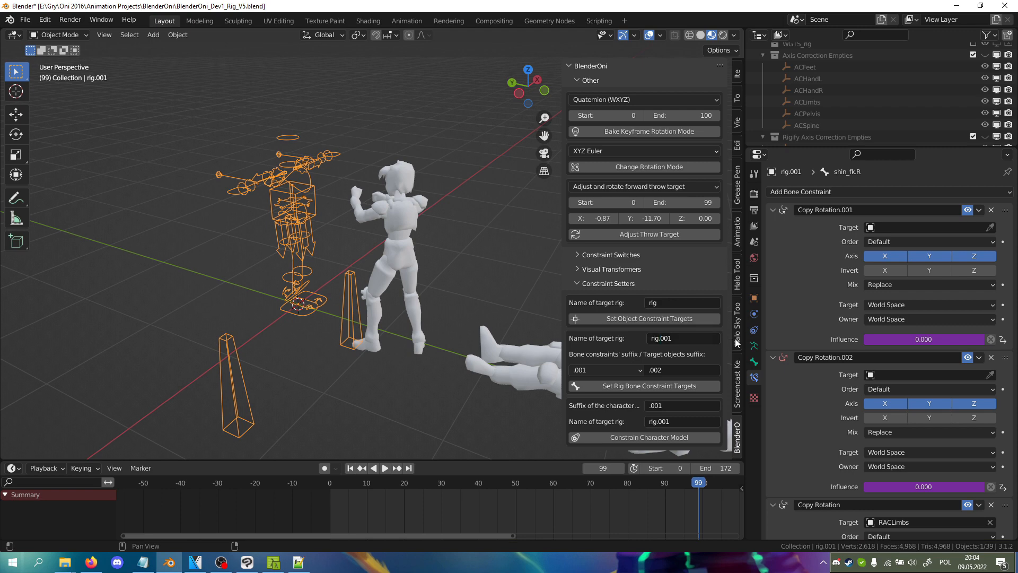
left_click(673, 386)
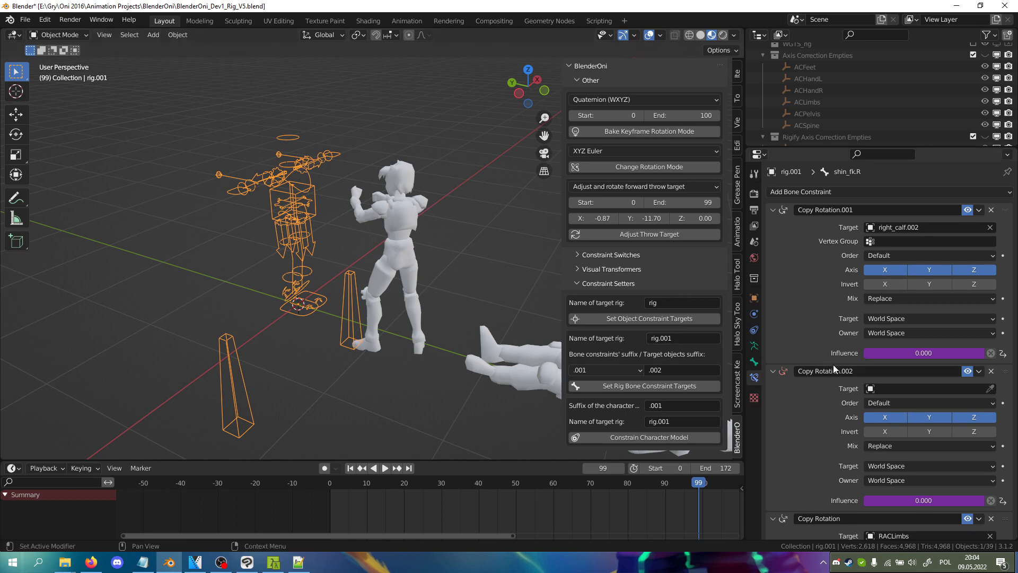
- Point the .002 bone constraints of rig.001 to the objects with suffix .003
left_click(588, 369)
left_click(590, 396)
scroll(813, 103, "up", 5)
scroll(812, 103, "down", 2)
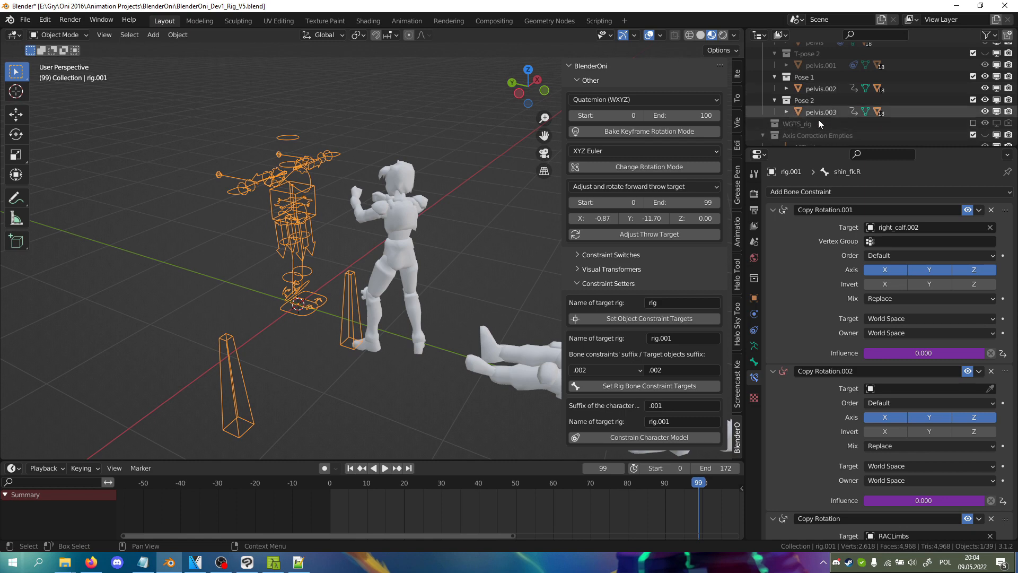
left_click(696, 370)
left_click(696, 370)
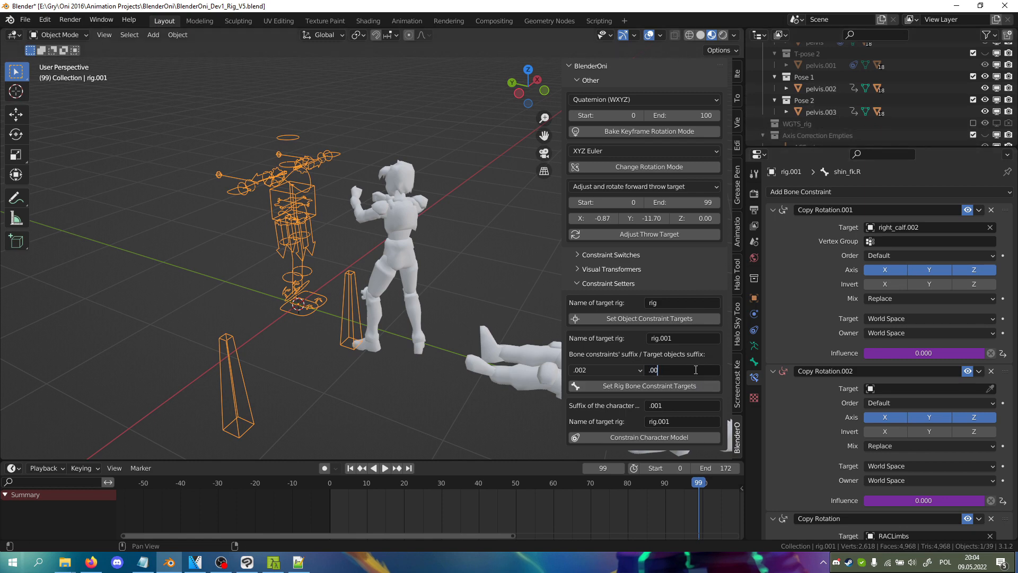
type("3")
key("Return")
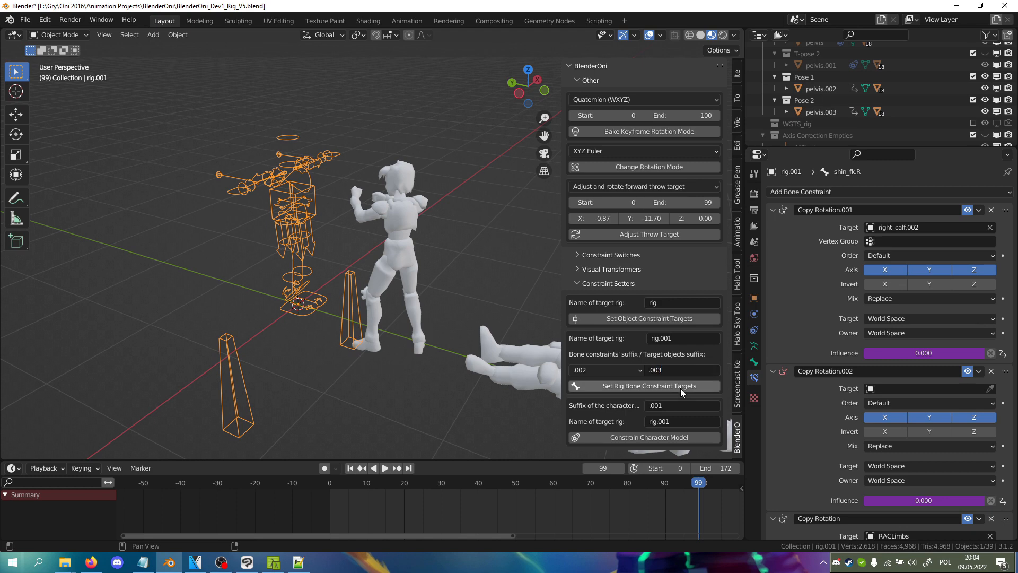
left_click(681, 387)
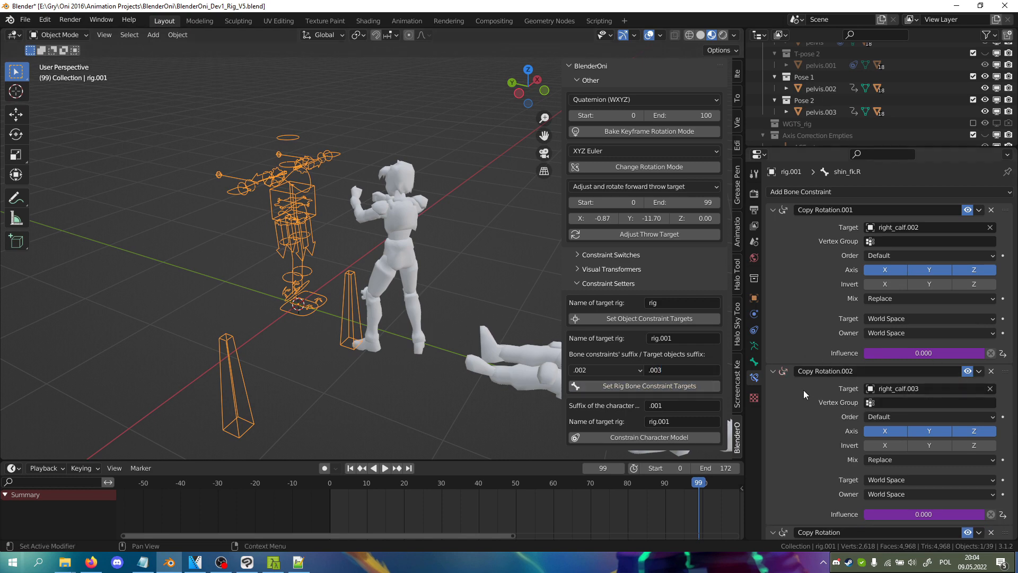
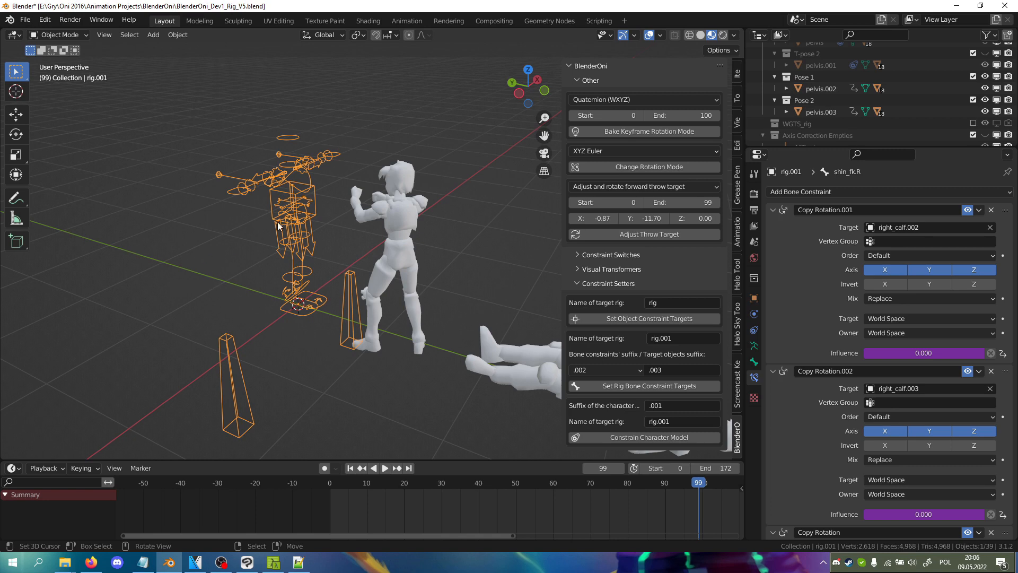
- Select rig.001 and switch it to Pose Mode
scroll(902, 88, "down", 4)
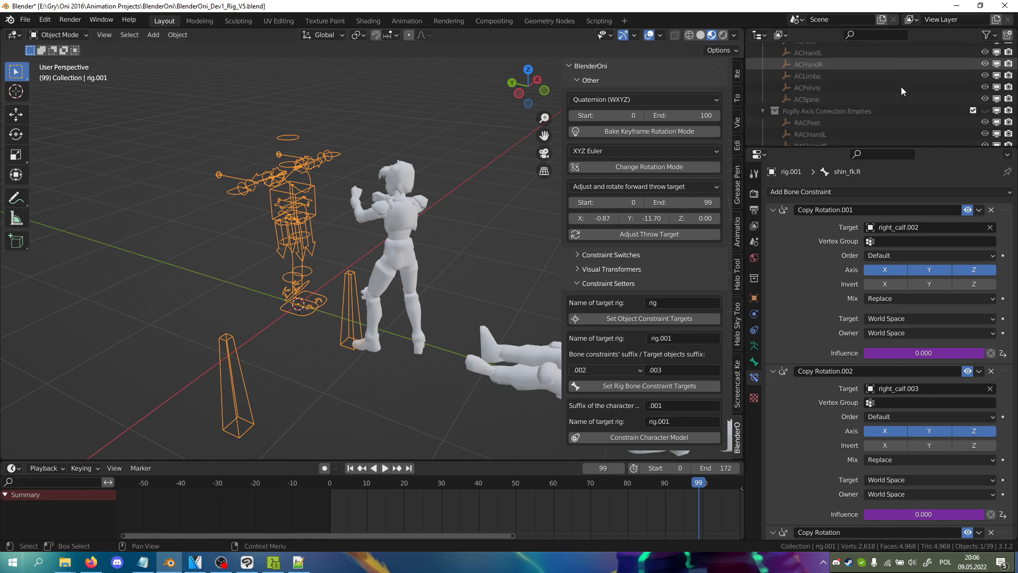
scroll(901, 86, "down", 5)
left_click(796, 136)
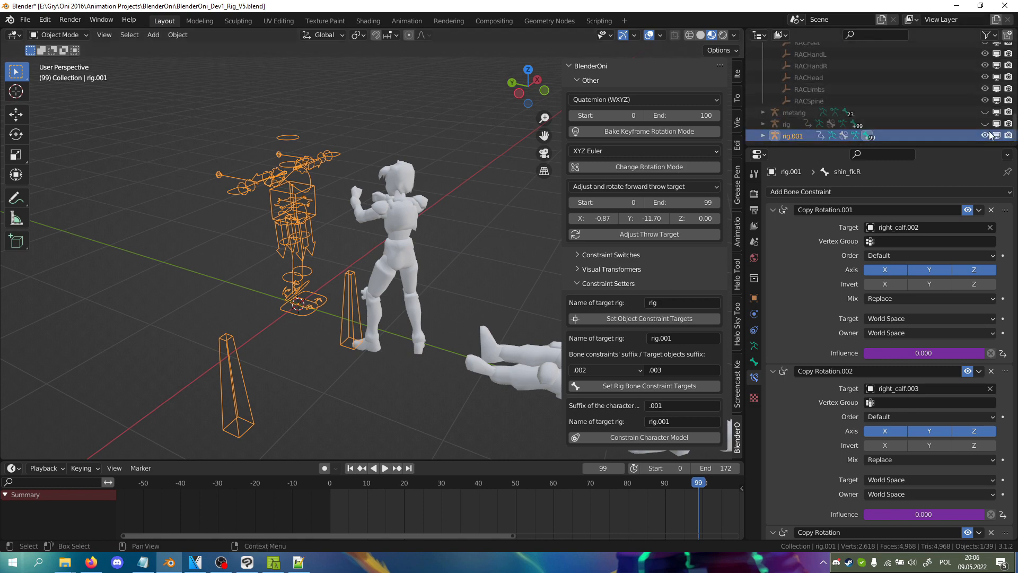
left_click(48, 35)
left_click(48, 74)
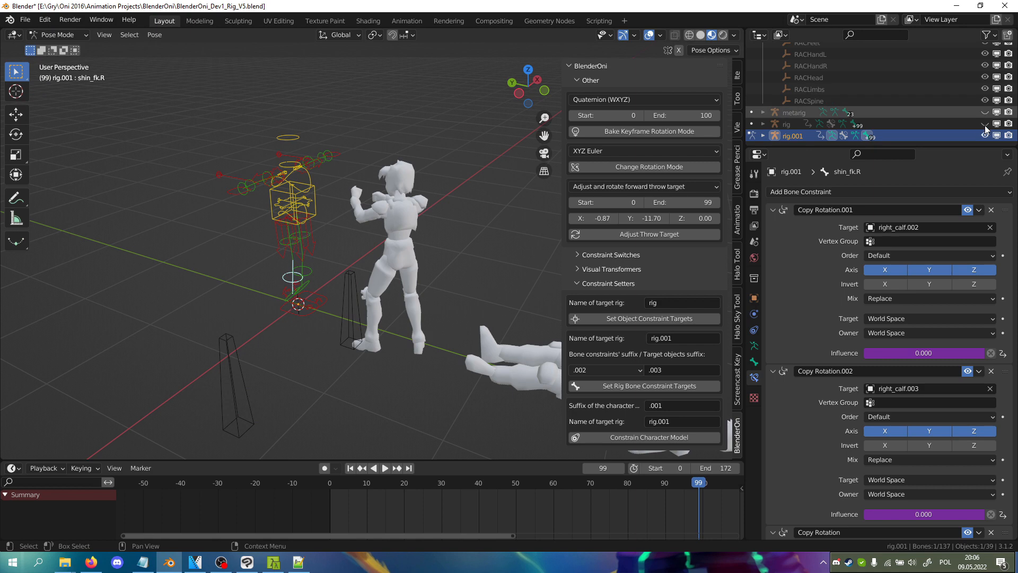
- Show the T-pose 2 collection's character together with the posed rig
scroll(954, 103, "up", 10)
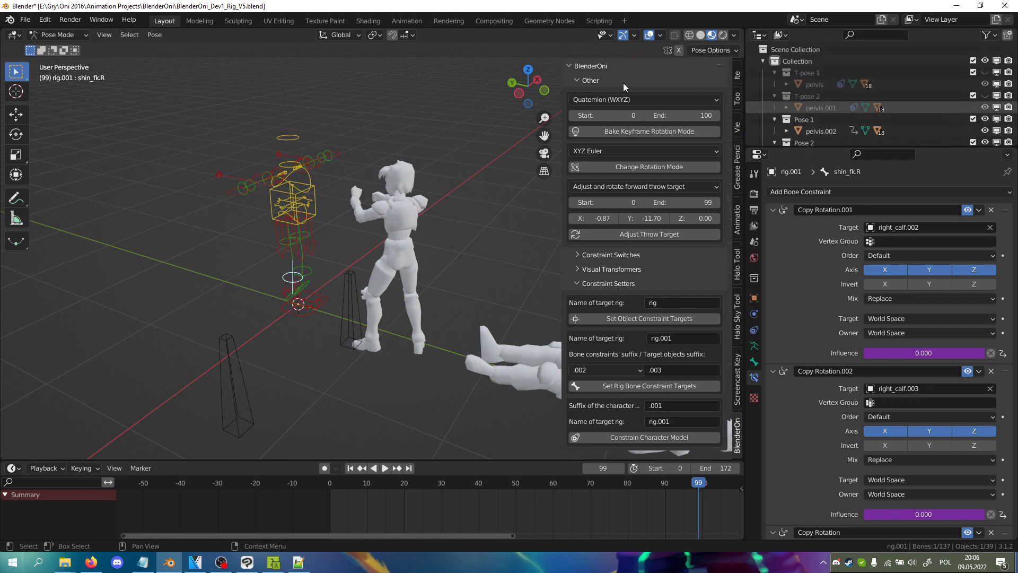
left_click(985, 95)
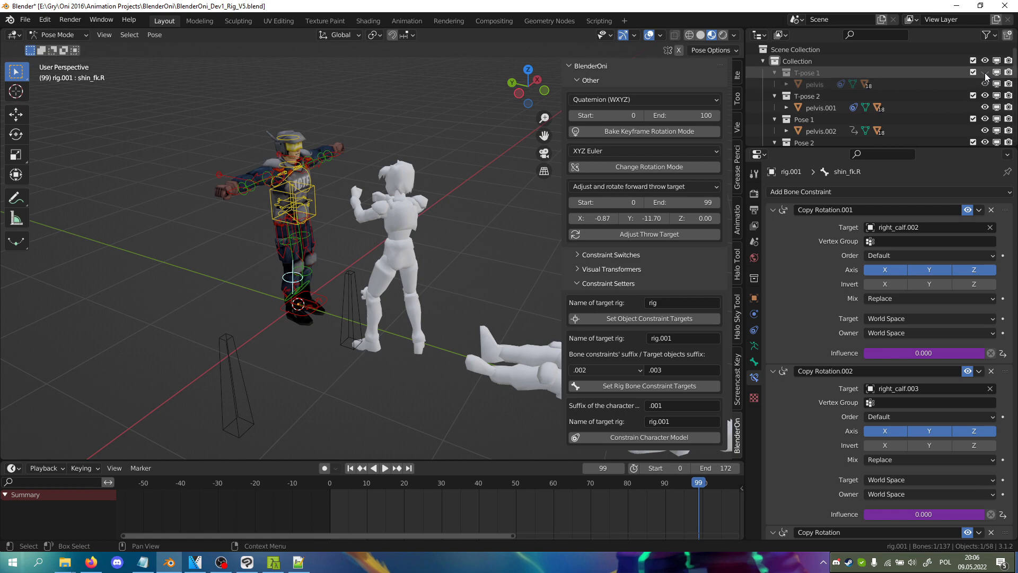
middle_click_drag(281, 169, 375, 159)
scroll(375, 159, "up", 2)
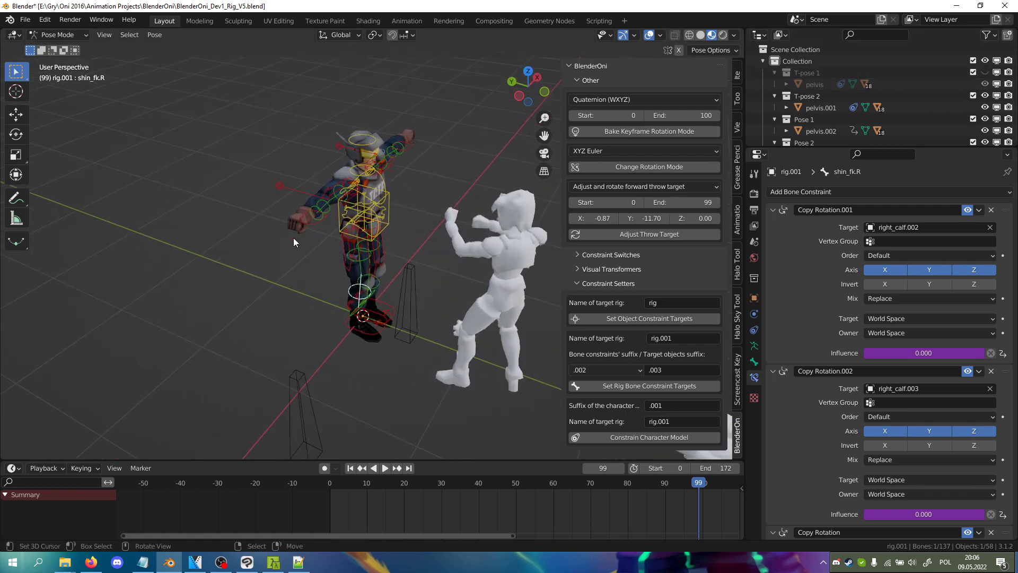
- Select the Pose2 bone of rig.001 and move it up about 1.3 m along the global Z axis
left_click(416, 310)
middle_click_drag(421, 312, 325, 267)
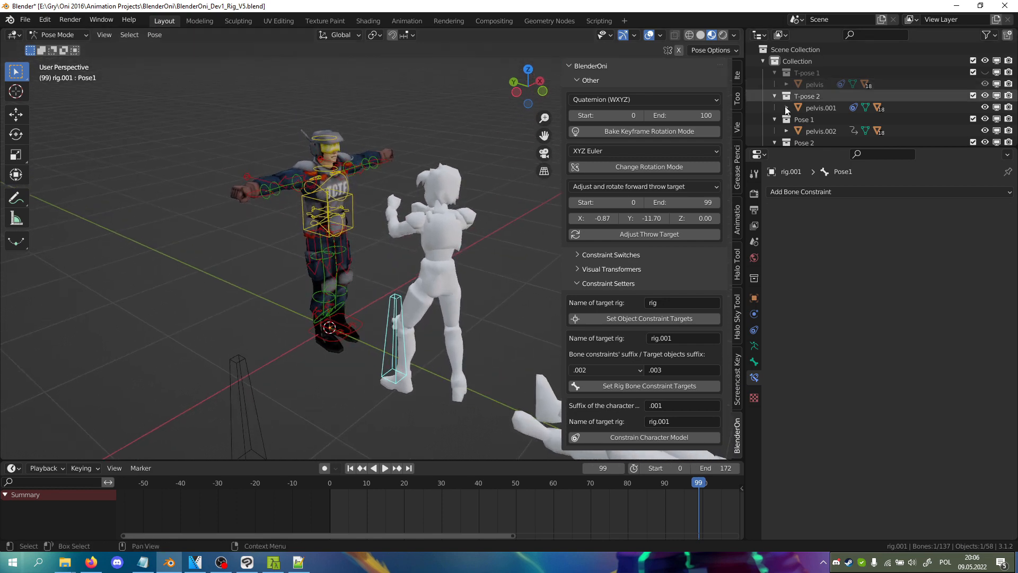
left_click(228, 390)
left_click(237, 388)
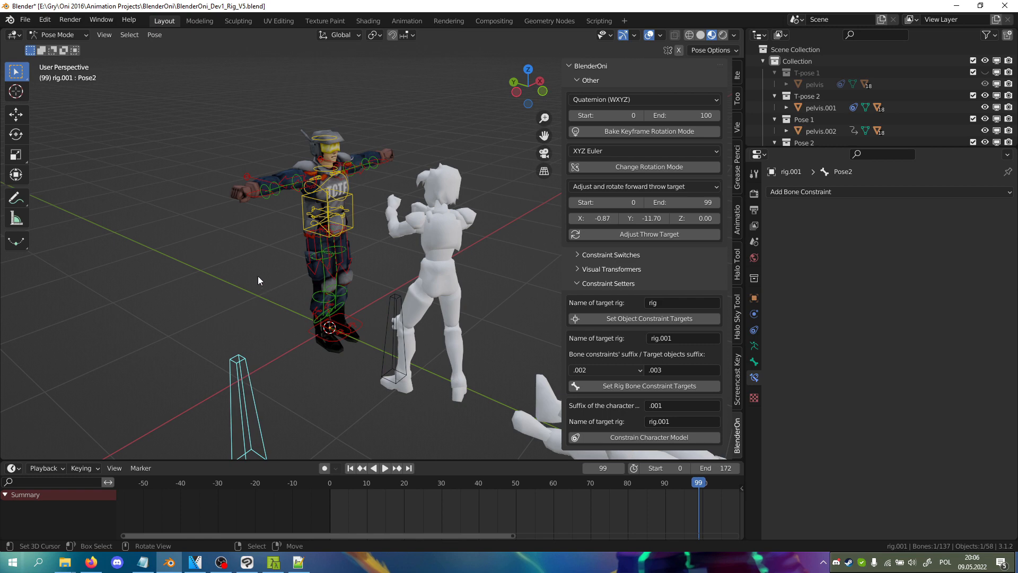
middle_click_drag(258, 276, 227, 266)
key("g")
key("z")
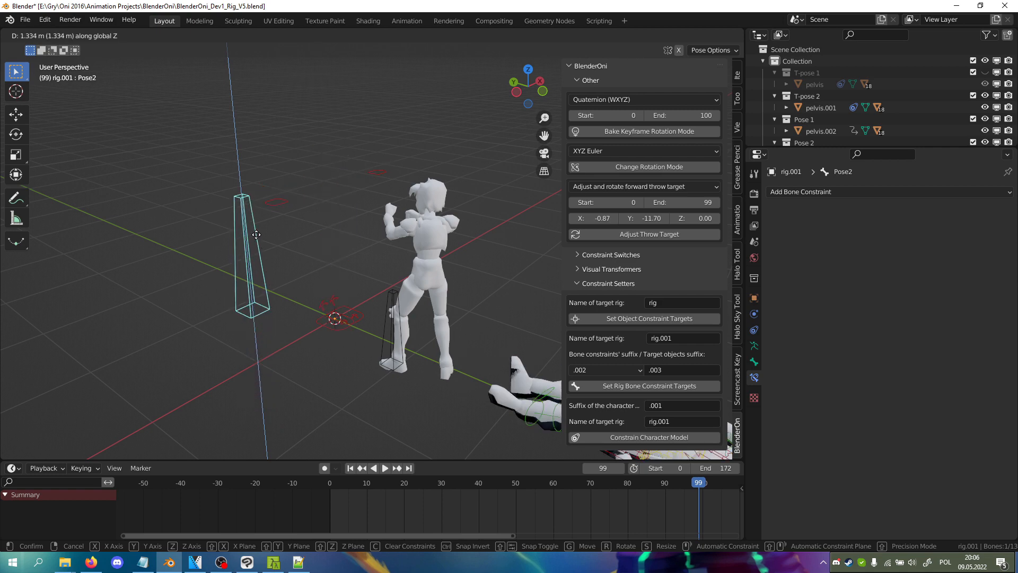
left_click(270, 244)
scroll(371, 265, "down", 2)
mouse_move(475, 291)
middle_mouse_down("shift")
mouse_move(355, 243)
mouse_move(424, 221)
mouse_move(403, 256)
mouse_move(451, 275)
mouse_move(442, 297)
mouse_move(412, 295)
mouse_move(385, 317)
mouse_move(494, 316)
mouse_move(455, 291)
middle_mouse_up("shift")
scroll(403, 256, "up", 2)
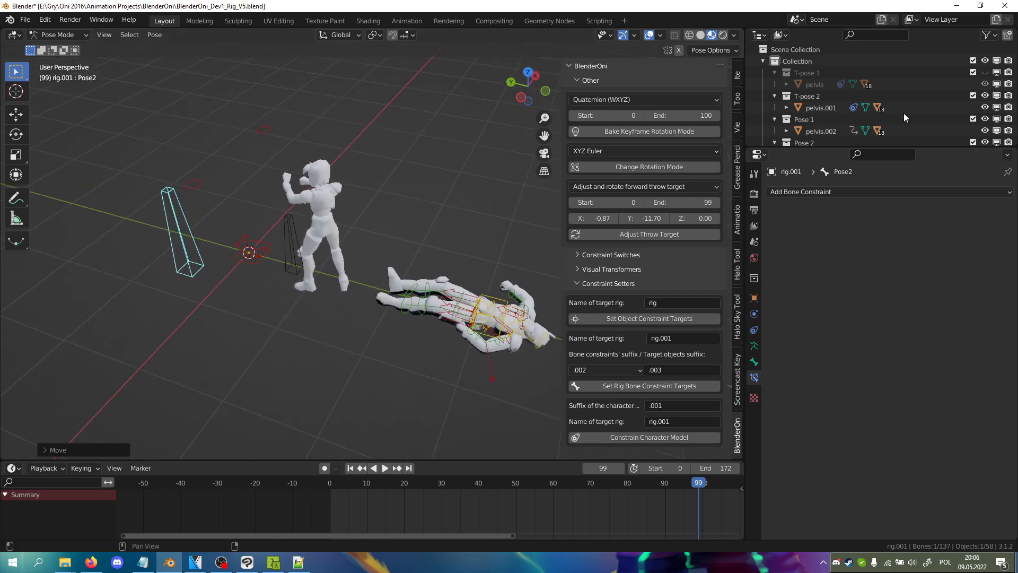
- Hide the Pose 2 collection
scroll(913, 116, "down", 2)
scroll(913, 116, "down", 1)
scroll(913, 116, "up", 1)
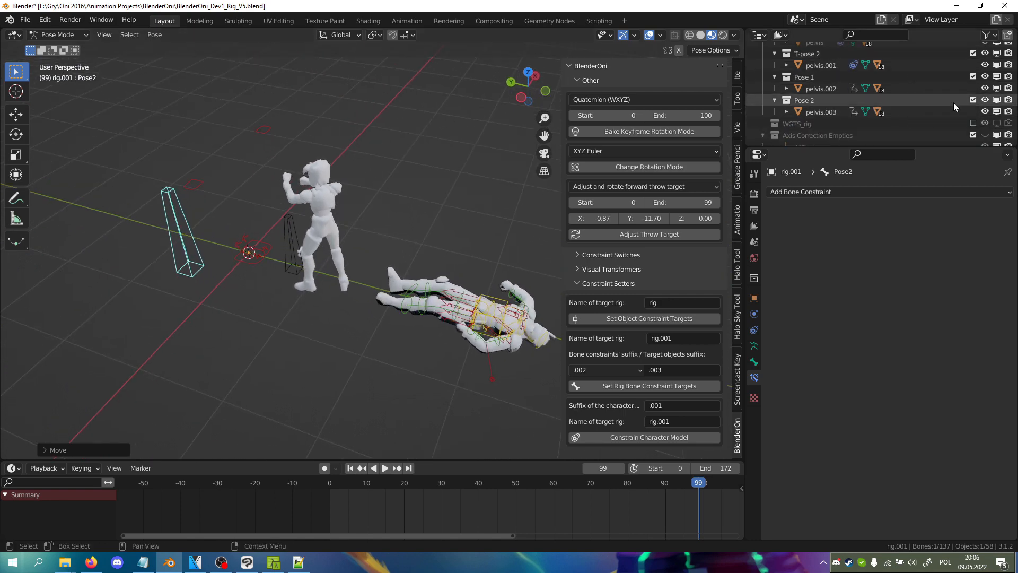
left_click(985, 100)
middle_click_drag(342, 210, 370, 174)
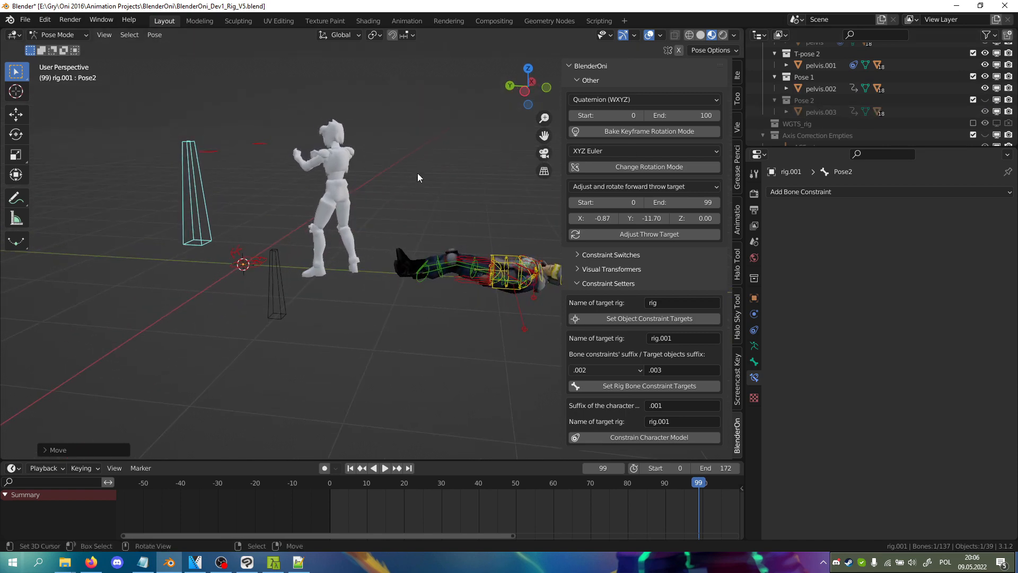
- Return to Object Mode, hide rig.001, and show and select rig
left_click(45, 36)
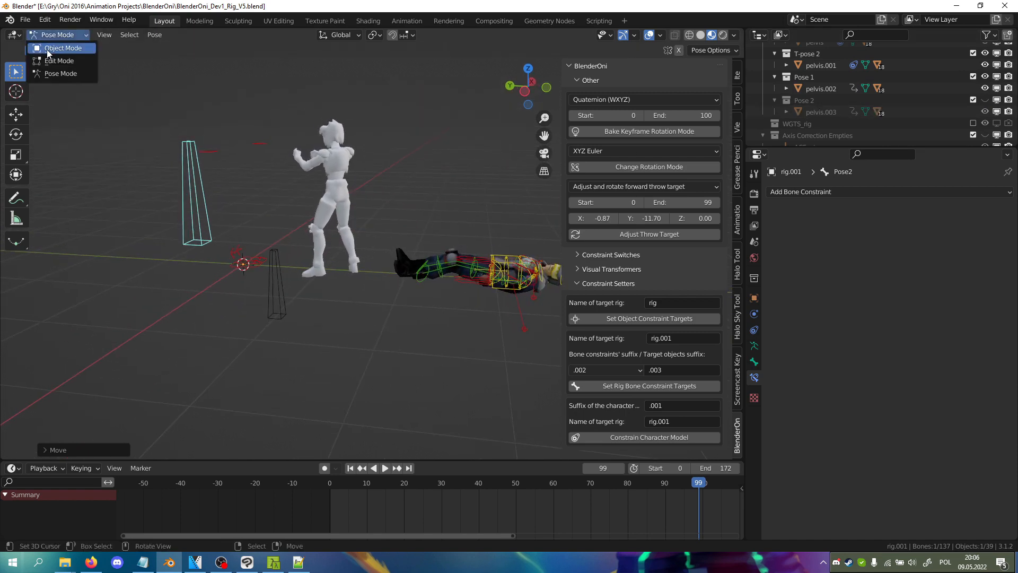
left_click(46, 49)
scroll(870, 127, "down", 5)
scroll(873, 119, "down", 1)
left_click(985, 134)
left_click(985, 124)
left_click(936, 124)
middle_click_drag(430, 192, 396, 192)
- Show the T-pose 1 collection and put rig in Pose Mode
scroll(965, 102, "up", 10)
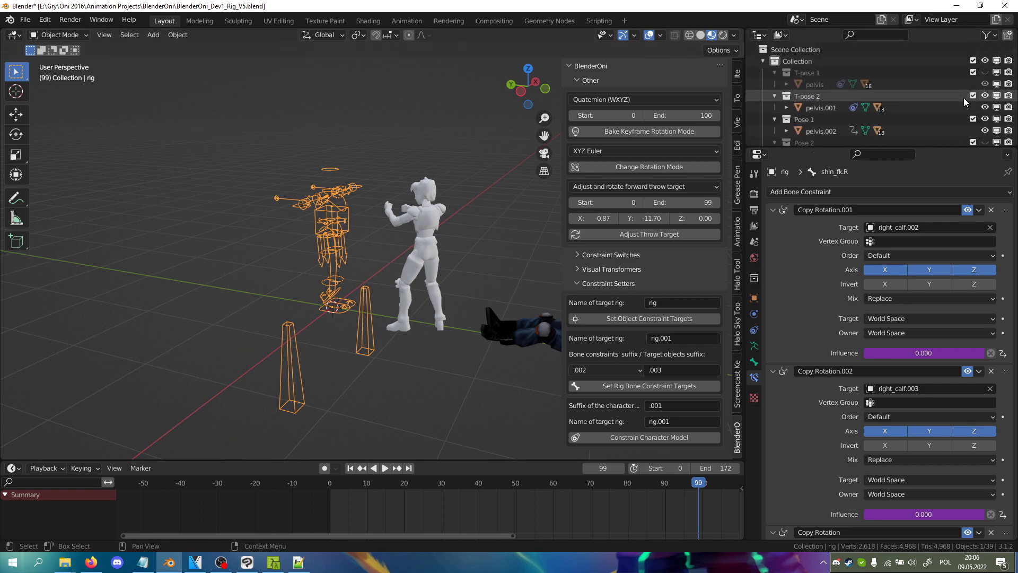
left_click(985, 72)
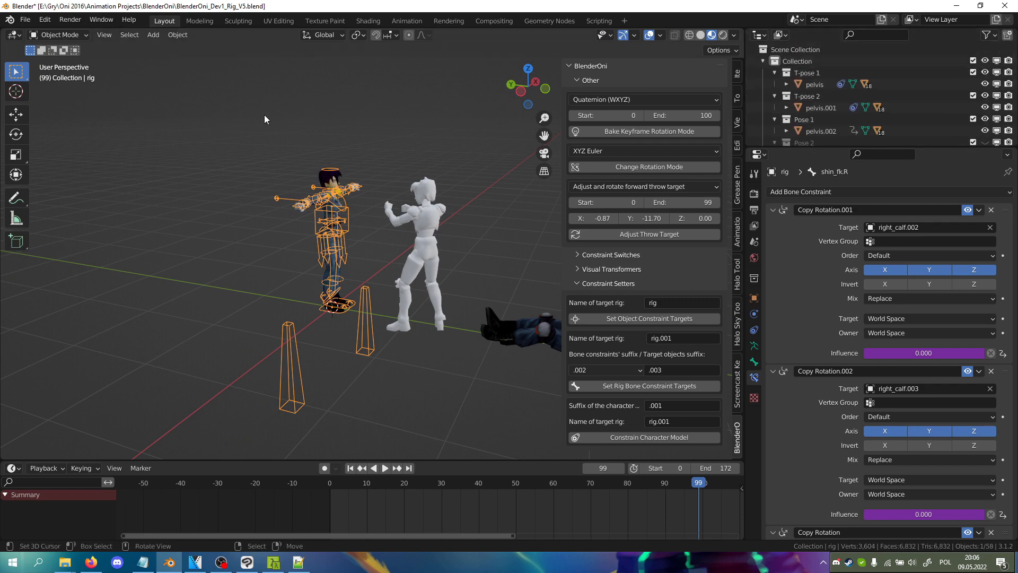
left_click(49, 35)
left_click(49, 75)
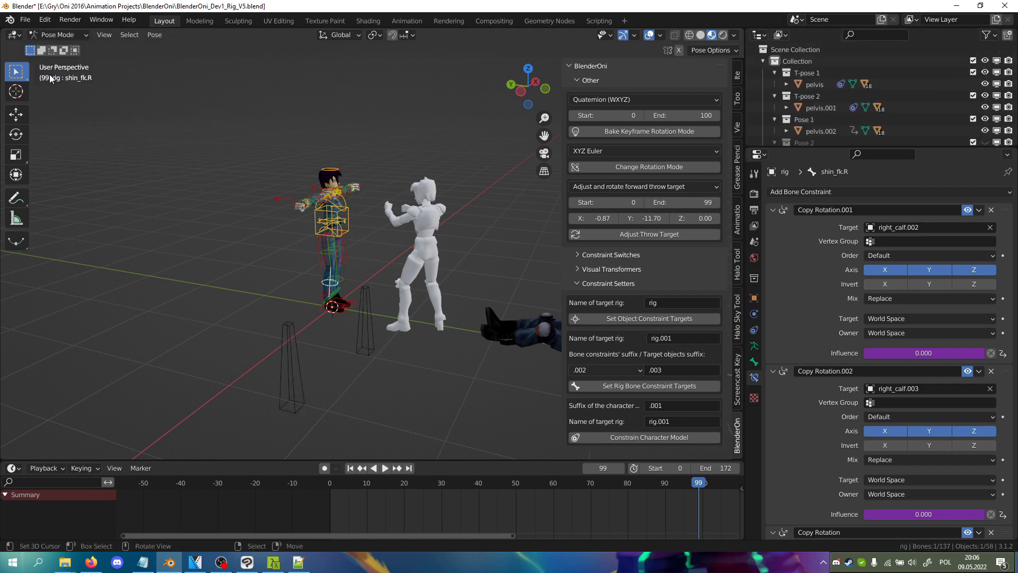
- Try moving rig's Pose2 bone up along the global Z axis and inspect the resulting character pose
left_click(370, 339)
middle_click_drag(378, 342, 272, 369)
left_click(289, 368)
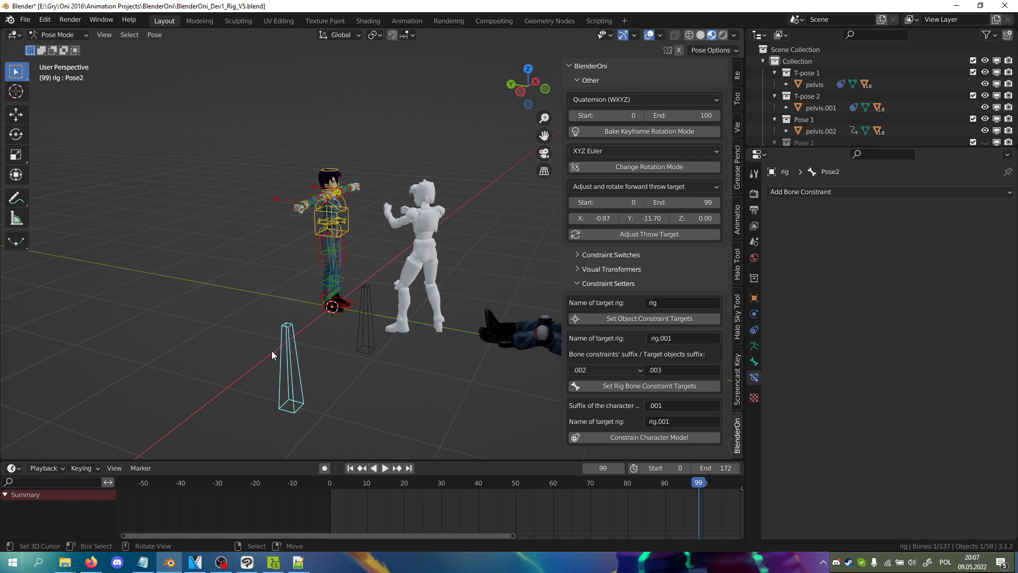
key("g")
key("z")
left_click(260, 265)
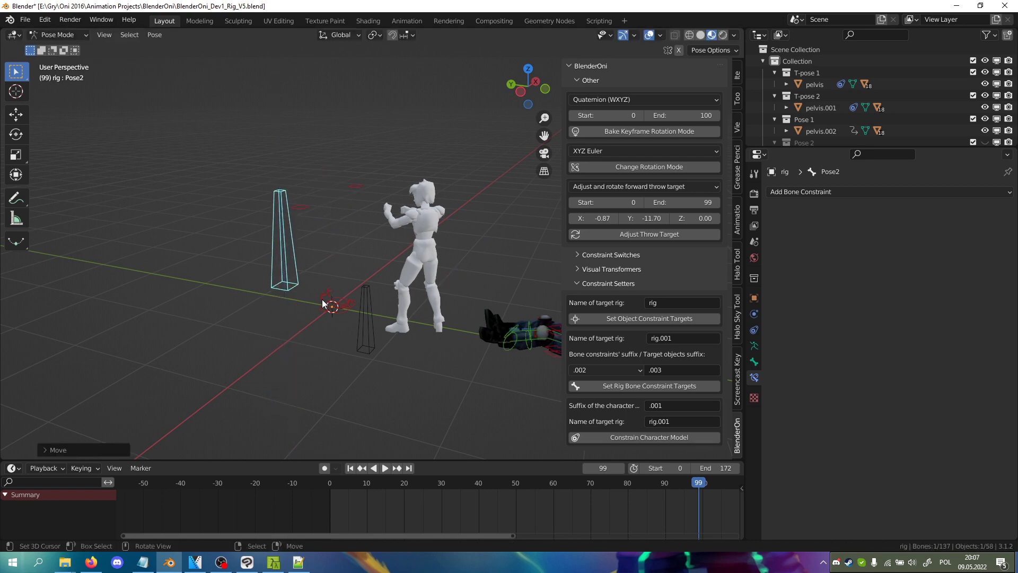
middle_click_drag(424, 327, 276, 273, "shift")
scroll(276, 272, "up", 3)
middle_click_drag(456, 329, 450, 304)
scroll(318, 319, "up", 3)
scroll(364, 326, "down", 6)
middle_click_drag(407, 269, 401, 276)
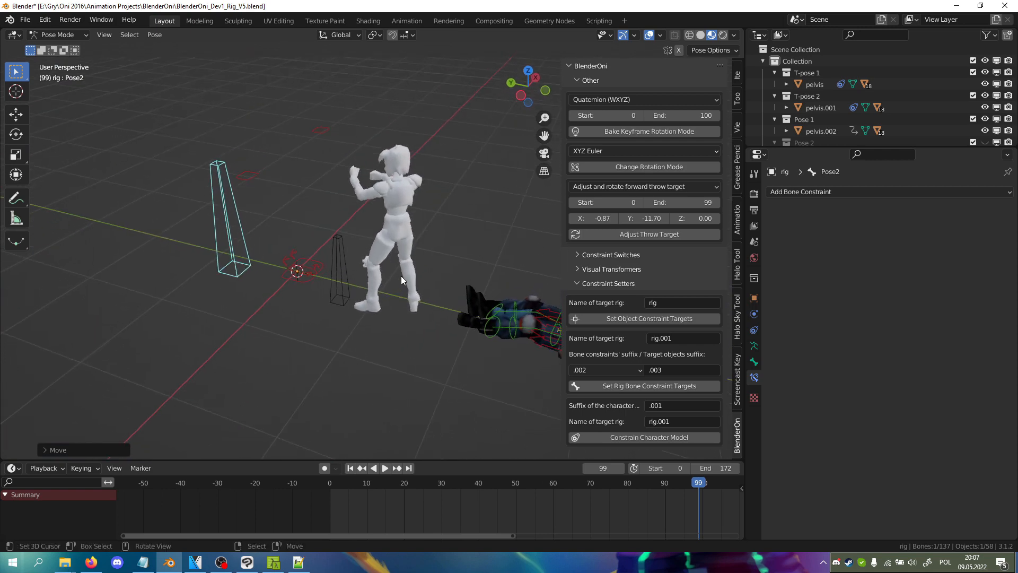
- Move rig's Pose2 bone back down along the global Z axis
key("g")
key("z")
left_click(409, 396)
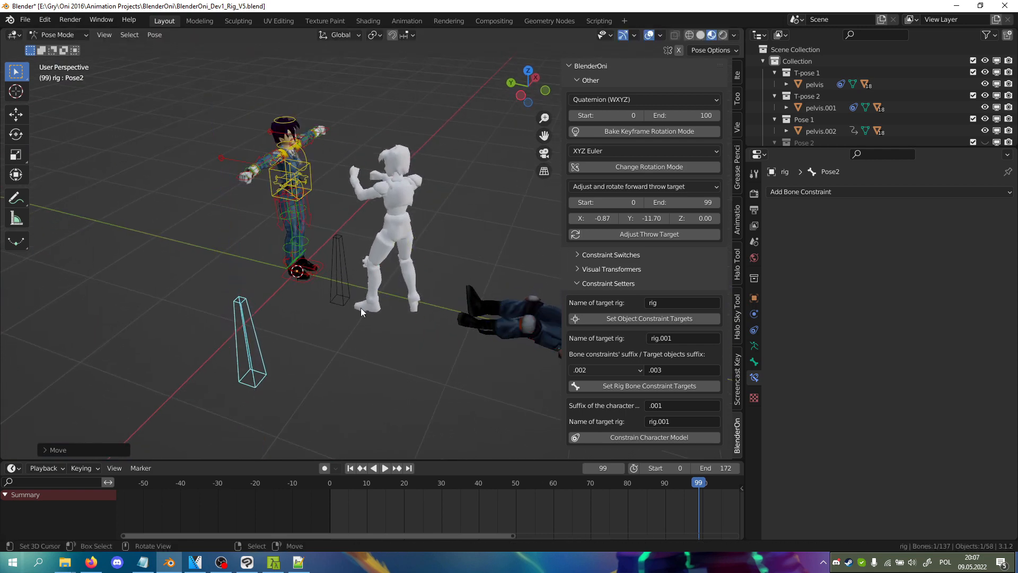
- Select rig's Pose1 bone and move it up about 1.3 m along the global Z axis
right_click(366, 297)
mouse_move(366, 299)
middle_mouse_down()
mouse_move(379, 267)
mouse_move(384, 293)
middle_mouse_up()
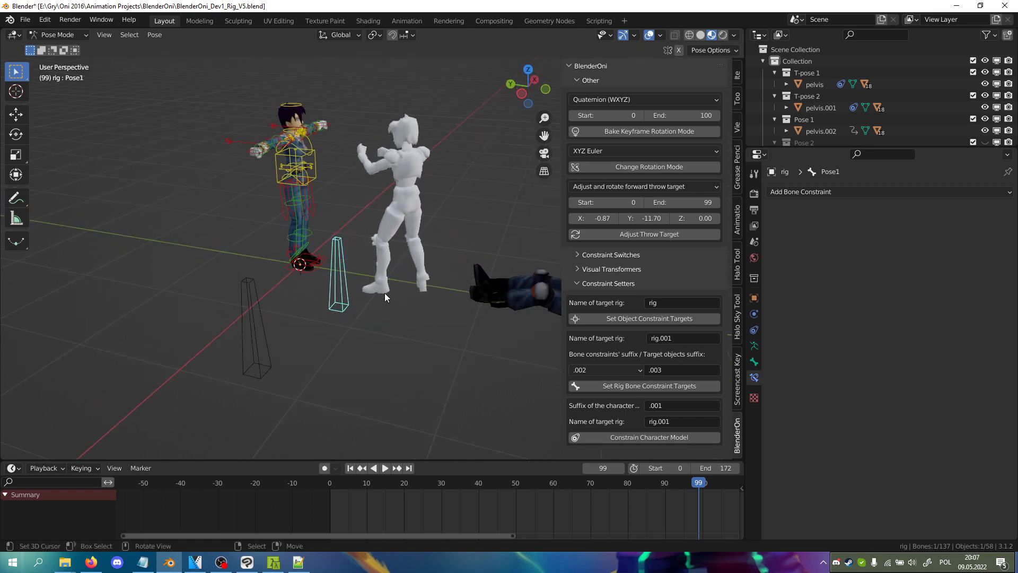
key("g")
key("z")
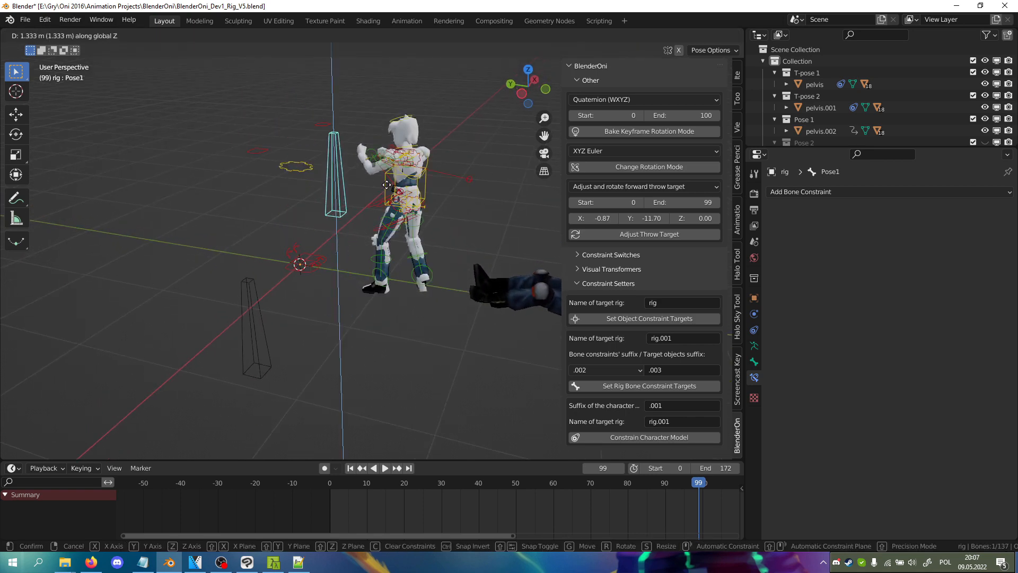
left_click(387, 185)
middle_click_drag(388, 185, 347, 270)
scroll(384, 225, "up", 3)
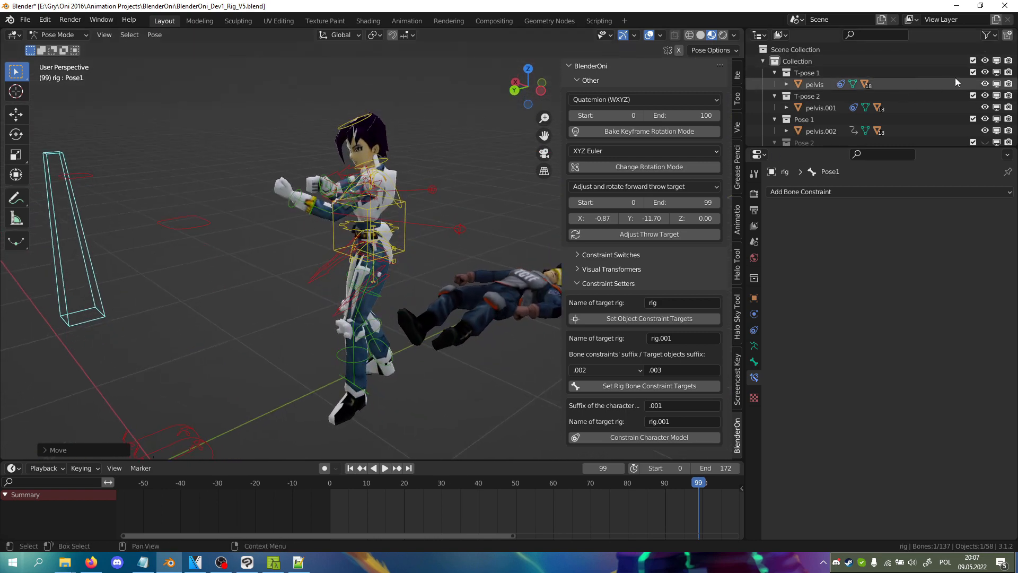
- Hide the Pose 1 collection, keeping the T-pose 1 character visible
left_click(985, 73)
left_click(983, 82)
left_click(985, 117)
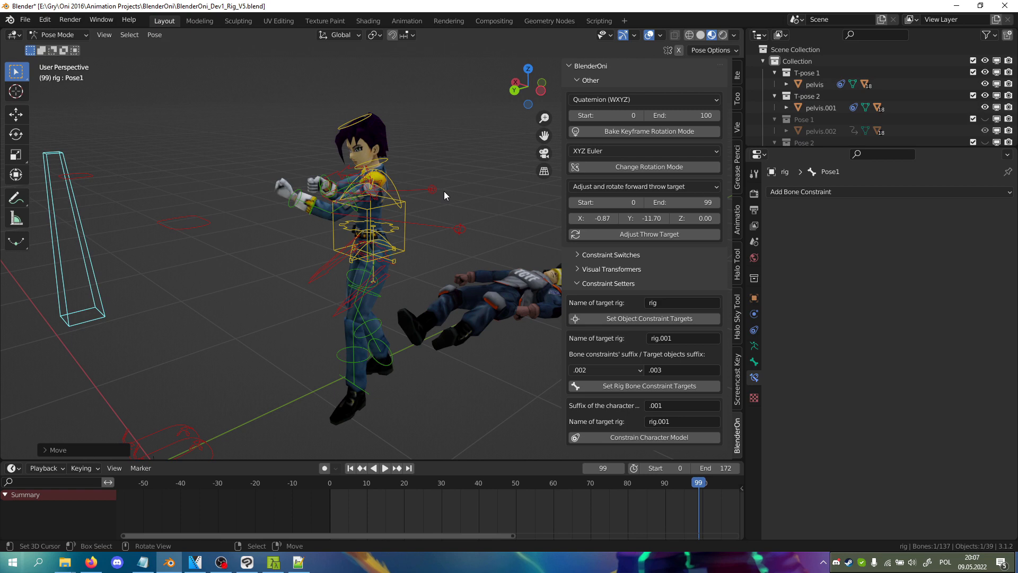
scroll(393, 173, "down", 5)
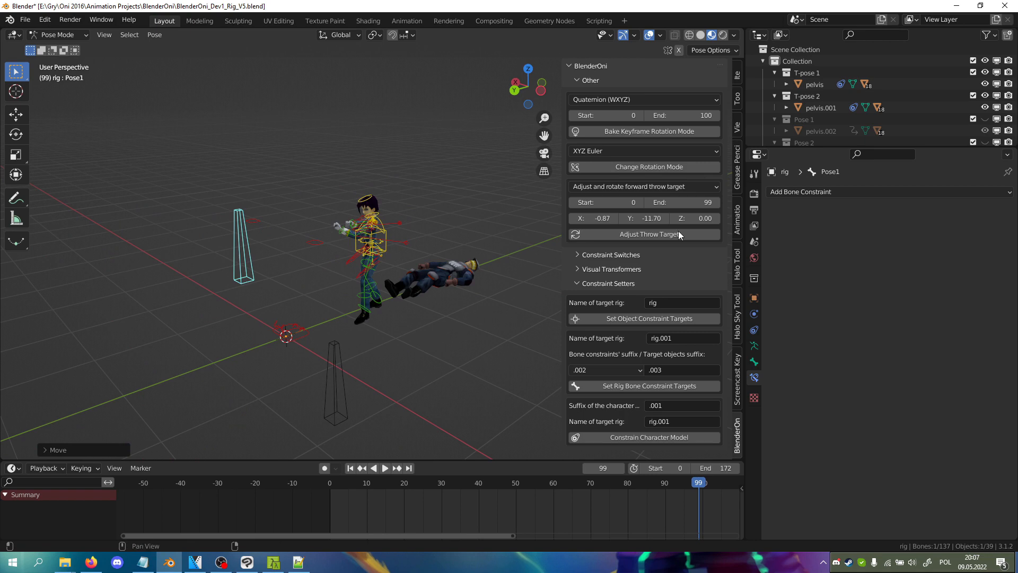
- Limit the visible rig layers to Torso, Arm.L (FK), Arm.R (FK), Leg.L (FK) and Leg.R (FK)
left_click(737, 73)
left_click(603, 288)
left_click(573, 200)
left_click_drag(572, 192, 594, 165)
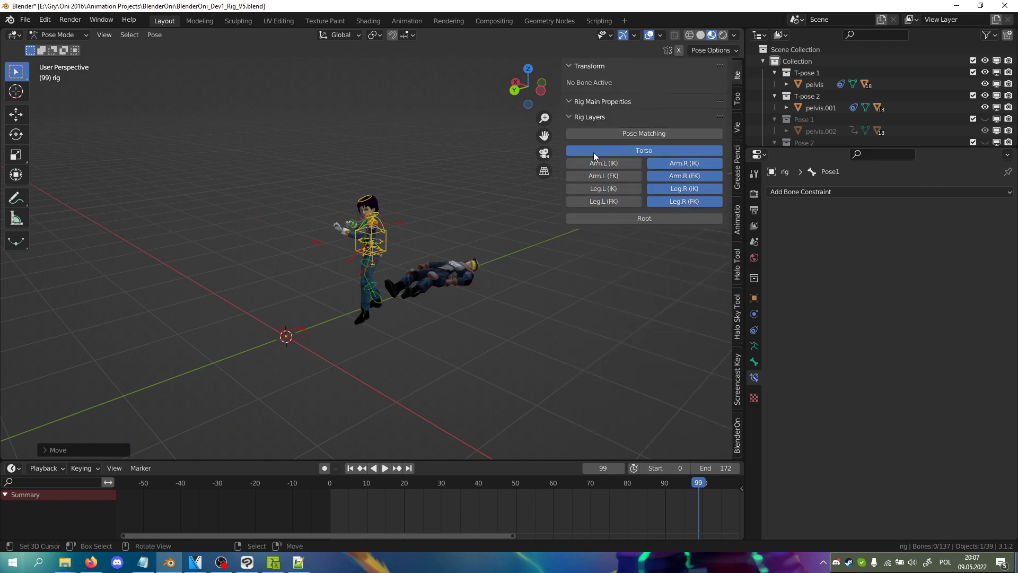
left_click(618, 150)
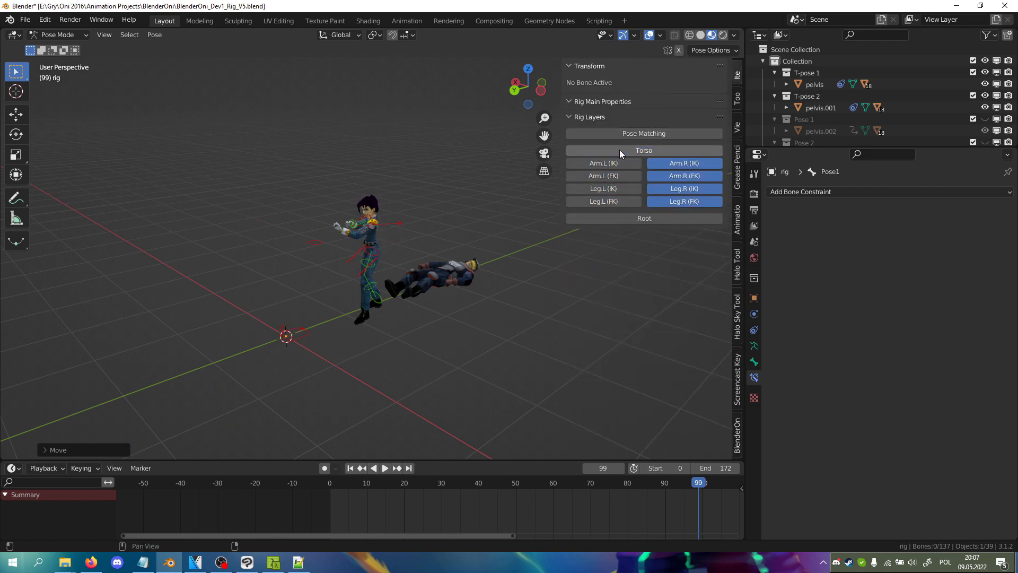
left_click(668, 162)
left_click(658, 188)
left_click(603, 174)
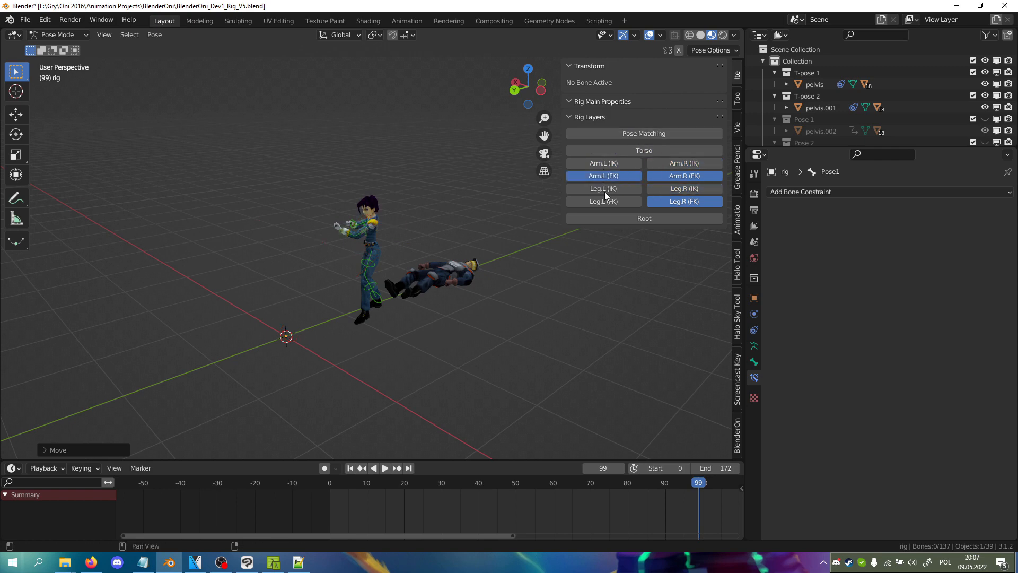
left_click(603, 204)
left_click(610, 153)
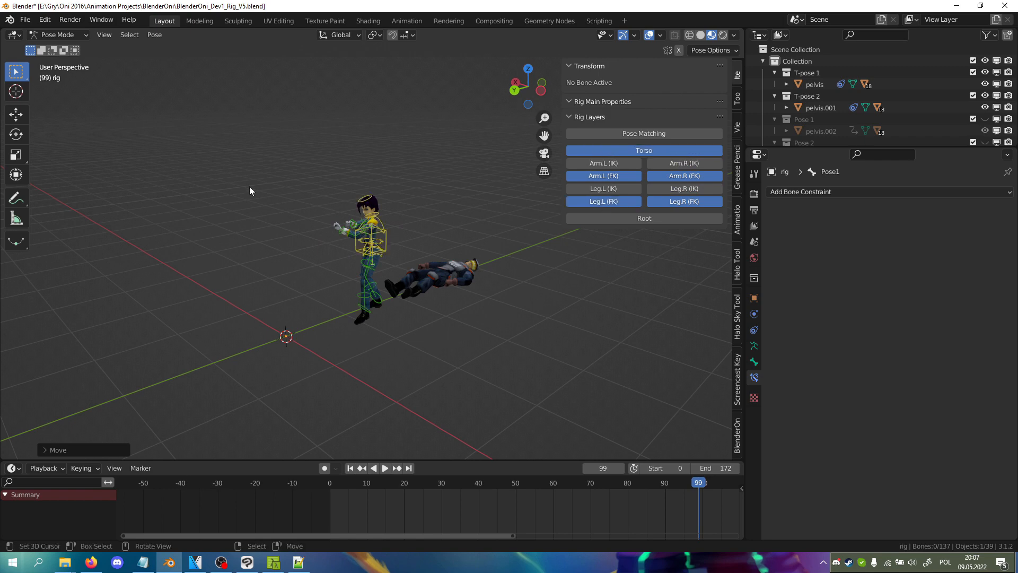
- Select all visible control bones of the standing character's rig
middle_click_drag(266, 188, 297, 188)
left_click_drag(318, 175, 458, 342)
middle_click_drag(567, 351, 491, 340)
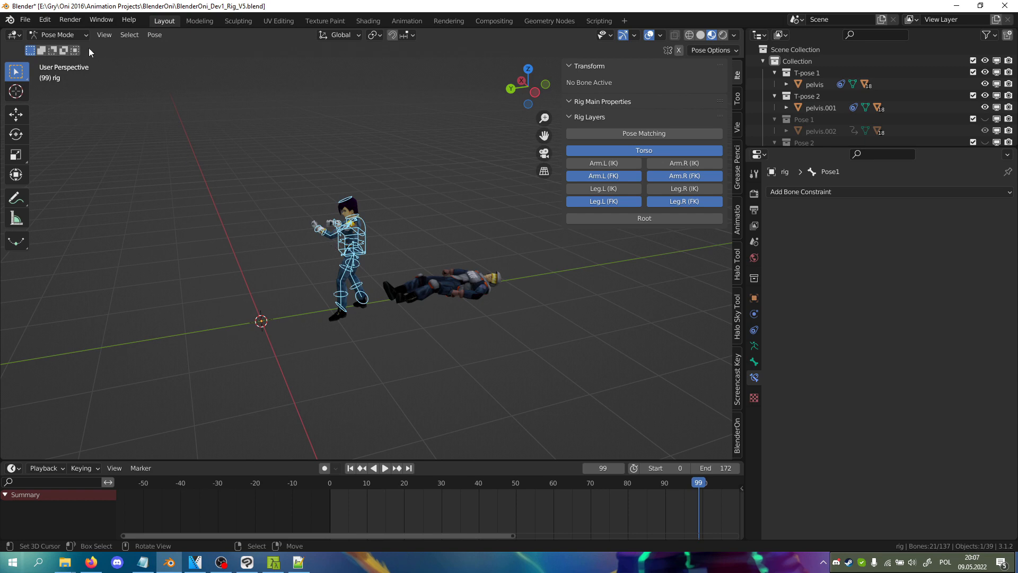
- Return to Object Mode and show the Pose 1 collection
left_click(66, 35)
left_click(63, 48)
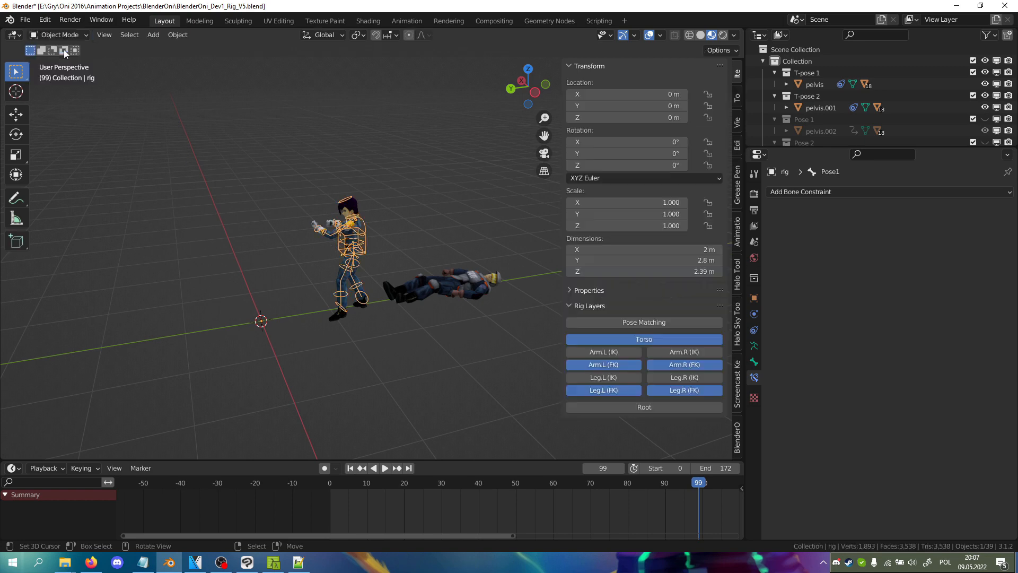
left_click(824, 108)
left_click(348, 253)
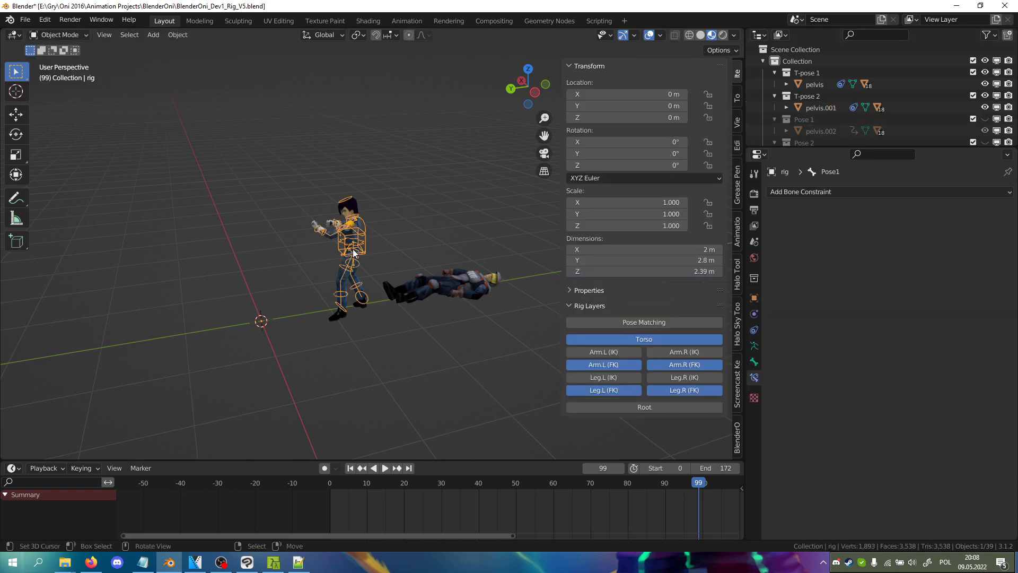
left_click(355, 253)
scroll(891, 110, "down", 4)
scroll(854, 106, "up", 2)
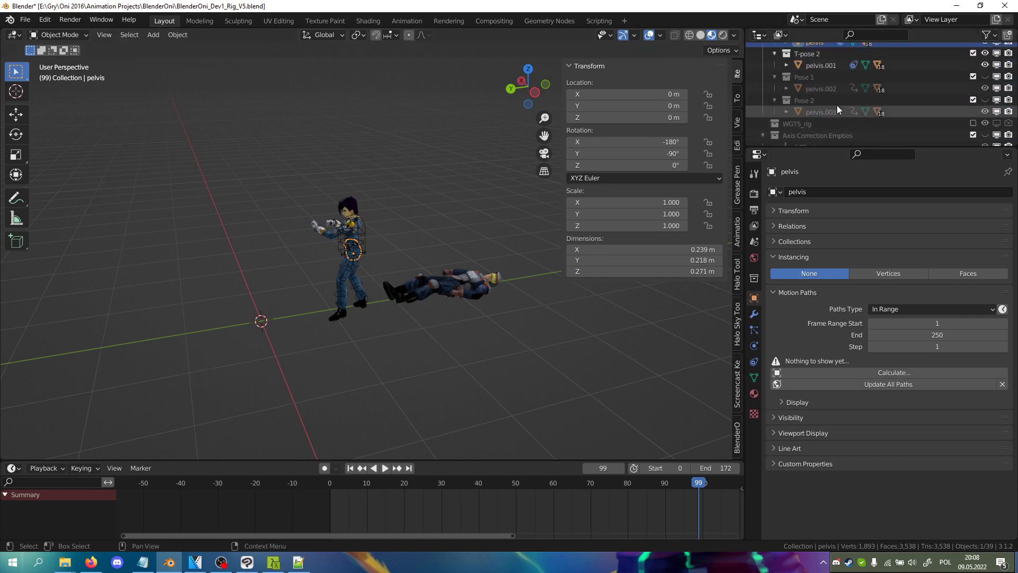
left_click(984, 77)
scroll(363, 277, "up", 3)
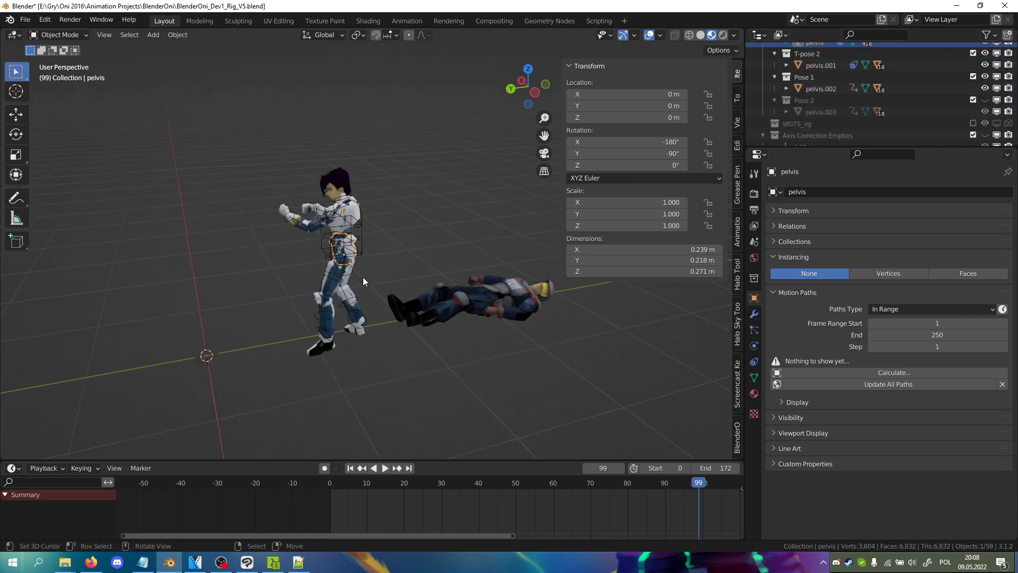
- Select pelvis.002 and move the playhead to its last keyframe at frame 82
right_click(338, 254)
right_click(351, 251)
left_click_drag(640, 501, 636, 501)
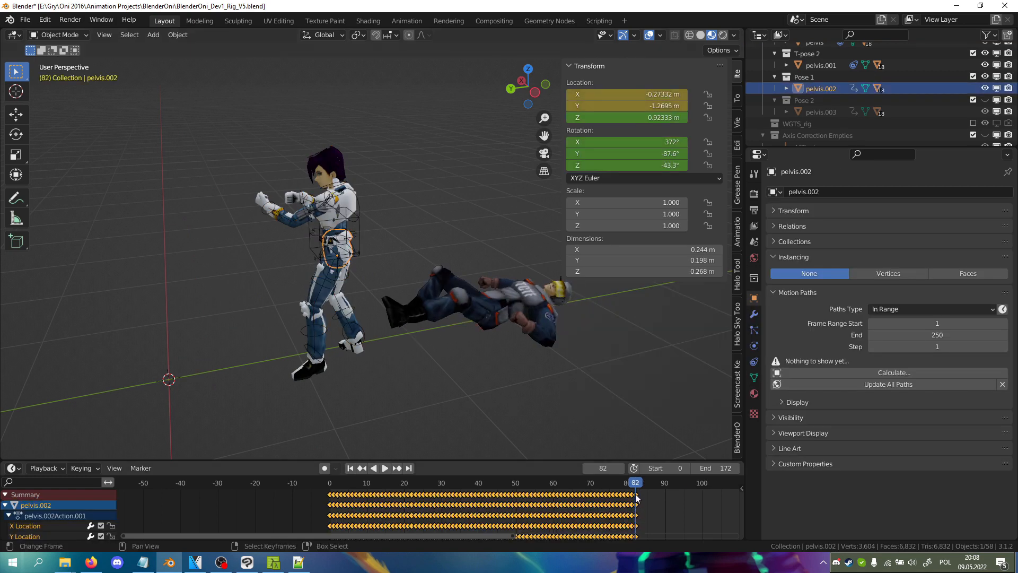
- Bring up the BlenderOni tools, select rig and switch it back to Pose Mode
left_click(737, 436)
left_click(359, 230)
middle_click_drag(359, 231, 462, 238)
left_click(59, 36)
left_click(57, 78)
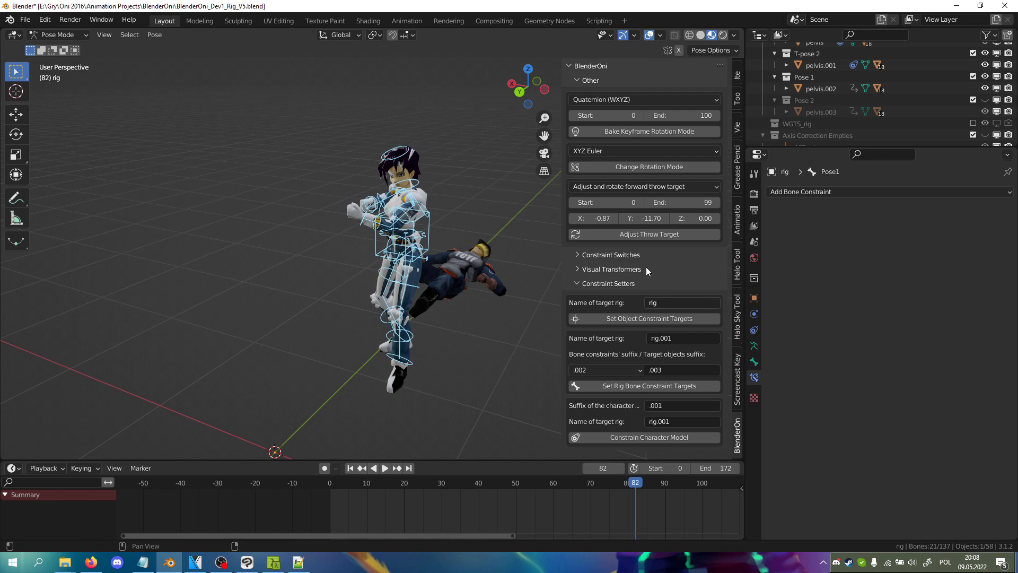
- Set the Visual Transformers end frame to 82 and run Bone Visual Transformer on the selected bones
left_click(604, 270)
left_click(705, 286)
type("82")
key("Return")
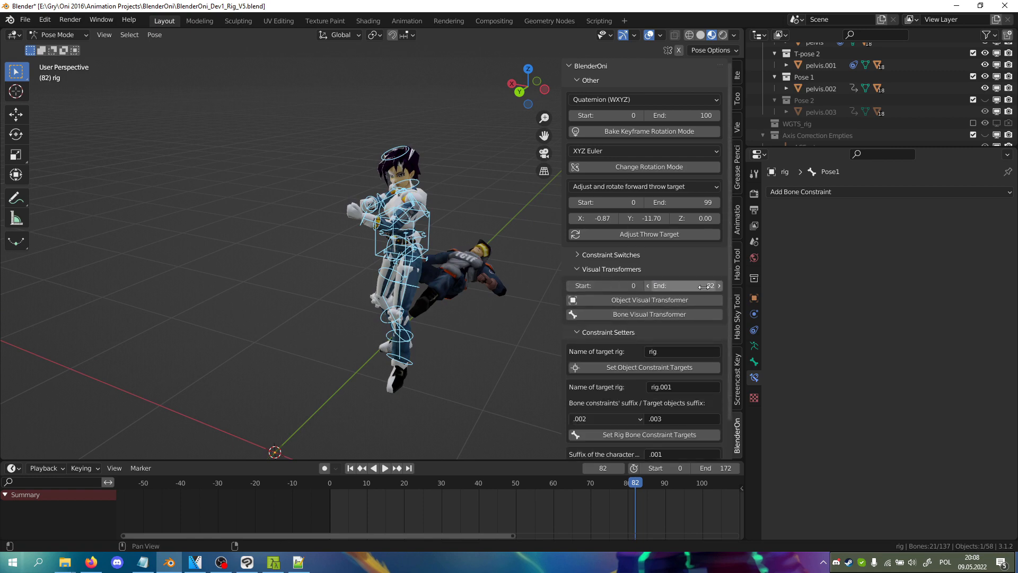
left_click(624, 314)
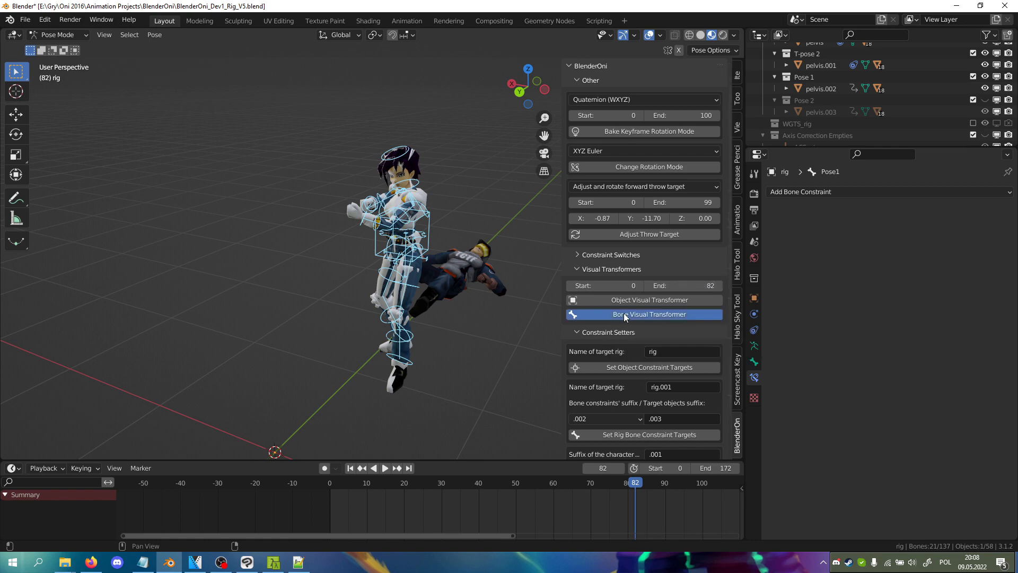
- Scrub the baked rig animation back to frame 0 and hide the Pose 1 collection
left_click_drag(589, 518, 231, 503)
middle_click_drag(406, 239, 333, 238)
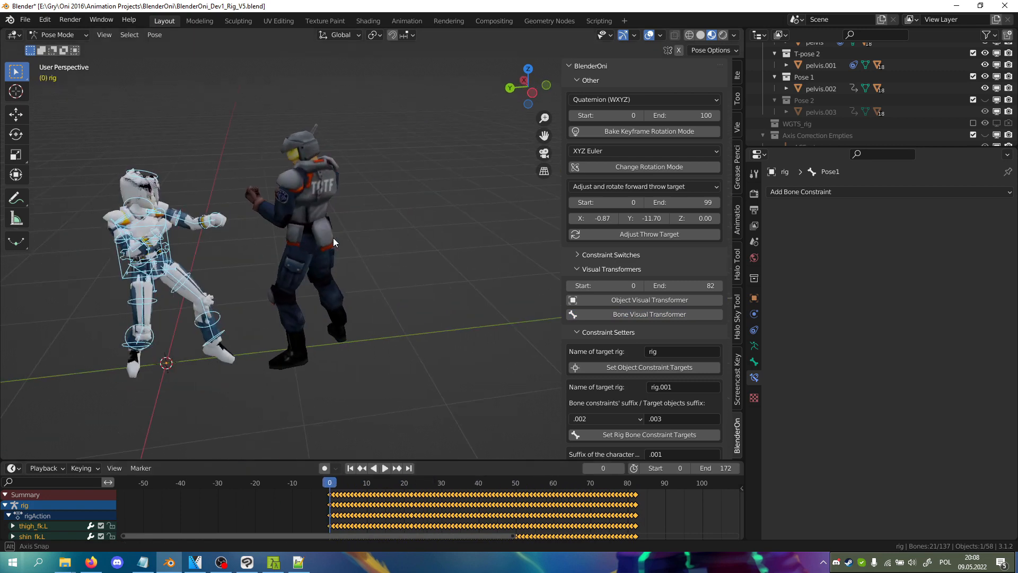
scroll(981, 79, "up", 2)
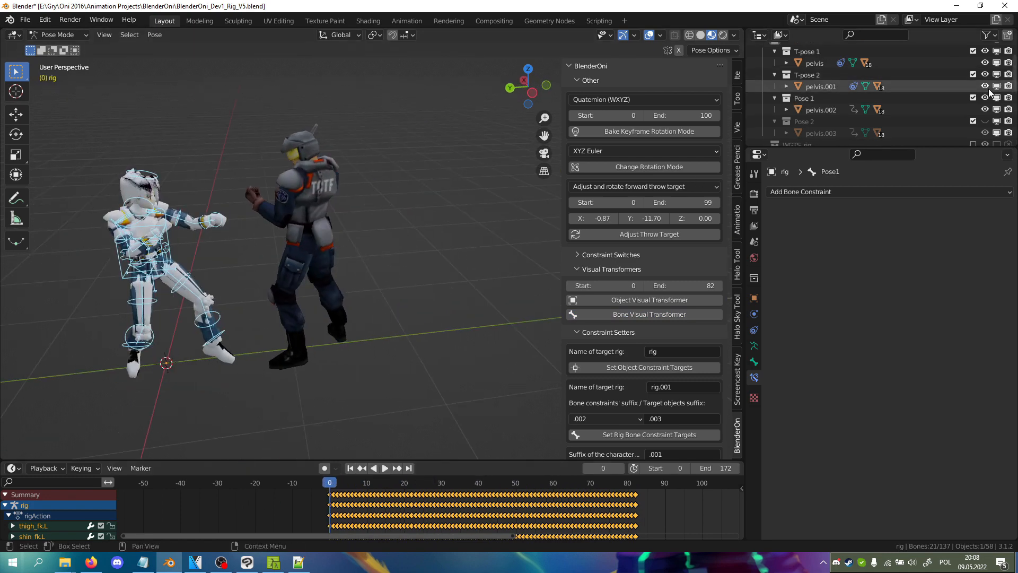
left_click(986, 98)
scroll(987, 103, "down", 2)
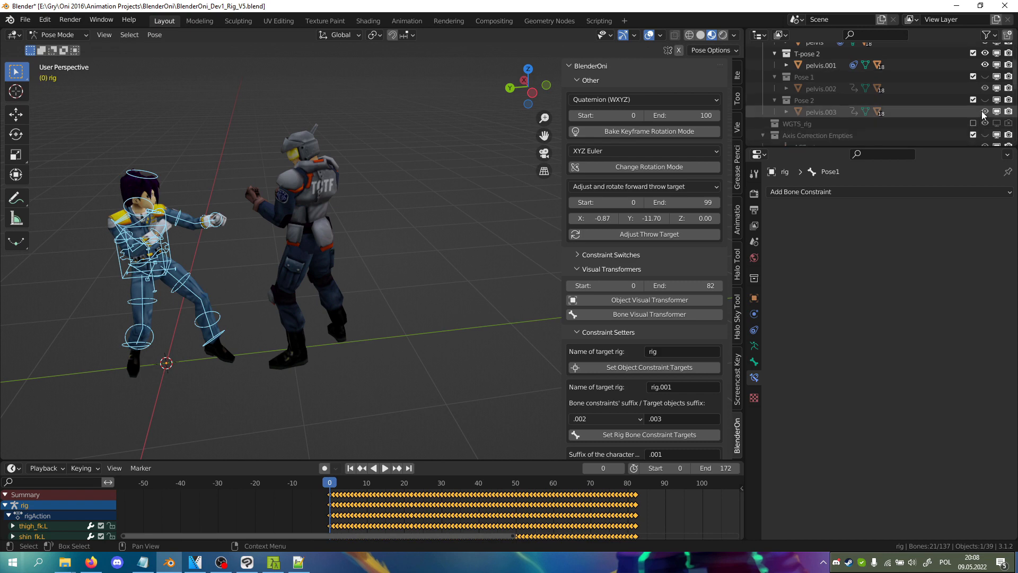
middle_click_drag(278, 176, 363, 191)
- In Object Mode, show the Pose 2 collection and go to pelvis.003's last keyframe at frame 99
left_click(56, 34)
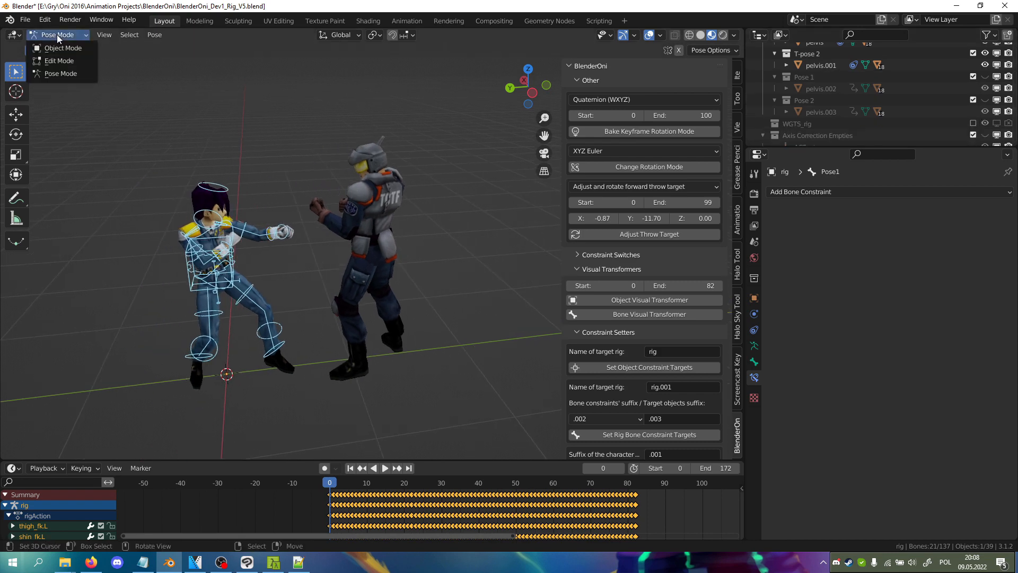
left_click(55, 50)
left_click(381, 256)
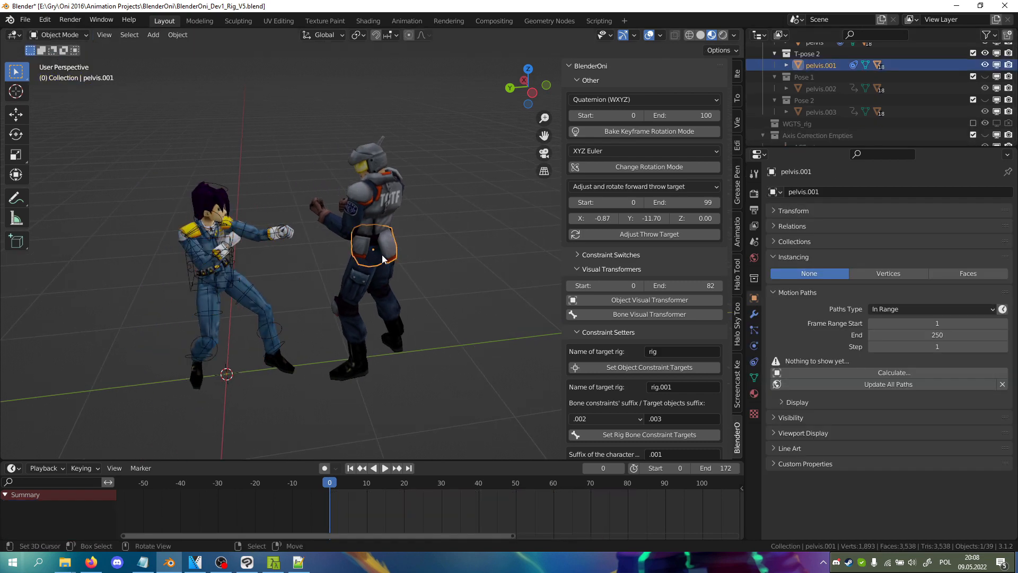
left_click(985, 100)
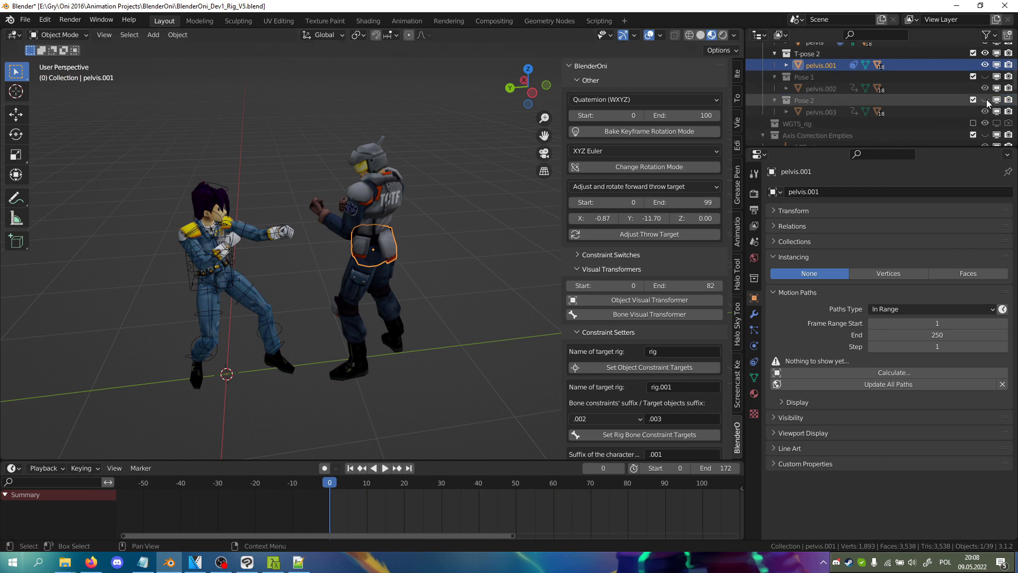
left_click(363, 252)
left_click(699, 506)
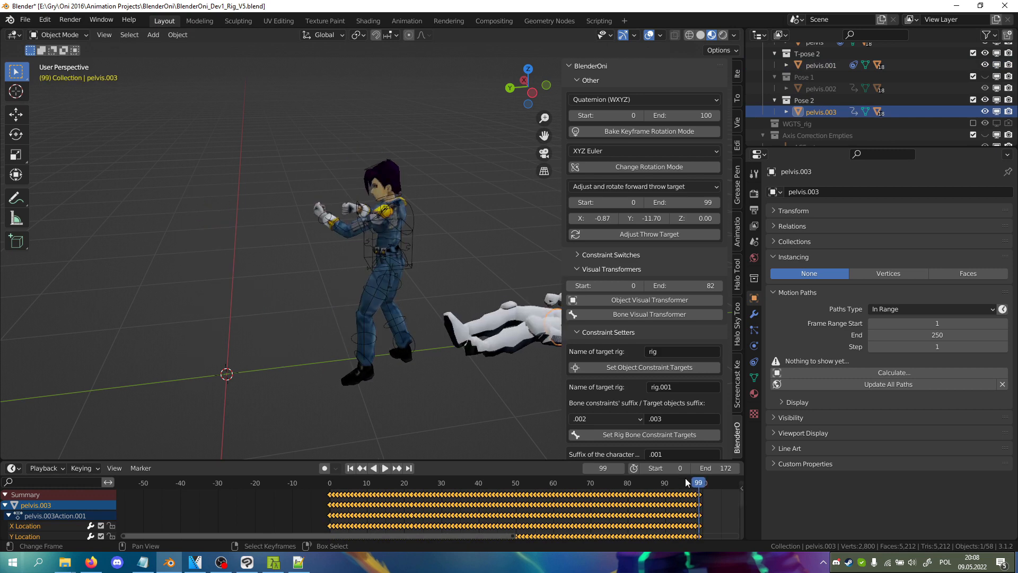
- Set the Visual Transformers end frame to 99 and hide the Pose 2 collection
left_click(688, 286)
type("99")
key("Return")
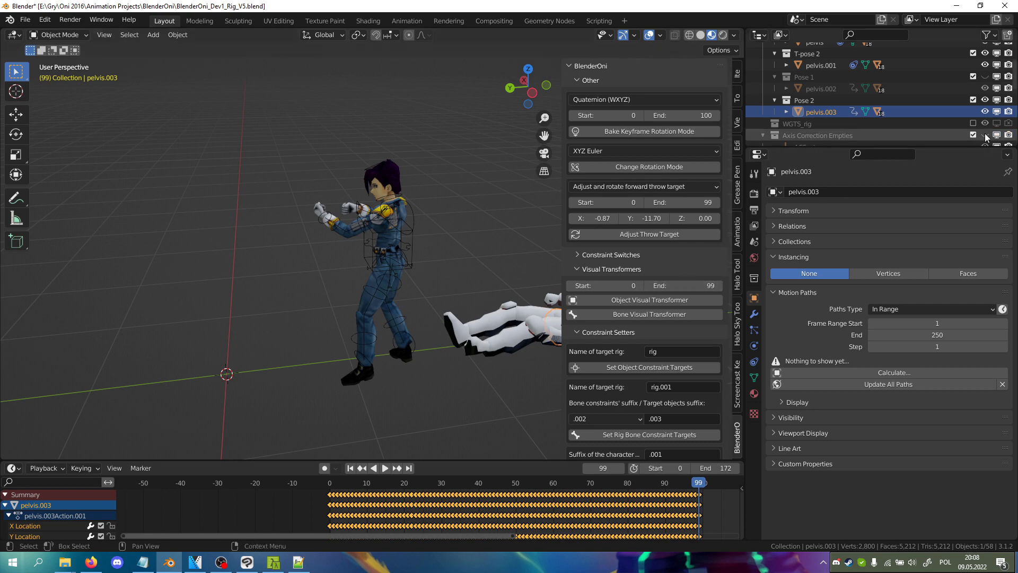
left_click(985, 100)
middle_click_drag(383, 230, 366, 230, "shift")
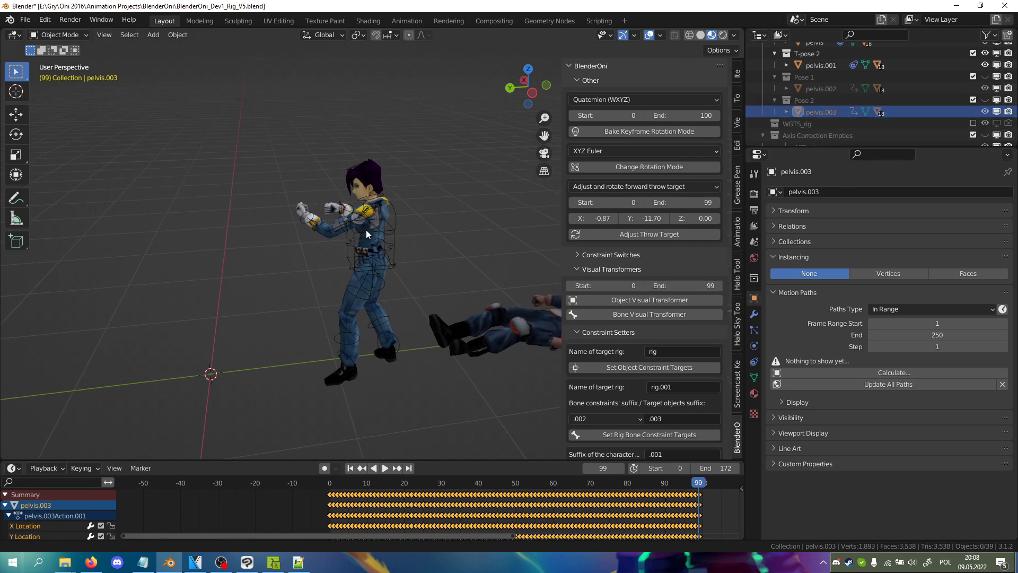
- Unhide rig.001, select it and switch it to Pose Mode
scroll(941, 107, "down", 6)
scroll(941, 111, "down", 3)
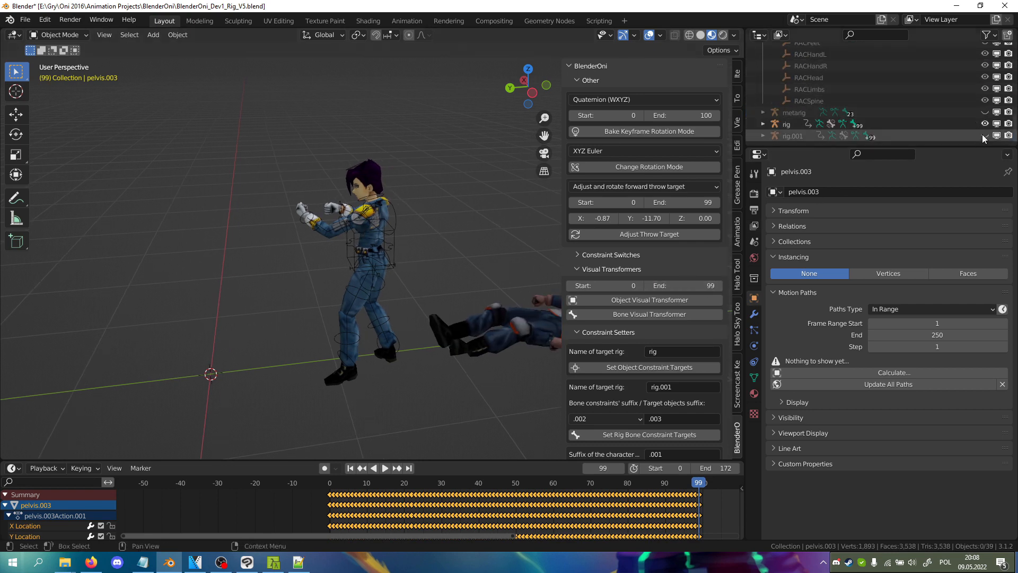
left_click(985, 136)
scroll(215, 303, "down", 3)
left_click(490, 301)
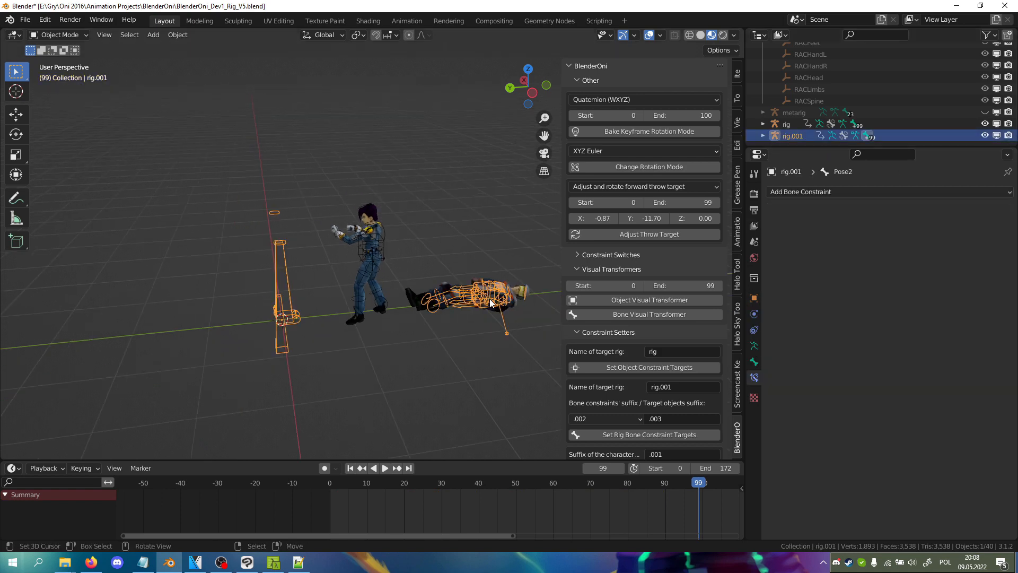
left_click(45, 35)
left_click(60, 73)
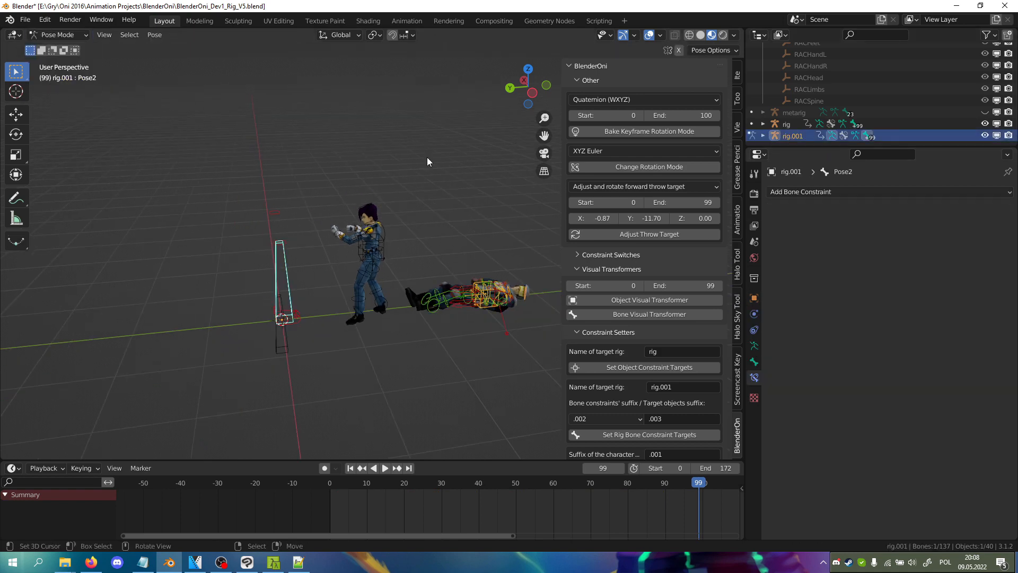
- Bring up rig.001's rig layers and hide Pose Matching, Torso and the FK layers of both arms and legs
left_click(737, 74)
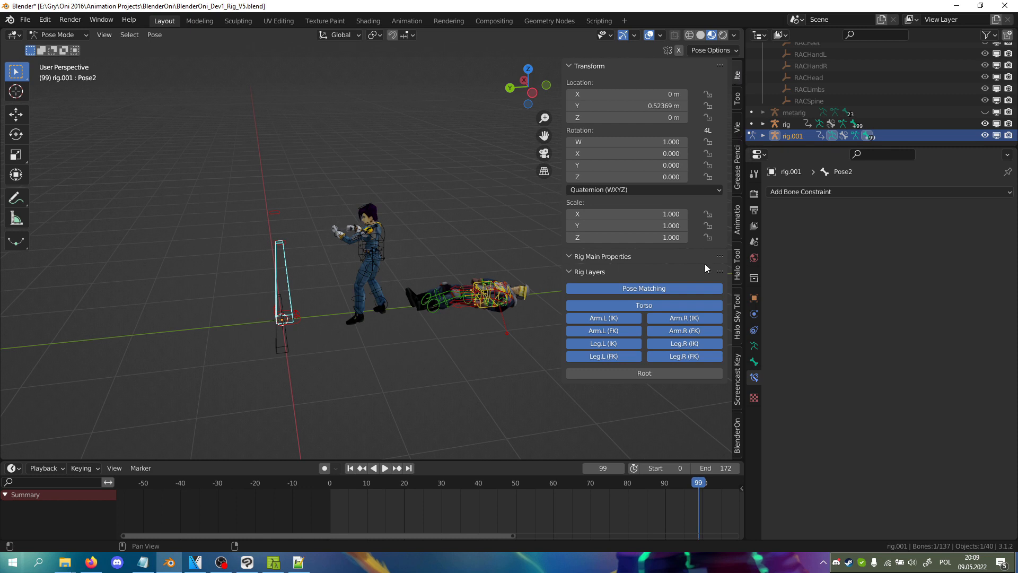
left_click(598, 288)
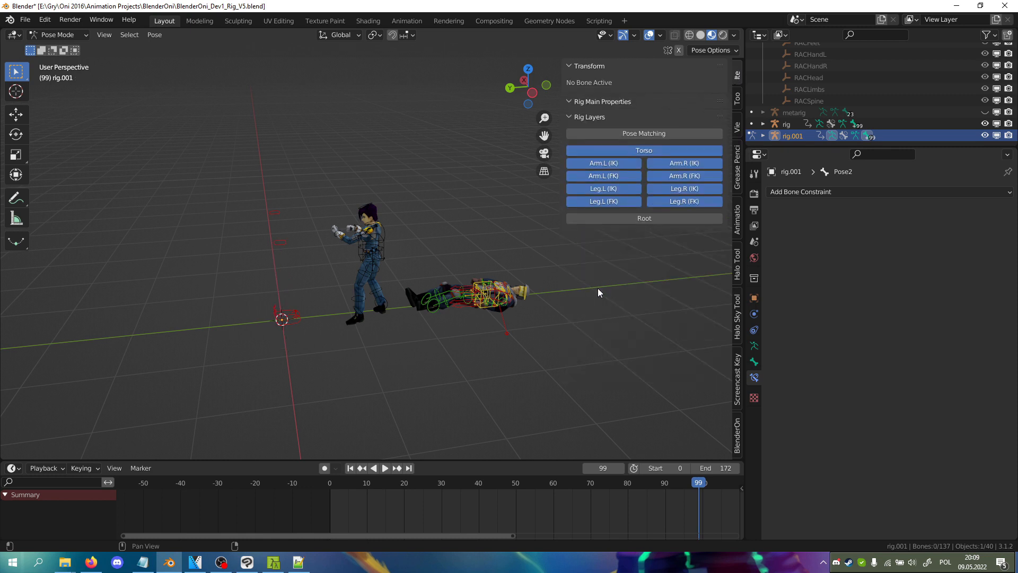
left_click(640, 150)
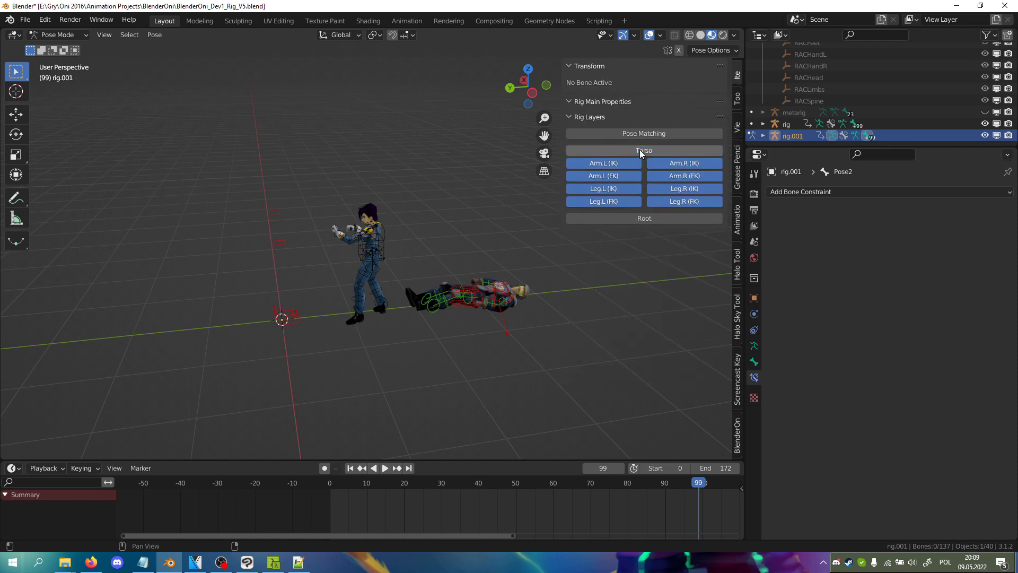
left_click(603, 176)
left_click(681, 175)
left_click(681, 202)
left_click(622, 204)
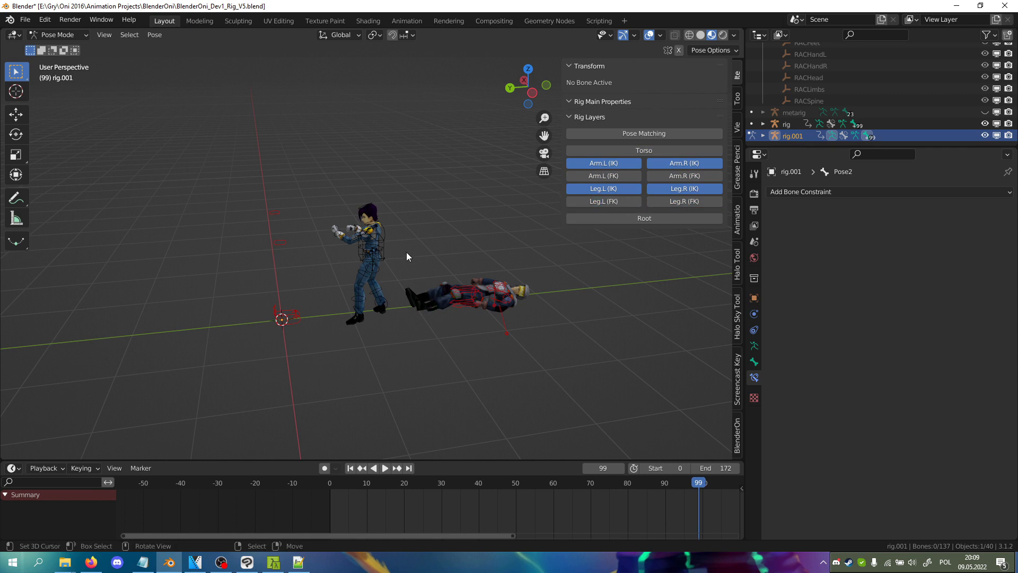
- Show the Torso and all arm and leg FK layers of rig.001, and hide its arm and leg IK layers
left_click(593, 204)
left_click(669, 203)
left_click(675, 188)
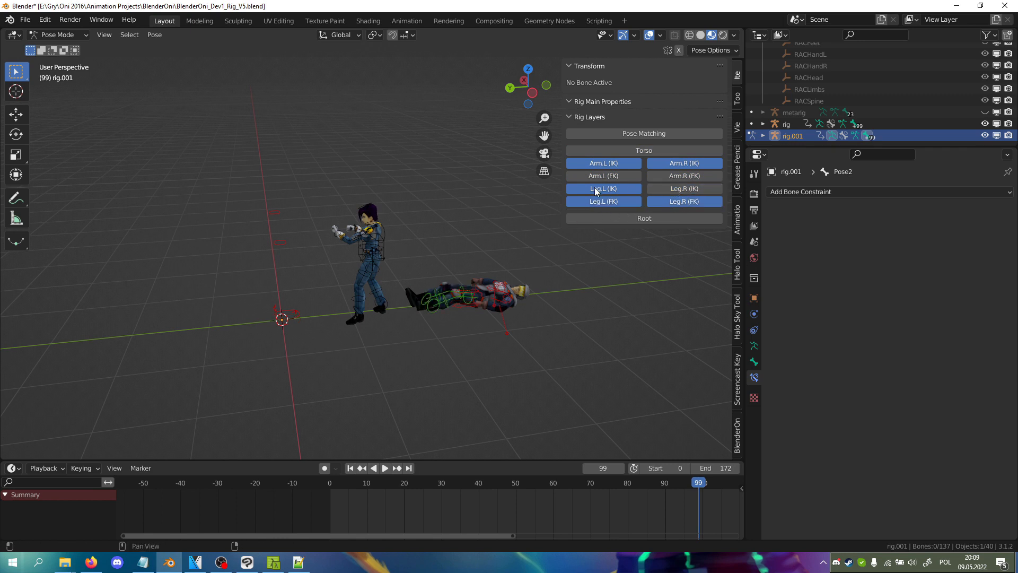
left_click(595, 178)
left_click(685, 176)
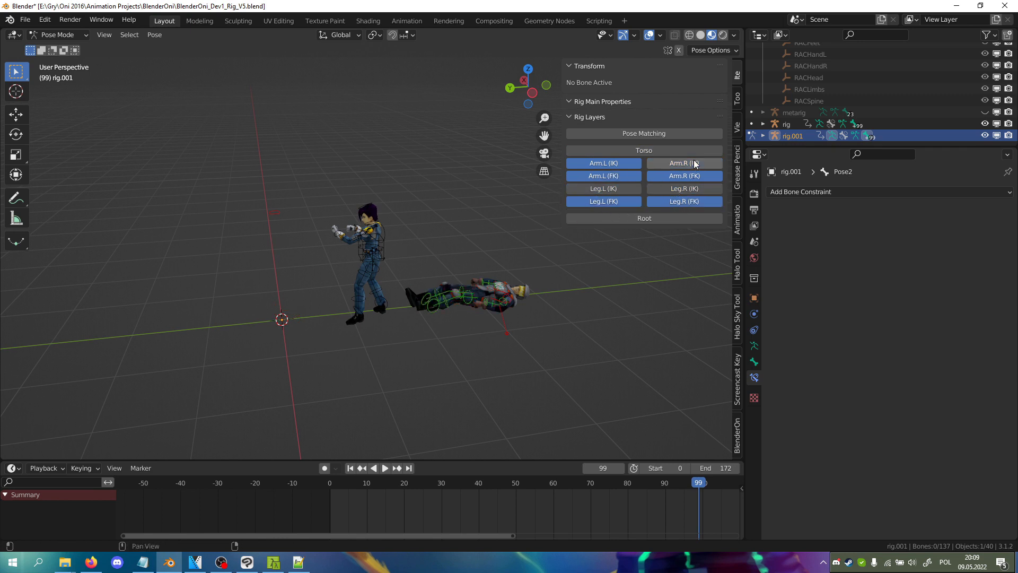
left_click(693, 164)
middle_click_drag(375, 237, 405, 267)
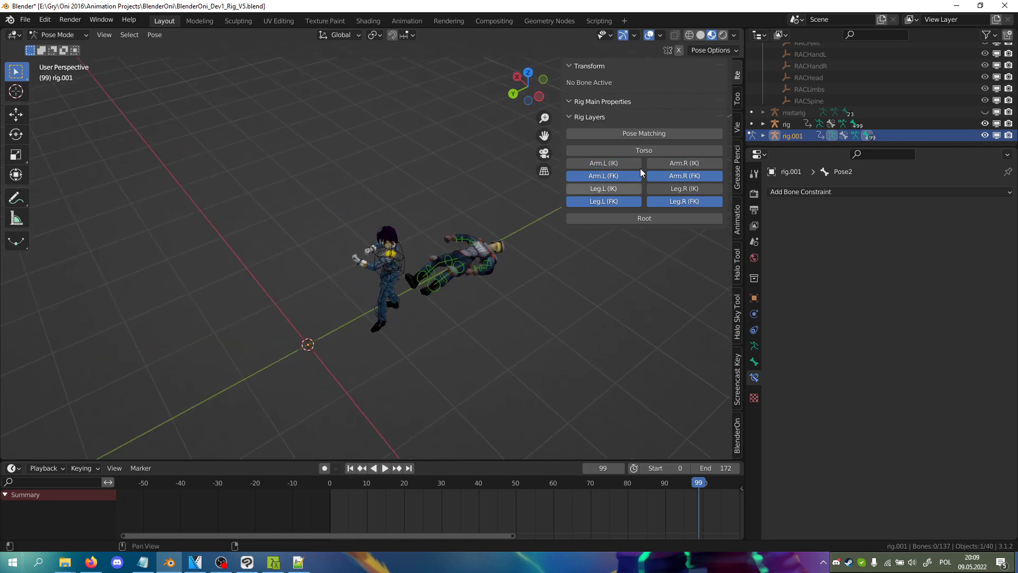
left_click(653, 150)
- Select all visible bones of rig.001, return to frame 0 and run the BlenderOni Bone Visual Transformer on them
middle_click_drag(395, 184, 319, 214, "shift")
left_click_drag(293, 229, 456, 339)
middle_click_drag(456, 339, 482, 307)
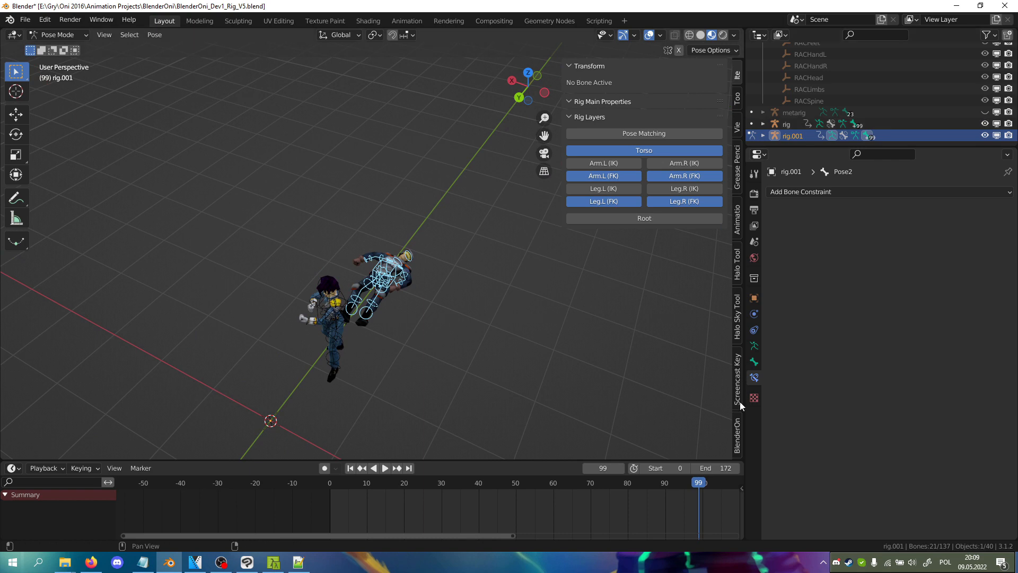
left_click(738, 436)
mouse_move(428, 253)
middle_mouse_down()
mouse_move(426, 241)
mouse_move(422, 249)
middle_mouse_up()
left_click(438, 501)
key("space")
left_click_drag(438, 501, 224, 493)
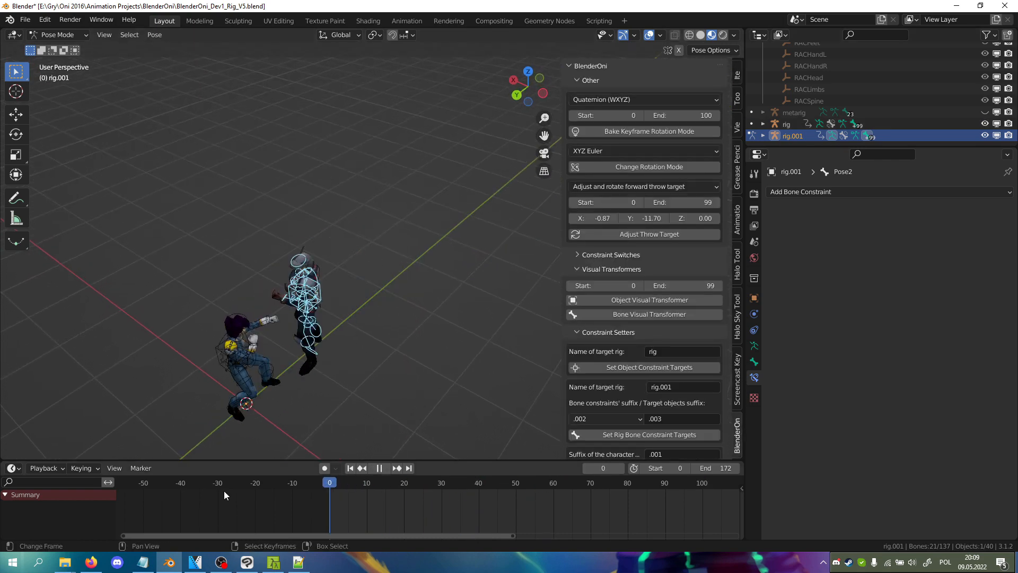
left_click(660, 314)
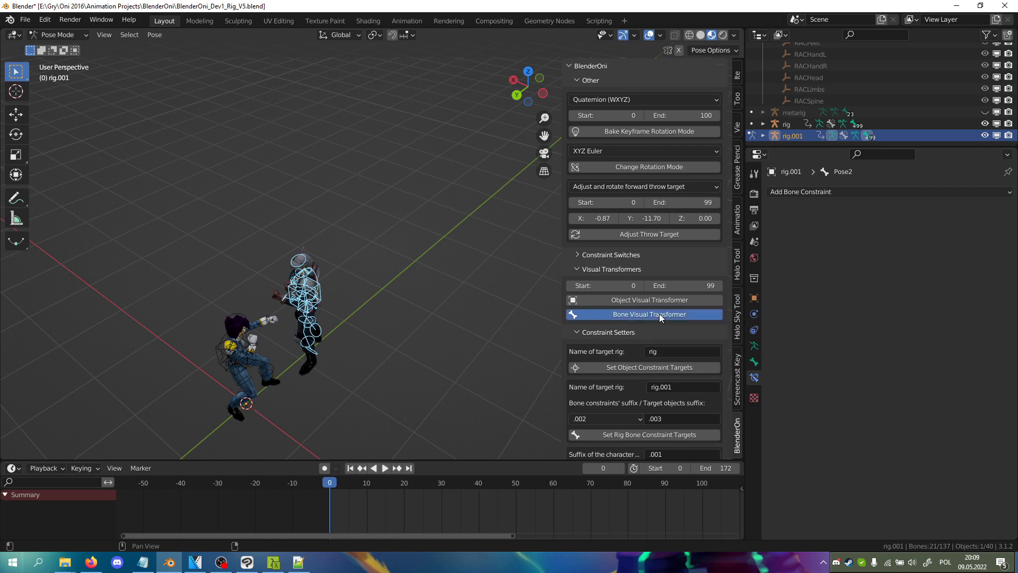
- Expand the Constraint Switches and run Bone Constraint Switch on rig.001's selected bones
middle_click_drag(459, 353, 388, 333)
left_click_drag(338, 511, 300, 499)
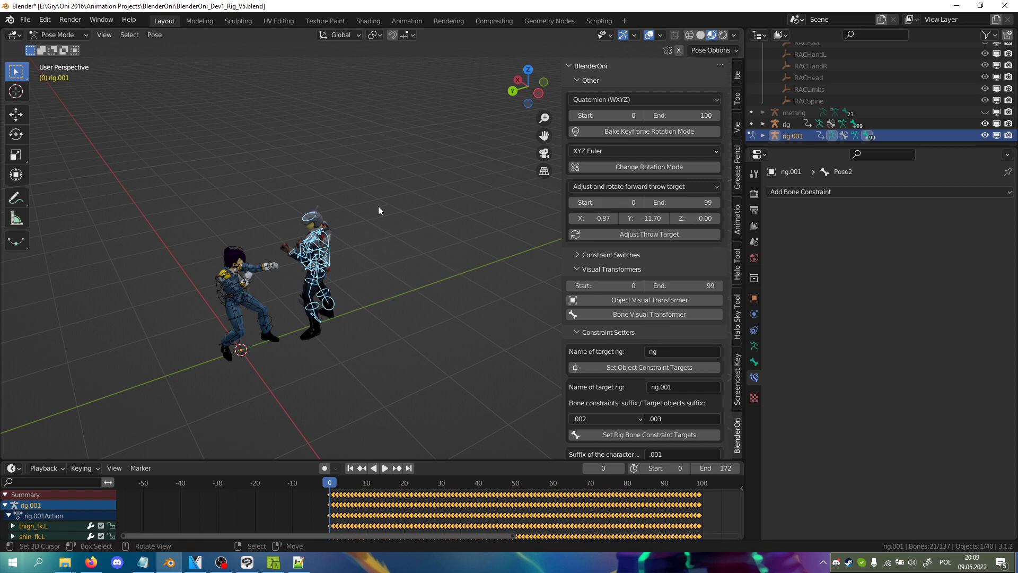
middle_click_drag(386, 207, 341, 205)
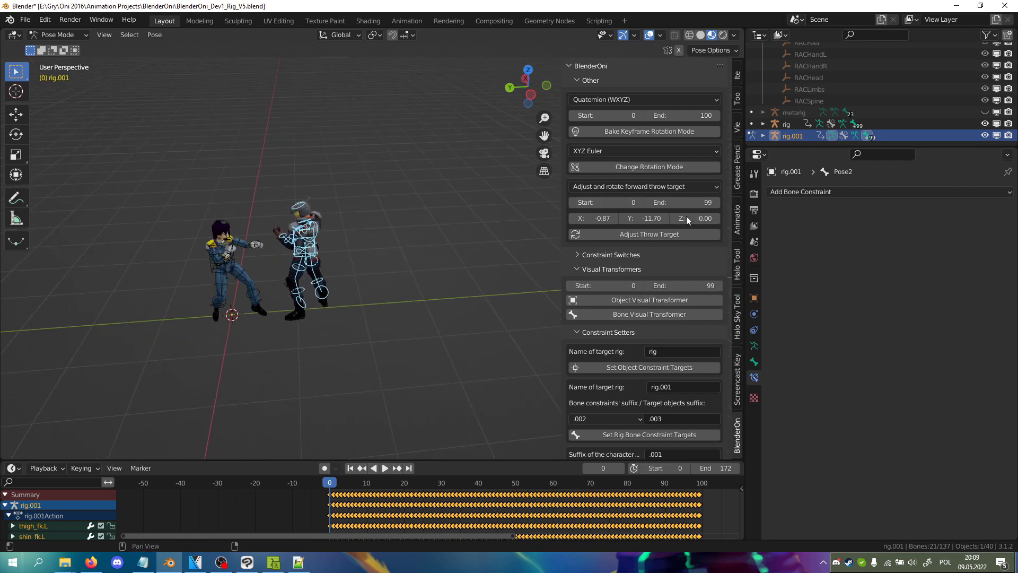
middle_click_drag(344, 226, 379, 224)
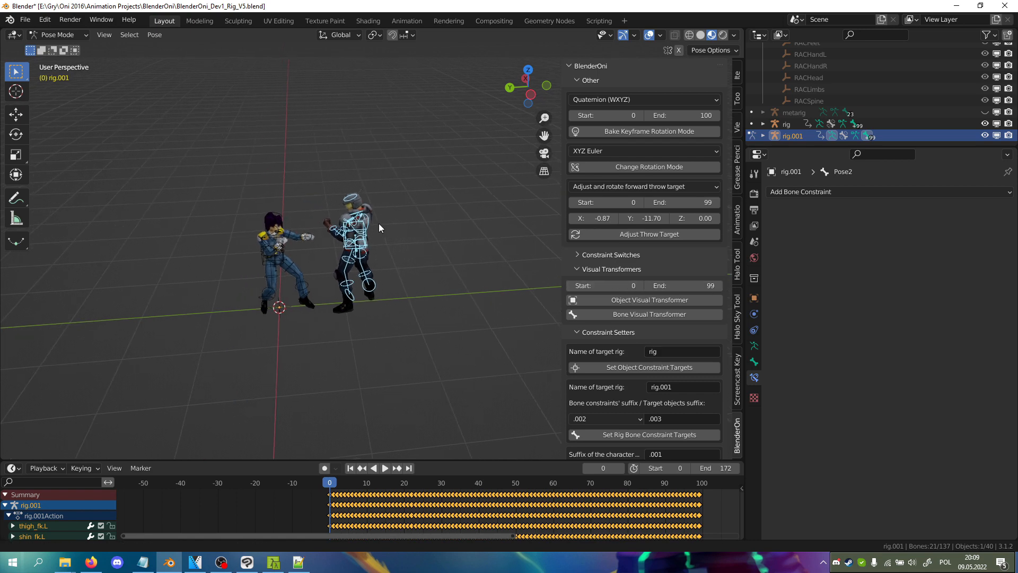
scroll(378, 224, "up", 3)
left_click(622, 254)
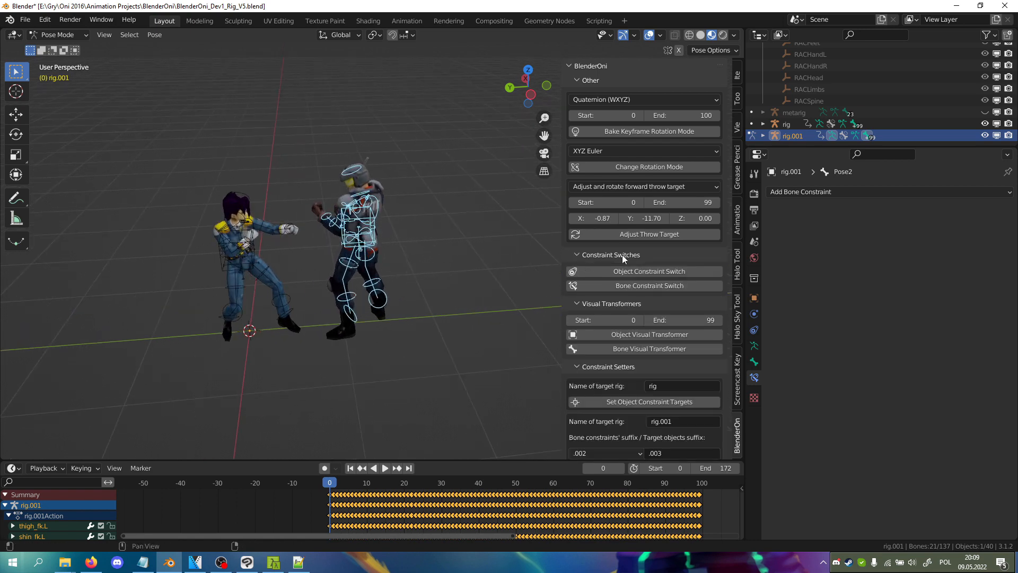
left_click(616, 290)
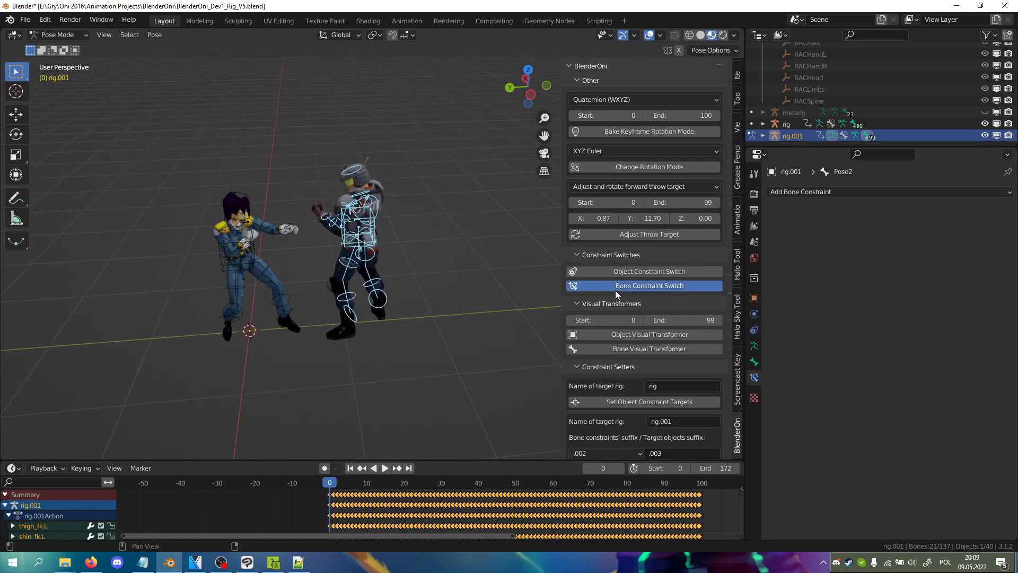
- Test rotating rig.001's torso bone, then cancel the rotation
scroll(330, 253, "up", 2)
left_click(329, 260)
middle_click_drag(331, 260, 360, 261)
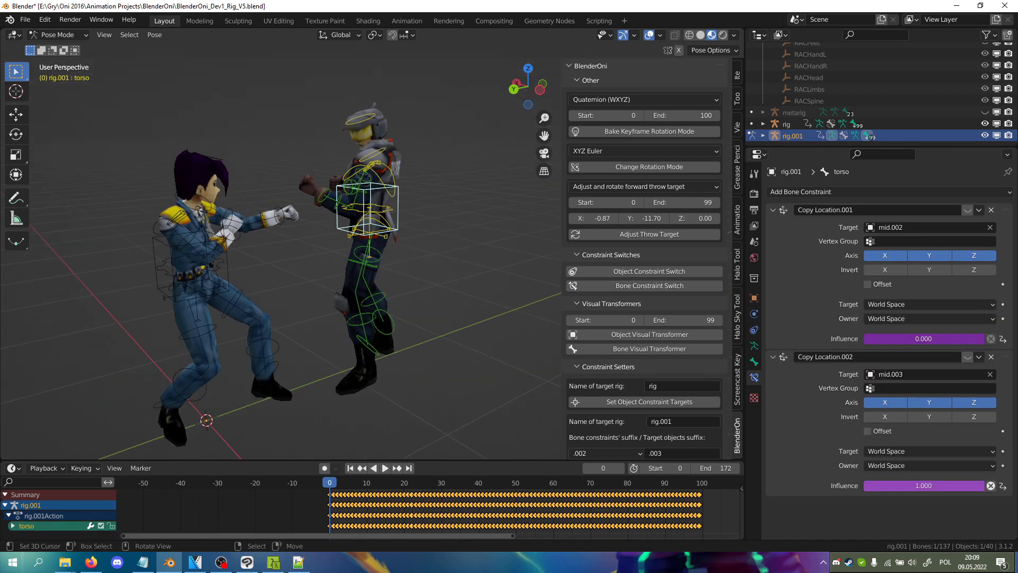
key("r")
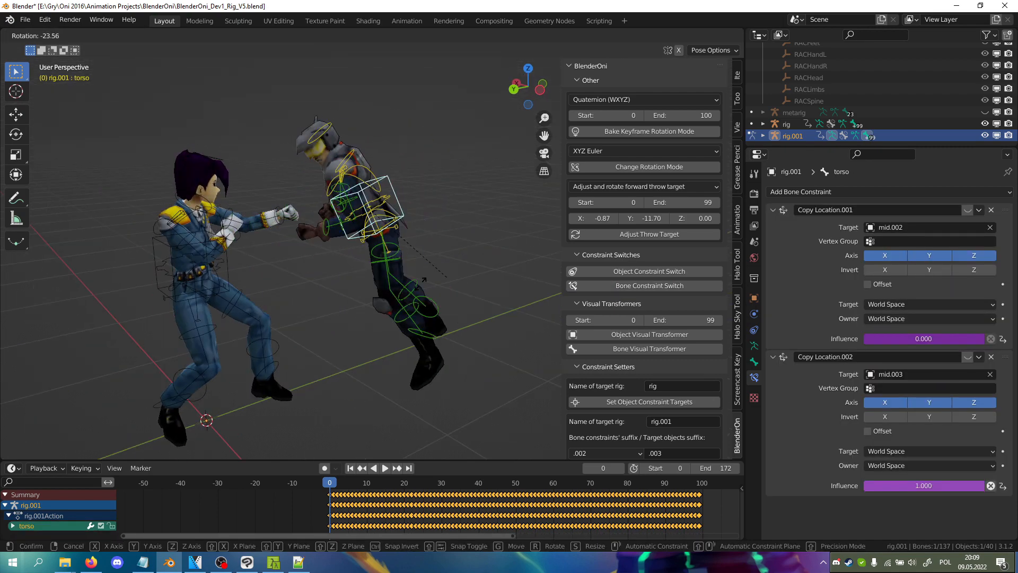
right_click(450, 268)
middle_click_drag(450, 269, 287, 175)
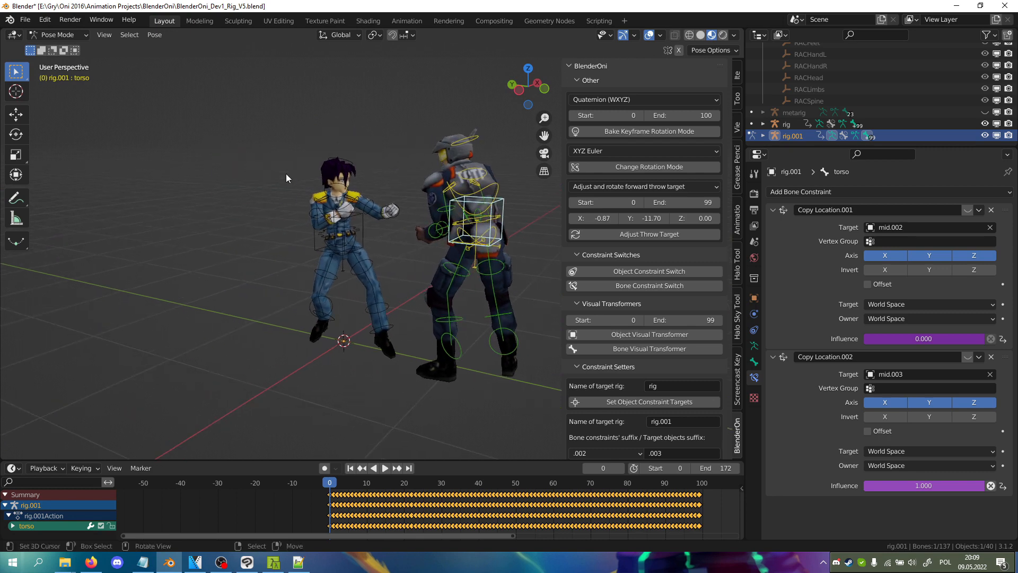
- Return to Object Mode, select the other character's rig and switch it to Pose Mode
left_click(42, 35)
left_click(40, 46)
left_click(404, 271)
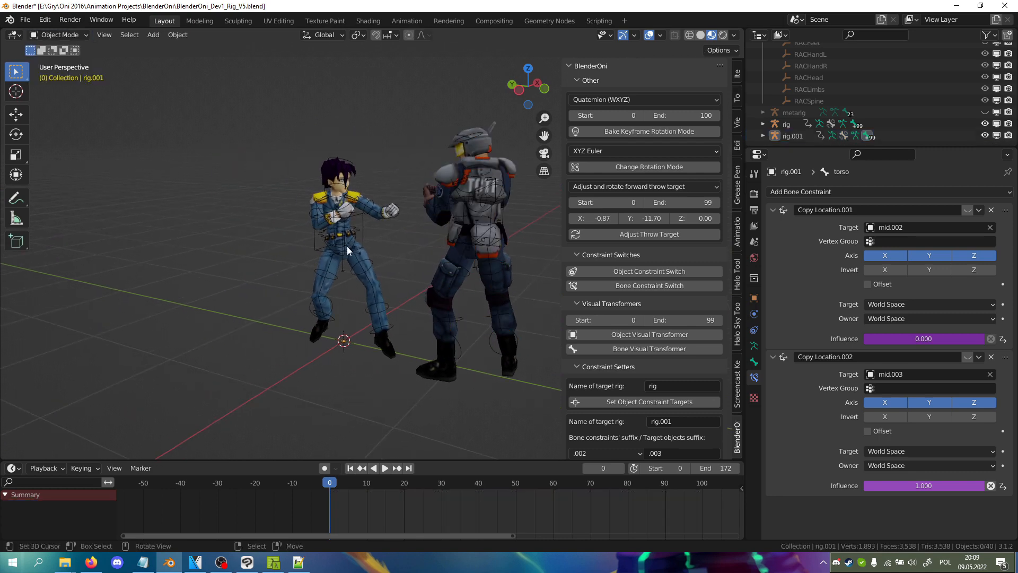
left_click(361, 248)
middle_click_drag(360, 248, 297, 202)
left_click(59, 34)
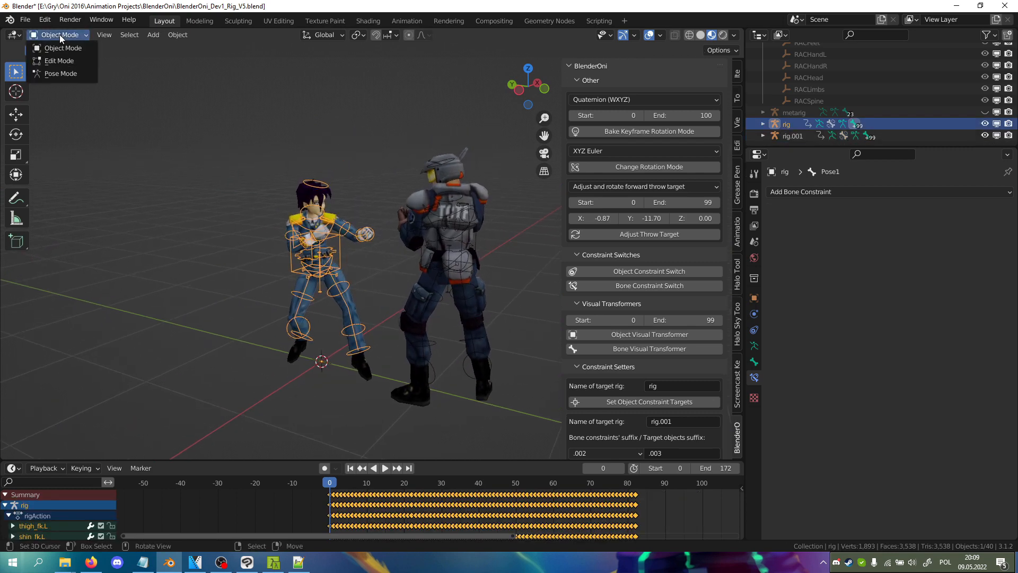
left_click(55, 75)
- Select all visible bones of rig and run Bone Constraint Switch on them
key("alt+a")
middle_click_drag(364, 212, 392, 215)
middle_click_drag(296, 242, 341, 225, "shift")
left_click_drag(256, 125, 440, 388)
middle_click_drag(439, 389, 480, 307)
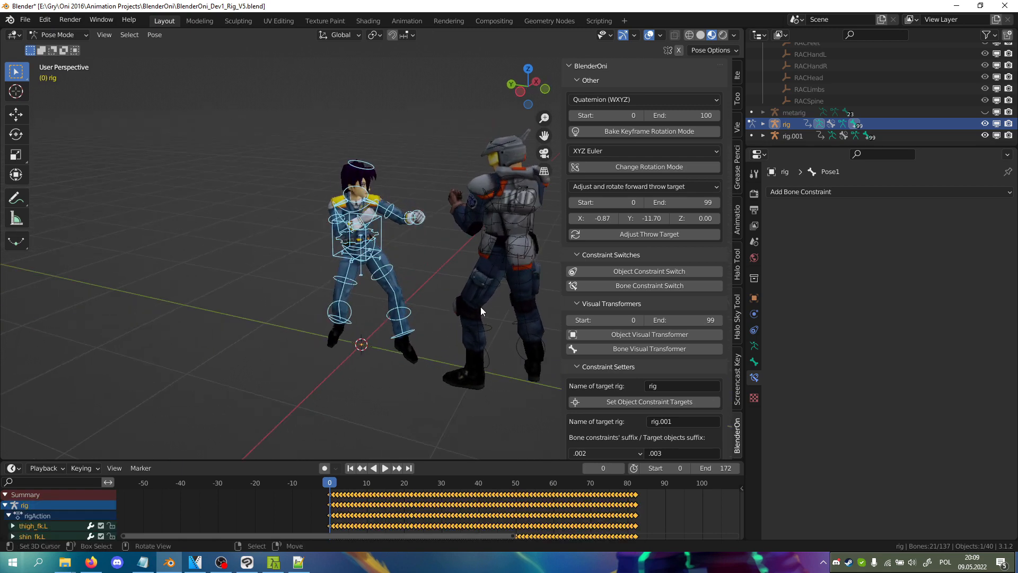
left_click(624, 284)
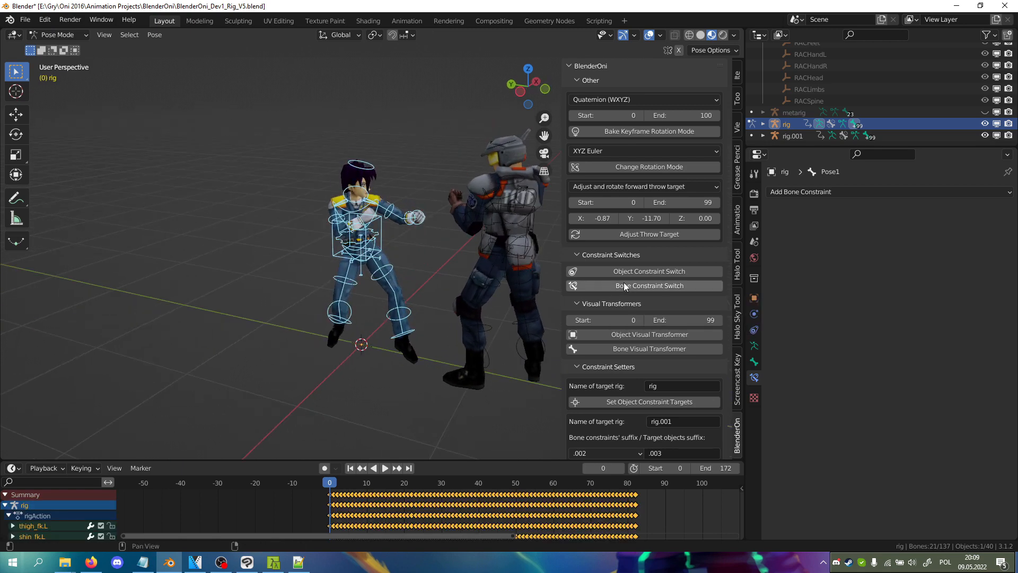
- Test rotating rig's torso bone to check that it moves freely
left_click(382, 241)
key("r")
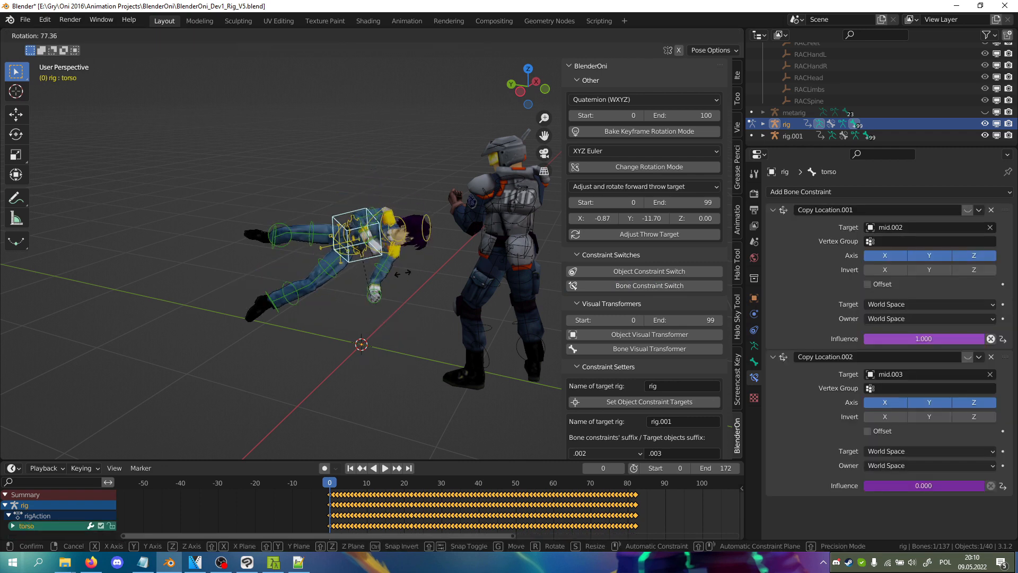
left_click(428, 210)
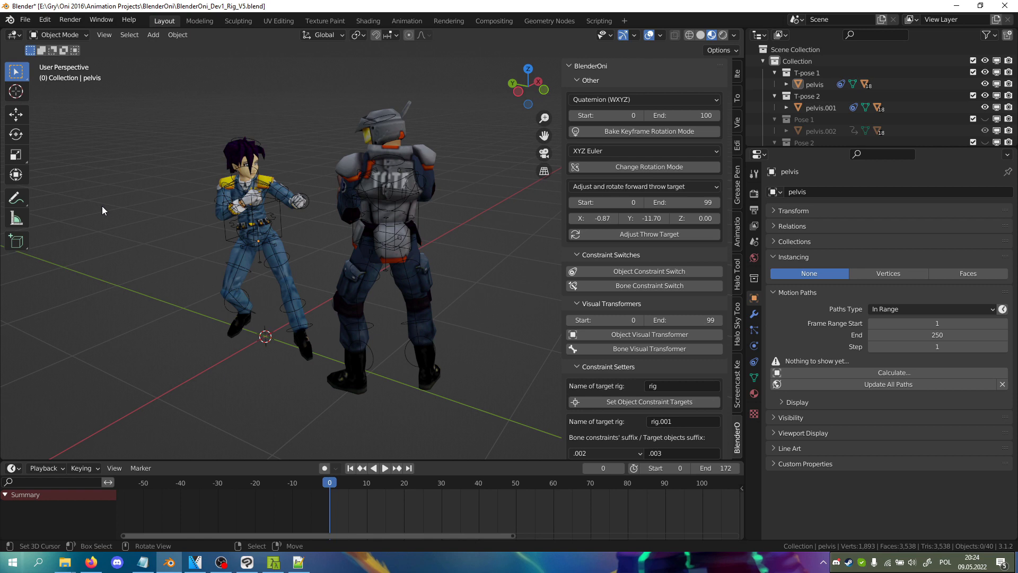
- Select the T-pose 1 pelvis together with its whole hierarchy
left_click(819, 85)
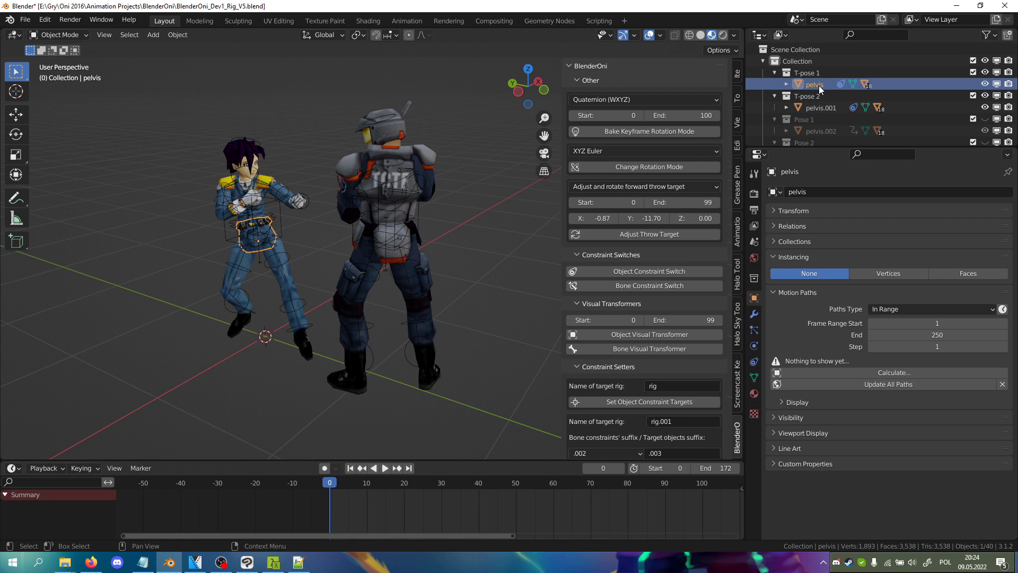
right_click(819, 85)
left_click(814, 113)
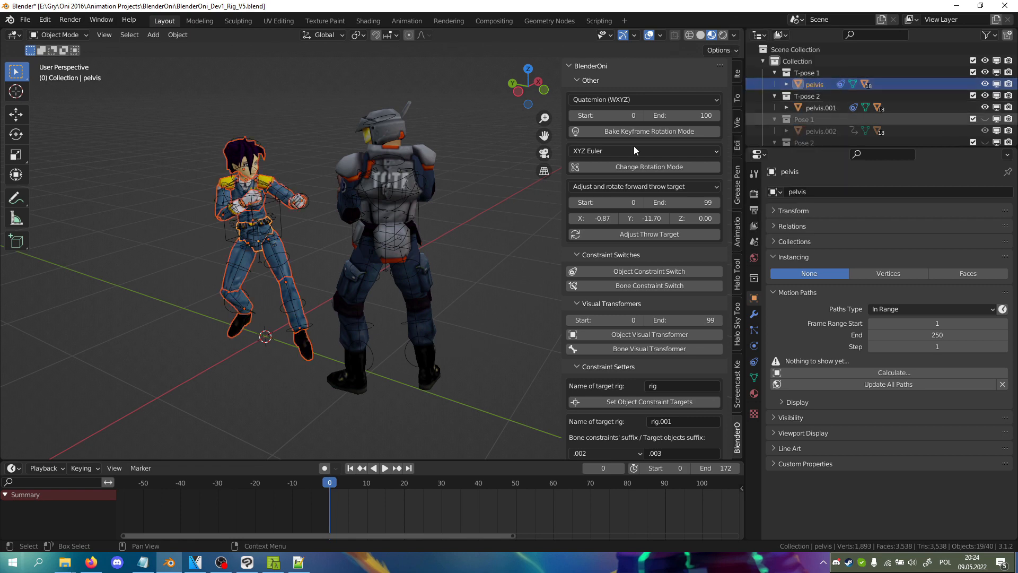
middle_click_drag(217, 215, 354, 199)
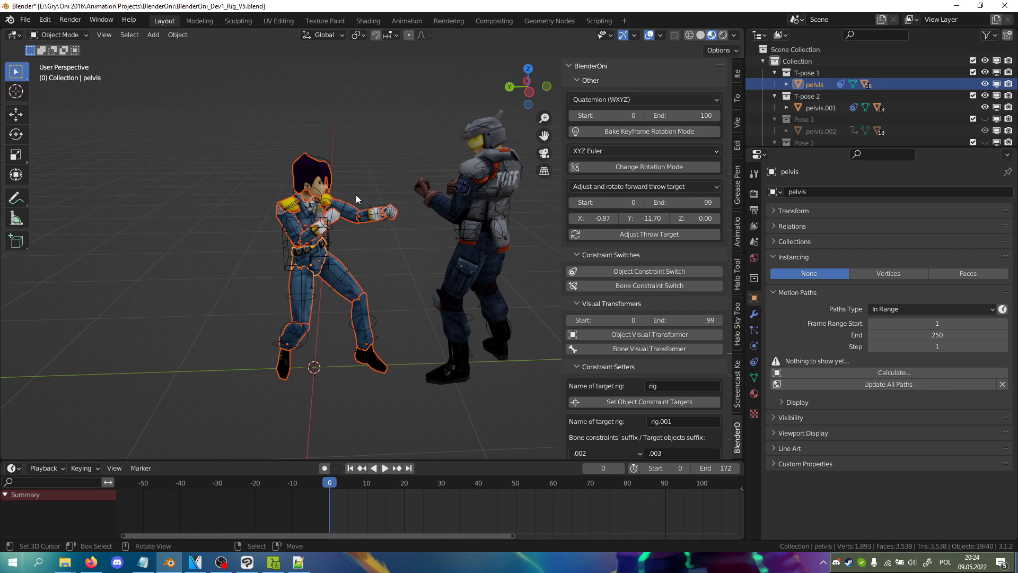
- Select rig and switch it to Pose Mode
left_click(284, 260)
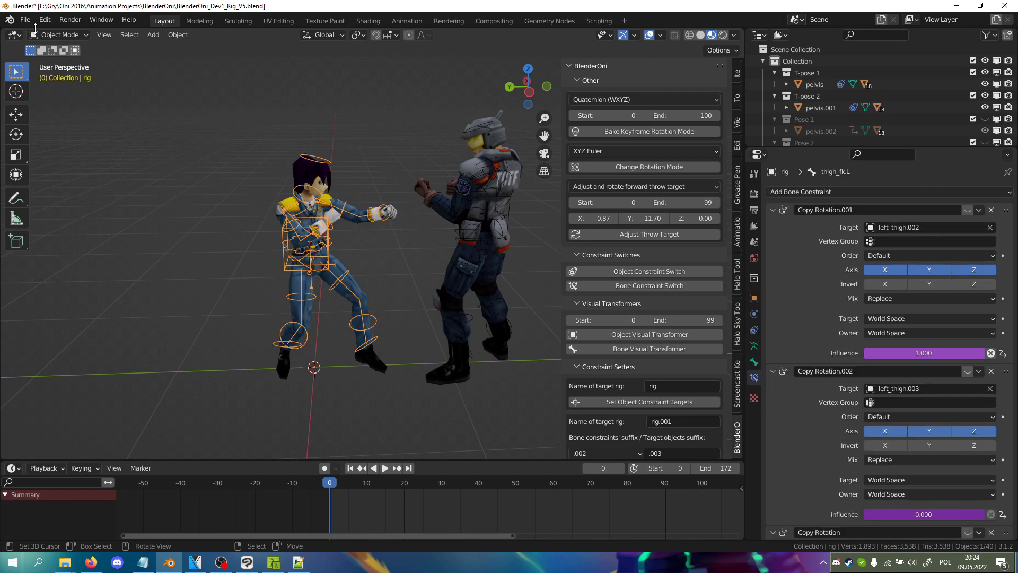
left_click(54, 35)
left_click(58, 74)
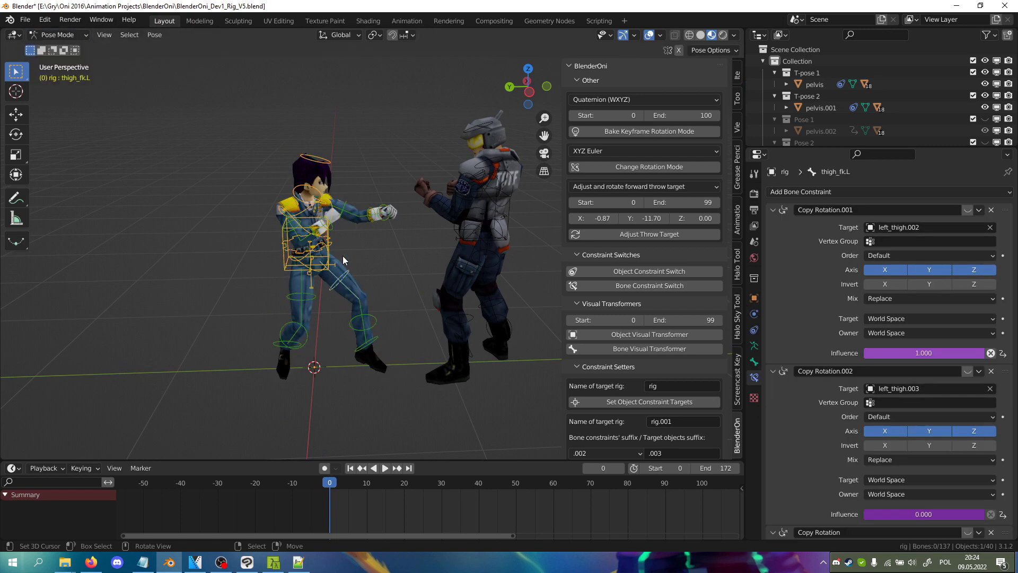
- Inspect rig's hips bone keyframes up to frame 82, switch rig to Object Mode and return to frame 0
left_click(327, 265)
left_click(636, 504)
key("space")
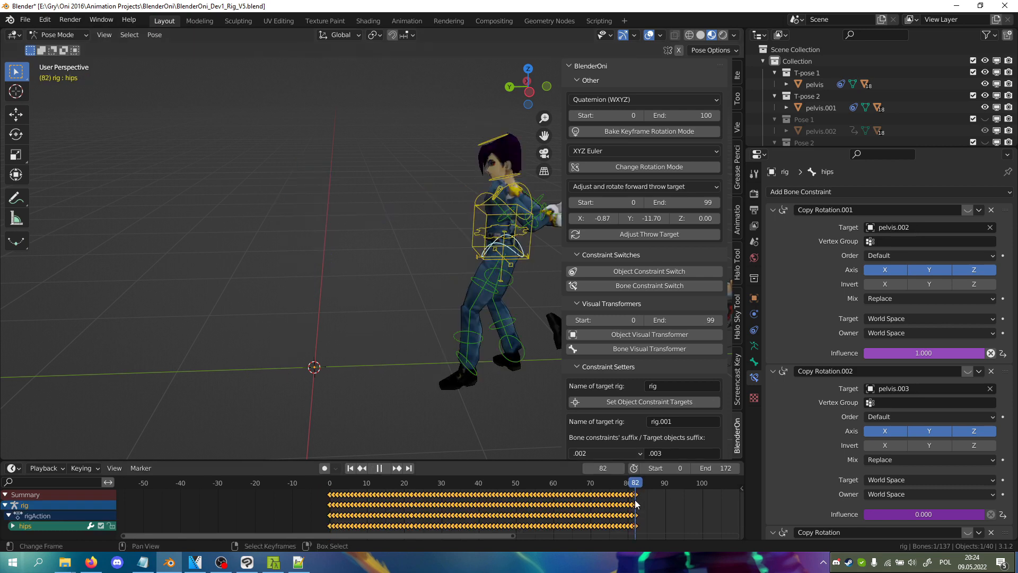
key("Escape")
left_click(58, 34)
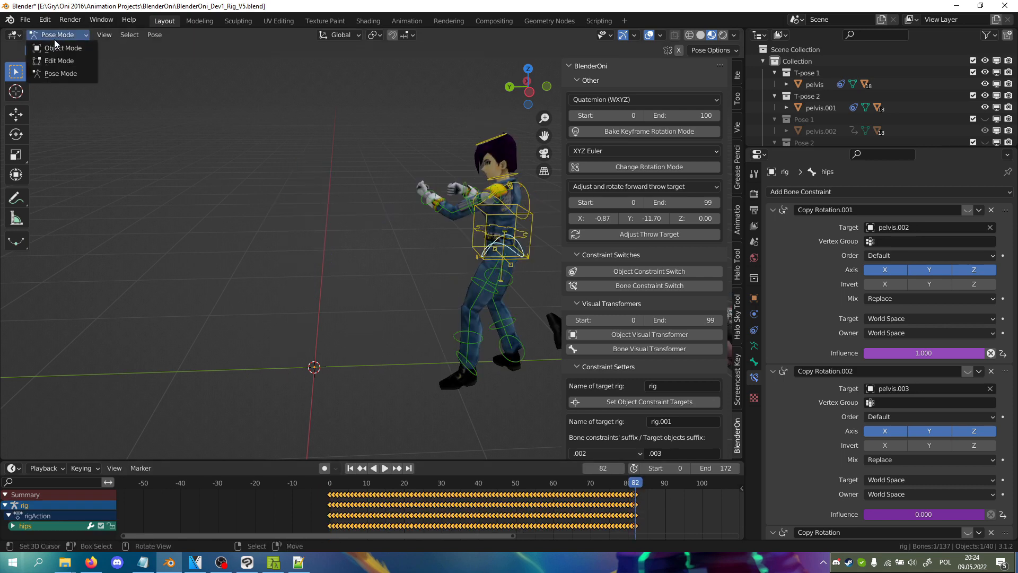
left_click(55, 48)
key("shift+Left")
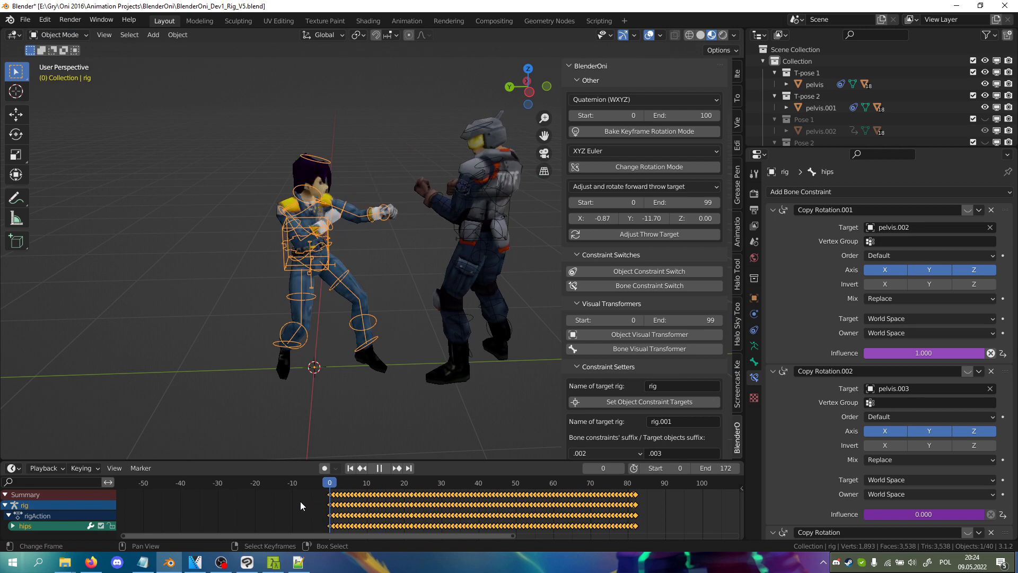
- Select the T-pose 1 pelvis and set the Visual Transformers end frame to 82
left_click(323, 256)
scroll(690, 297, "down", 1)
left_click(708, 297)
type("80")
key("Return")
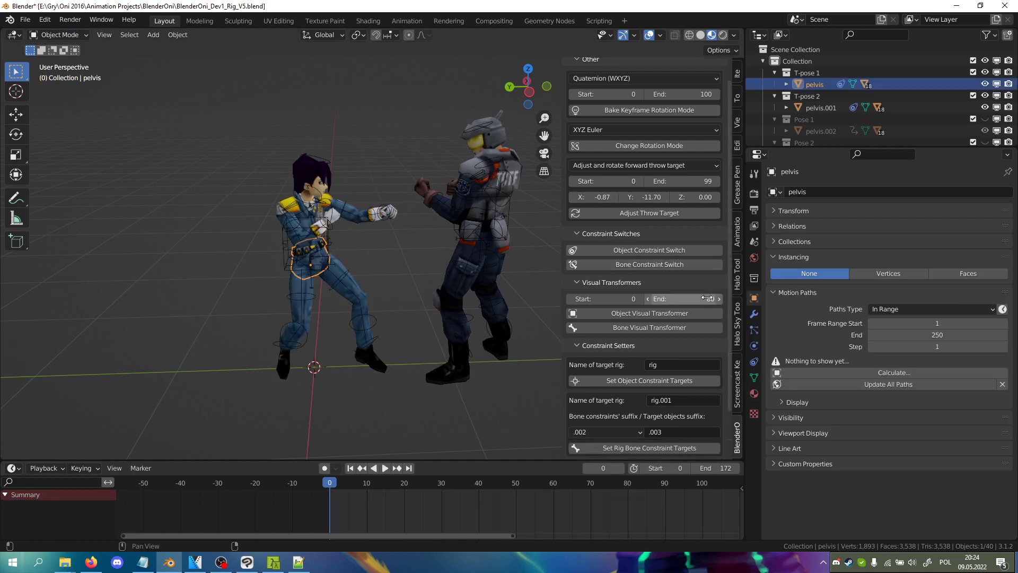
left_click(708, 297)
type("82")
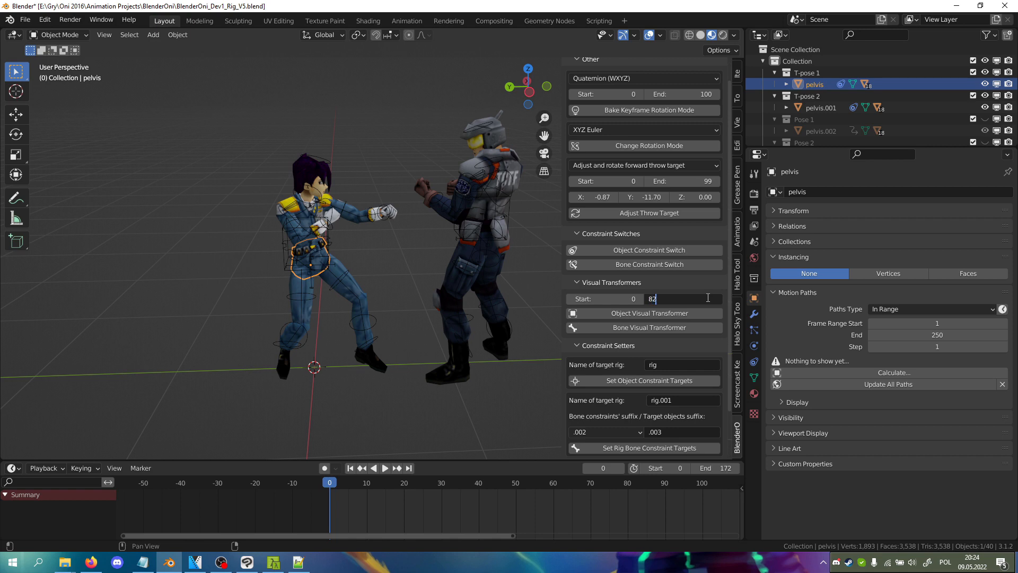
key("Return")
- Select the T-pose 1 pelvis with its whole hierarchy and run Object Visual Transformer on it
right_click(825, 84)
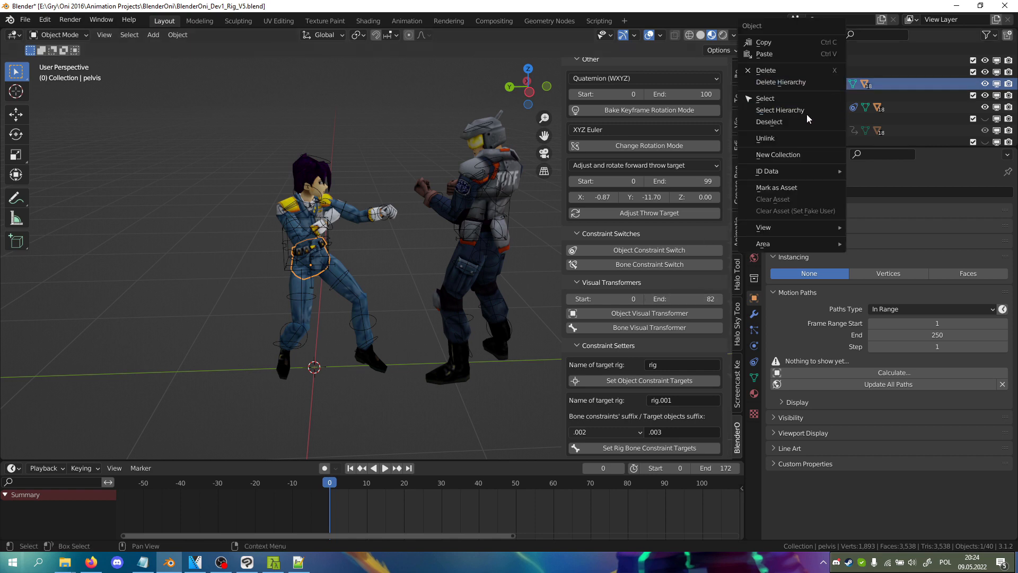
left_click(807, 113)
middle_click_drag(262, 220, 281, 217)
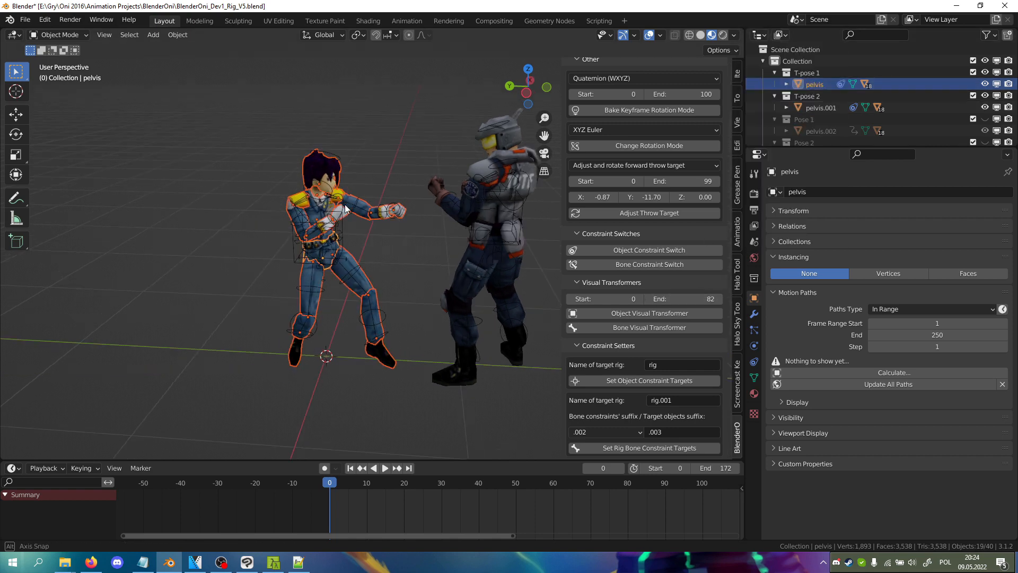
left_click(647, 313)
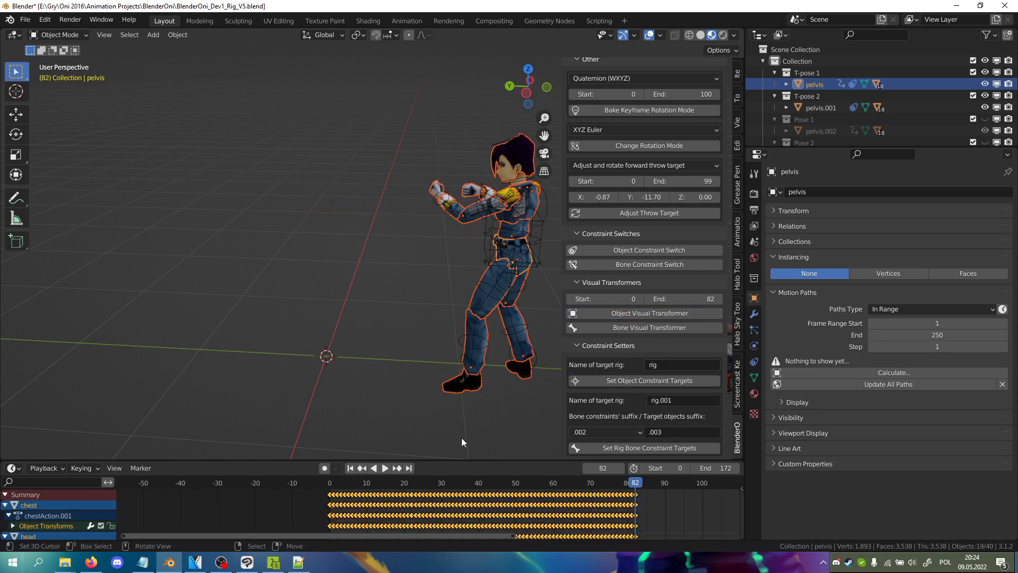
- Scrub the baked motion of the blue-uniformed character back to frame 0 and check both characters' starting poses
key("space")
left_click_drag(401, 496, 328, 496)
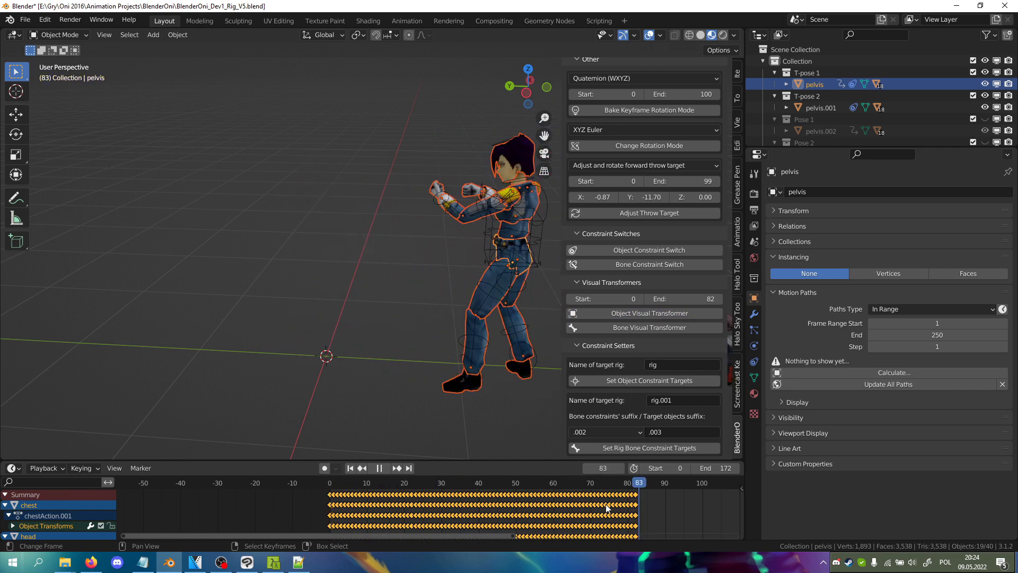
key("Escape")
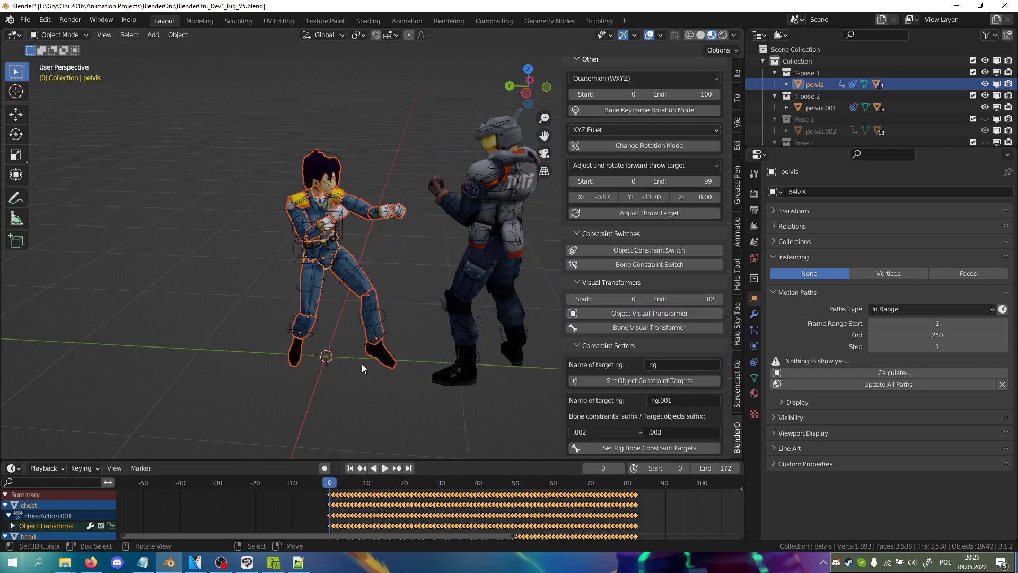
middle_click_drag(362, 368, 386, 361)
middle_click_drag(460, 296, 408, 317, "shift")
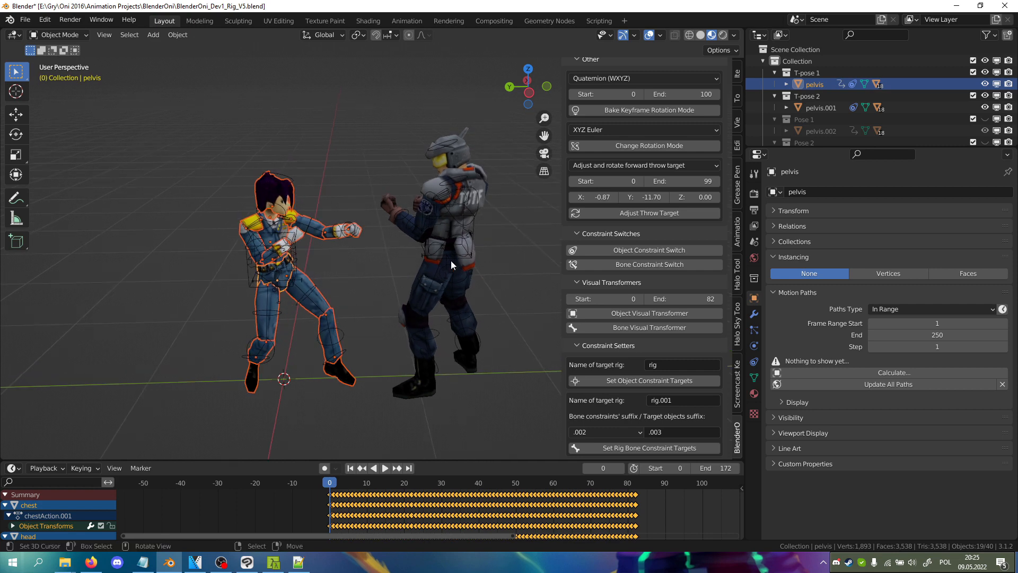
middle_click_drag(411, 262, 431, 259)
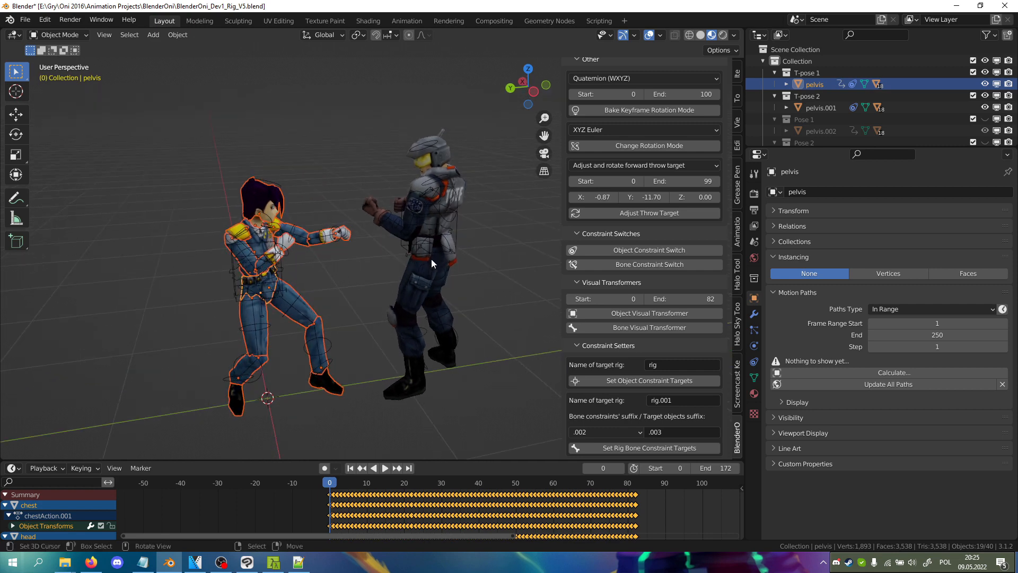
- Delete rig, the armature of the blue-uniformed character
left_click(288, 288)
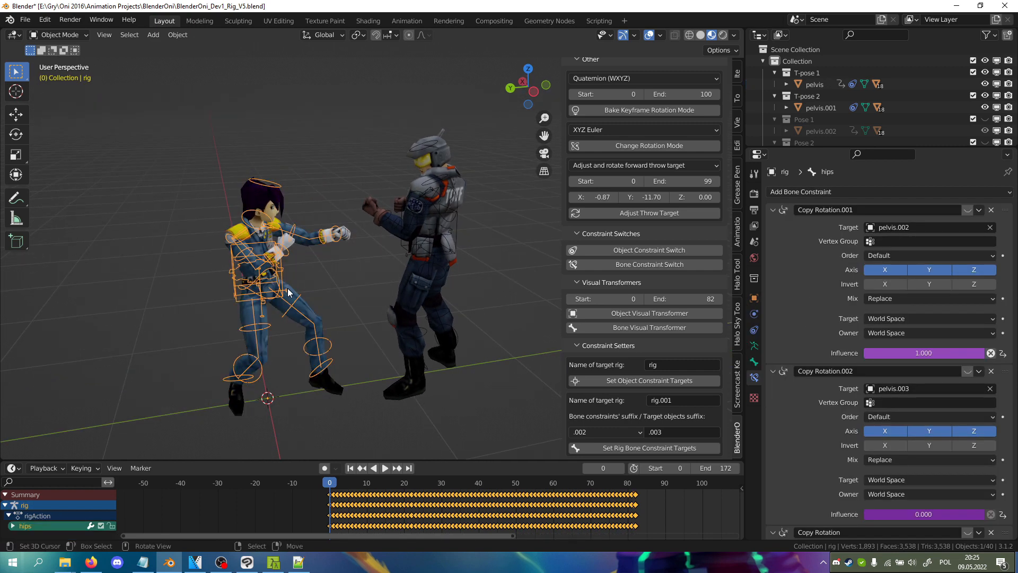
key("Delete")
left_click(439, 234)
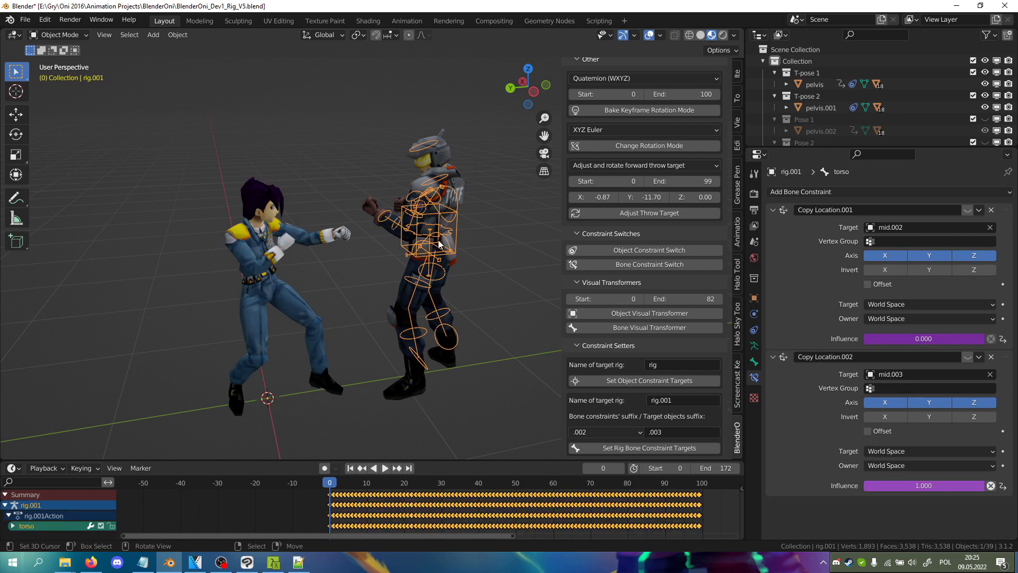
left_click(438, 240)
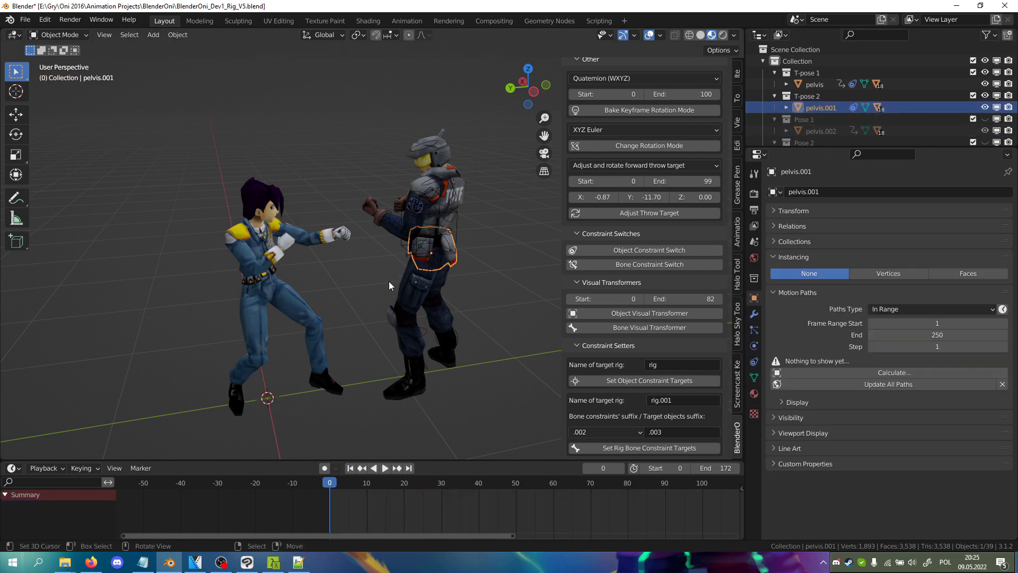
middle_click_drag(389, 281, 381, 262)
right_click(408, 241)
right_click(393, 240)
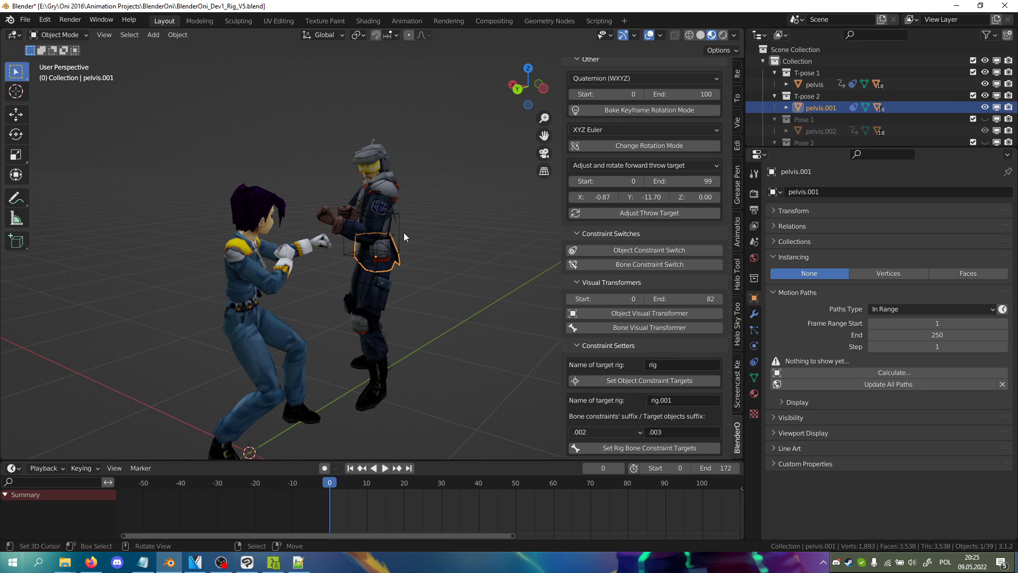
right_click(403, 234)
right_click(472, 247)
middle_click_drag(480, 246, 450, 246)
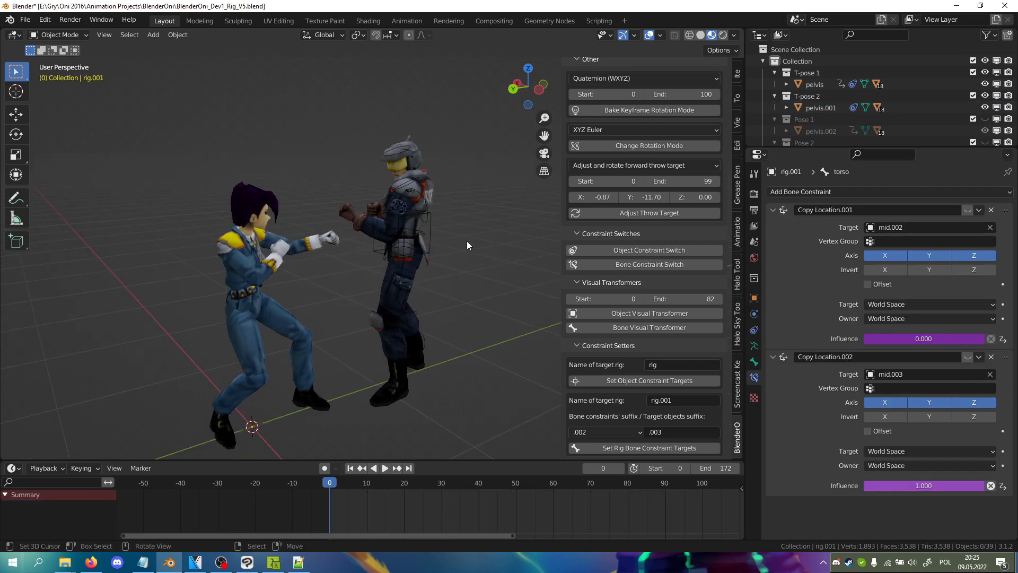
- Set the Visual Transformers end frame to 99 and delete rig.001, the armored character's armature
left_click(702, 297)
type("99")
key("Return")
left_click(431, 240)
left_click(421, 251)
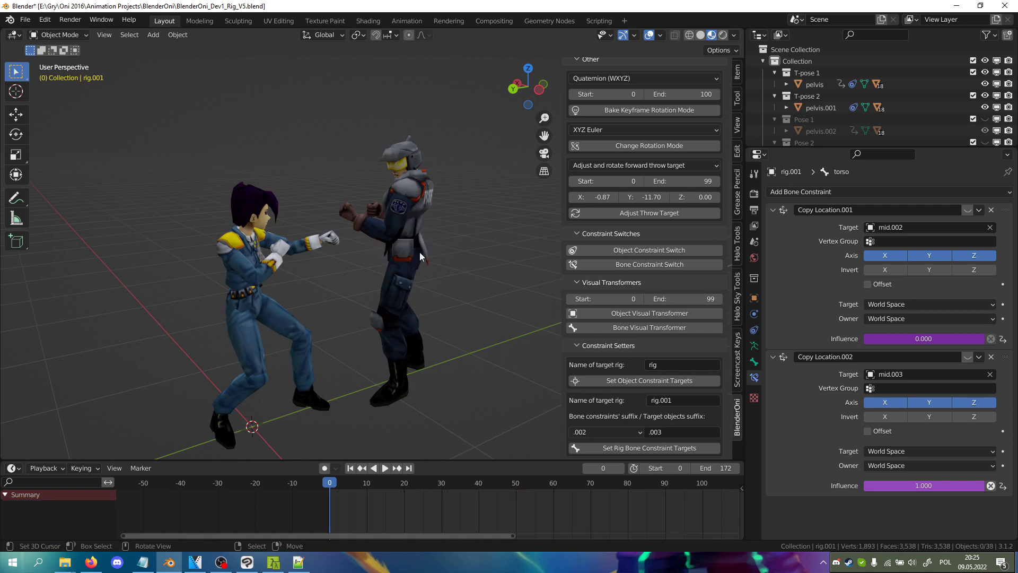
- Select pelvis.001 with its whole hierarchy and run Object Visual Transformer on it
right_click(823, 105)
left_click(807, 111)
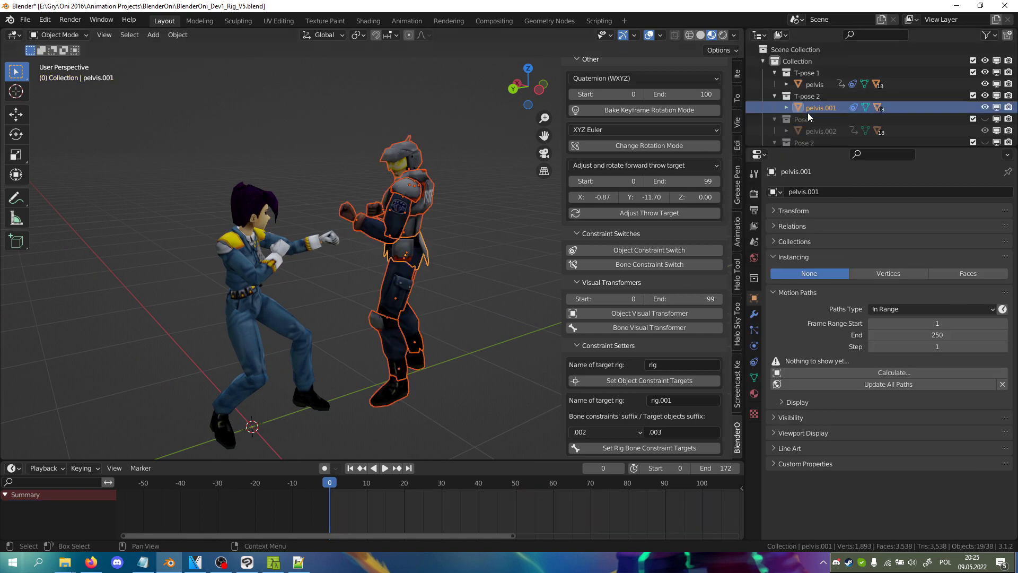
left_click(638, 314)
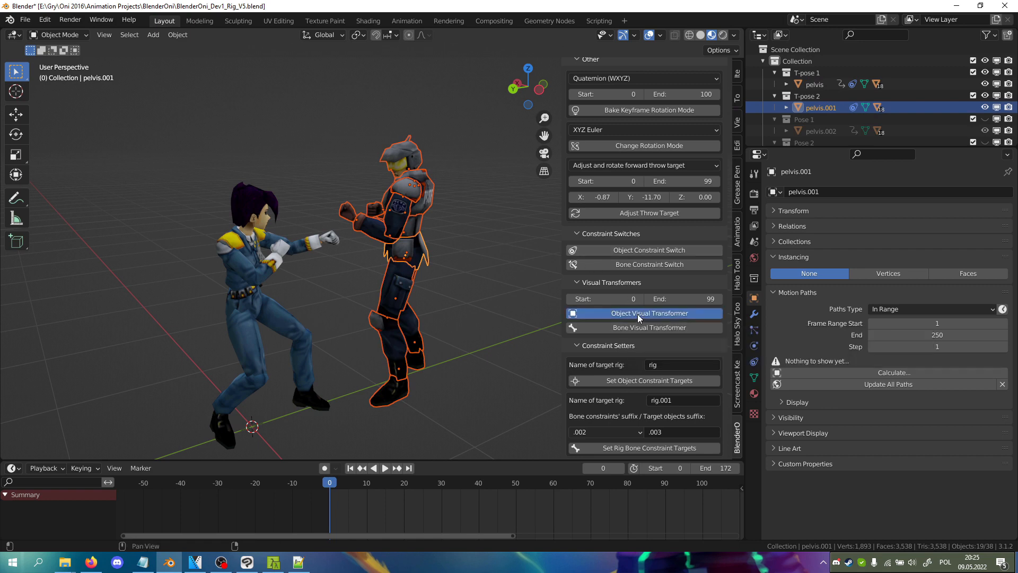
scroll(484, 265, "down", 2)
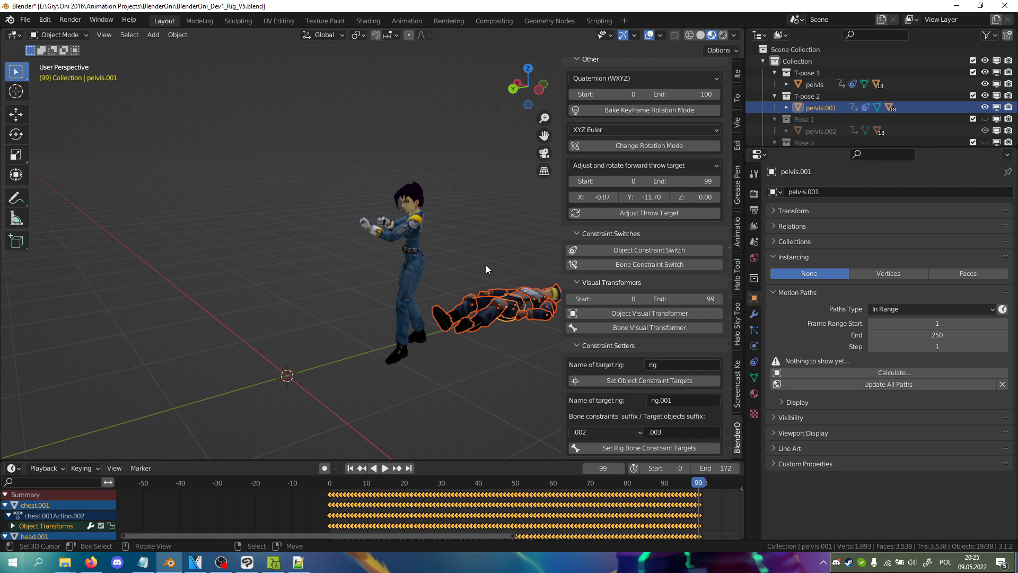
mouse_move(486, 265)
middle_mouse_down()
mouse_move(410, 269)
mouse_move(477, 262)
middle_mouse_up()
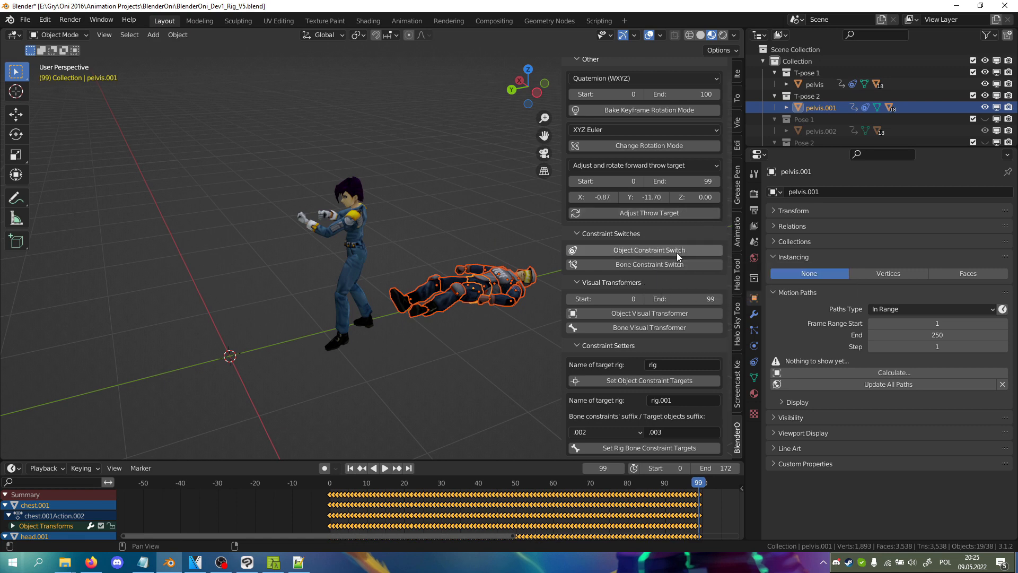
- Scrub through the throw animation to check the armored character's baked motion
left_click_drag(491, 498, 231, 499)
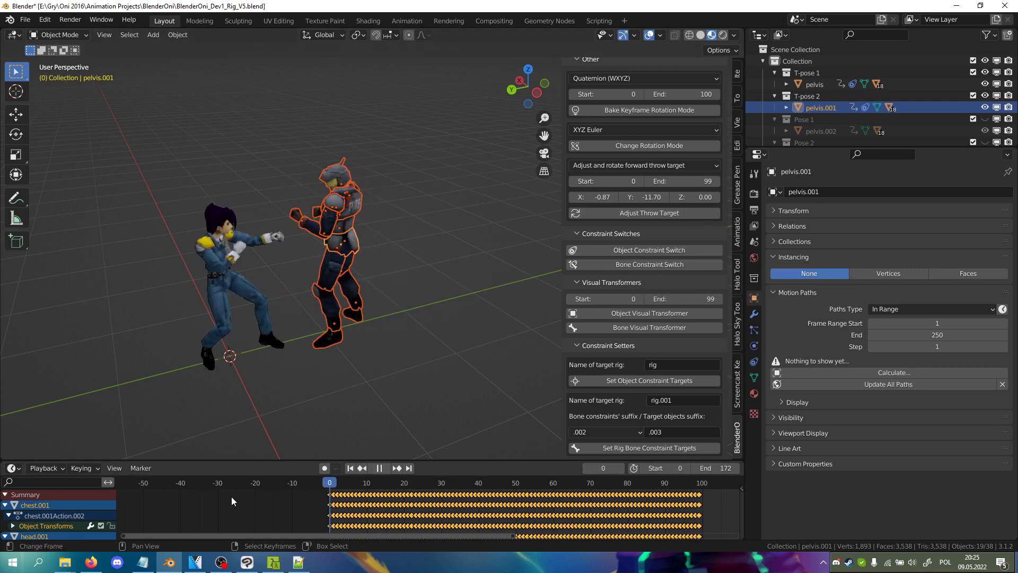
key("g")
right_click(366, 328)
middle_click_drag(366, 327, 344, 344)
scroll(403, 311, "up", 2)
key("space")
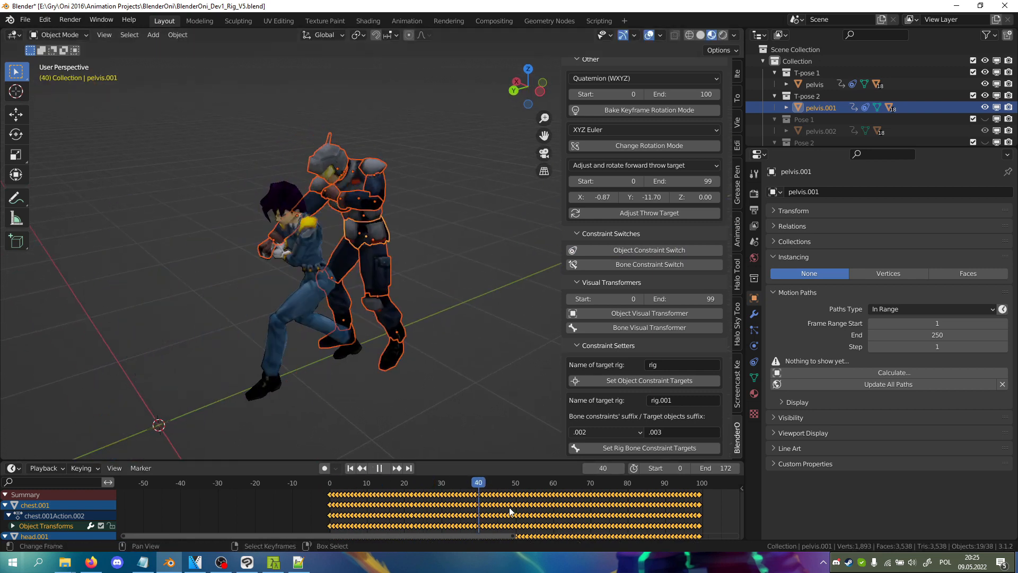
key("Escape")
- Select all body parts of the blue-uniformed character and test moving them
middle_click_drag(270, 314, 218, 310)
middle_click_drag(275, 297, 387, 282, "shift")
left_click_drag(243, 128, 416, 381)
middle_click_drag(416, 381, 444, 332)
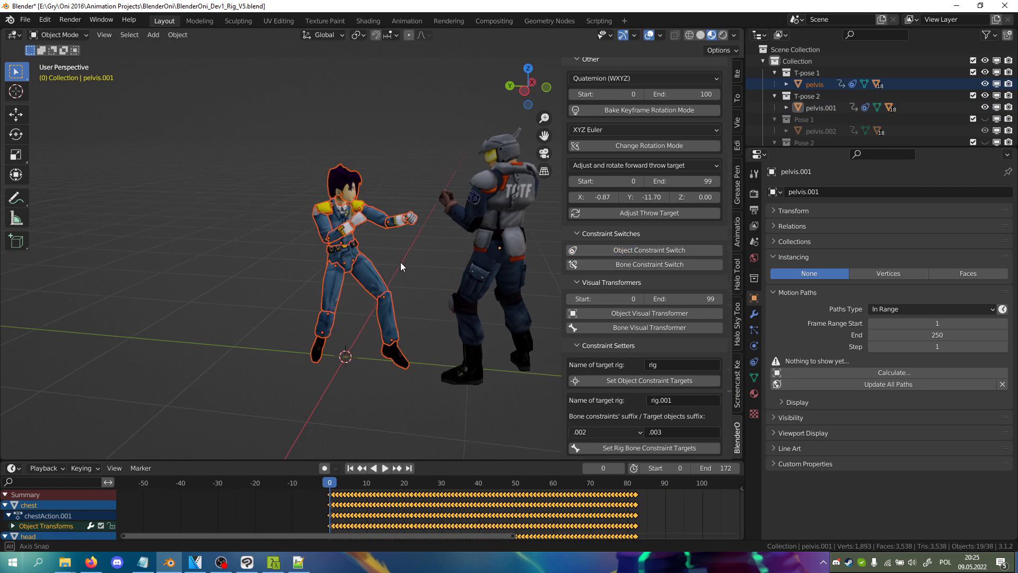
middle_click_drag(430, 261, 396, 254)
key("g")
left_click(337, 268)
middle_click_drag(338, 268, 329, 302)
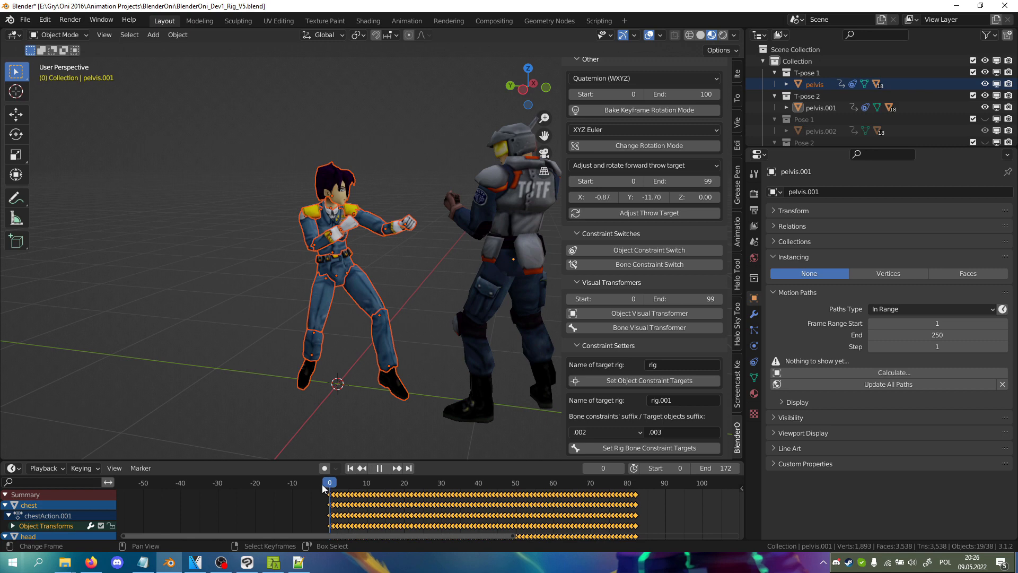
- Play the throw animation of both characters, stop it and return to frame 0
scroll(290, 301, "down", 2)
middle_click_drag(291, 300, 392, 321)
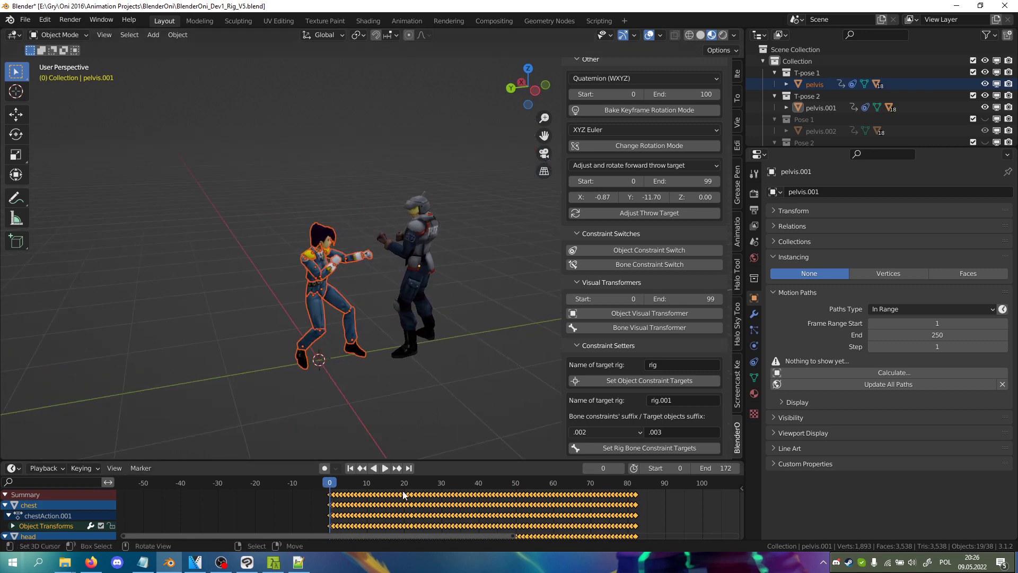
left_click(386, 469)
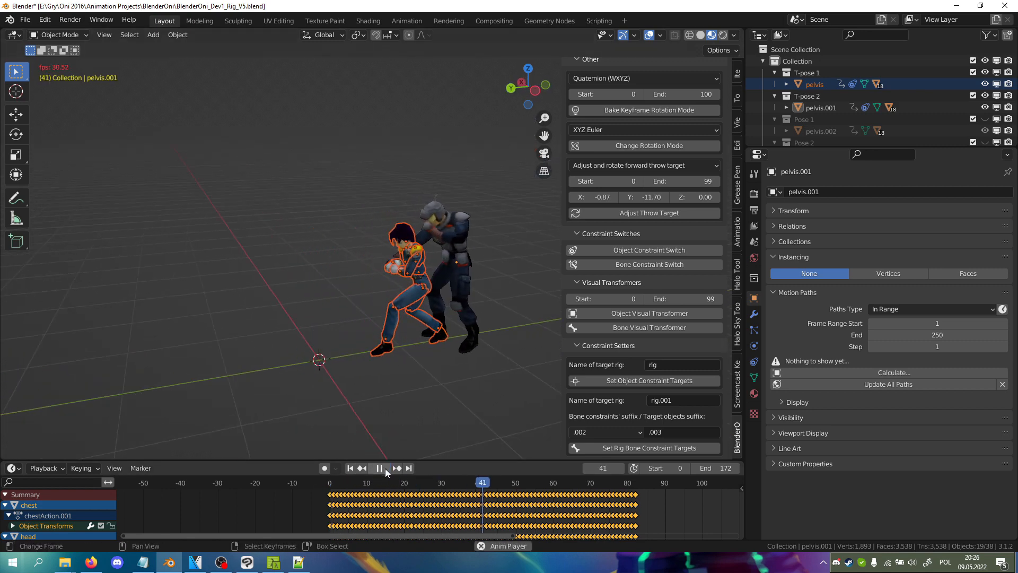
left_click(384, 469)
middle_click_drag(317, 313, 364, 317)
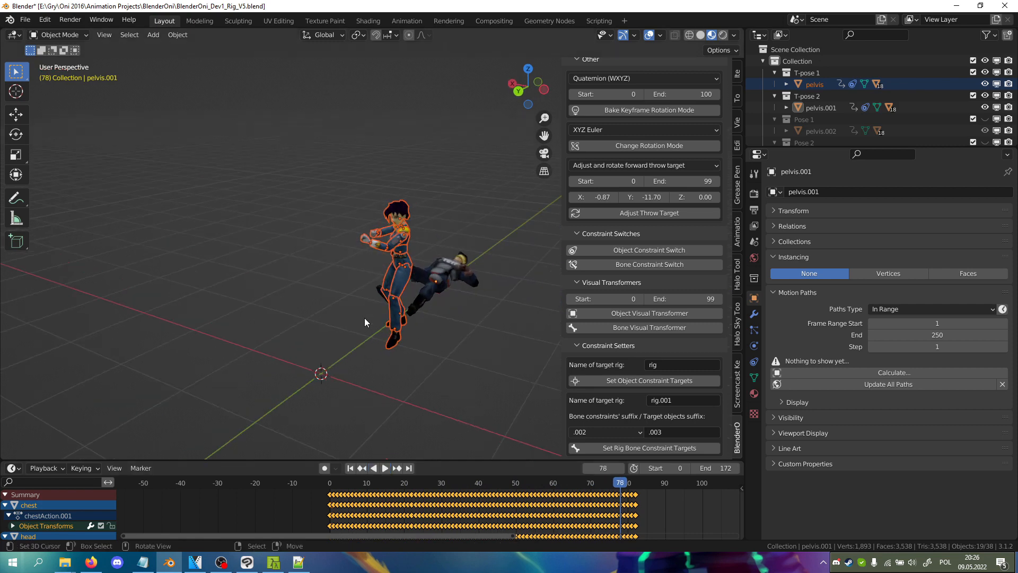
key("shift+Left")
middle_click_drag(431, 306, 334, 246)
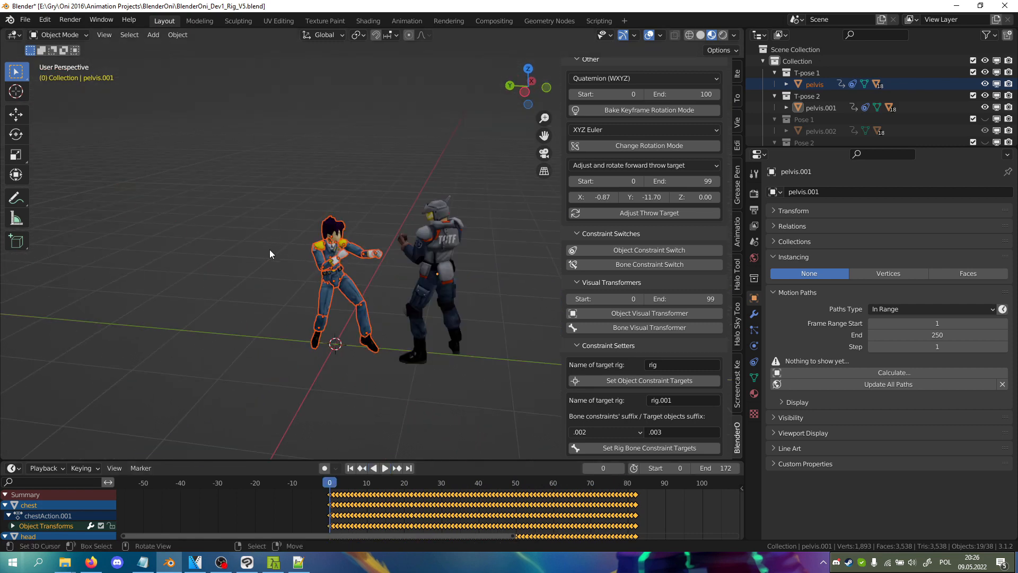
middle_click_drag(269, 248, 405, 225)
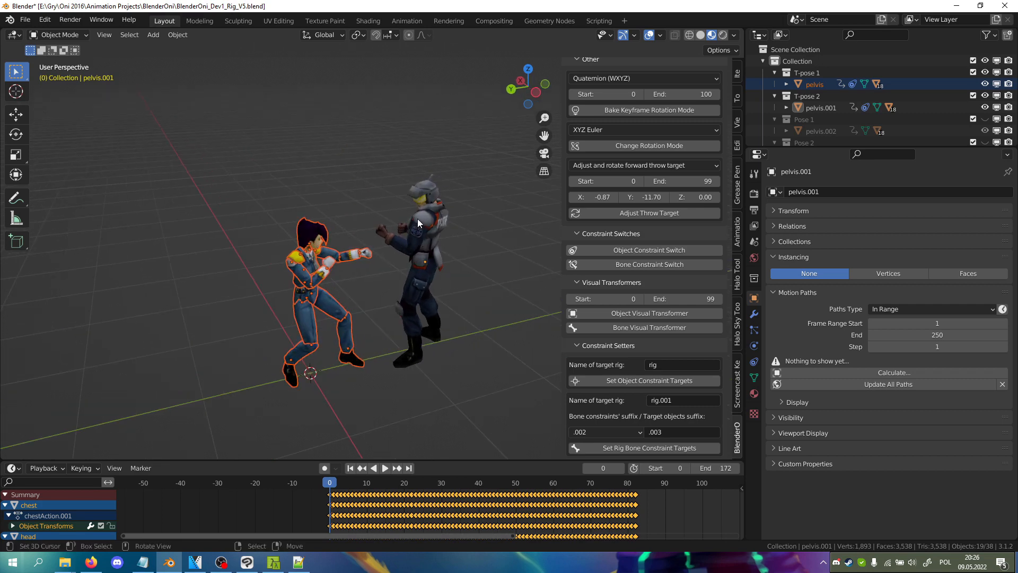
- Run Adjust Throw Target on pelvis.001 with the adjust and rotate forward option over frames 0 to 99, and return to frame 0
mouse_move(425, 259)
middle_mouse_down()
mouse_move(419, 332)
mouse_move(447, 286)
mouse_move(424, 299)
mouse_move(414, 272)
middle_mouse_up()
left_click(408, 255)
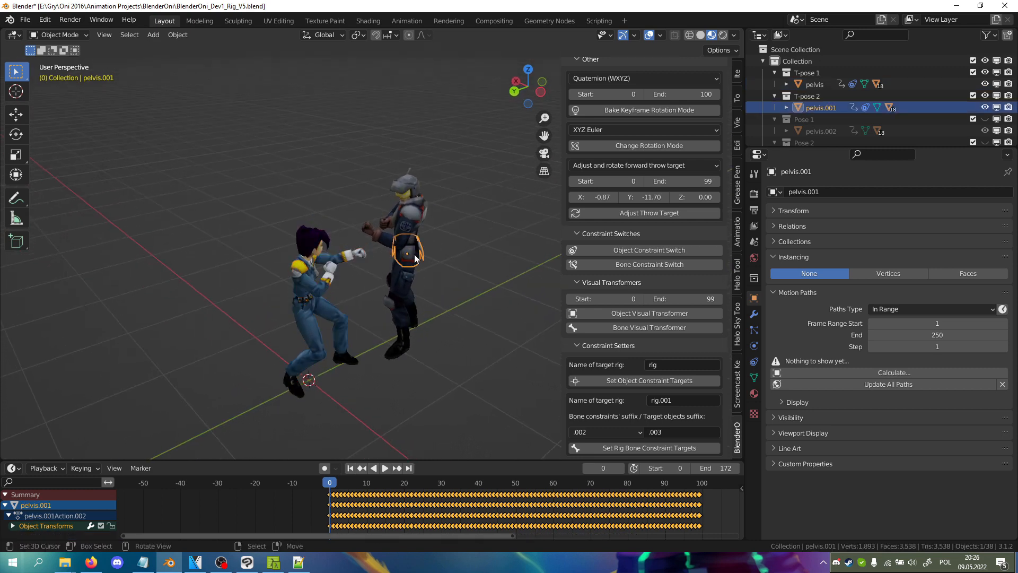
middle_click_drag(429, 256, 440, 254)
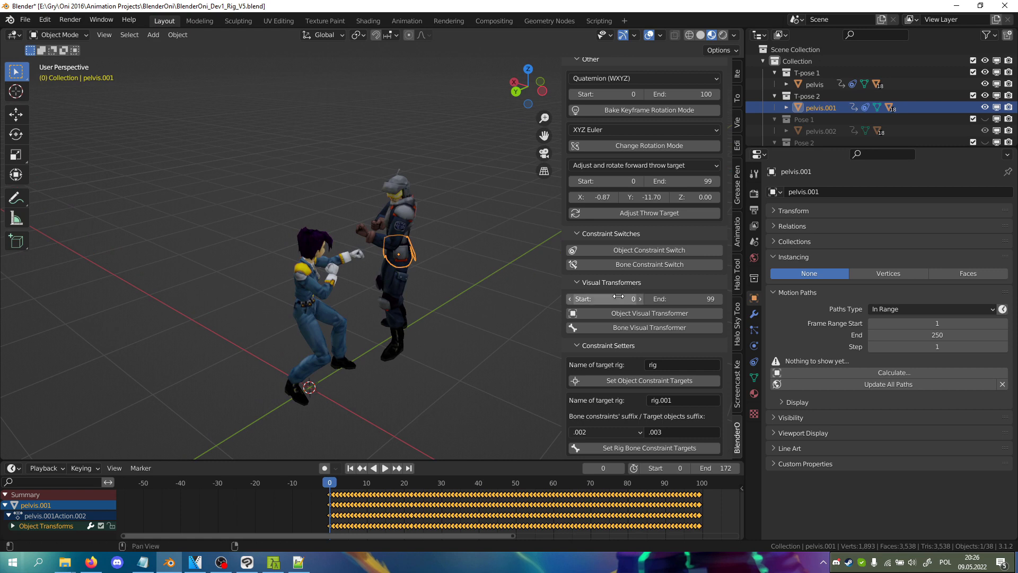
left_click(641, 212)
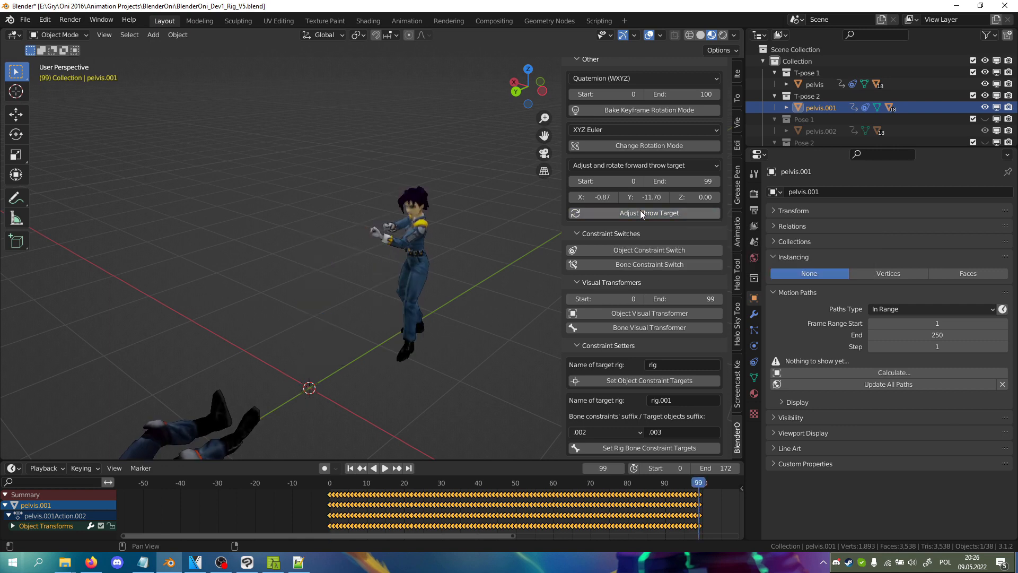
middle_click_drag(356, 272, 322, 321)
left_click_drag(360, 511, 276, 501)
middle_click_drag(416, 298, 380, 277)
scroll(381, 277, "up", 2)
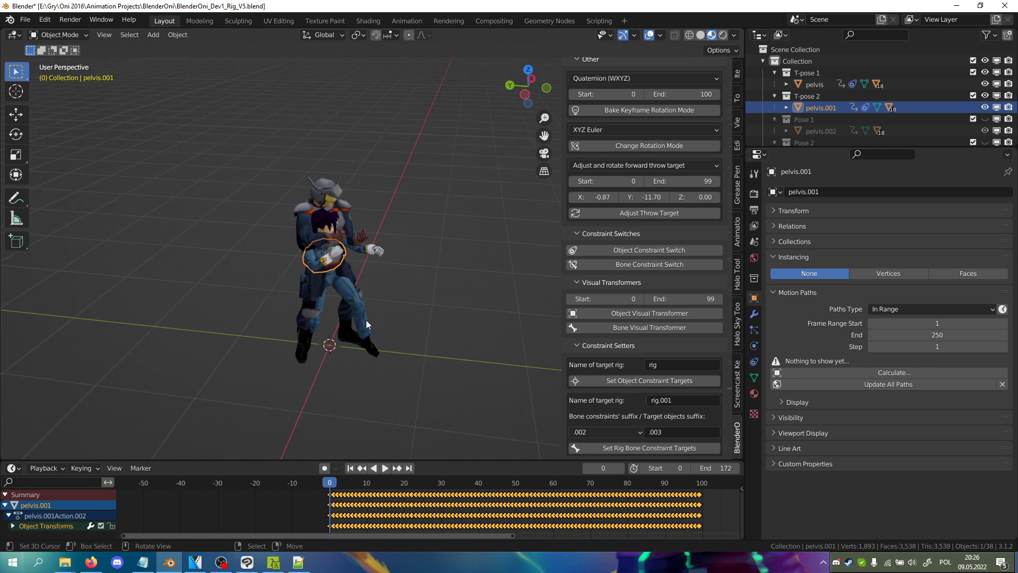
- Play the adjusted throw animation of both characters and scrub its final frames
middle_click_drag(371, 314, 270, 325)
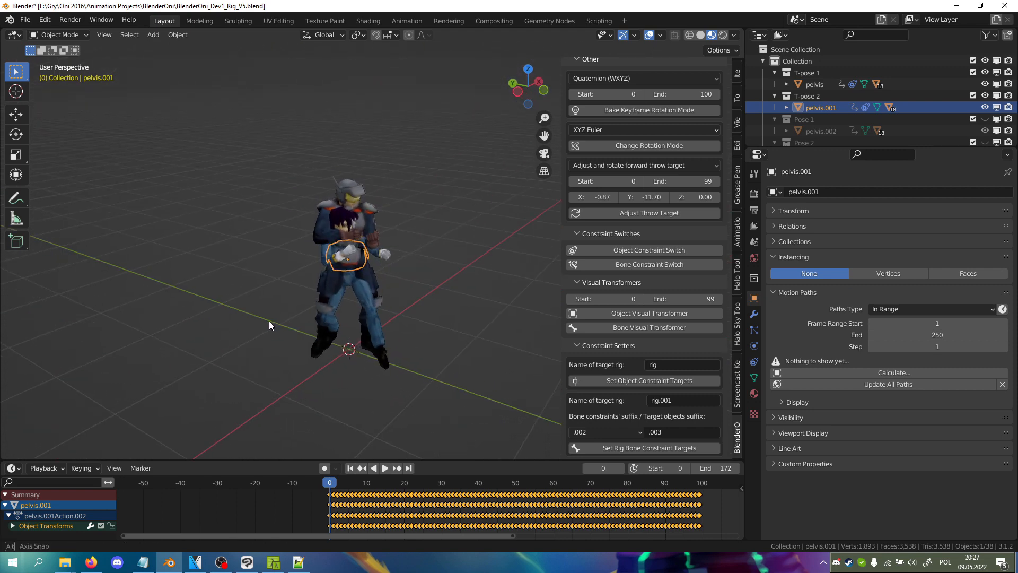
key("space")
left_click_drag(671, 515, 701, 516)
key("space")
middle_click_drag(179, 247, 199, 276)
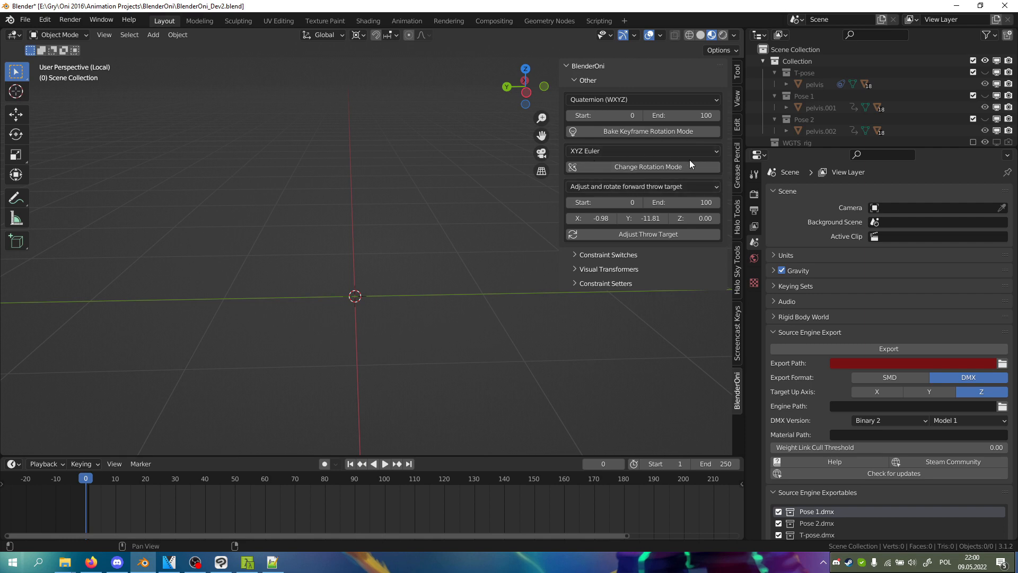
- Import the Collada file TRAMKONCOMcomb_p.dae from the Rotation Order example folder
left_click(25, 19)
mouse_move(69, 175)
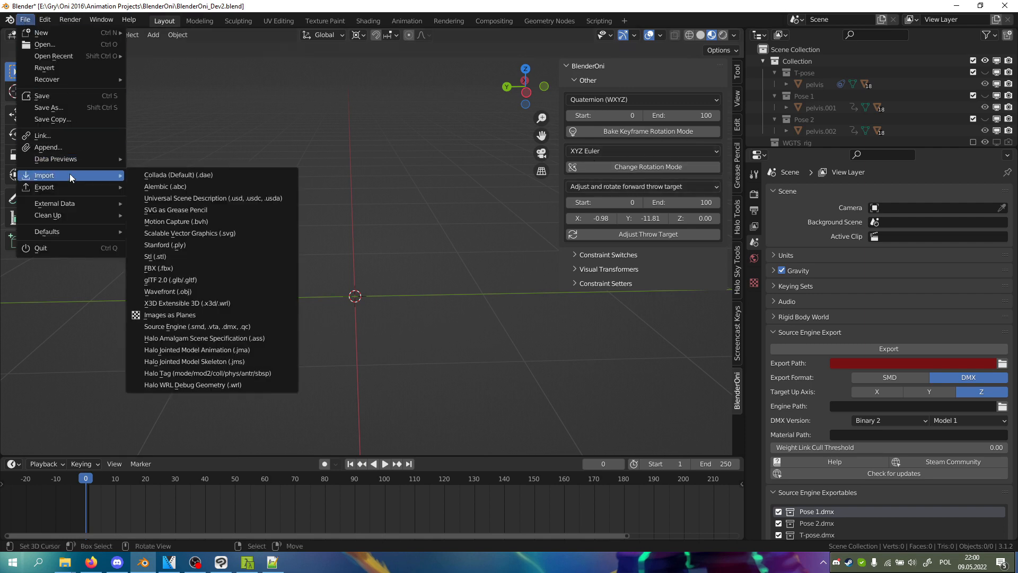
left_click(152, 174)
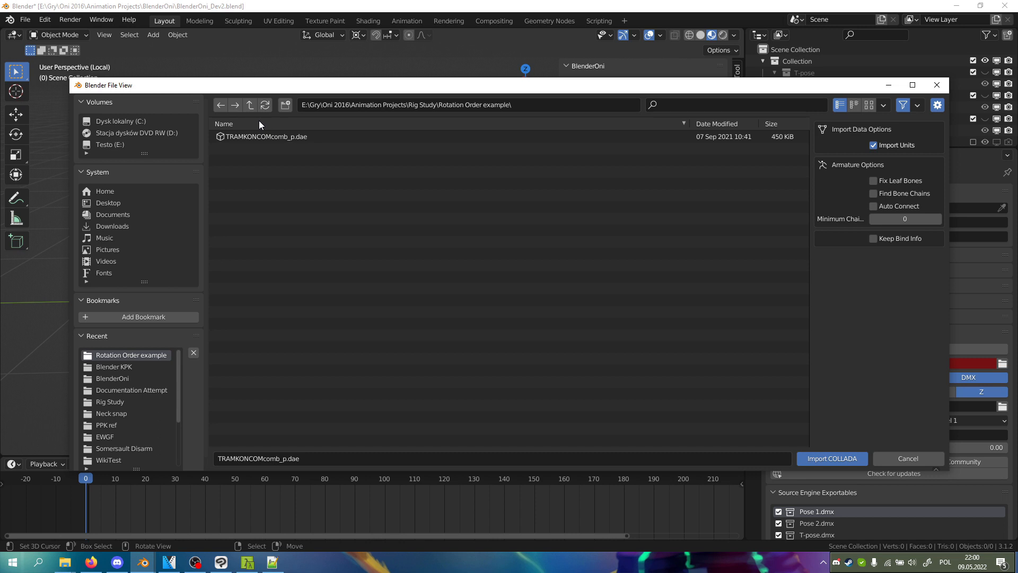
double_click(231, 133)
middle_click_drag(299, 210, 374, 187)
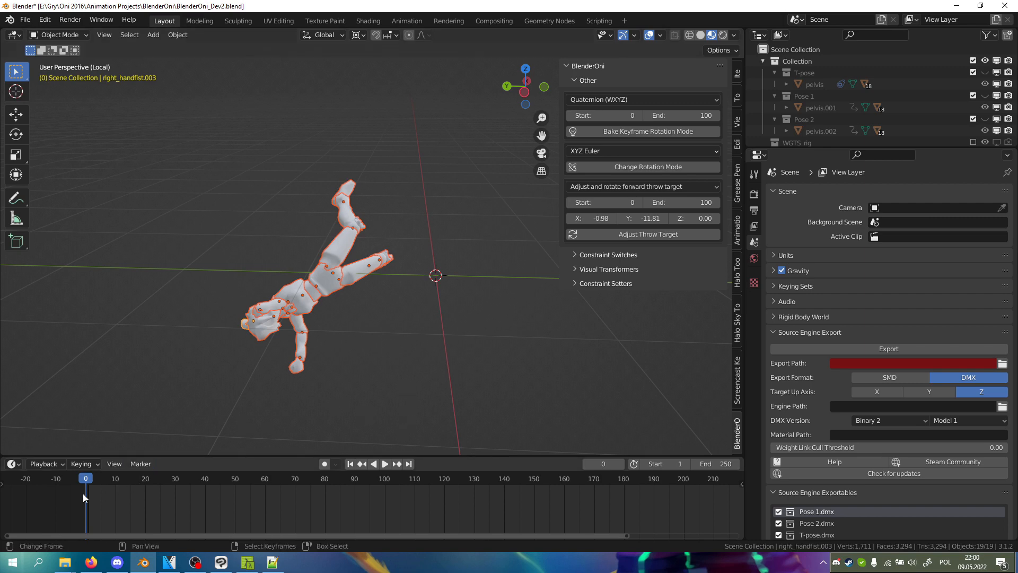
- Start and stop playback of the imported character and inspect the transform values of right_handfist.003
key("space")
key("Escape")
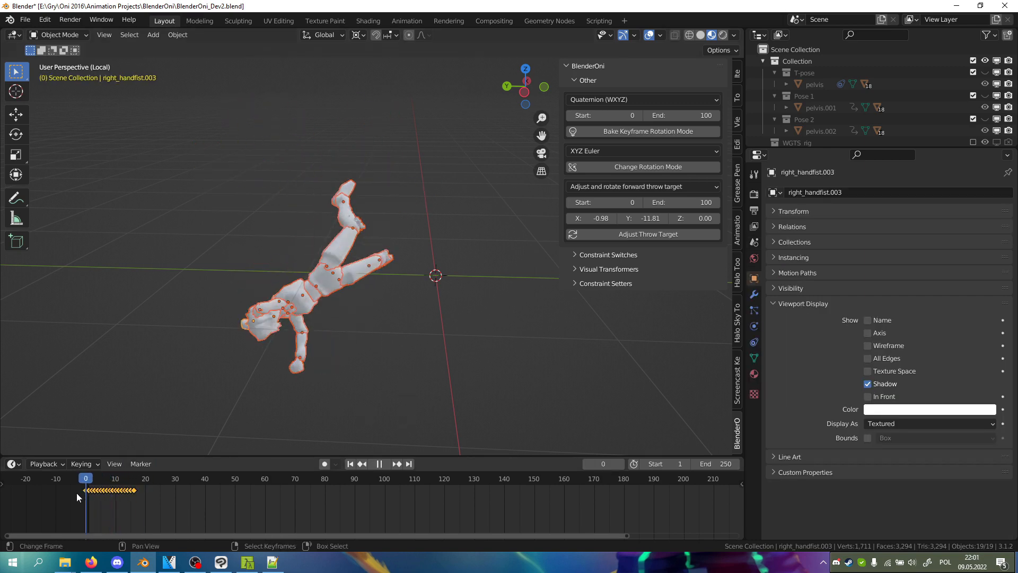
middle_click_drag(205, 263, 266, 198)
left_click(737, 74)
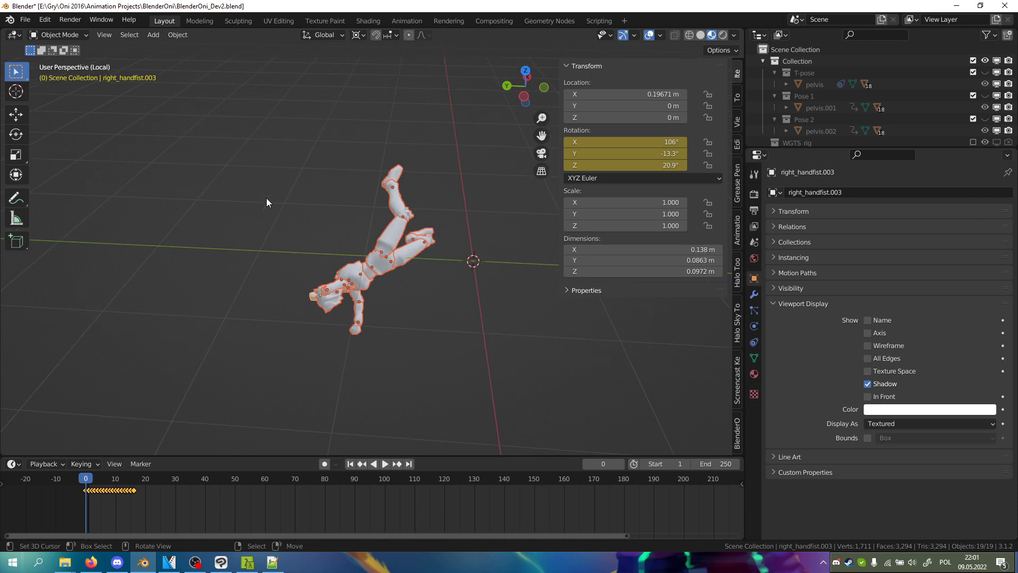
- Switch to Notepad++ and write the rotation order notes "Oni XYZ X Y Z" and "Blender XYZ Z Y X" on separate lines
left_click(272, 562)
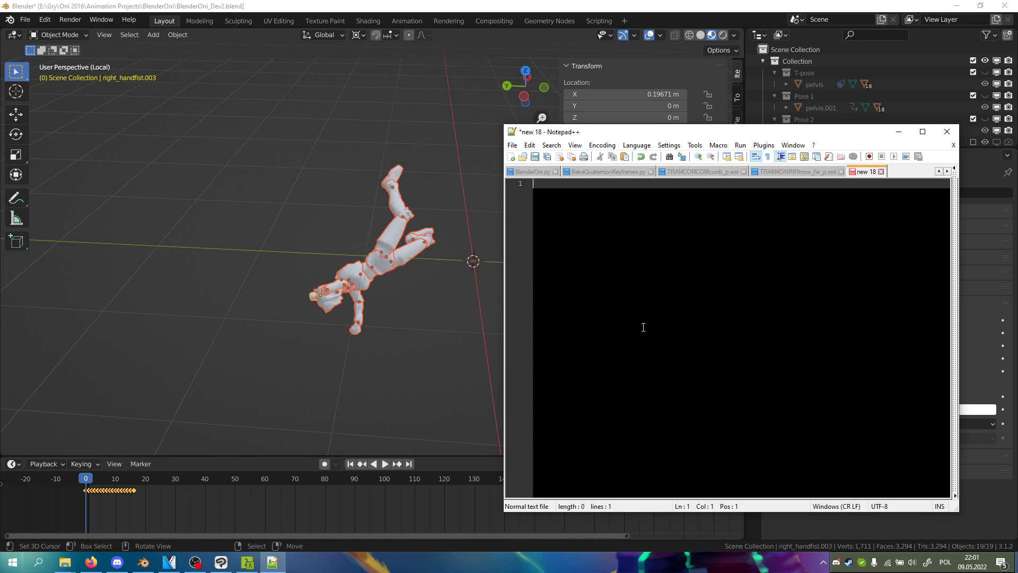
type("XYZ X Y Z")
key("Home")
type("Oni")
key("End")
key("Return")
type("Blend")
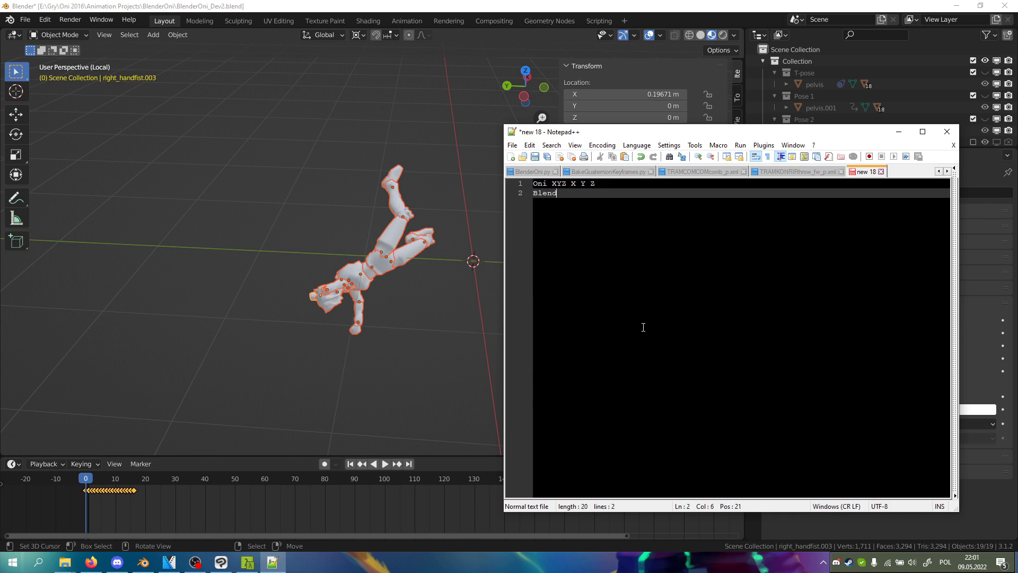
type("er XYZ")
type("Z Y X")
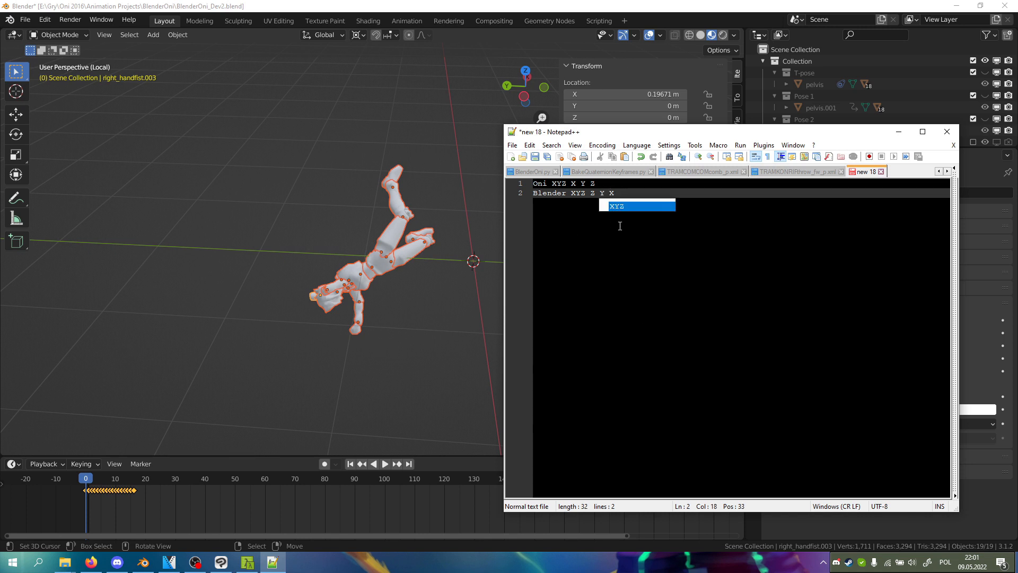
key("Escape")
- Switch back to Blender and change the rotation mode of all imported body parts to ZYX Euler
key("alt+Tab")
middle_click_drag(362, 215, 369, 316)
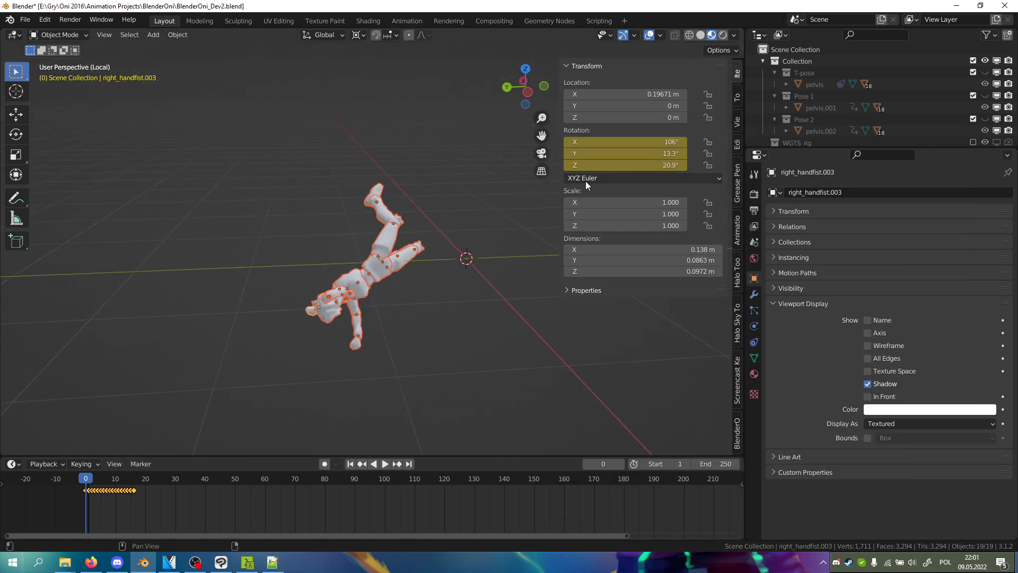
middle_click_drag(445, 319, 438, 301)
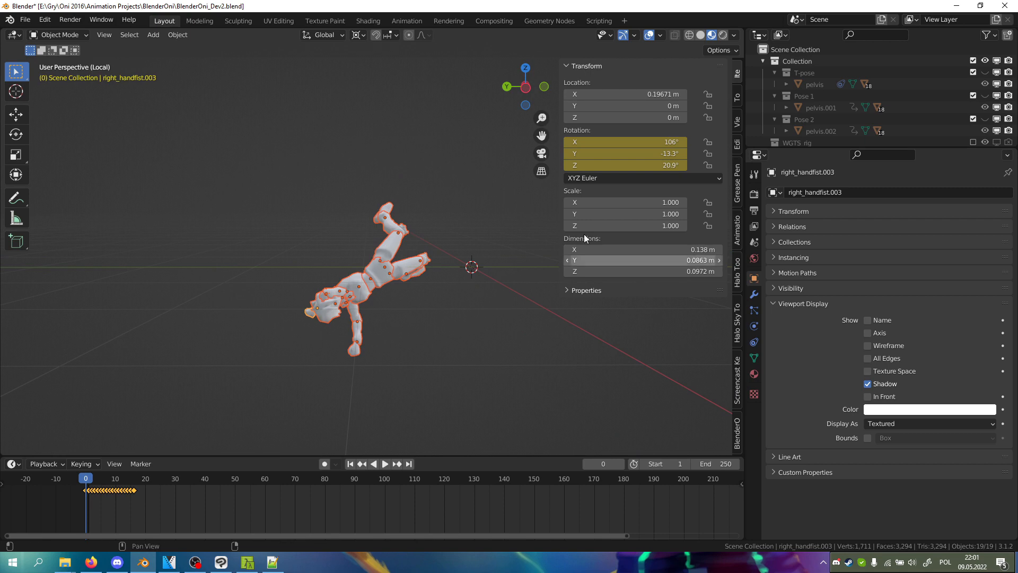
left_click(739, 430)
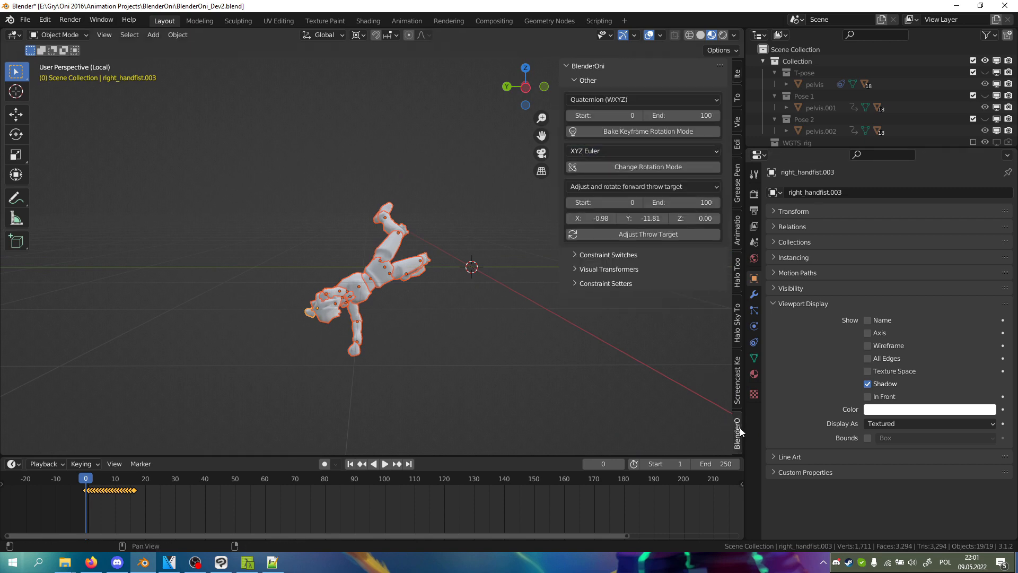
left_click(631, 154)
left_click(603, 253)
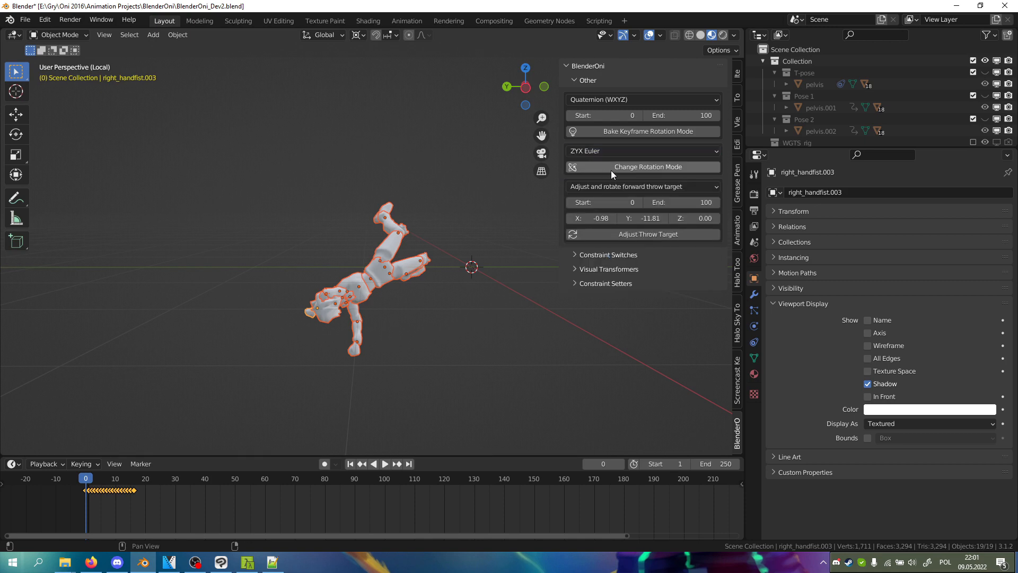
left_click(611, 170)
- Rotate the imported character's pelvis.003 by 90° about the global X axis
middle_click_drag(462, 171, 364, 297)
left_click(351, 303)
middle_click_drag(430, 319, 504, 321)
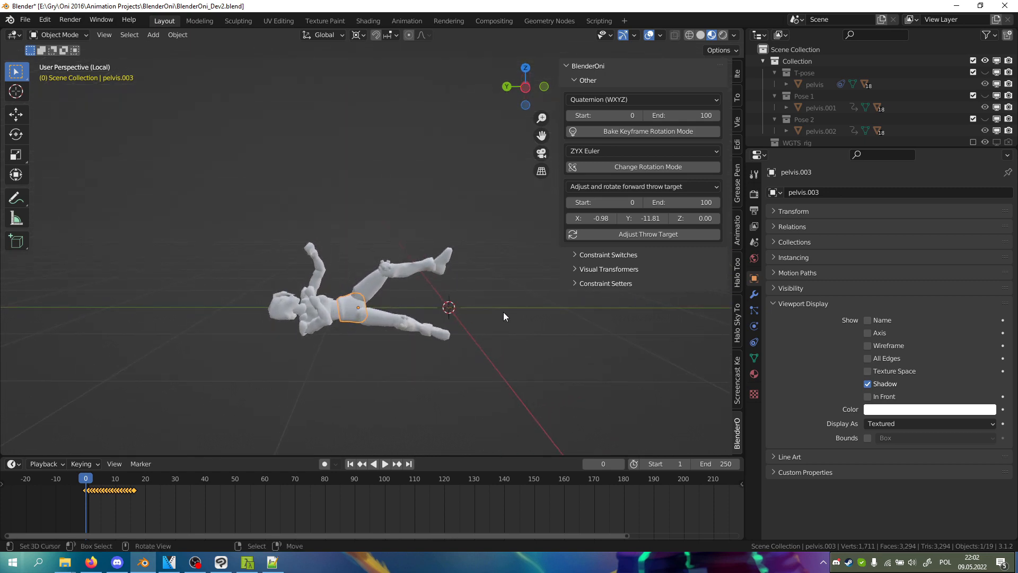
key("r")
key("x")
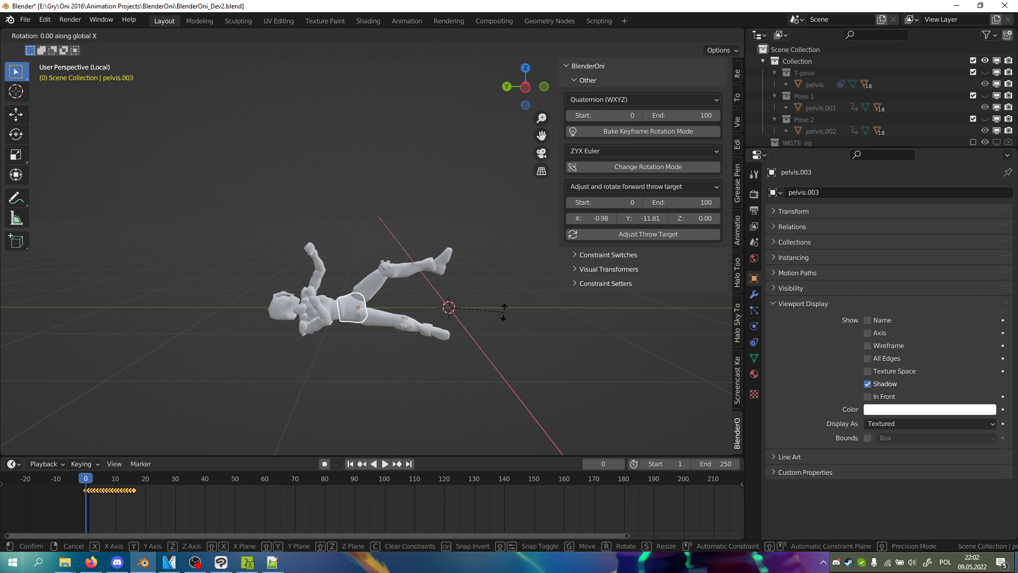
type("90")
key("Return")
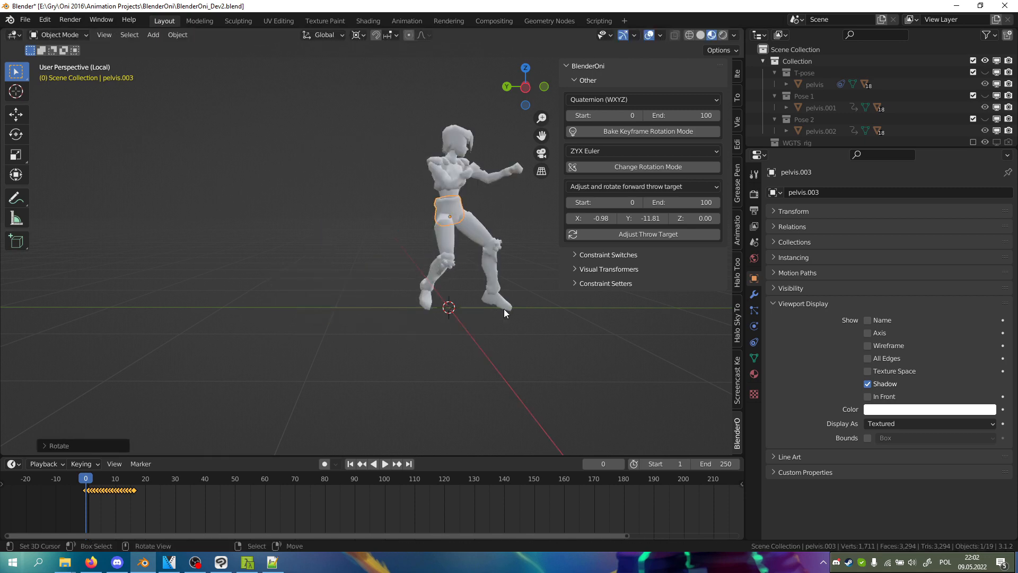
middle_click_drag(381, 215, 361, 240)
middle_click_drag(223, 374, 272, 355)
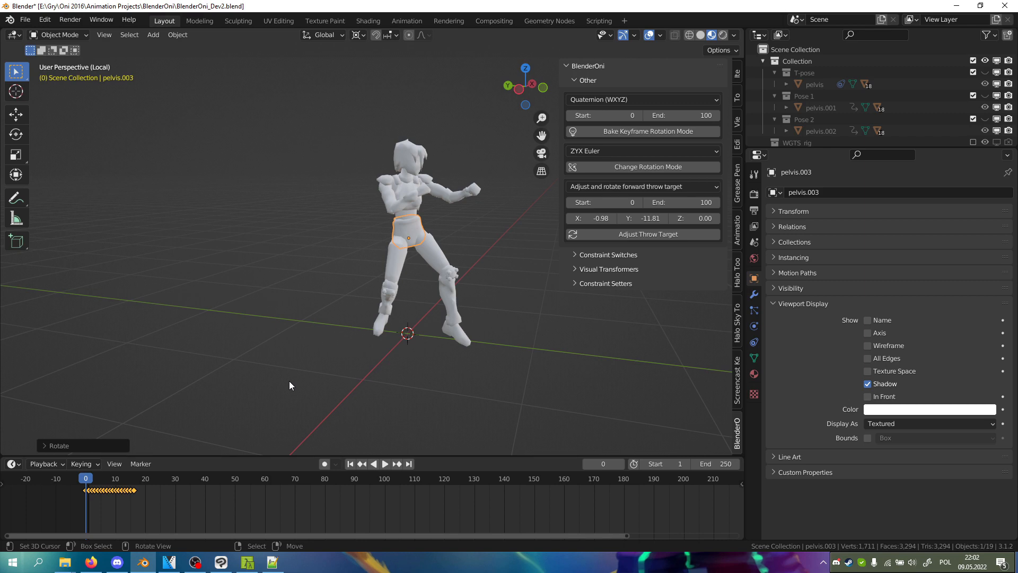
- Switch to Notepad++ and add the line "XYZ -> Quaternions -> ZYX (XYZ)" below the rotation order notes, separated by a blank line
left_click(272, 562)
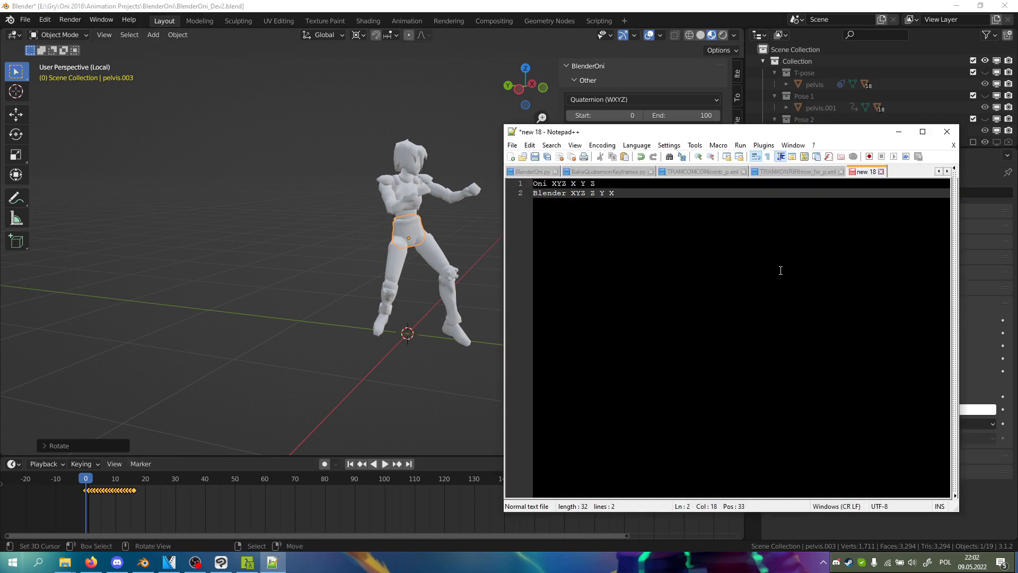
key("Return")
key("Return")
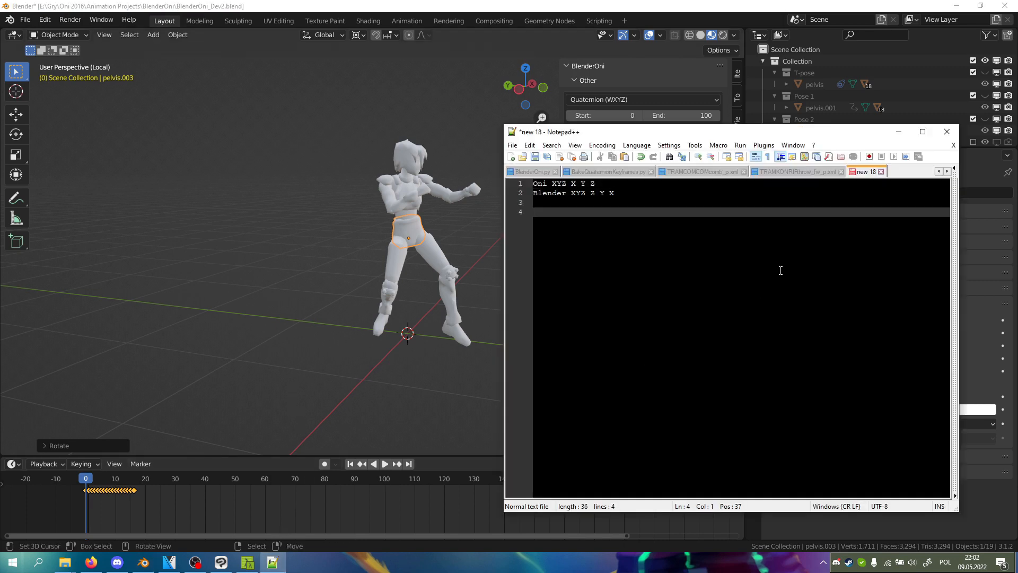
type("XYZ")
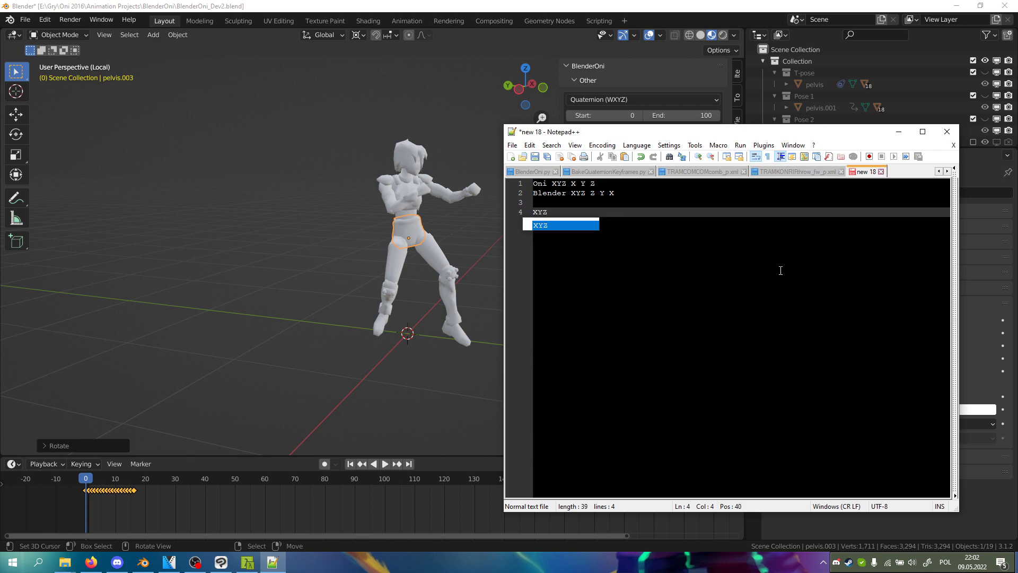
type(" -> Quaternions")
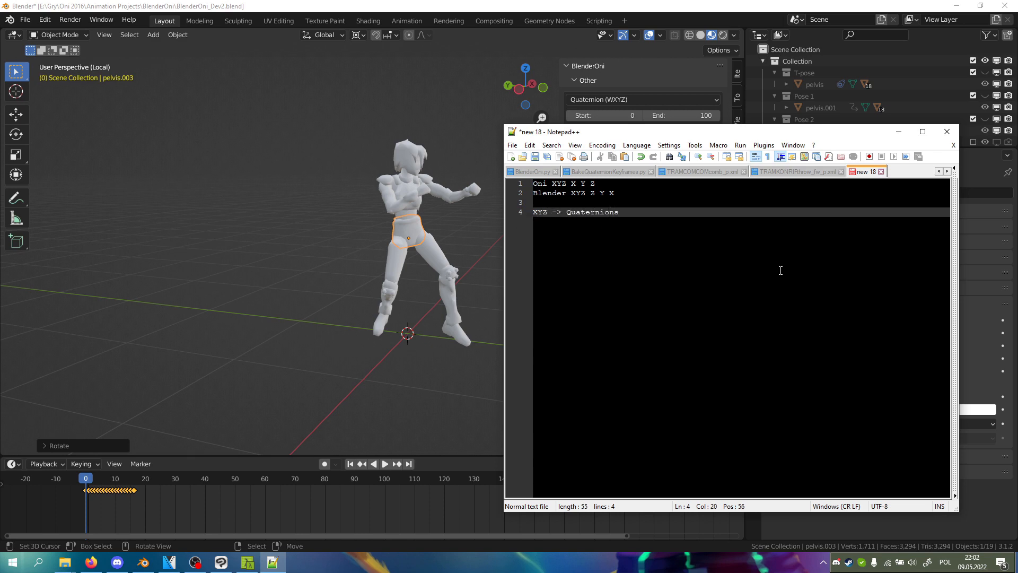
type(" -> ZYX (XYZ)")
key("Return")
key("Return")
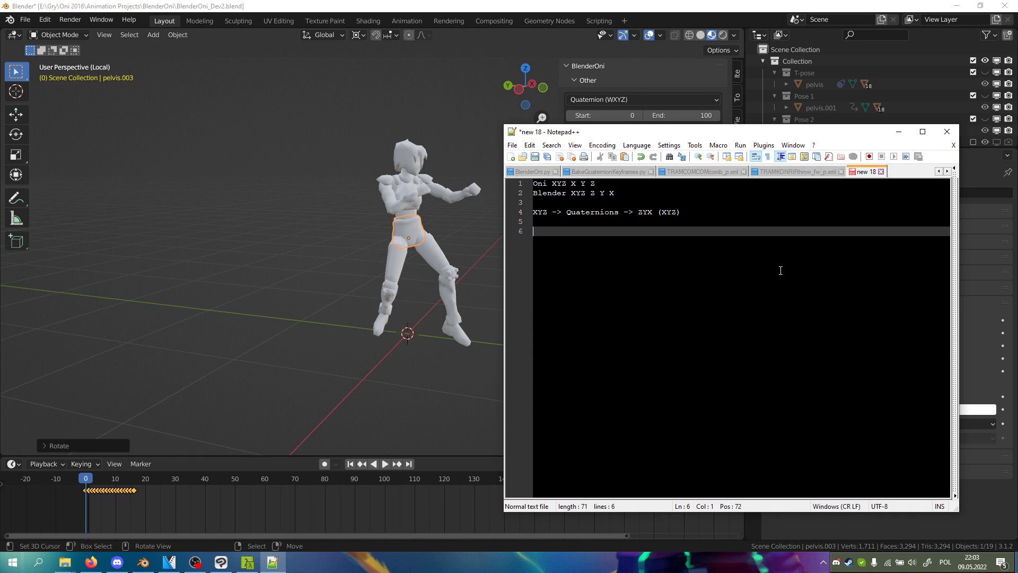
- Add the reverse conversion line "ZYX (XYZ) -> Quaternions -> XYZ" to the notes
type("ZYX ")
type("(")
type("XYZ")
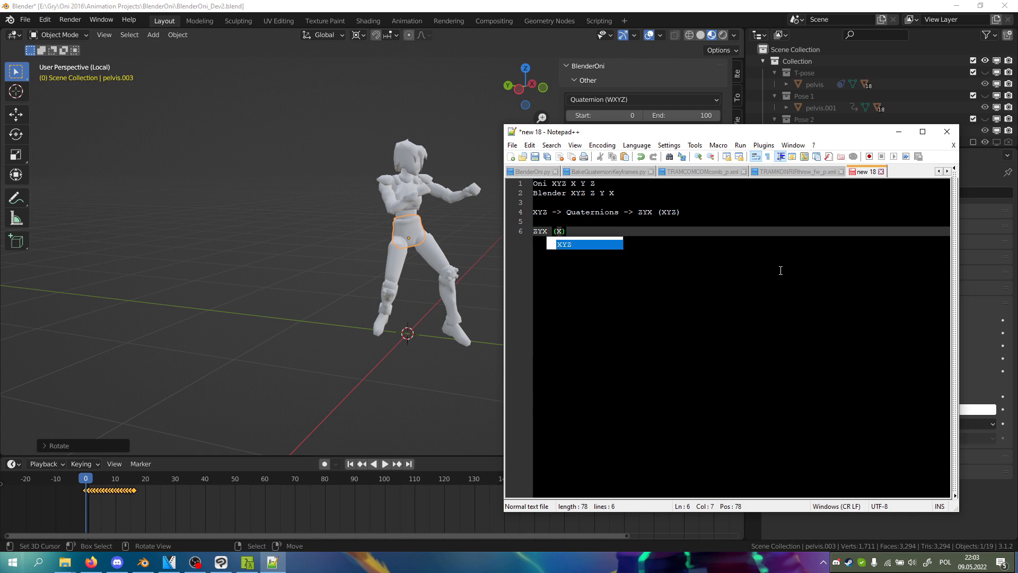
type(") ")
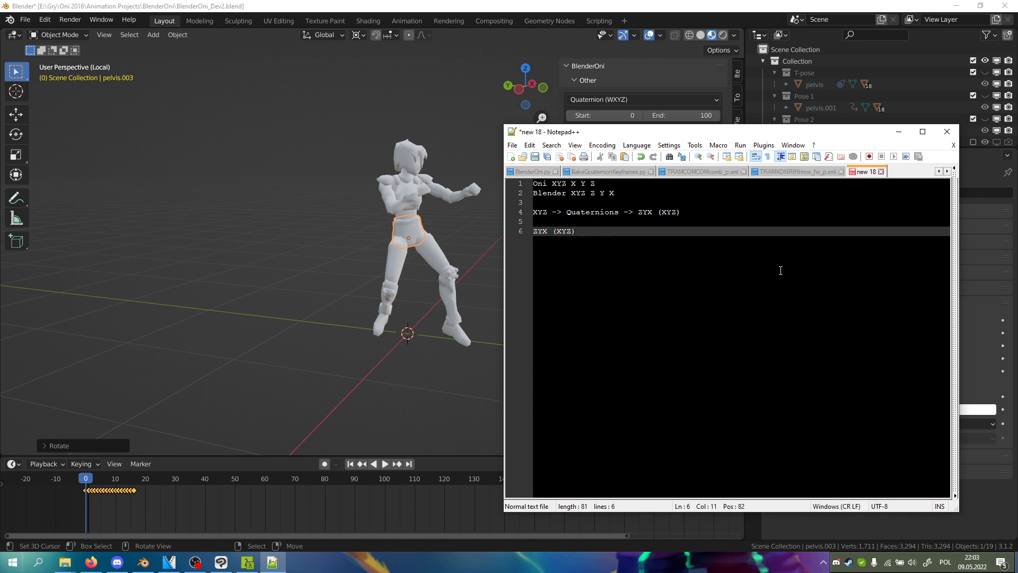
type("-> Quaternions -> XYZ")
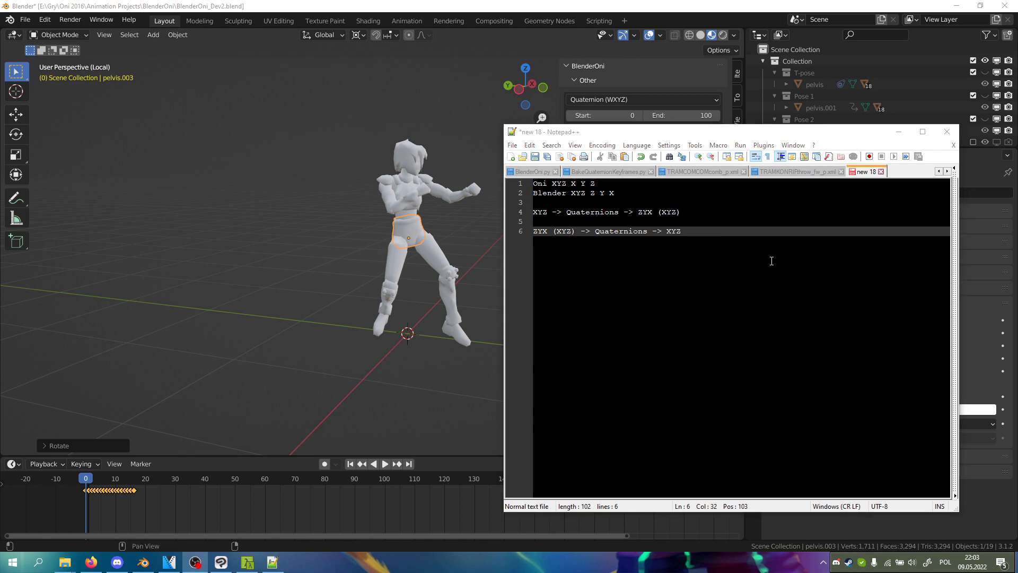
left_click(772, 261)
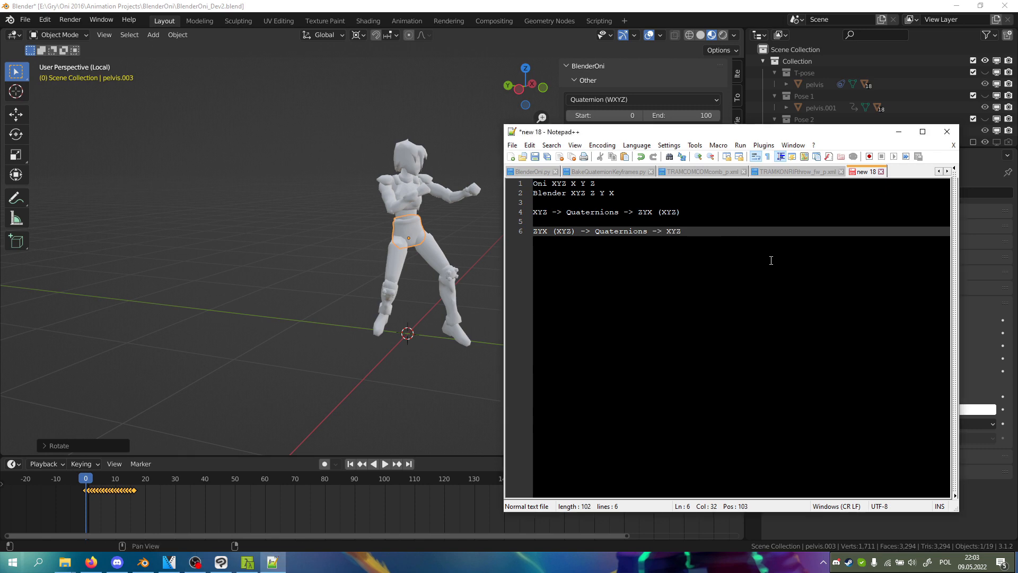
type("-blender")
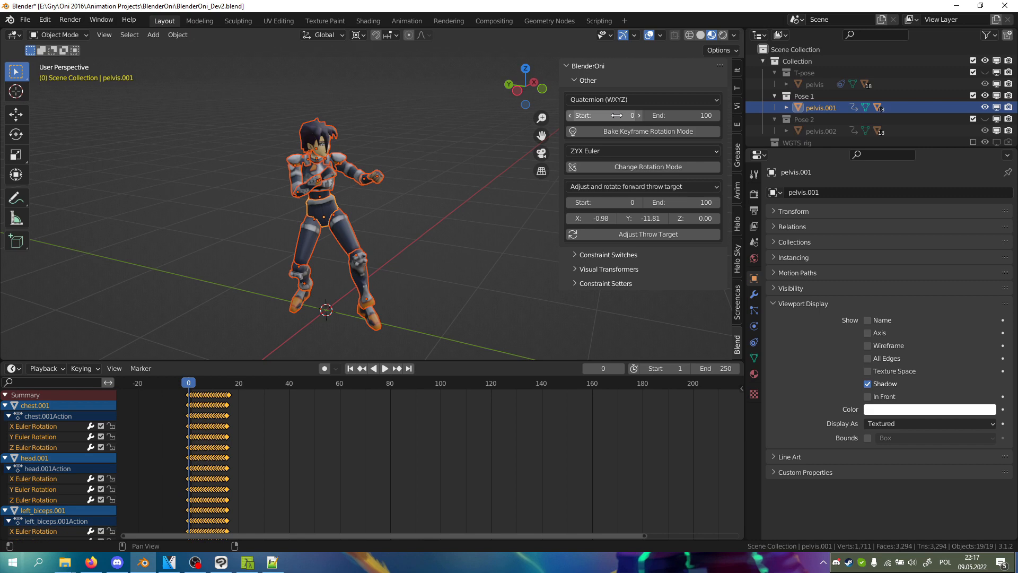
- Bake the Pose 1 character's keyframes to Quaternion (WXYZ) over frames 0 to 16 and expand the chest's object transform channels
key("space")
key("space")
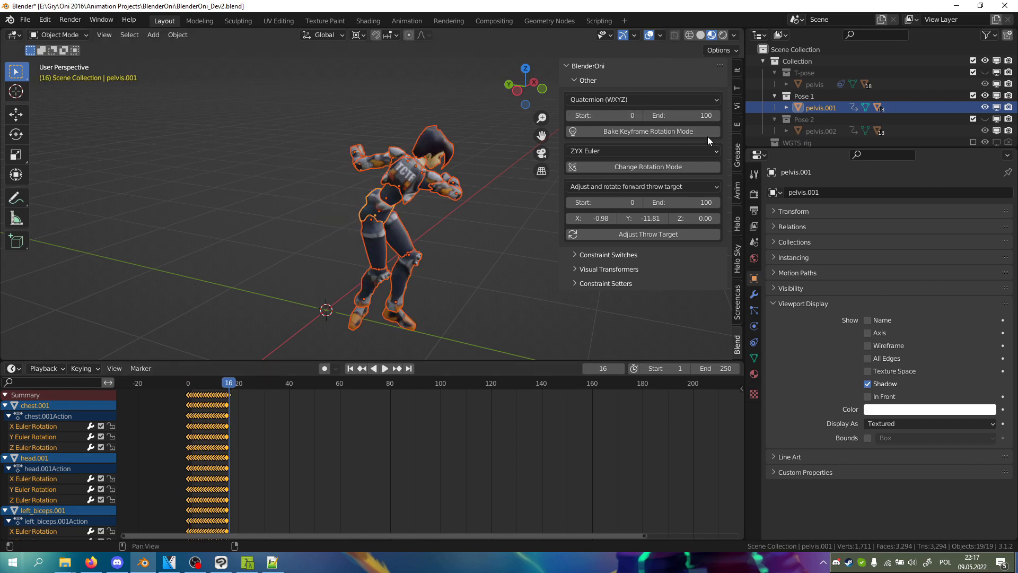
left_click(679, 115)
type("16")
key("Return")
left_click(652, 132)
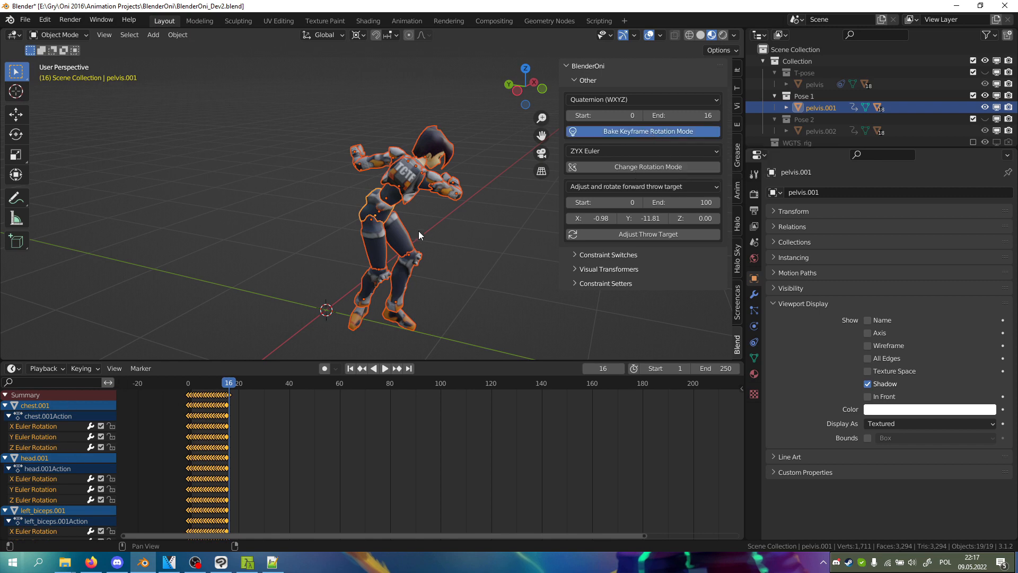
left_click(13, 427)
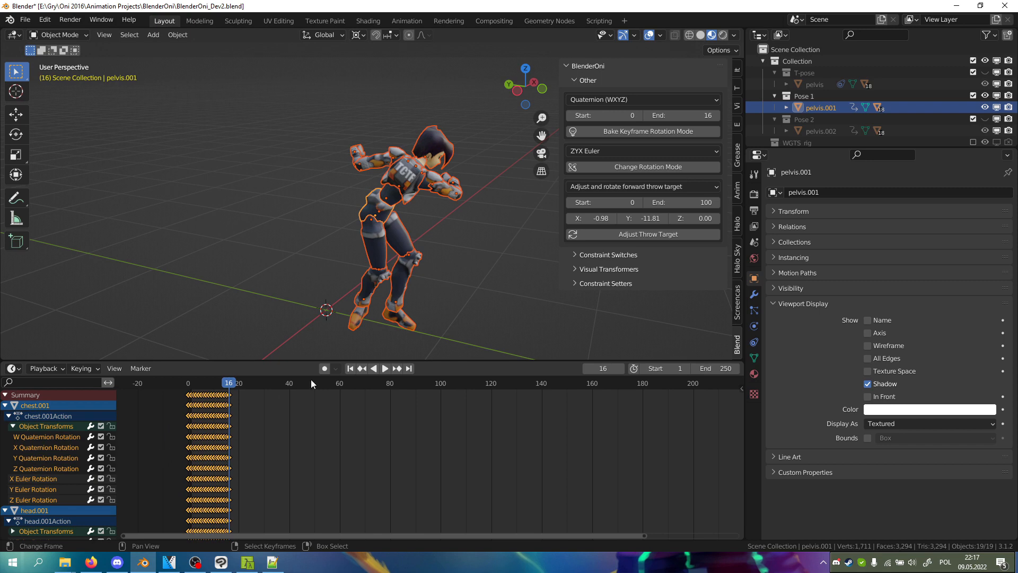
- Change the rotation mode of the Pose 1 body parts to Quaternion (WXYZ)
left_click(651, 152)
left_click(651, 151)
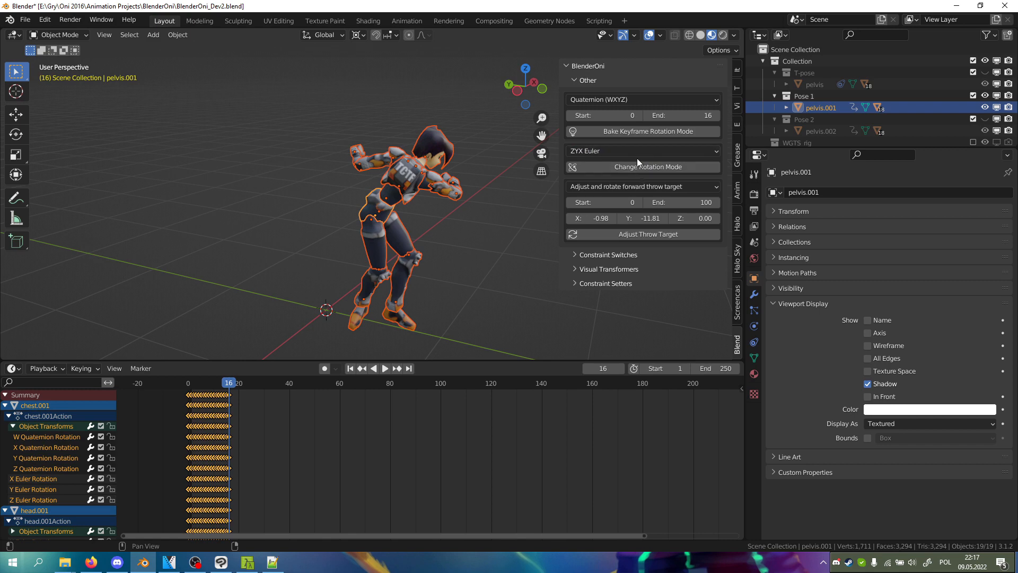
left_click(636, 151)
left_click(629, 163)
left_click(625, 166)
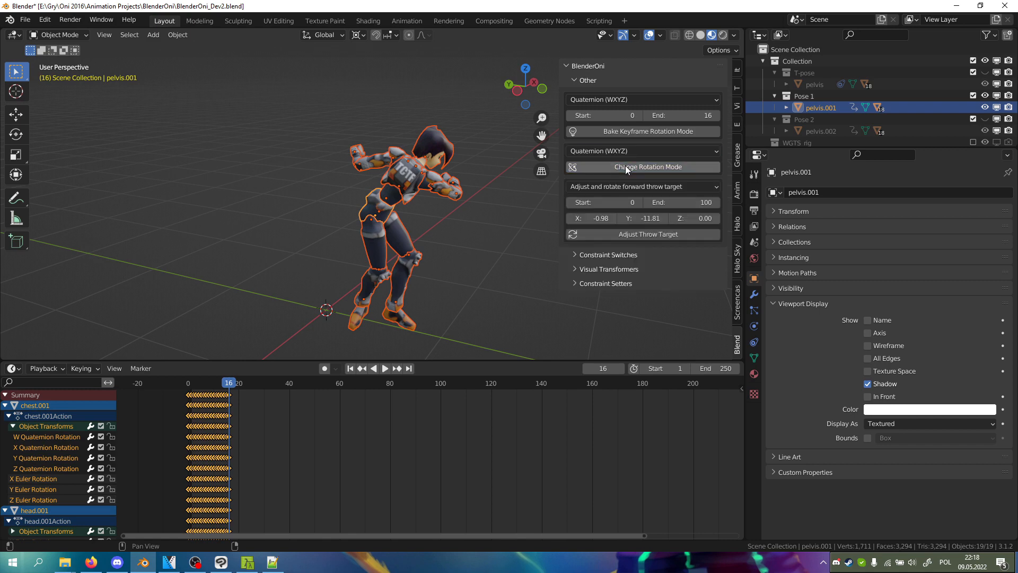
- Play and scrub the quaternion-baked animation and inspect the transform values of pelvis.001
key("space")
left_click_drag(224, 416, 194, 416)
left_click(738, 72)
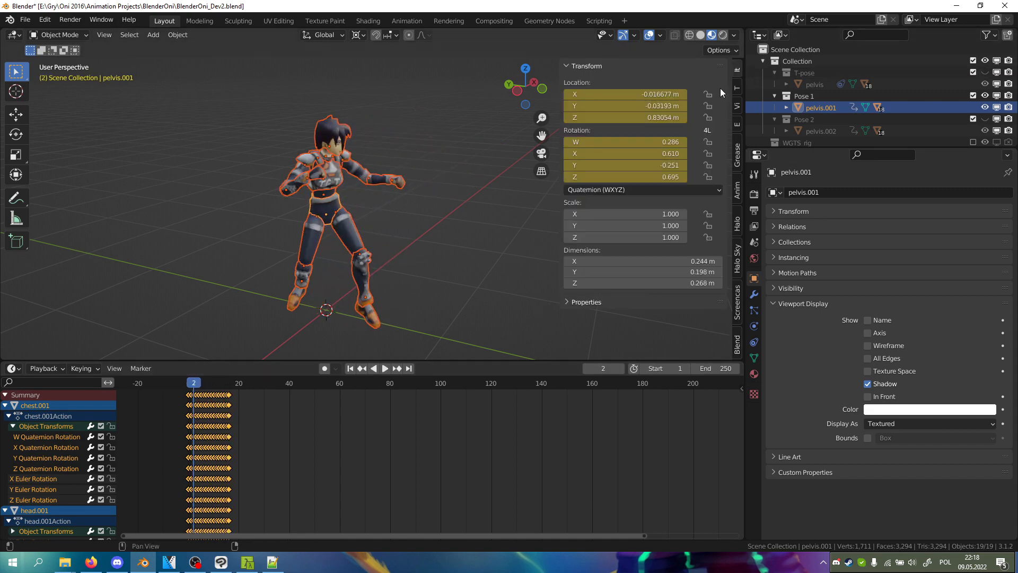
key("space")
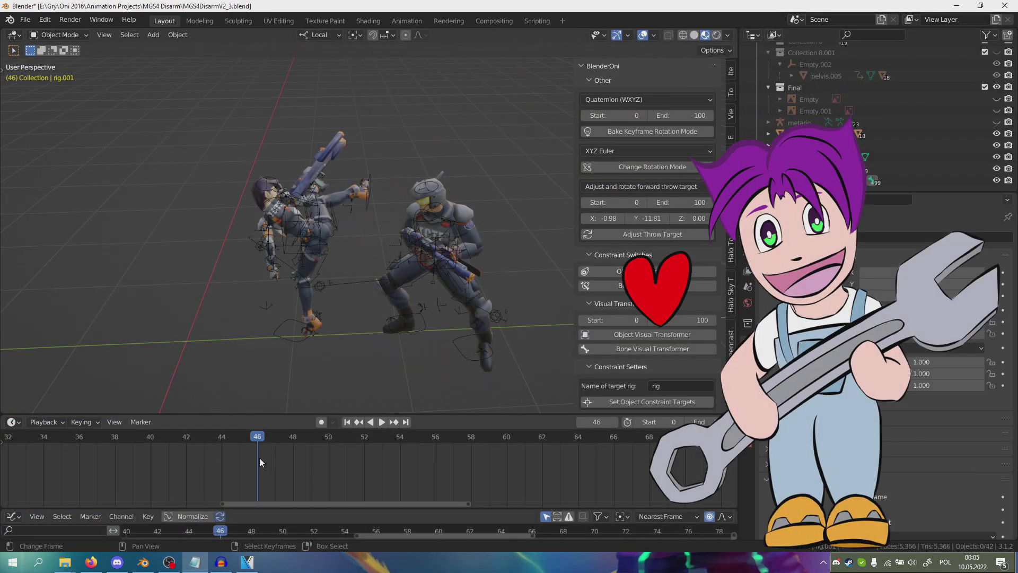
- Play the two-character disarm animation from frame 46 and stop it at frame 56
left_click(259, 458)
key("space")
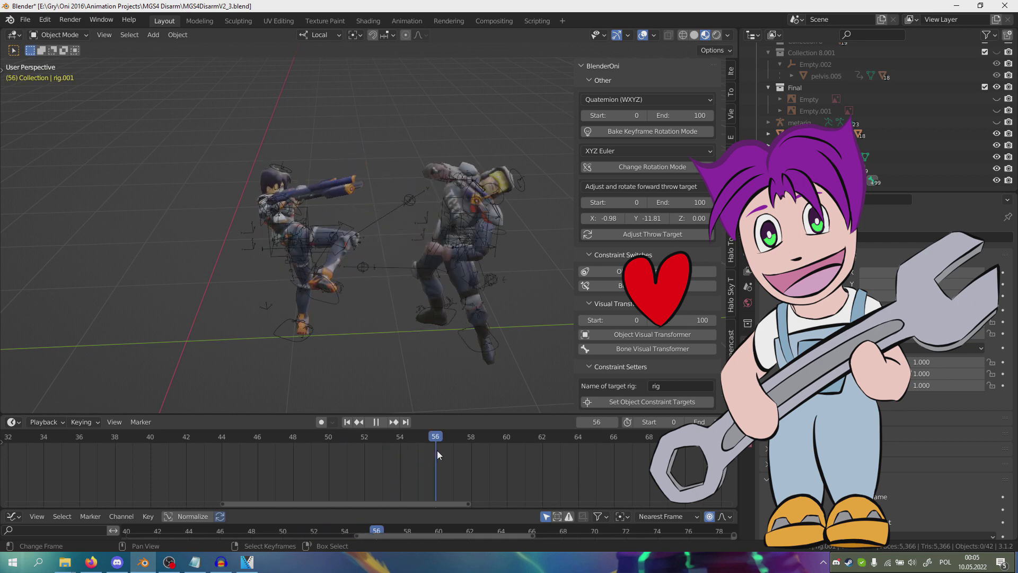
key("space")
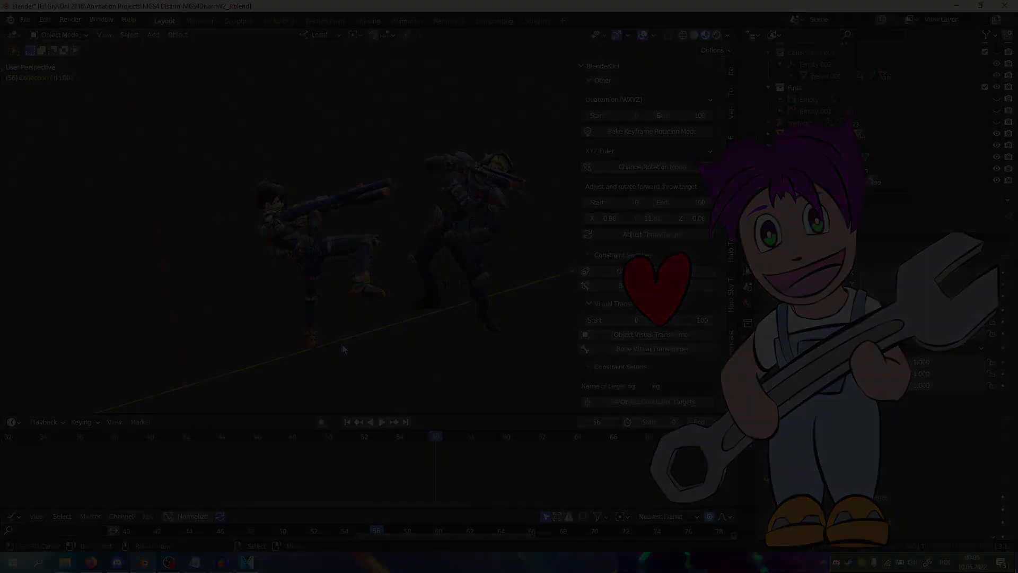